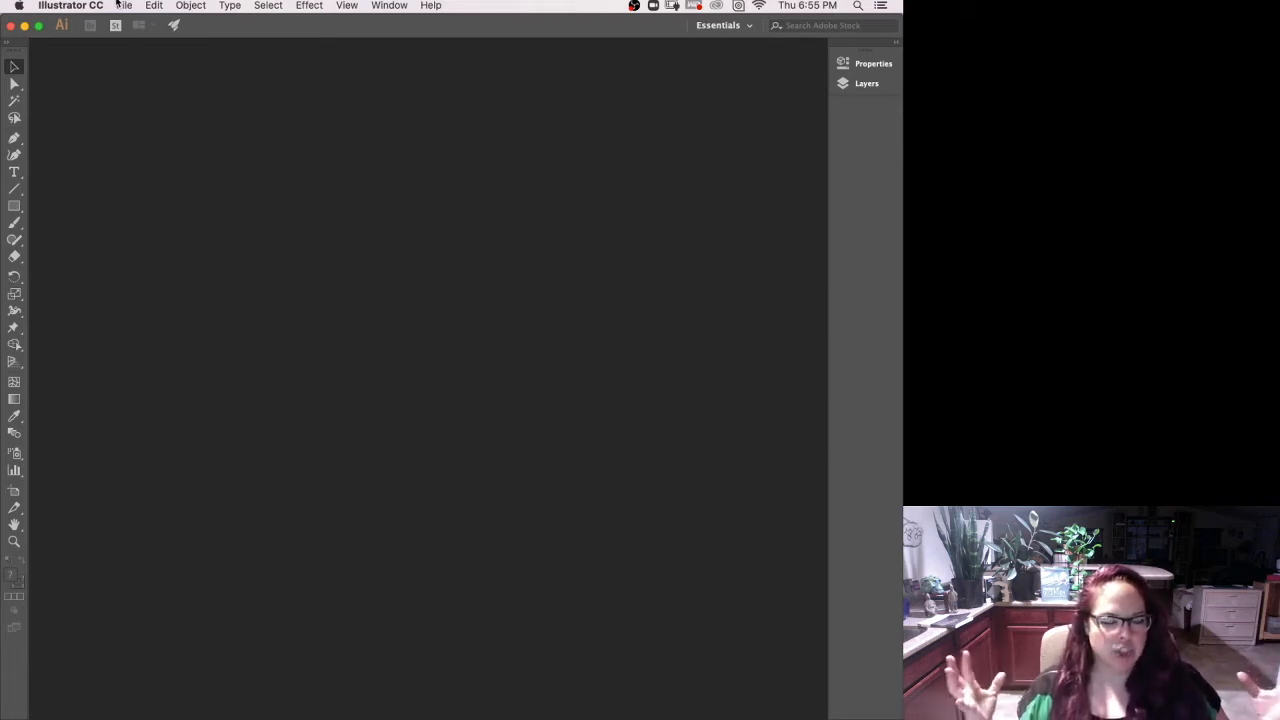
Start a new document from the Print presets with the Letter size and set its units to inches.
{"action": "left_click", "coordinate": [120, 6]}
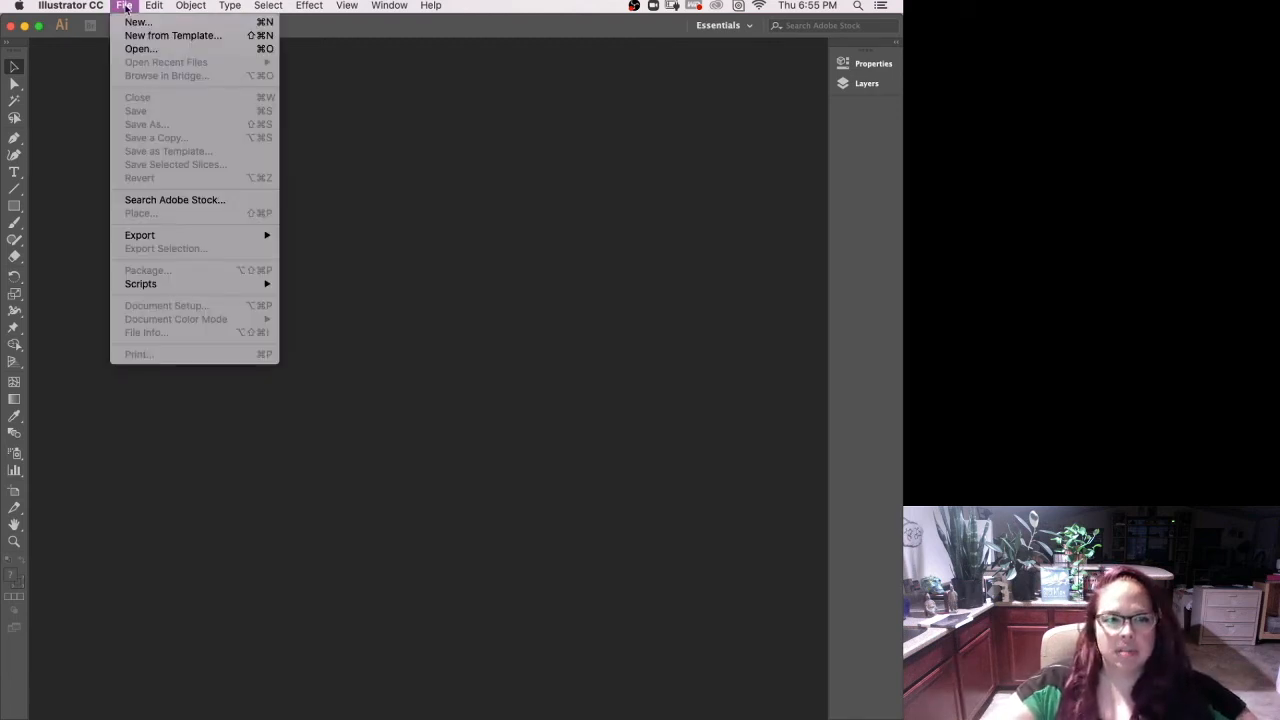
{"action": "left_click", "coordinate": [130, 25]}
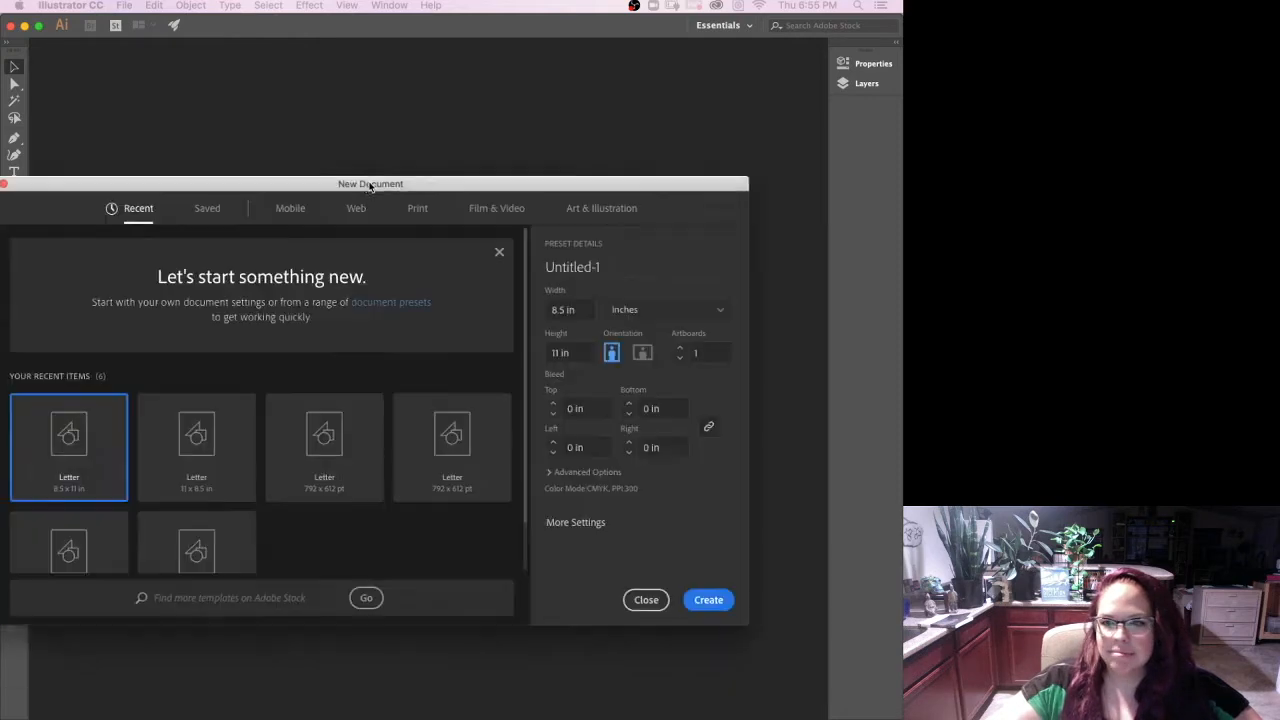
{"action": "left_click_drag", "start_coordinate": [366, 186], "coordinate": [421, 83]}
{"action": "left_click", "coordinate": [480, 107]}
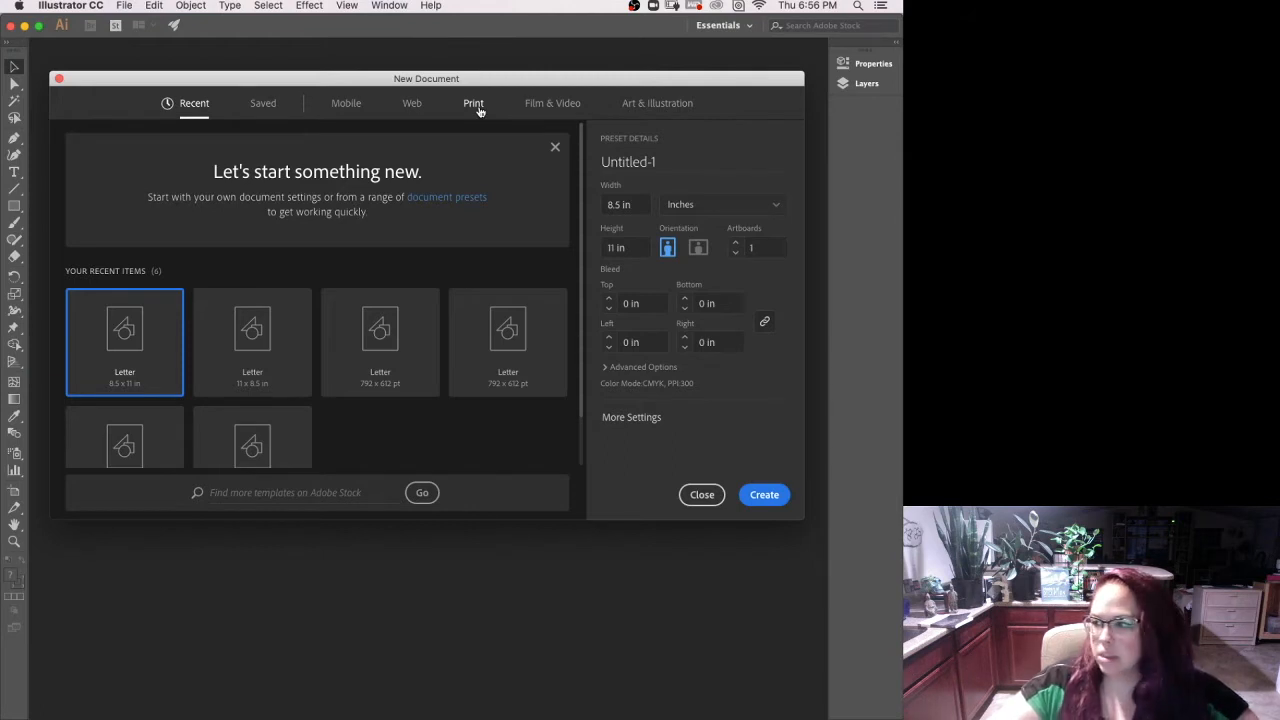
{"action": "left_click", "coordinate": [479, 110]}
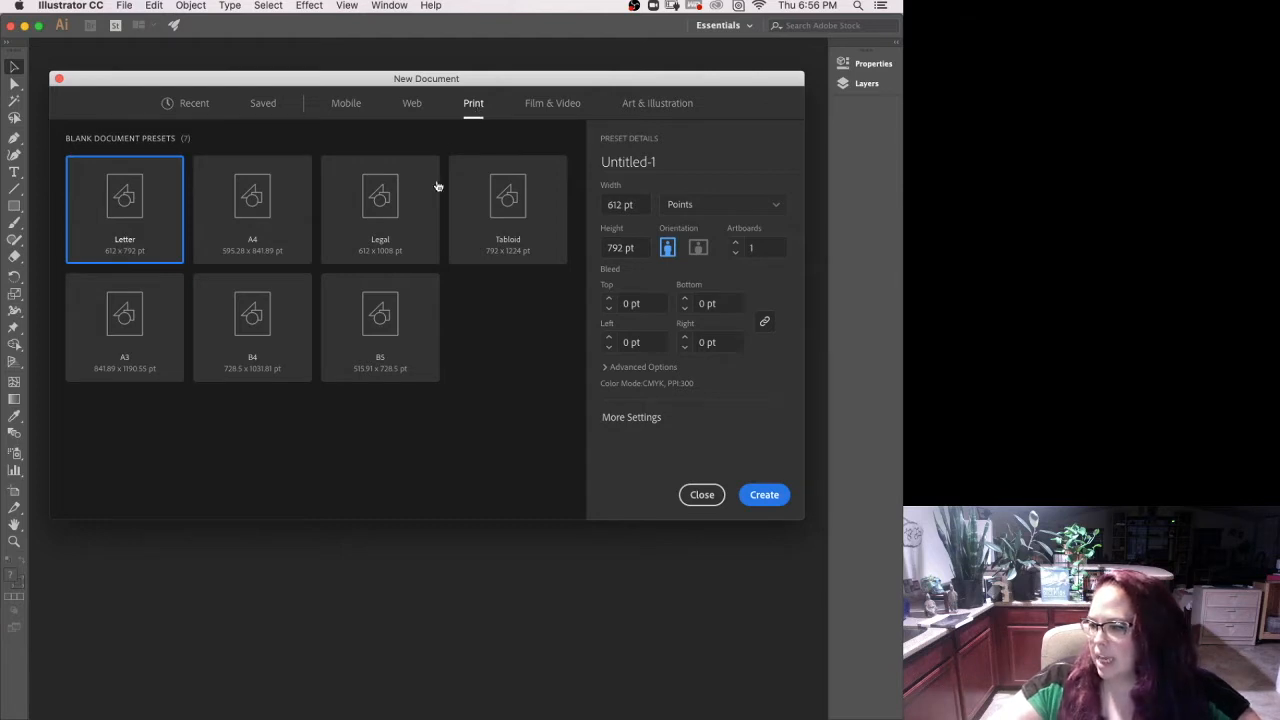
{"action": "left_click", "coordinate": [708, 203]}
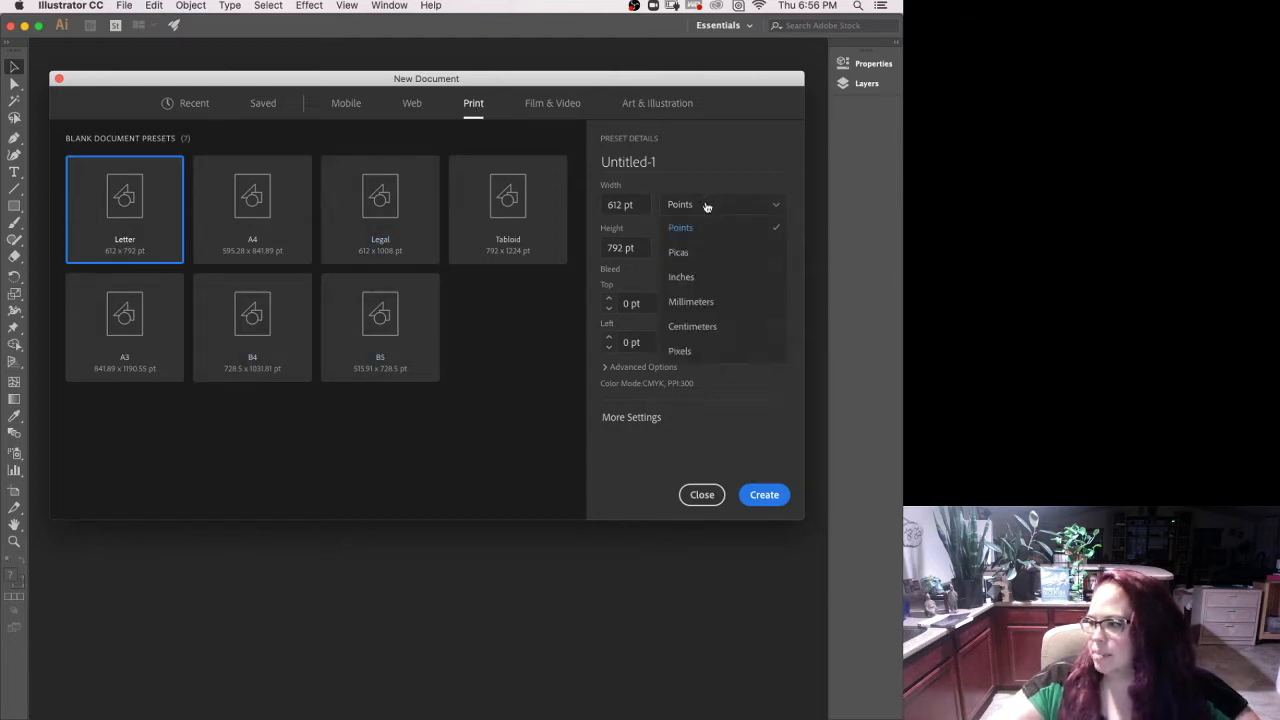
{"action": "left_click", "coordinate": [713, 279]}
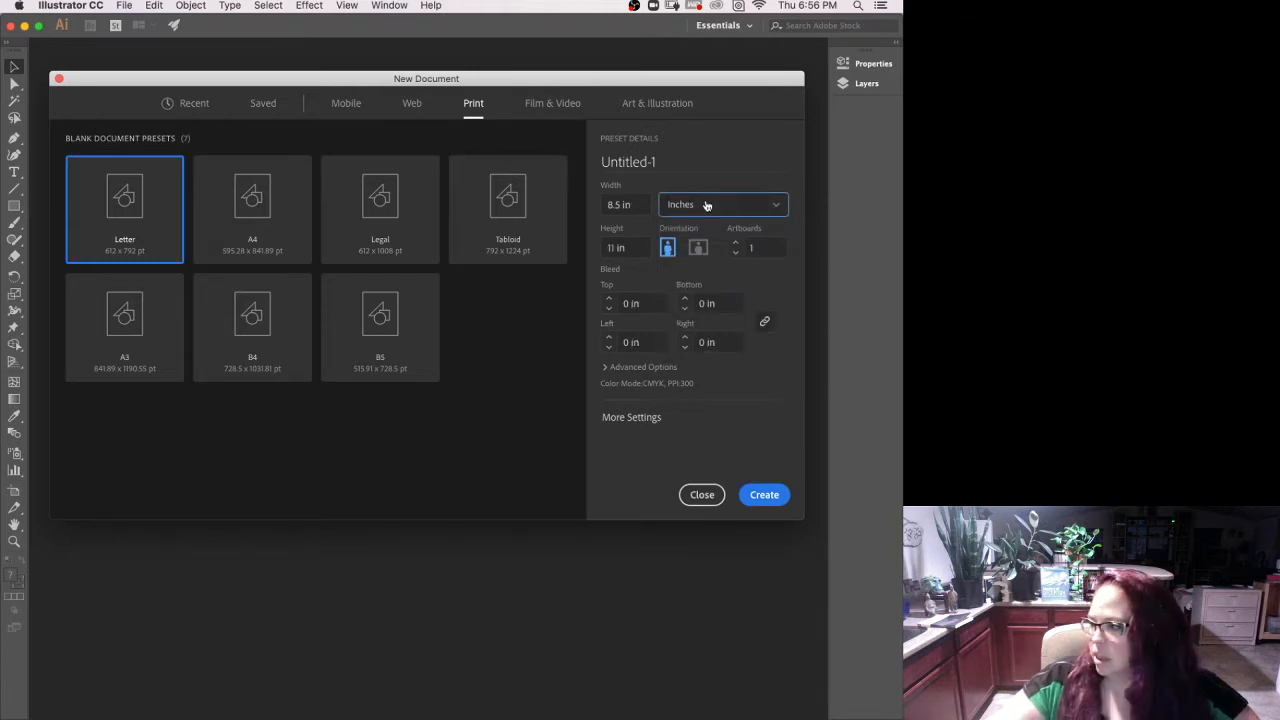
Set the new document's width and height to 4 ft each.
{"action": "left_click", "coordinate": [644, 206]}
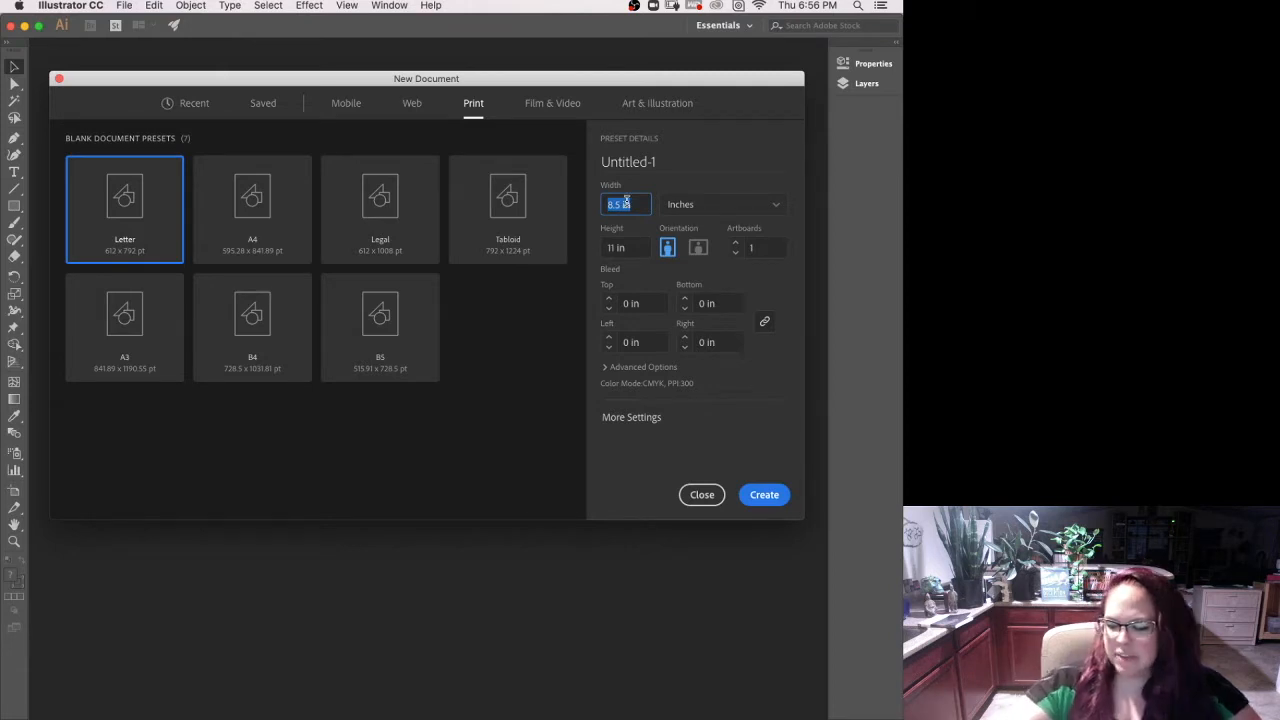
{"action": "type", "text": "4"}
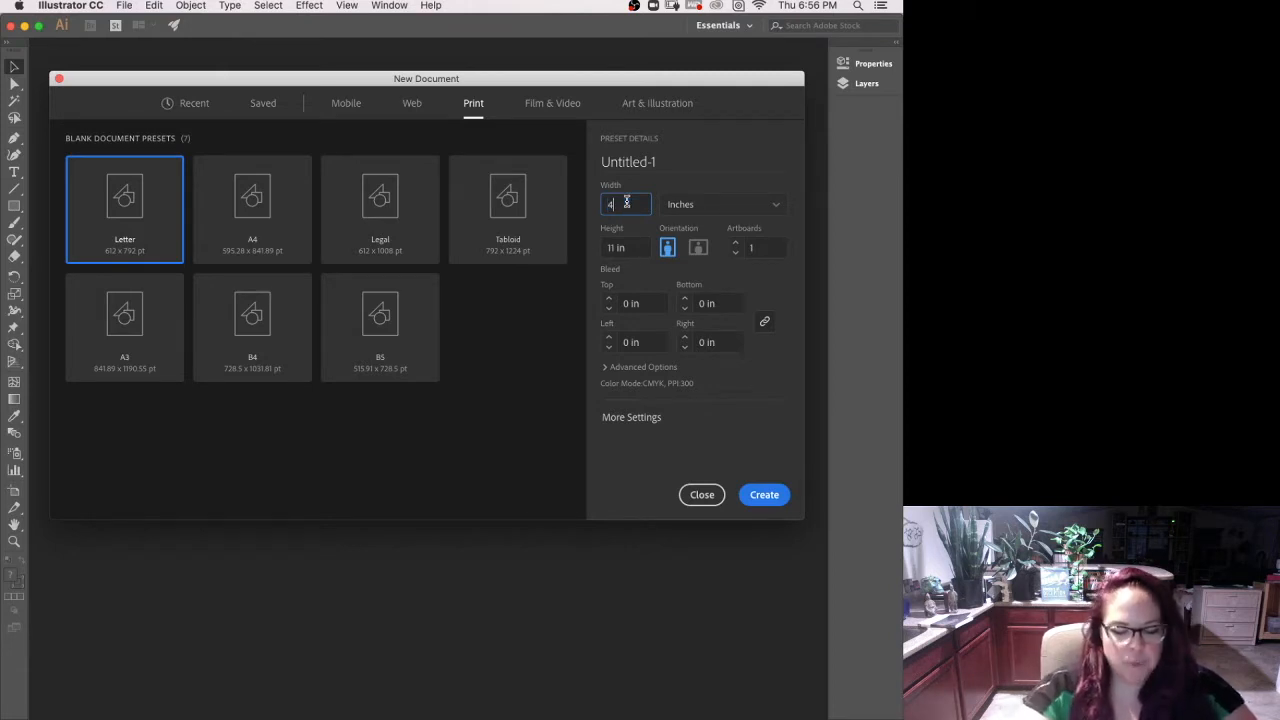
{"action": "type", "text": " in"}
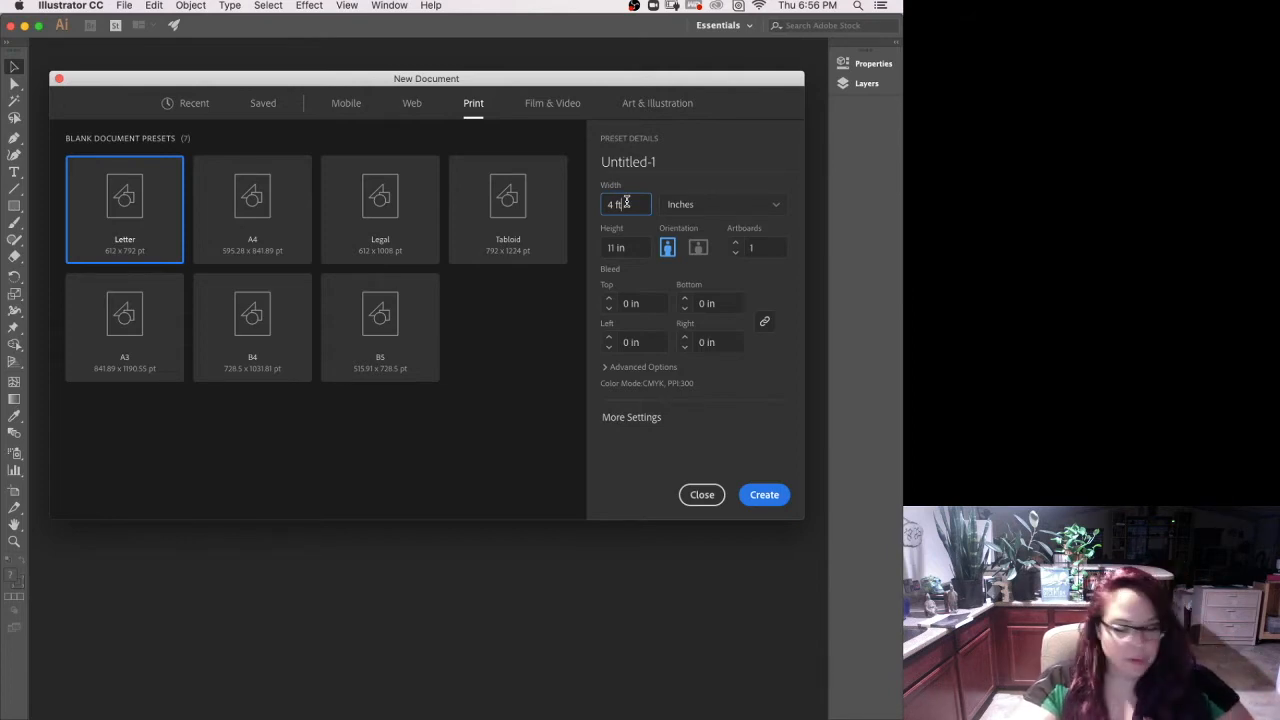
{"action": "key", "text": "Tab"}
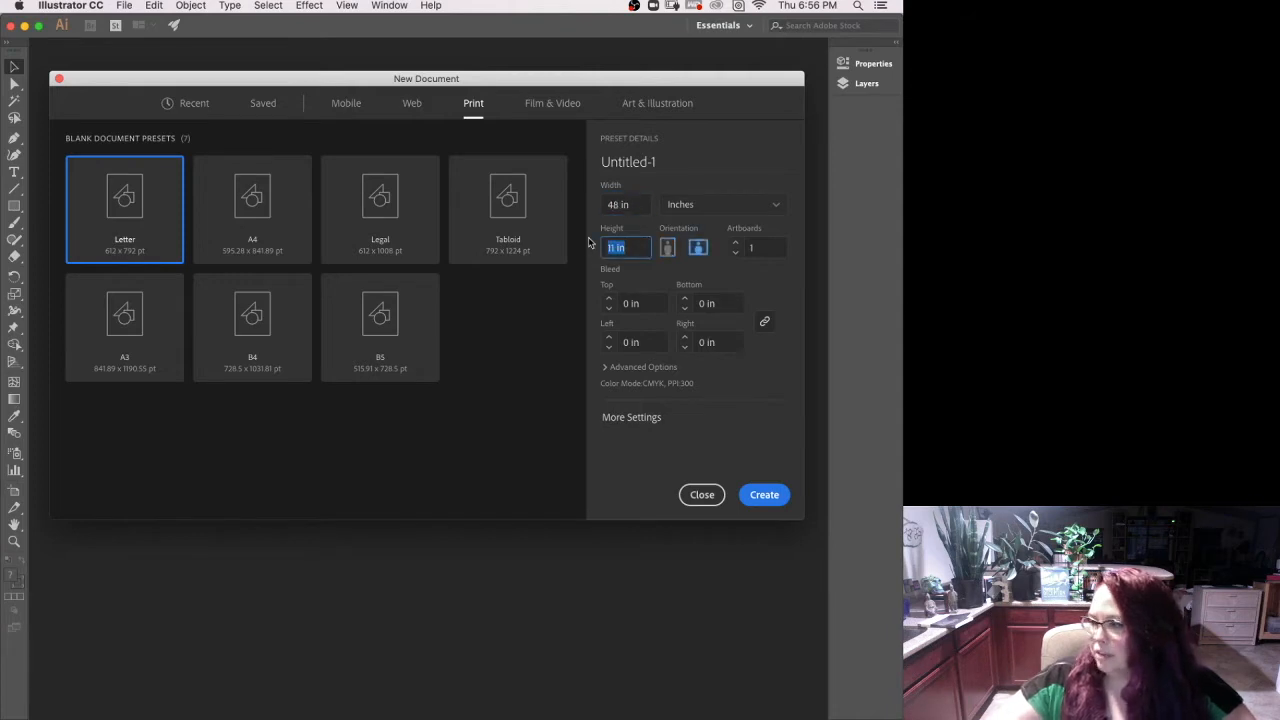
{"action": "type", "text": "4ft"}
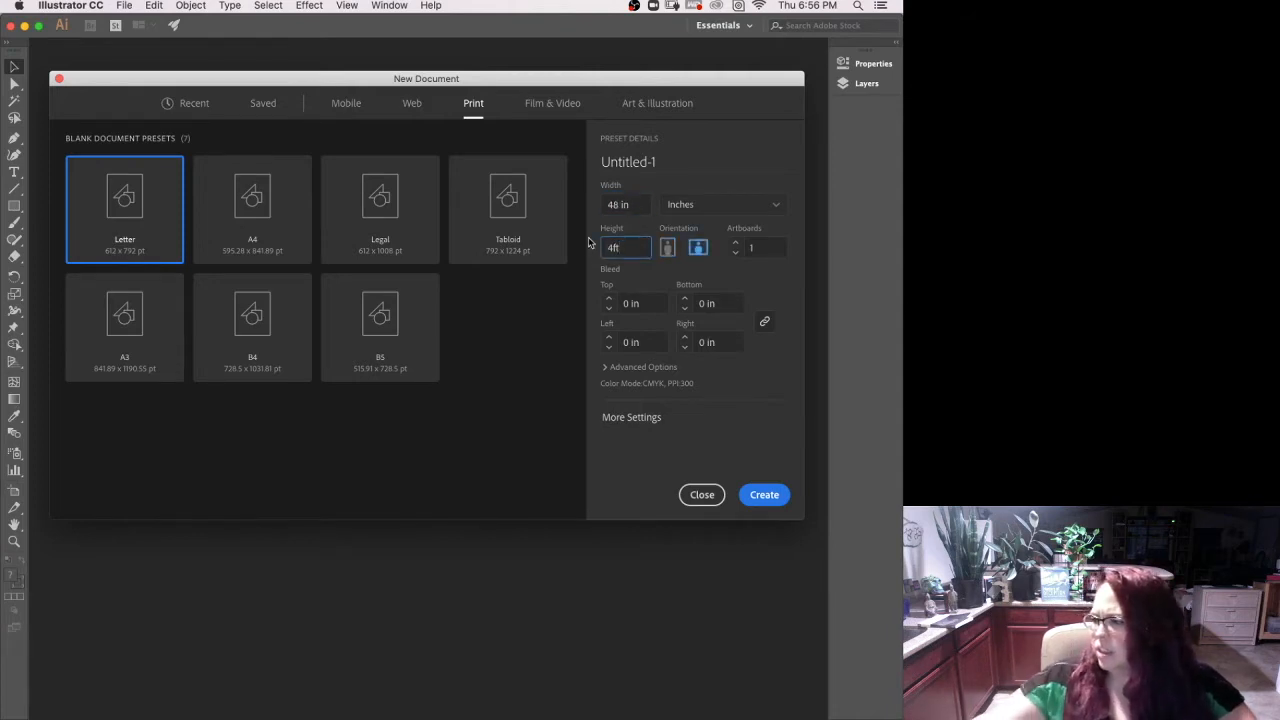
{"action": "left_click", "coordinate": [624, 206]}
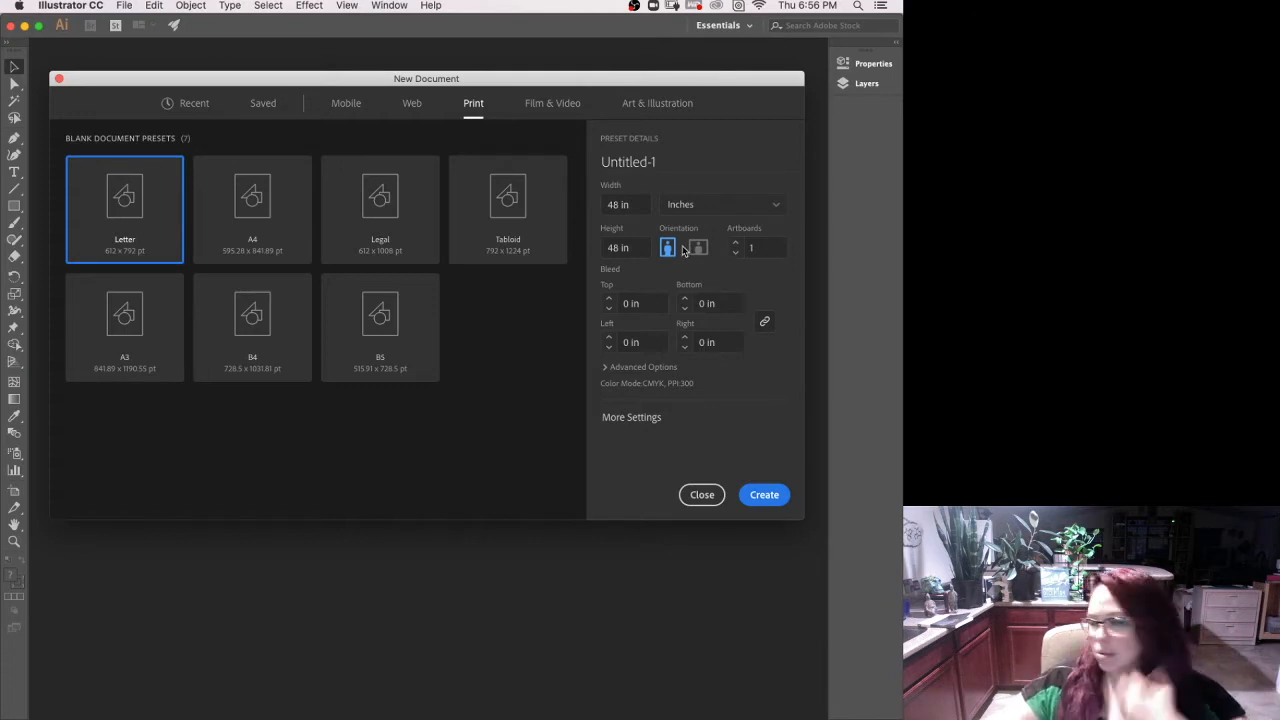
Expand the advanced options, choose CMYK Color as the color mode, and create the document.
{"action": "left_click", "coordinate": [607, 292]}
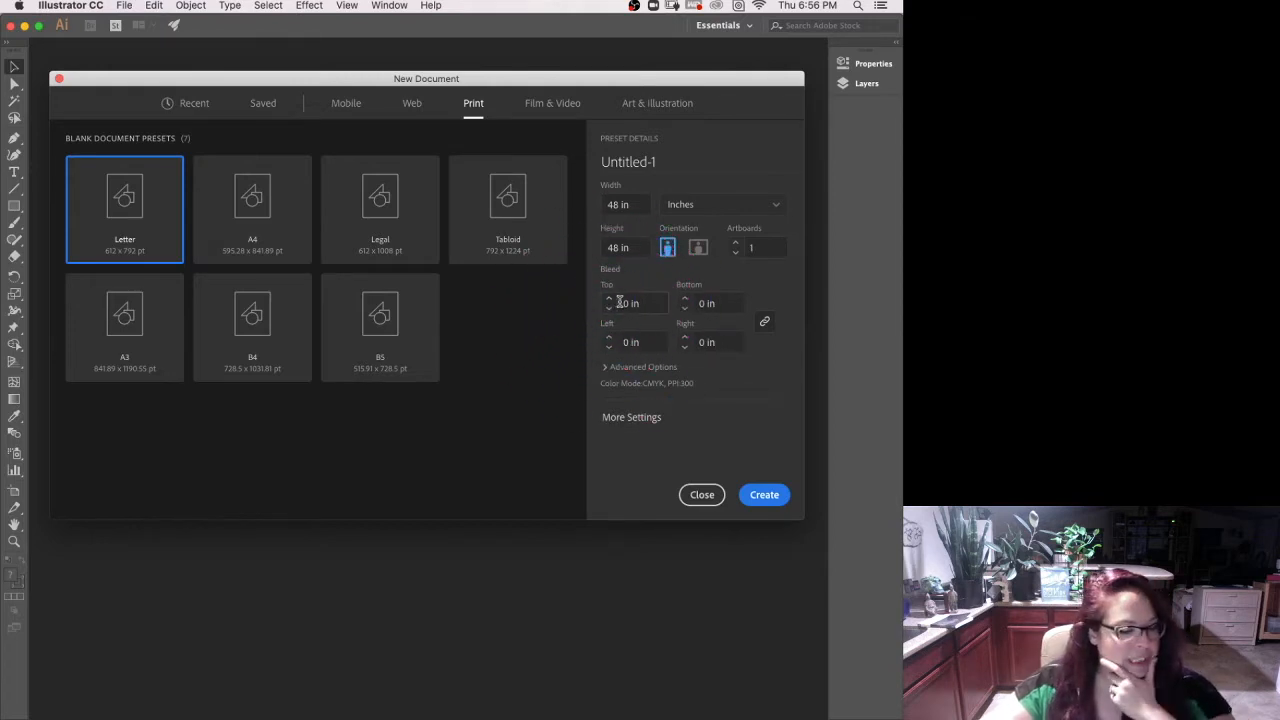
{"action": "left_click", "coordinate": [605, 369]}
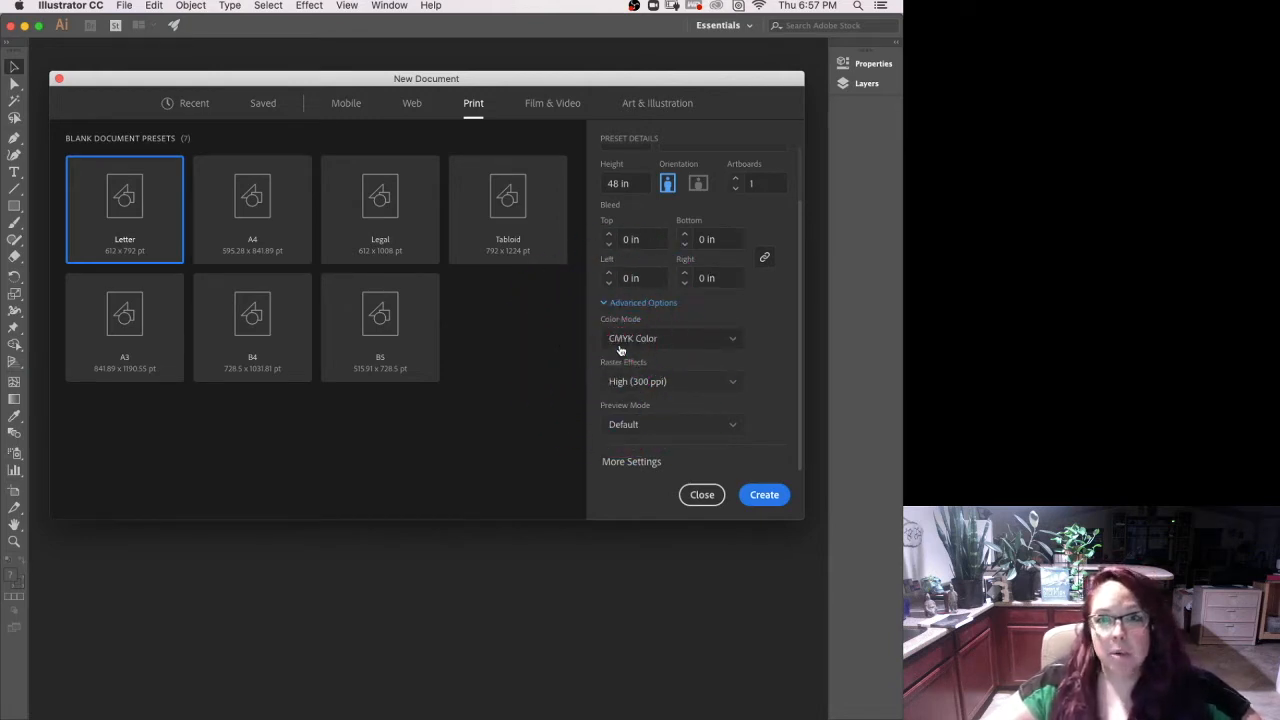
{"action": "left_click", "coordinate": [739, 342]}
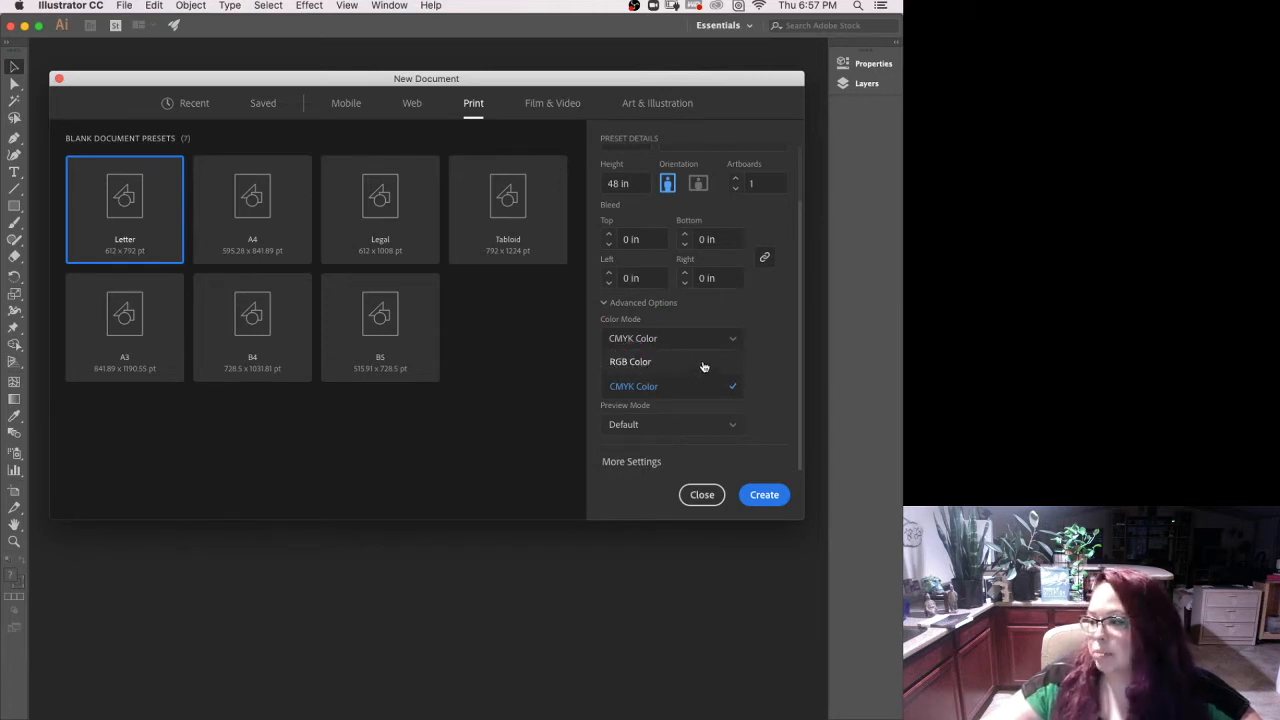
{"action": "left_click", "coordinate": [627, 391]}
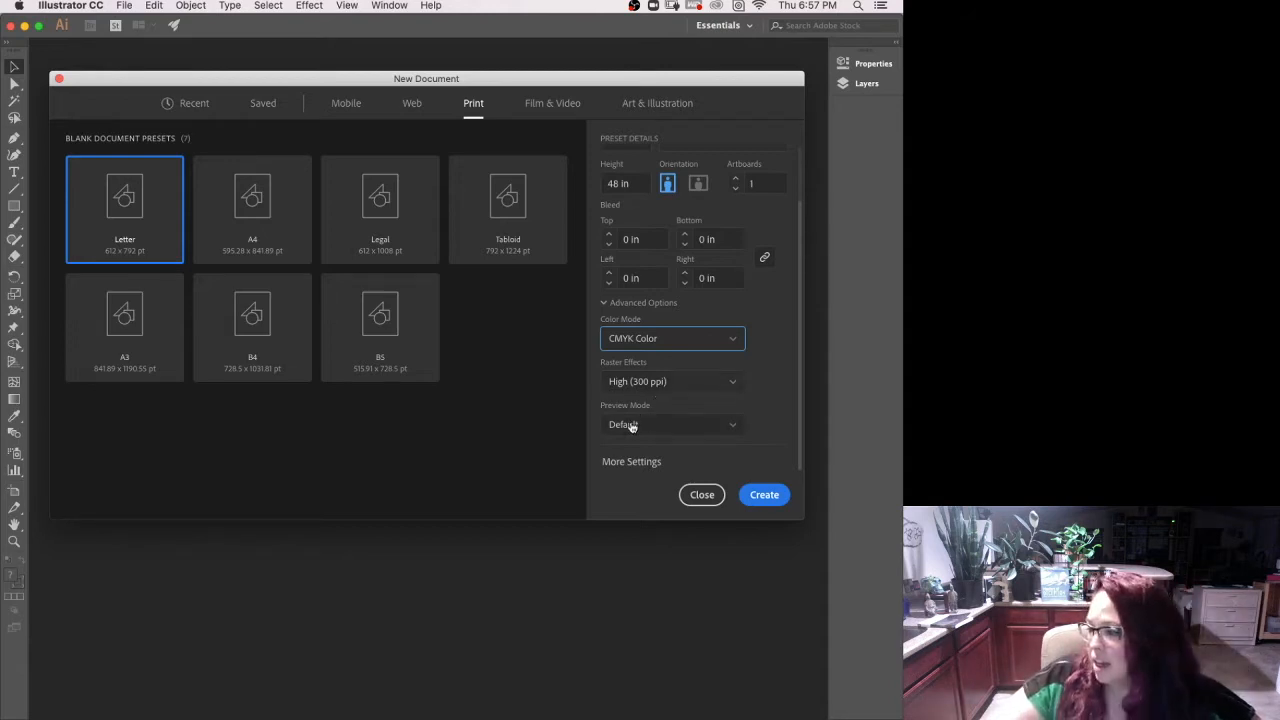
{"action": "left_click", "coordinate": [763, 496]}
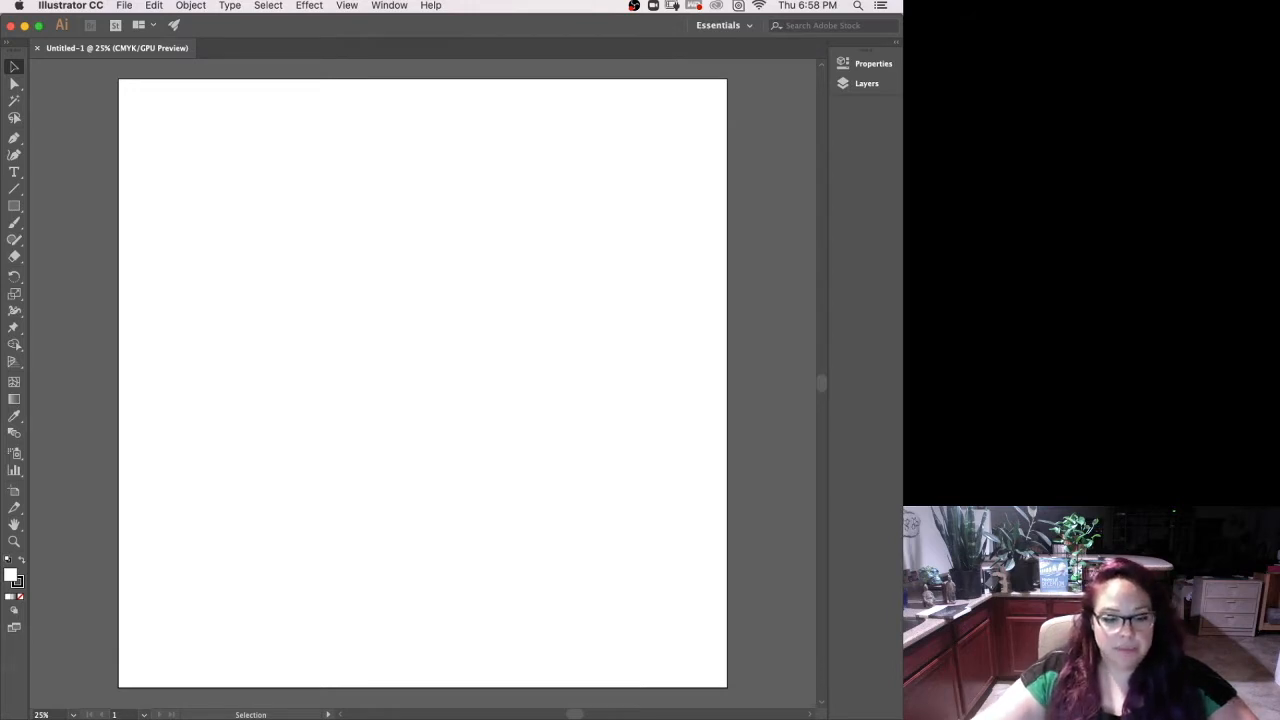
Switch to Chrome and search Google Images for Chris Hemsworth.
{"action": "key", "text": "super+Tab"}
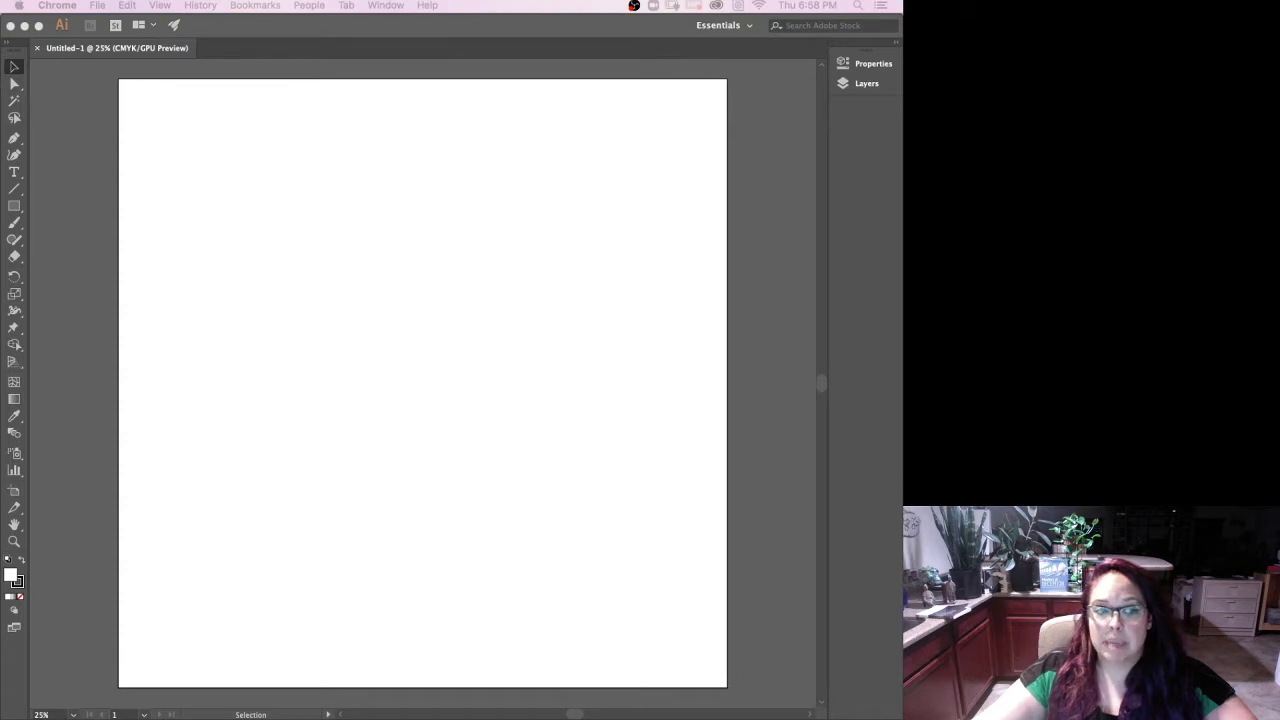
{"action": "left_click_drag", "start_coordinate": [0, 198], "coordinate": [404, 16]}
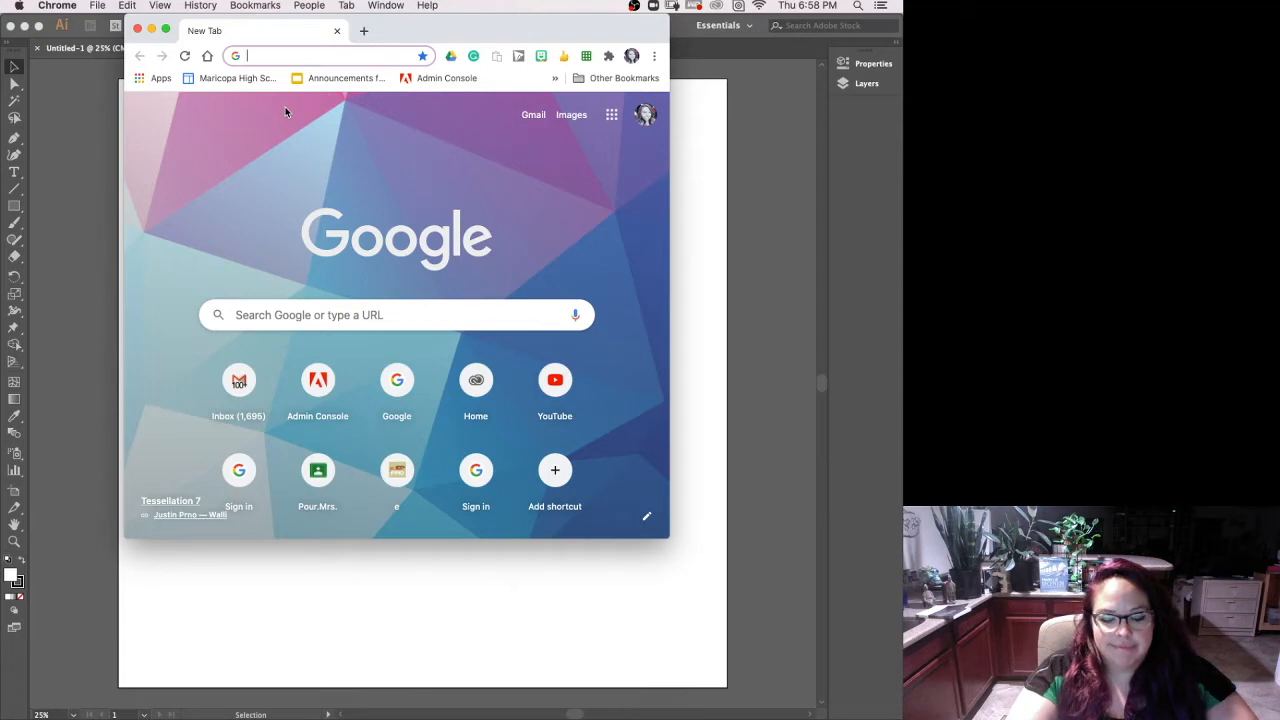
{"action": "type", "text": "Chris "}
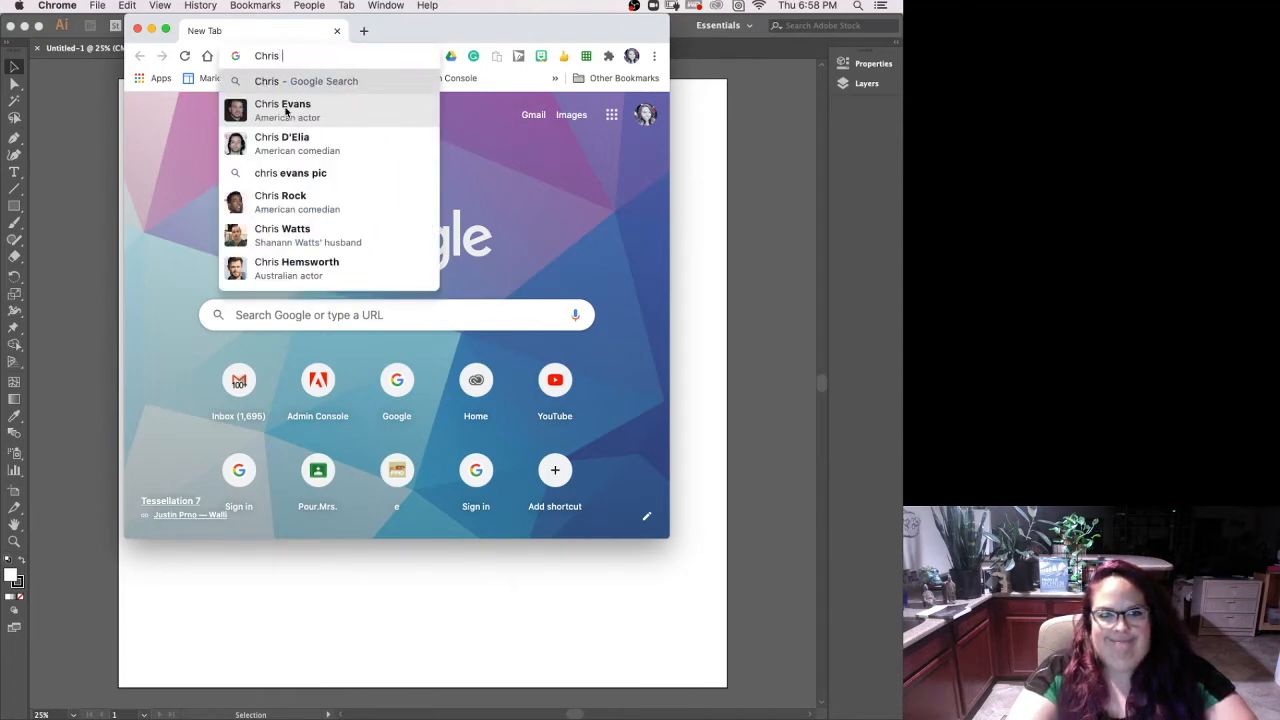
{"action": "type", "text": "hems"}
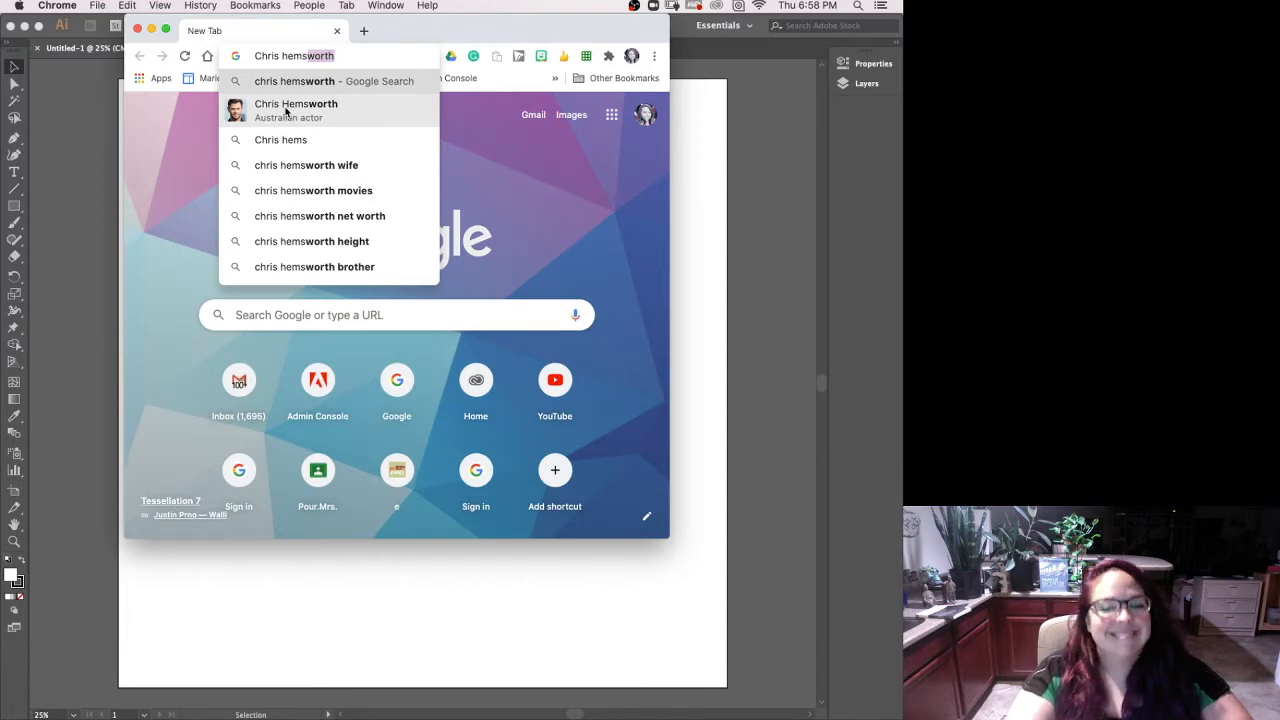
{"action": "left_click", "coordinate": [286, 111]}
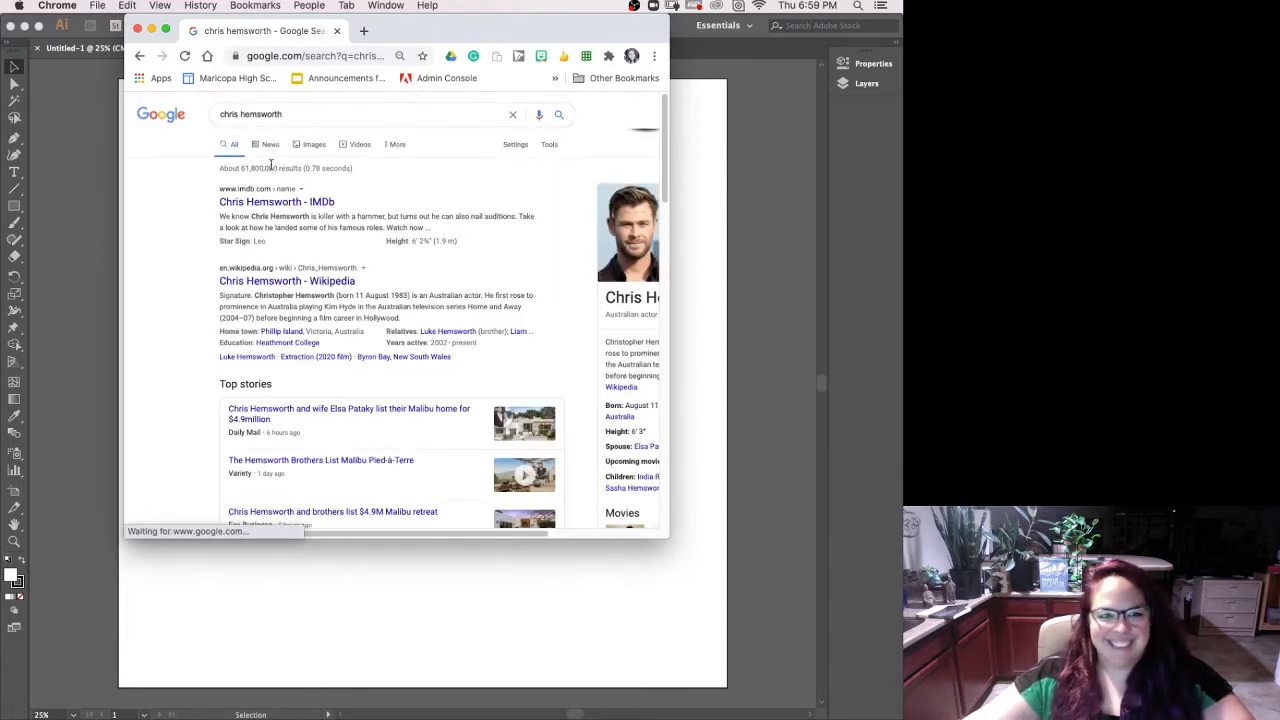
{"action": "left_click", "coordinate": [310, 144]}
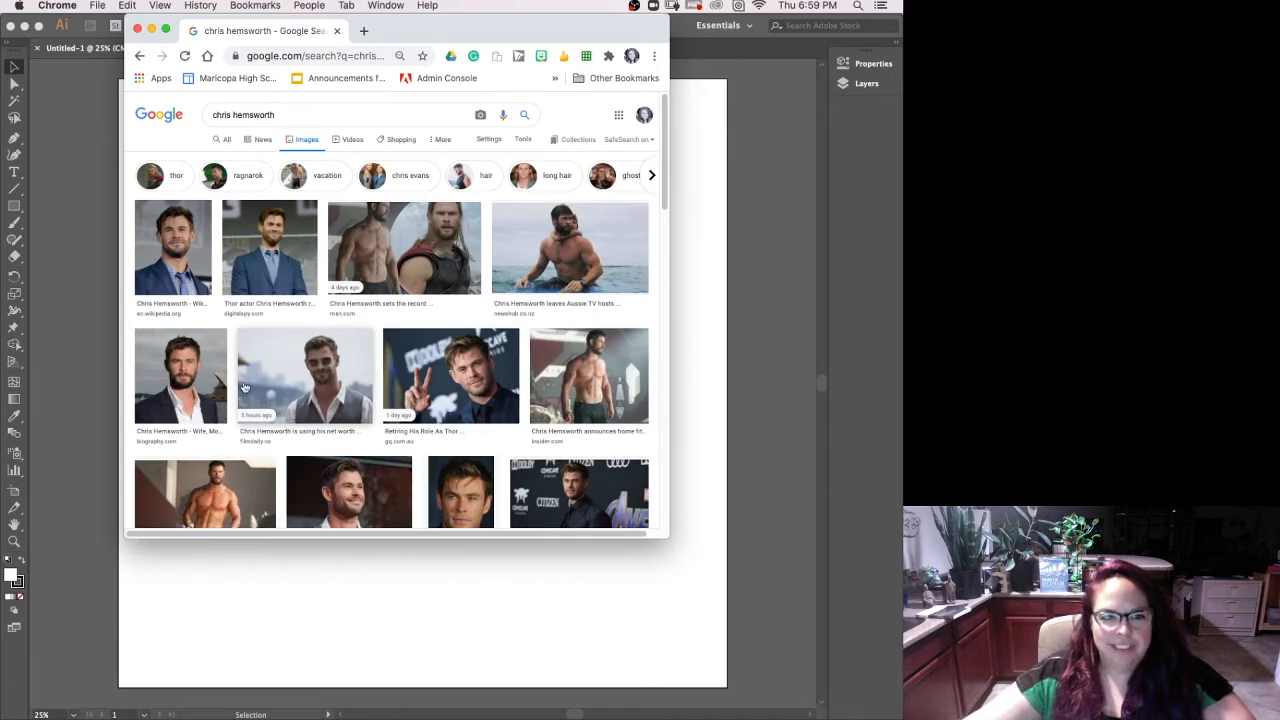
Preview the long-haired "Thor: Love And Thunder" image from Yahoo, open its source page, and return to the image results.
{"action": "left_click_drag", "start_coordinate": [308, 119], "coordinate": [183, 115]}
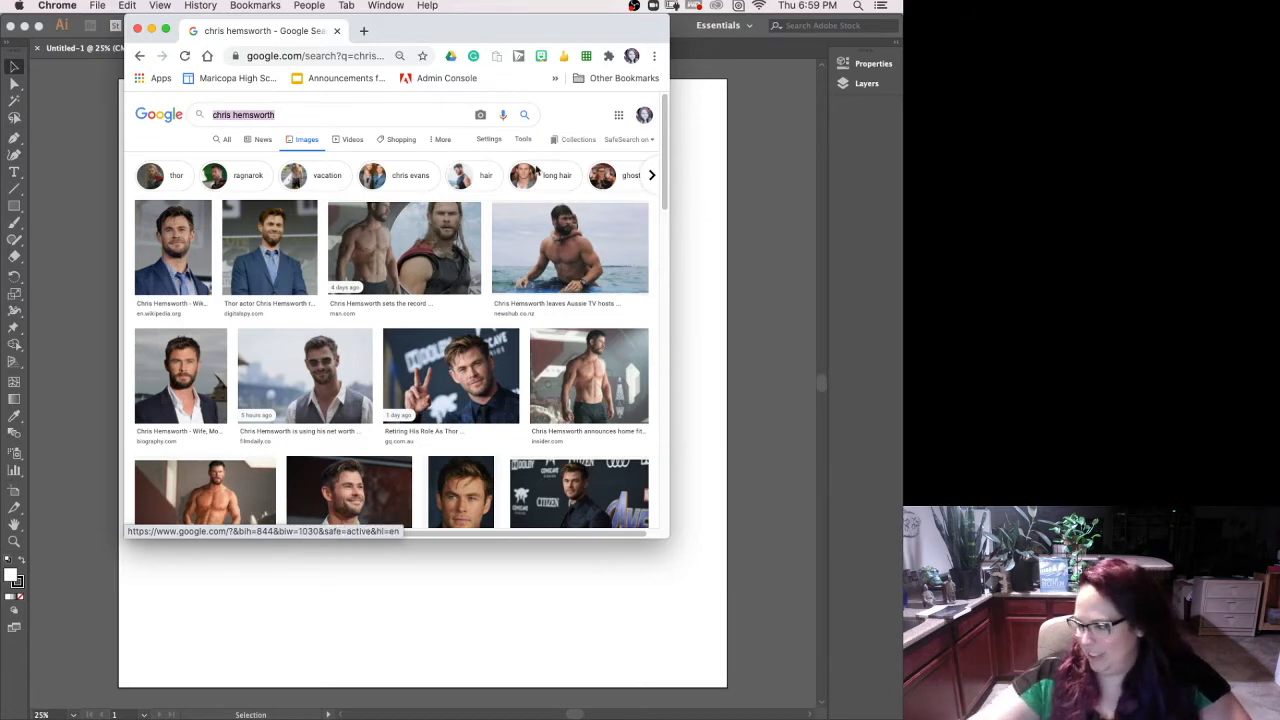
{"action": "scroll", "coordinate": [666, 193], "scroll_direction": "down", "scroll_amount": 1}
{"action": "scroll", "coordinate": [666, 193], "scroll_direction": "down", "scroll_amount": 6}
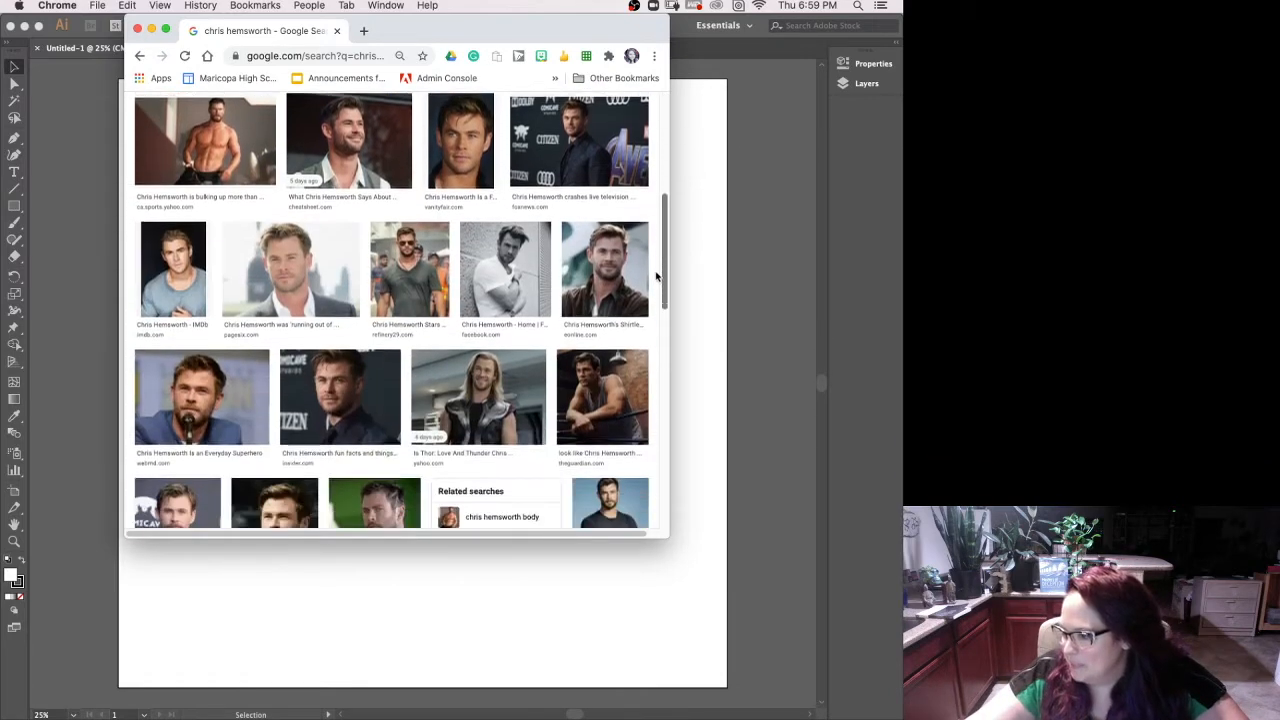
{"action": "left_click", "coordinate": [494, 287]}
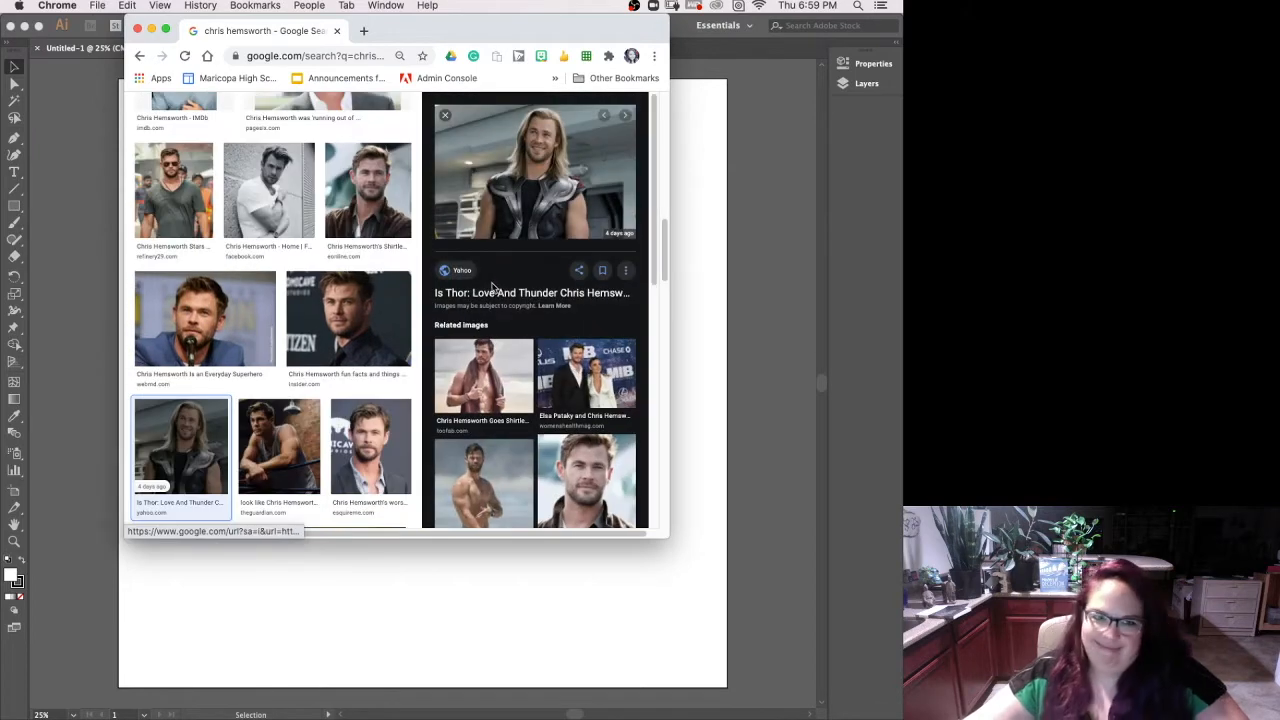
{"action": "left_click", "coordinate": [548, 163]}
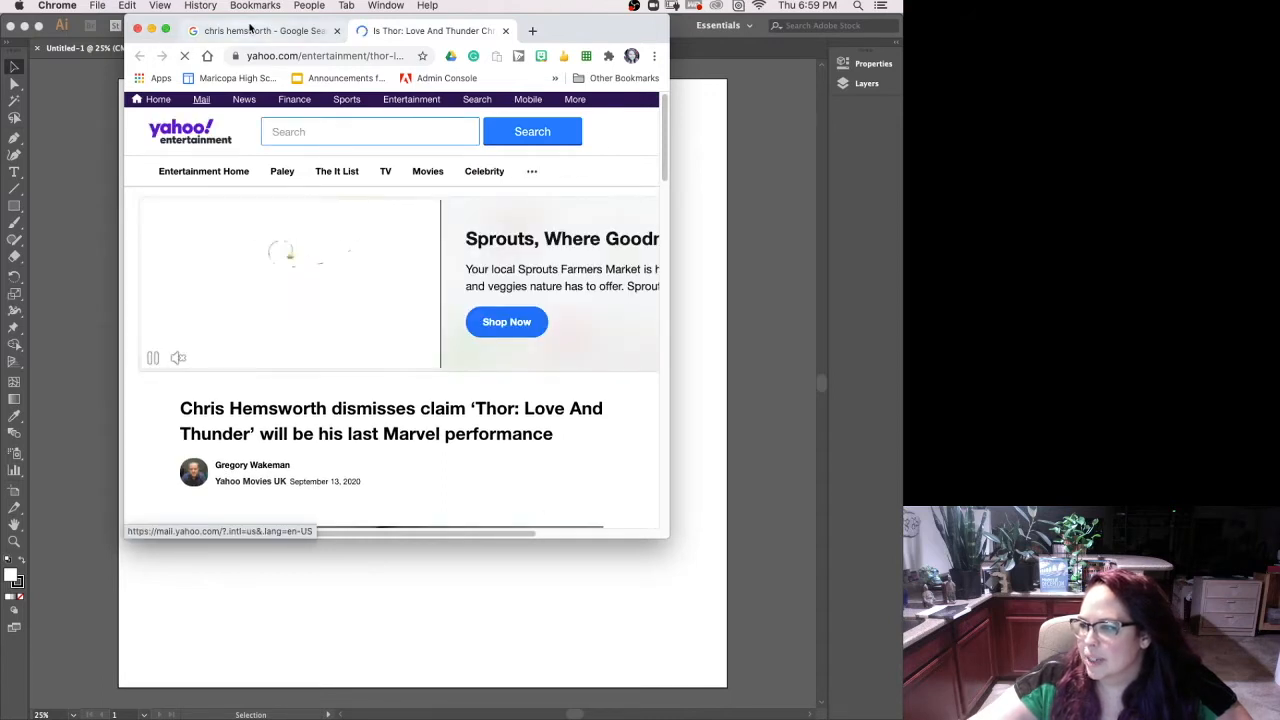
{"action": "left_click", "coordinate": [255, 31]}
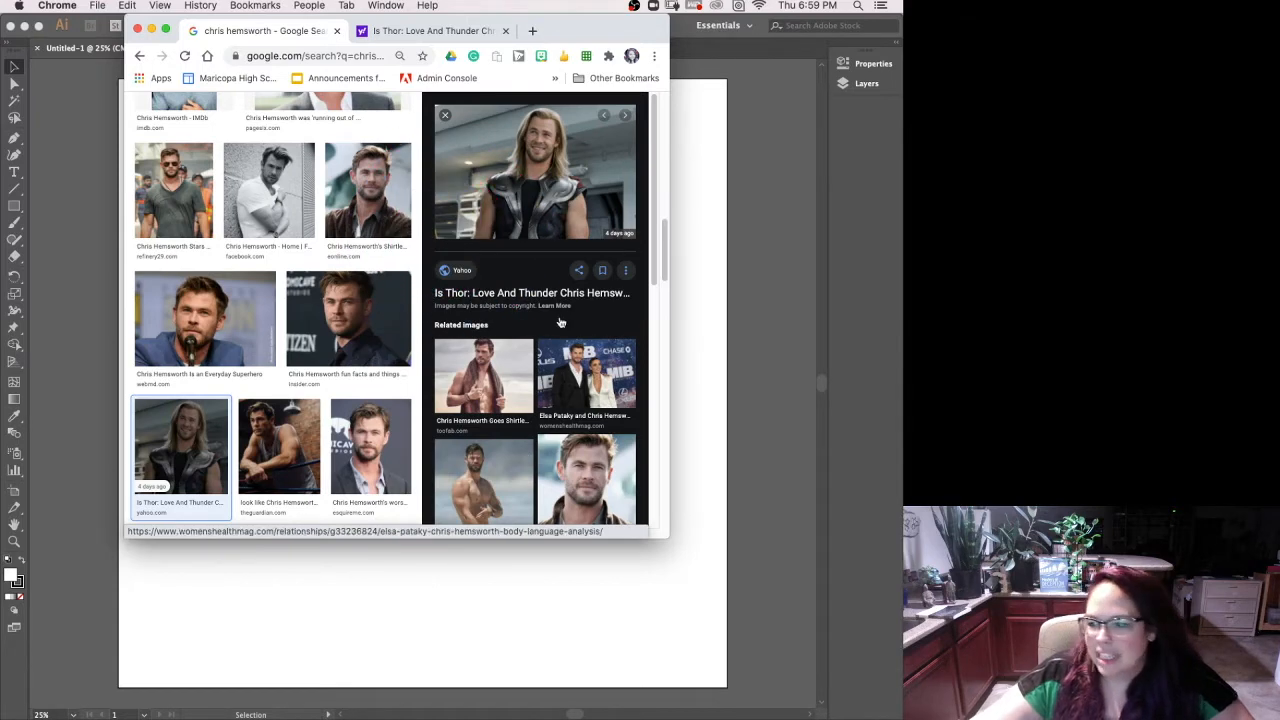
Check the pixel dimensions of the previewed Thor image in the enlarged results page.
{"action": "key", "text": "super+equal"}
{"action": "key", "text": "super+equal"}
{"action": "key", "text": "super+equal"}
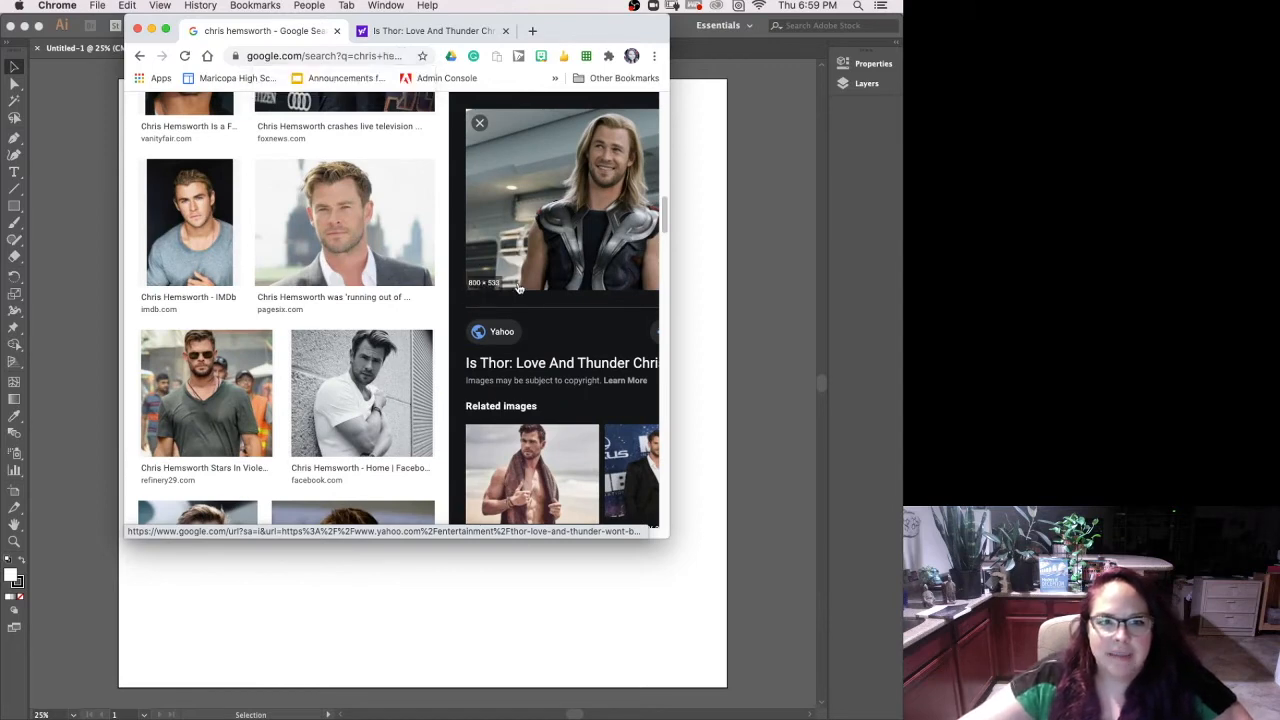
{"action": "left_click", "coordinate": [475, 291]}
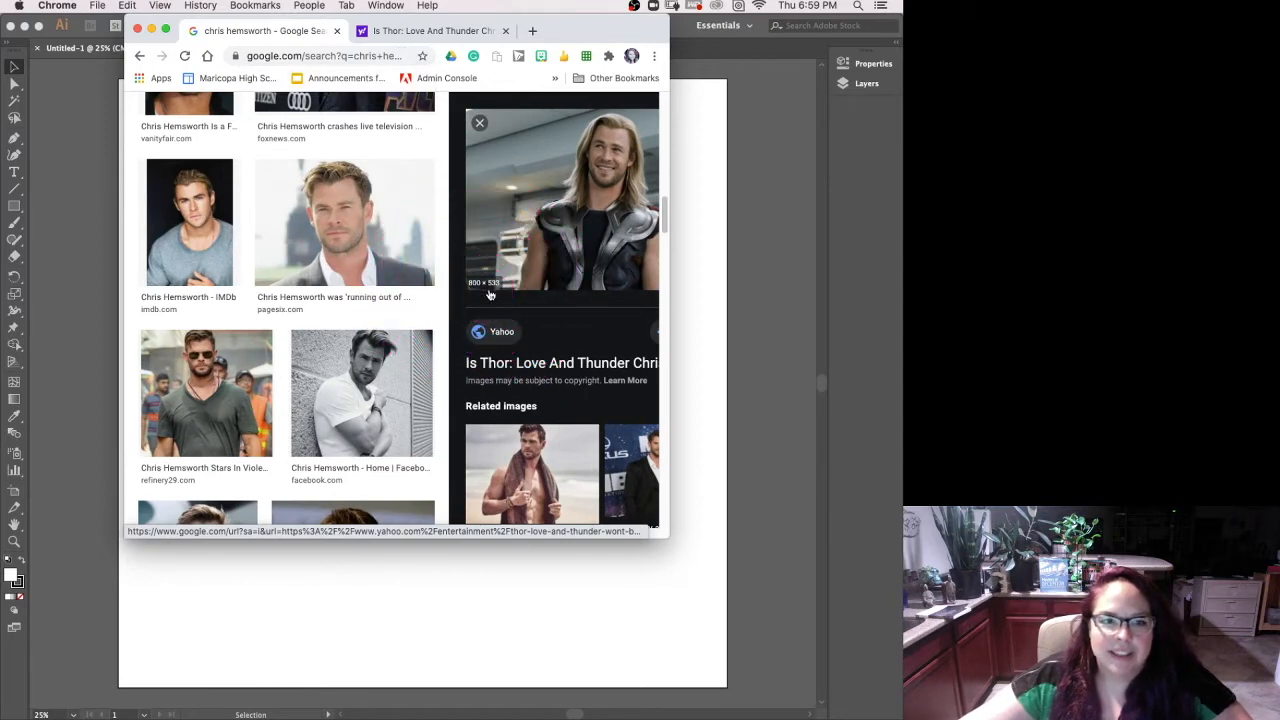
{"action": "left_click", "coordinate": [486, 288]}
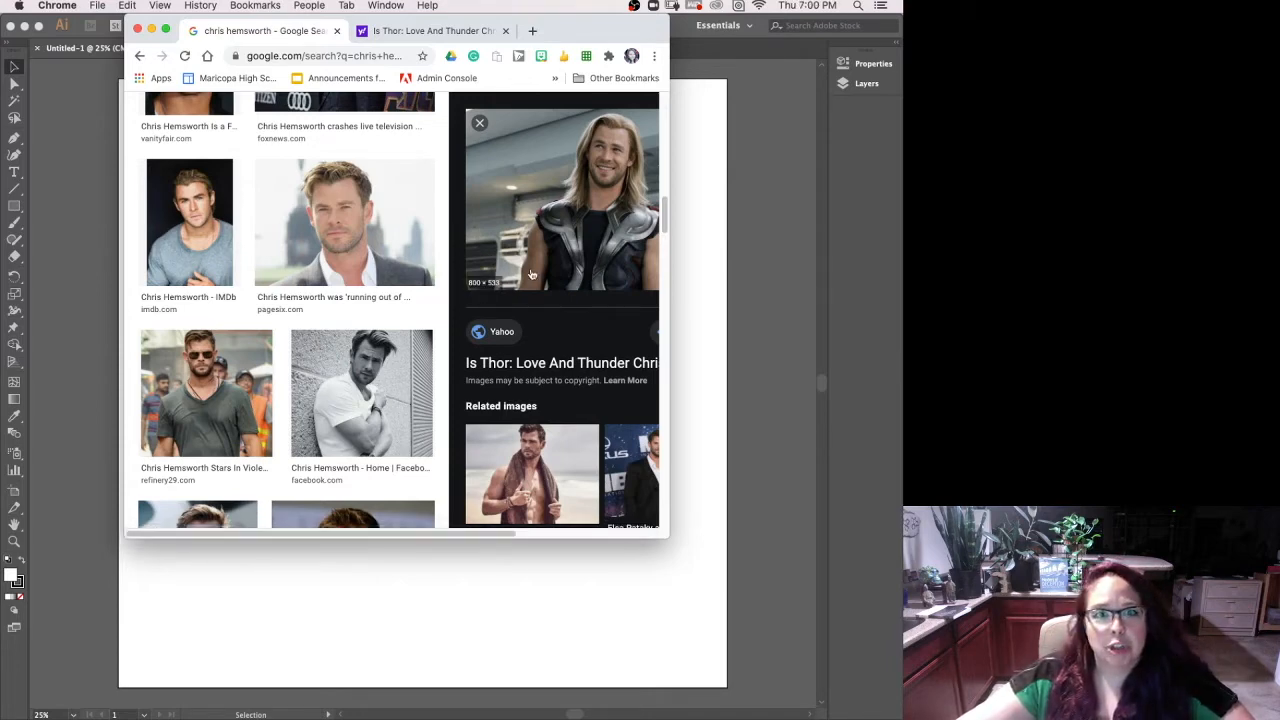
Widen the browser window on both sides and show the filter options for the image search results.
{"action": "left_click_drag", "start_coordinate": [666, 212], "coordinate": [836, 111]}
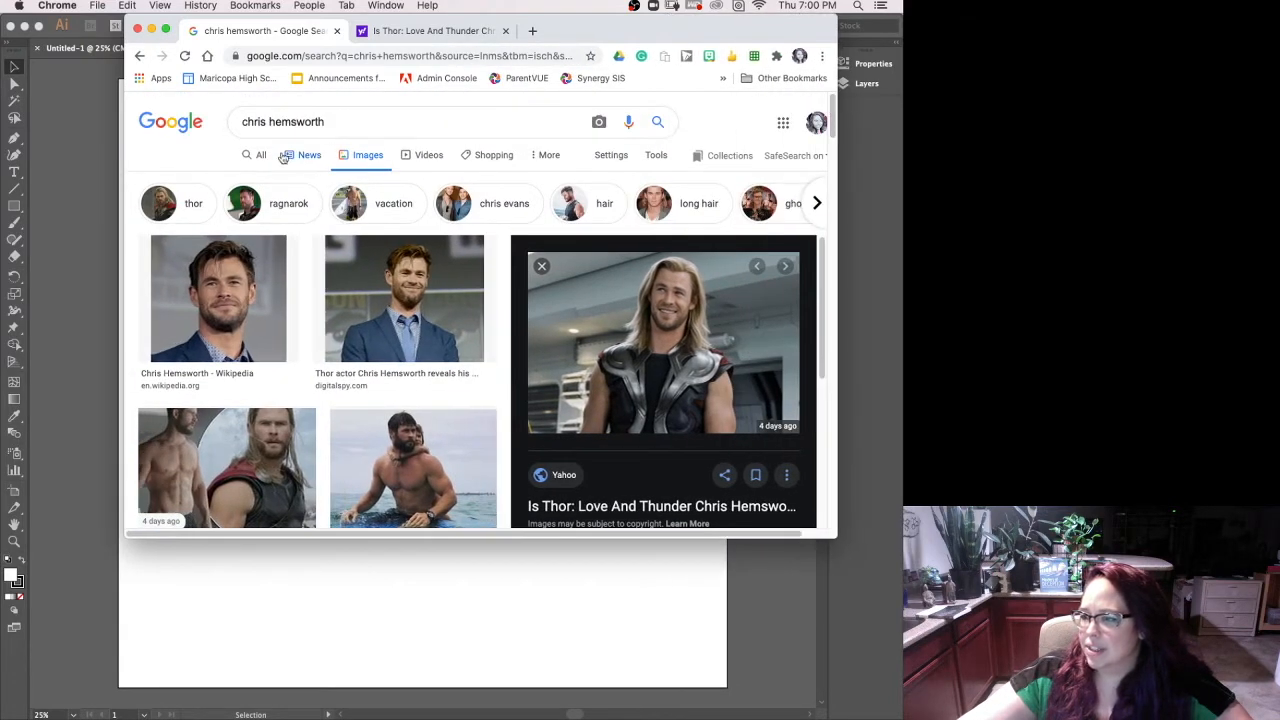
{"action": "left_click_drag", "start_coordinate": [124, 166], "coordinate": [36, 161]}
{"action": "left_click", "coordinate": [282, 158]}
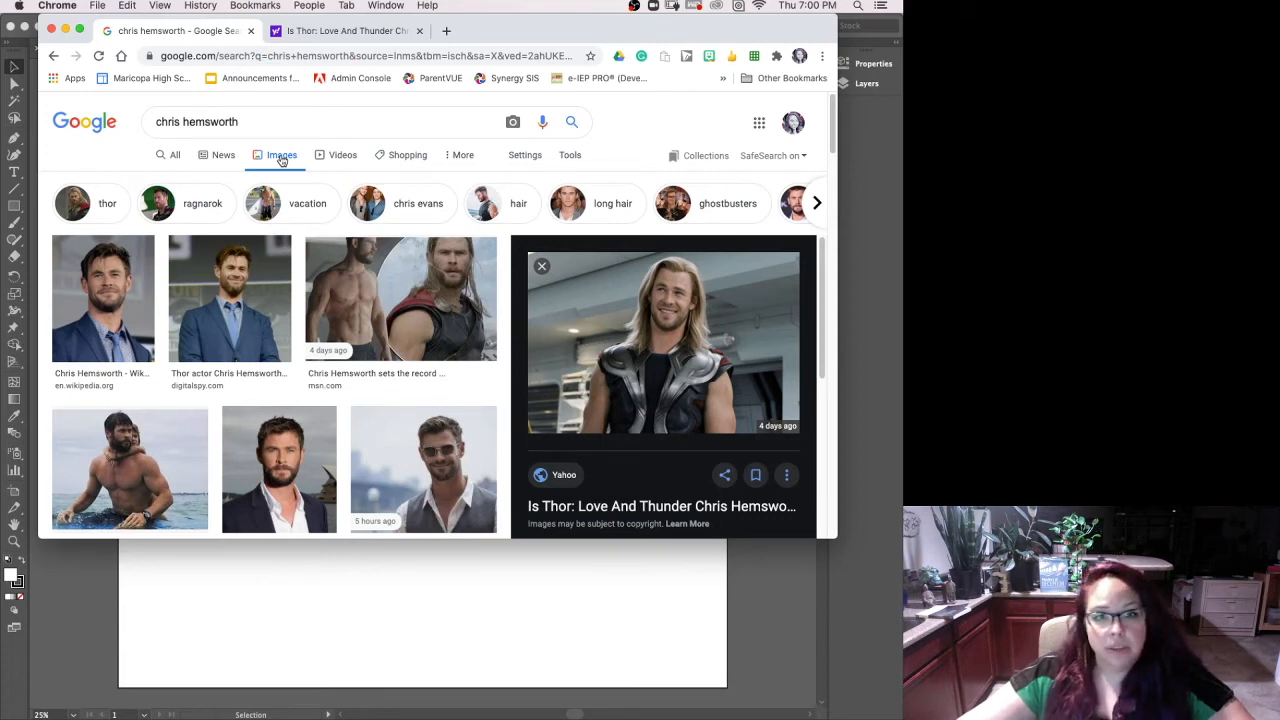
{"action": "left_click", "coordinate": [577, 158]}
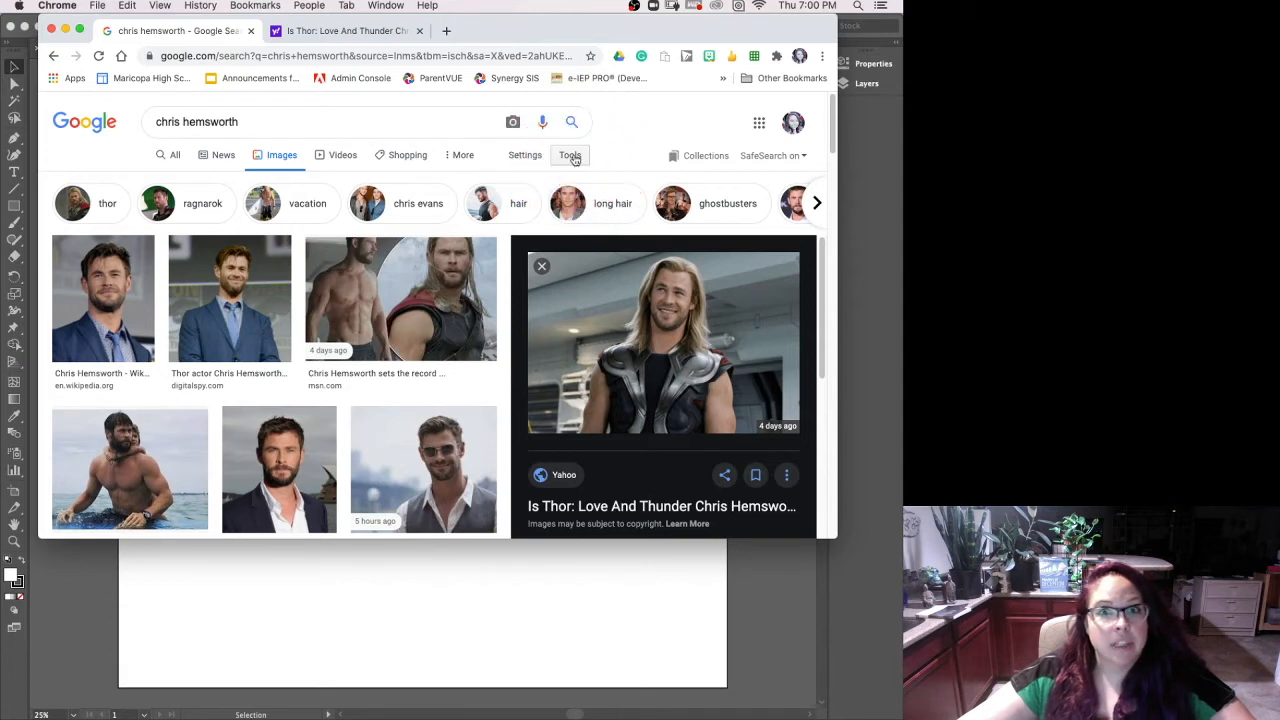
{"action": "left_click", "coordinate": [574, 158]}
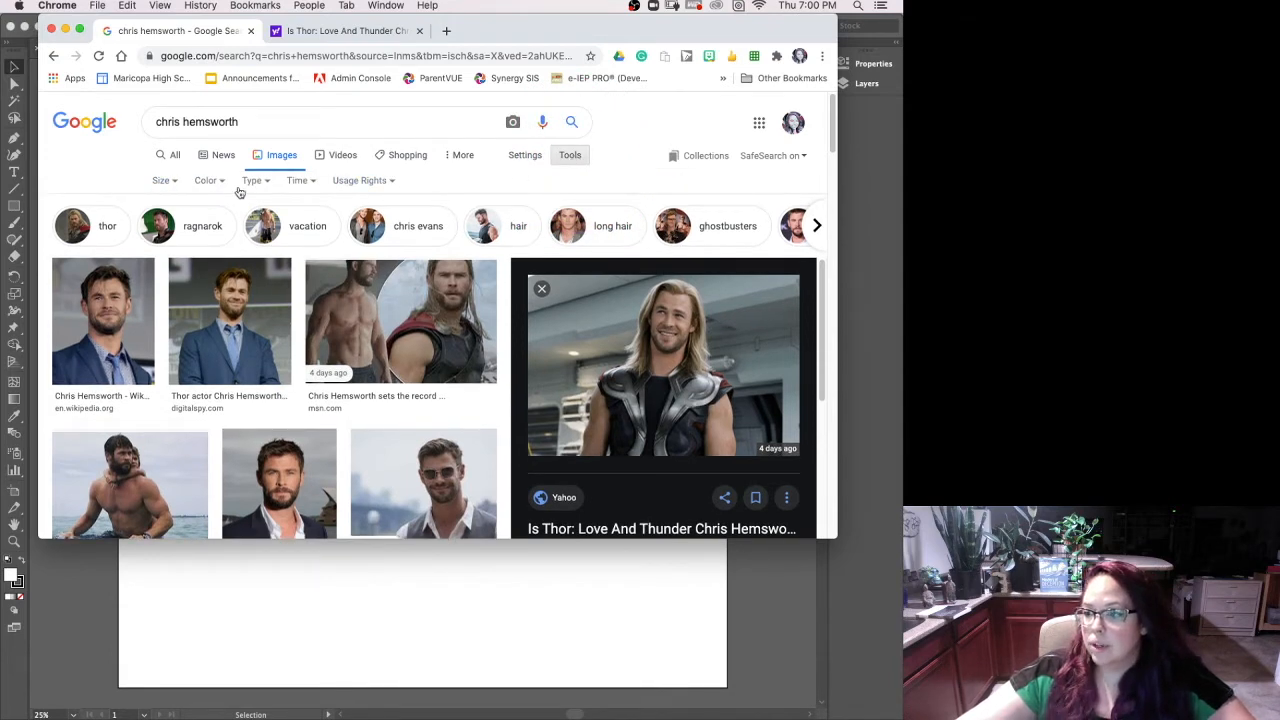
Filter the Chris Hemsworth image results to the Large size.
{"action": "left_click", "coordinate": [162, 185]}
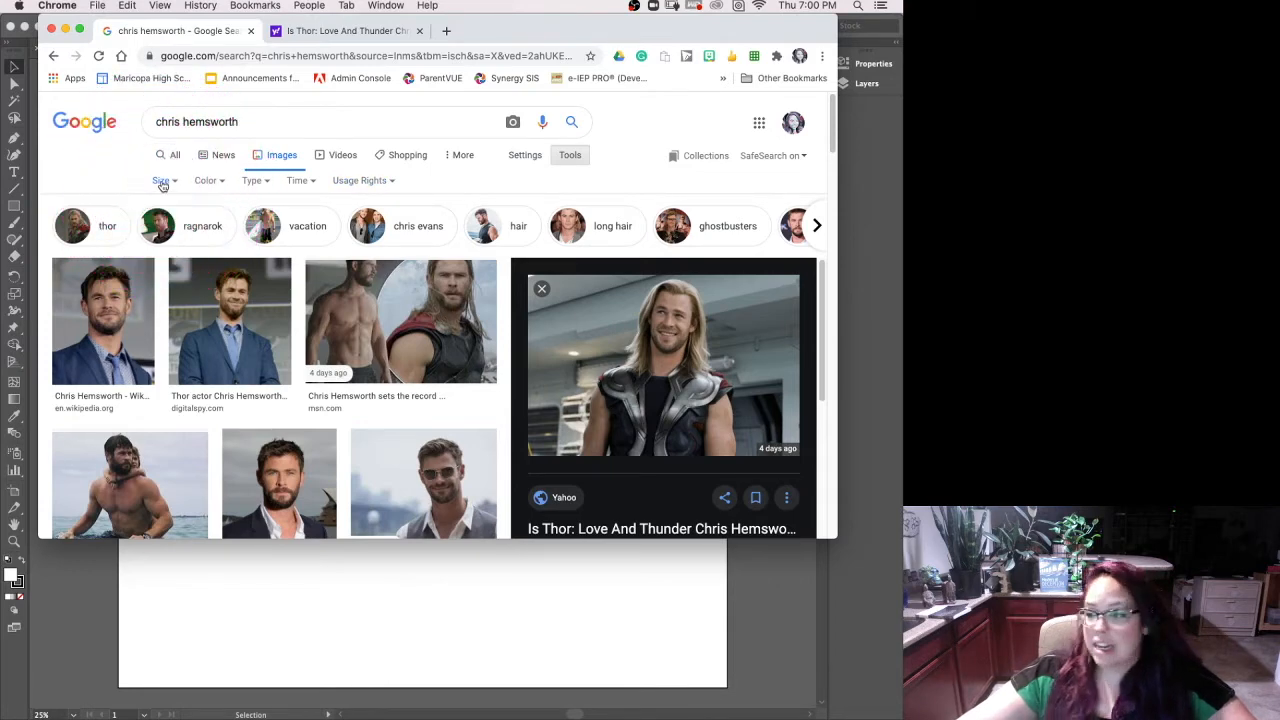
{"action": "left_click", "coordinate": [162, 185]}
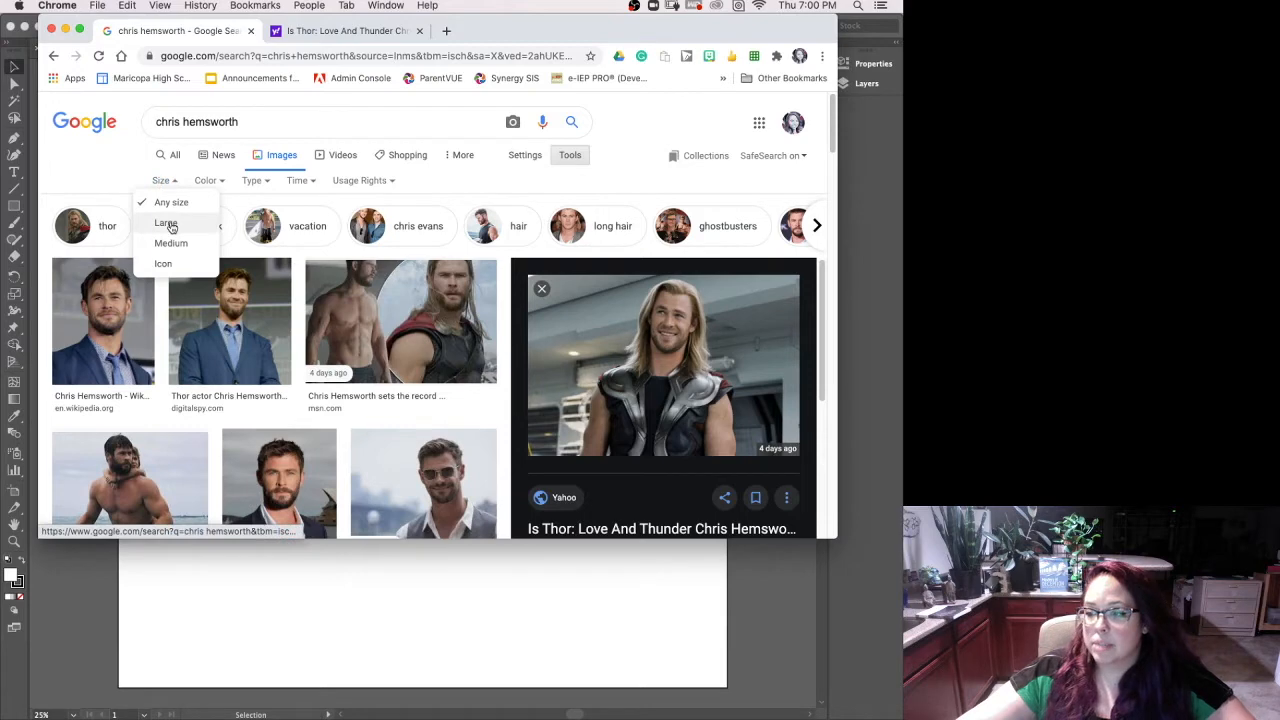
{"action": "left_click", "coordinate": [171, 227]}
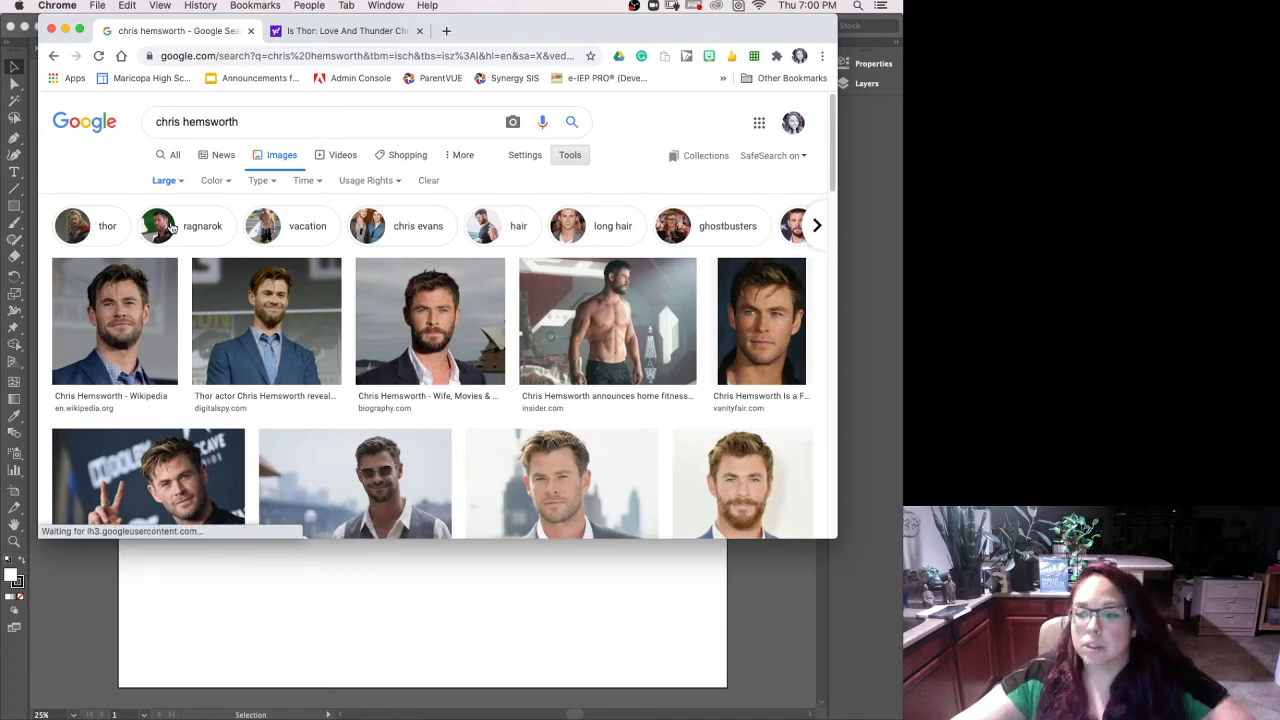
Preview the green-background Thor image from Polygon, its related Pinterest portrait, and the Insider "fun facts" portrait.
{"action": "left_click_drag", "start_coordinate": [835, 160], "coordinate": [842, 395]}
{"action": "mouse_move", "coordinate": [838, 240]}
{"action": "left_mouse_down"}
{"action": "mouse_move", "coordinate": [834, 277]}
{"action": "mouse_move", "coordinate": [832, 231]}
{"action": "left_mouse_up"}
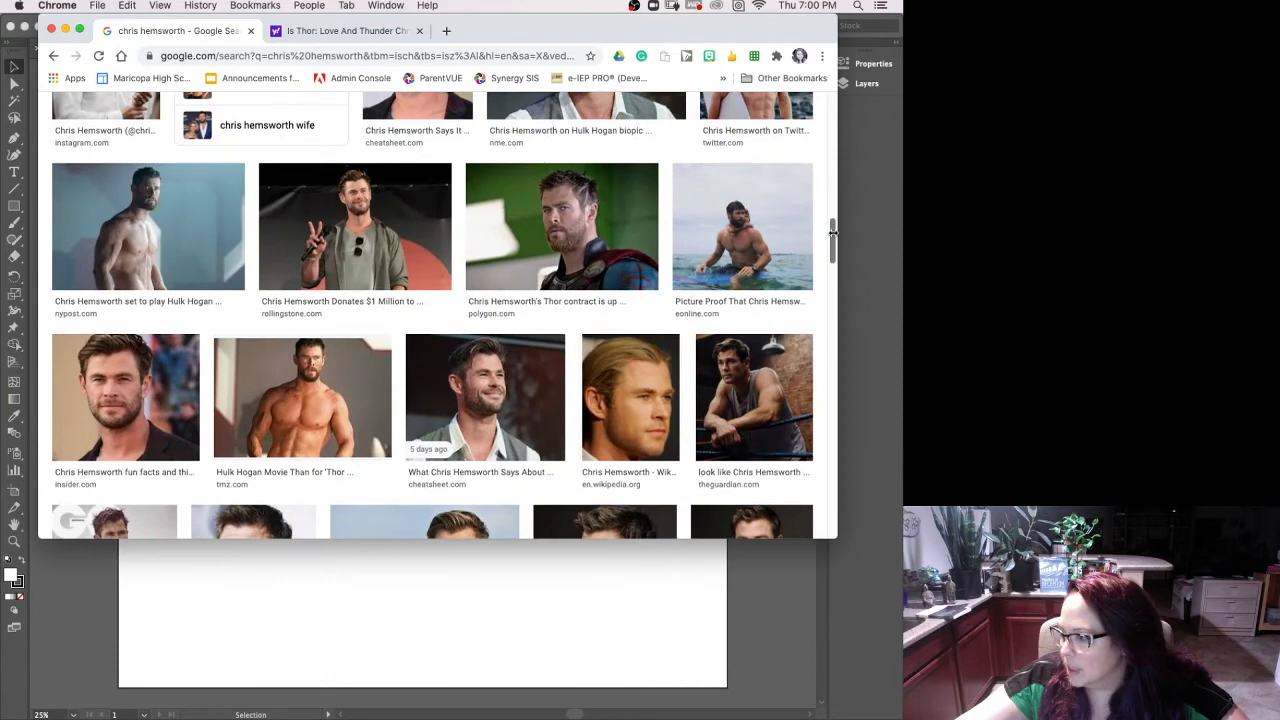
{"action": "left_click", "coordinate": [615, 278]}
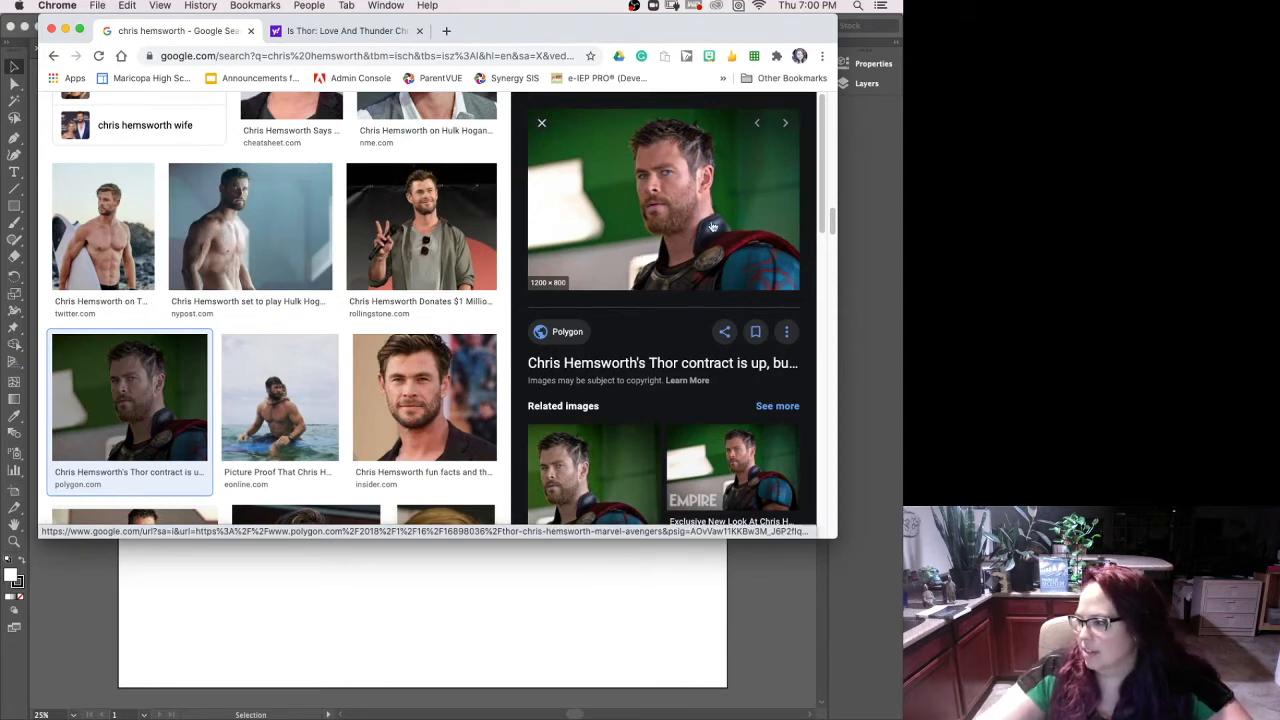
{"action": "left_click_drag", "start_coordinate": [823, 200], "coordinate": [827, 516]}
{"action": "left_click", "coordinate": [627, 345]}
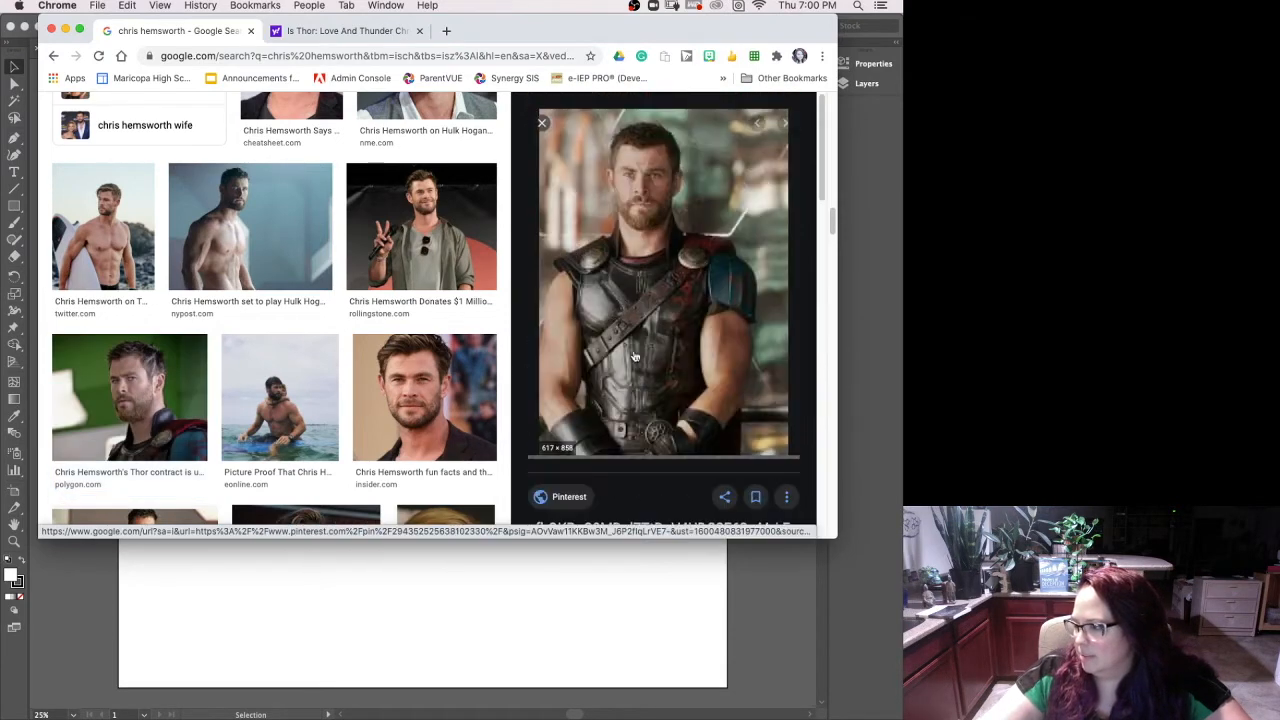
{"action": "left_click", "coordinate": [420, 405]}
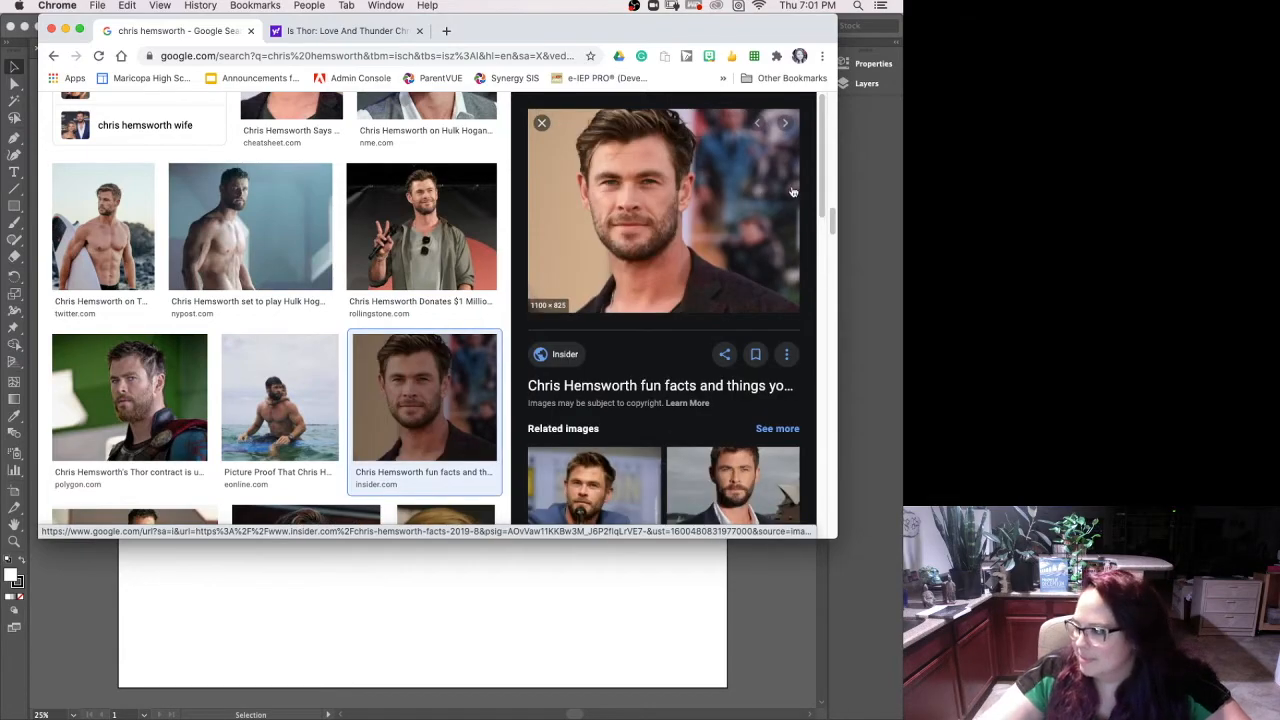
Preview the long-haired Thor image with hammer from Hindustan Times and check its pixel dimensions.
{"action": "left_click_drag", "start_coordinate": [828, 205], "coordinate": [812, 274]}
{"action": "left_click_drag", "start_coordinate": [834, 220], "coordinate": [844, 398]}
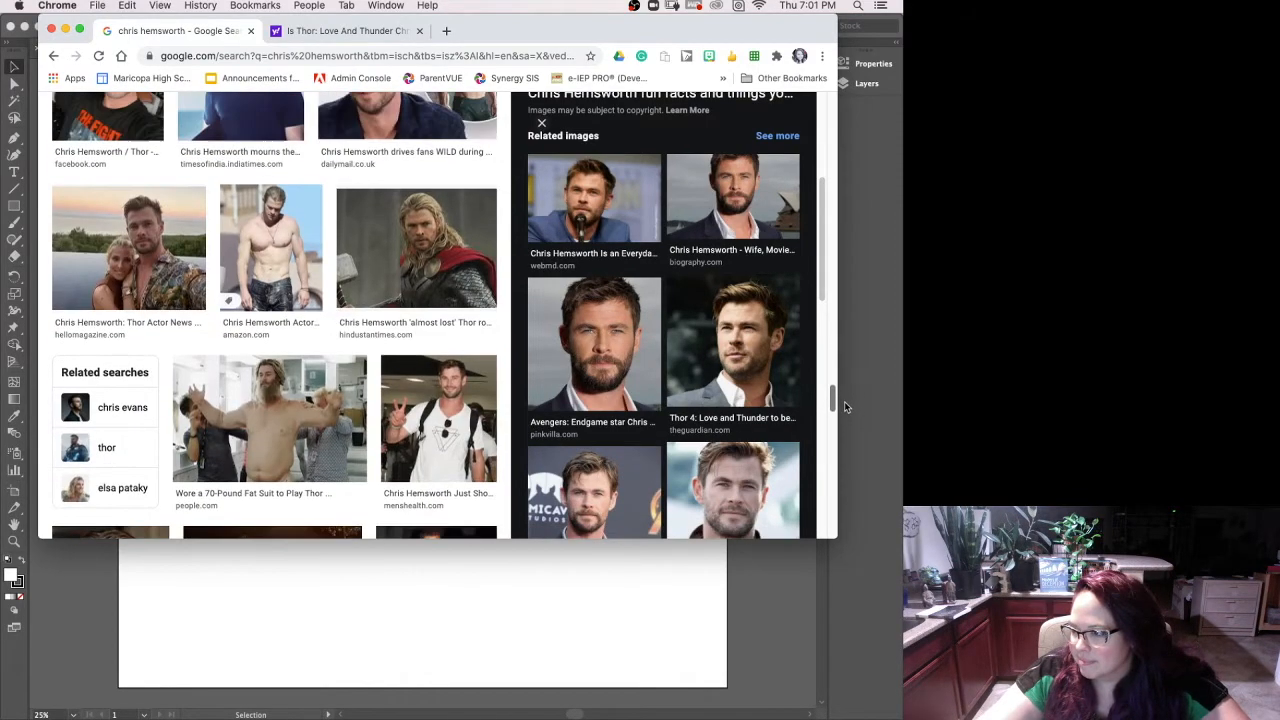
{"action": "left_click", "coordinate": [398, 255]}
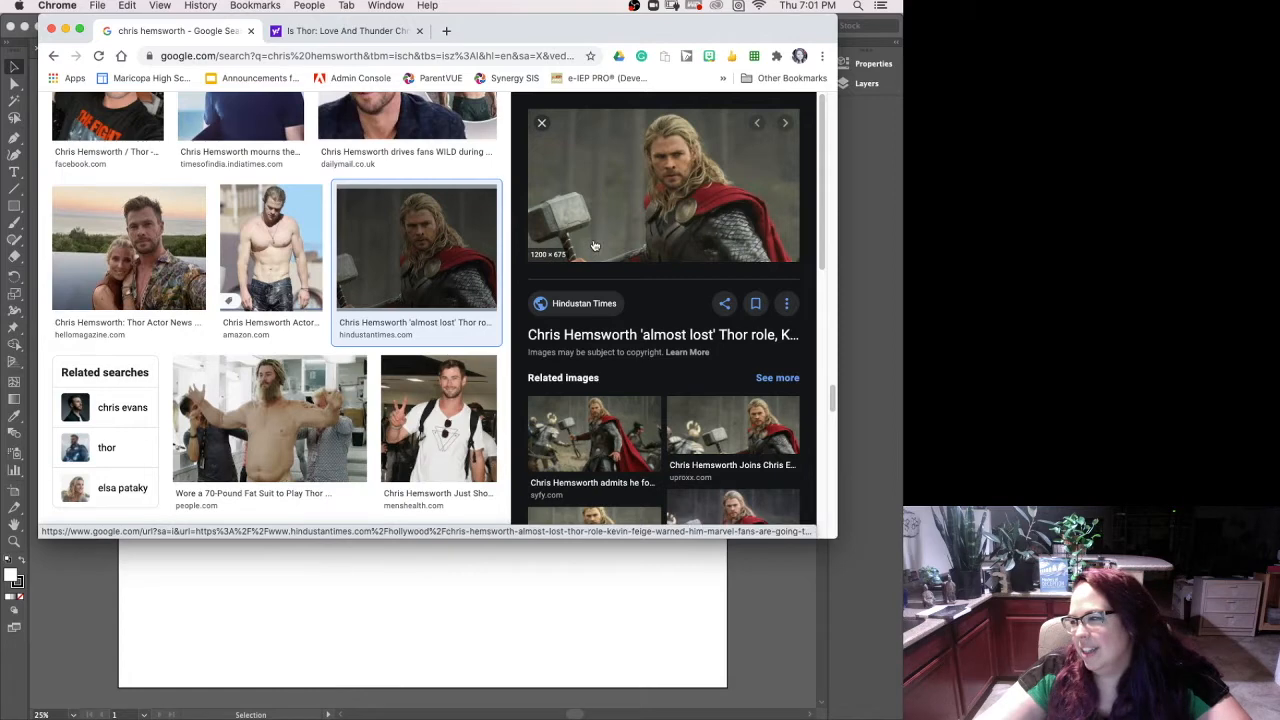
{"action": "left_click", "coordinate": [548, 265]}
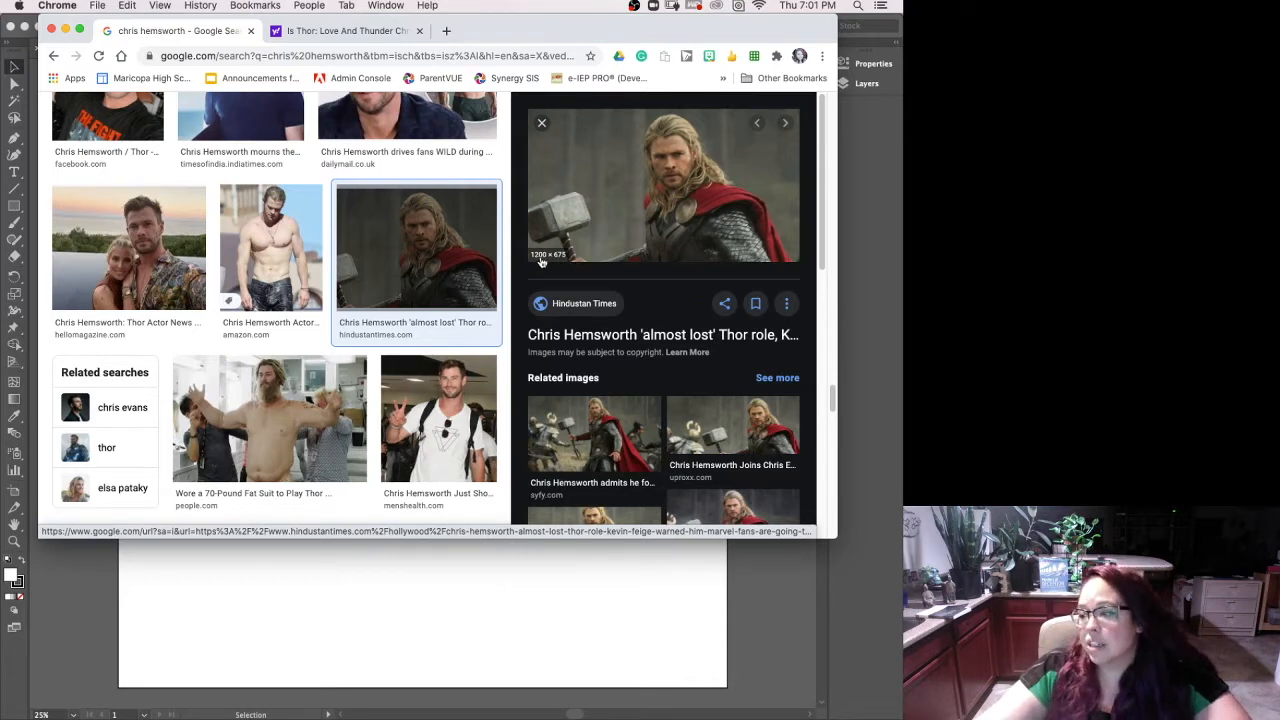
{"action": "left_click", "coordinate": [536, 259]}
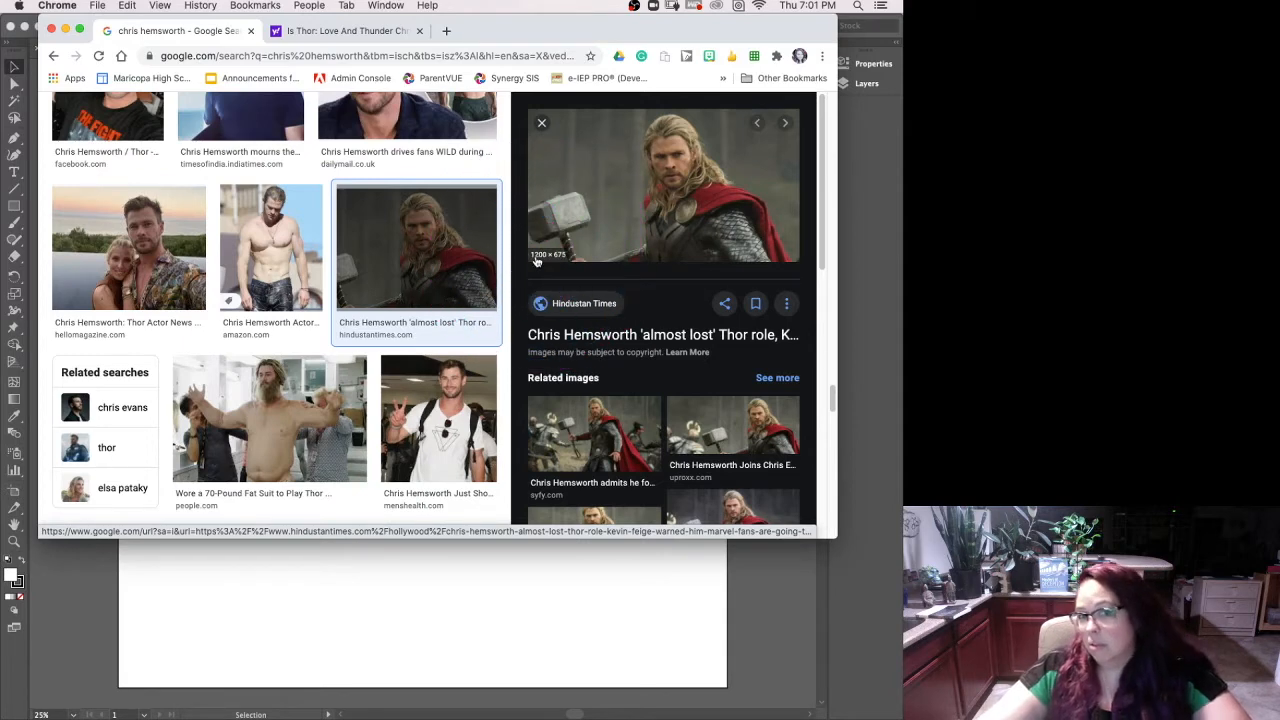
Try to save the Hindustan Times Thor image to the Desktop as WPAP_Reference, checking the available file formats.
{"action": "right_click", "coordinate": [618, 166]}
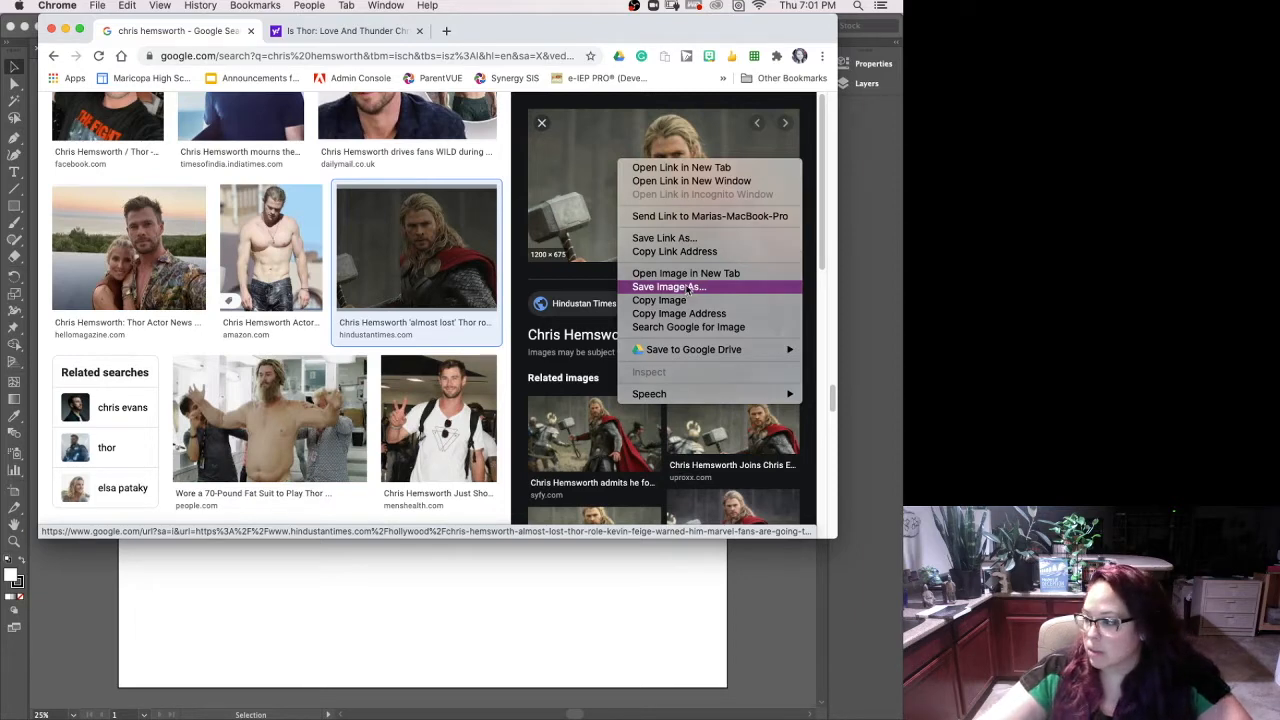
{"action": "left_click", "coordinate": [688, 288]}
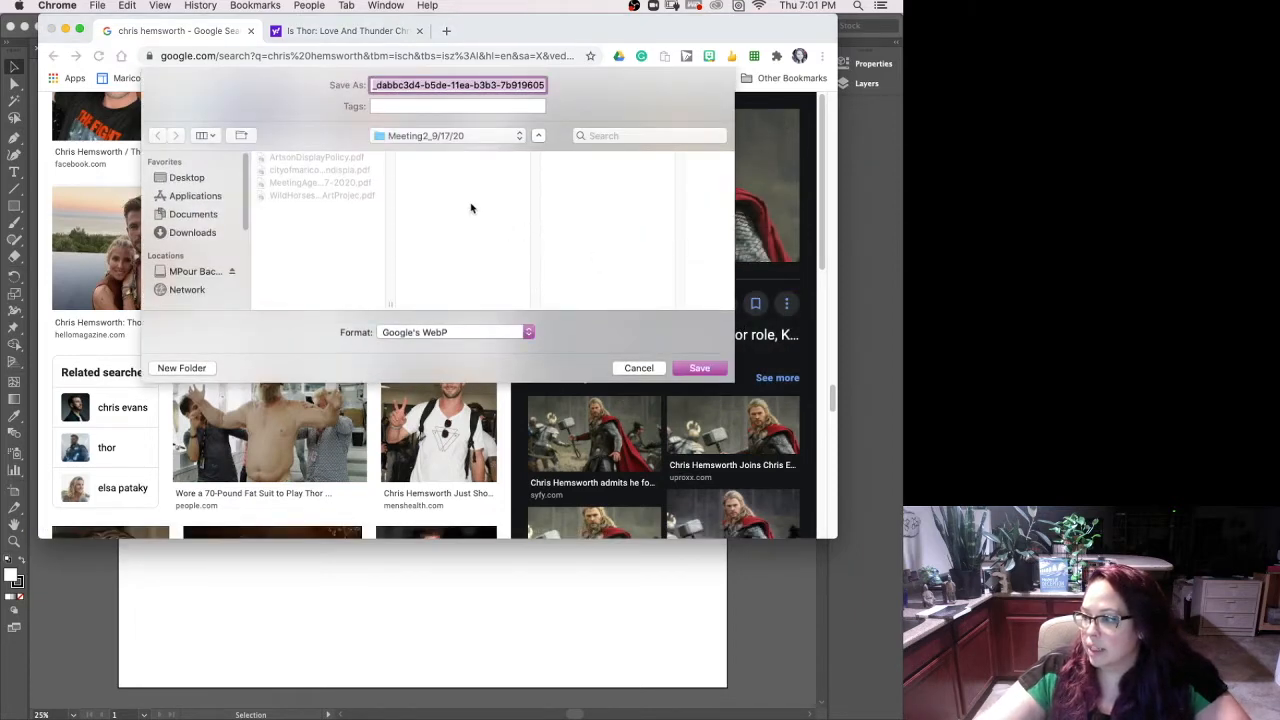
{"action": "left_click", "coordinate": [174, 179]}
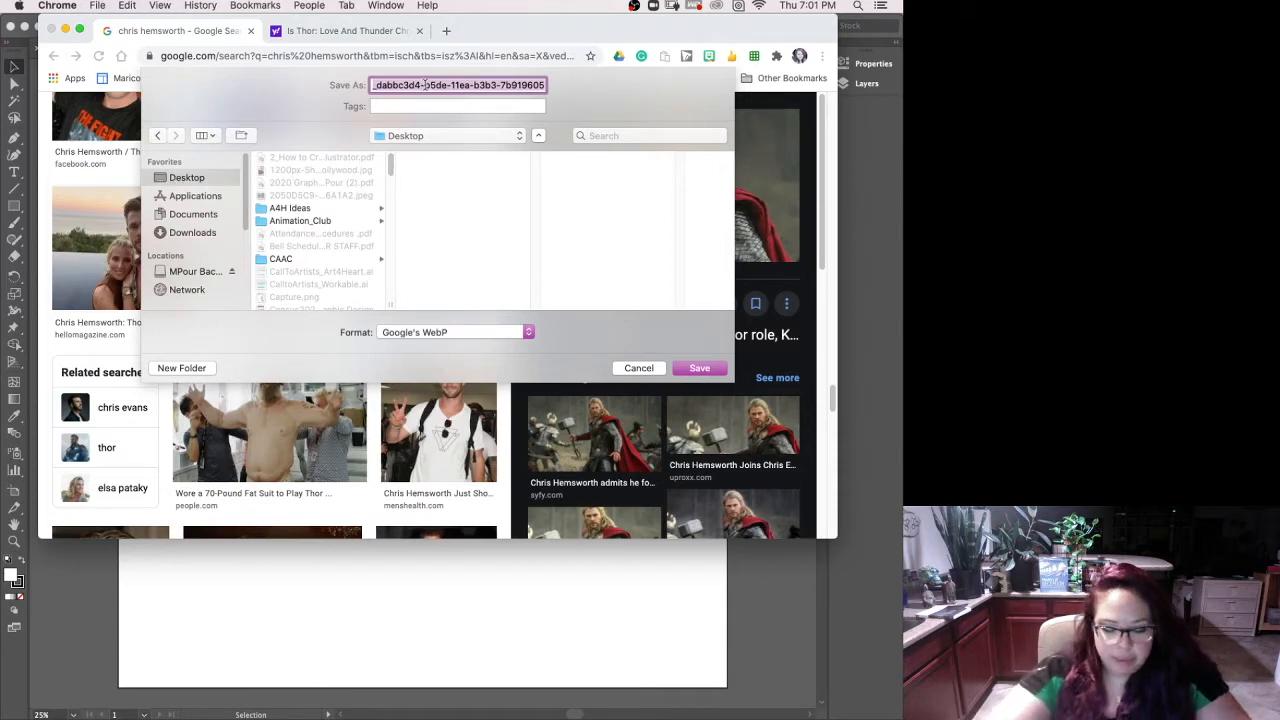
{"action": "type", "text": "WPAP_Reference"}
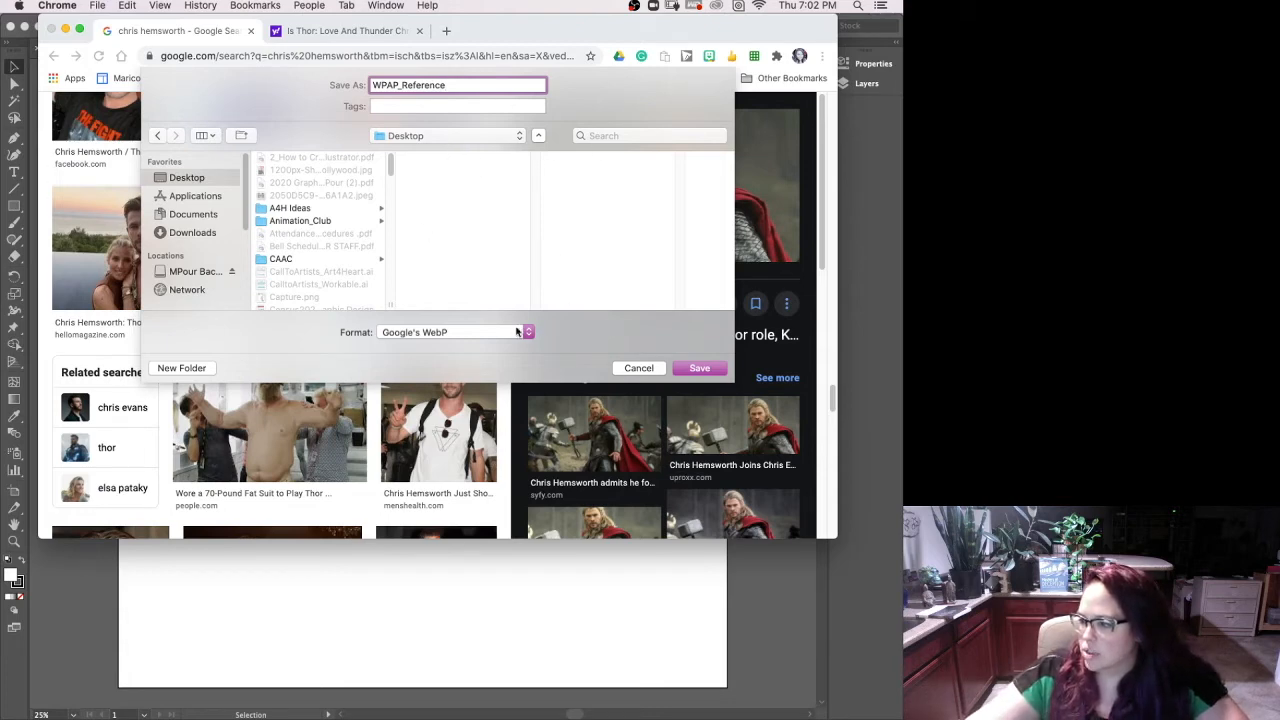
{"action": "left_click", "coordinate": [398, 333]}
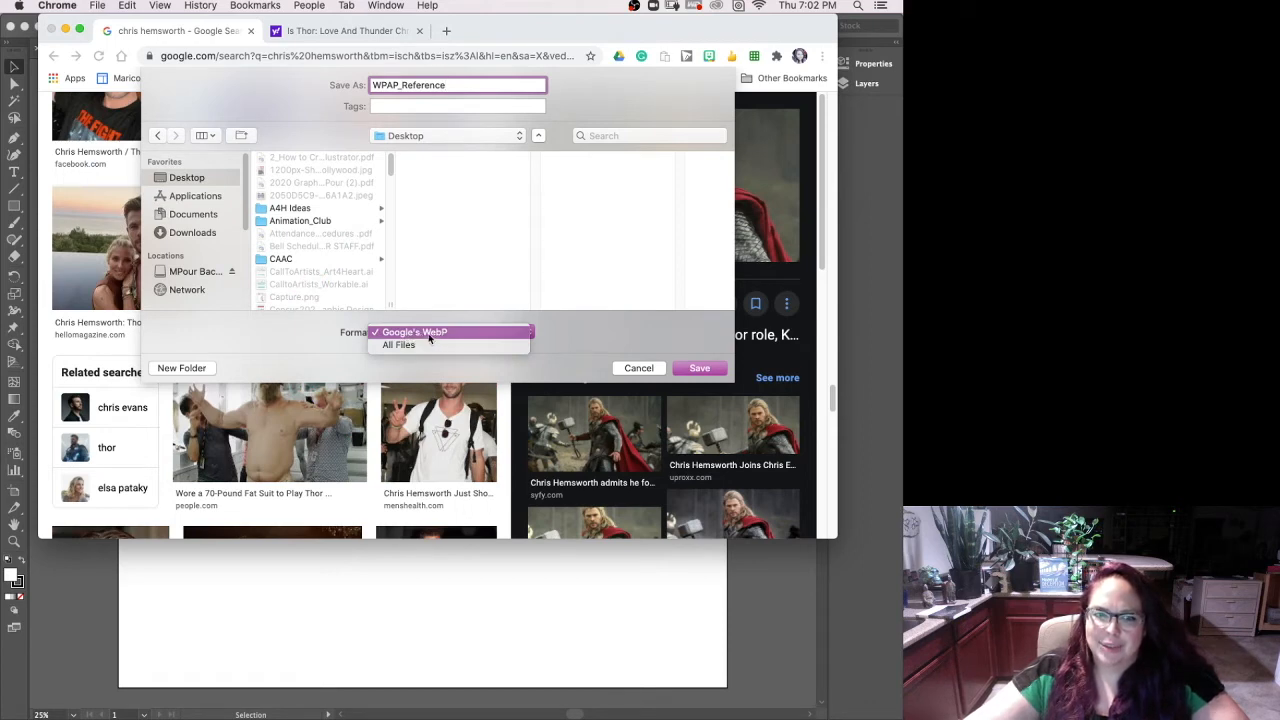
{"action": "left_click", "coordinate": [421, 337]}
{"action": "left_click", "coordinate": [638, 368]}
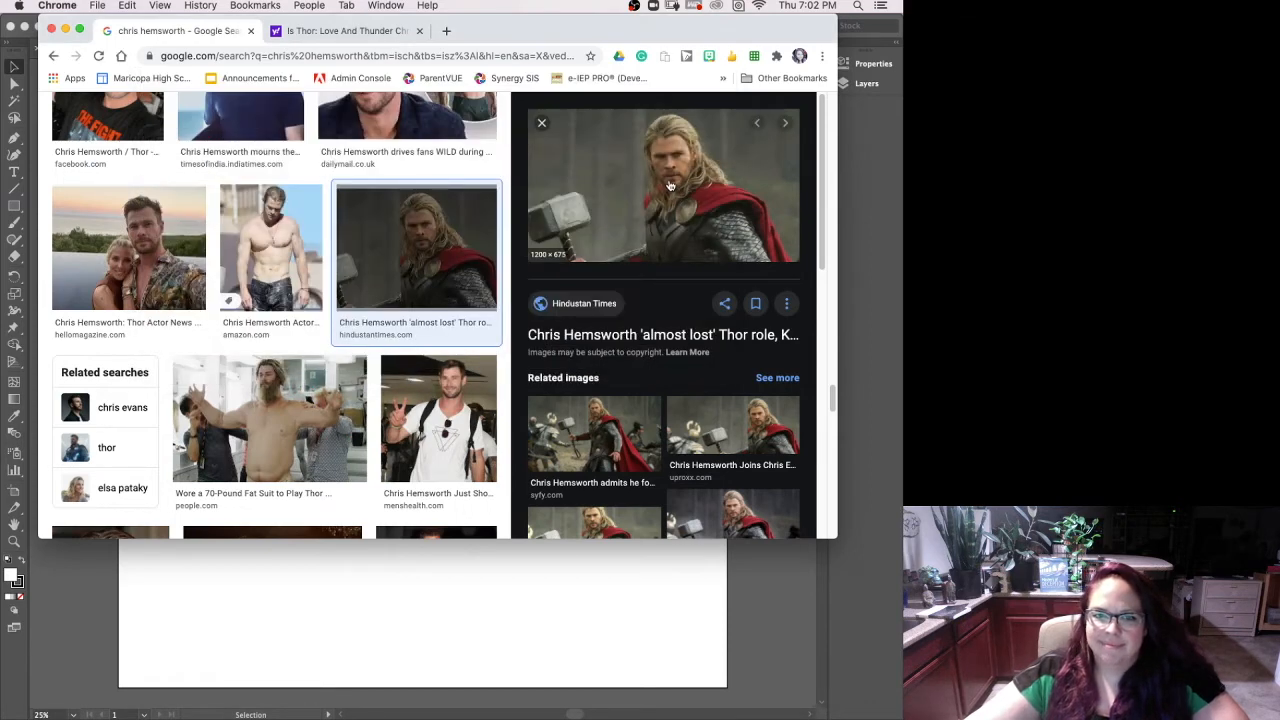
Open the Hindustan Times source article of the previewed Thor image and find the photo in it.
{"action": "left_click", "coordinate": [670, 185]}
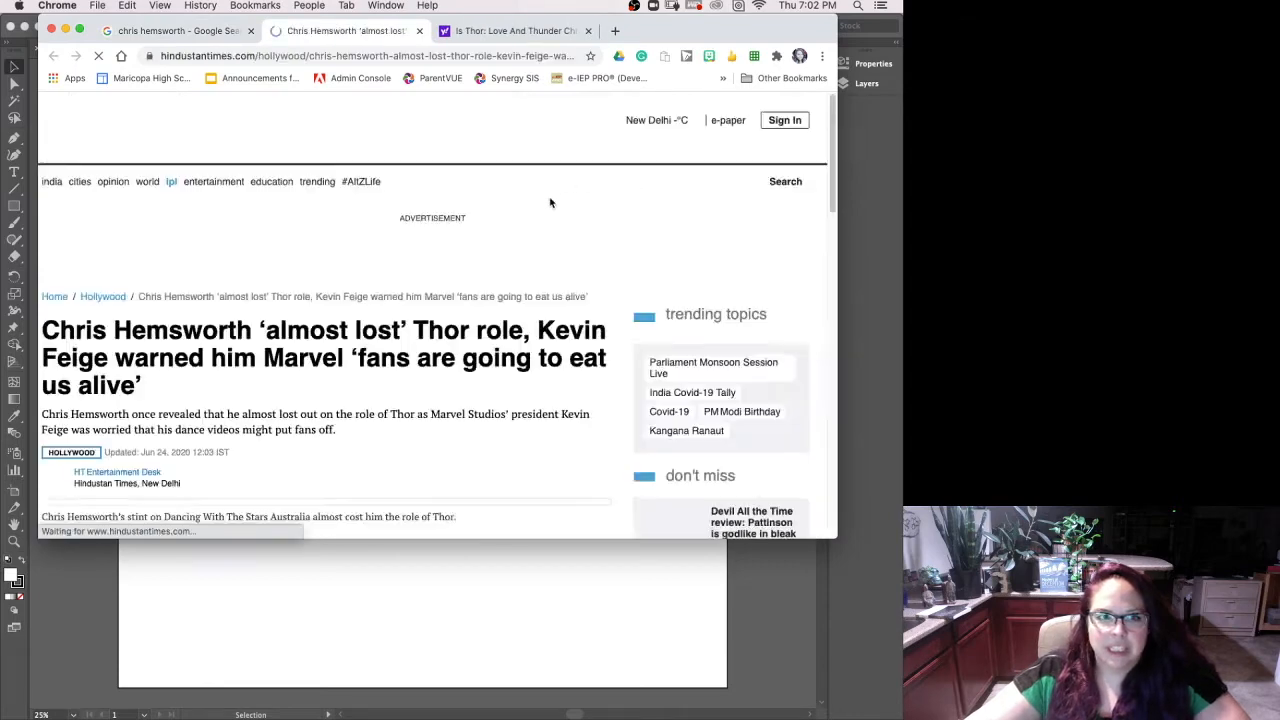
{"action": "scroll", "coordinate": [832, 180], "scroll_direction": "down", "scroll_amount": 10}
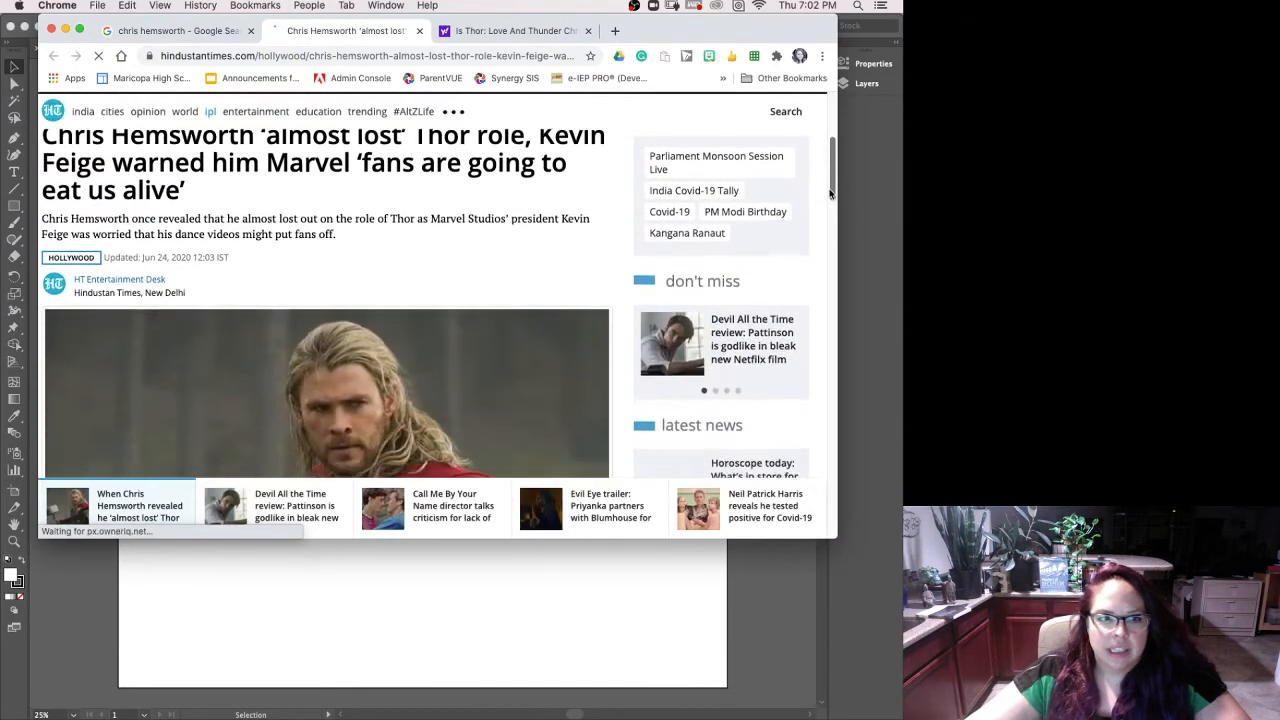
{"action": "scroll", "coordinate": [830, 205], "scroll_direction": "up", "scroll_amount": 6}
{"action": "scroll", "coordinate": [830, 205], "scroll_direction": "down", "scroll_amount": 3}
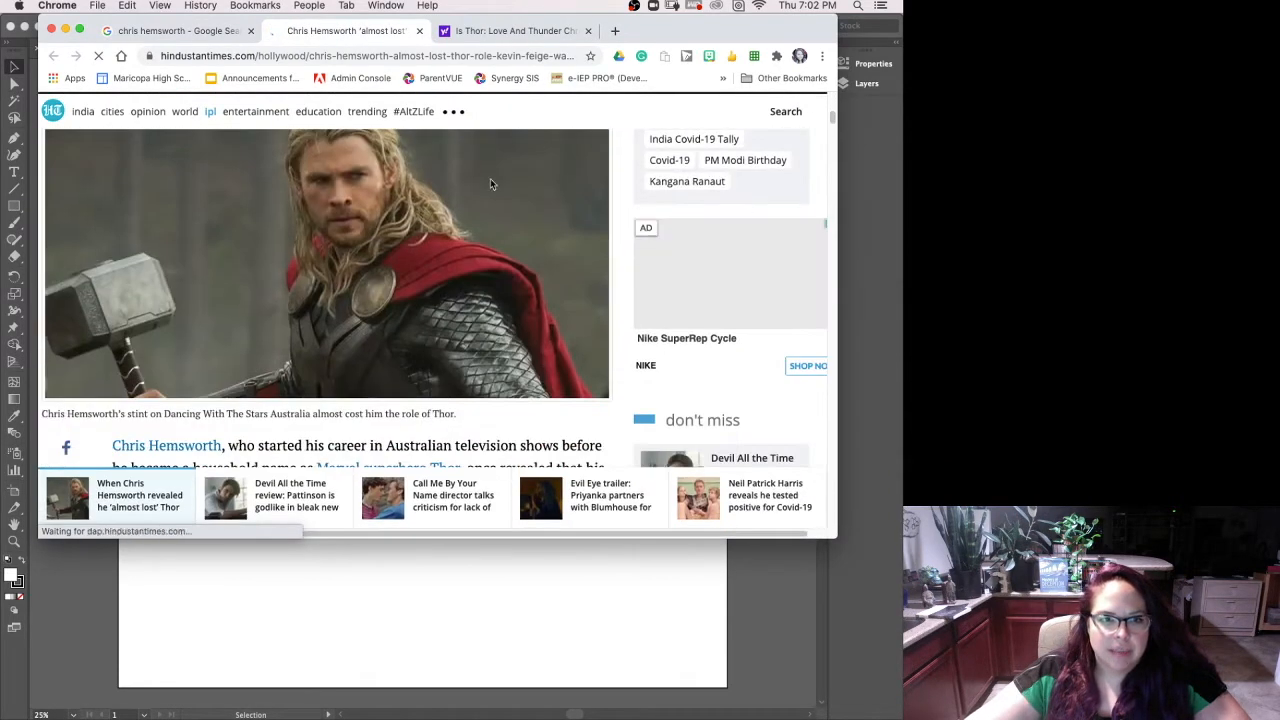
Try to save the Thor photo from the Hindustan Times article, checking the format options, and close the article's tab.
{"action": "right_click", "coordinate": [290, 208]}
{"action": "left_click", "coordinate": [330, 230]}
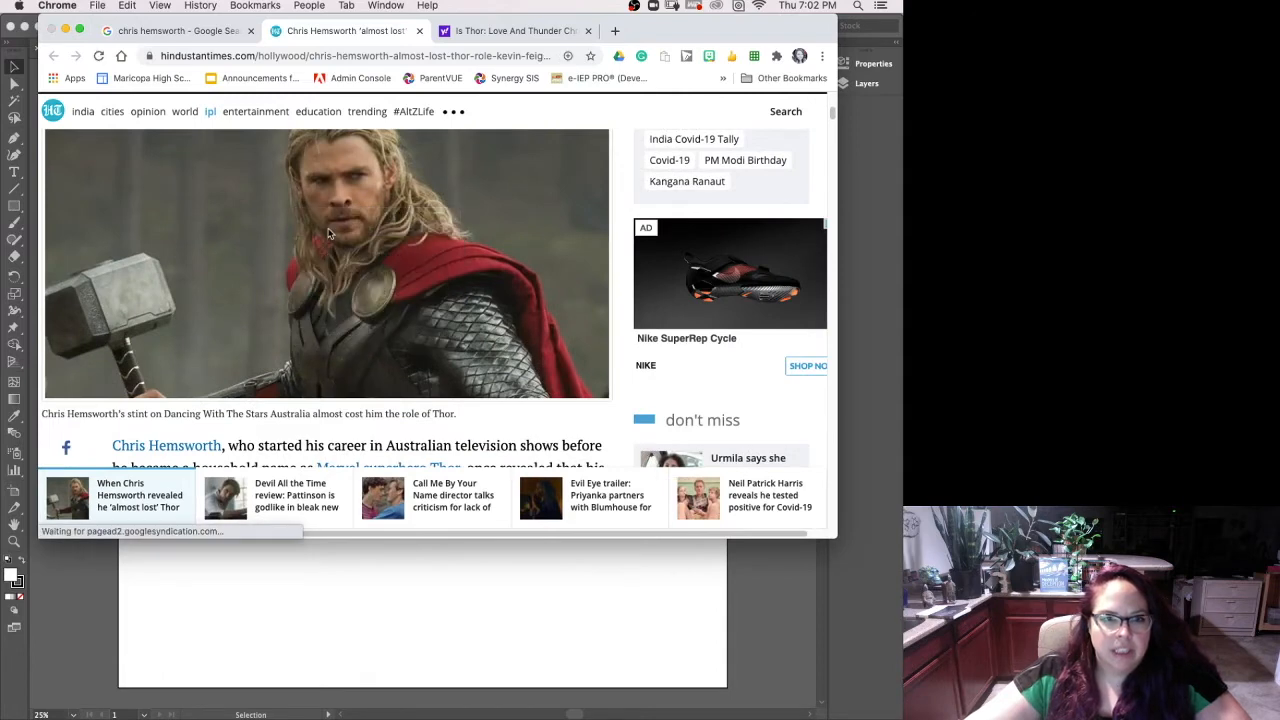
{"action": "left_click", "coordinate": [405, 336]}
{"action": "left_click", "coordinate": [400, 347]}
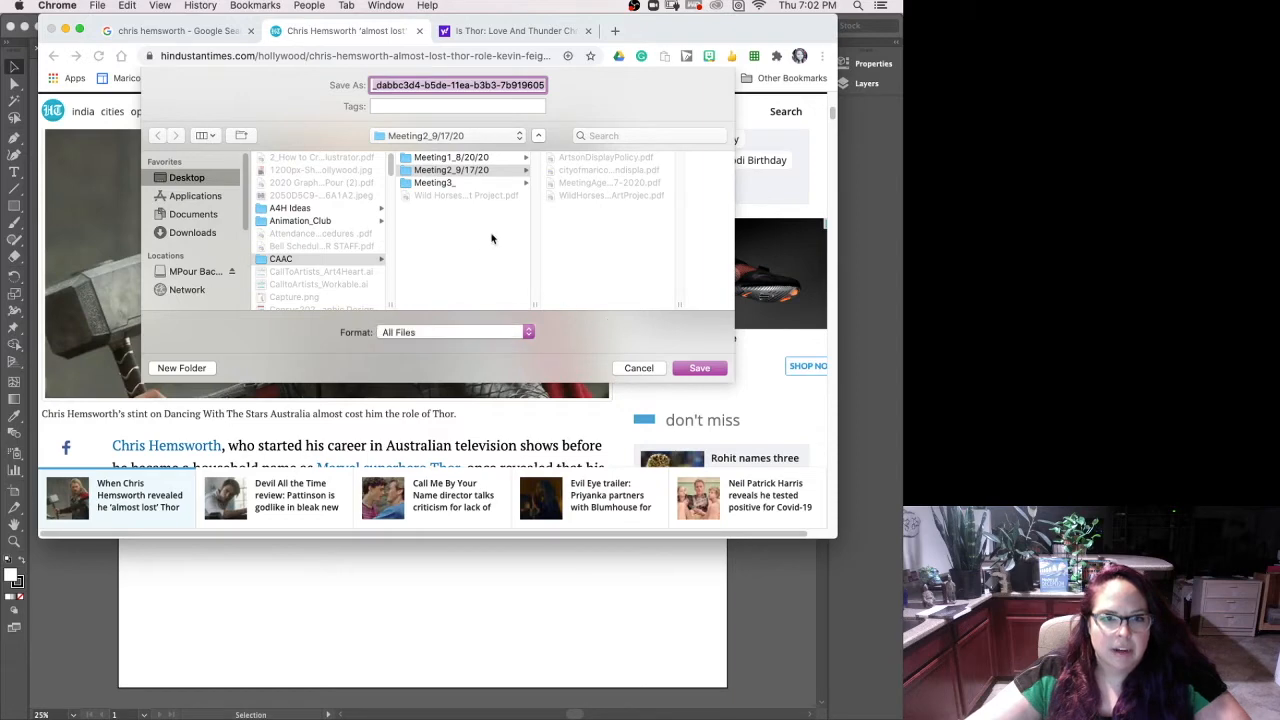
{"action": "left_click", "coordinate": [638, 368]}
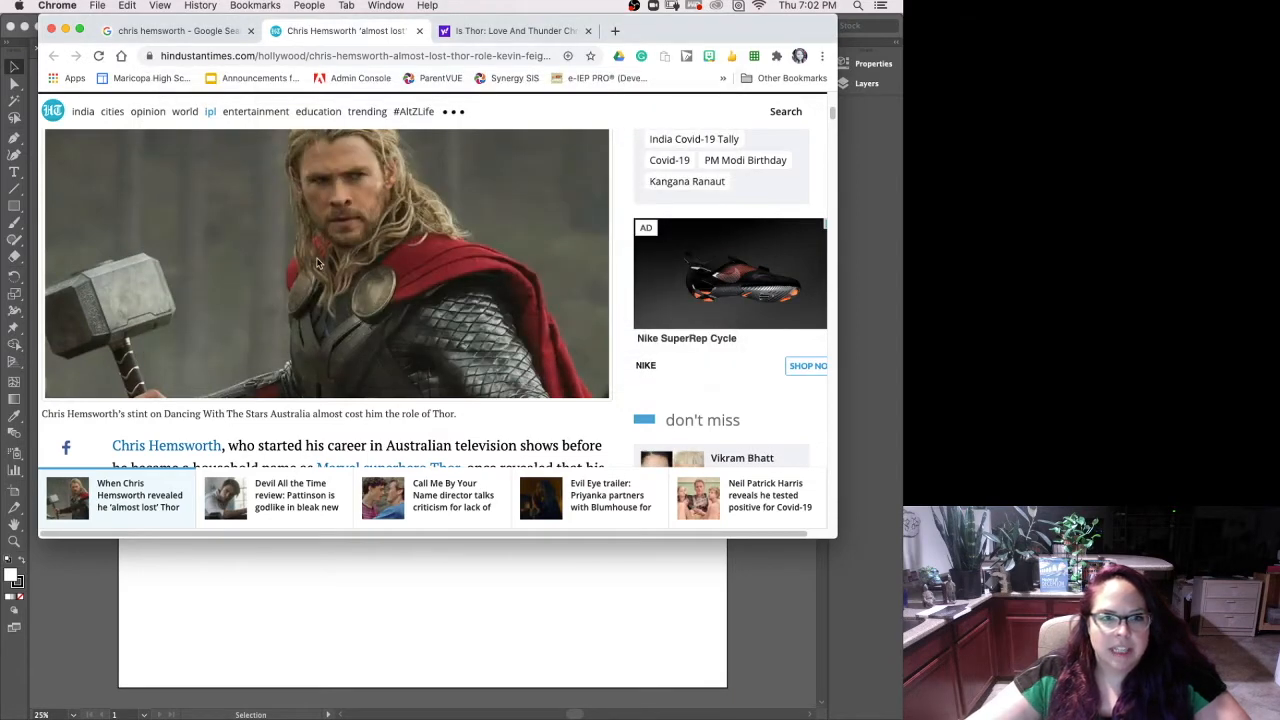
{"action": "right_click", "coordinate": [317, 259]}
{"action": "left_click", "coordinate": [293, 243]}
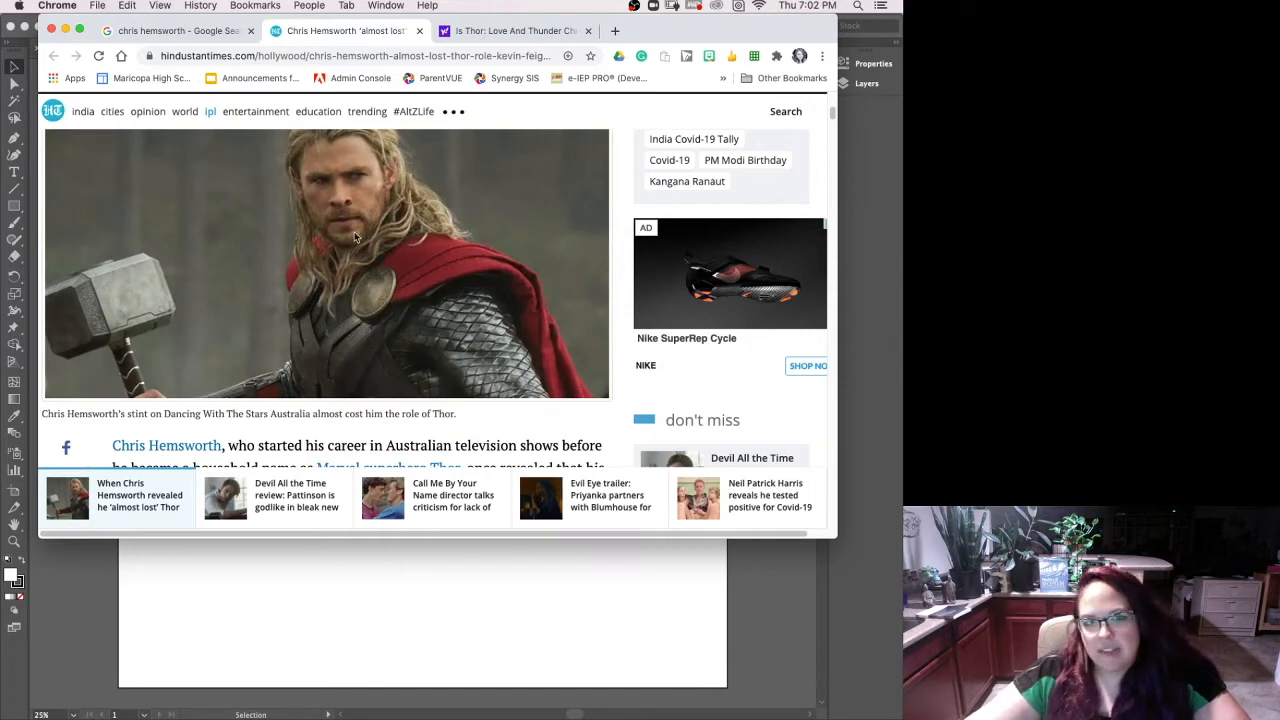
{"action": "left_click", "coordinate": [419, 31]}
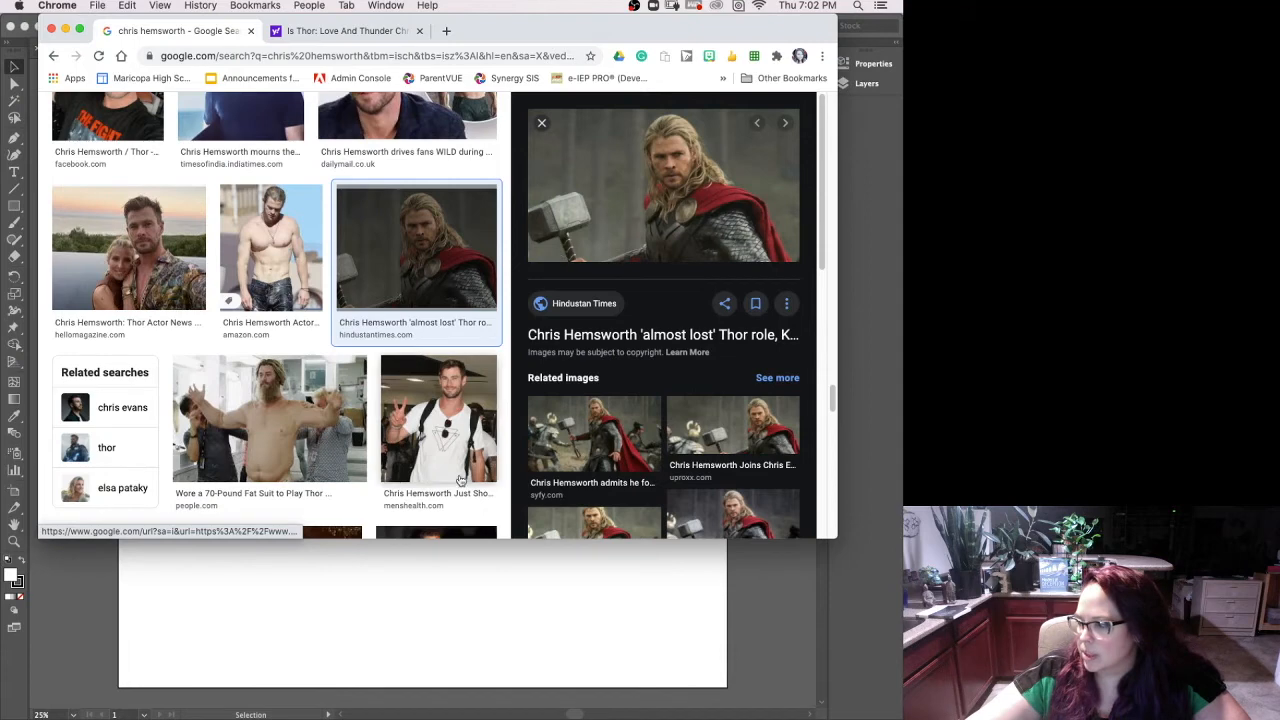
Preview the related Thor battle scene image from Syfy Wire and save it to the Desktop as a JPEG under its suggested name.
{"action": "left_click", "coordinate": [281, 420]}
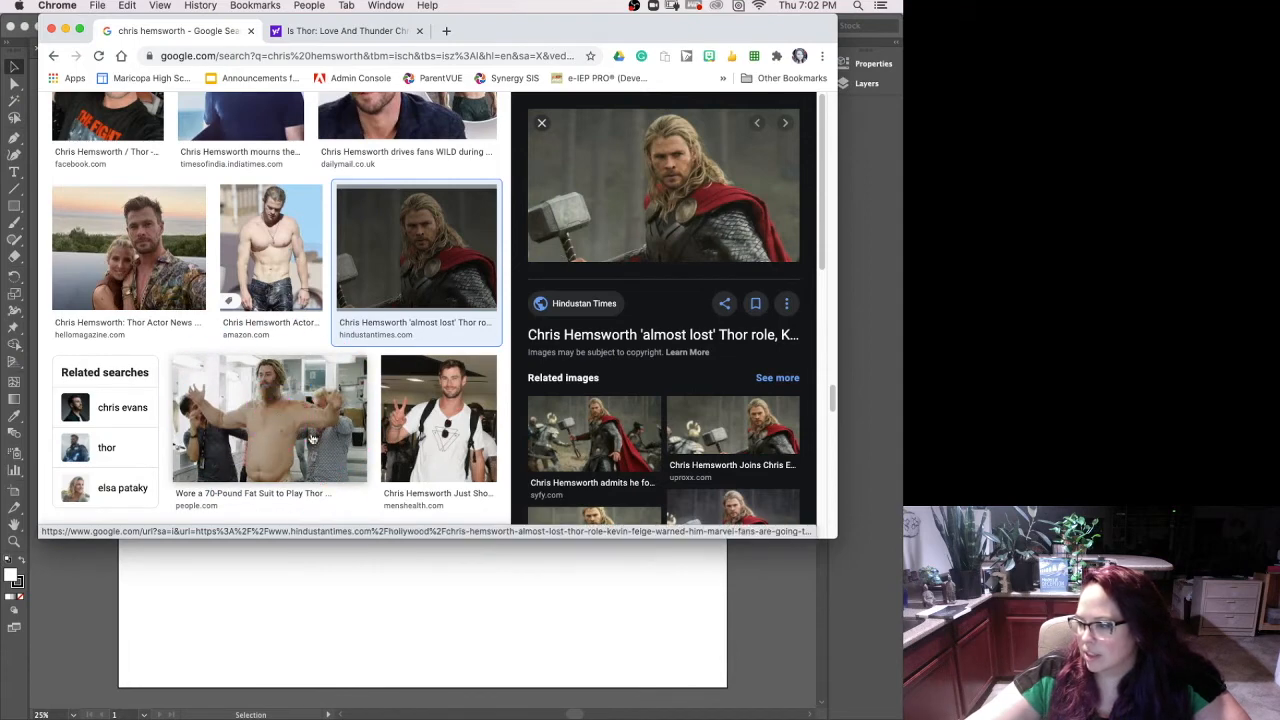
{"action": "left_click", "coordinate": [588, 463]}
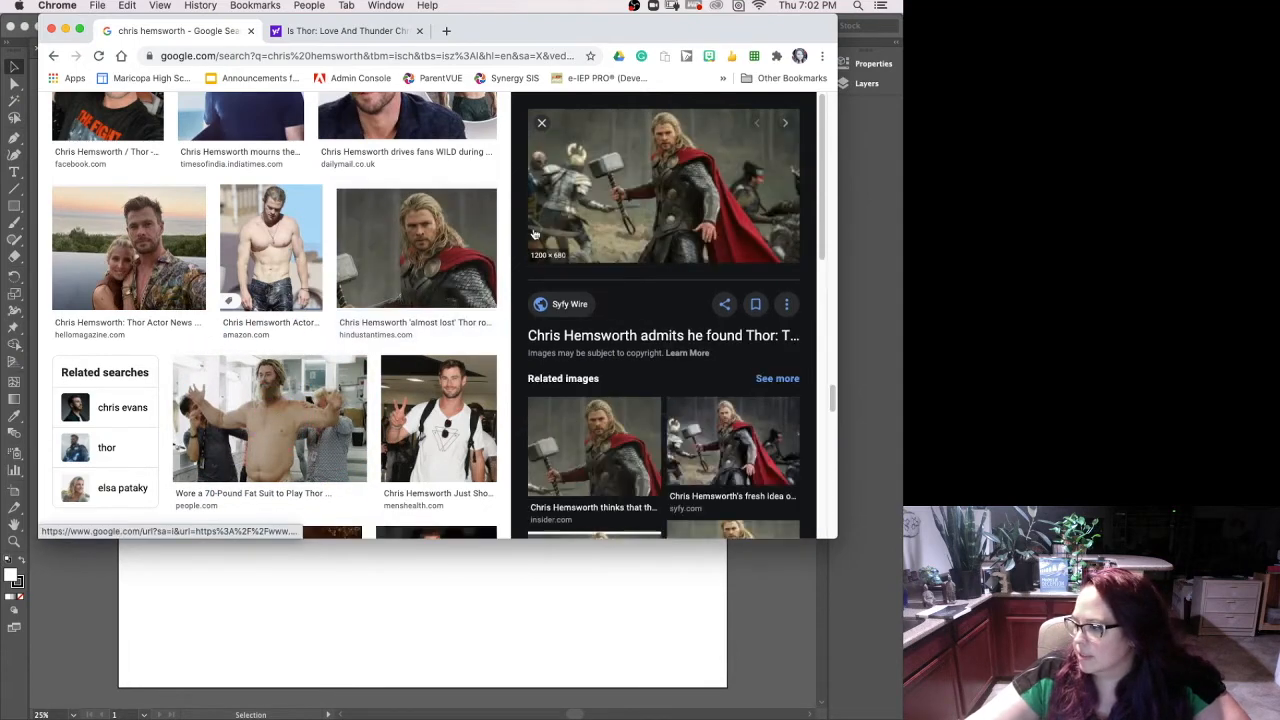
{"action": "right_click", "coordinate": [645, 214]}
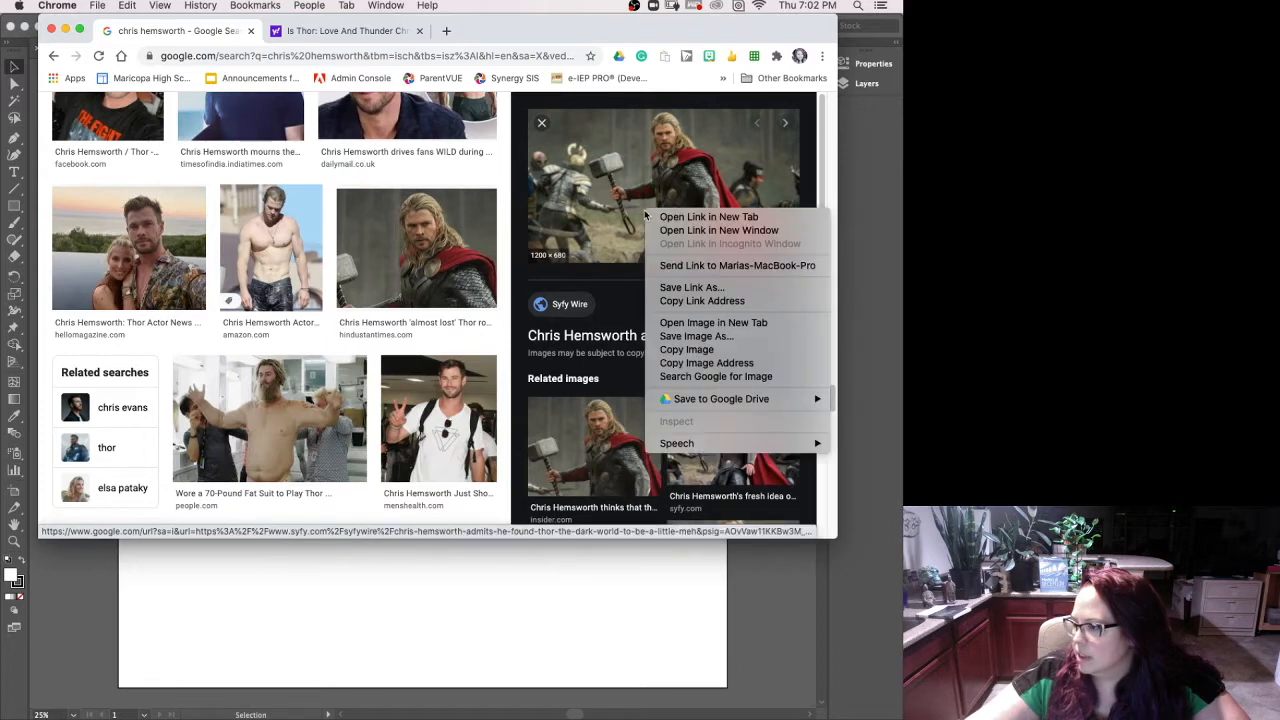
{"action": "left_click", "coordinate": [697, 336]}
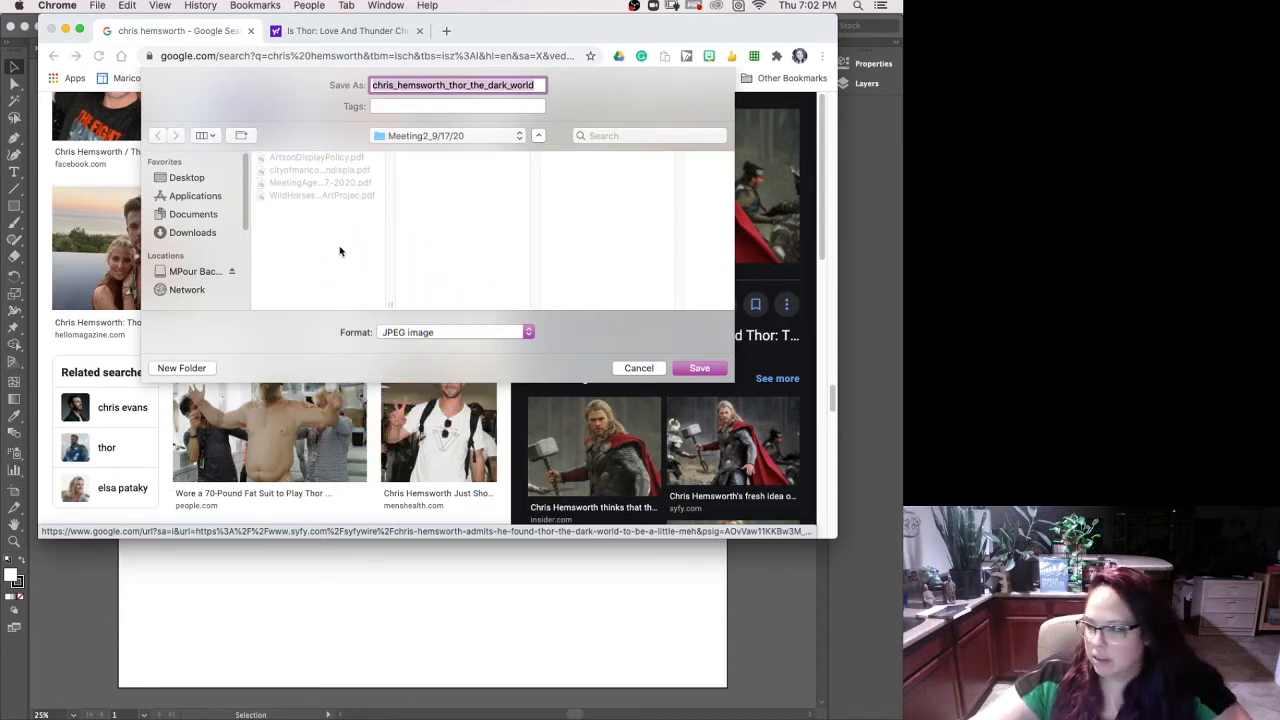
{"action": "left_click", "coordinate": [186, 178]}
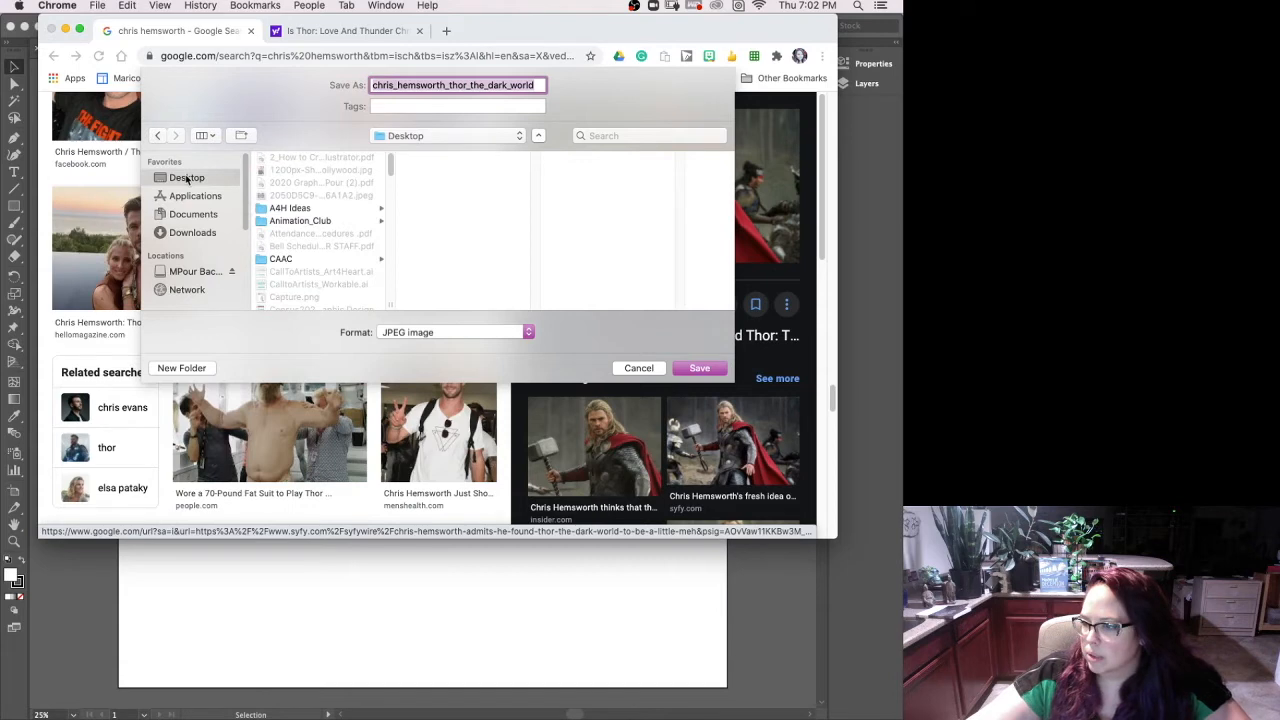
{"action": "left_click", "coordinate": [700, 369]}
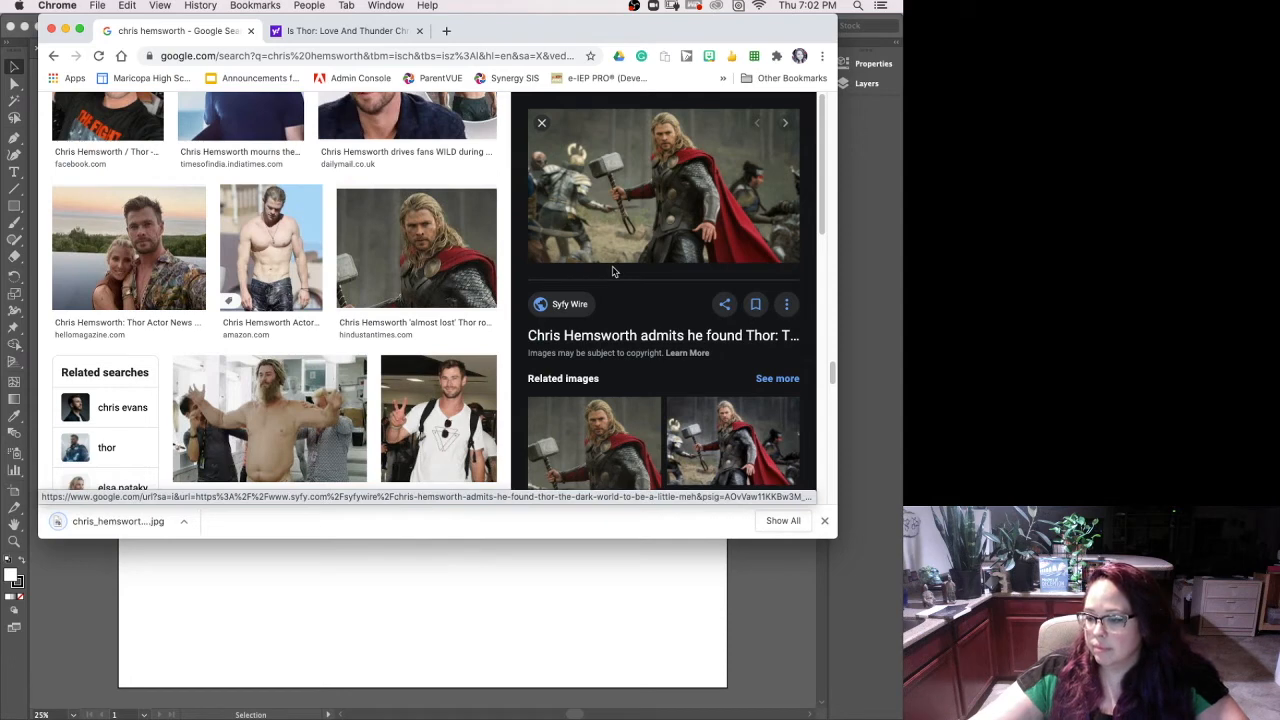
Switch to Illustrator and place chris_hemsworth_thor_the_dark_world.jpg from the Desktop across the full width of the artboard, aligned to its upper edge.
{"action": "left_click", "coordinate": [52, 30]}
{"action": "left_click", "coordinate": [233, 340]}
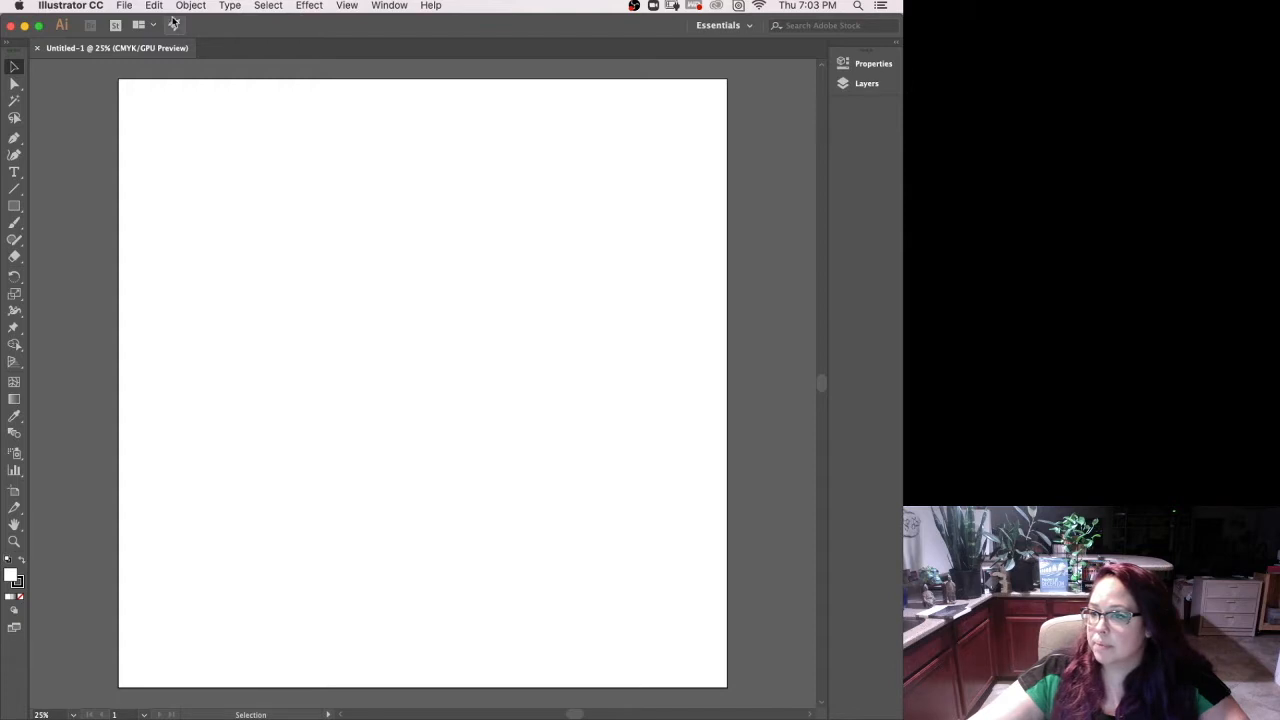
{"action": "left_click", "coordinate": [128, 7]}
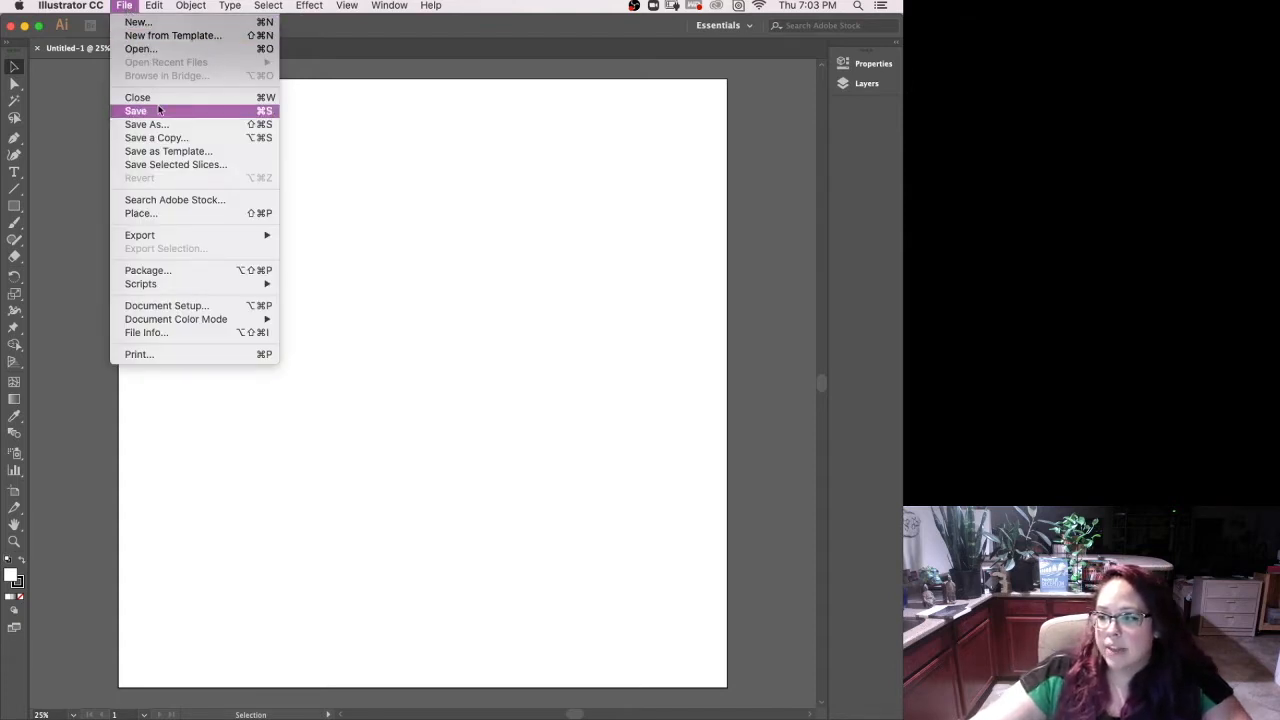
{"action": "left_click", "coordinate": [155, 216]}
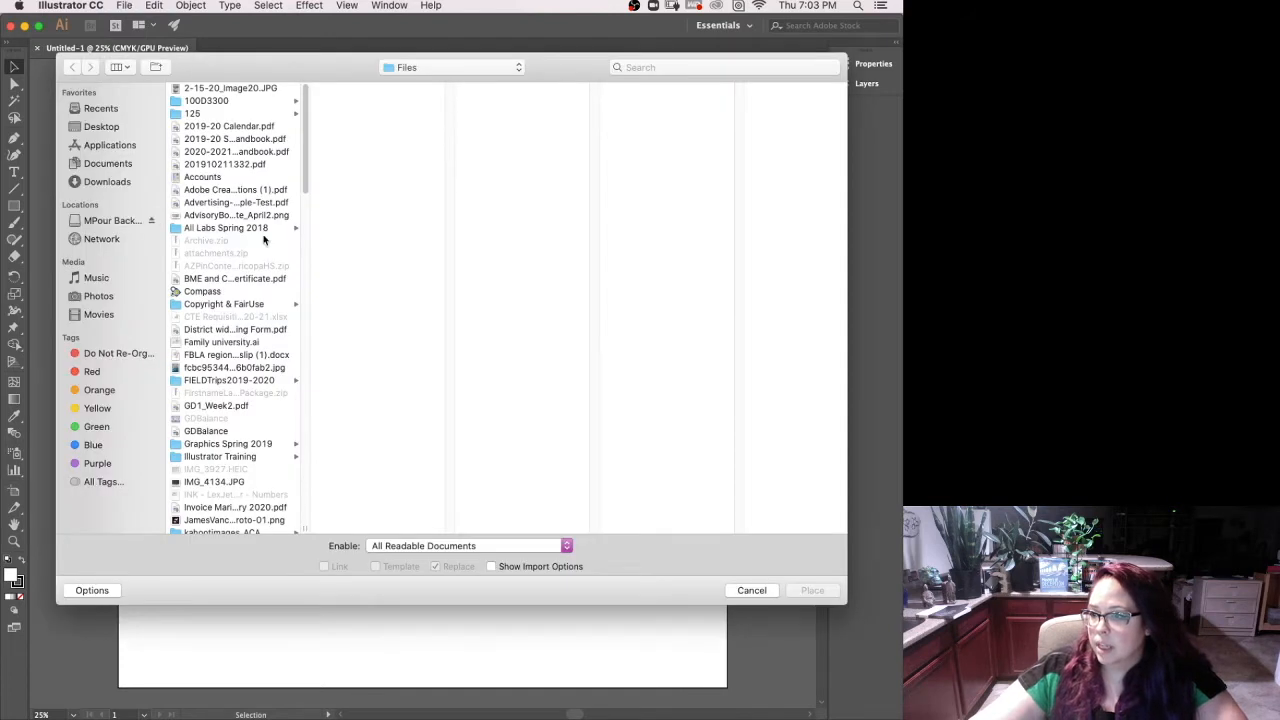
{"action": "left_click", "coordinate": [97, 129]}
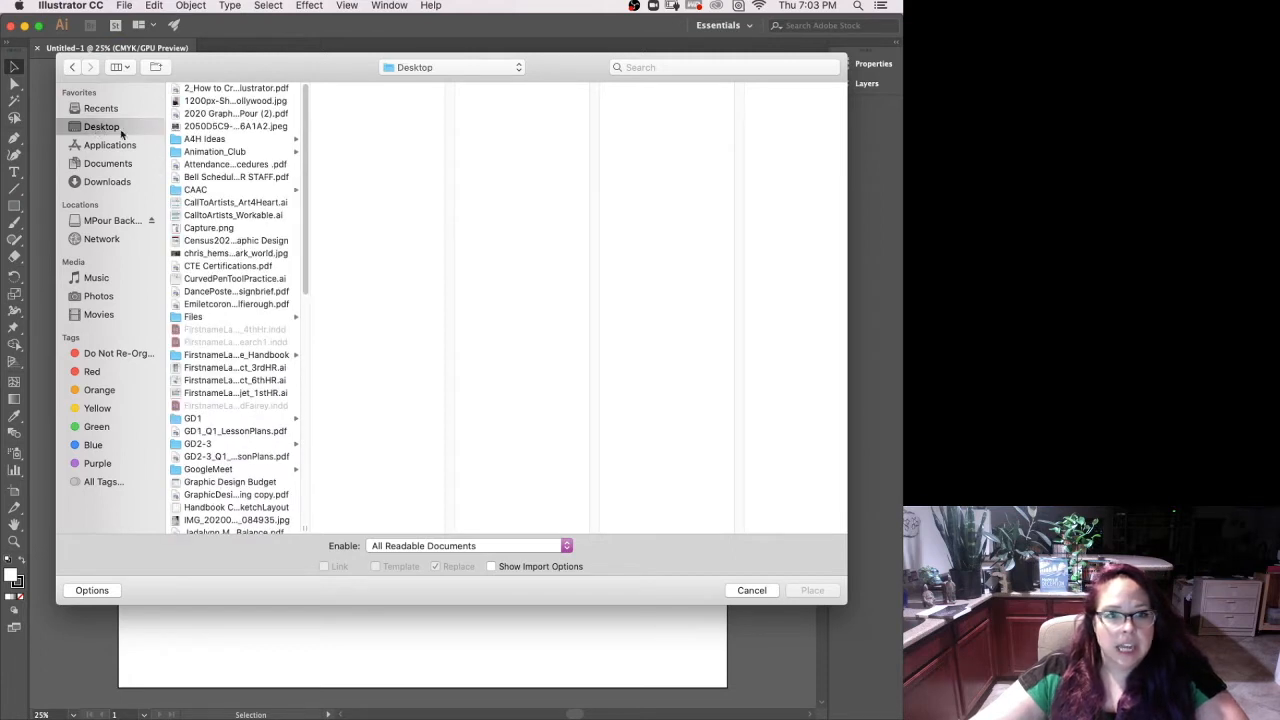
{"action": "left_click", "coordinate": [209, 254]}
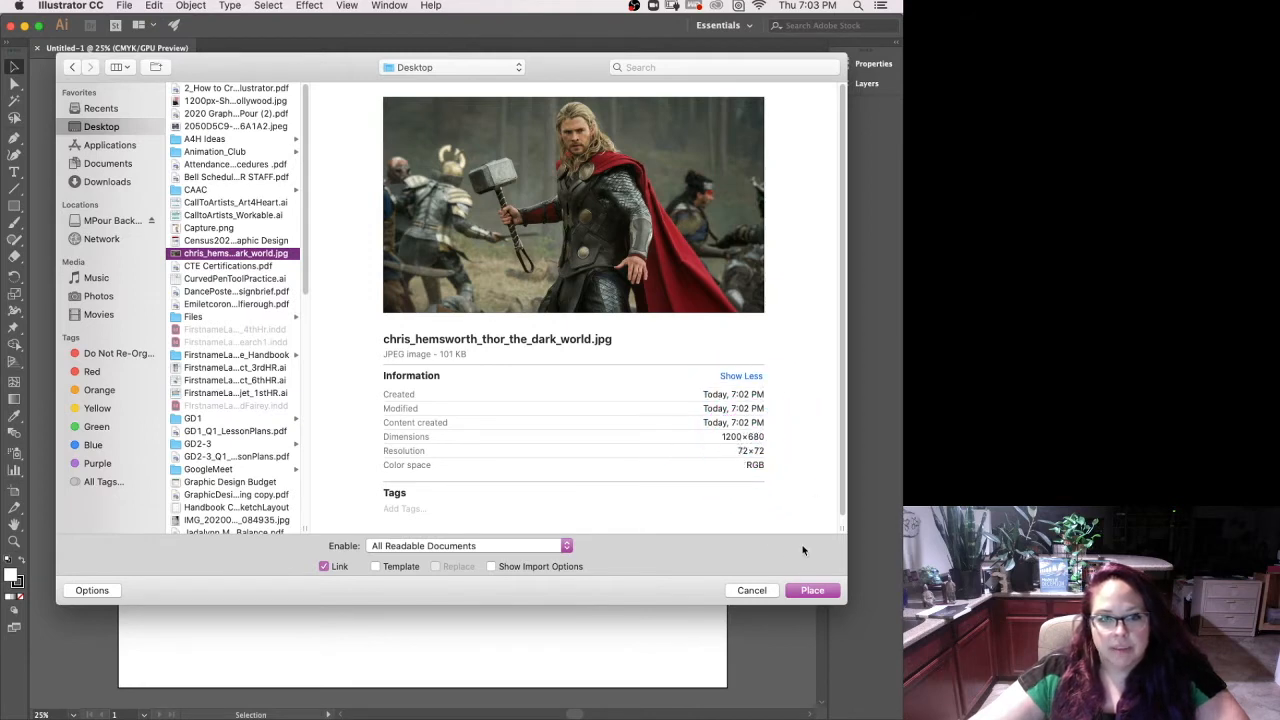
{"action": "left_click", "coordinate": [829, 593]}
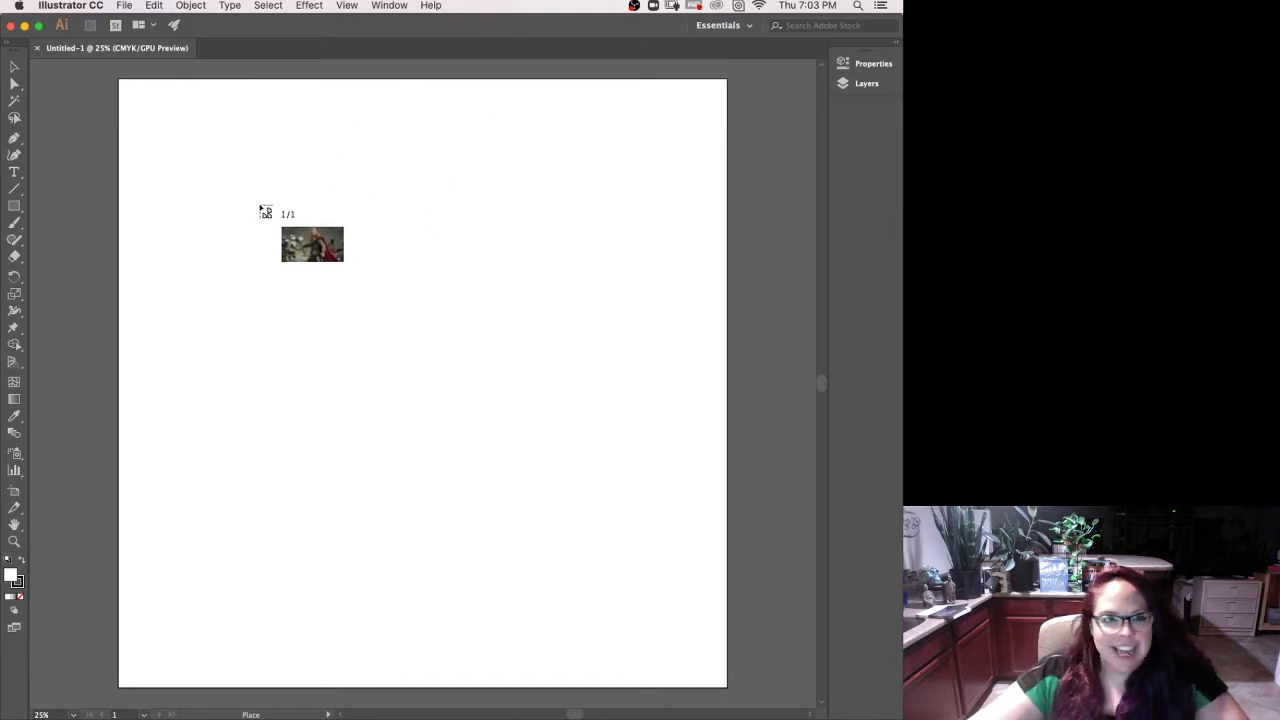
{"action": "left_click_drag", "start_coordinate": [119, 80], "coordinate": [728, 581]}
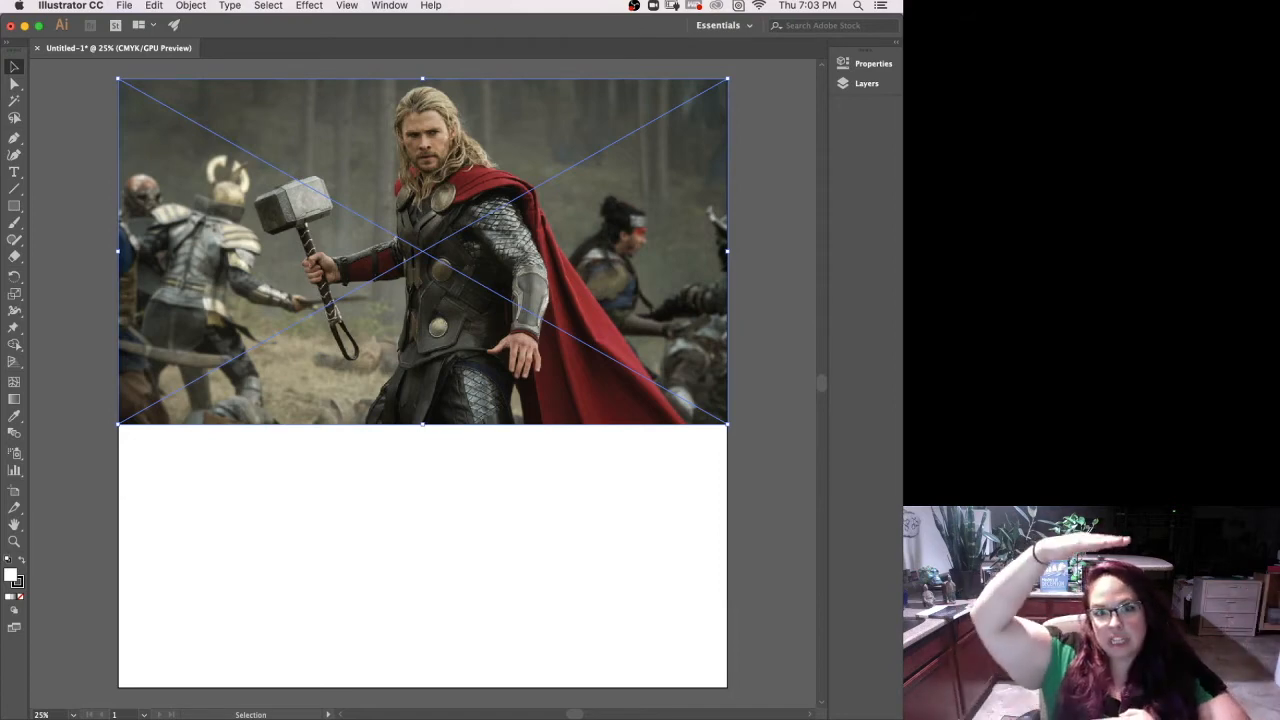
{"action": "left_click", "coordinate": [64, 167]}
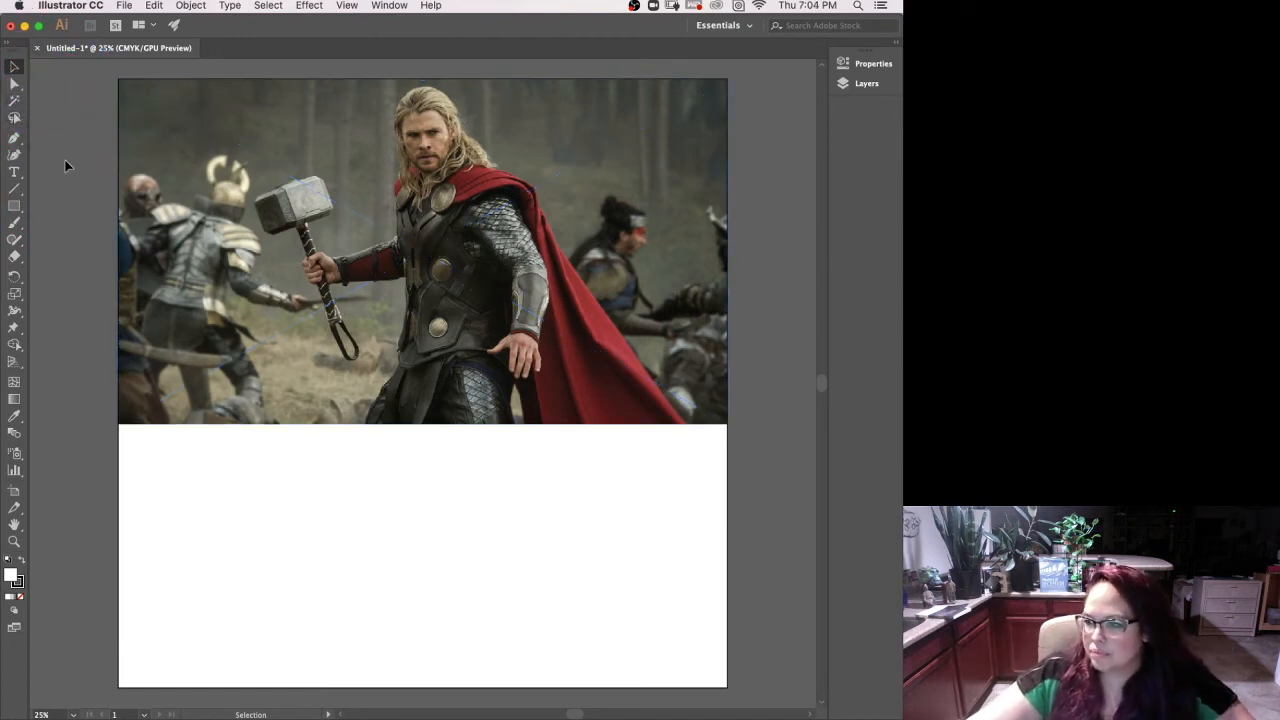
{"action": "key", "text": "super+a"}
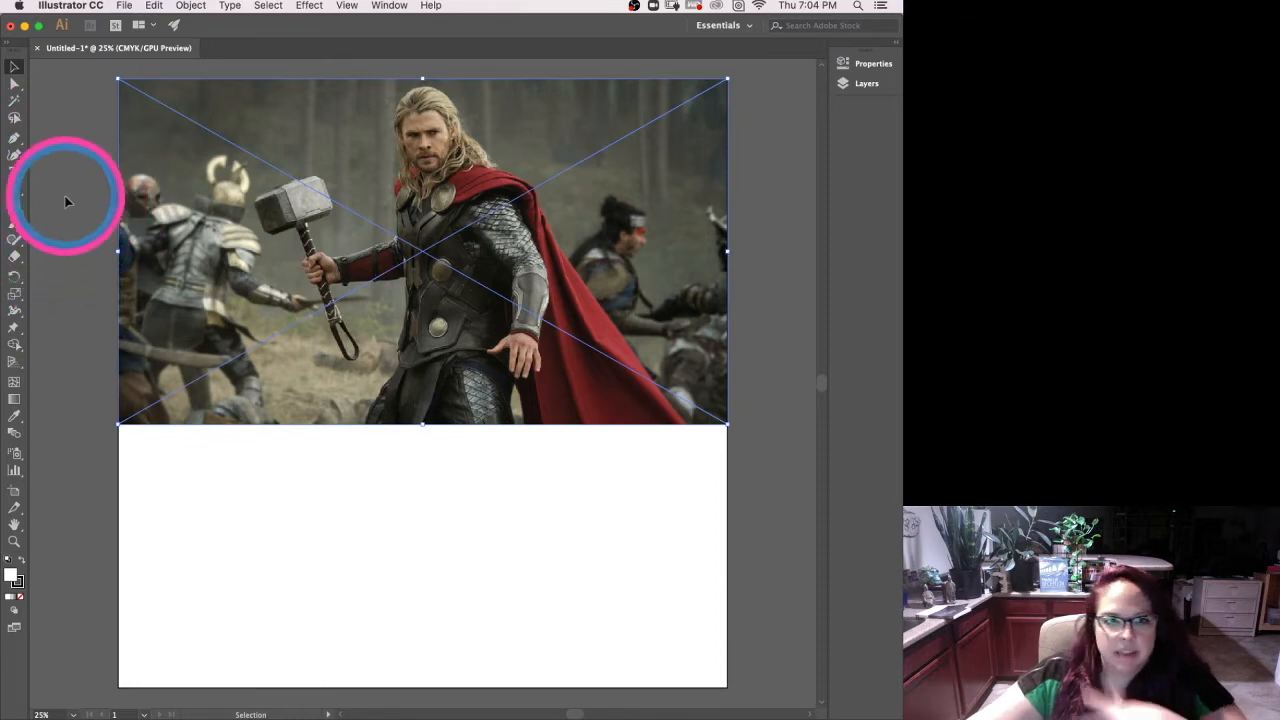
{"action": "left_click", "coordinate": [65, 201]}
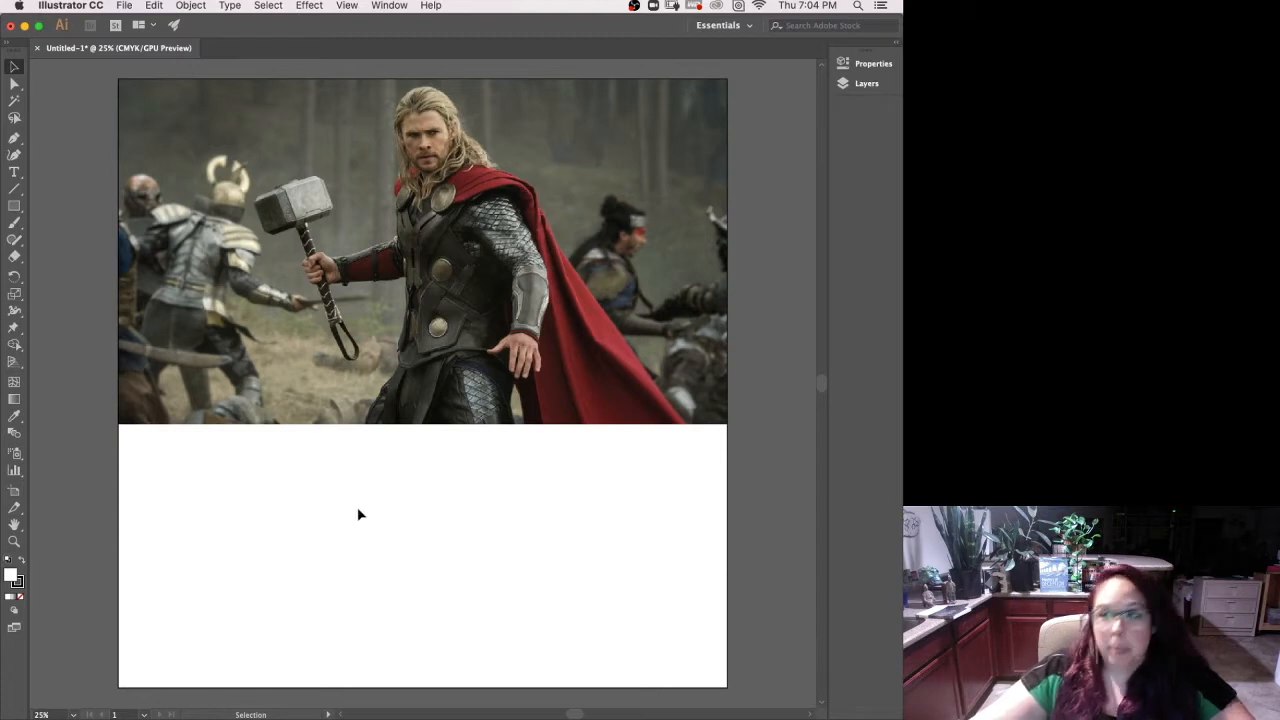
Shorten the artboard from below with the Artboard tool so that its lower edge meets the lower edge of the Thor image.
{"action": "left_click", "coordinate": [13, 494]}
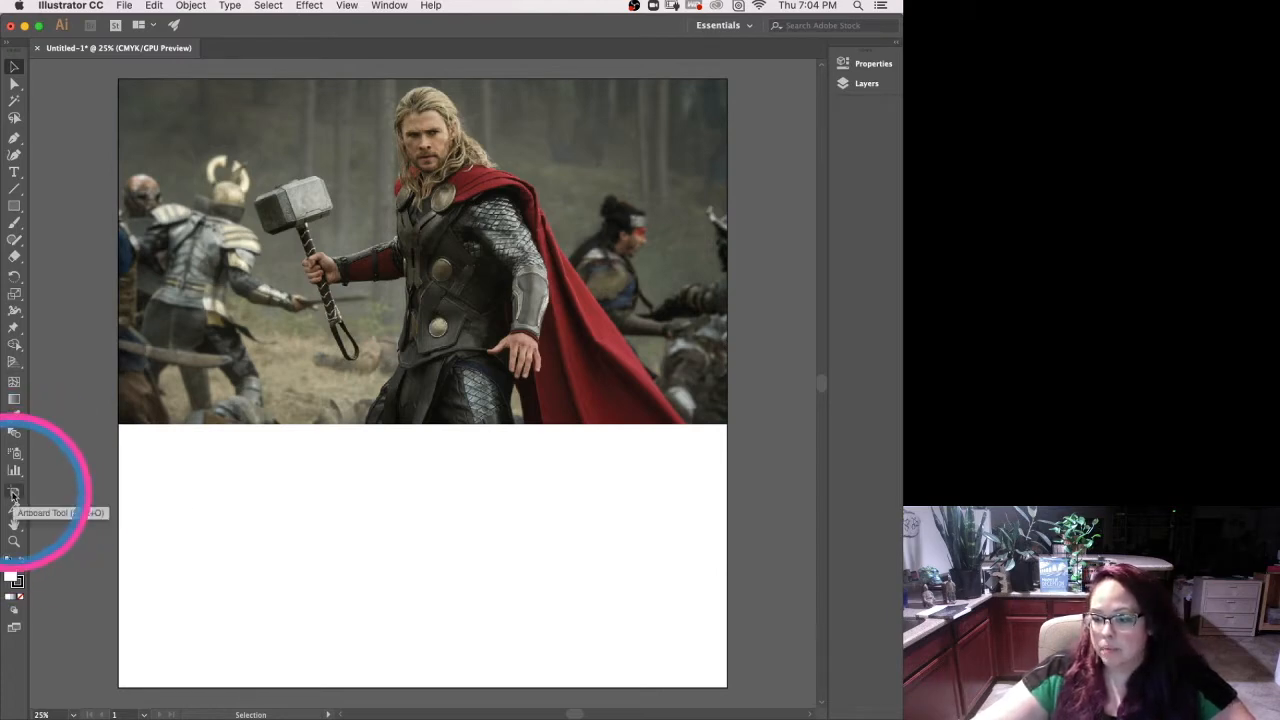
{"action": "left_click", "coordinate": [14, 494]}
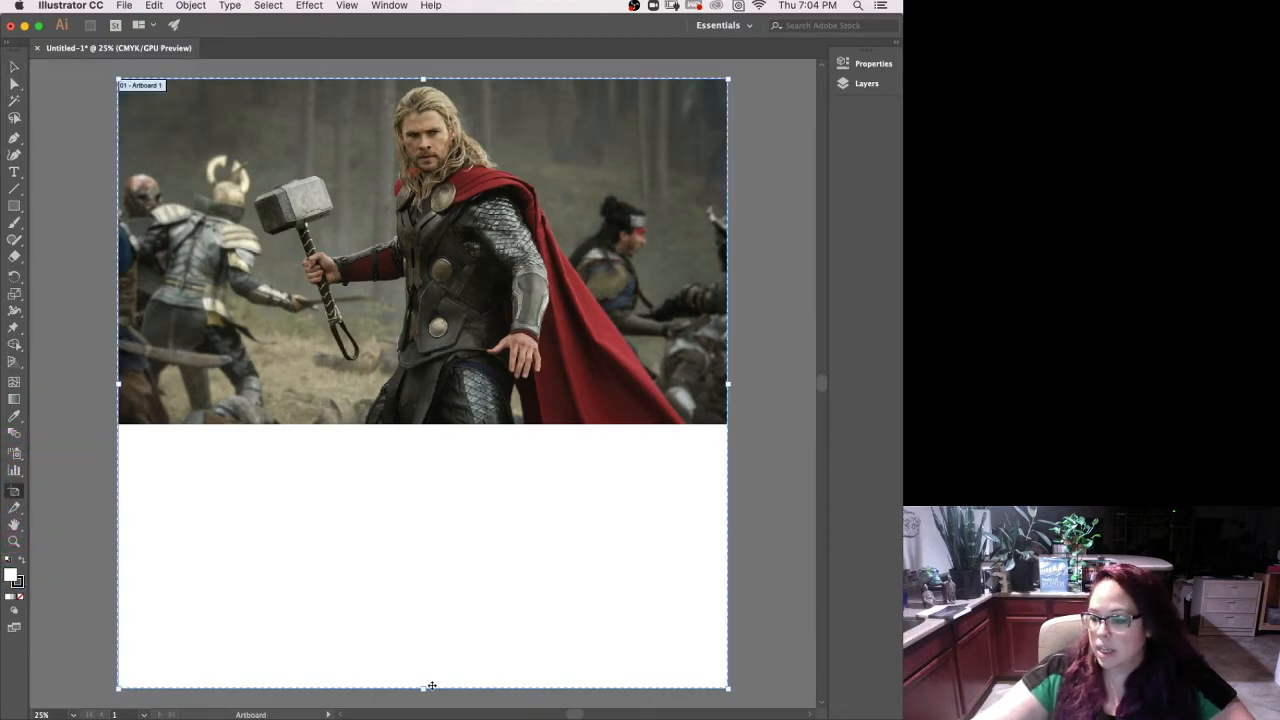
{"action": "left_click_drag", "start_coordinate": [425, 688], "coordinate": [405, 424]}
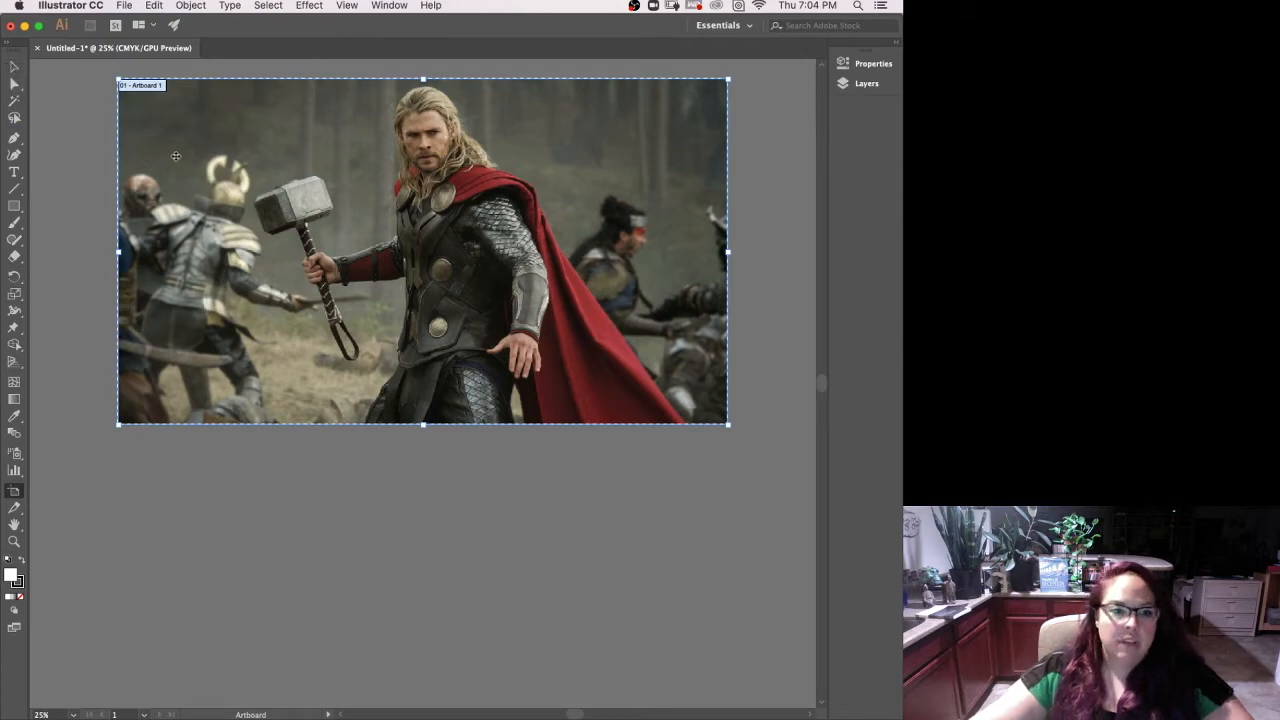
{"action": "mouse_move", "coordinate": [86, 504]}
{"action": "left_mouse_down"}
{"action": "mouse_move", "coordinate": [137, 556]}
{"action": "mouse_move", "coordinate": [245, 570]}
{"action": "left_mouse_up"}
{"action": "left_click_drag", "start_coordinate": [310, 545], "coordinate": [361, 587]}
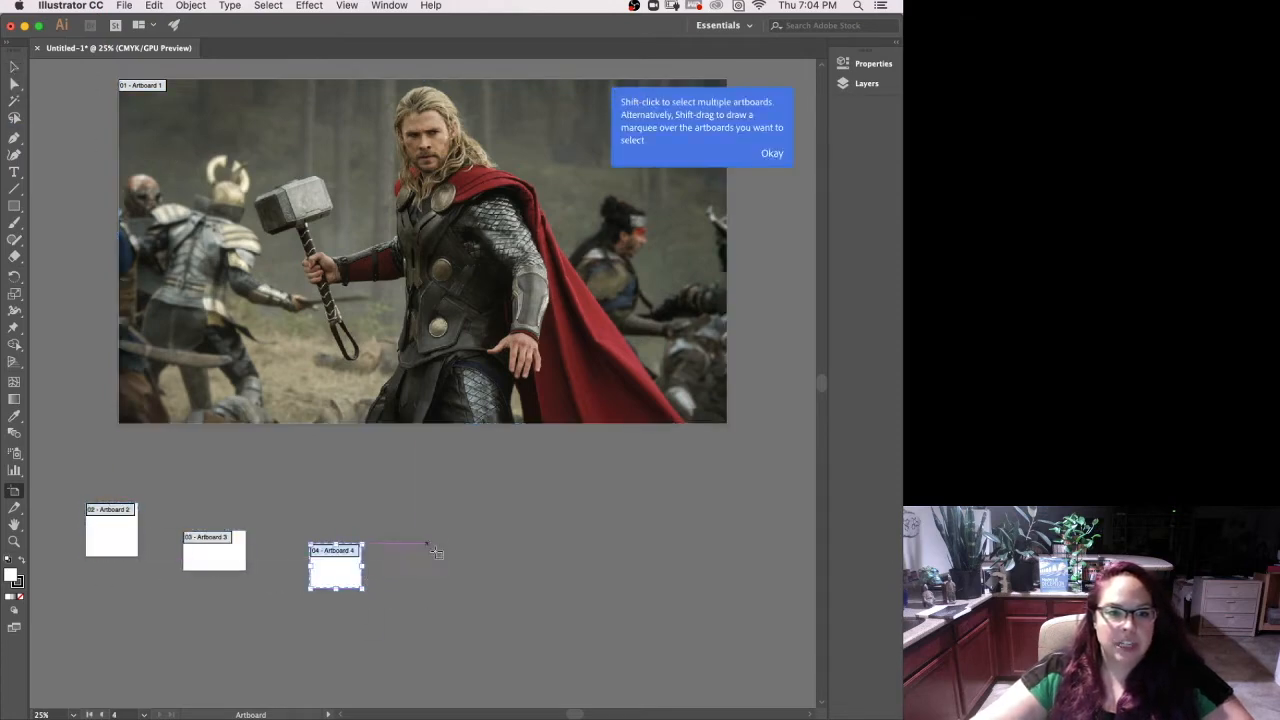
{"action": "left_click_drag", "start_coordinate": [431, 549], "coordinate": [476, 582]}
{"action": "key", "text": "Delete"}
{"action": "key", "text": "Delete"}
{"action": "key", "text": "Delete"}
{"action": "key", "text": "Delete"}
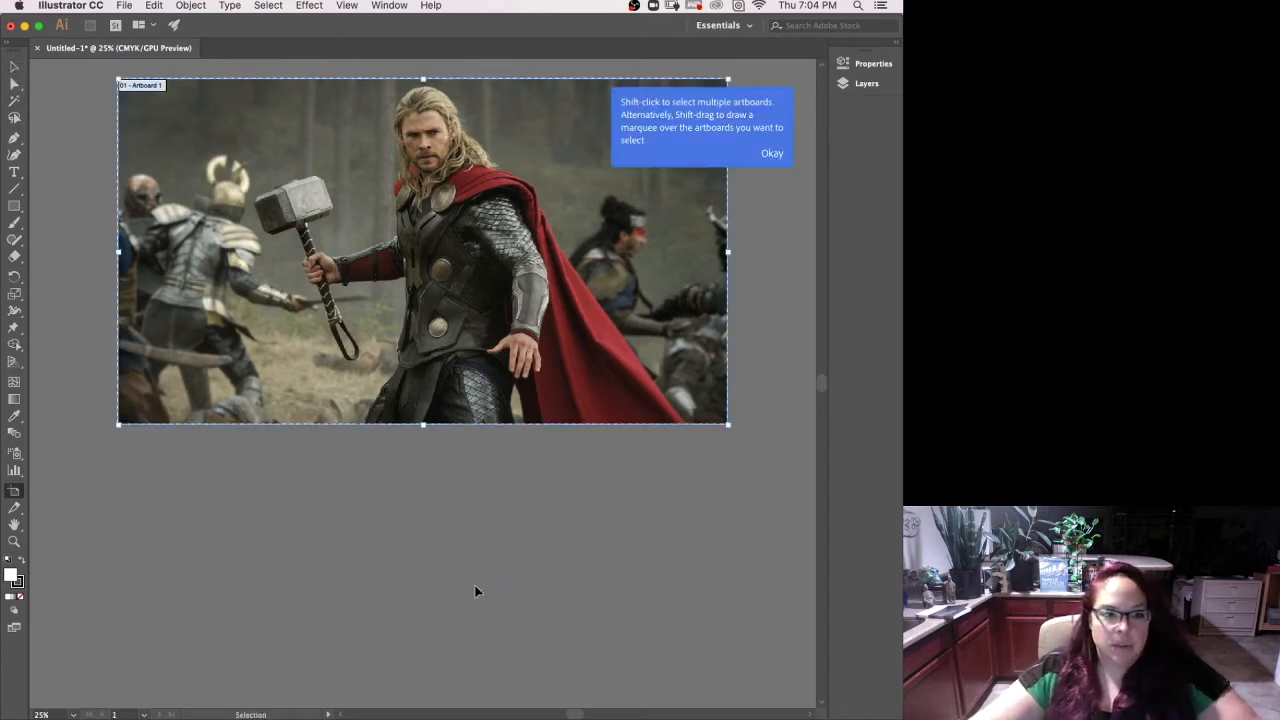
Lock Layer 1 containing the Thor image and add a new layer above it.
{"action": "left_click", "coordinate": [17, 68]}
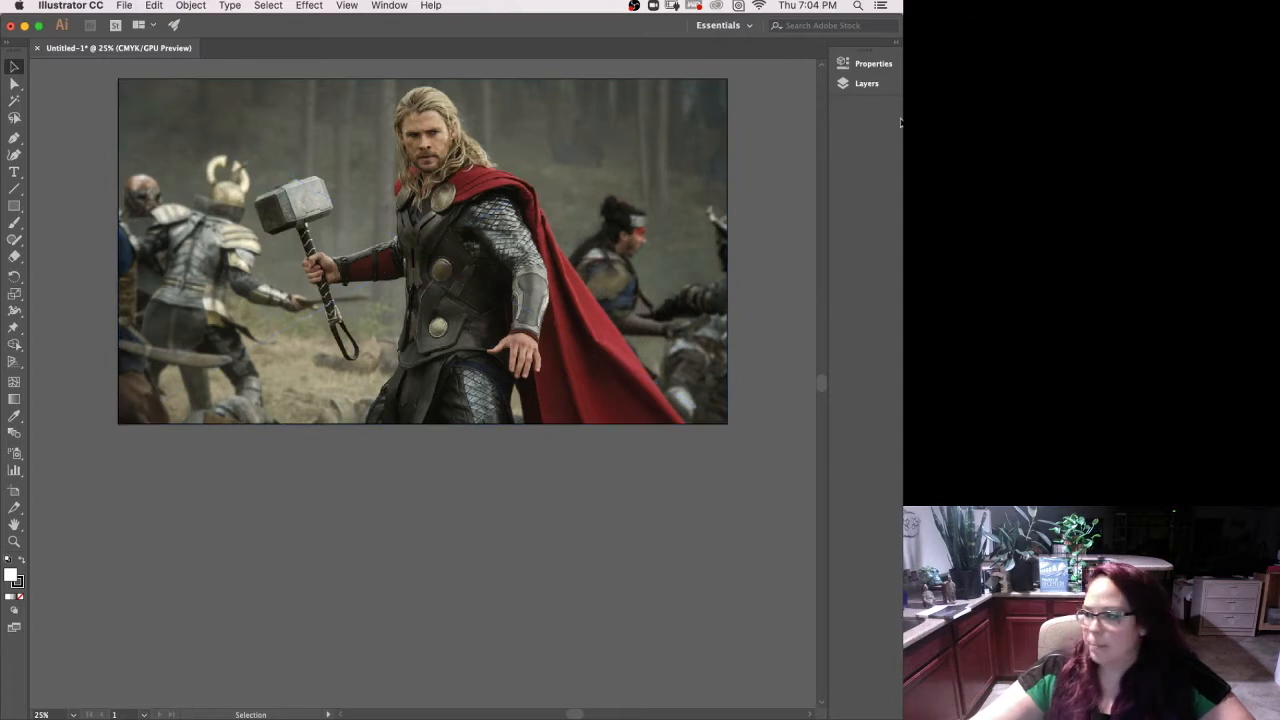
{"action": "left_click", "coordinate": [865, 85]}
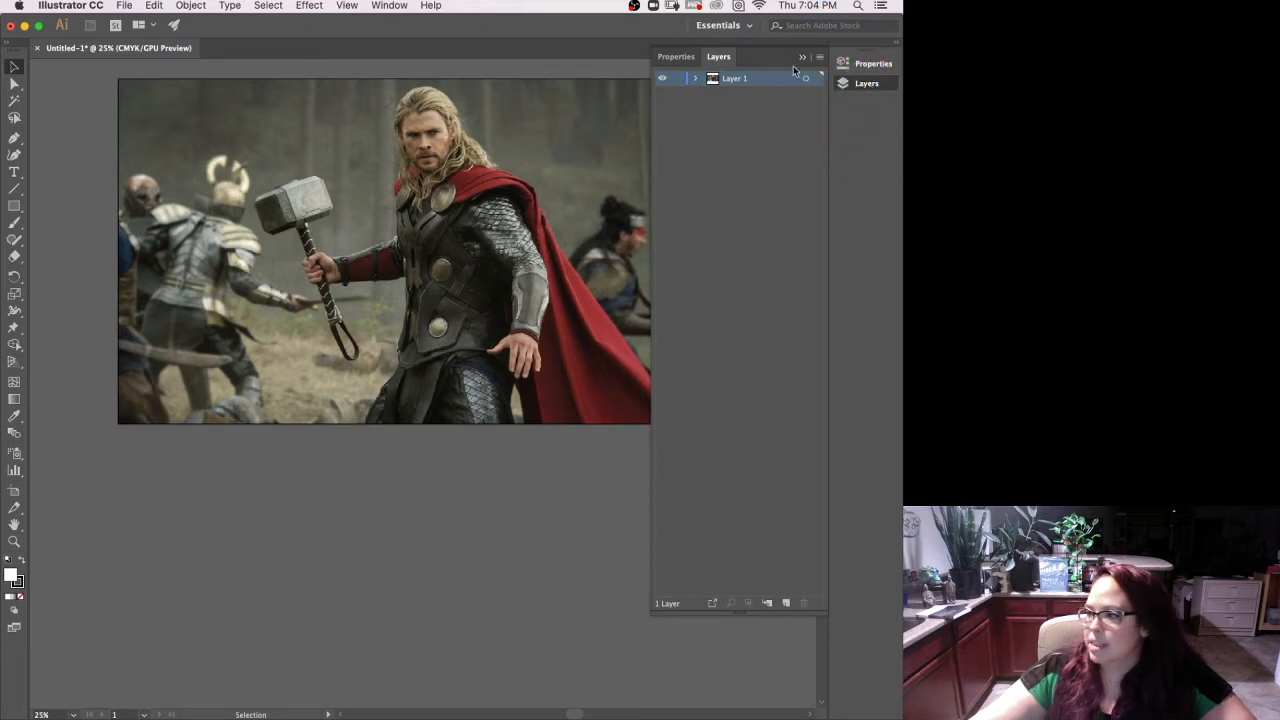
{"action": "left_click", "coordinate": [395, 8]}
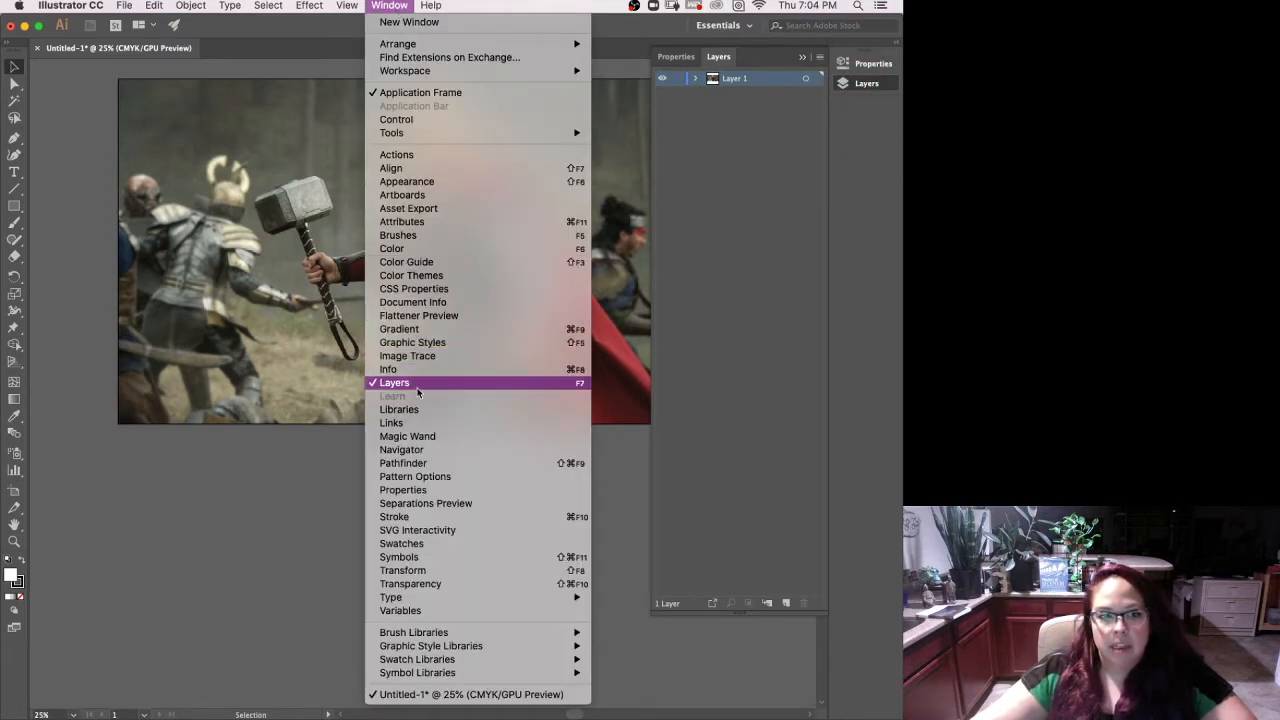
{"action": "left_click", "coordinate": [794, 320]}
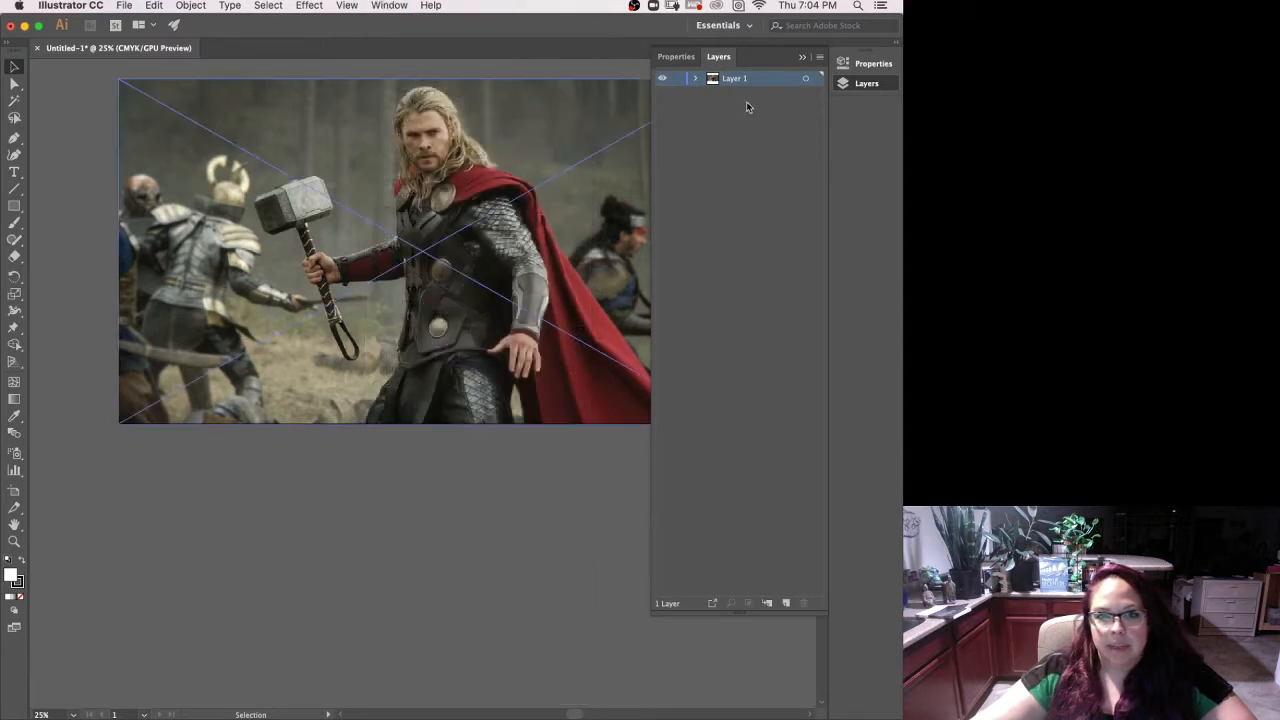
{"action": "left_click", "coordinate": [679, 79]}
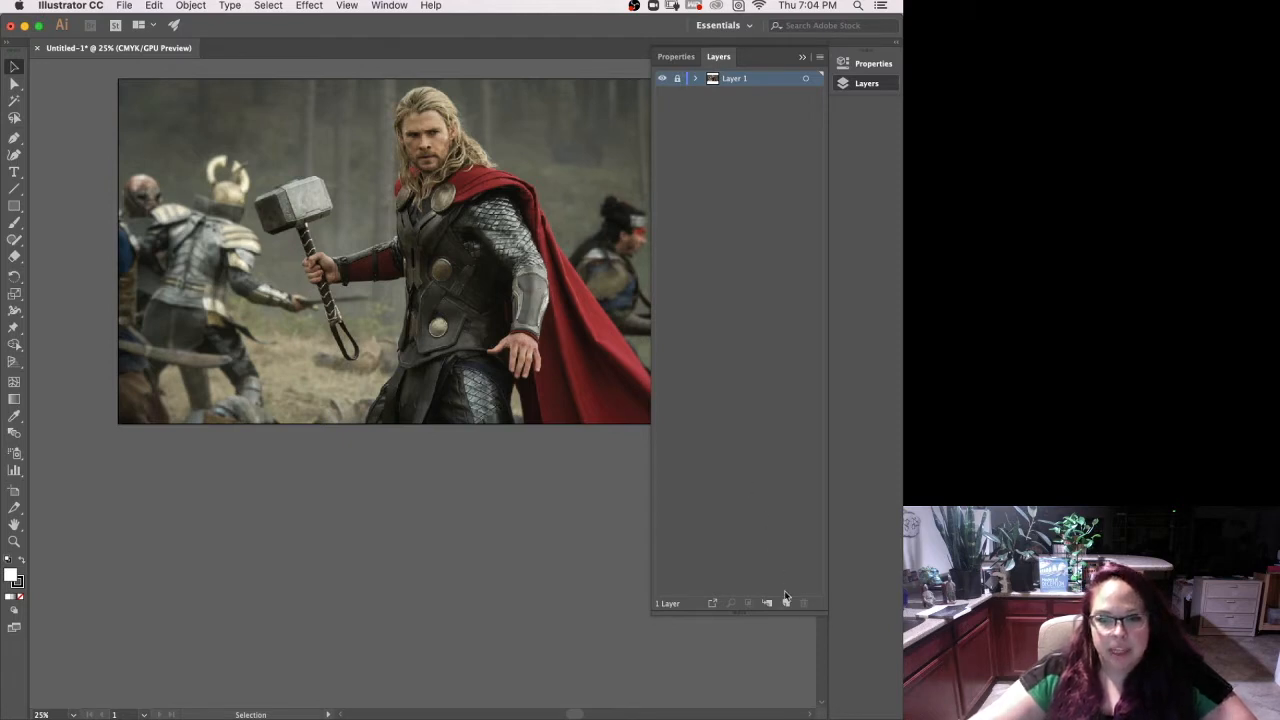
{"action": "left_click_drag", "start_coordinate": [787, 612], "coordinate": [787, 250]}
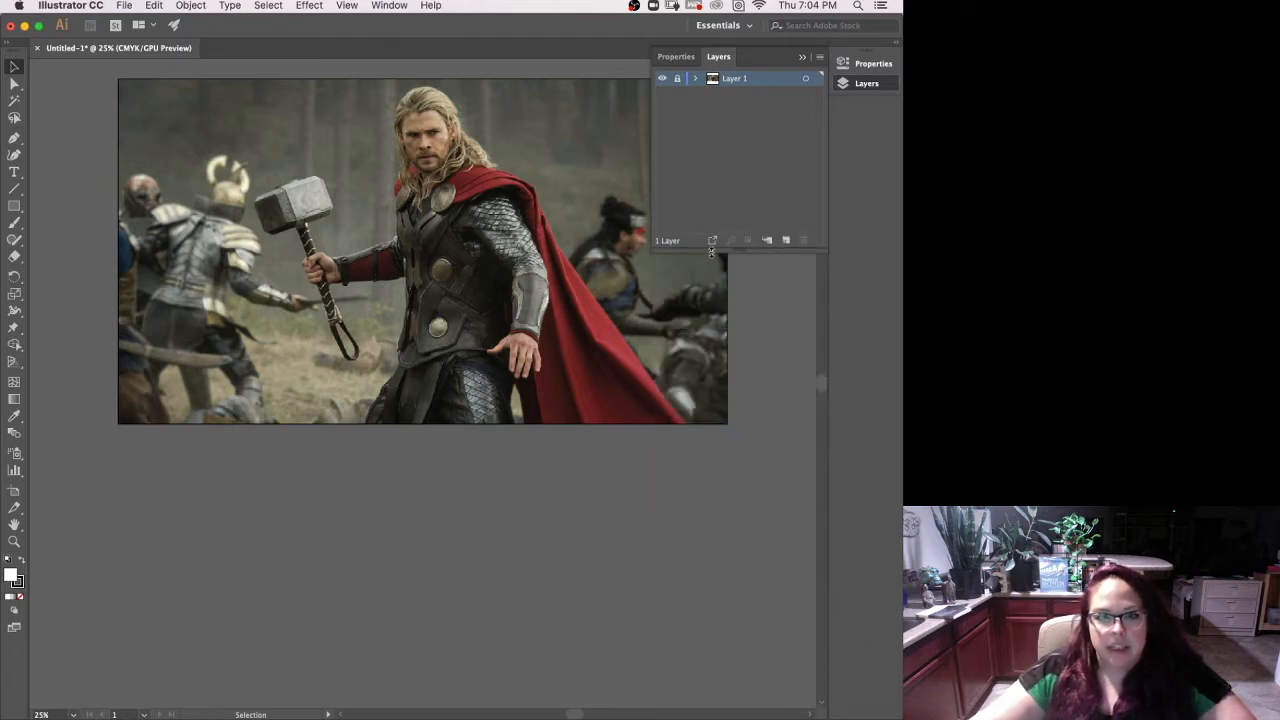
{"action": "left_click", "coordinate": [787, 242]}
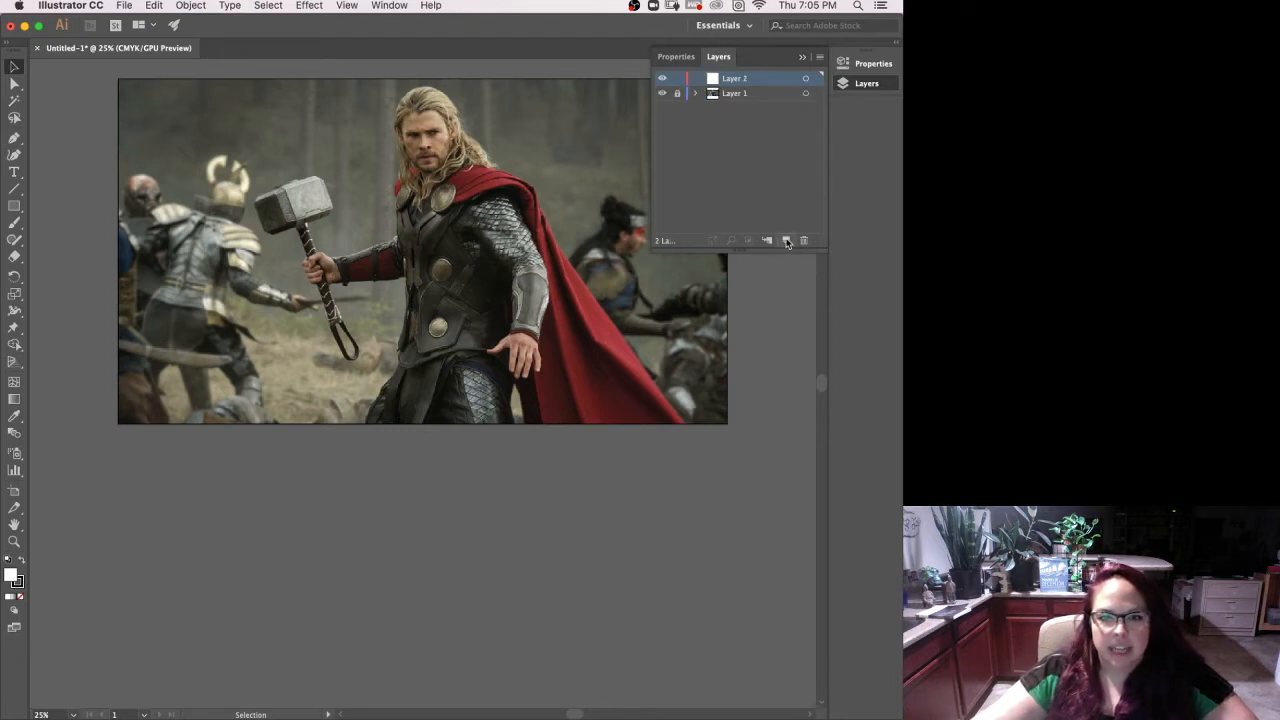
Rename the locked Layer 1 as ReferenceImage.
{"action": "left_click", "coordinate": [734, 96]}
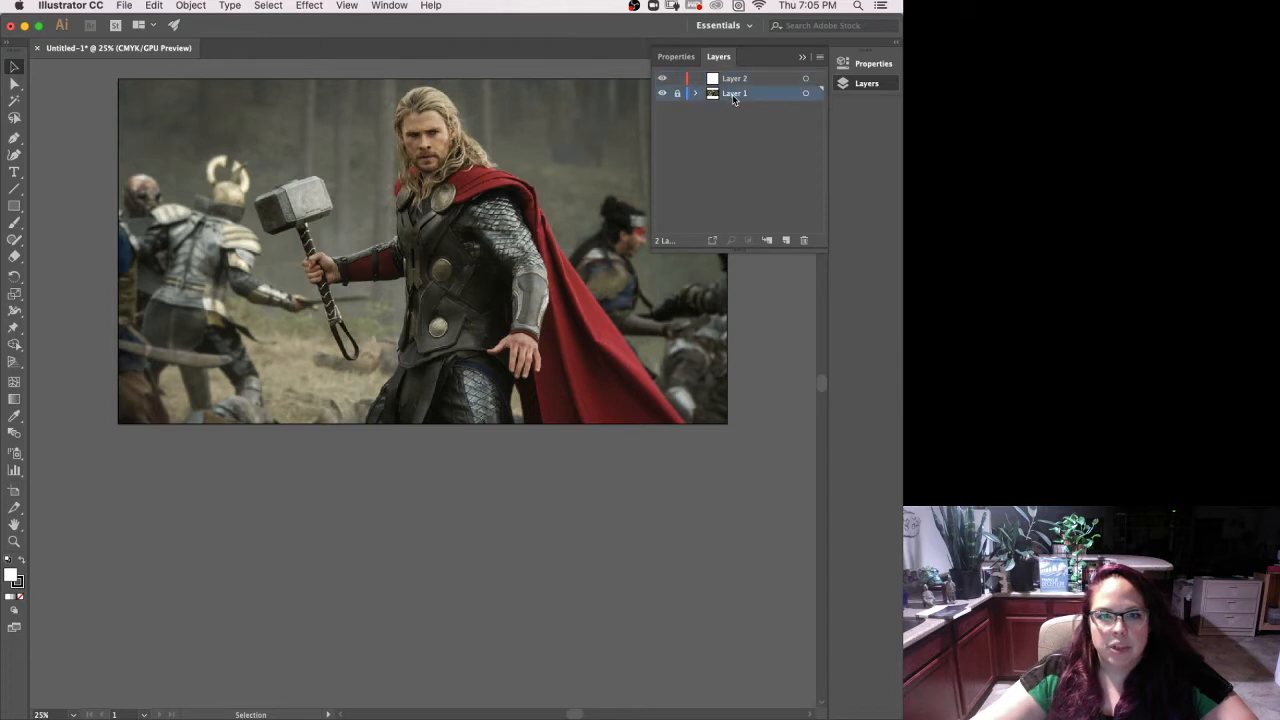
{"action": "double_click", "coordinate": [734, 93]}
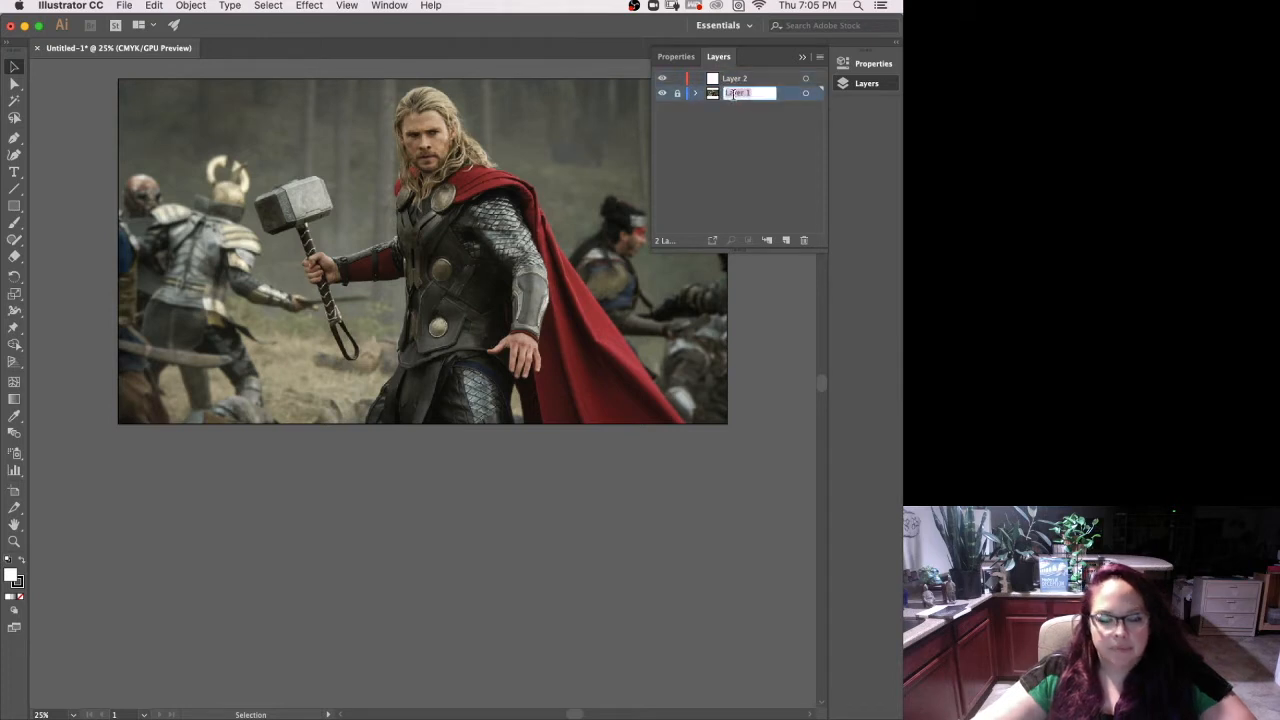
{"action": "key", "text": "BackSpace"}
{"action": "type", "text": "Re"}
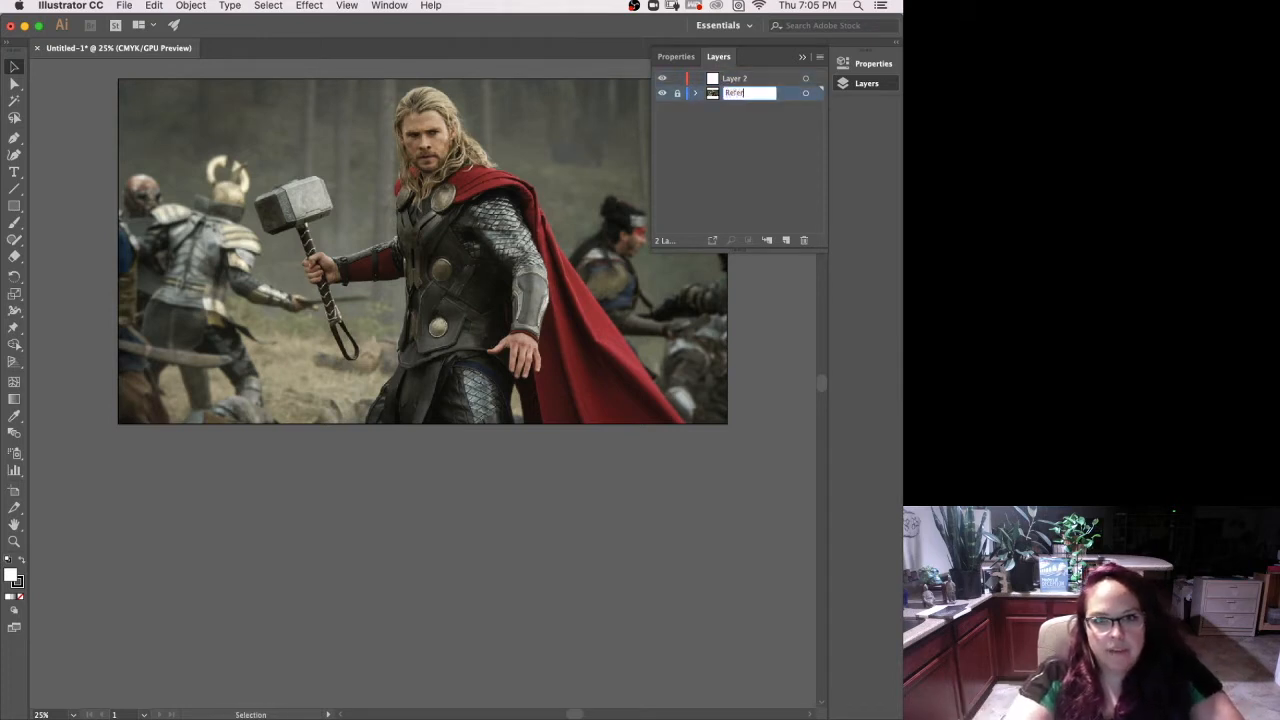
{"action": "type", "text": "ferenceImage"}
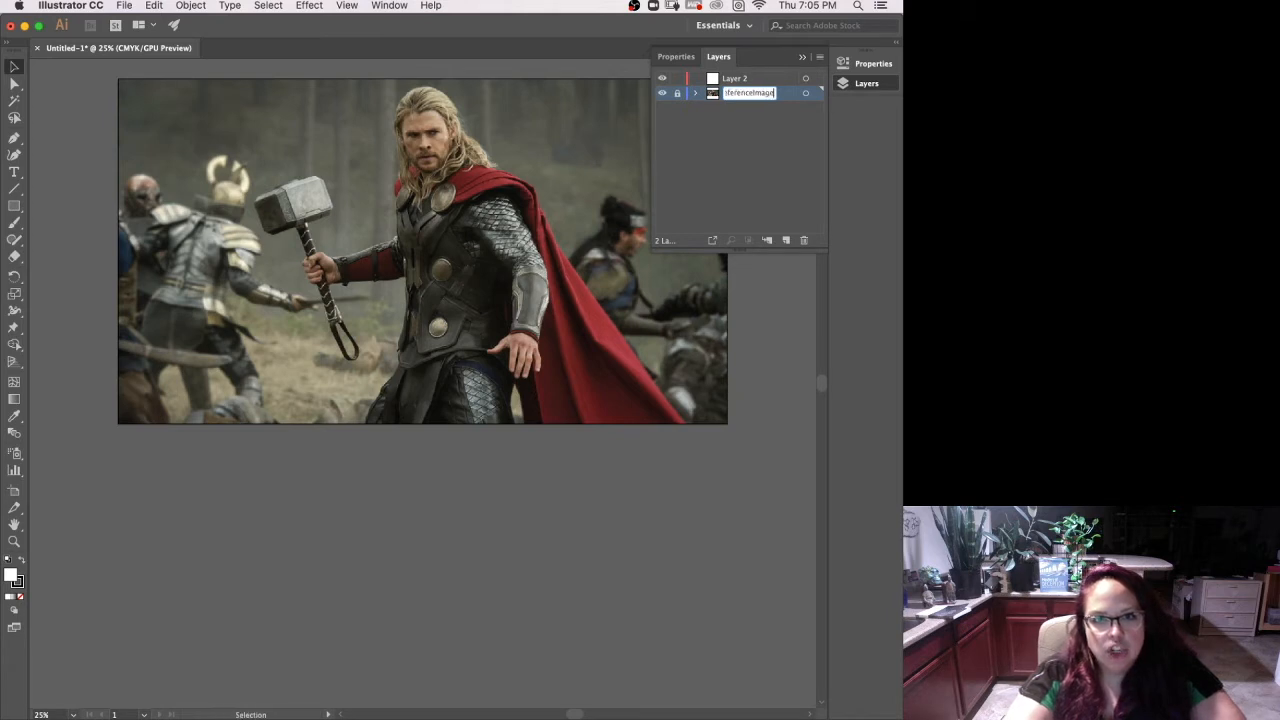
{"action": "left_click", "coordinate": [742, 136]}
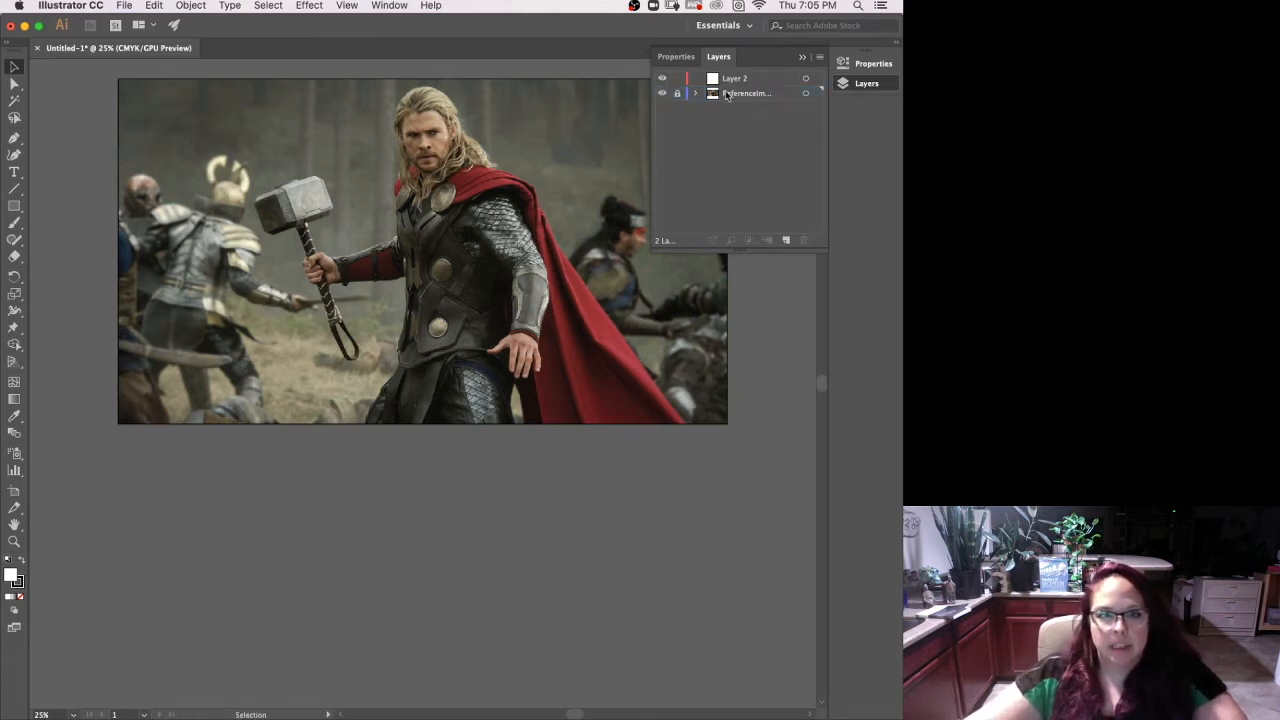
Add two more layers above Layer 2 and rename Layer 2 as Background.
{"action": "left_click", "coordinate": [731, 84]}
{"action": "double_click", "coordinate": [733, 80]}
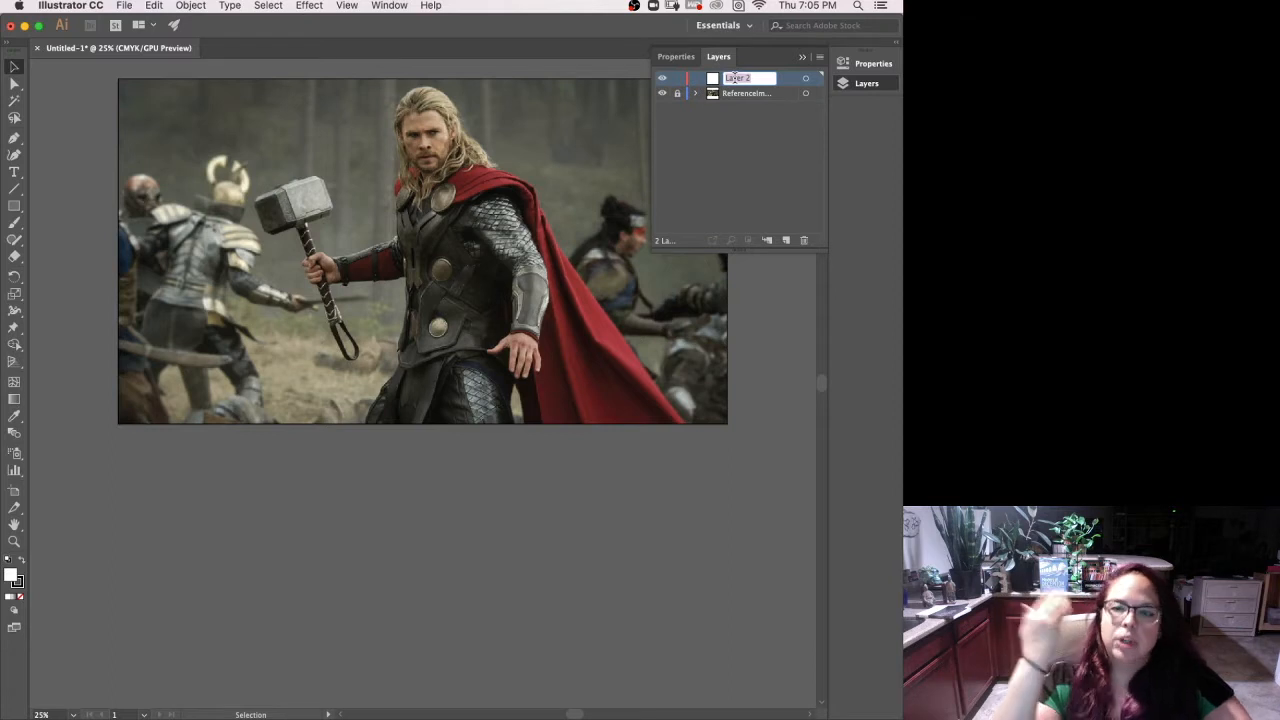
{"action": "left_click", "coordinate": [765, 151]}
{"action": "left_click", "coordinate": [786, 240]}
{"action": "left_click", "coordinate": [786, 240]}
{"action": "double_click", "coordinate": [735, 107]}
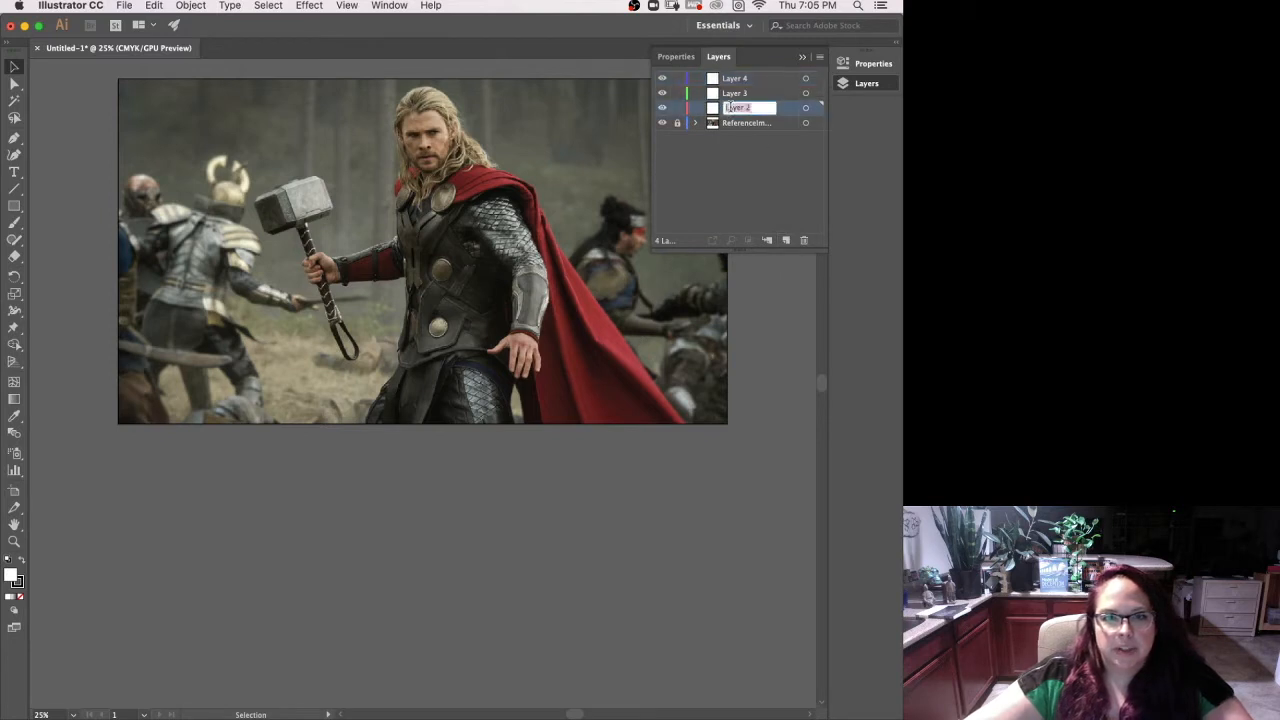
{"action": "type", "text": "Background"}
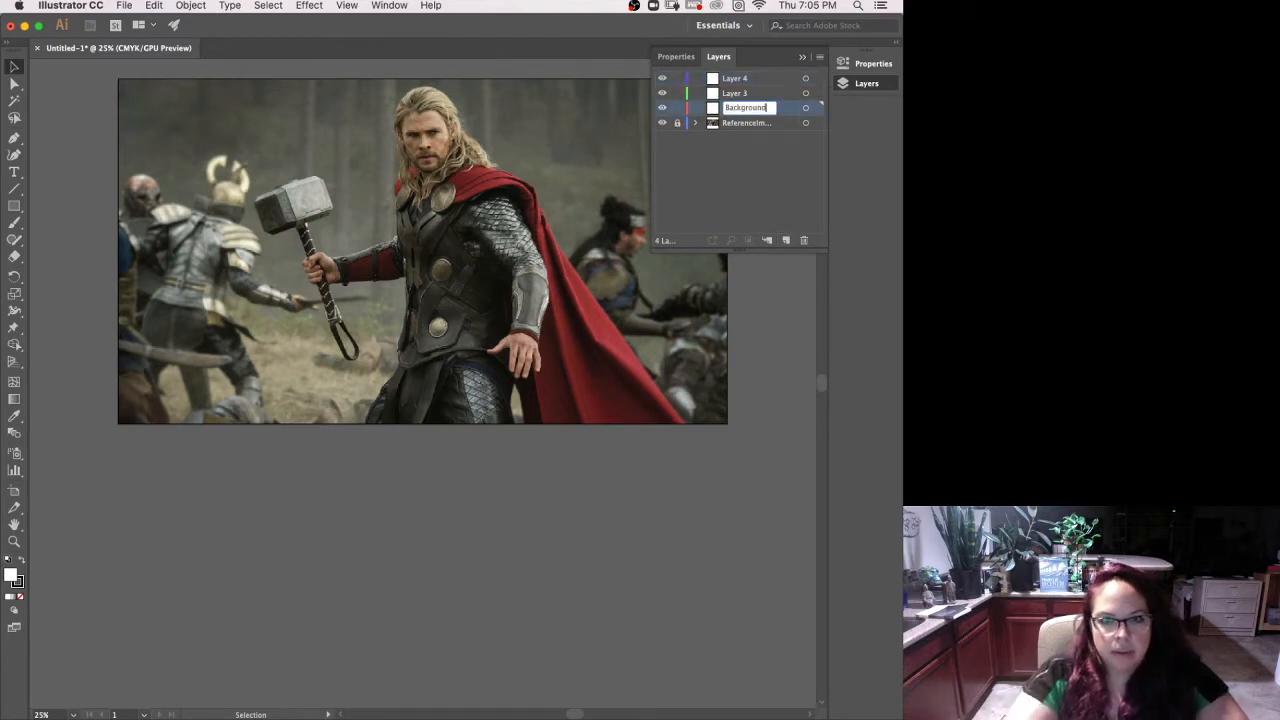
Rename Layer 3 as MiddleGround.
{"action": "left_click", "coordinate": [740, 93]}
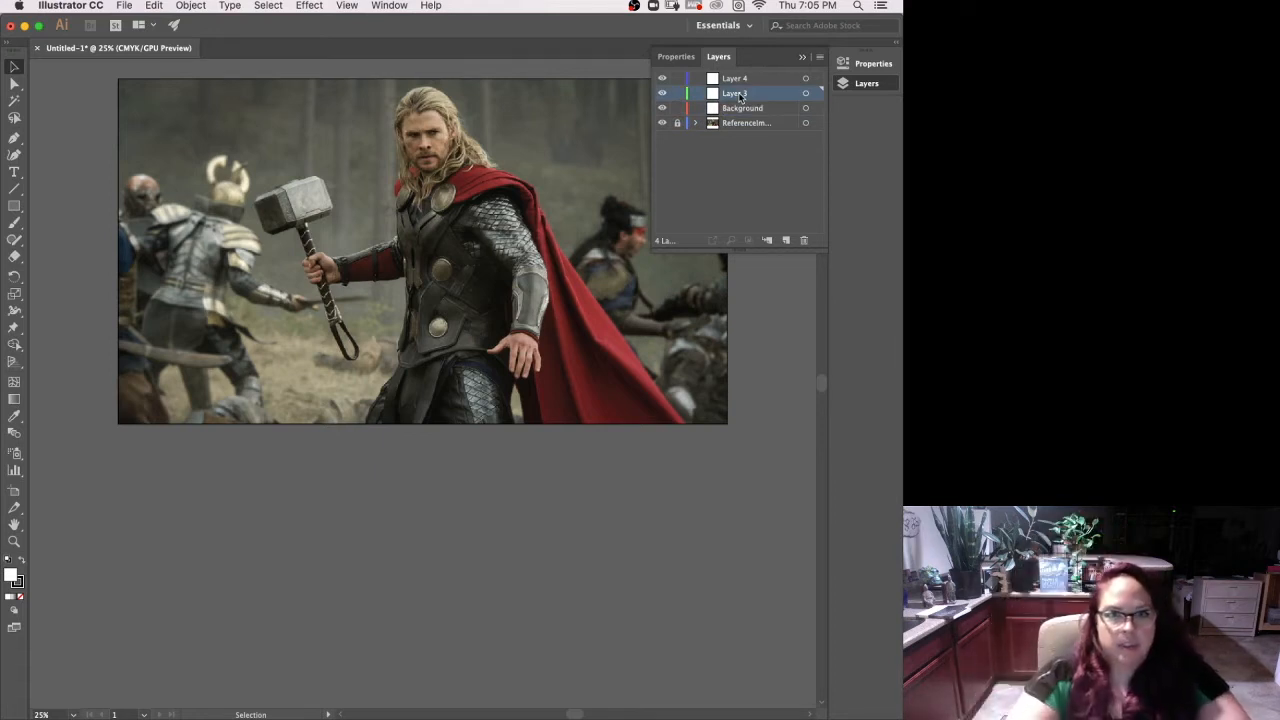
{"action": "double_click", "coordinate": [743, 94]}
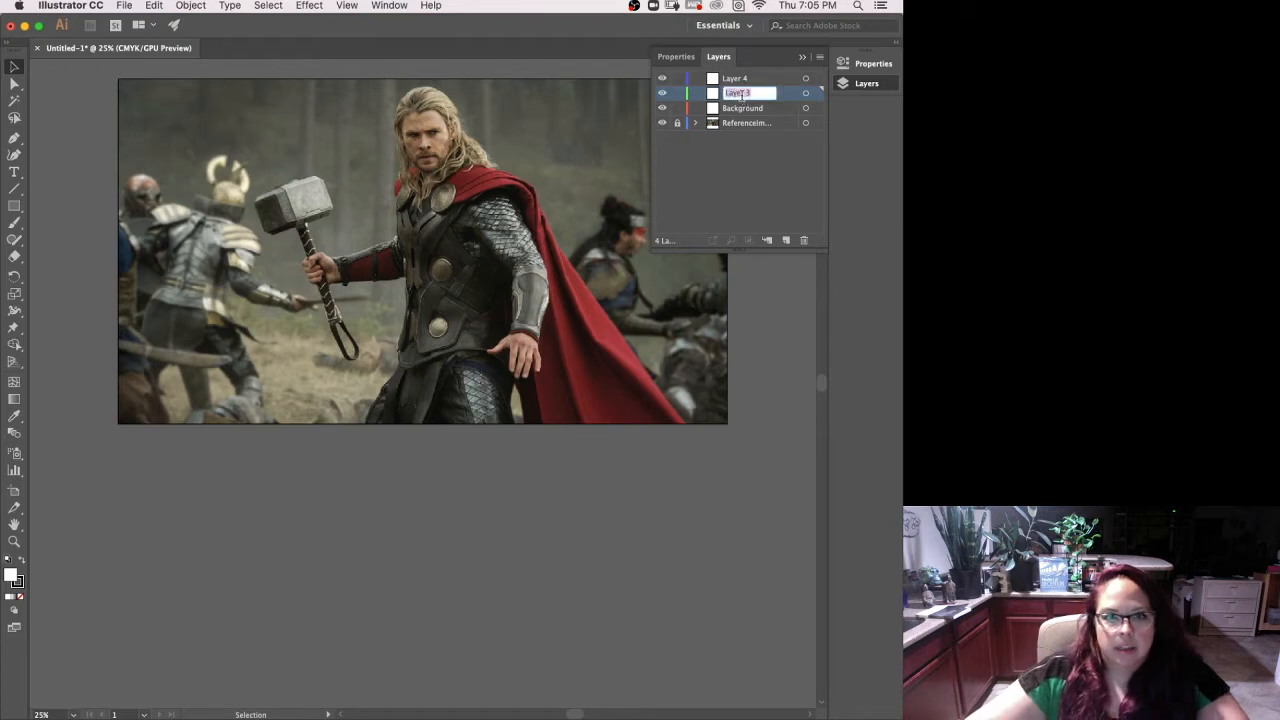
{"action": "type", "text": "Middle"}
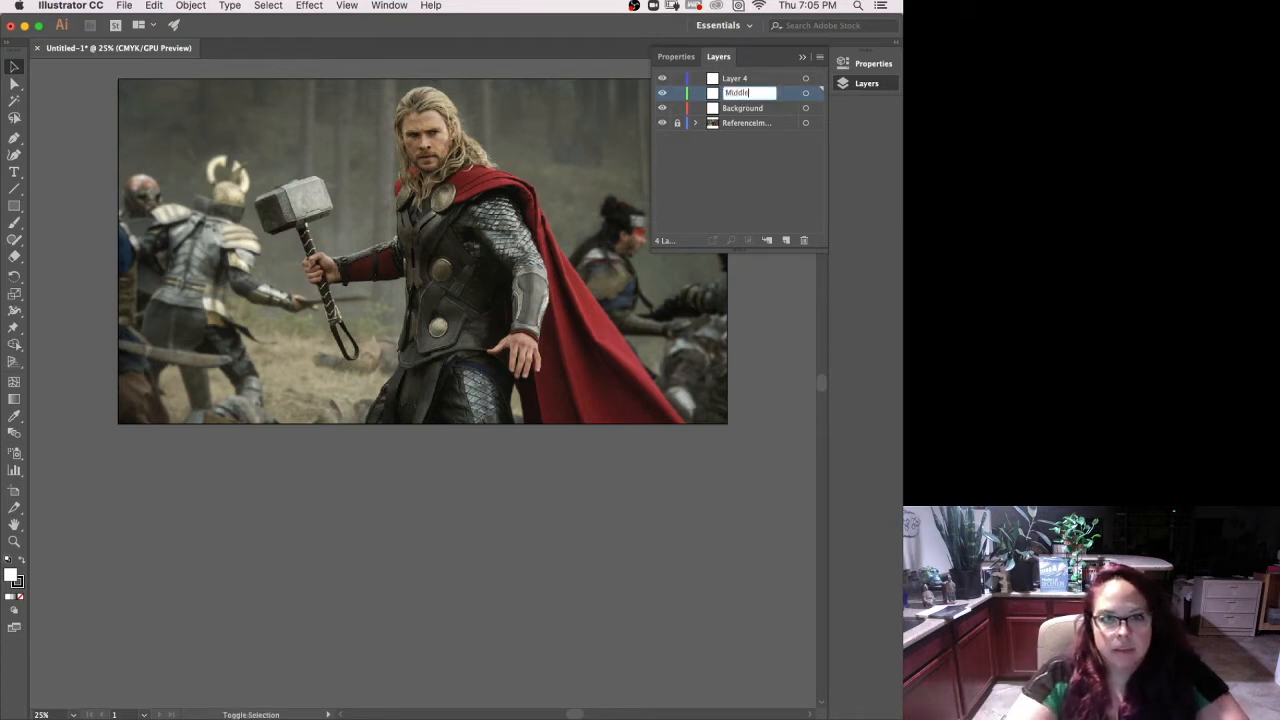
{"action": "type", "text": "Ground"}
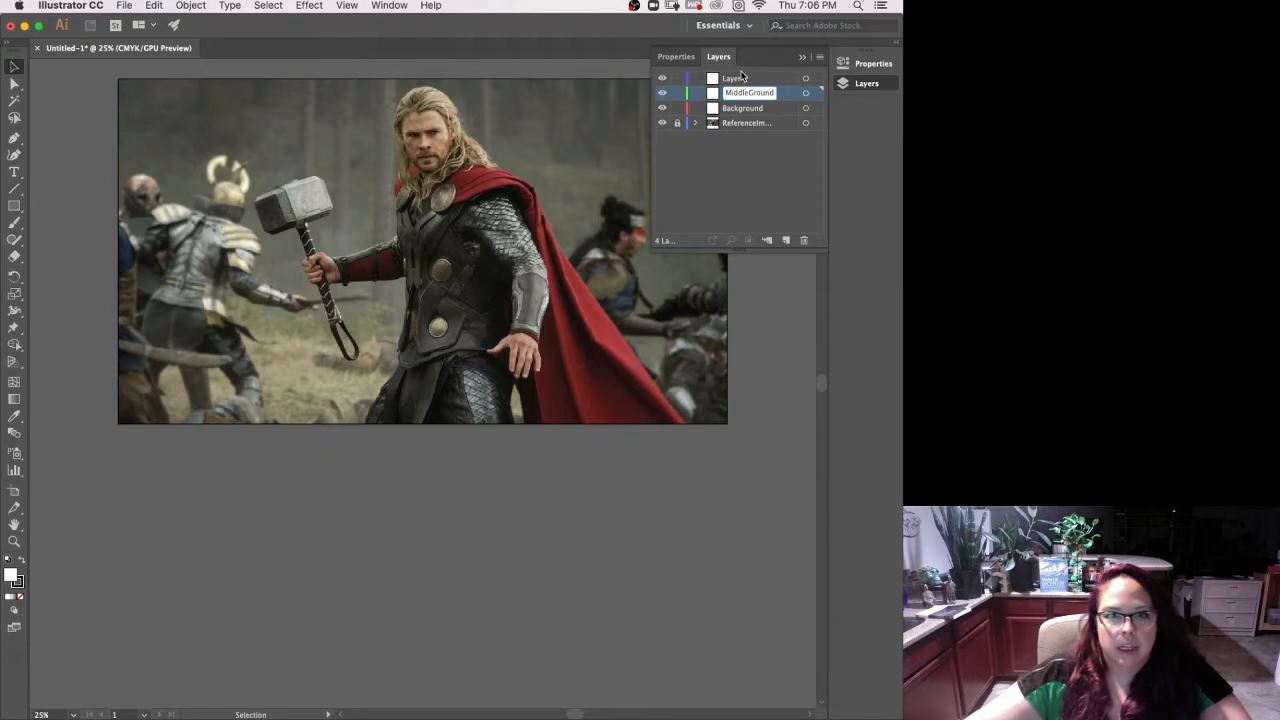
Rename the topmost layer, Layer 4, as Foreground.
{"action": "double_click", "coordinate": [742, 79]}
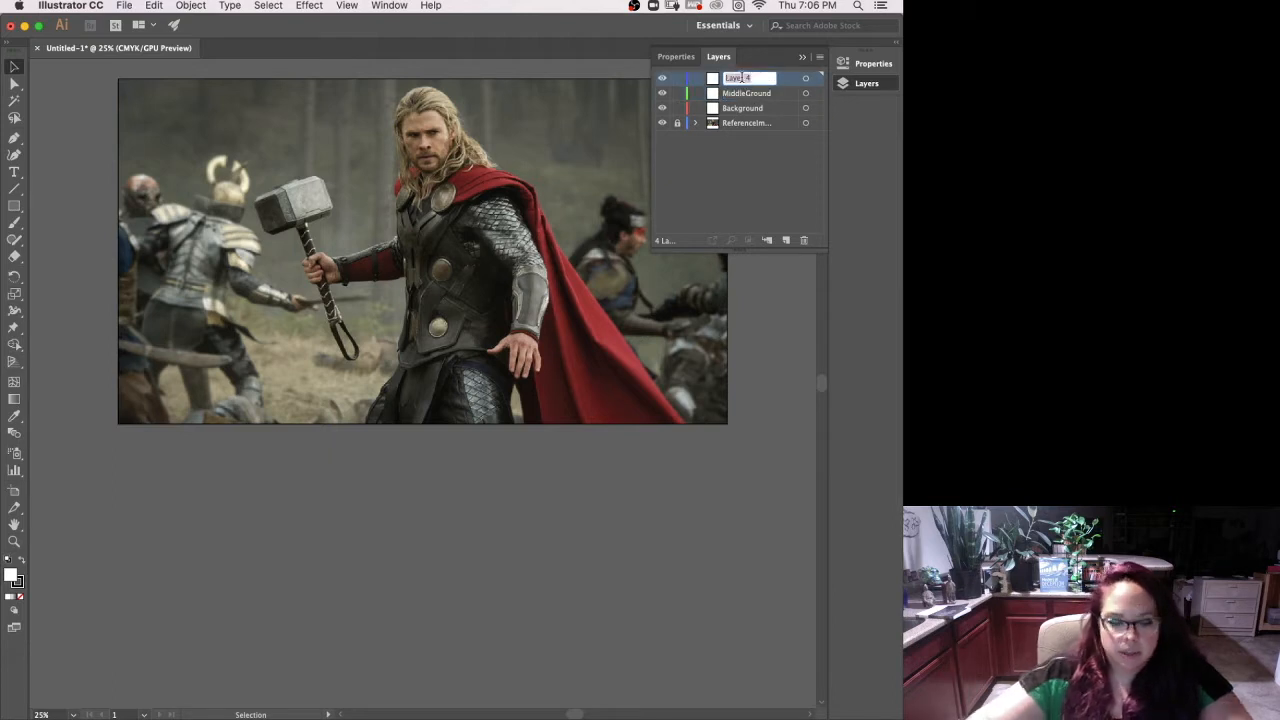
{"action": "type", "text": "ForeGround"}
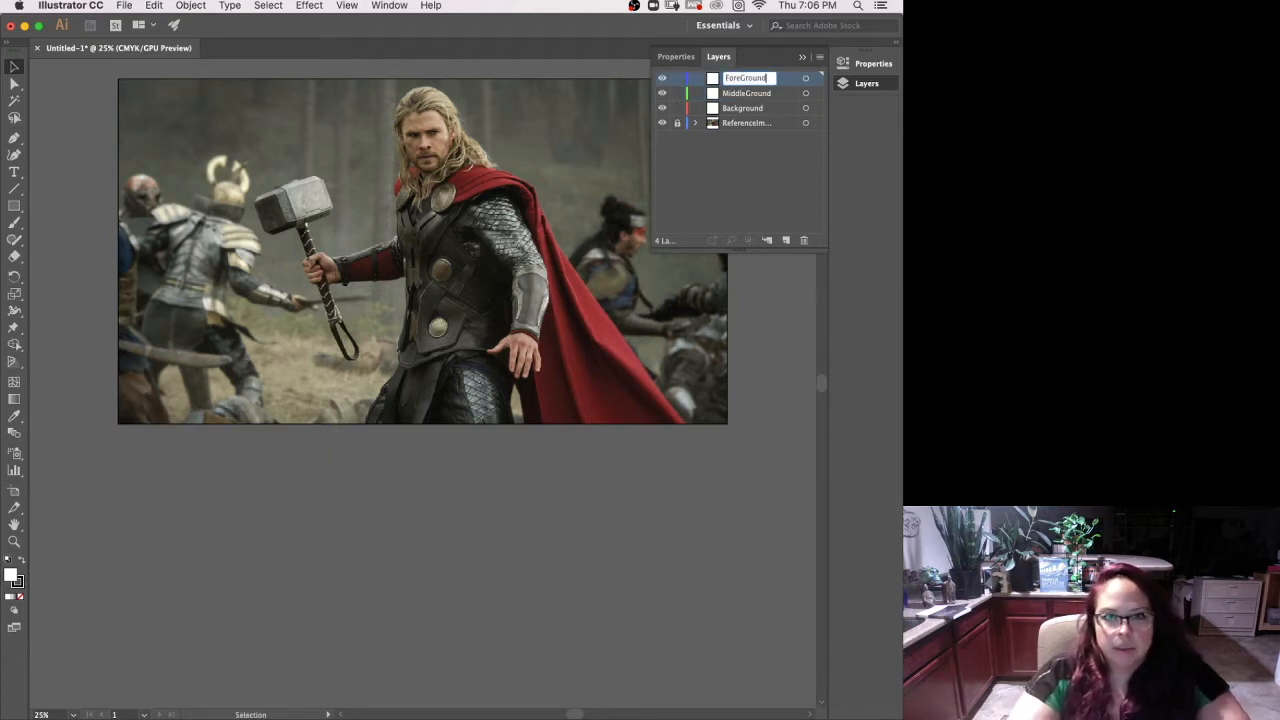
{"action": "left_click", "coordinate": [747, 79]}
{"action": "key", "text": "BackSpace"}
{"action": "type", "text": "g"}
{"action": "left_click", "coordinate": [751, 190]}
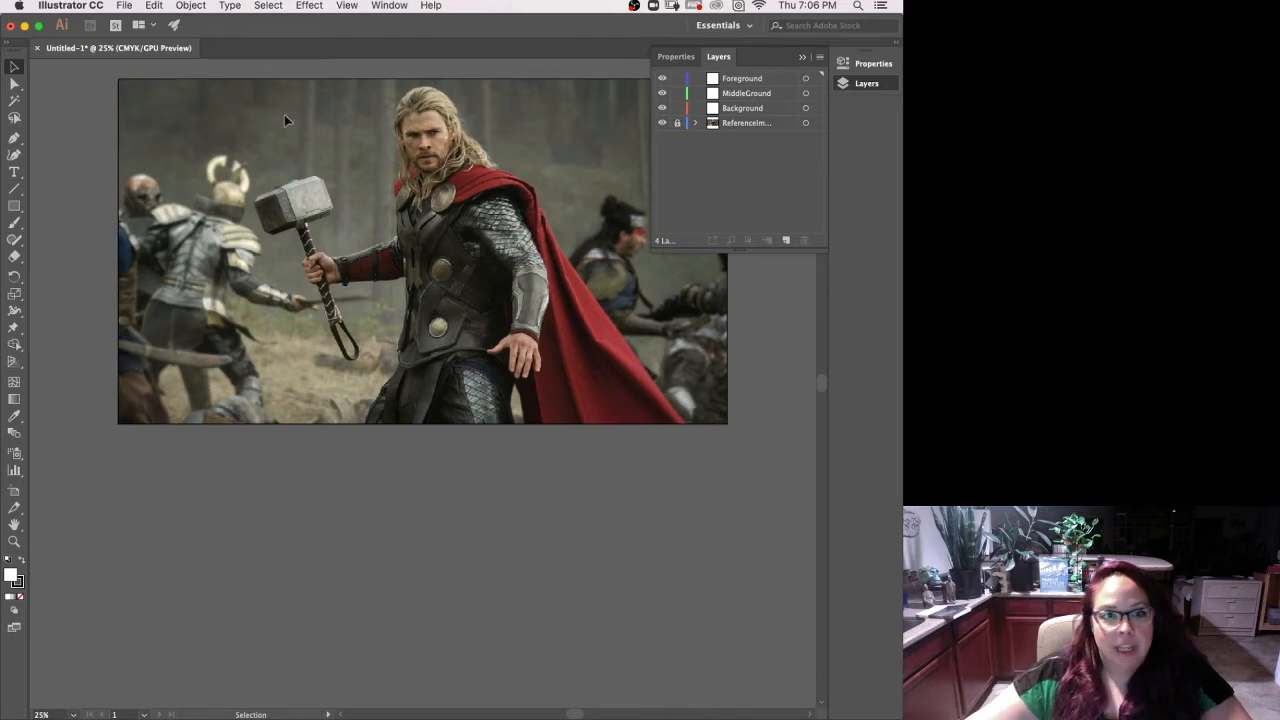
{"action": "left_click_drag", "start_coordinate": [440, 305], "coordinate": [441, 432]}
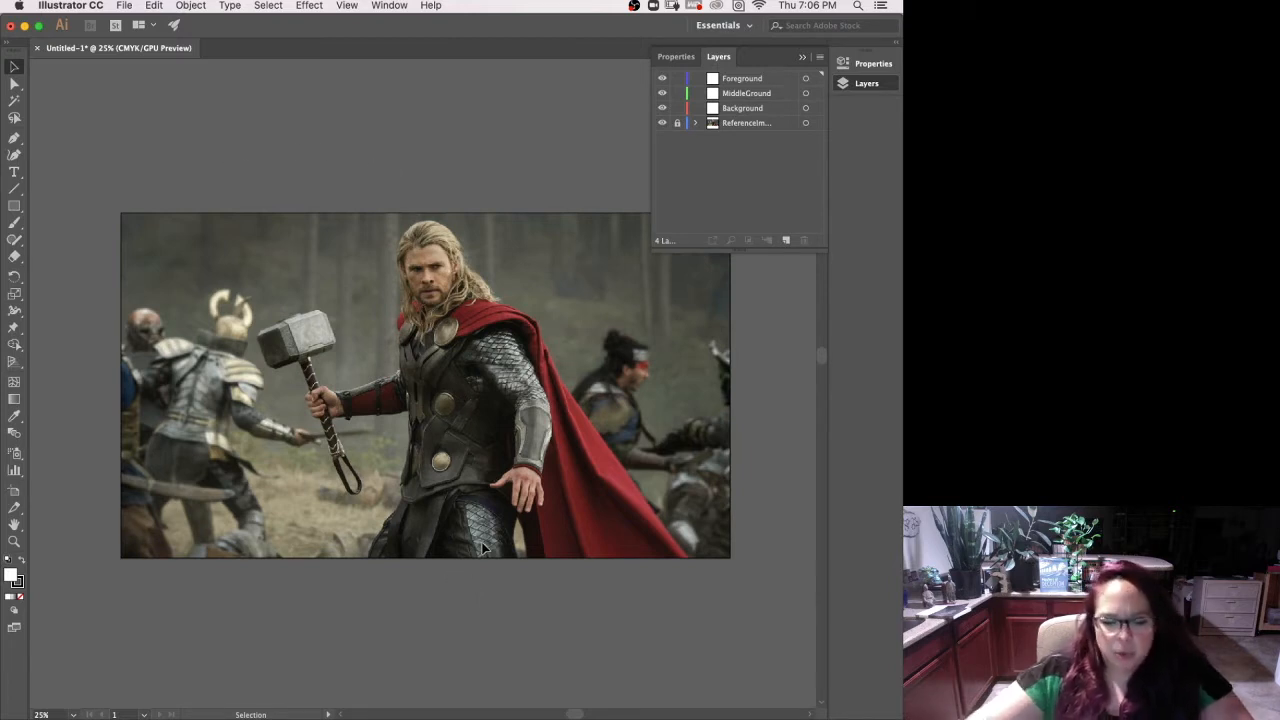
{"action": "key", "text": "super+equal"}
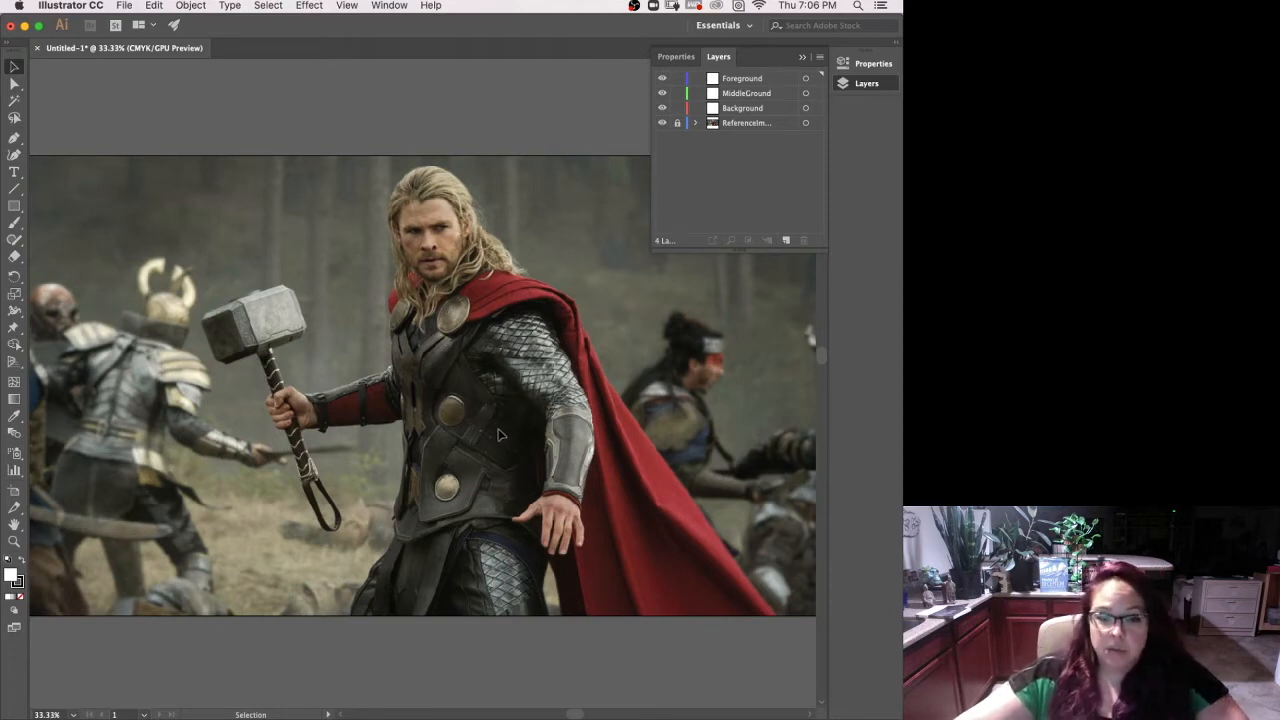
Switch to Chrome in a new window and widen it over most of the screen.
{"action": "mouse_move", "coordinate": [652, 712]}
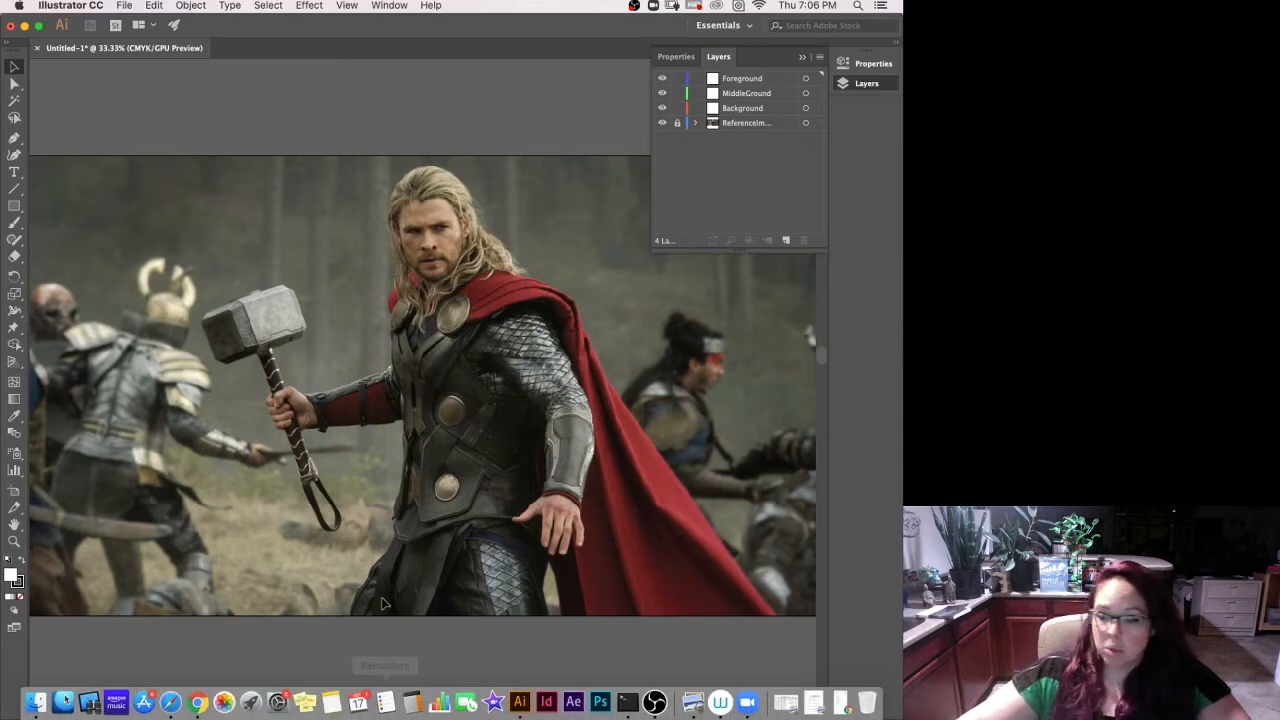
{"action": "right_click", "coordinate": [198, 703]}
{"action": "left_click", "coordinate": [210, 589]}
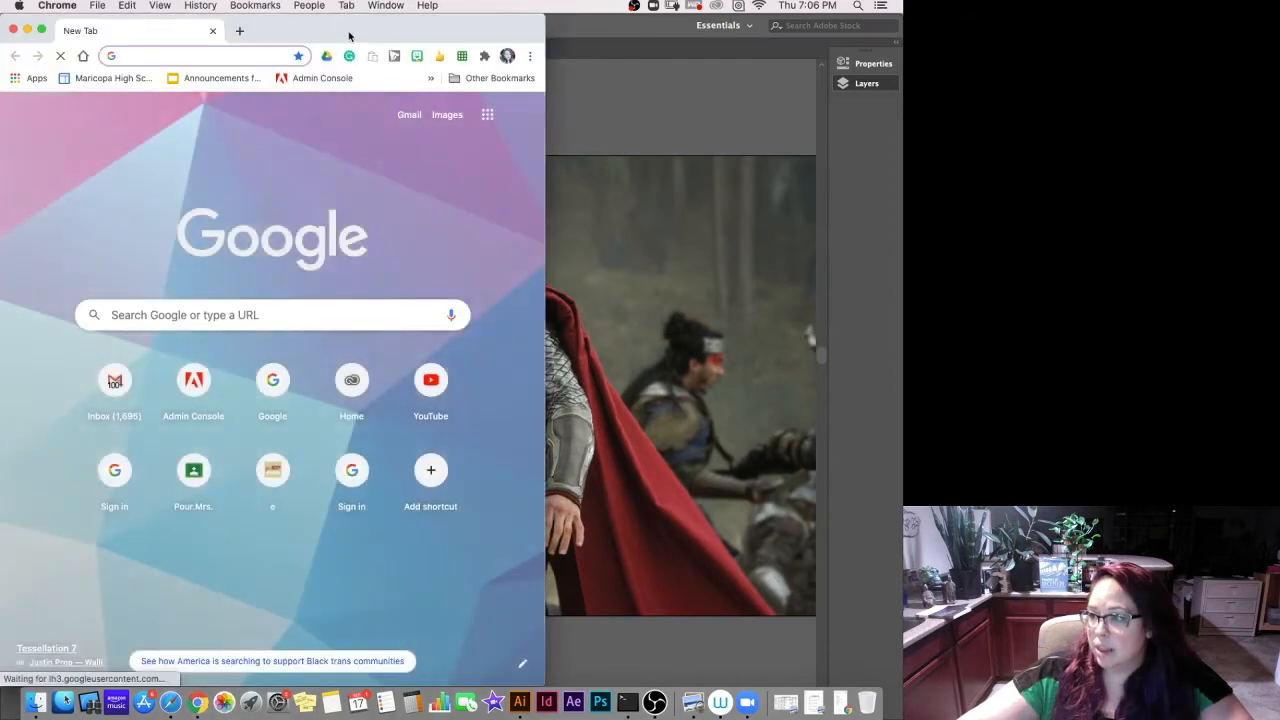
{"action": "left_click_drag", "start_coordinate": [355, 28], "coordinate": [477, 28]}
{"action": "left_click_drag", "start_coordinate": [665, 19], "coordinate": [851, 19]}
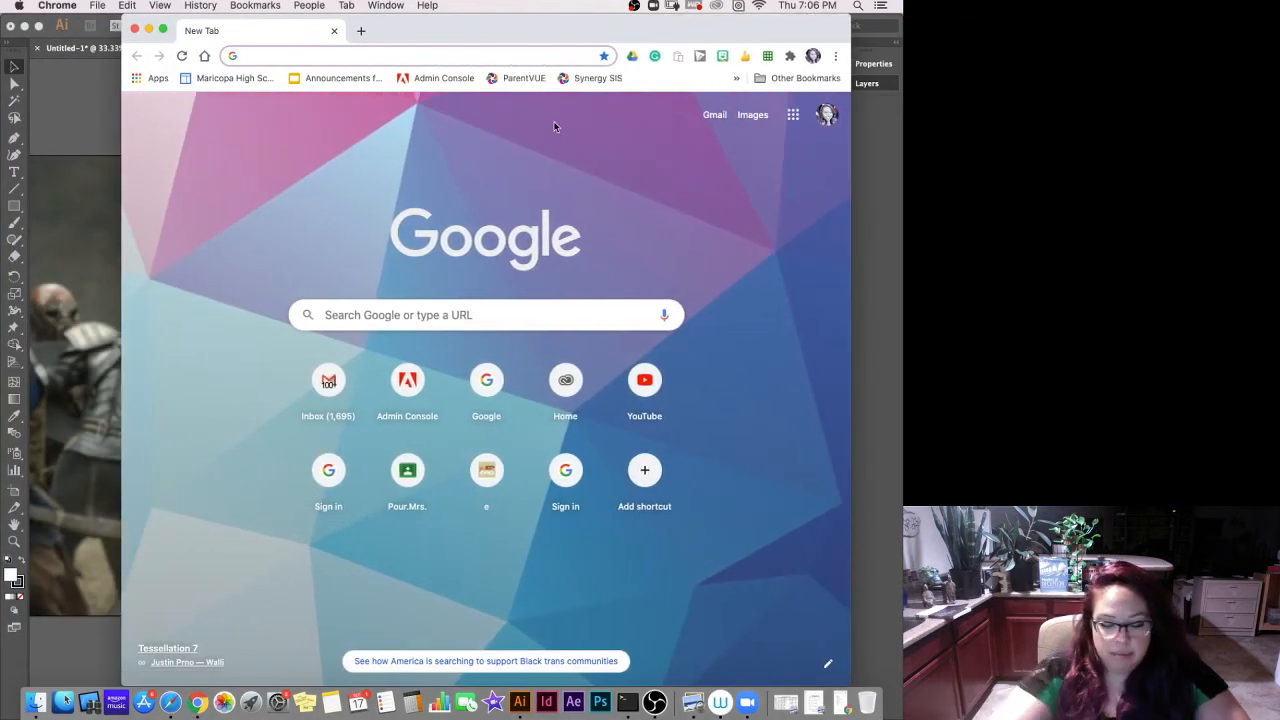
Load color.adobe.com in the new browser window.
{"action": "type", "text": "color"}
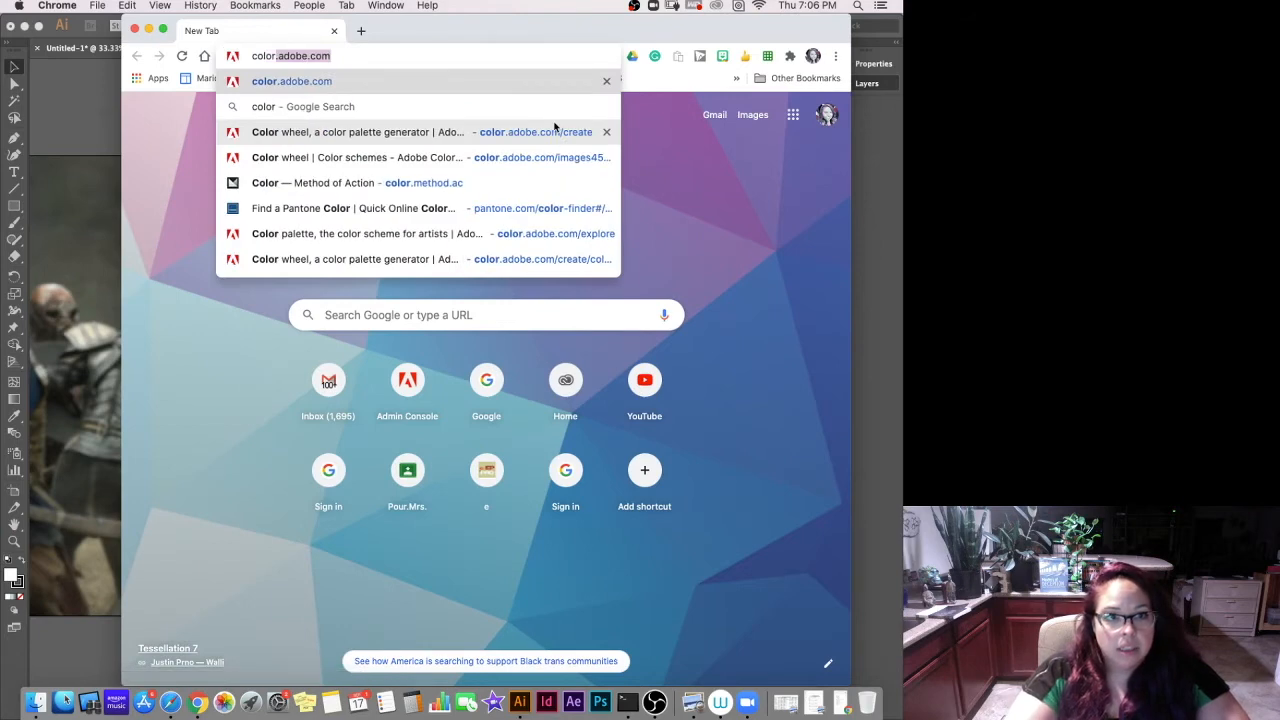
{"action": "type", "text": ".adobe."}
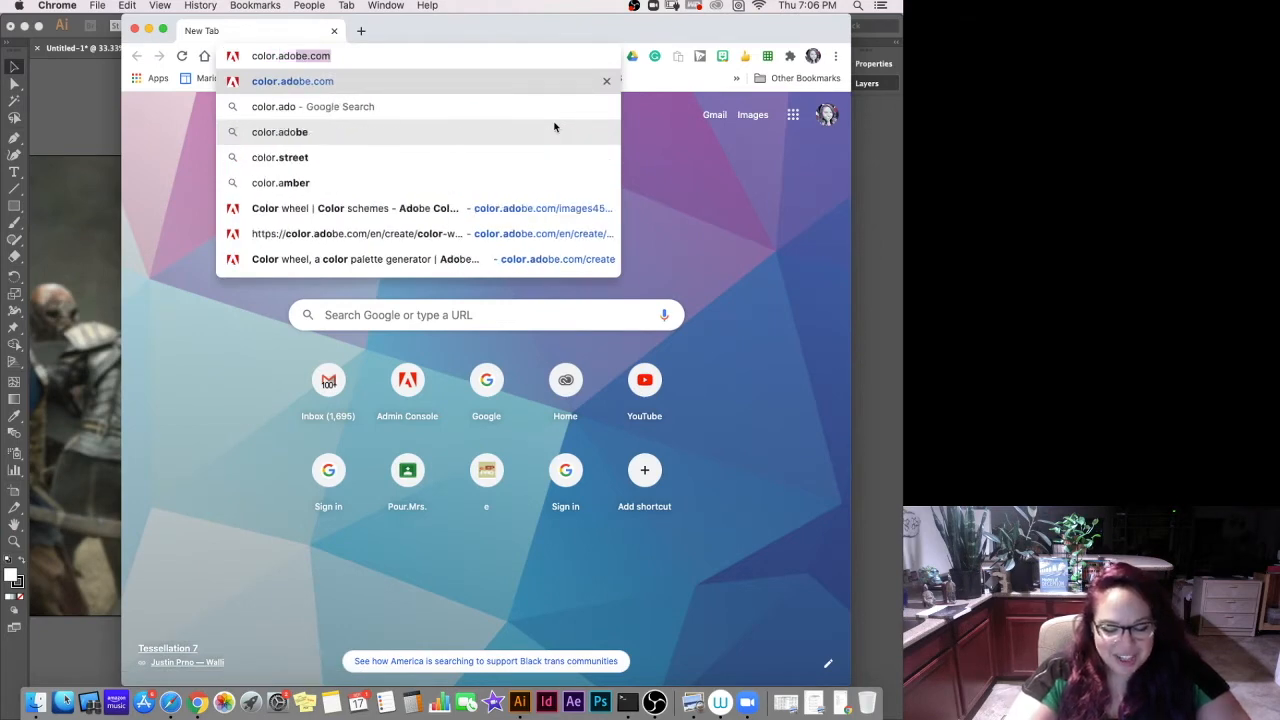
{"action": "type", "text": "com"}
{"action": "key", "text": "Return"}
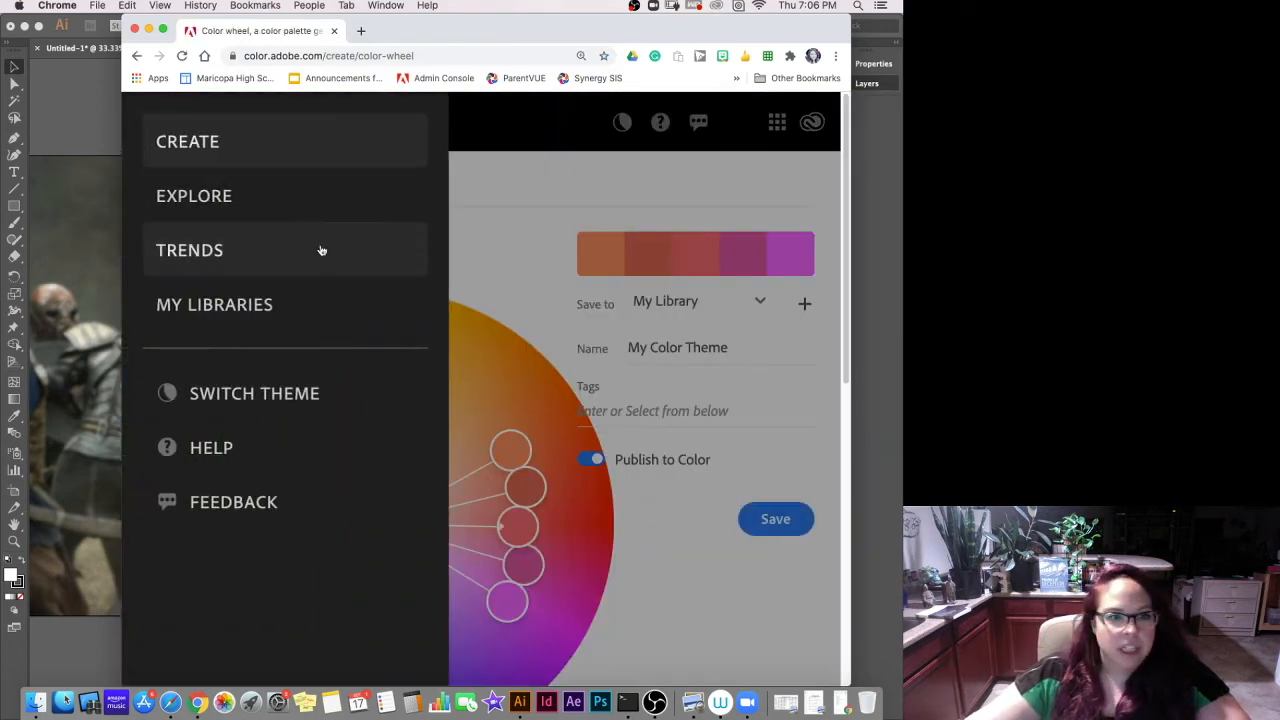
Stretch the browser window across the full screen width, shrink the page until the whole colour wheel fits, and close the site's navigation overlay.
{"action": "left_click_drag", "start_coordinate": [122, 261], "coordinate": [1, 258]}
{"action": "left_click_drag", "start_coordinate": [873, 250], "coordinate": [900, 237]}
{"action": "key", "text": "super+minus"}
{"action": "key", "text": "super+minus"}
{"action": "key", "text": "super+minus"}
{"action": "key", "text": "super+minus"}
{"action": "key", "text": "super+minus"}
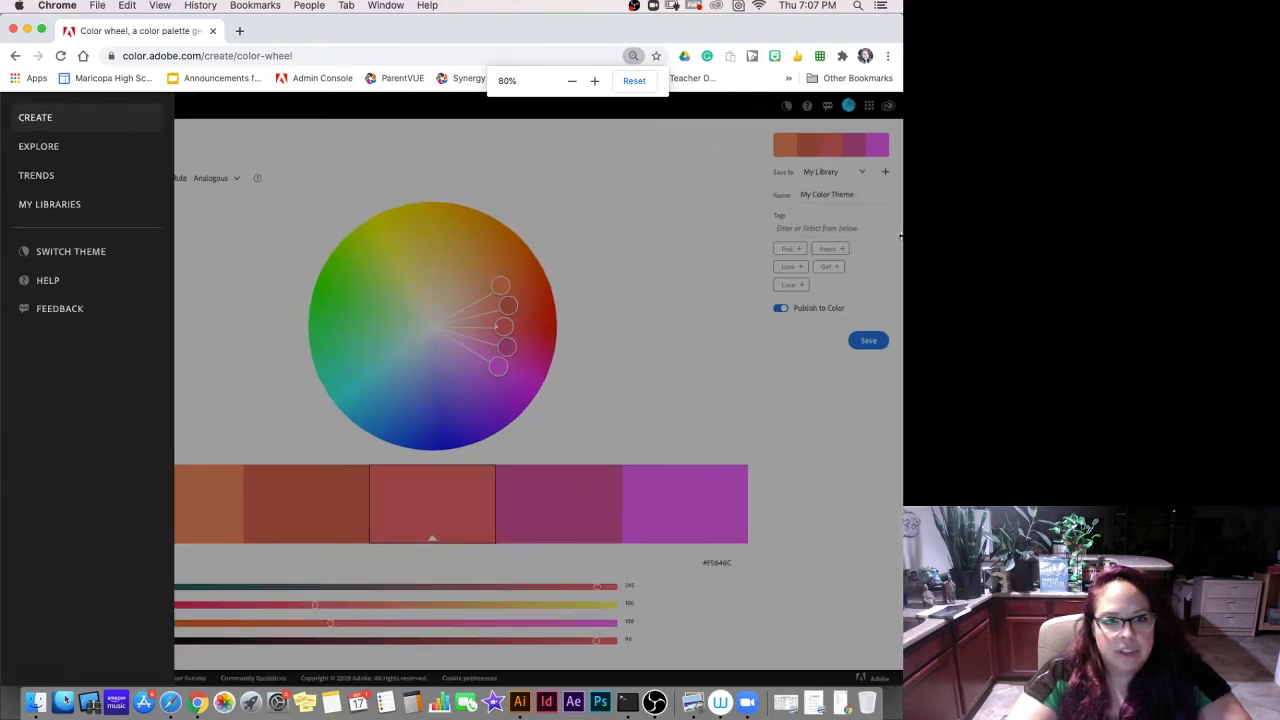
{"action": "key", "text": "super+minus"}
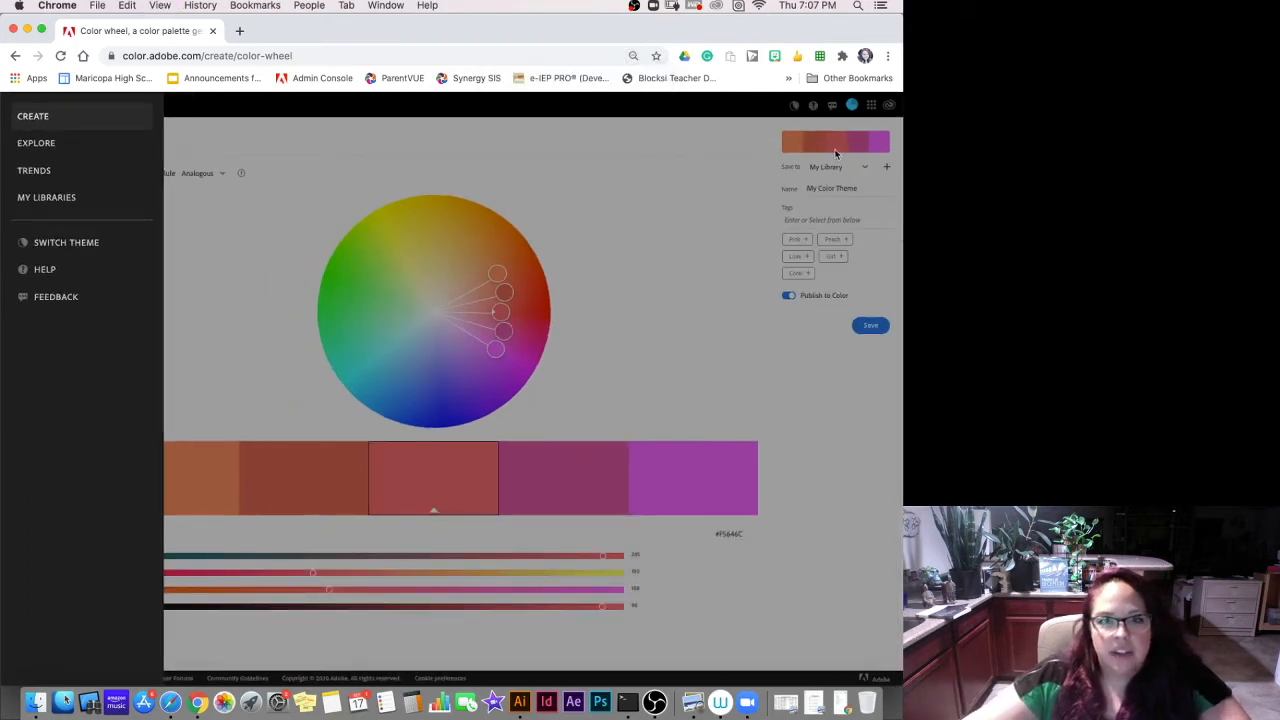
{"action": "left_click", "coordinate": [642, 353]}
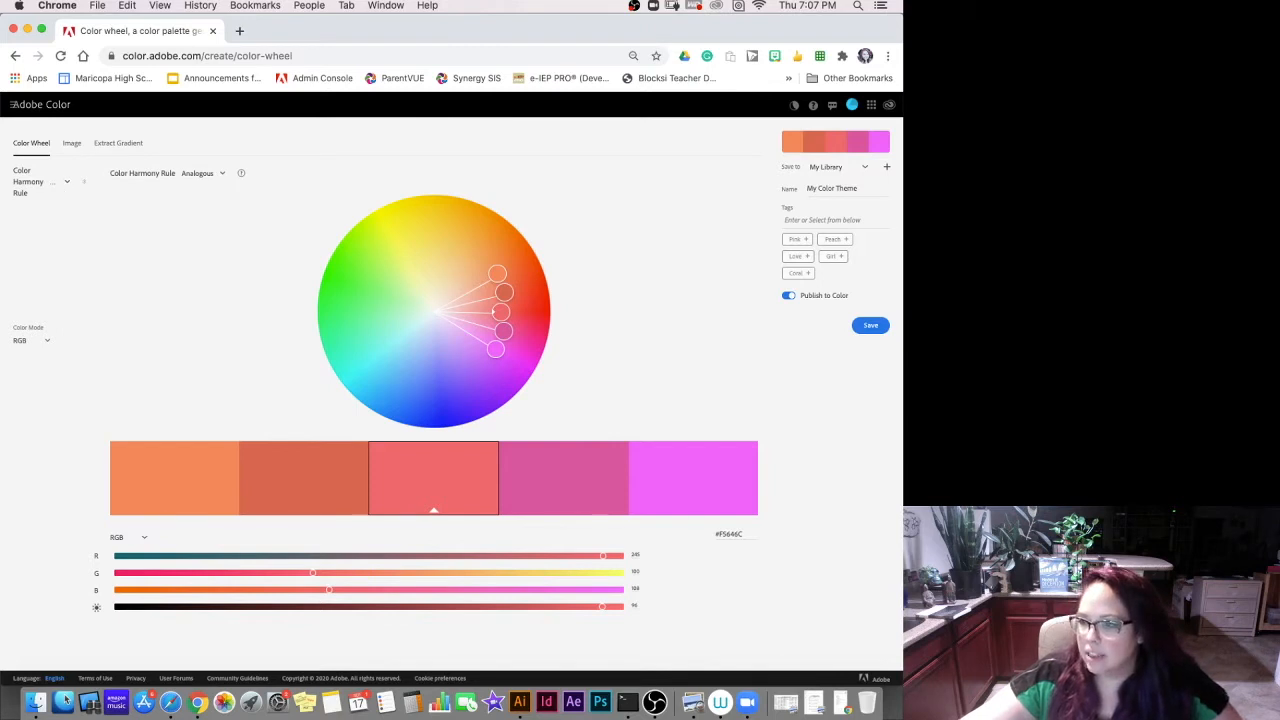
Set the colour wheel's Color Mode to CMYK and make the browser window full screen.
{"action": "left_click", "coordinate": [26, 342]}
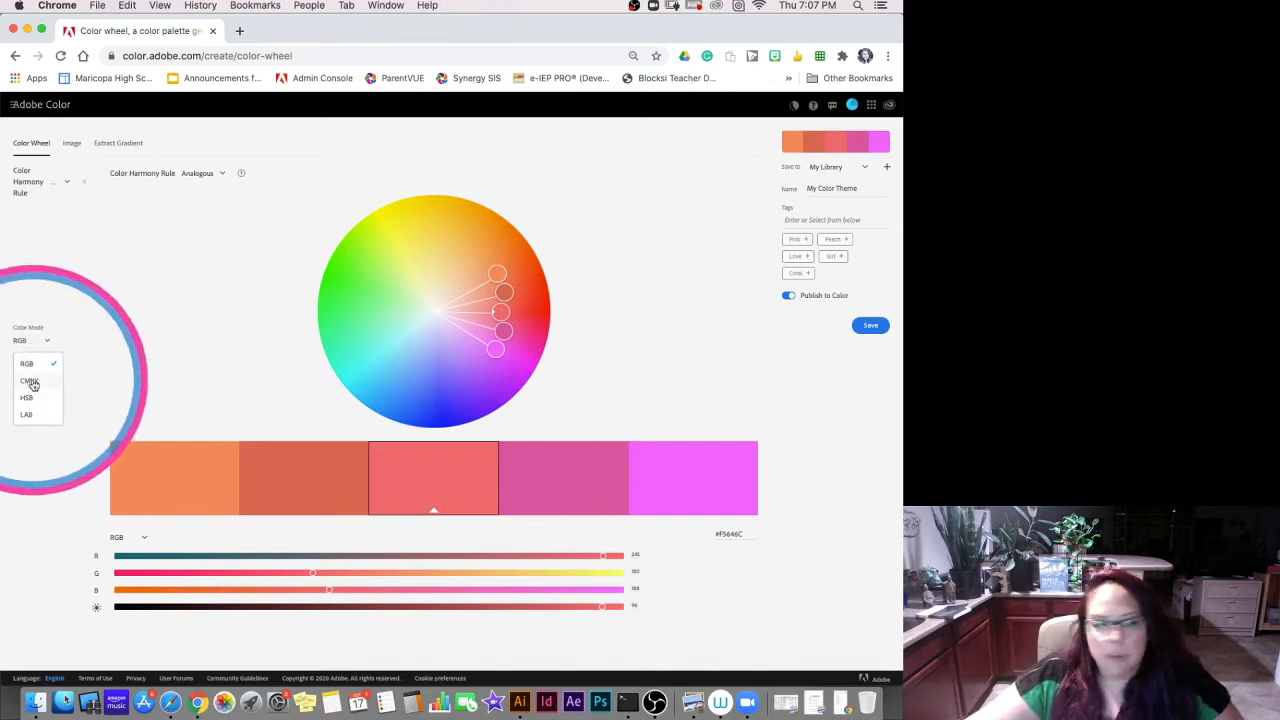
{"action": "left_click", "coordinate": [31, 383]}
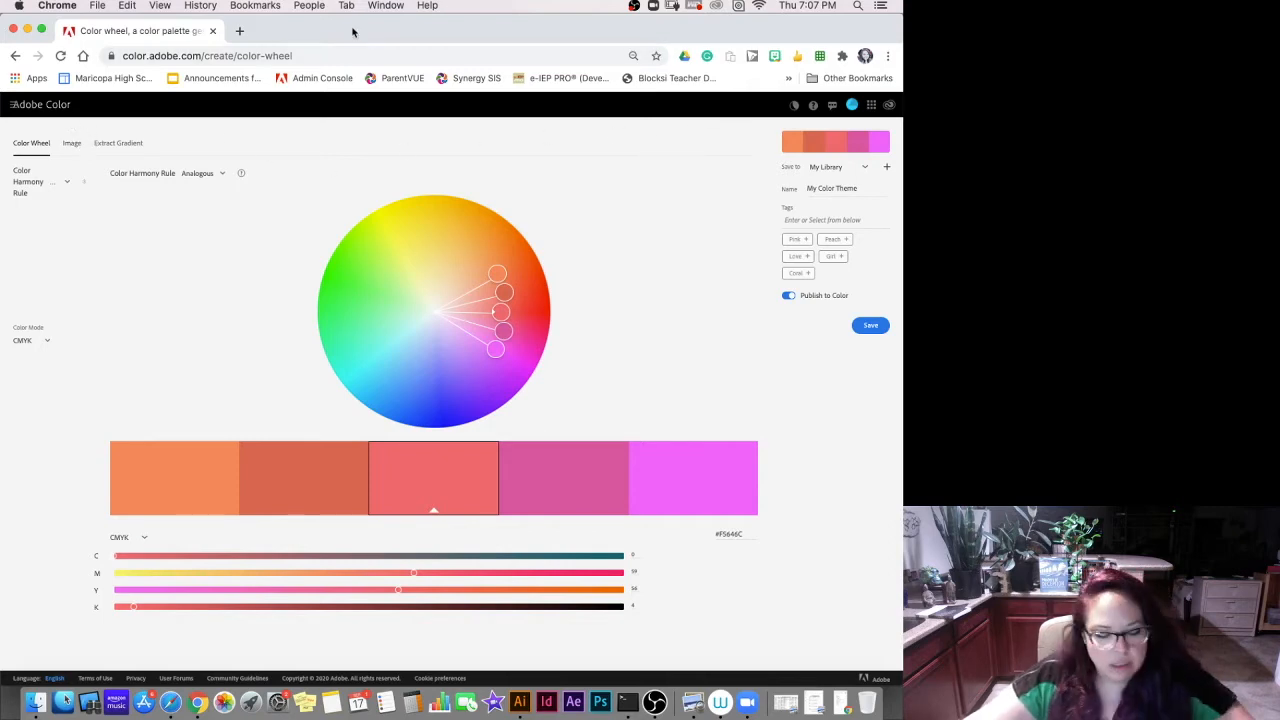
{"action": "left_click", "coordinate": [41, 29]}
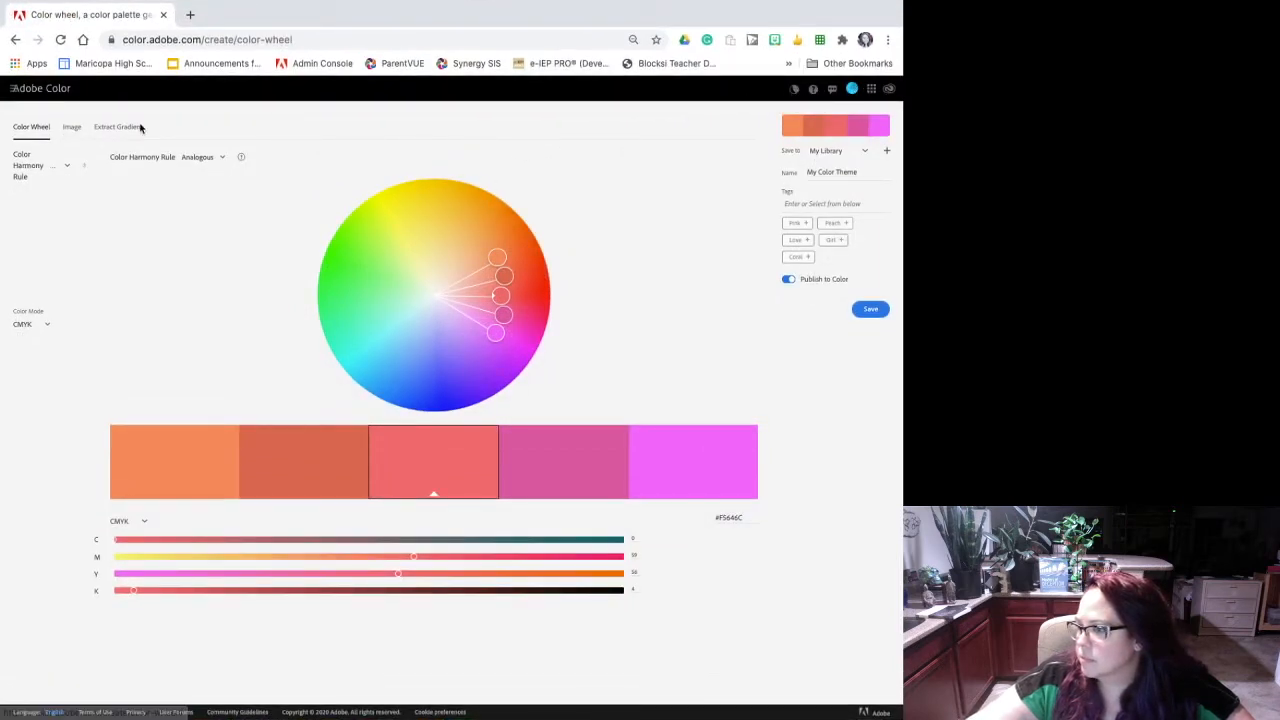
Go to Adobe Color's Explore page and search its colour themes for "battle".
{"action": "left_click", "coordinate": [14, 89]}
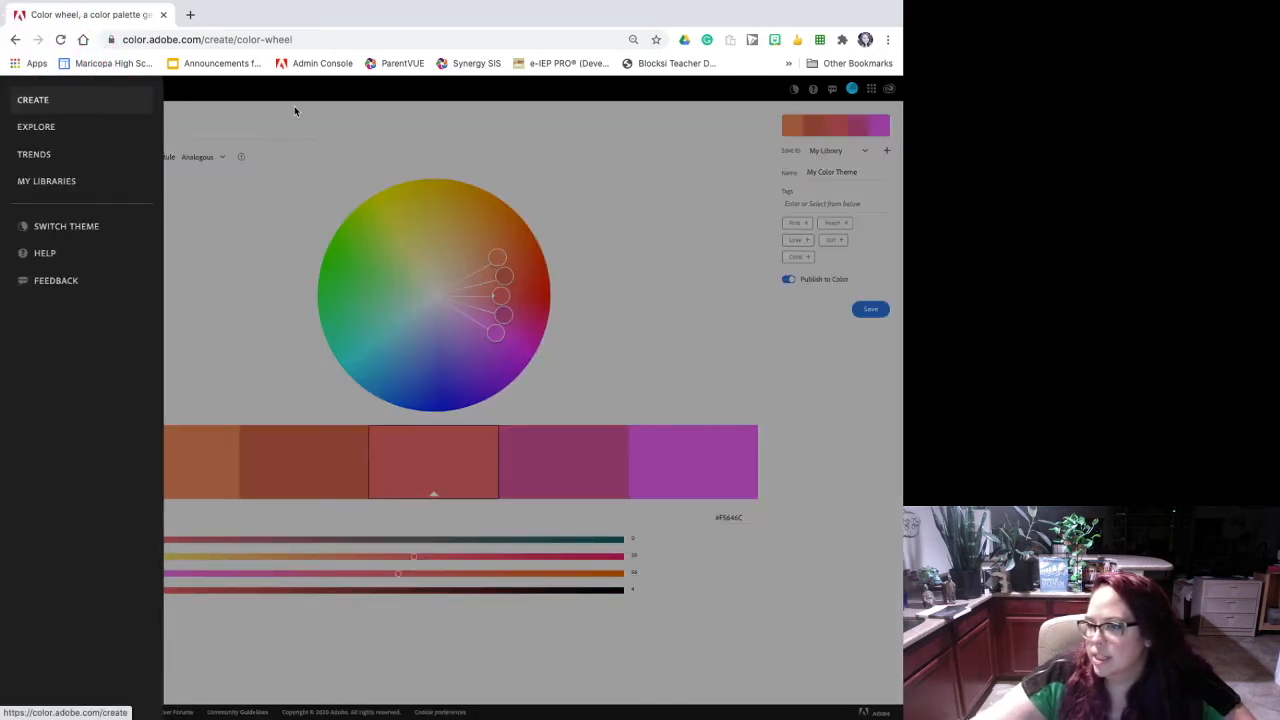
{"action": "left_click", "coordinate": [46, 132]}
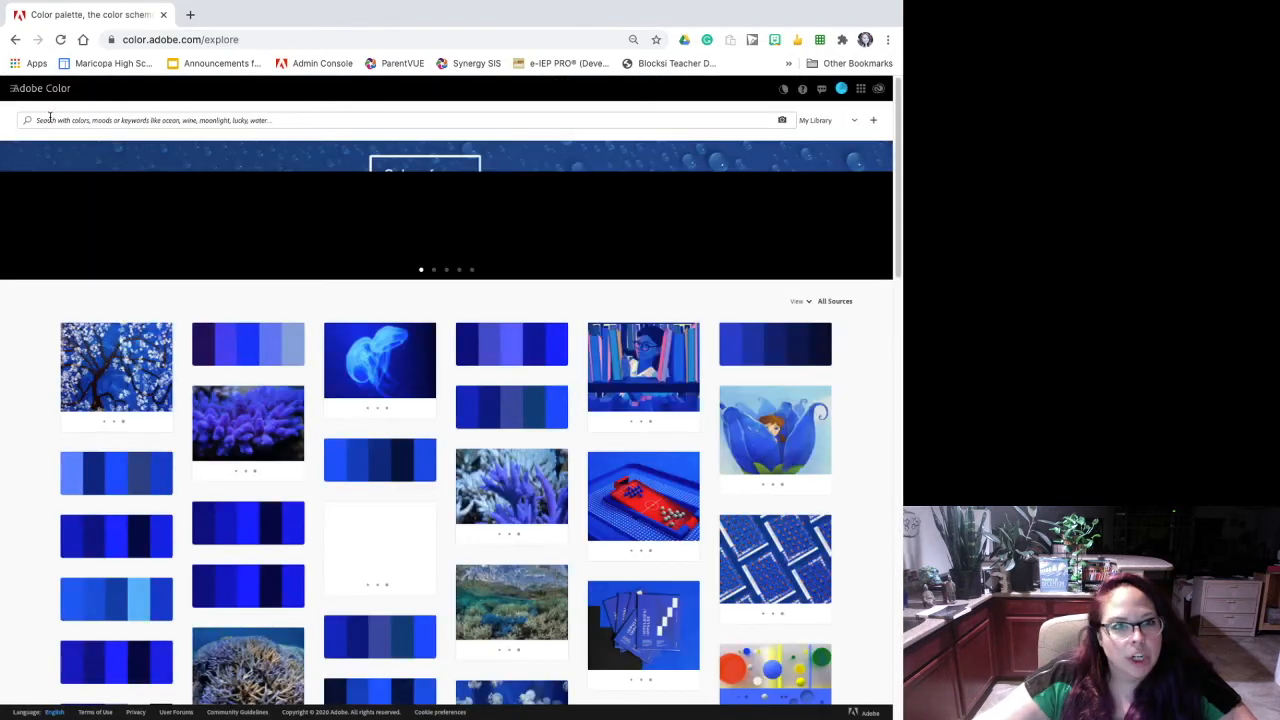
{"action": "left_click", "coordinate": [70, 120]}
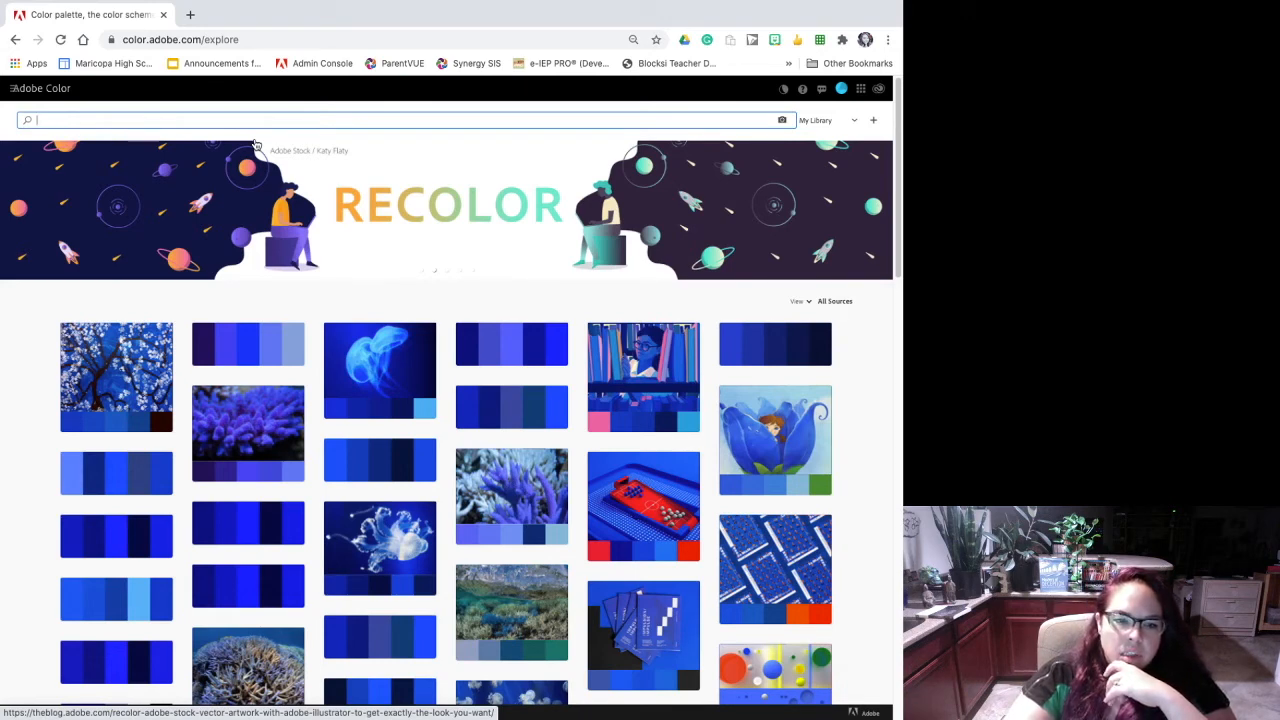
{"action": "type", "text": "b"}
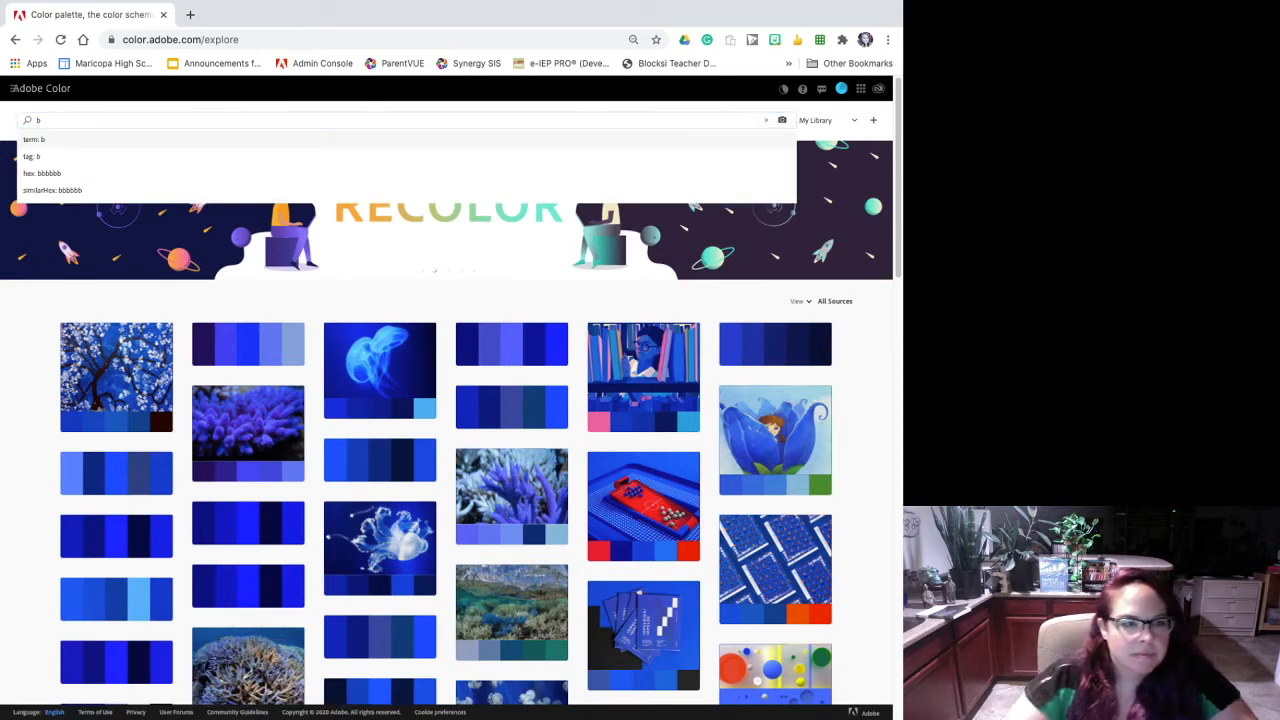
{"action": "type", "text": "attle"}
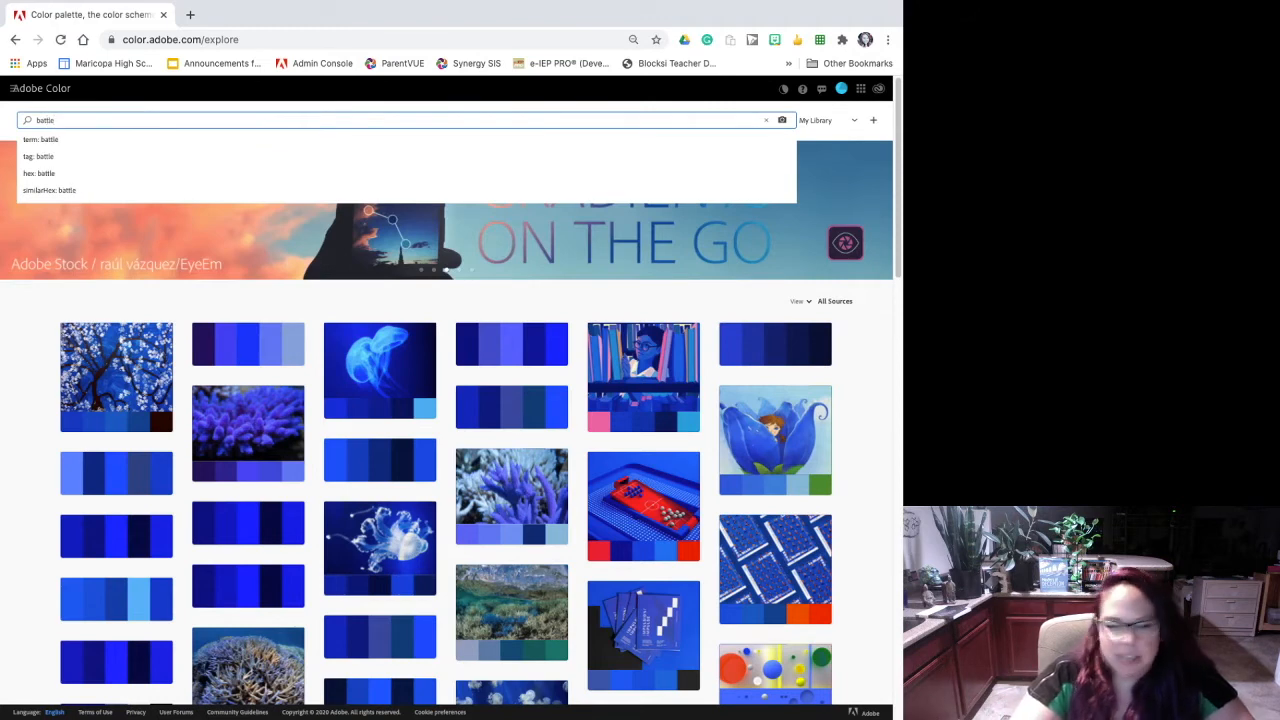
{"action": "key", "text": "Return"}
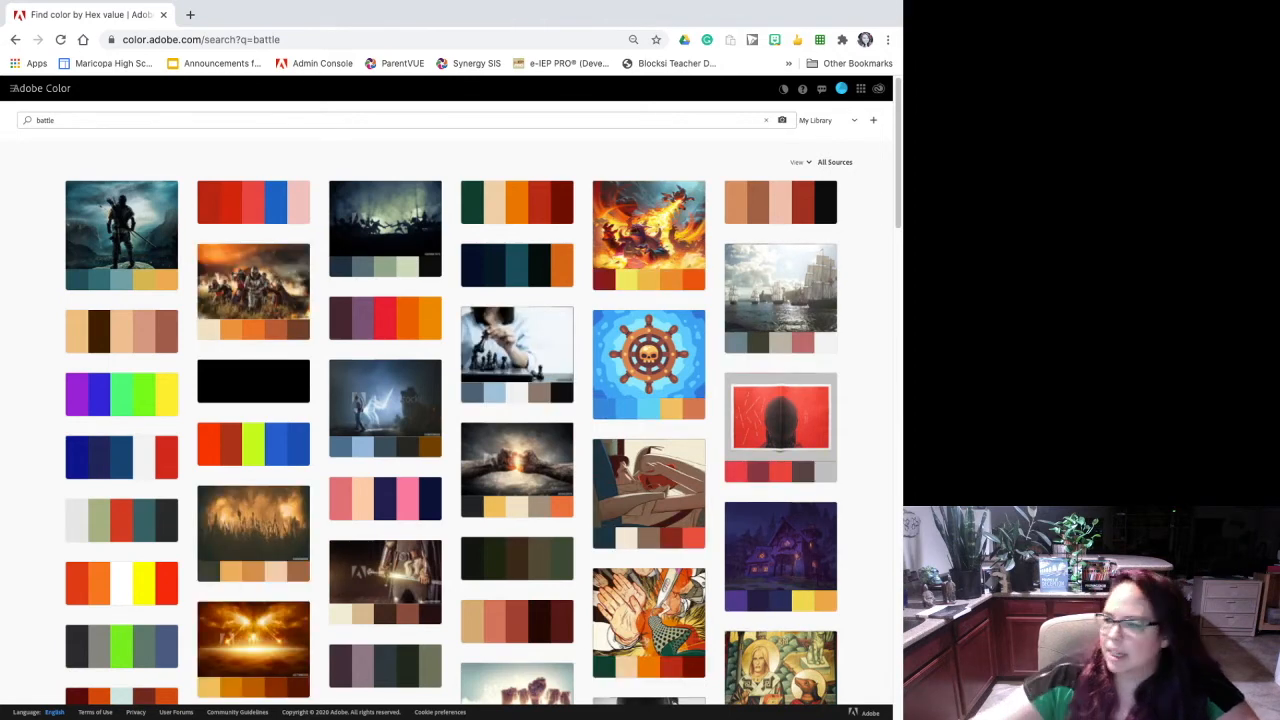
Browse the battle themes, open the orange and brown War Maps palette near the end of the results, and expand its Pantone matches.
{"action": "mouse_move", "coordinate": [655, 252]}
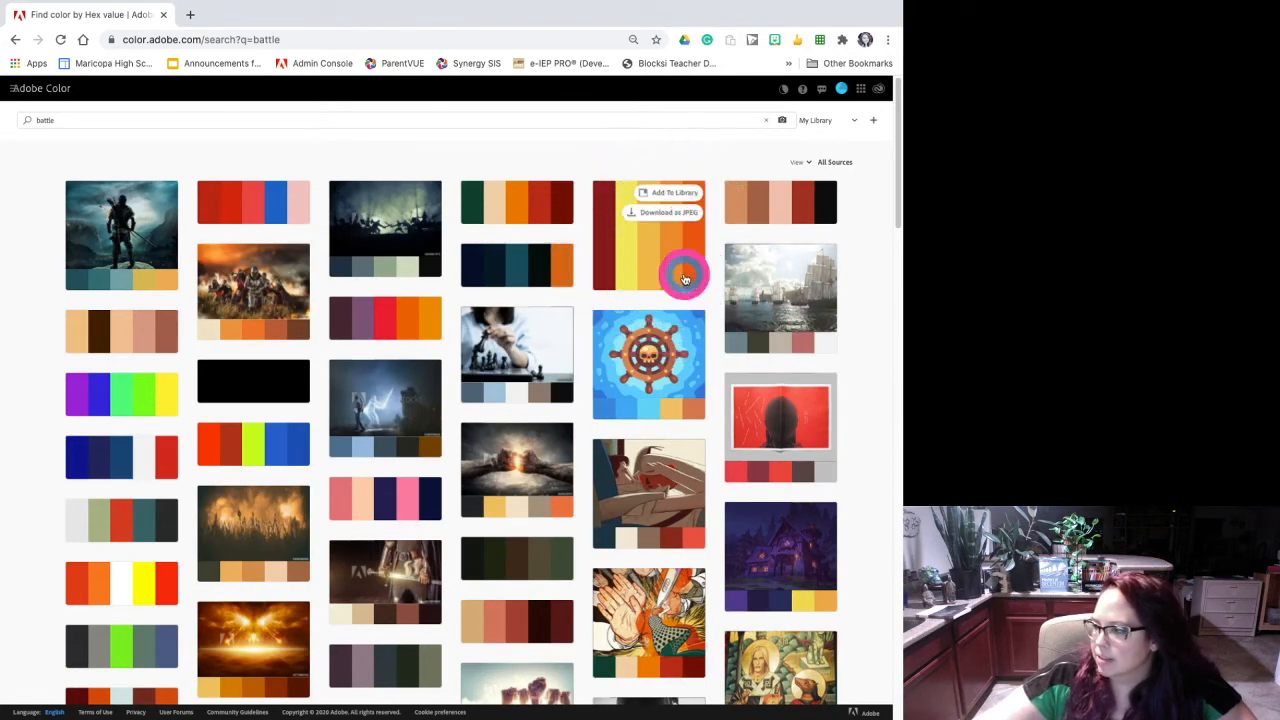
{"action": "mouse_move", "coordinate": [753, 215]}
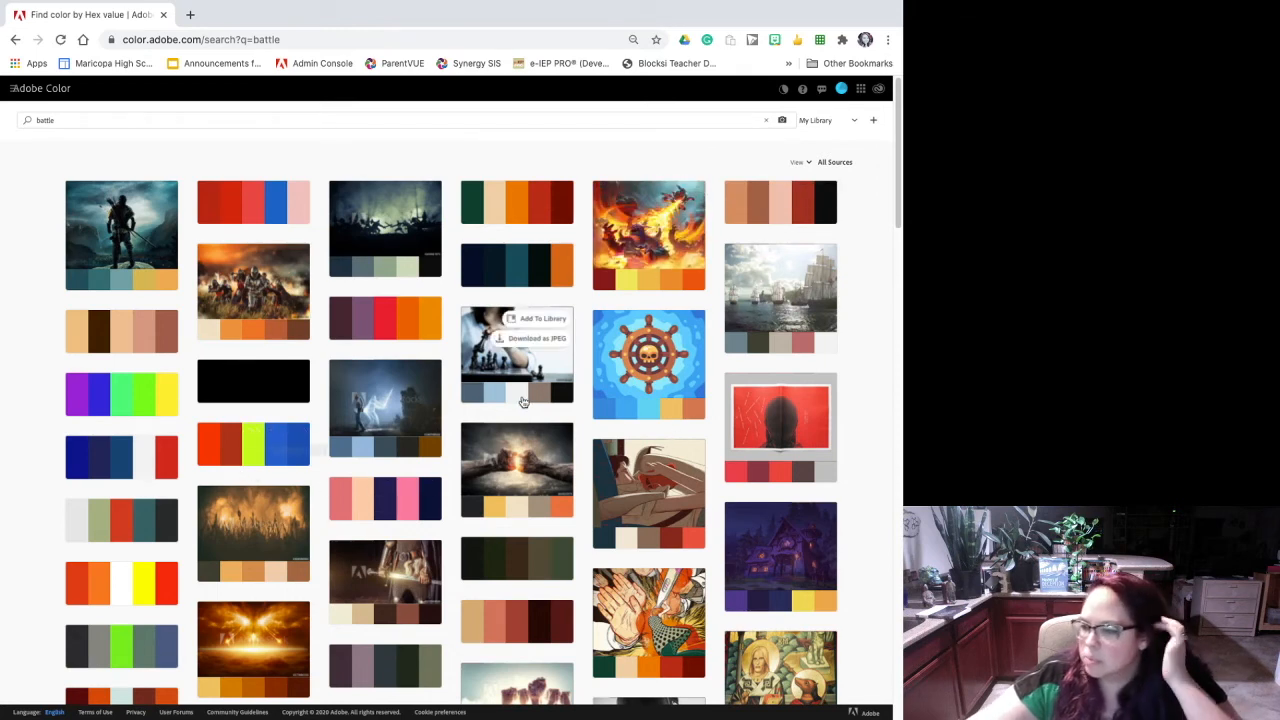
{"action": "mouse_move", "coordinate": [522, 401]}
{"action": "left_click_drag", "start_coordinate": [900, 195], "coordinate": [894, 322]}
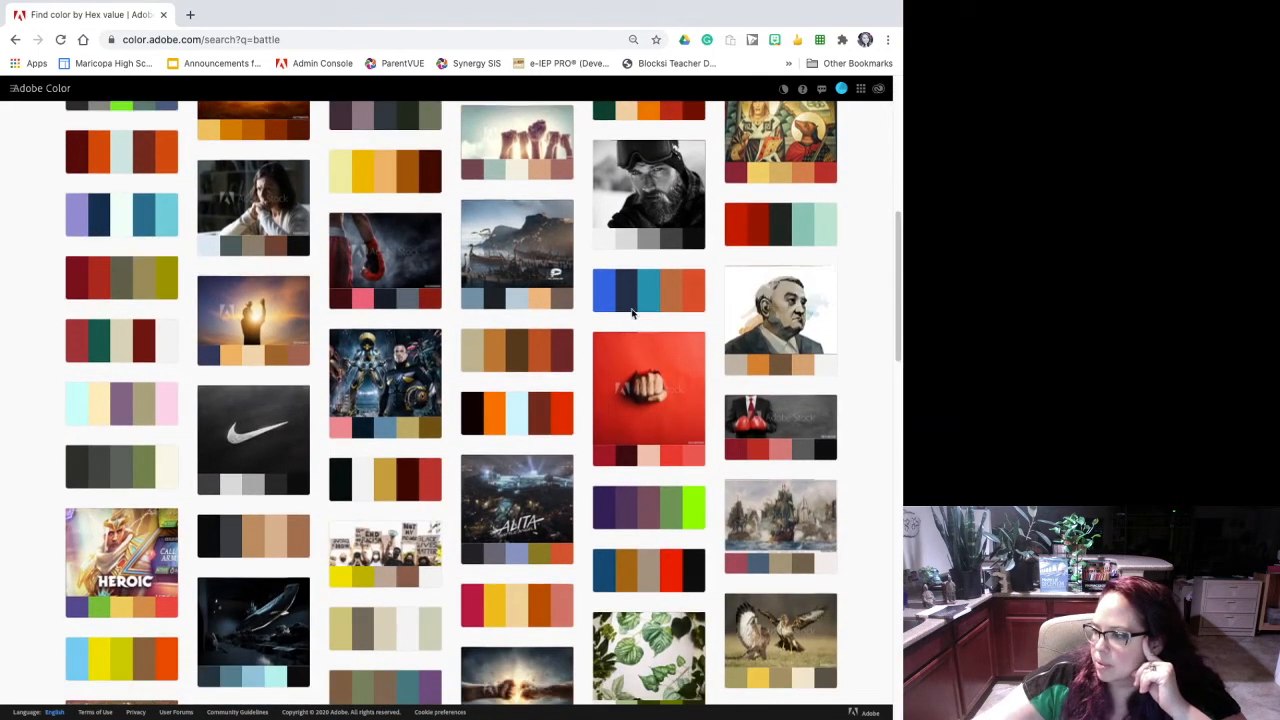
{"action": "mouse_move", "coordinate": [650, 300]}
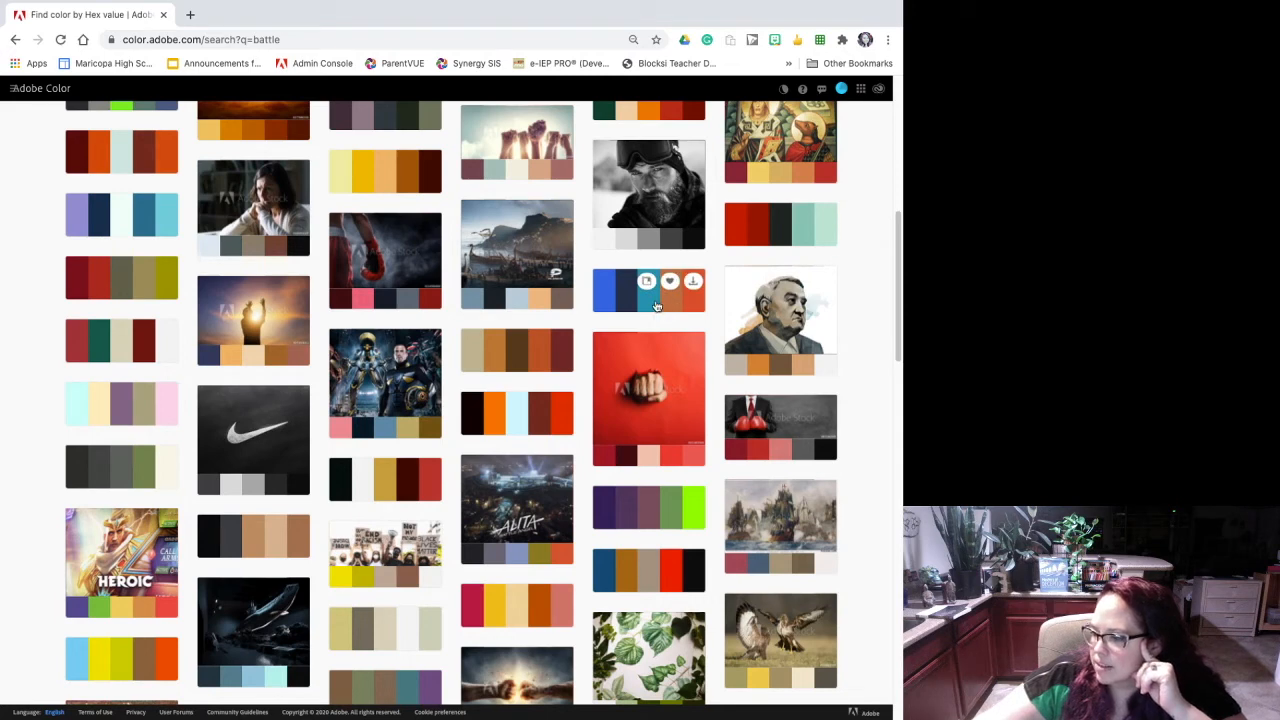
{"action": "mouse_move", "coordinate": [111, 350]}
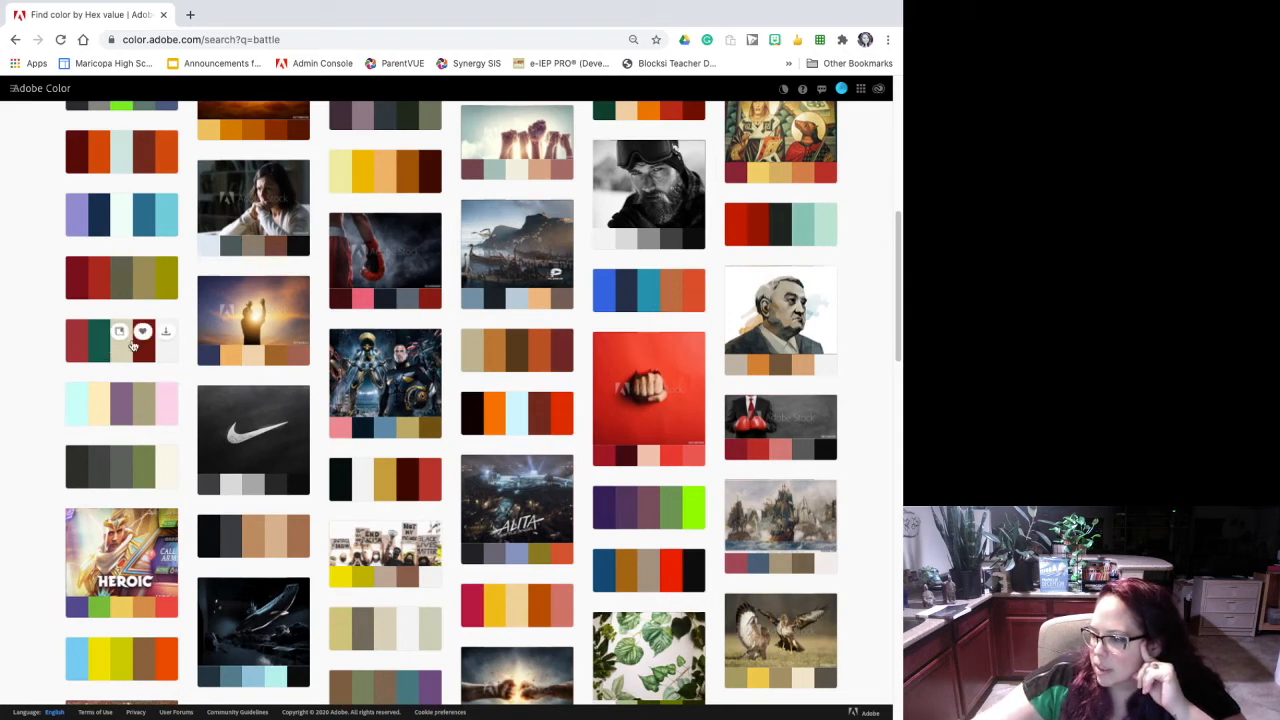
{"action": "left_click_drag", "start_coordinate": [898, 265], "coordinate": [899, 587]}
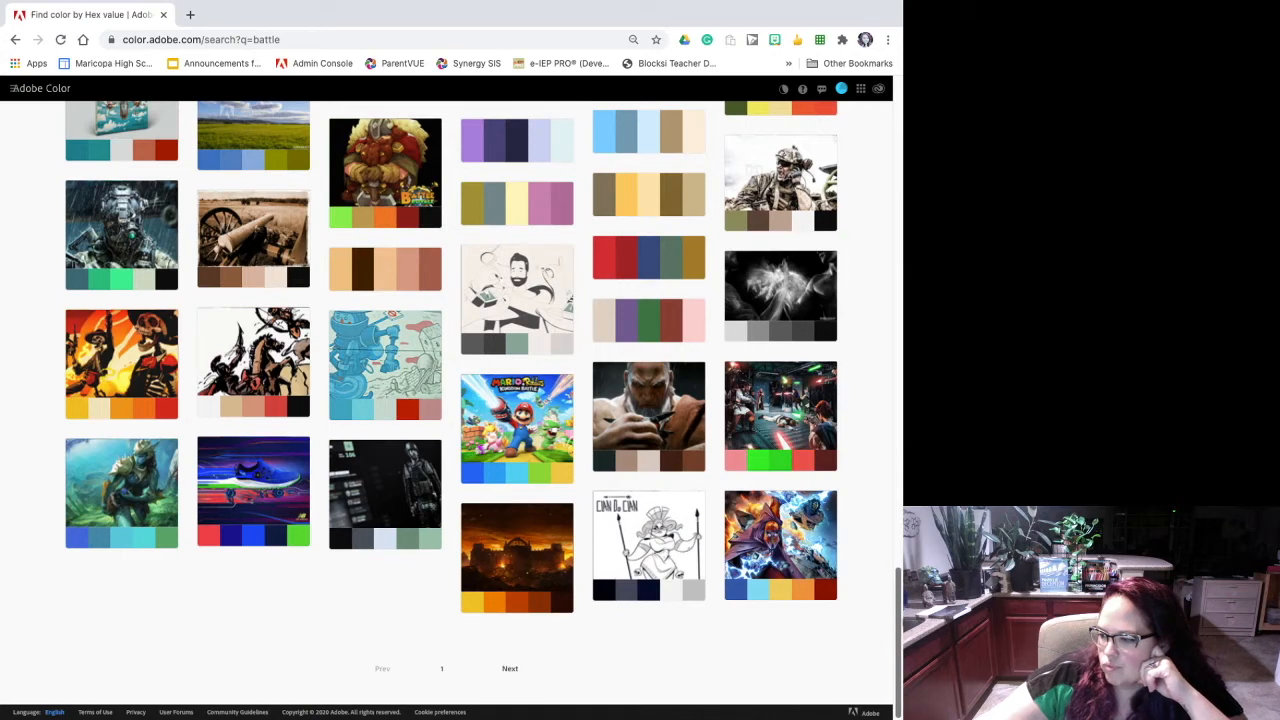
{"action": "left_click", "coordinate": [521, 601]}
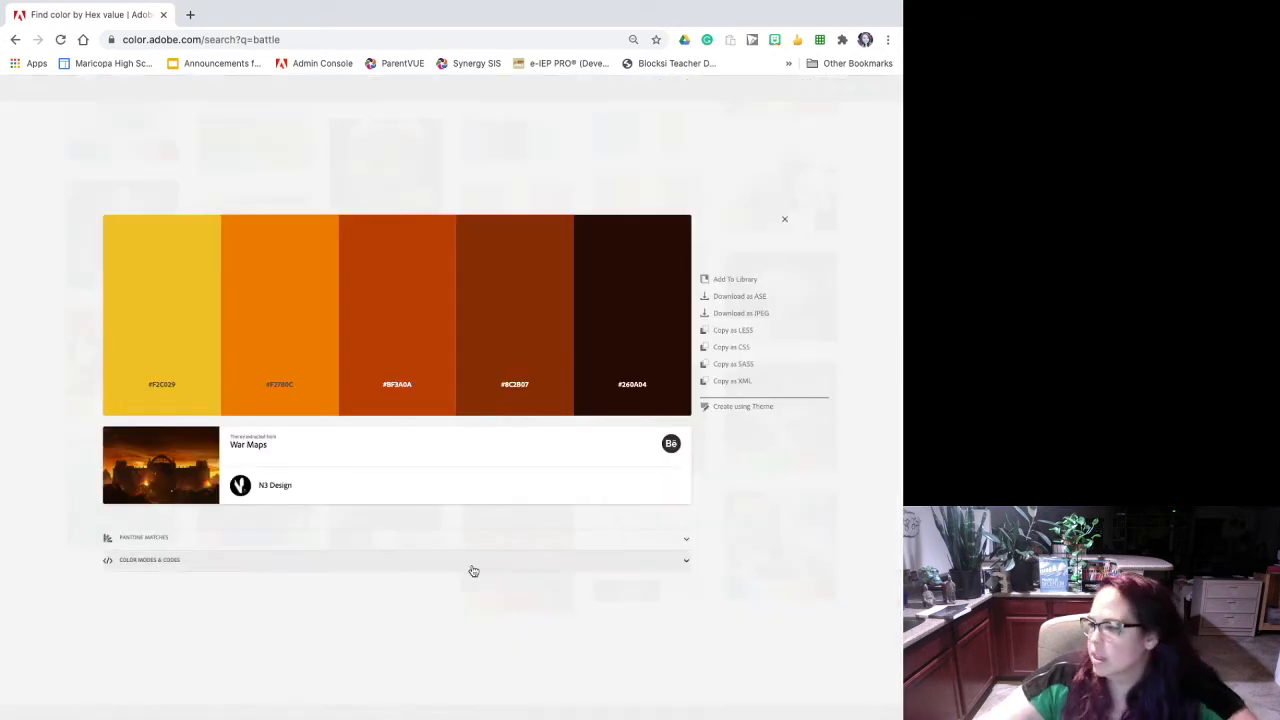
{"action": "left_click", "coordinate": [397, 537]}
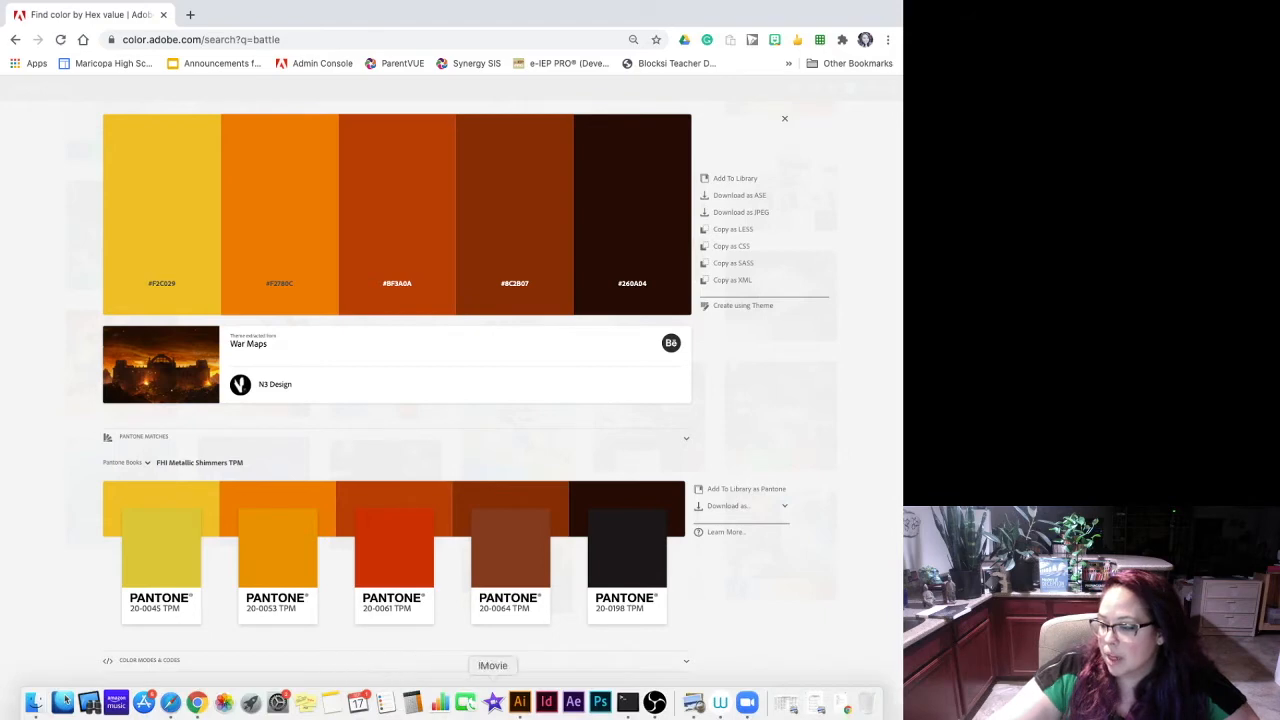
Switch back to Illustrator and draw a nearly square rectangle on the Foreground layer, above Thor's hammer and overlapping the artboard's upper edge.
{"action": "left_click", "coordinate": [517, 703]}
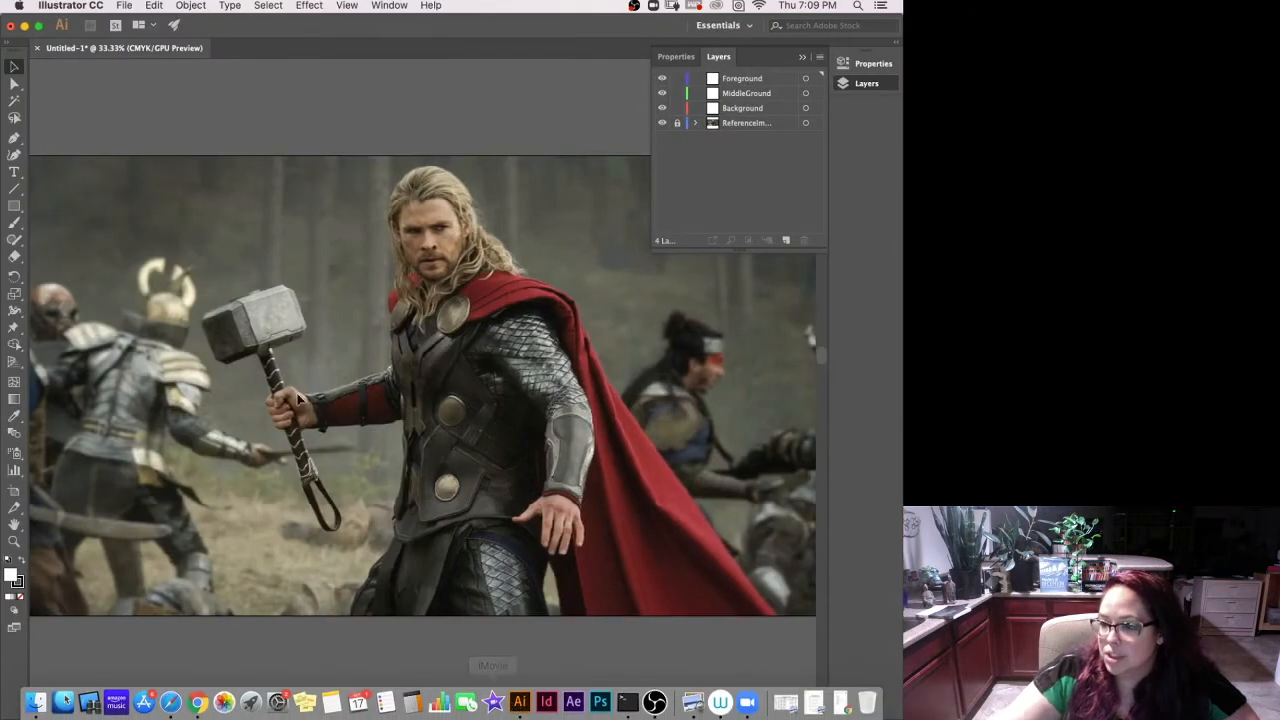
{"action": "left_click", "coordinate": [20, 205]}
{"action": "left_click_drag", "start_coordinate": [163, 124], "coordinate": [305, 278]}
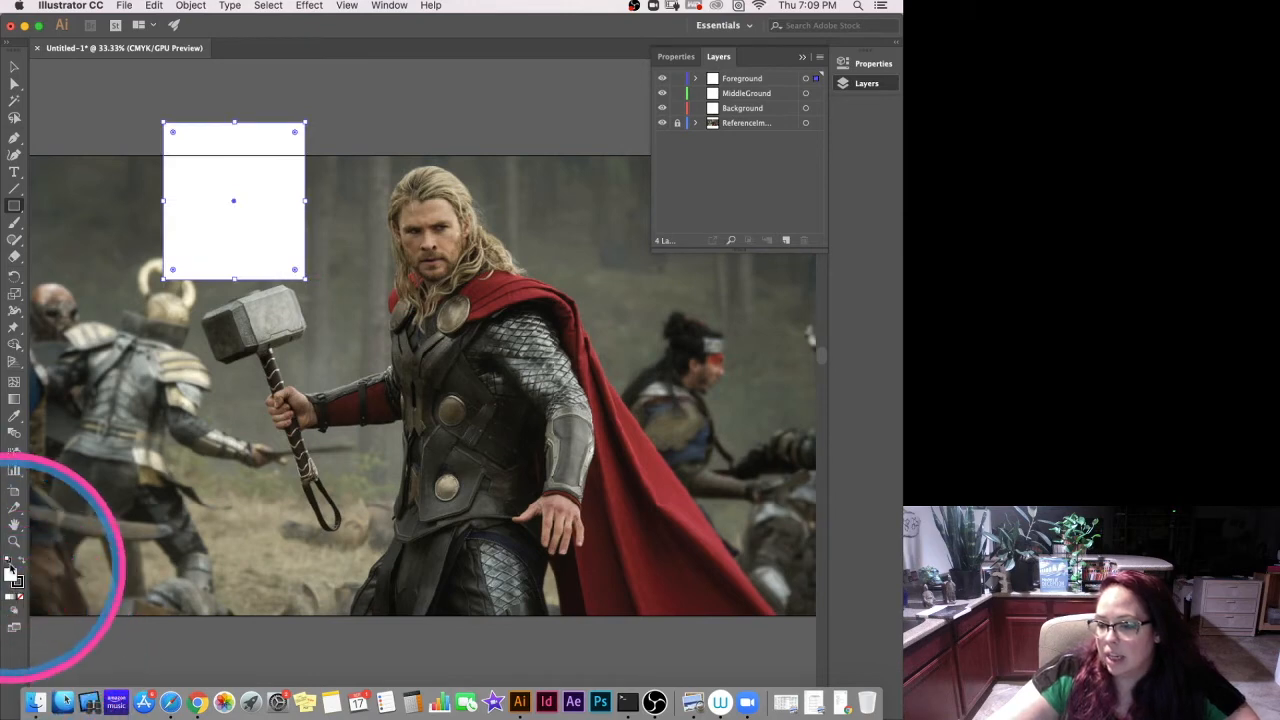
Fill the white rectangle above Thor's hammer with #F2C029 and show its properties.
{"action": "double_click", "coordinate": [12, 576]}
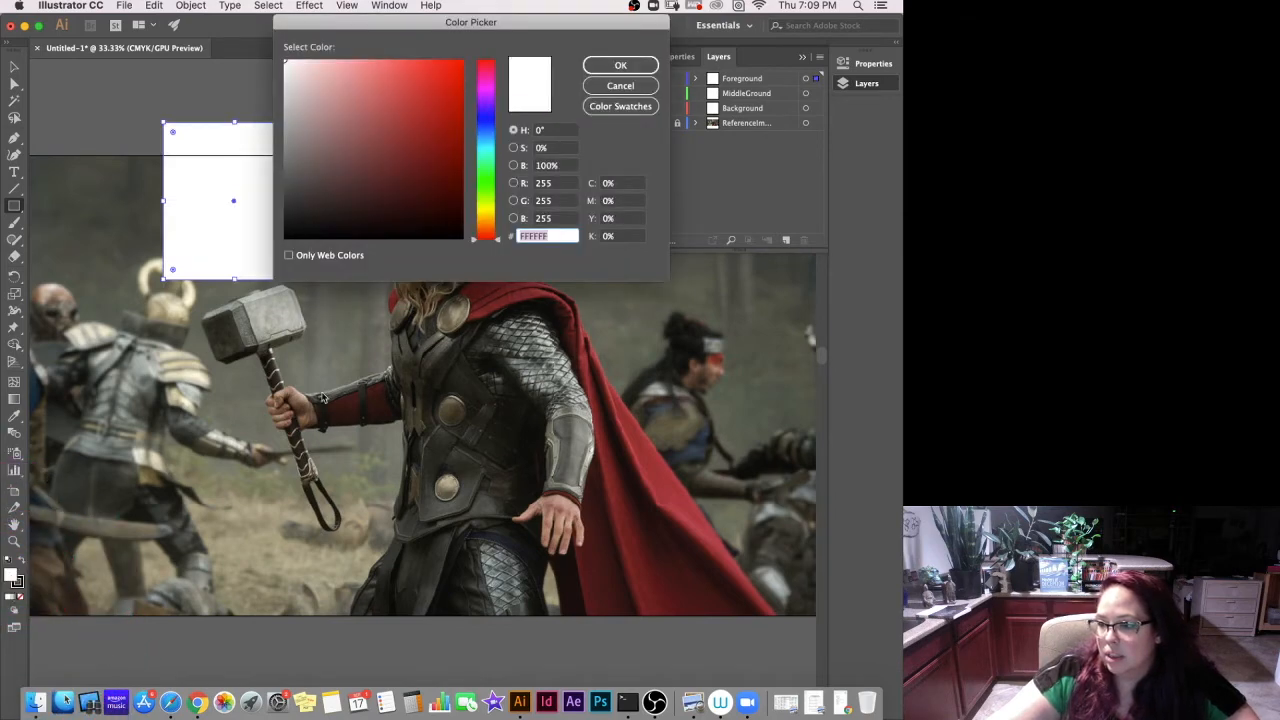
{"action": "type", "text": "#F2C029"}
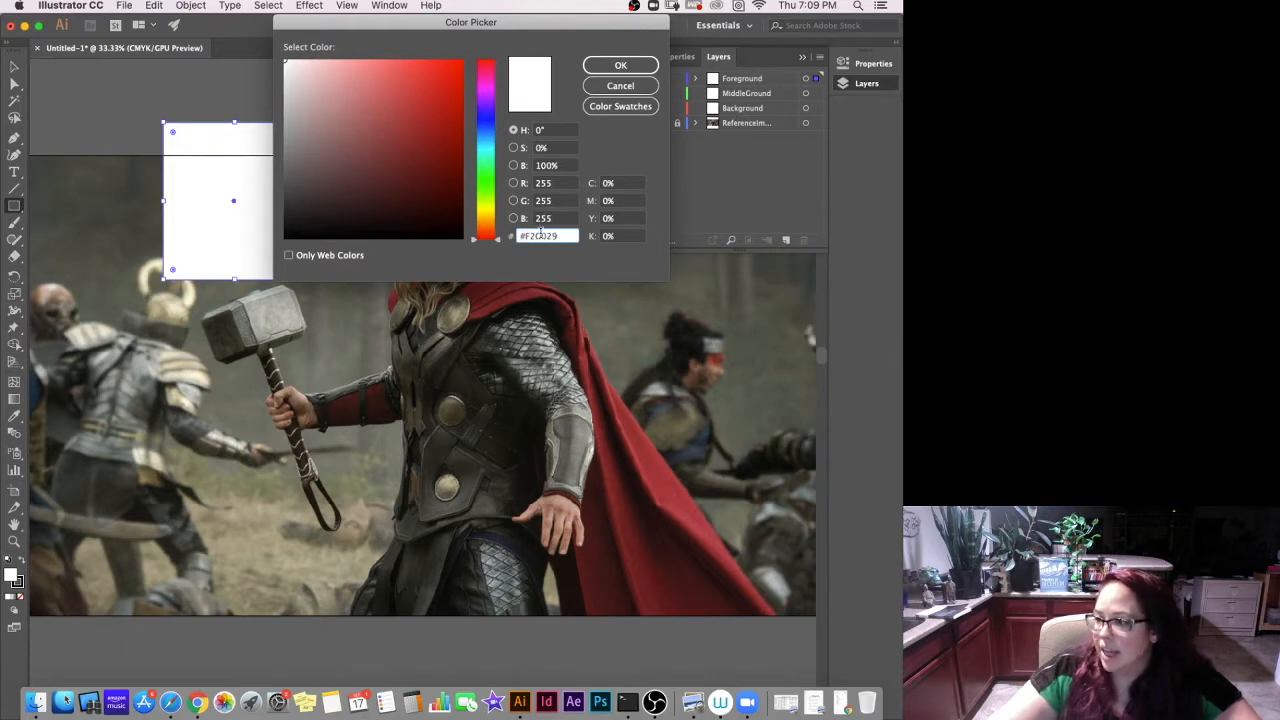
{"action": "left_click", "coordinate": [612, 65]}
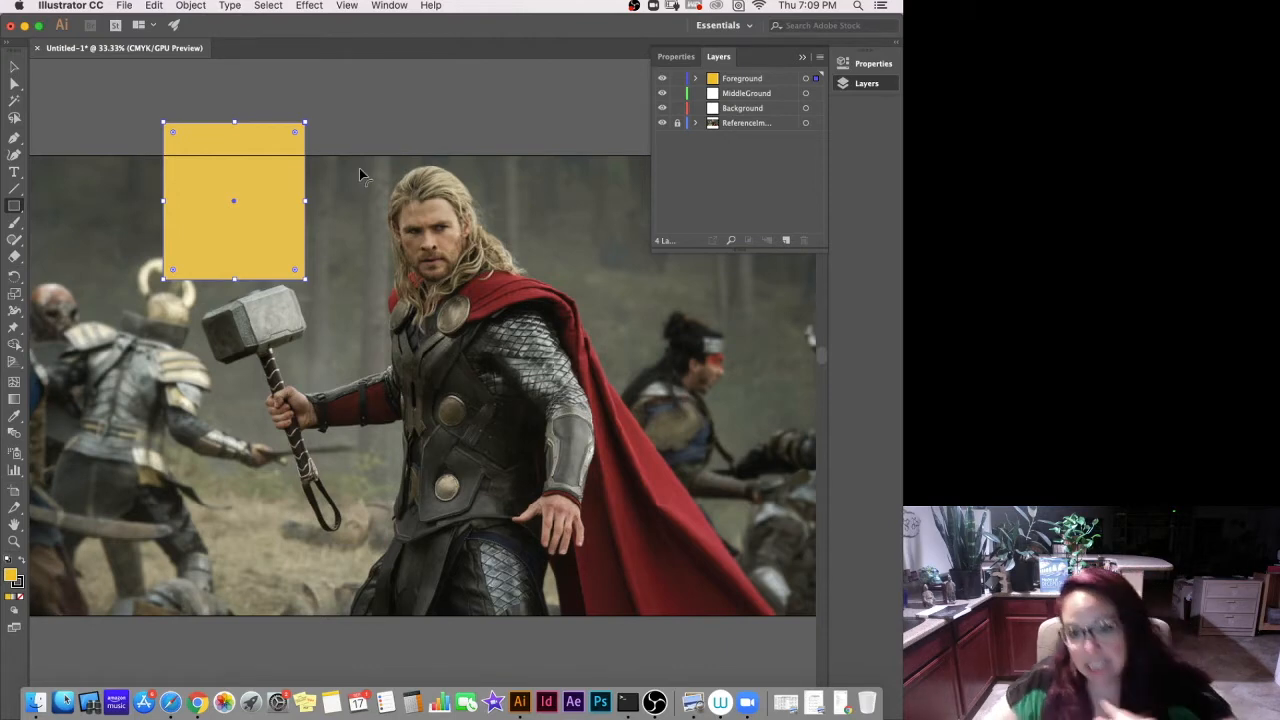
{"action": "left_click", "coordinate": [14, 67]}
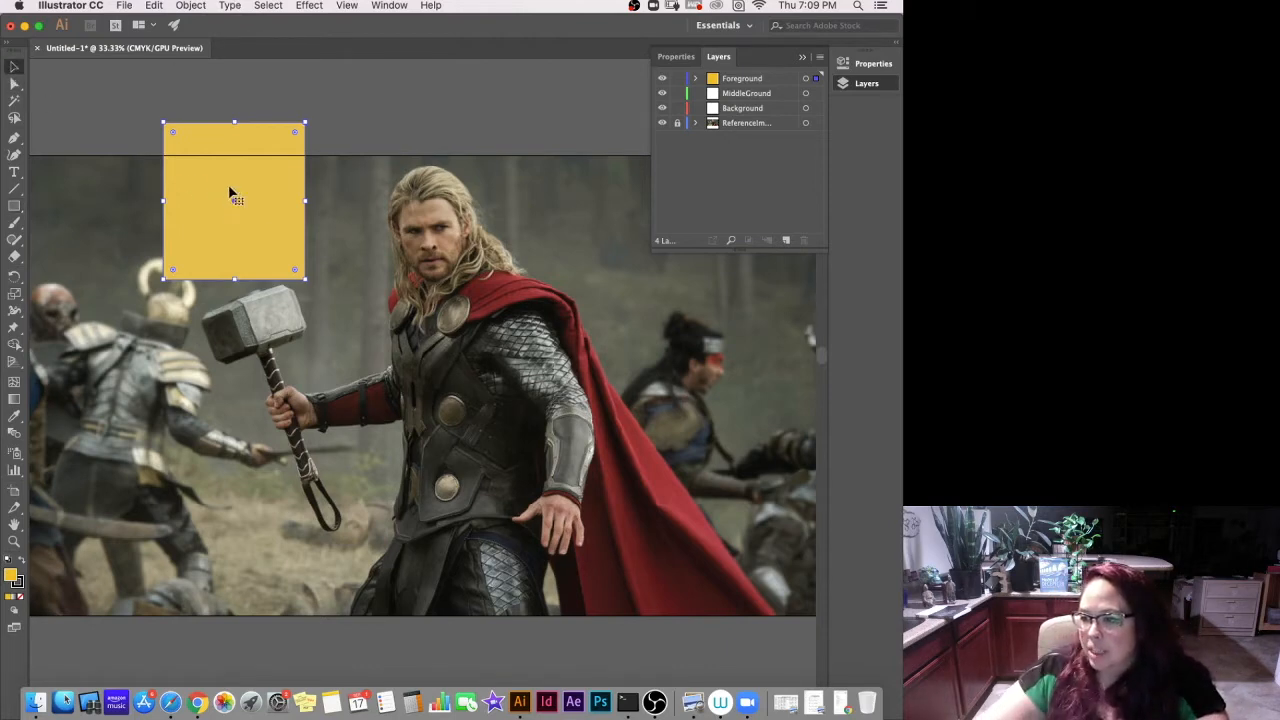
{"action": "left_click", "coordinate": [866, 64]}
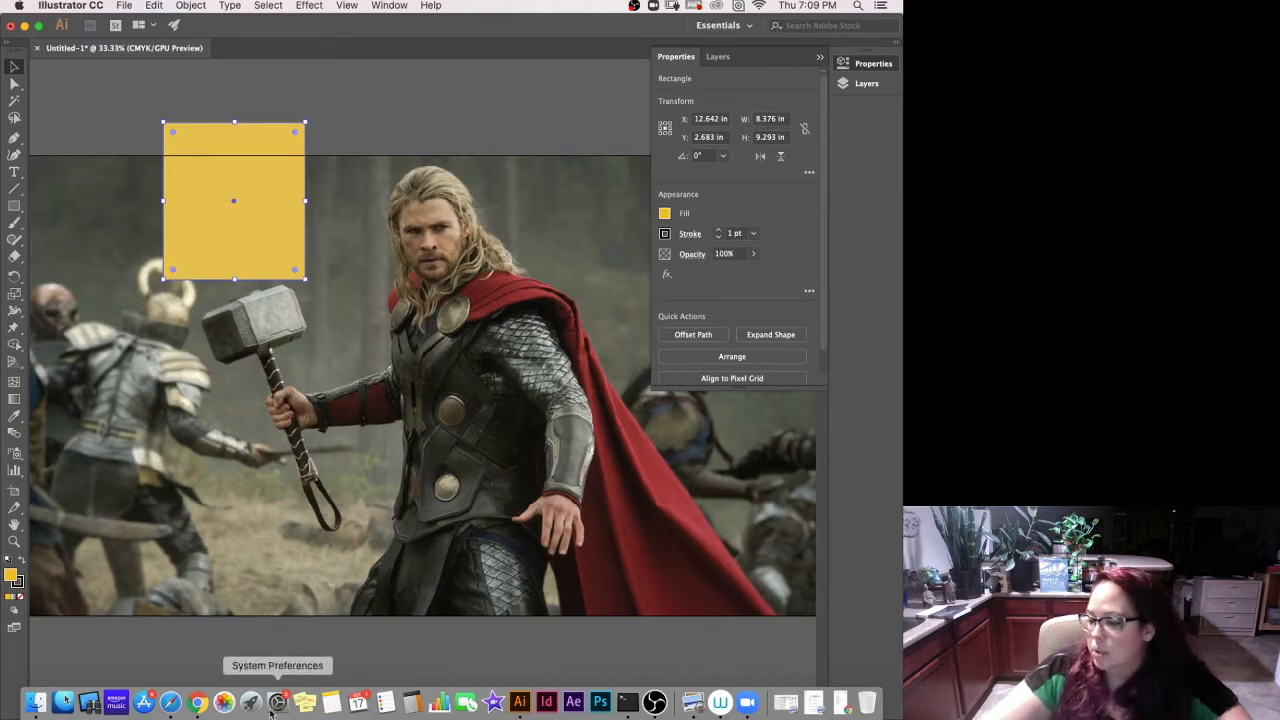
Switch to the browser, save the War Maps palette as a JPEG on the Desktop, and open then cancel its ASE download.
{"action": "left_click", "coordinate": [198, 703]}
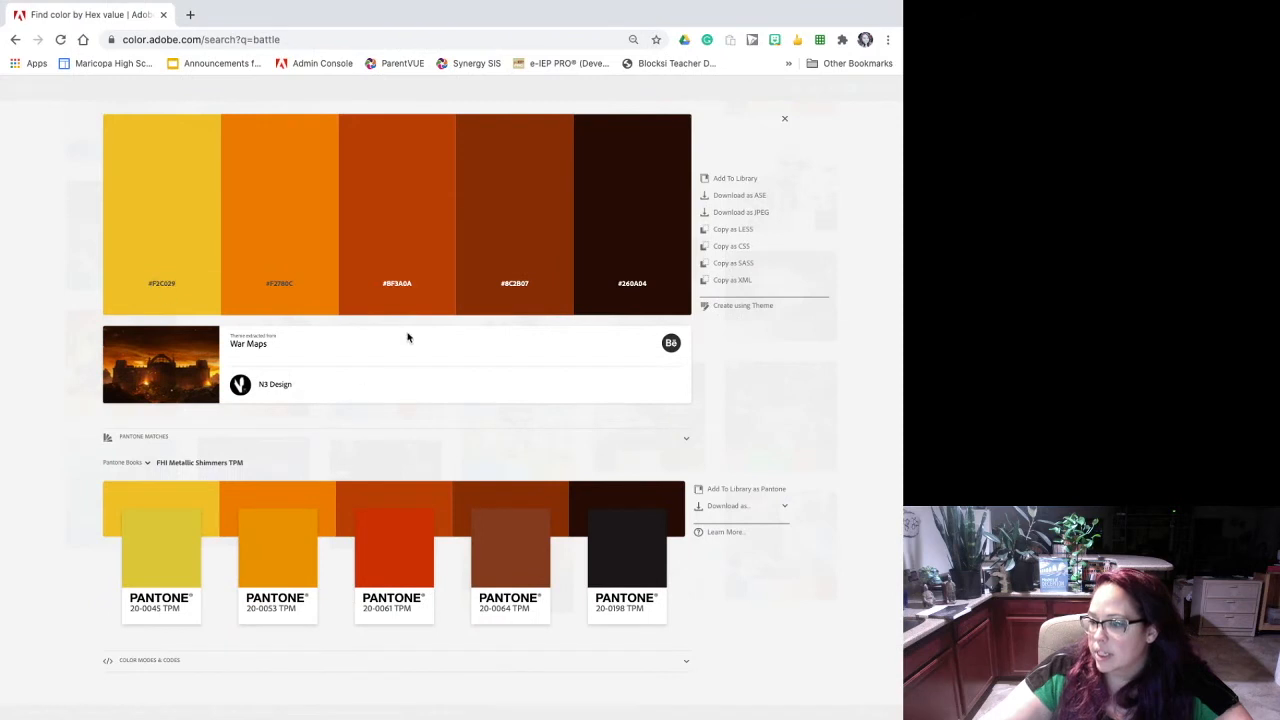
{"action": "left_click", "coordinate": [737, 213]}
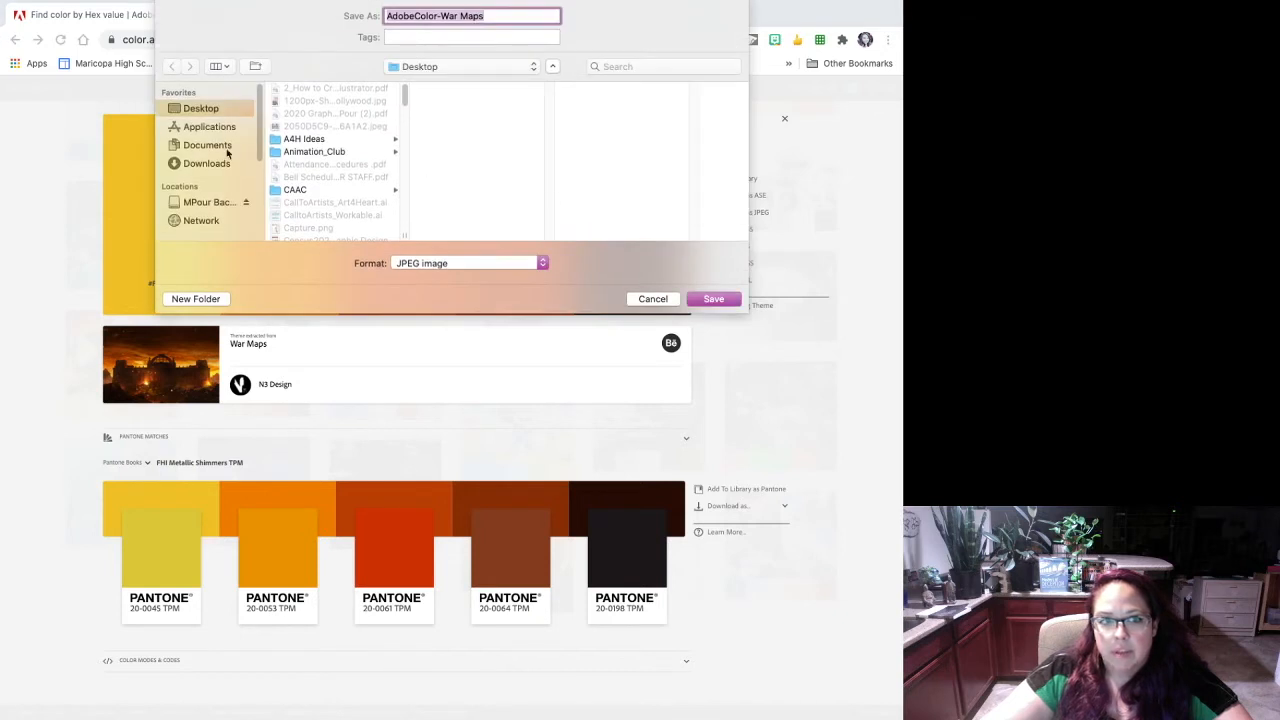
{"action": "left_click", "coordinate": [726, 305]}
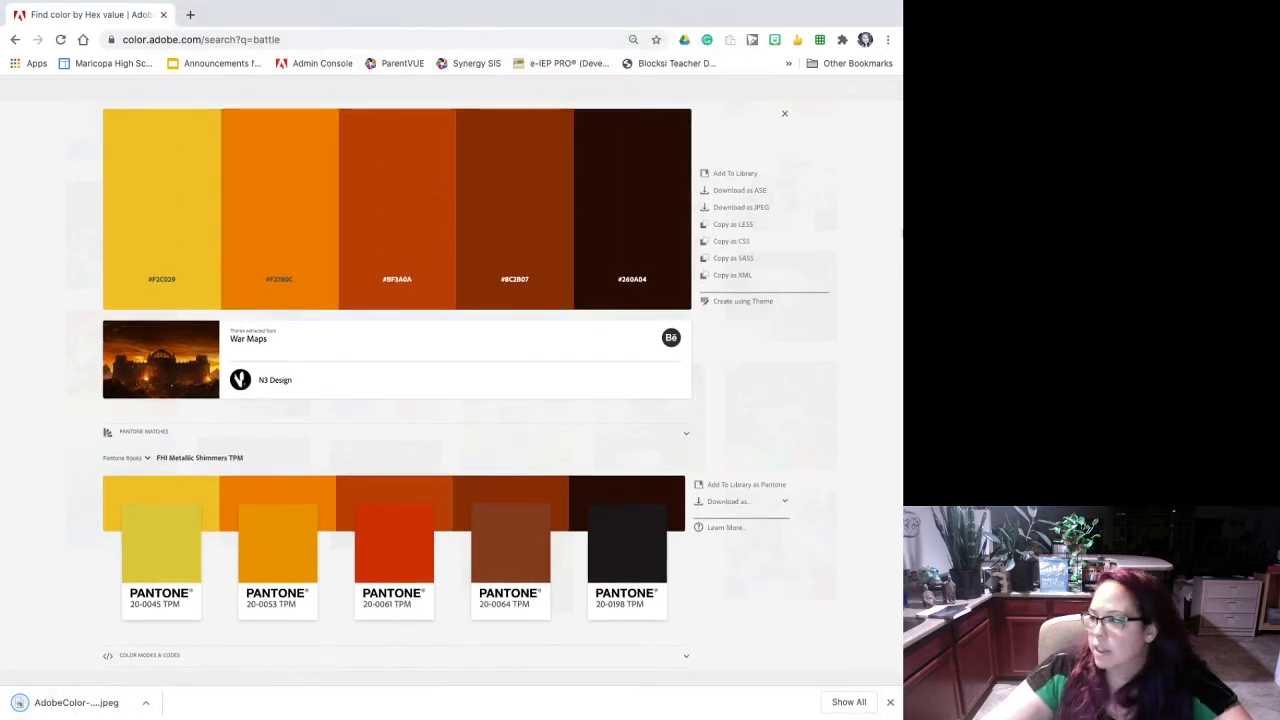
{"action": "left_click", "coordinate": [730, 191]}
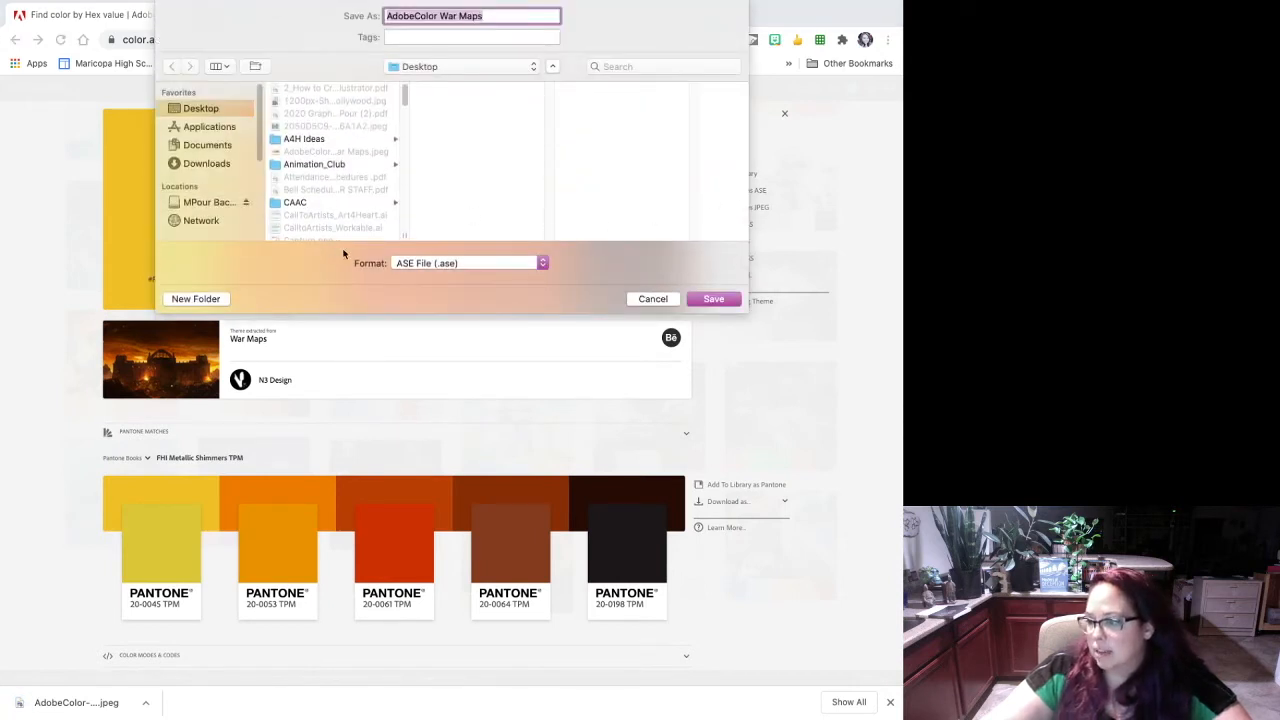
{"action": "left_click", "coordinate": [653, 299]}
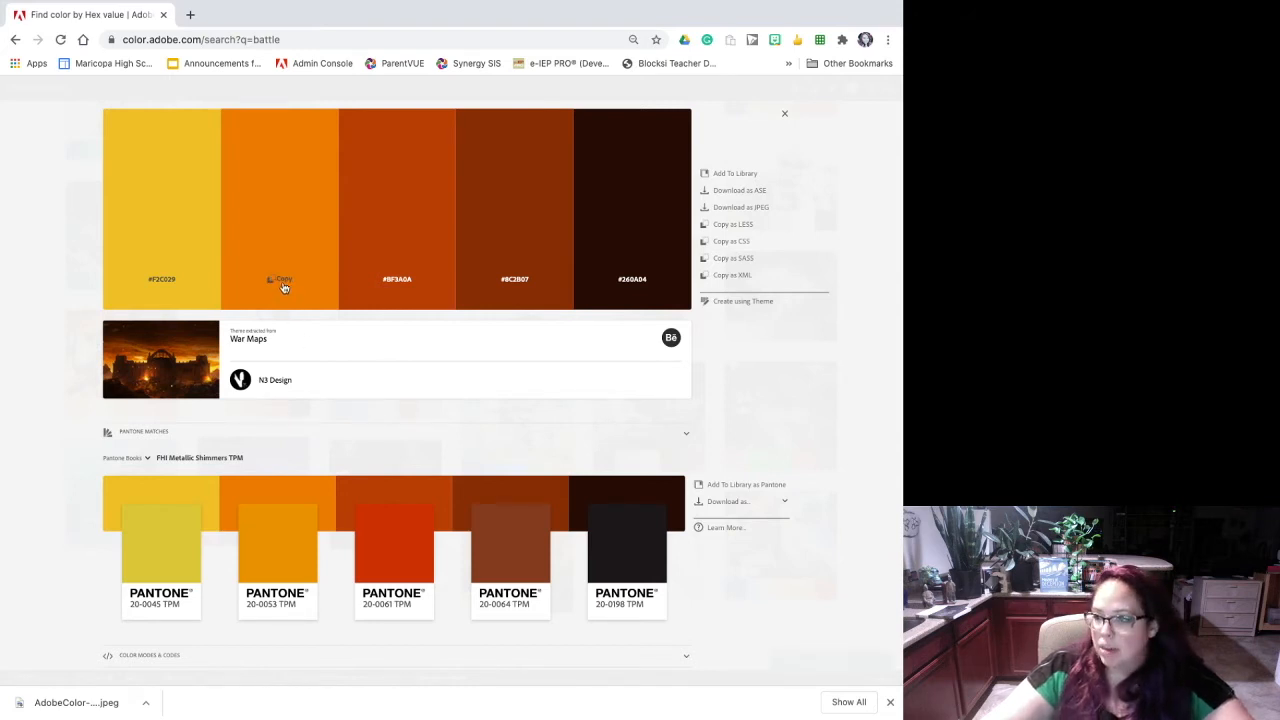
Switch back to Illustrator, draw an upright rectangle about 2.1 by 3.8 in beside the large yellow one, and fill it with #F2780C.
{"action": "mouse_move", "coordinate": [440, 716]}
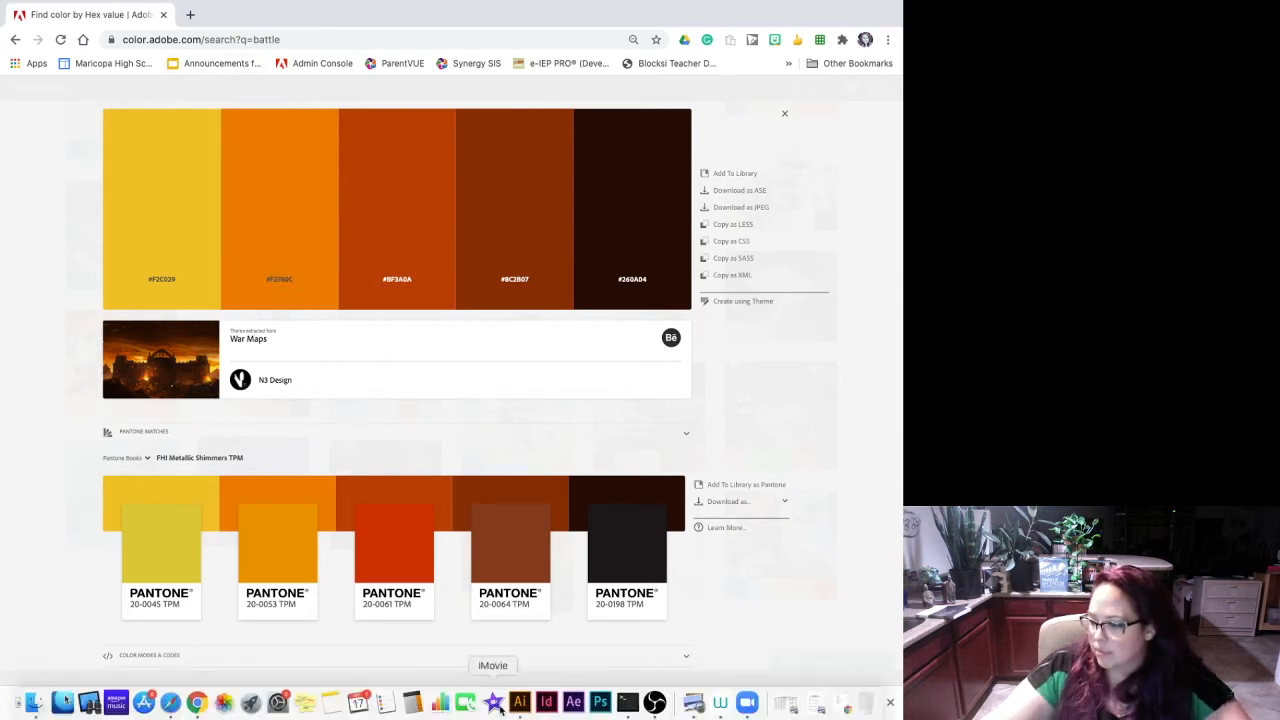
{"action": "left_click", "coordinate": [519, 702]}
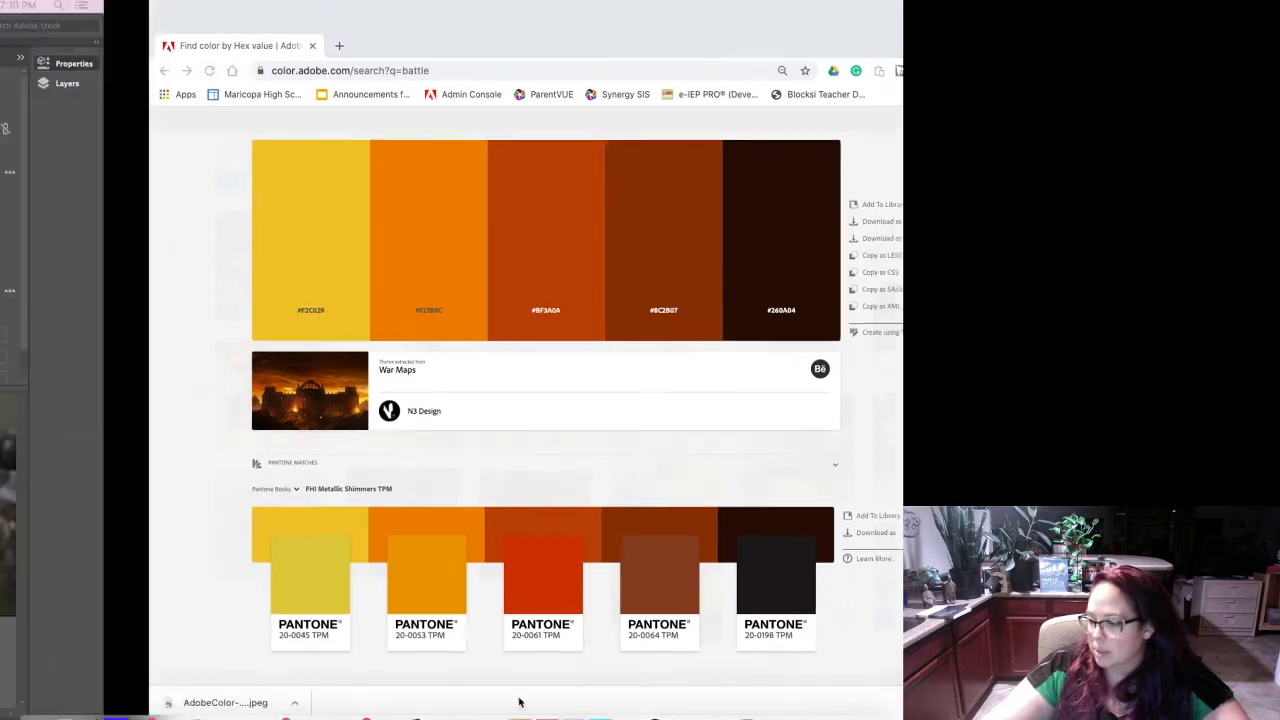
{"action": "left_click", "coordinate": [13, 206]}
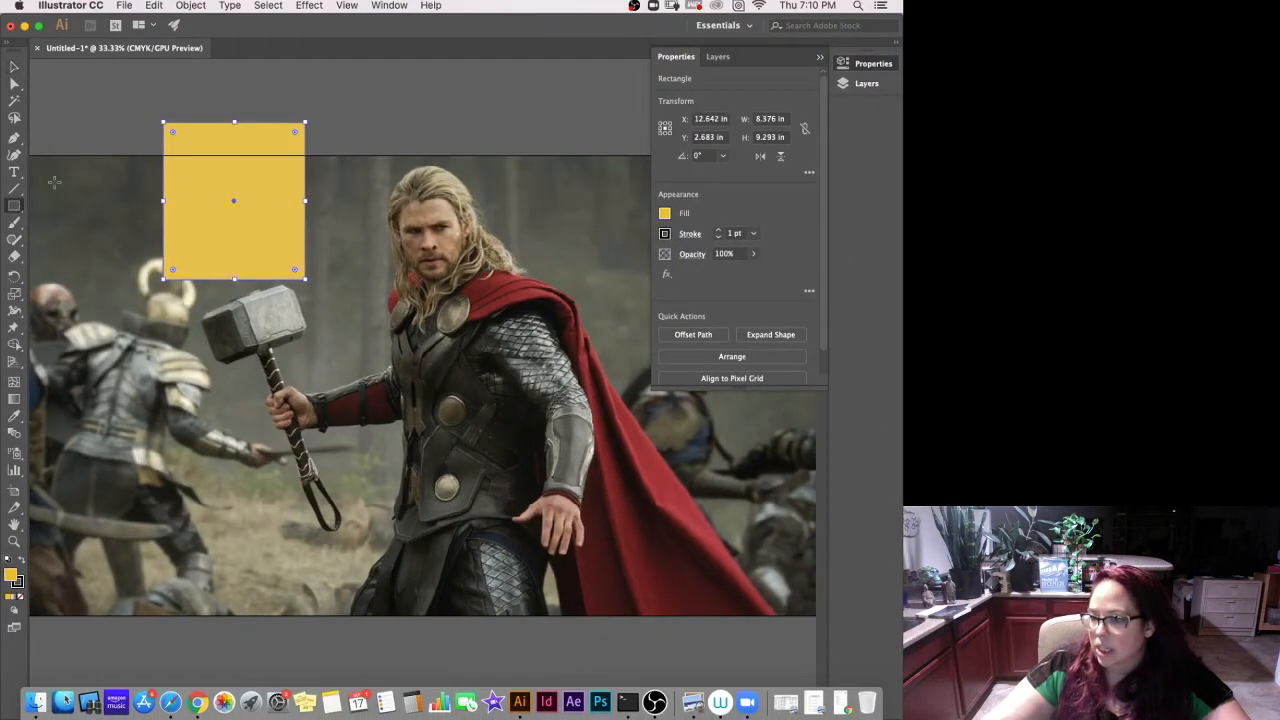
{"action": "left_click_drag", "start_coordinate": [60, 148], "coordinate": [97, 212]}
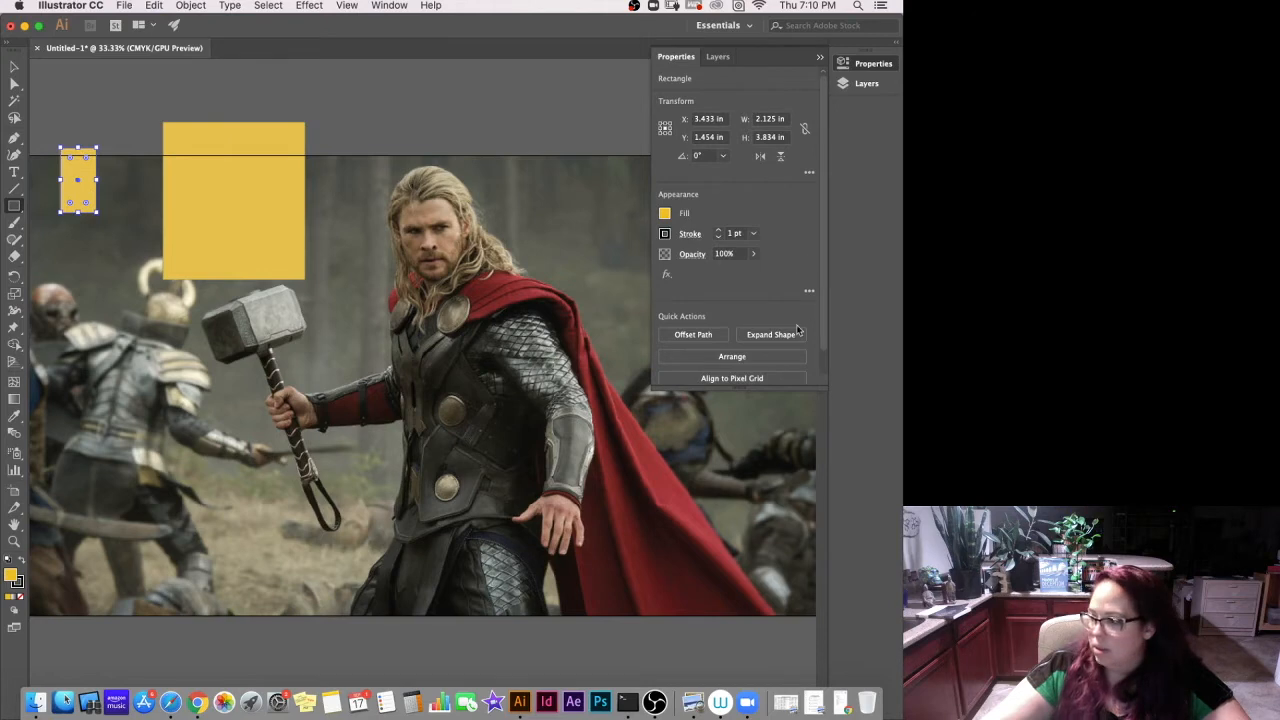
{"action": "double_click", "coordinate": [12, 577]}
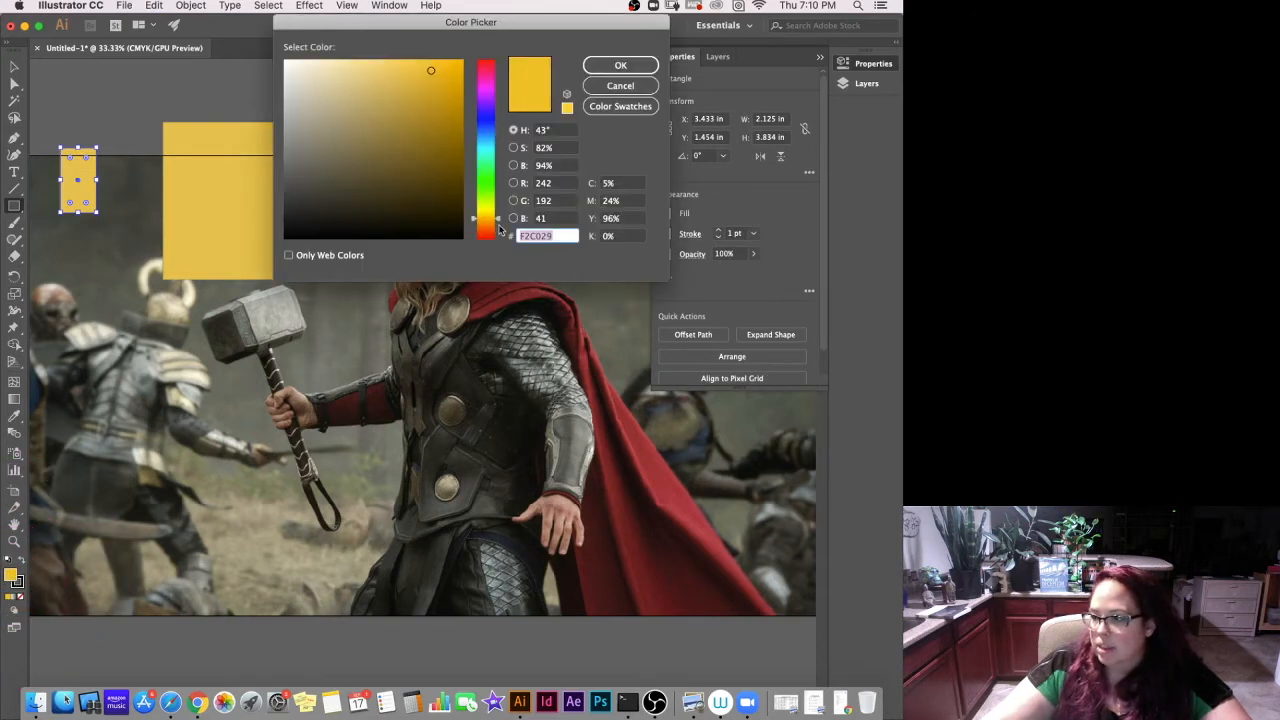
{"action": "type", "text": "F2780C"}
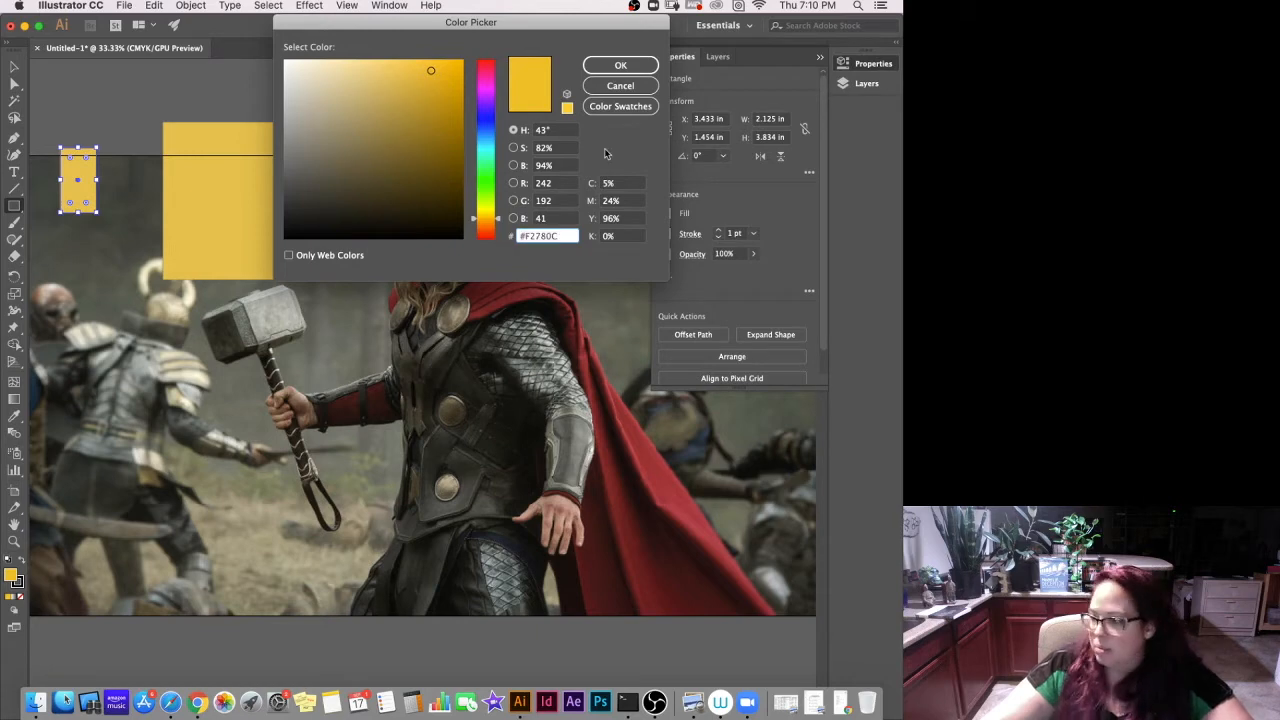
{"action": "left_click", "coordinate": [633, 68]}
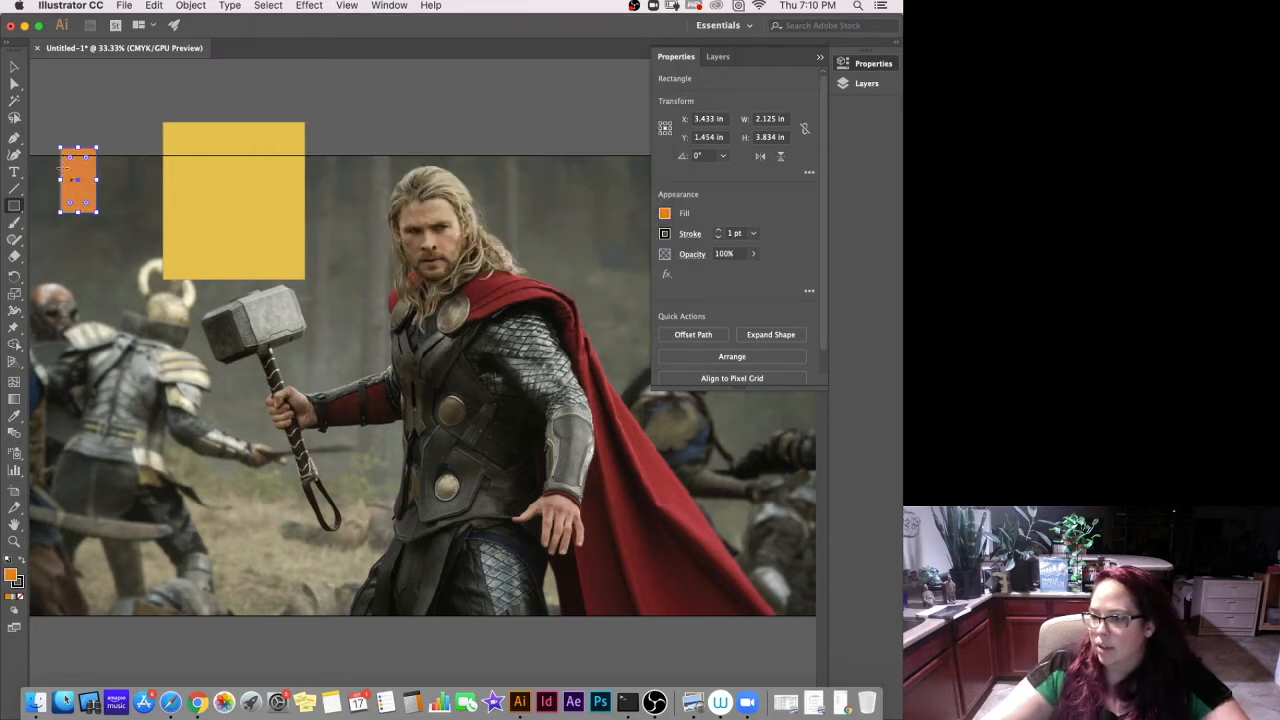
Select the large yellow rectangle and move it up and left to about X 10.7 in, Y -0.65 in, still overlapping the artboard's upper edge.
{"action": "left_click", "coordinate": [14, 66]}
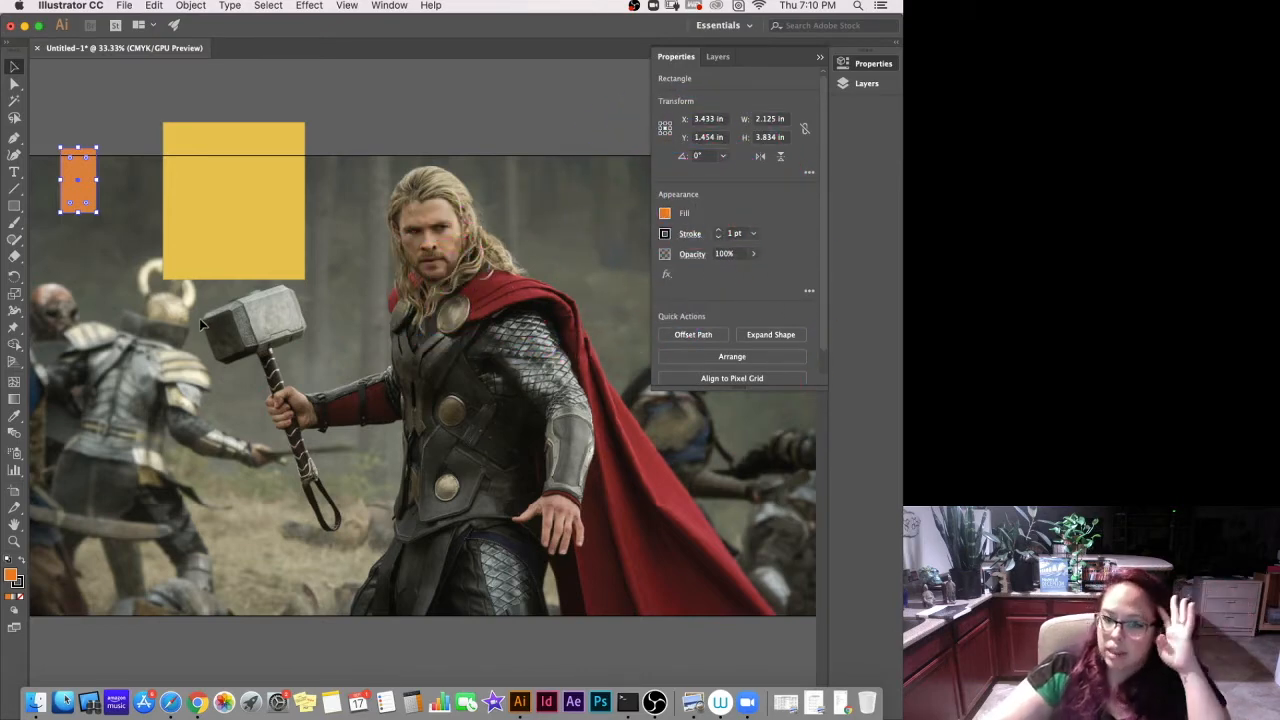
{"action": "left_click", "coordinate": [208, 272]}
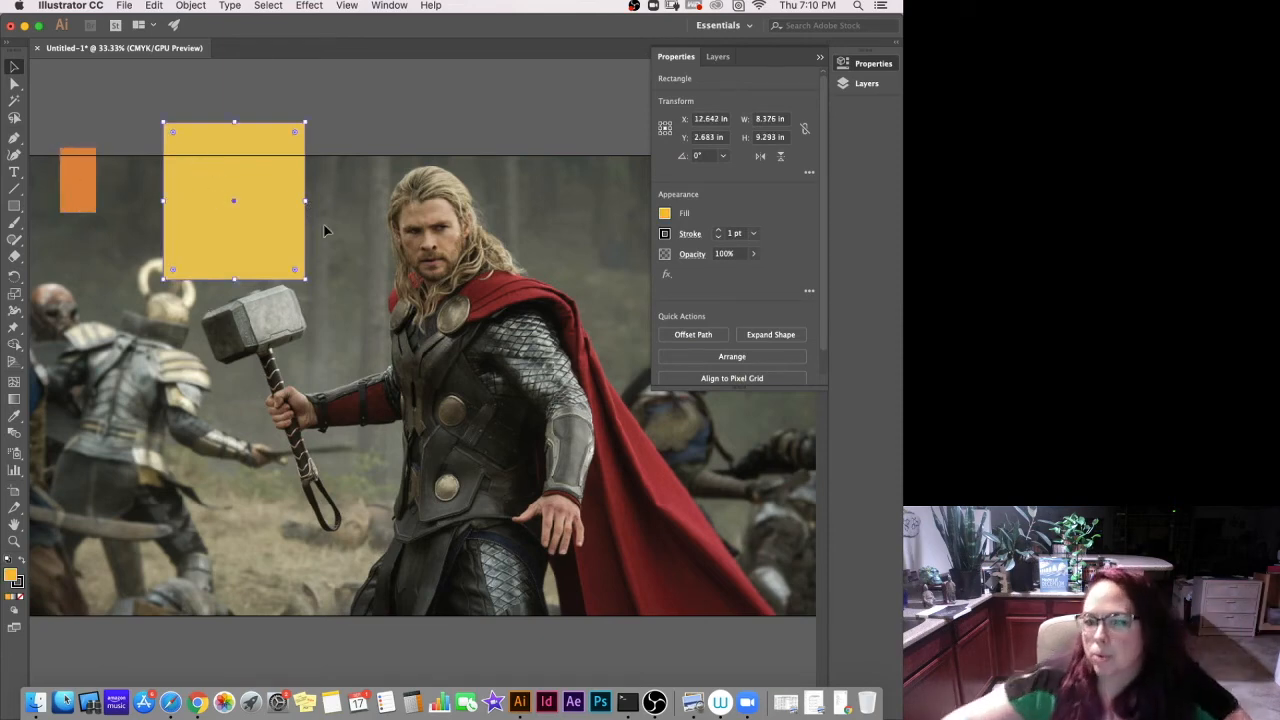
{"action": "left_click_drag", "start_coordinate": [257, 180], "coordinate": [222, 123]}
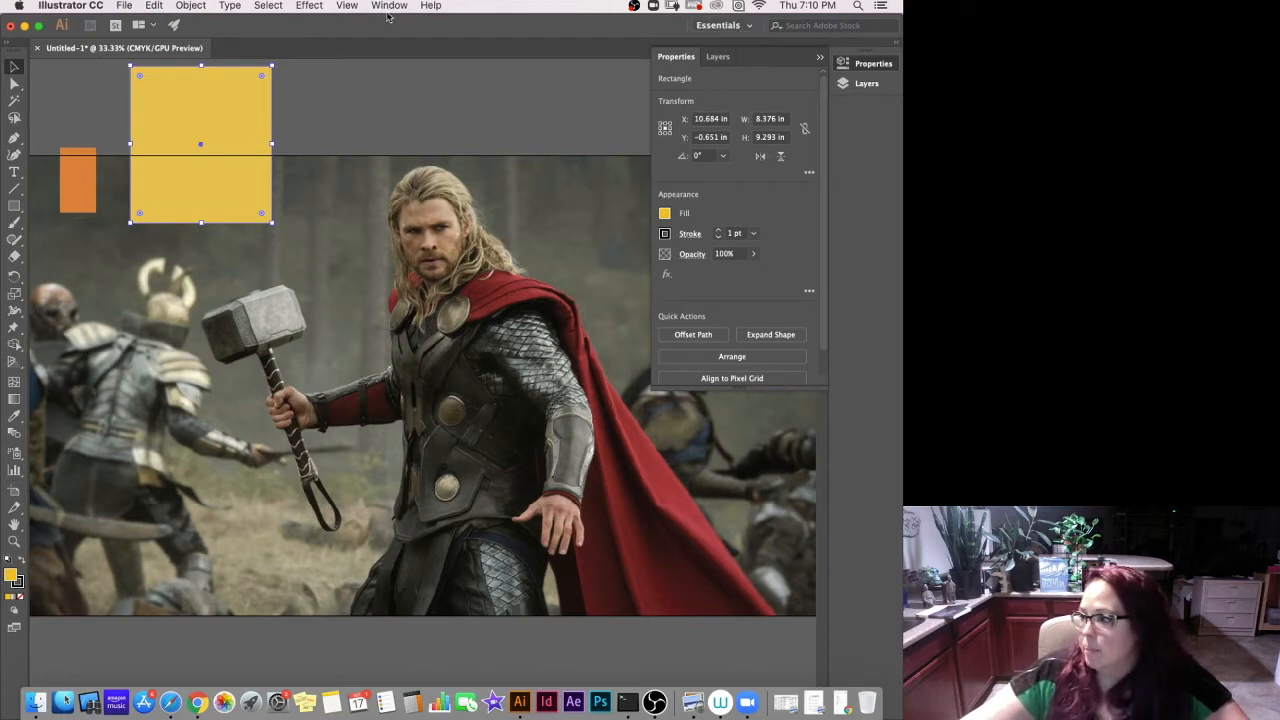
Change the workspace to Painting and dock the floating Layers panel beside Color, leaving Color and Swatches in front.
{"action": "left_click", "coordinate": [746, 30]}
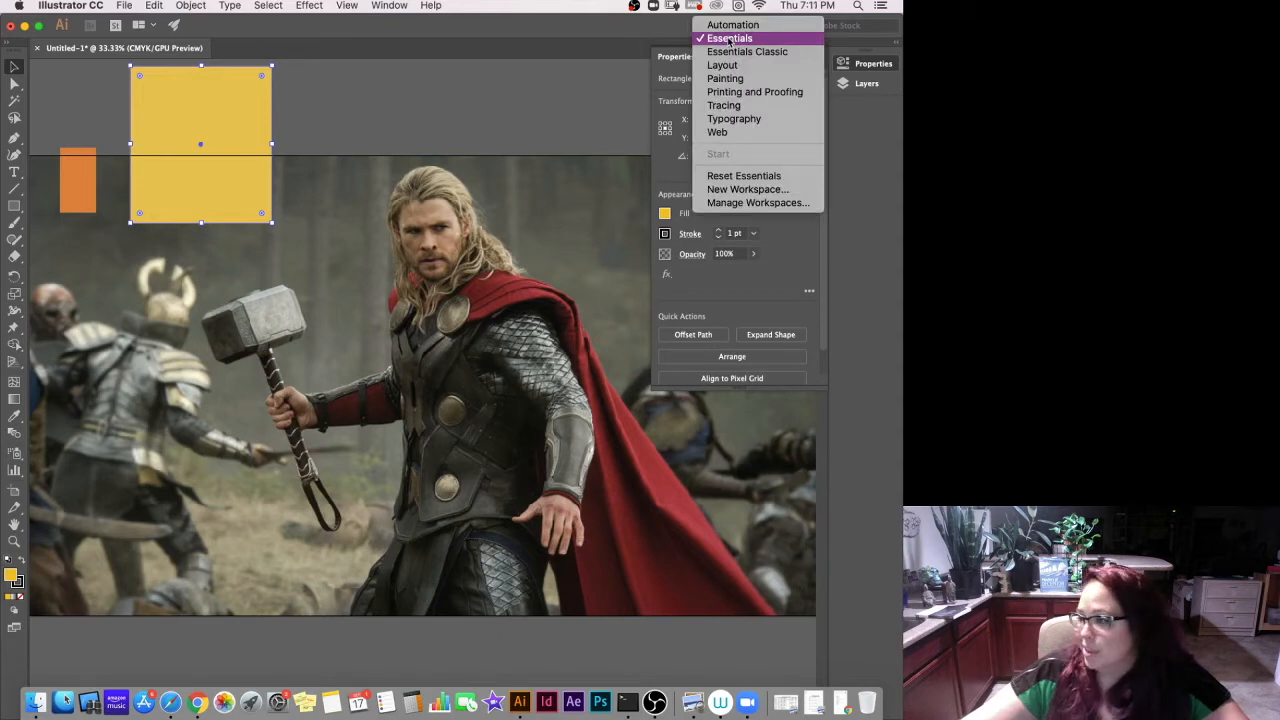
{"action": "left_click", "coordinate": [730, 79]}
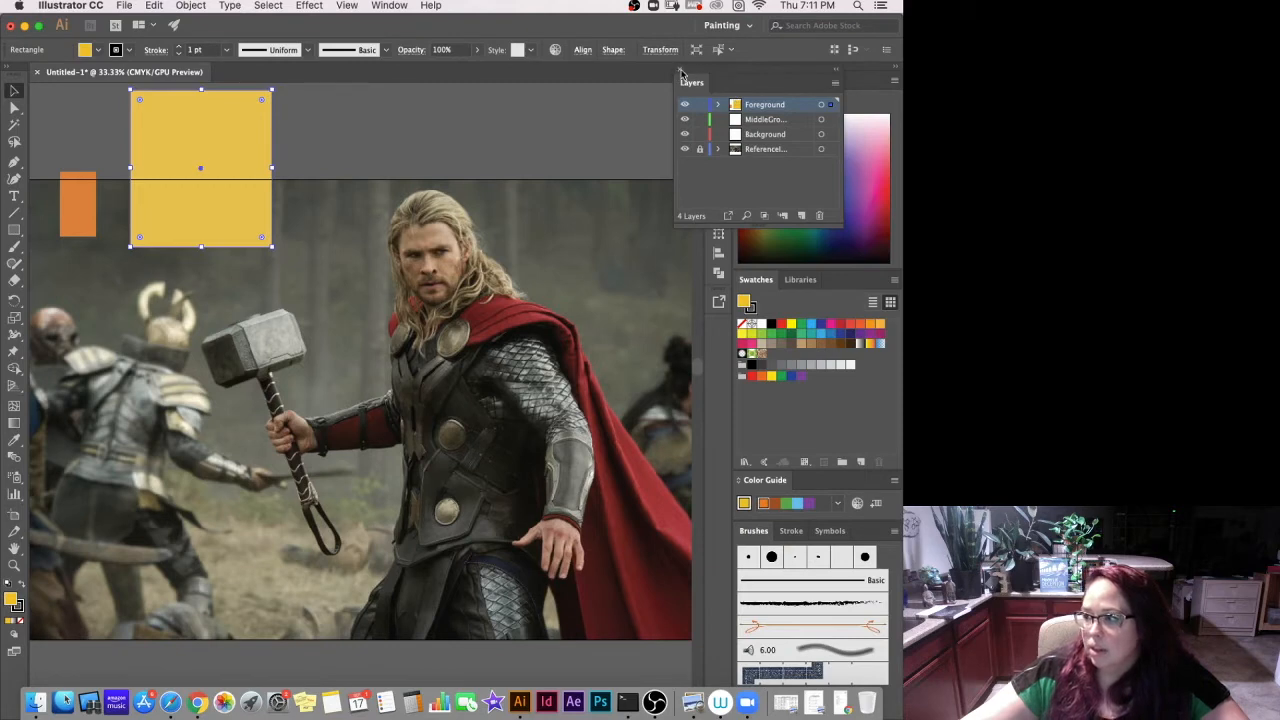
{"action": "left_click_drag", "start_coordinate": [681, 74], "coordinate": [548, 76]}
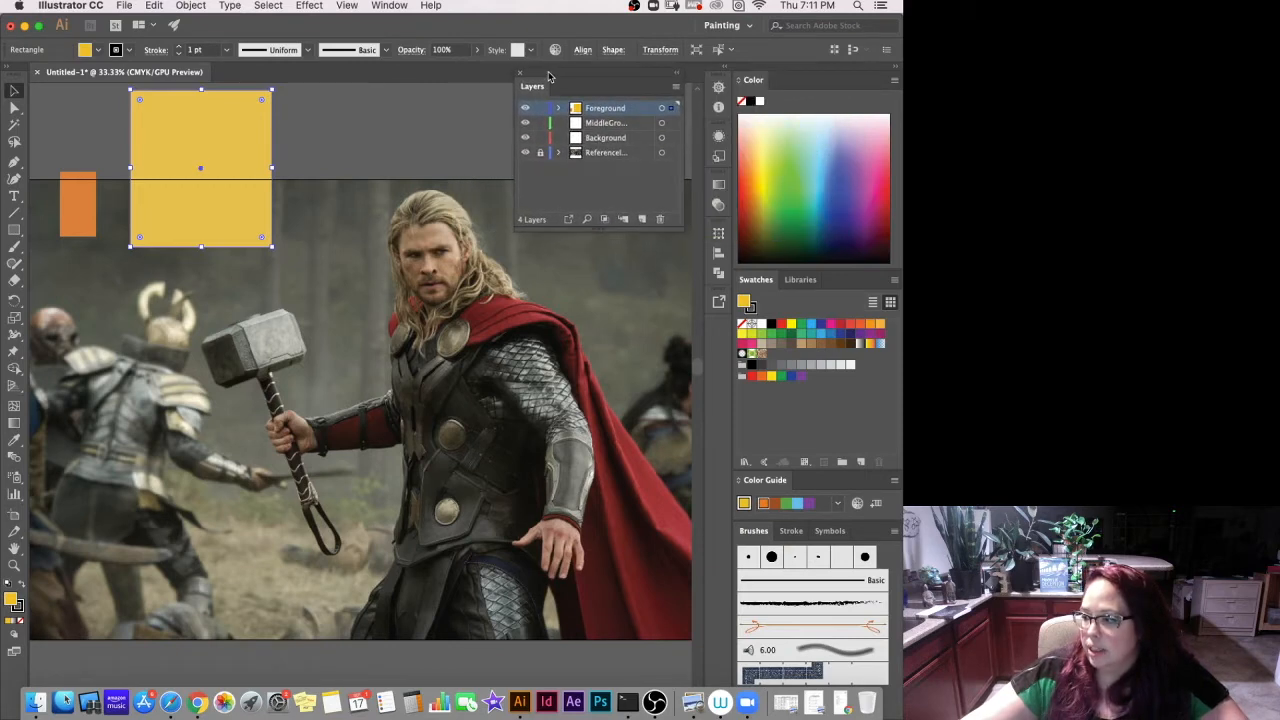
{"action": "left_click_drag", "start_coordinate": [531, 86], "coordinate": [840, 140]}
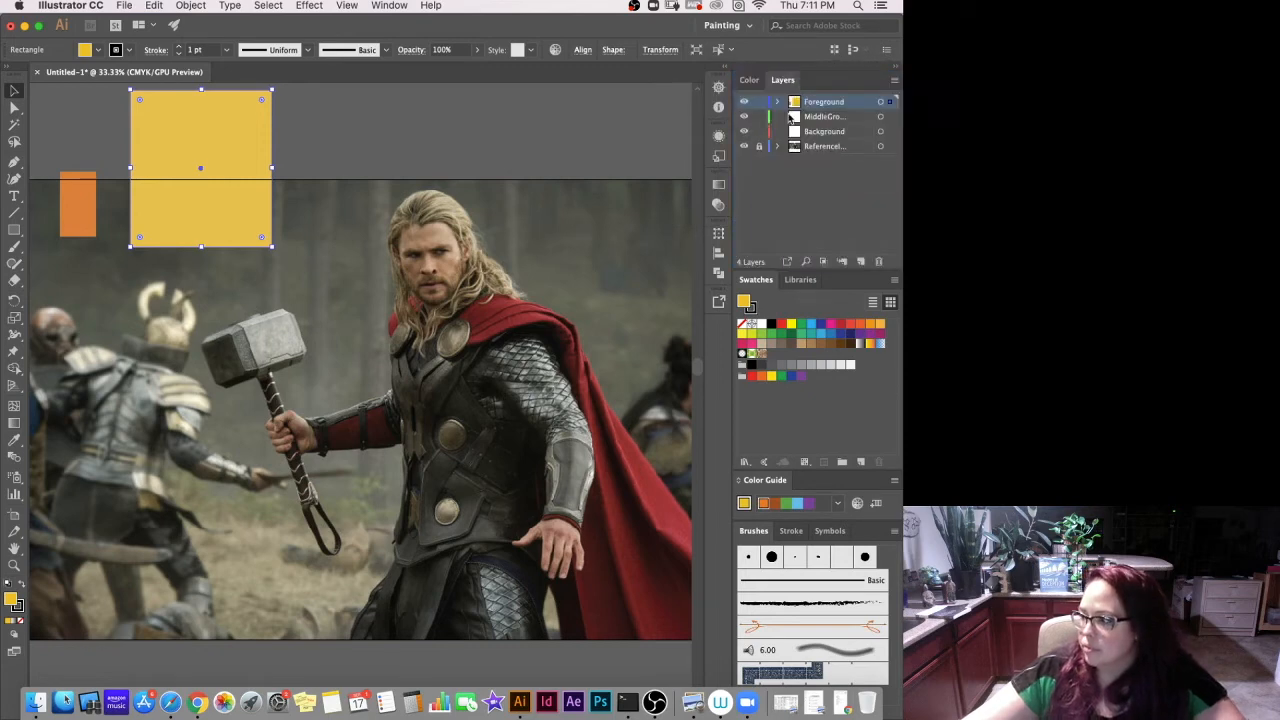
{"action": "left_click", "coordinate": [755, 80]}
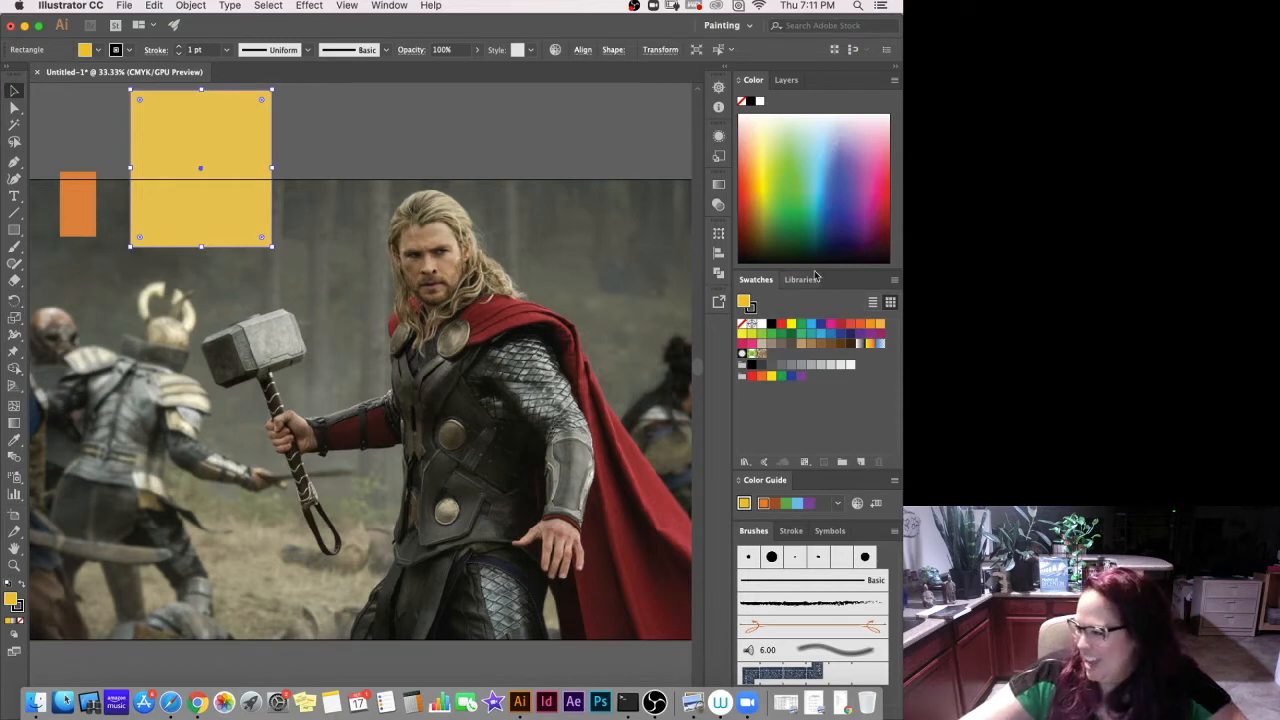
{"action": "left_click", "coordinate": [759, 291]}
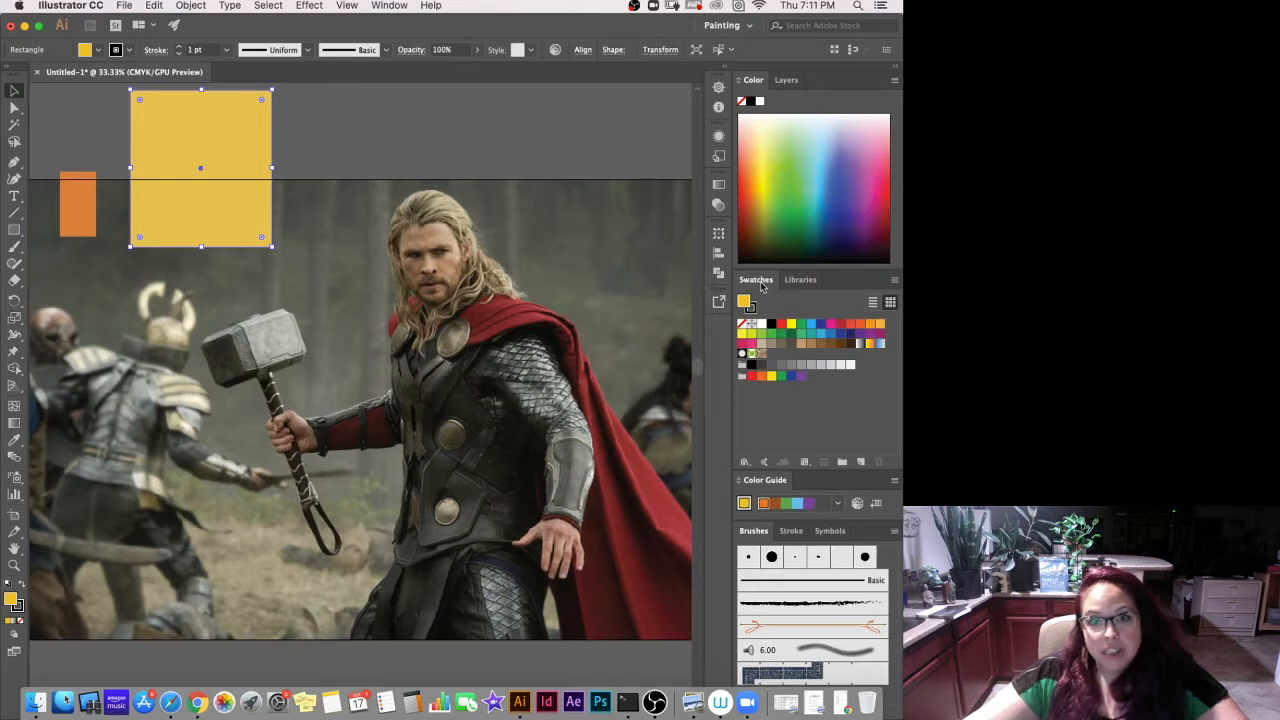
Deselect everything and save the yellow fill as a global CMYK process swatch named C=5 M=24 Y=96 K=0, also adding it to the library.
{"action": "key", "text": "super+shift+a"}
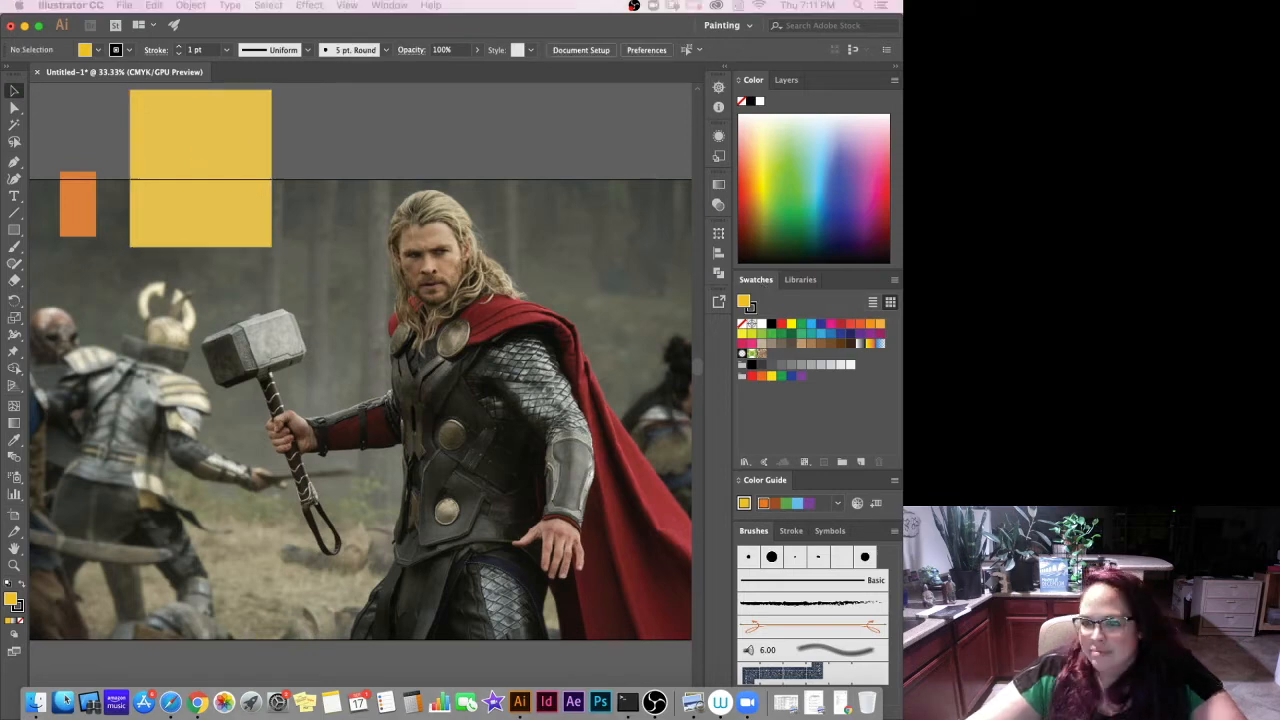
{"action": "left_click", "coordinate": [857, 462]}
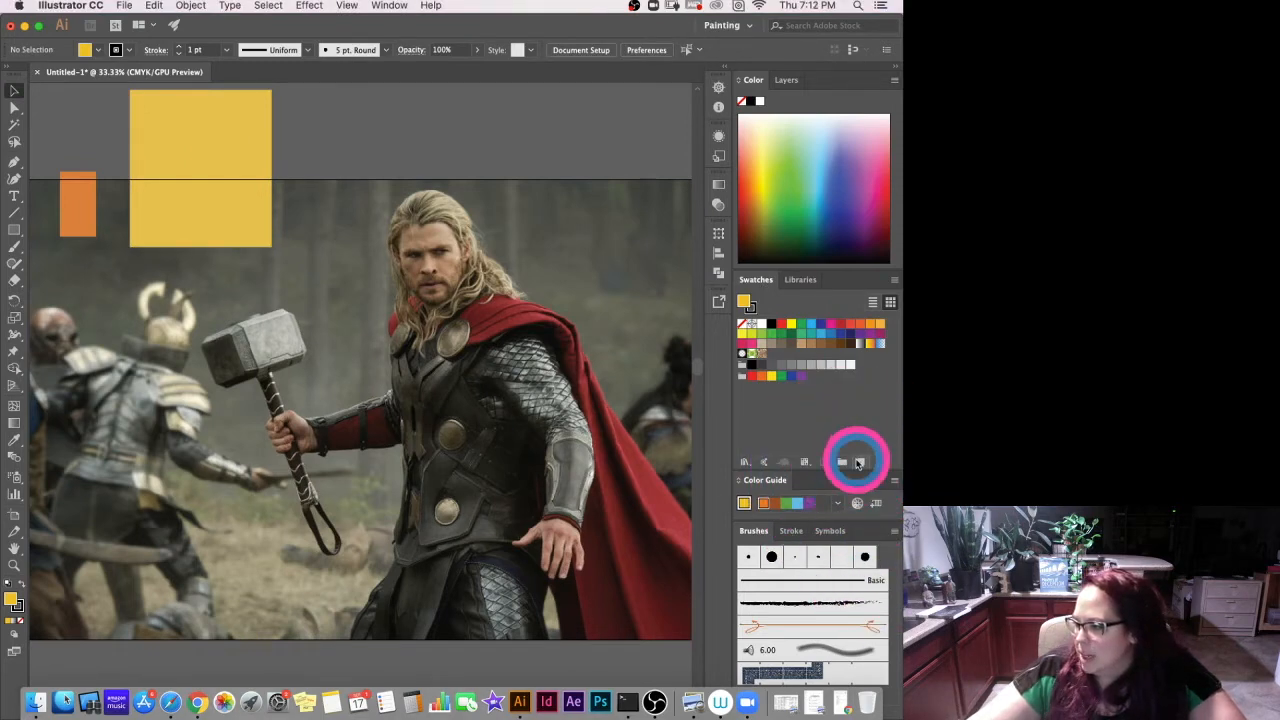
{"action": "left_click", "coordinate": [861, 465]}
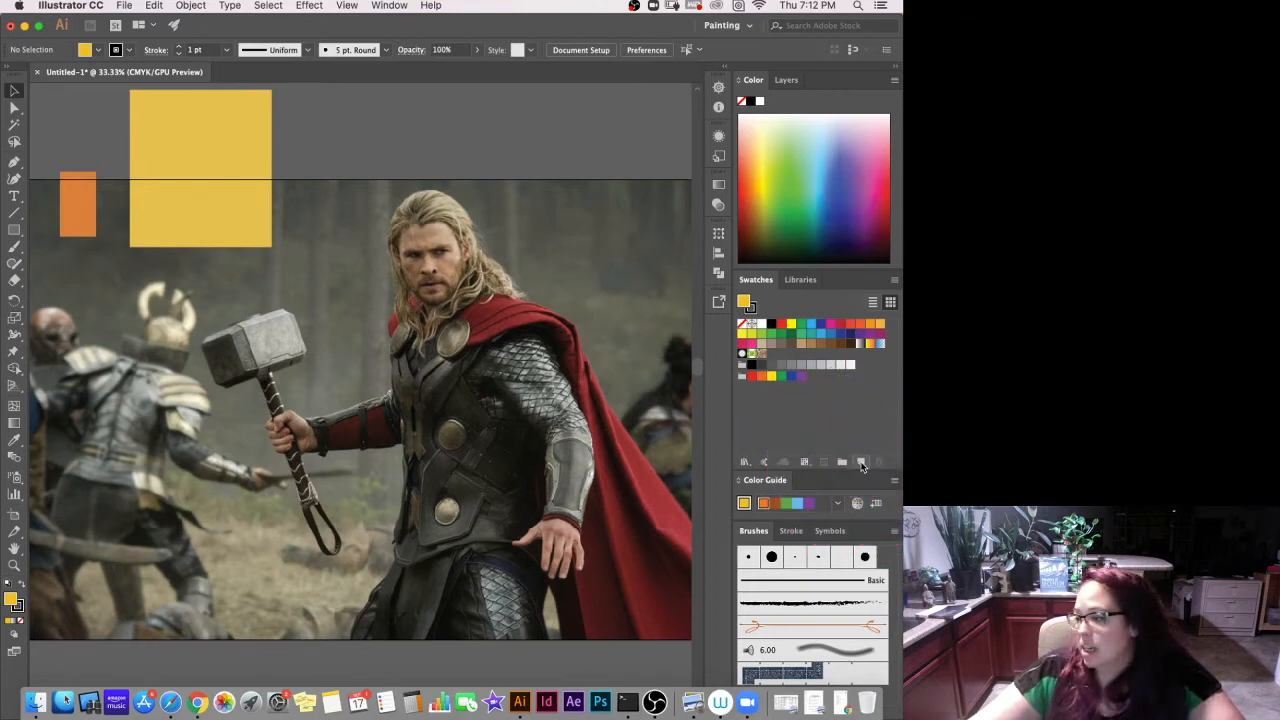
{"action": "left_click", "coordinate": [862, 466]}
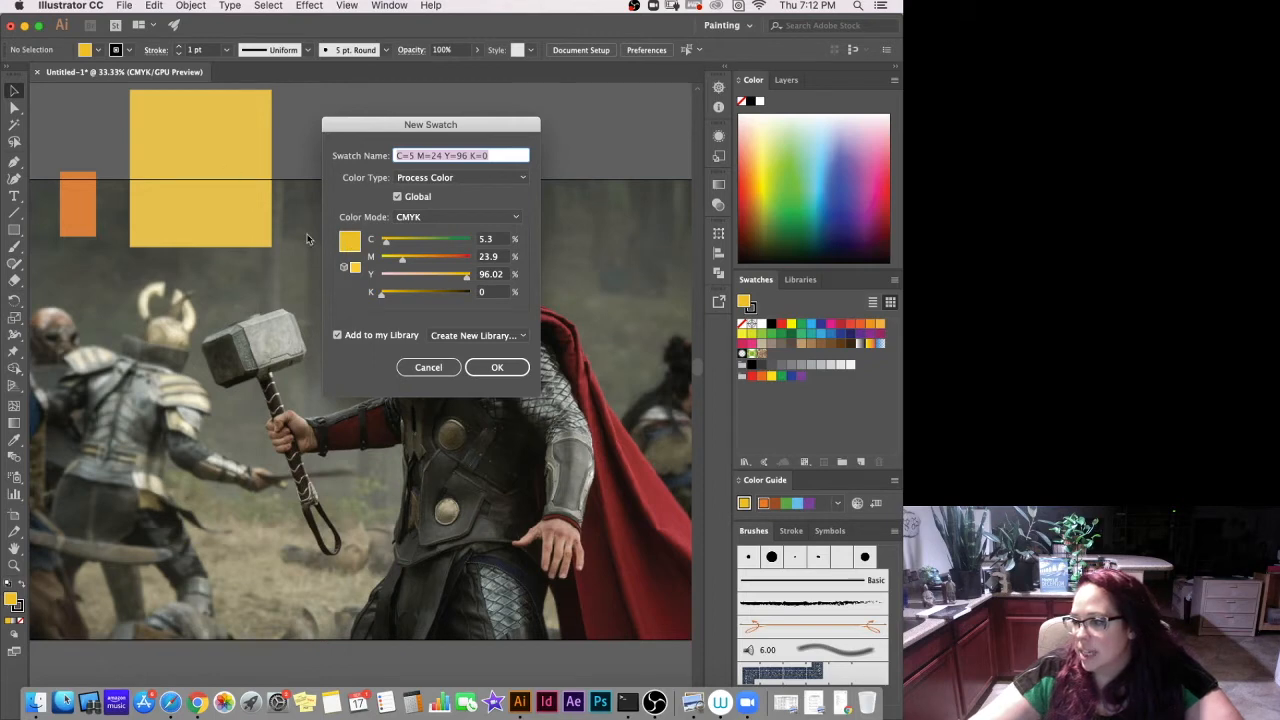
{"action": "left_click", "coordinate": [500, 376]}
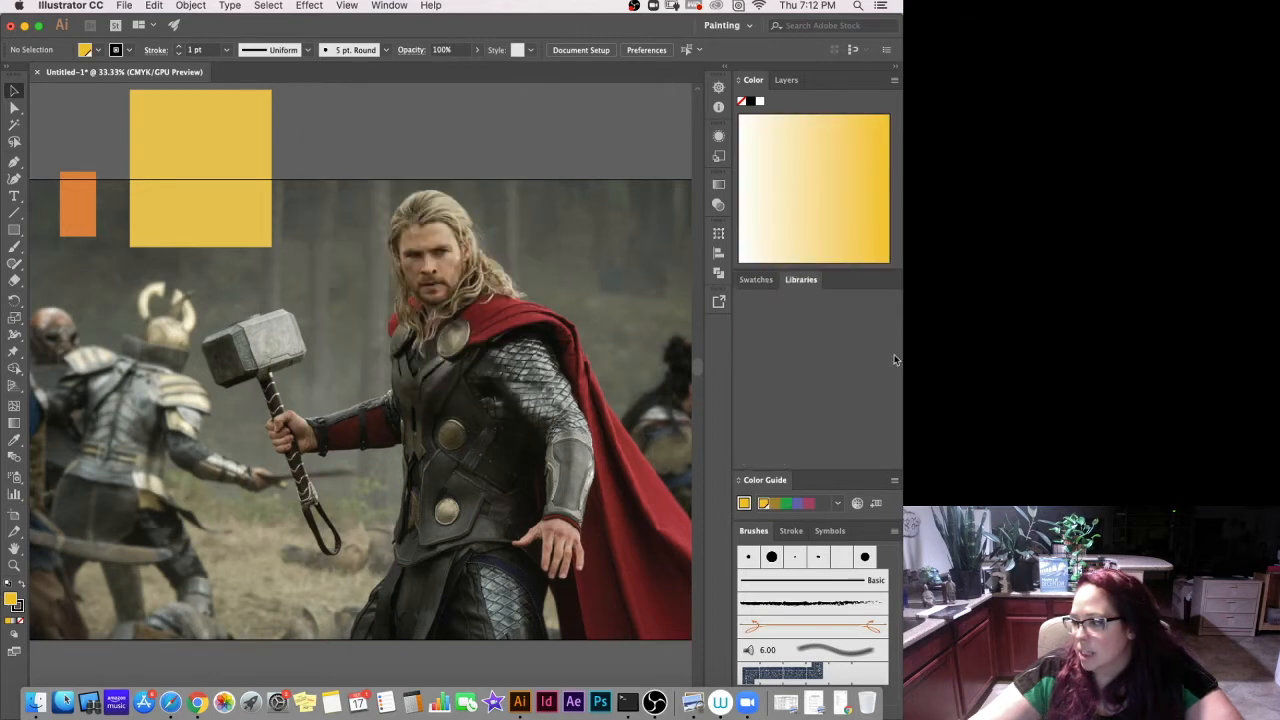
{"action": "left_click", "coordinate": [761, 286]}
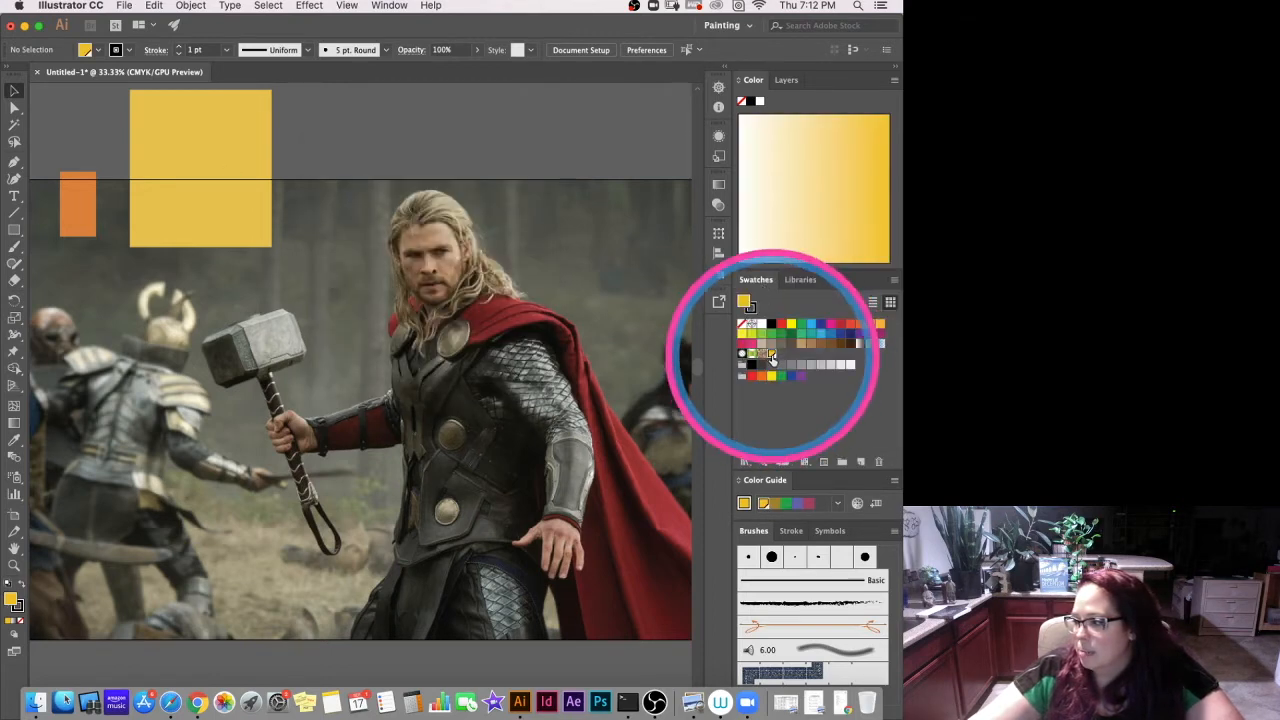
Save the small orange rectangle's fill as a new swatch and apply the saved yellow swatch to that rectangle.
{"action": "left_click", "coordinate": [78, 208]}
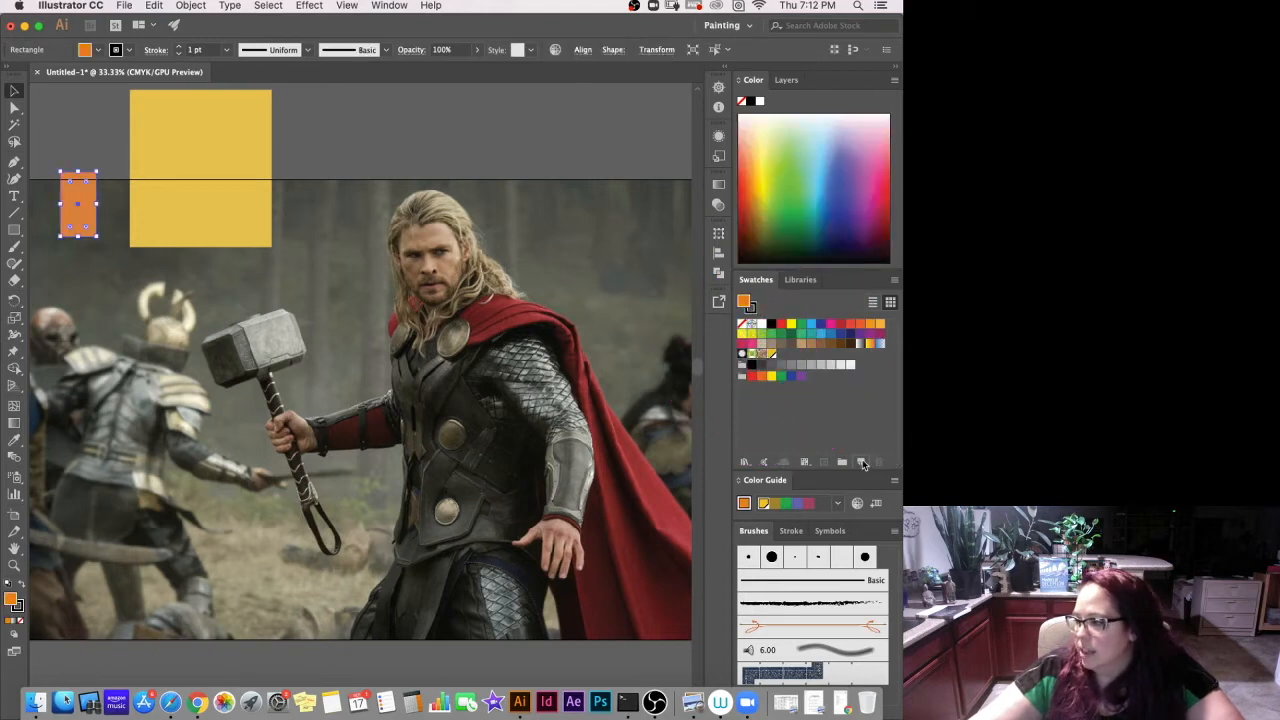
{"action": "left_click", "coordinate": [861, 462]}
{"action": "left_click", "coordinate": [492, 368]}
{"action": "left_click", "coordinate": [756, 279]}
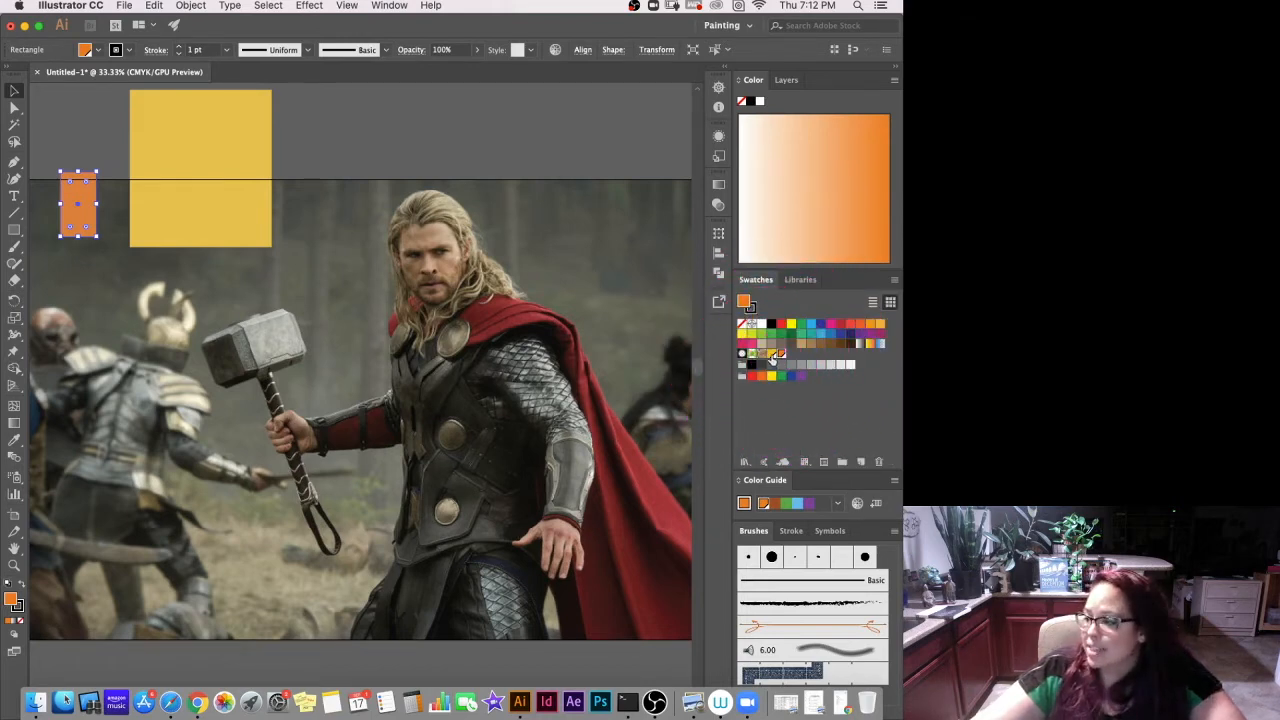
{"action": "left_click", "coordinate": [773, 355]}
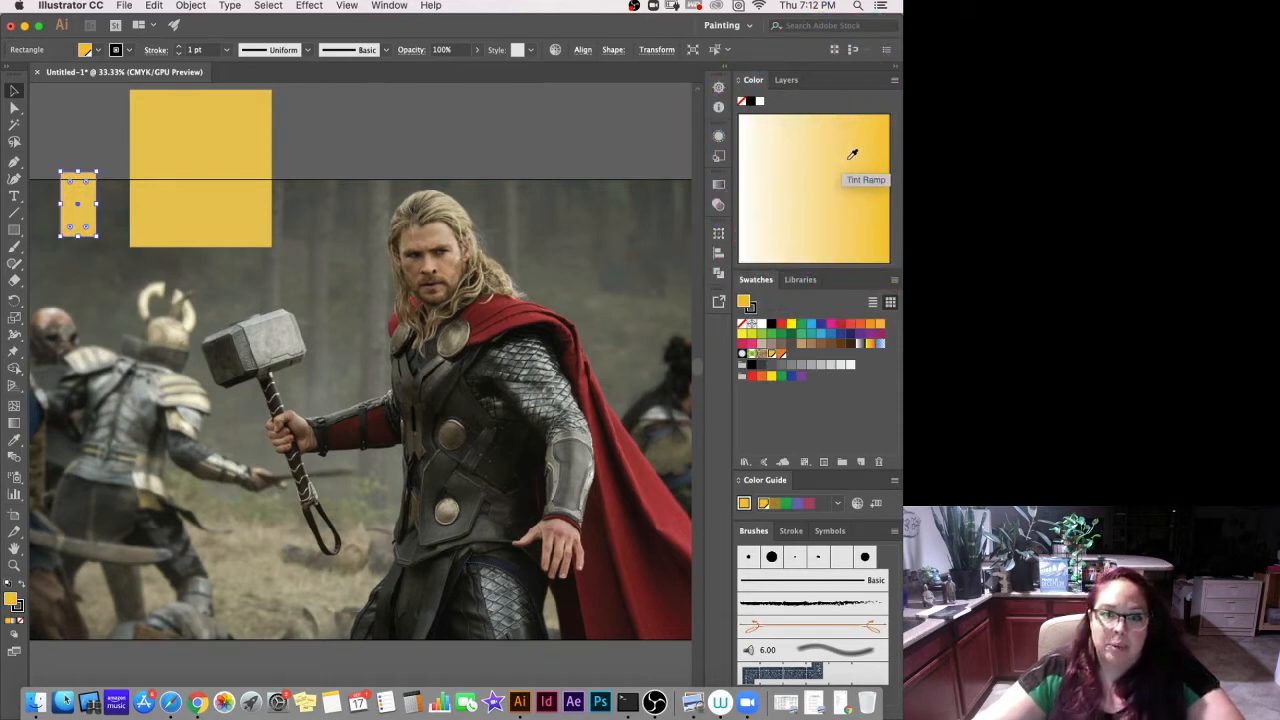
Try a very light tint of the yellow swatch on the small rectangle and return its fill to full-strength yellow.
{"action": "left_click_drag", "start_coordinate": [863, 134], "coordinate": [750, 142]}
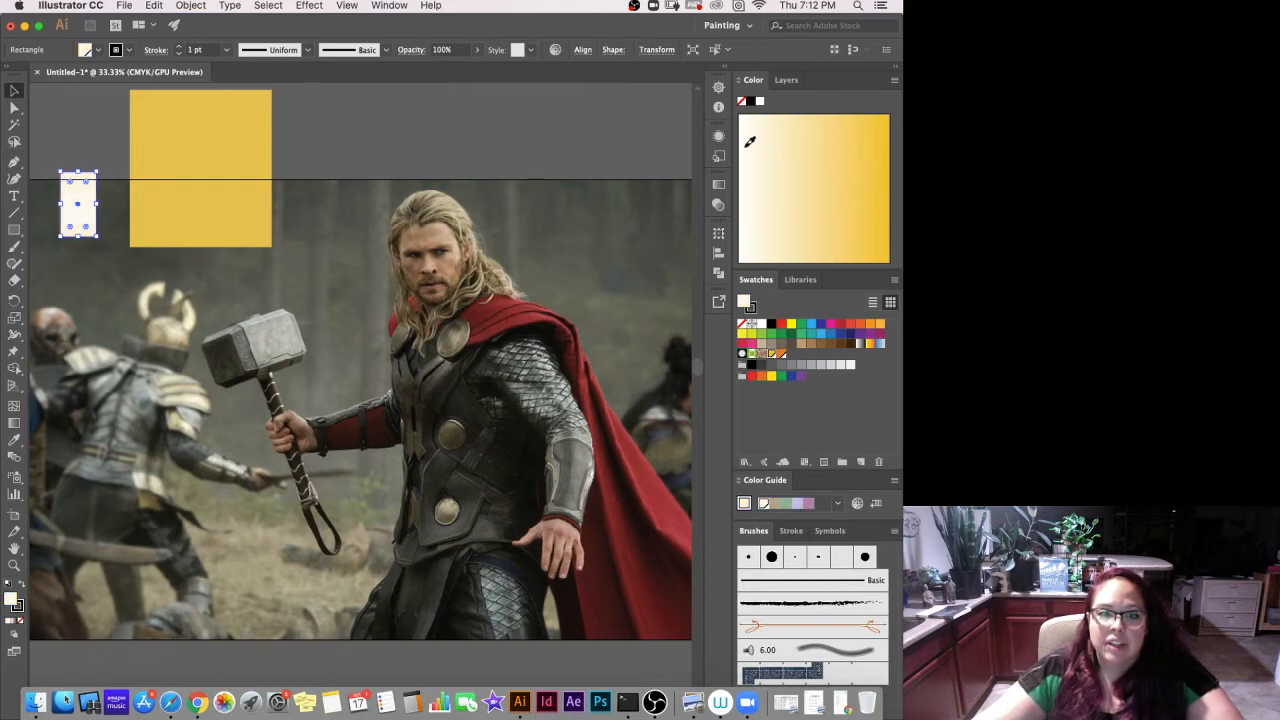
{"action": "left_click", "coordinate": [887, 140]}
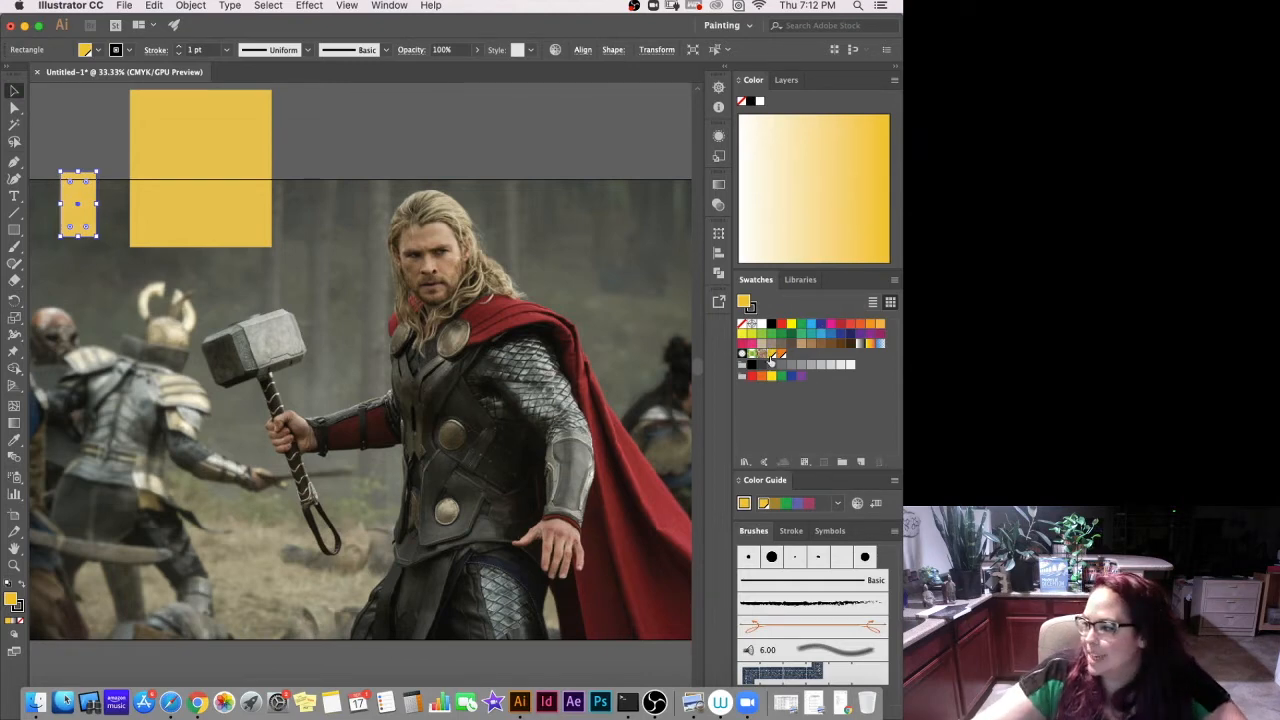
{"action": "left_click", "coordinate": [777, 354]}
{"action": "left_click", "coordinate": [773, 355]}
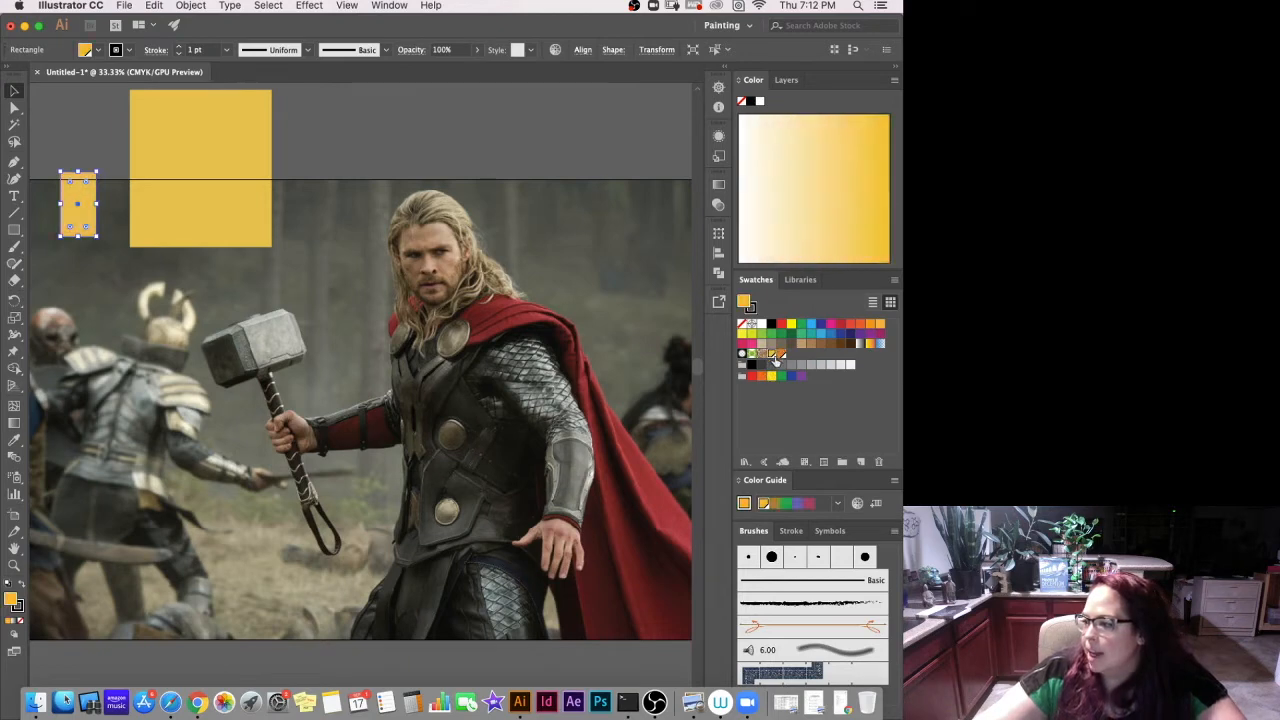
Select the large yellow rectangle and copy the third War Maps colour's hex code, #BF3A0A, from Adobe Color in Chrome.
{"action": "left_click", "coordinate": [235, 150]}
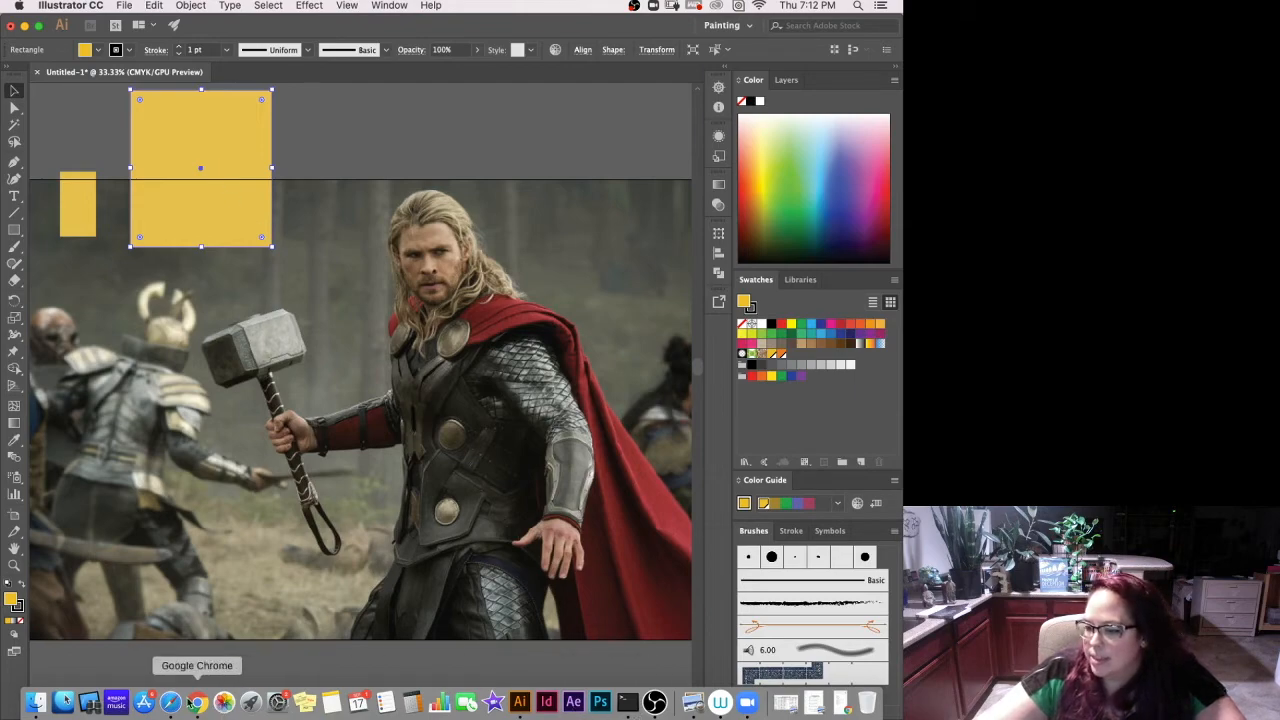
{"action": "left_click", "coordinate": [198, 706]}
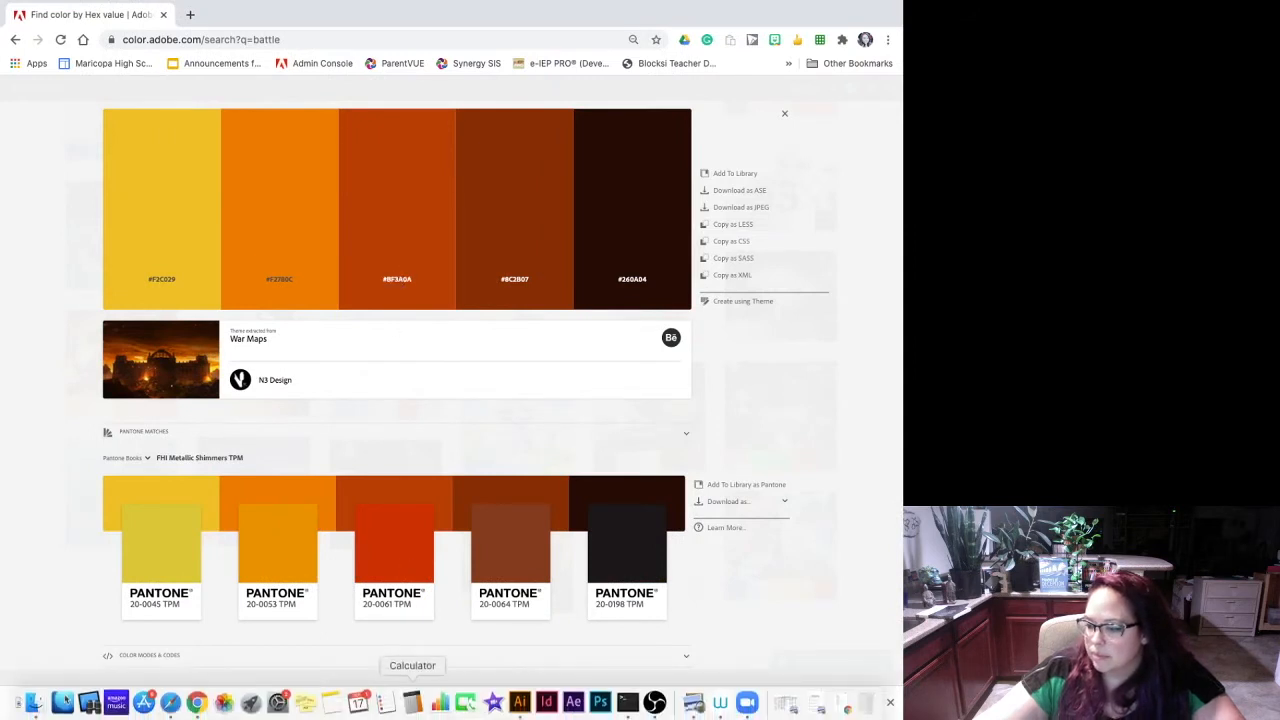
{"action": "left_click", "coordinate": [392, 280]}
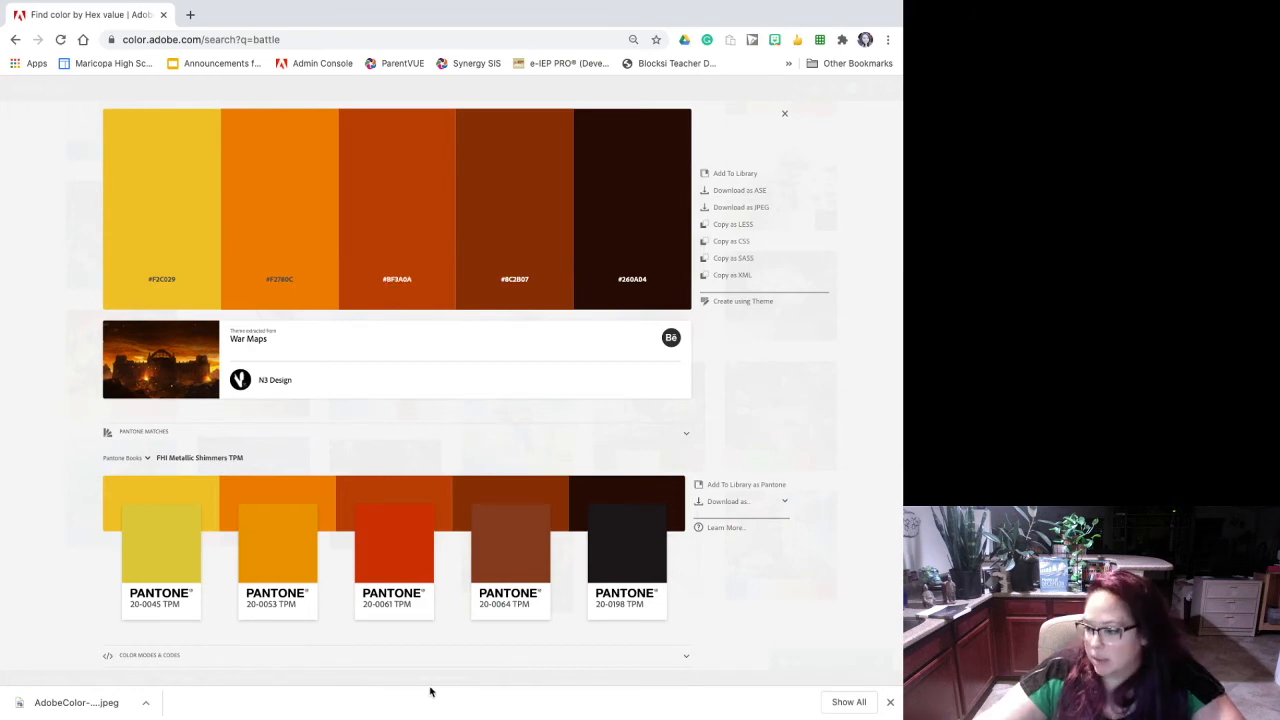
{"action": "mouse_move", "coordinate": [430, 705]}
Return to Illustrator and set the large rectangle's fill to hex #BF3A0A.
{"action": "left_click", "coordinate": [520, 705]}
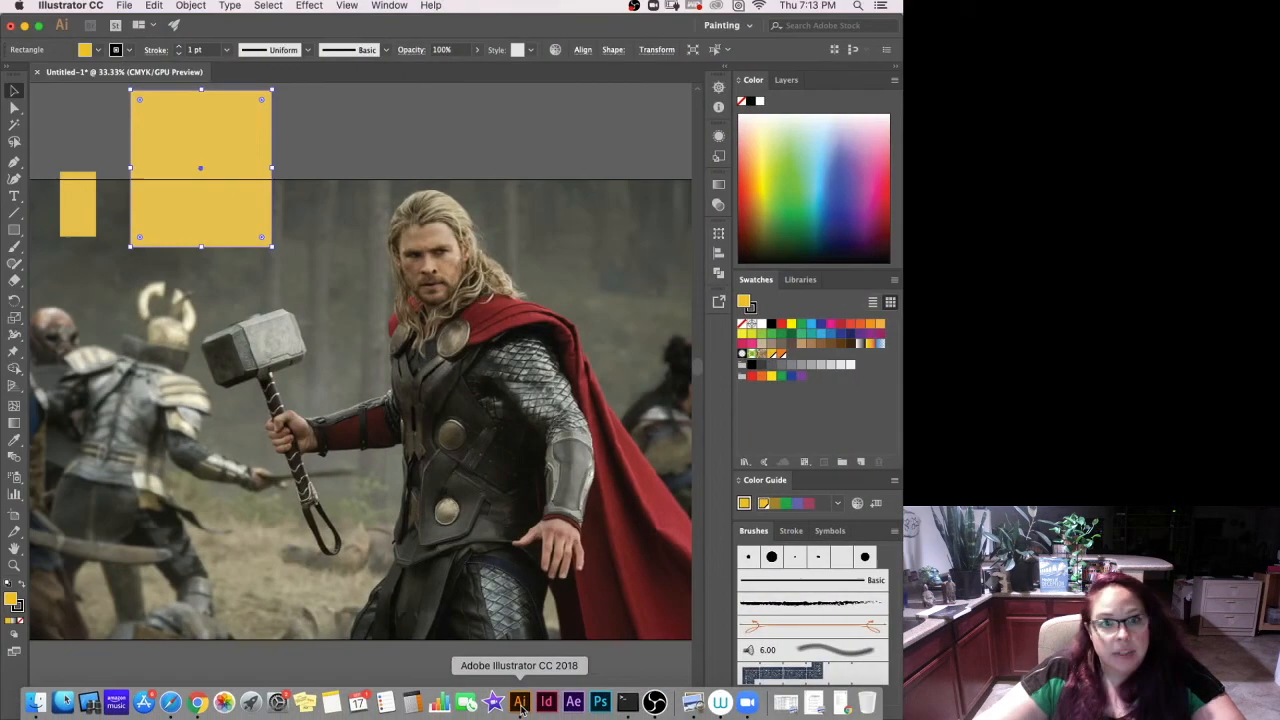
{"action": "left_click", "coordinate": [12, 598]}
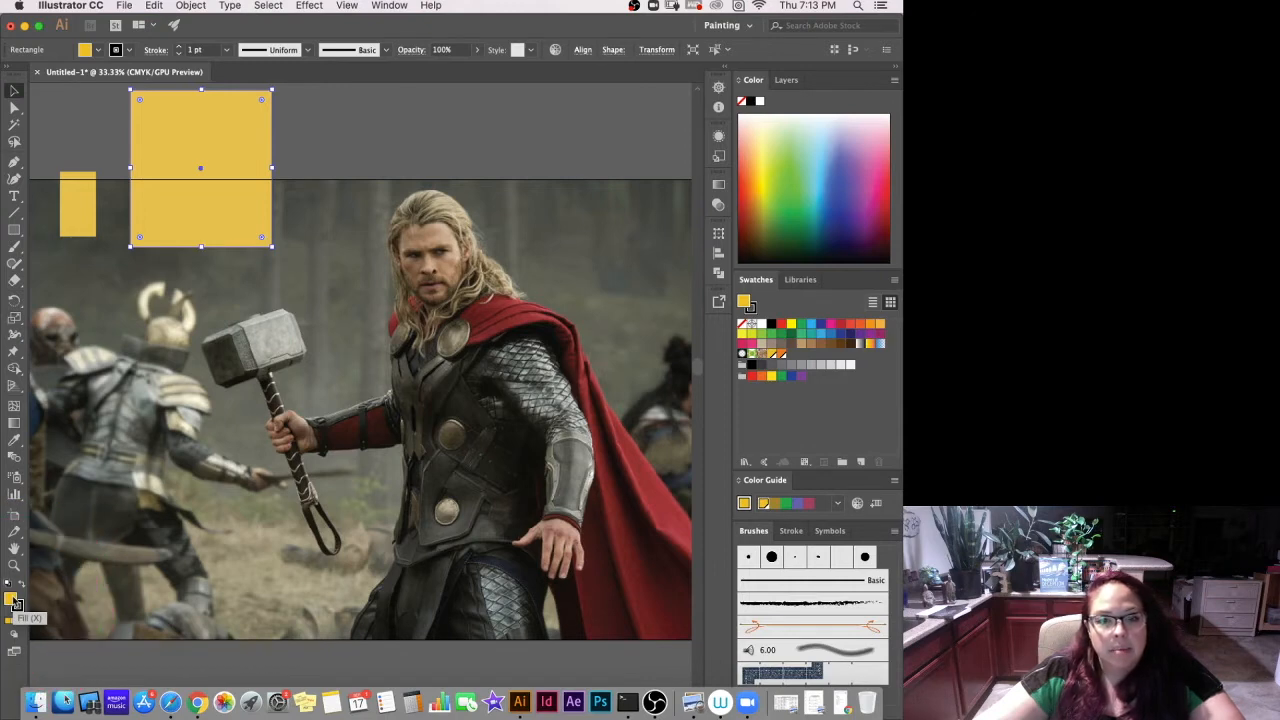
{"action": "double_click", "coordinate": [15, 602]}
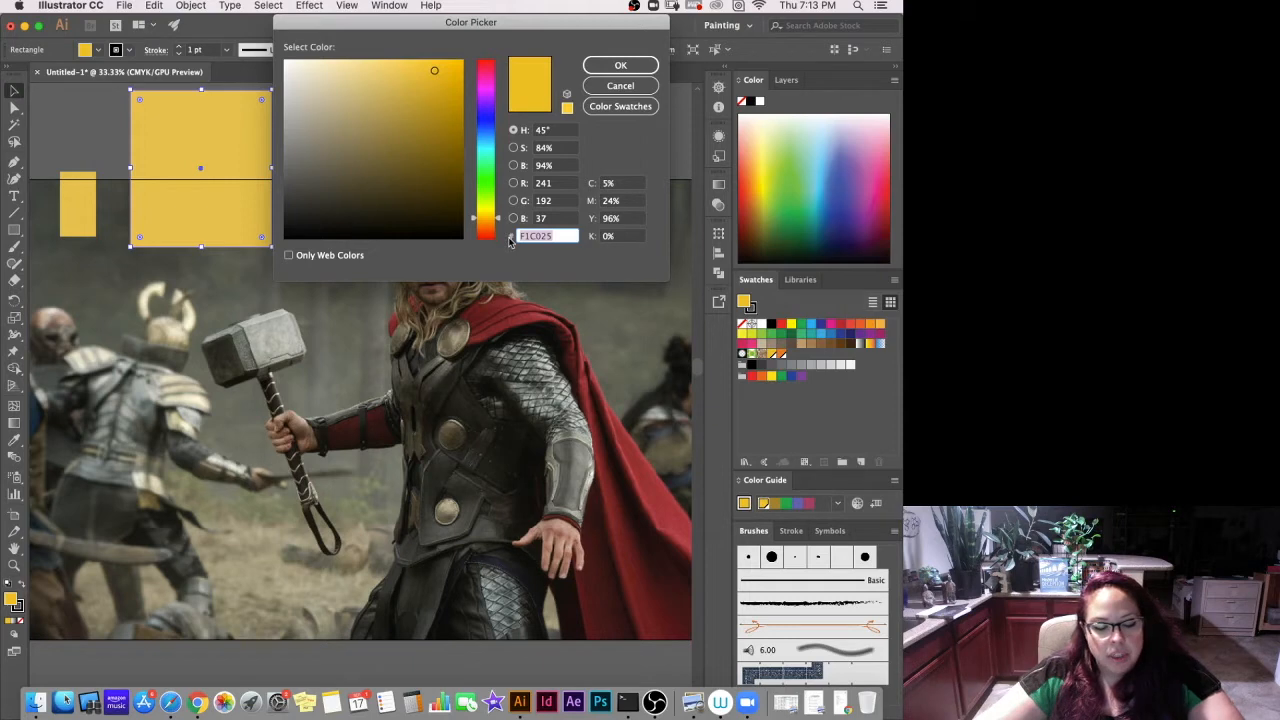
{"action": "type", "text": "#BF3A0A"}
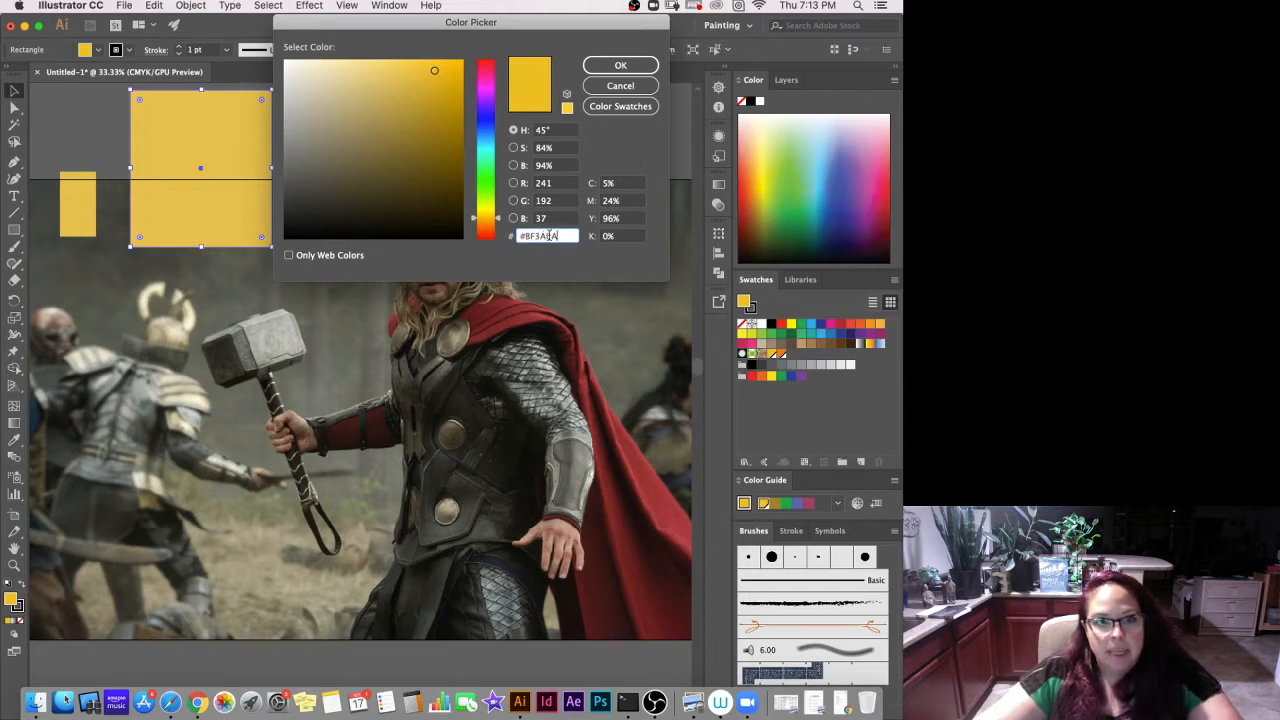
{"action": "left_click", "coordinate": [612, 65]}
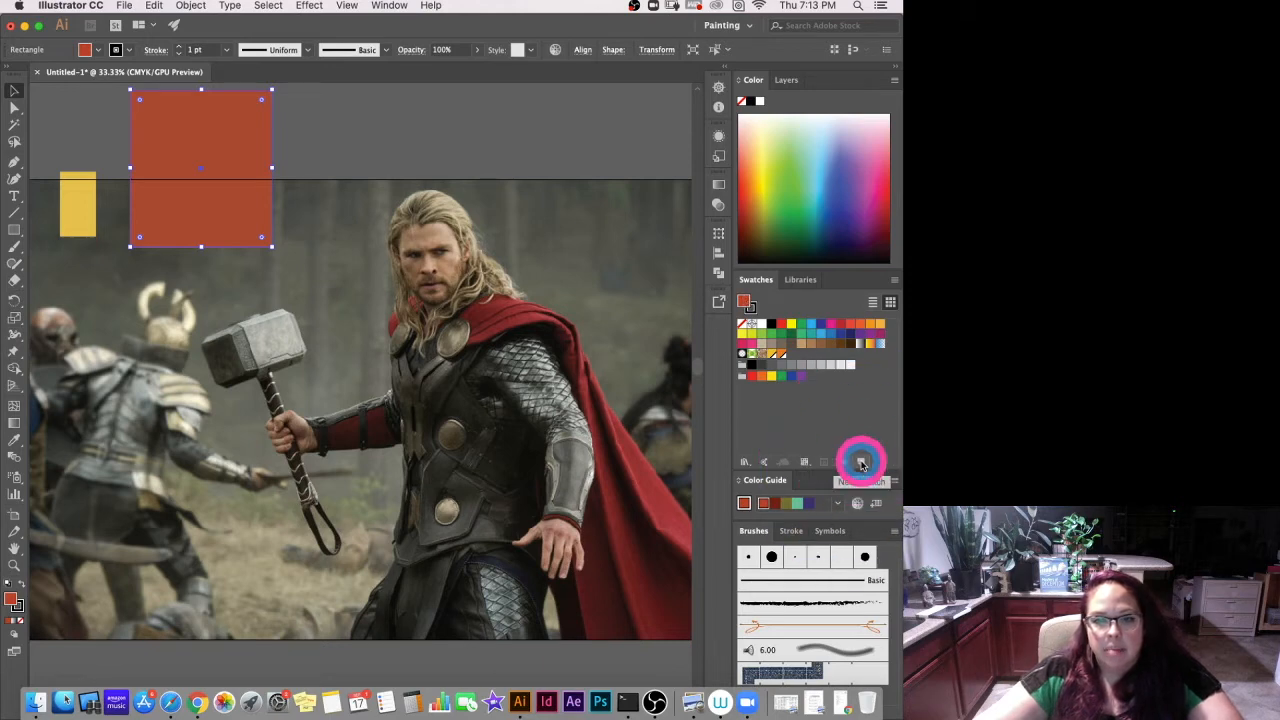
Save the red-orange fill as a global CMYK process swatch named C=18 M=90 Y=100 K=8, adding it to the library, and redisplay the swatches.
{"action": "left_click", "coordinate": [862, 465]}
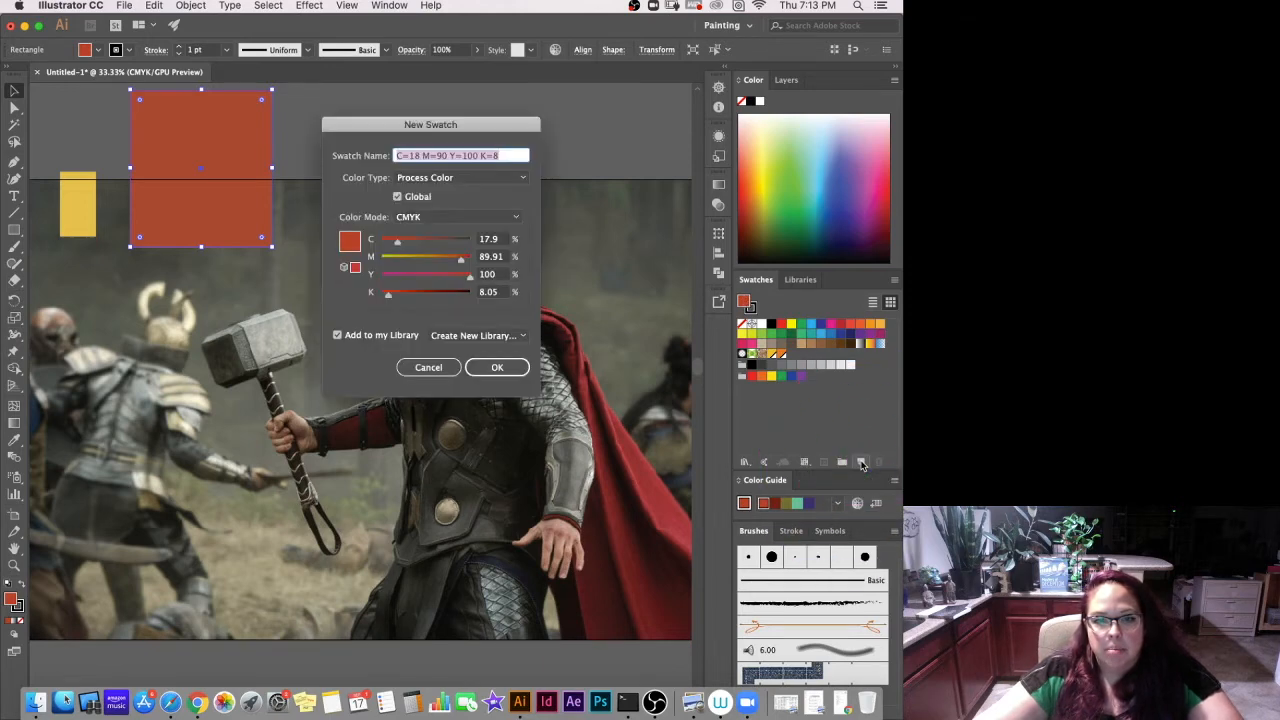
{"action": "left_click", "coordinate": [495, 367]}
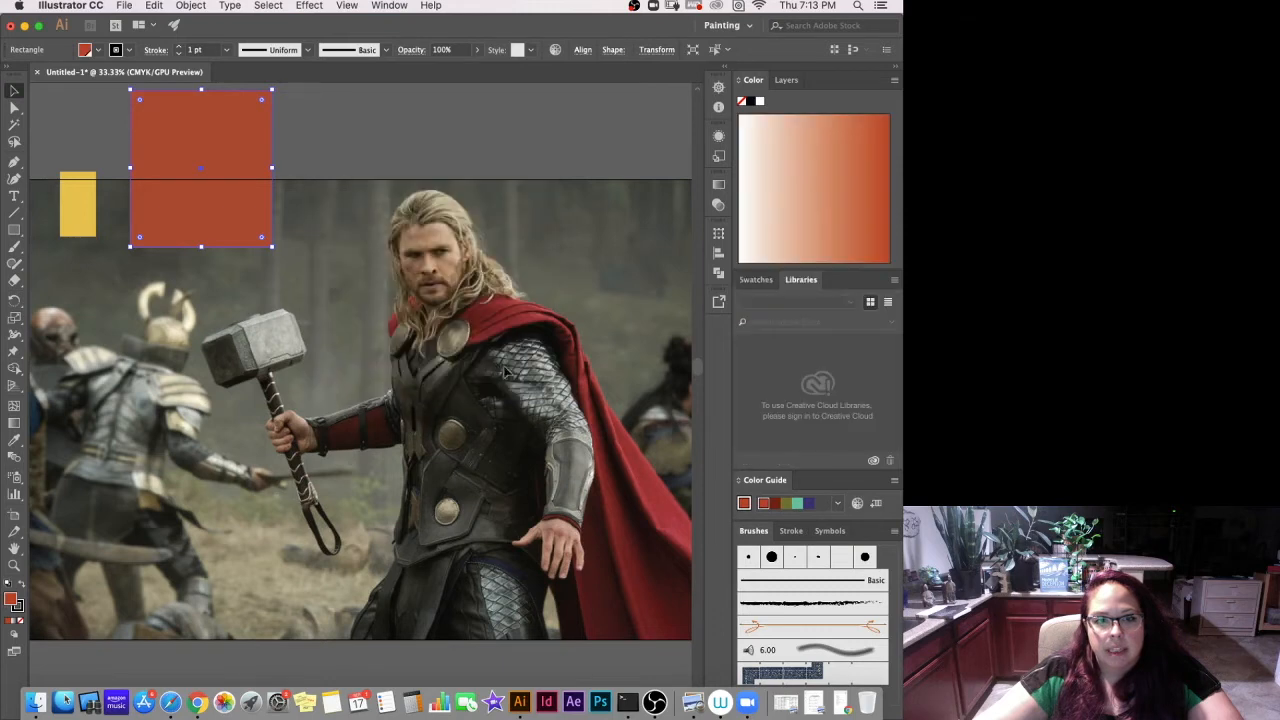
{"action": "left_click", "coordinate": [756, 280]}
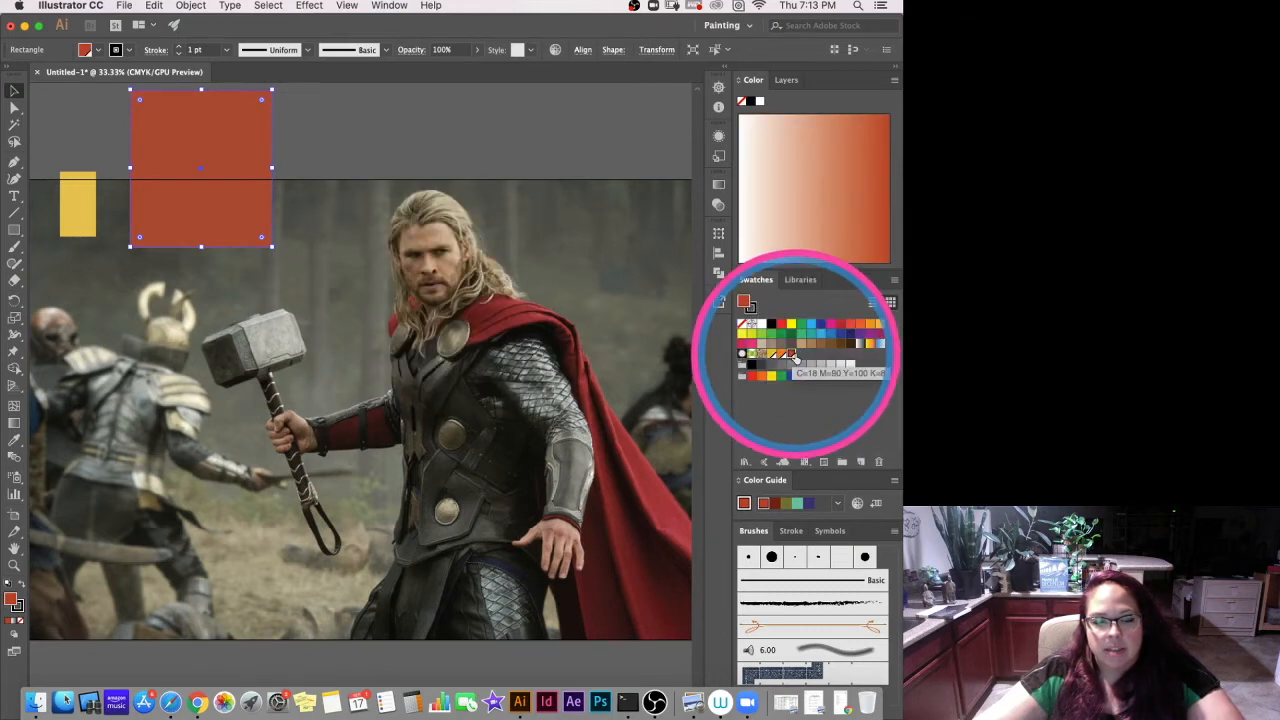
Preview the saved yellow and orange swatches on the large rectangle and reapply the C=18 M=90 Y=100 K=8 swatch.
{"action": "left_click", "coordinate": [770, 355]}
{"action": "left_click", "coordinate": [780, 355]}
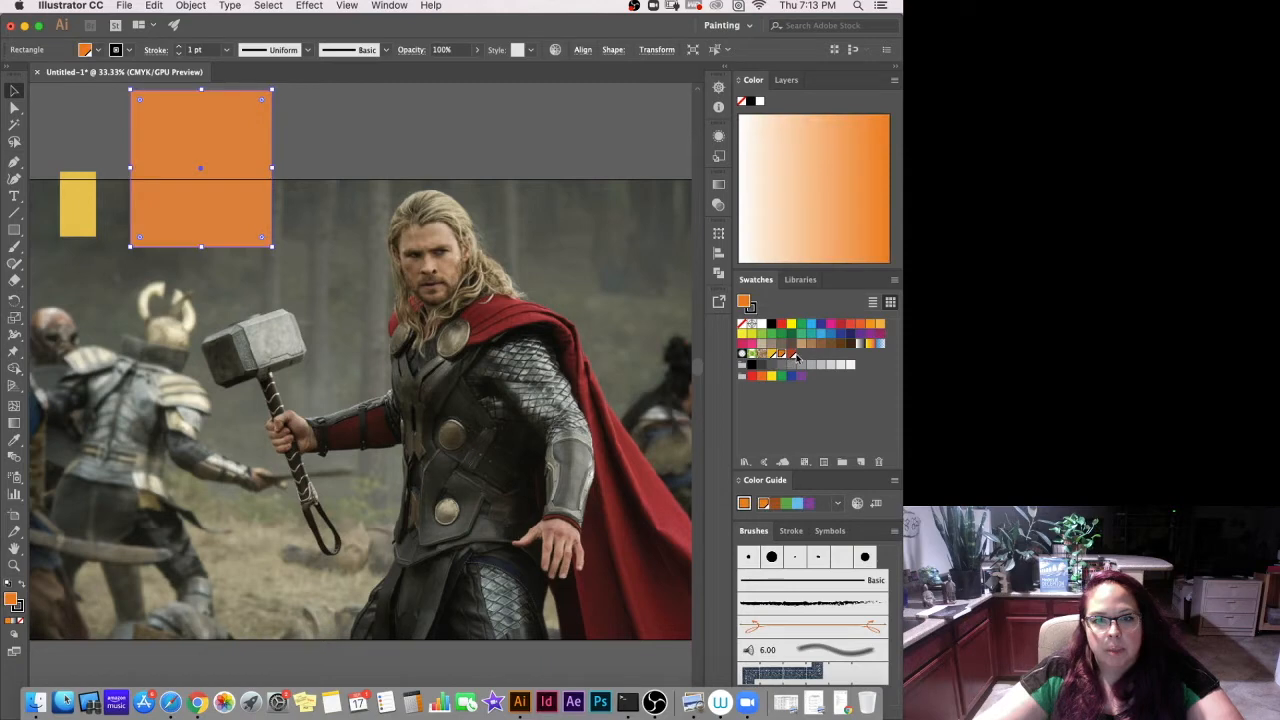
{"action": "left_click", "coordinate": [790, 355]}
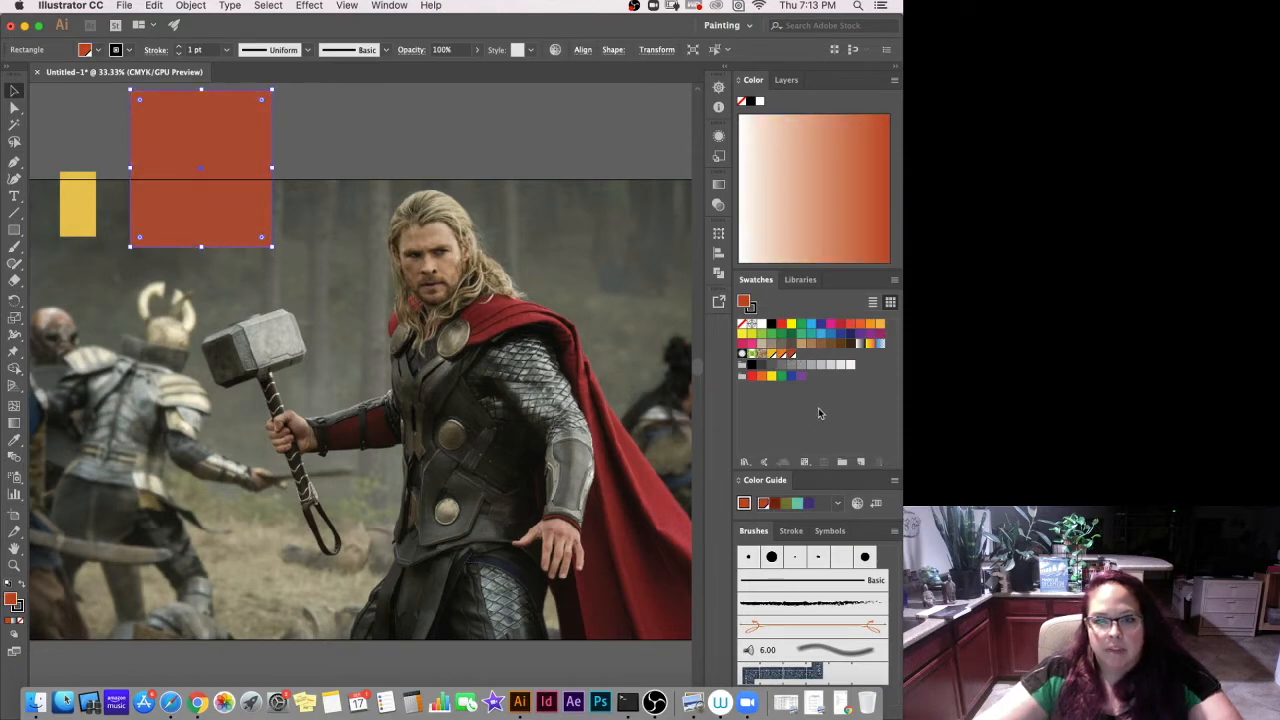
Deselect everything and set the fill to the fourth War Maps colour, hex #8C2B07, taken from the palette in Chrome.
{"action": "left_click", "coordinate": [642, 354]}
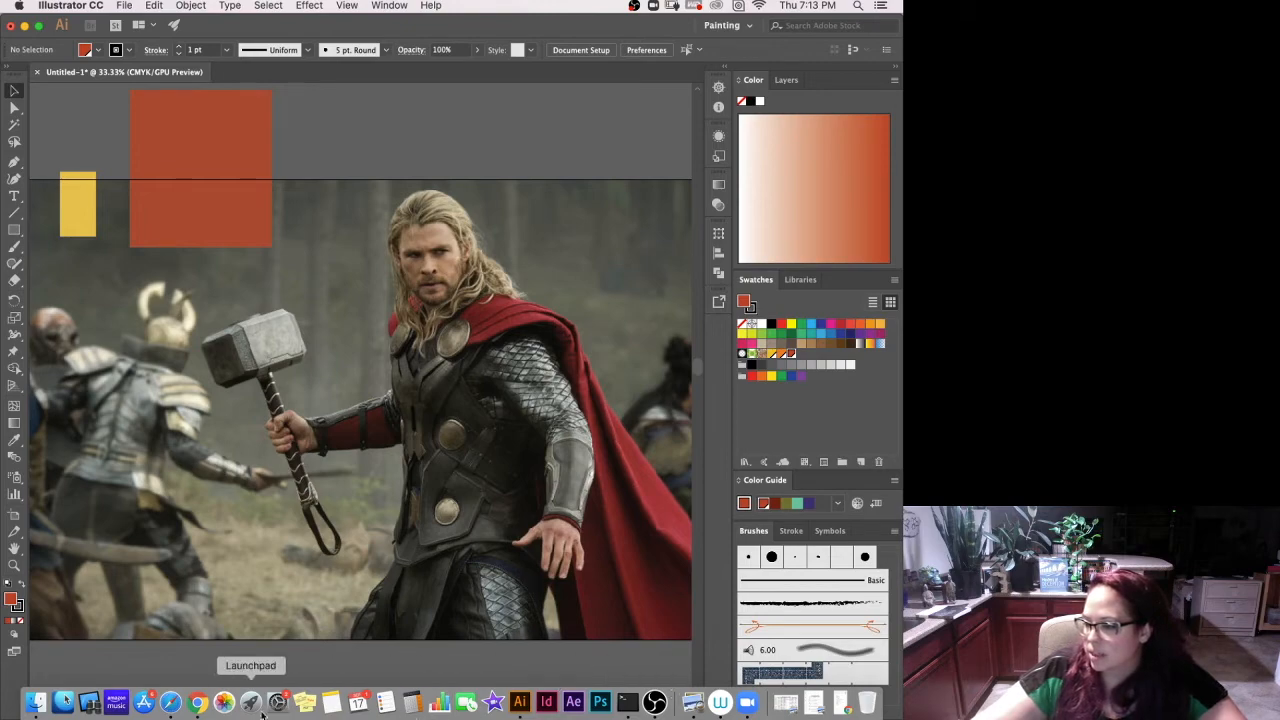
{"action": "left_click", "coordinate": [197, 703]}
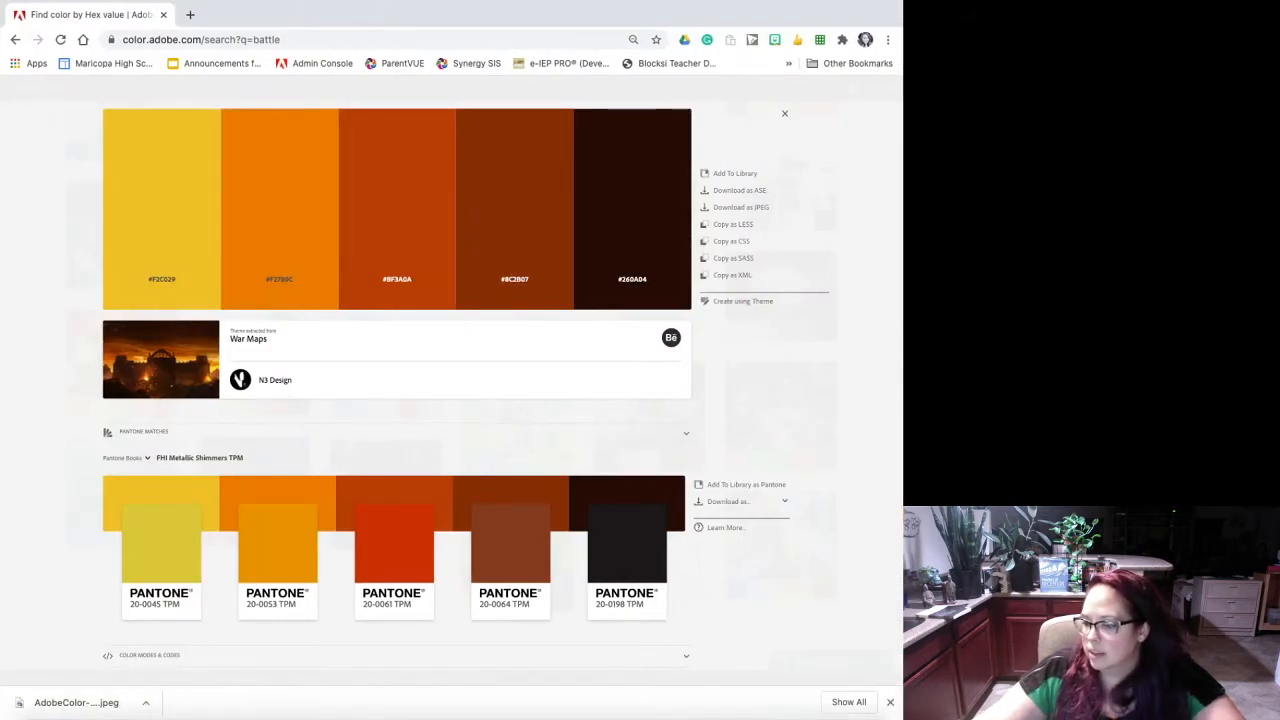
{"action": "left_click", "coordinate": [519, 703]}
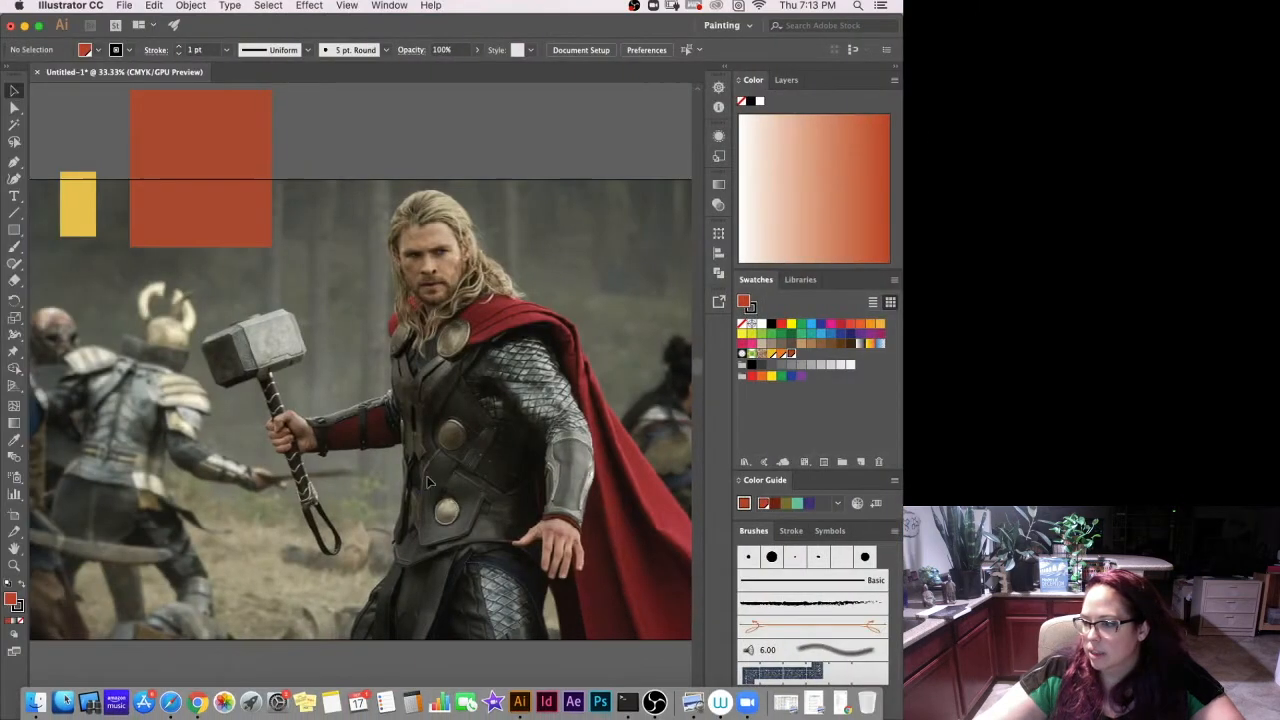
{"action": "left_click", "coordinate": [12, 598]}
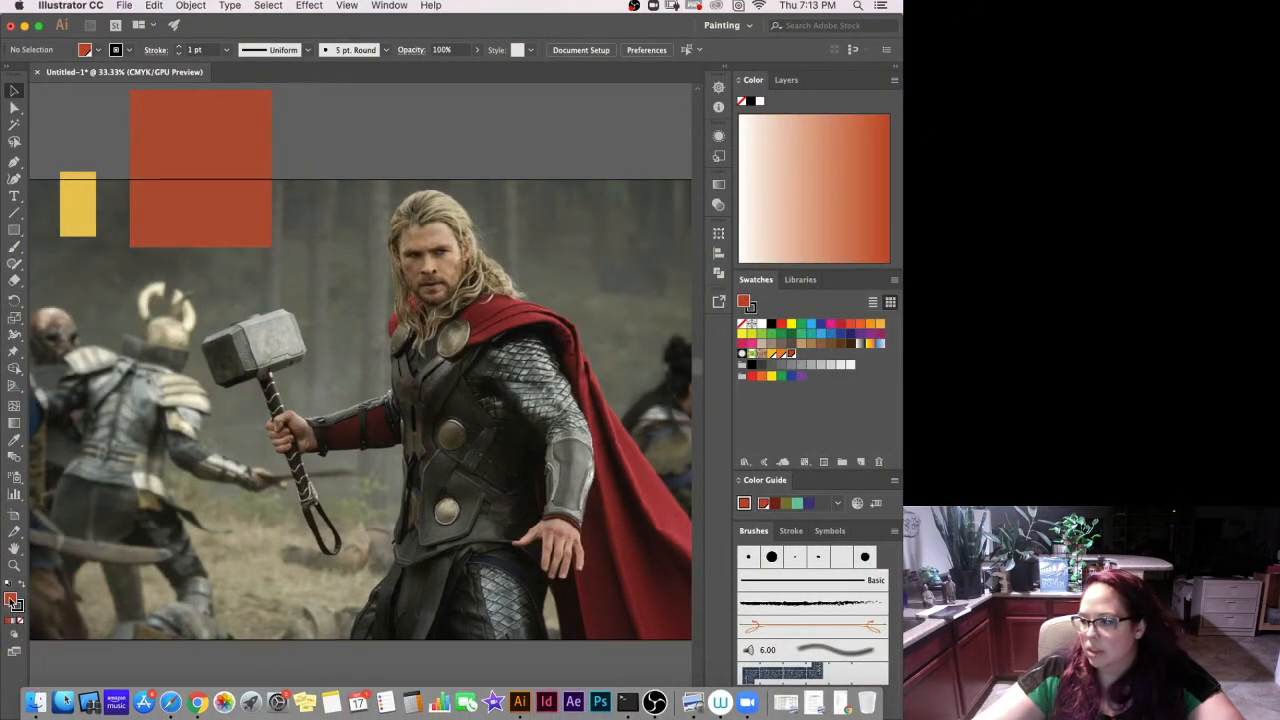
{"action": "double_click", "coordinate": [13, 600]}
{"action": "type", "text": "#8C2807"}
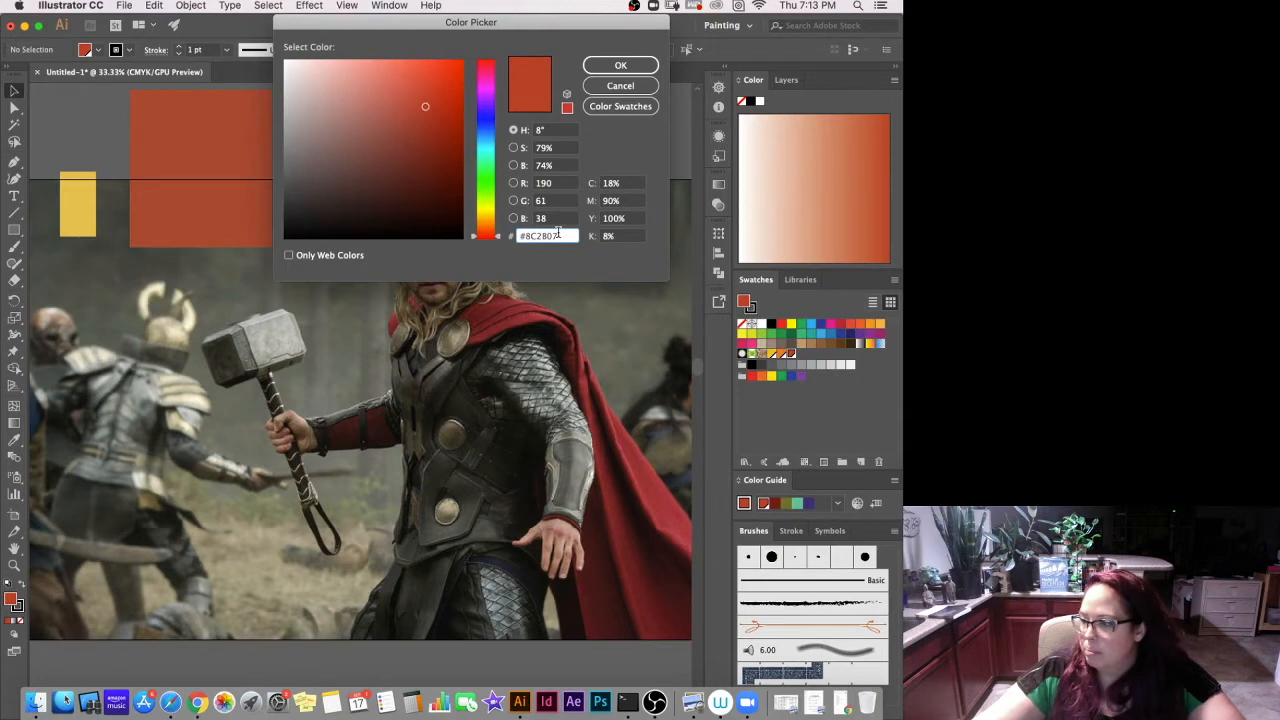
{"action": "left_click", "coordinate": [599, 67]}
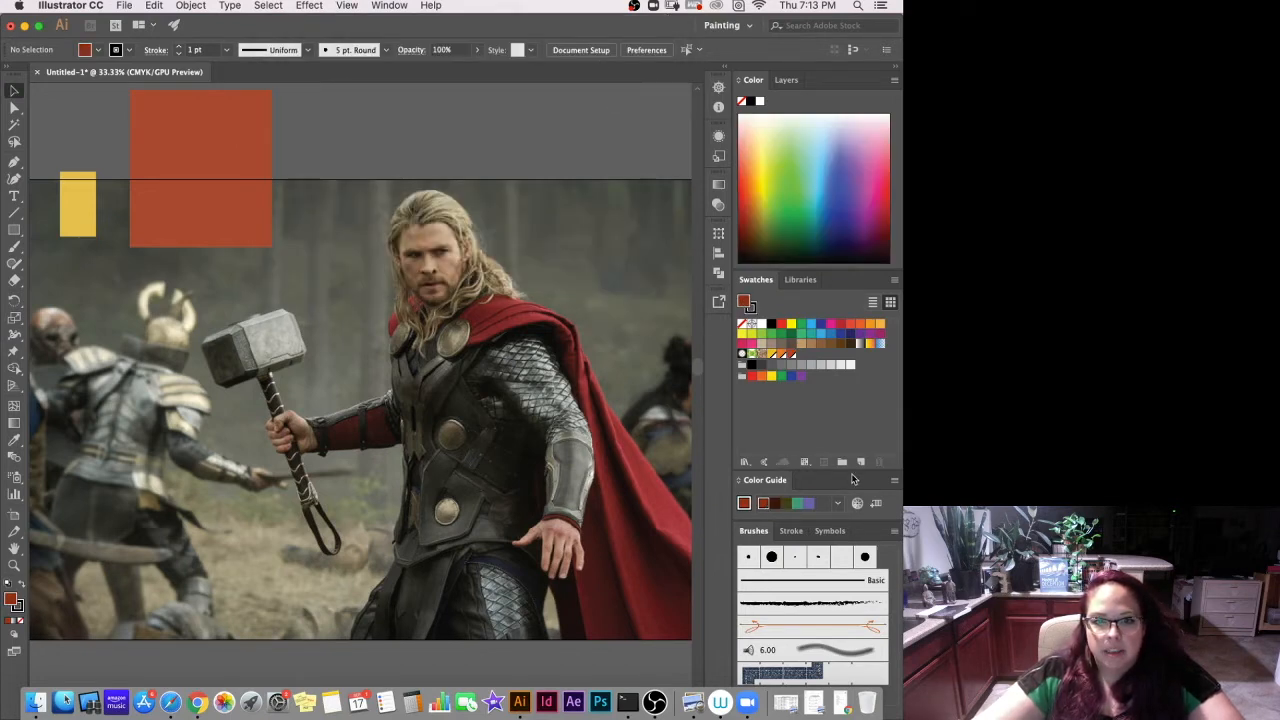
Save the brown fill as a global CMYK process swatch named C=28 M=91 Y=100 K=30, adding it to the library, and redisplay the swatches.
{"action": "left_click", "coordinate": [861, 462]}
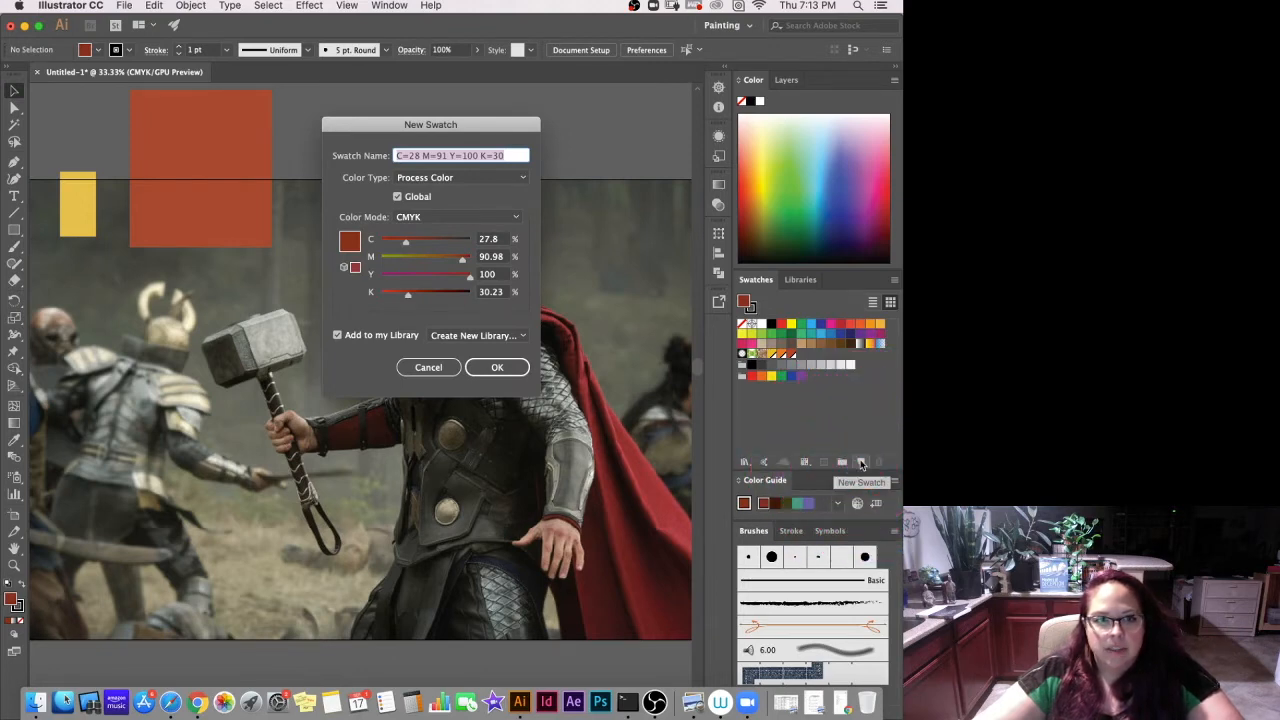
{"action": "left_click", "coordinate": [487, 368]}
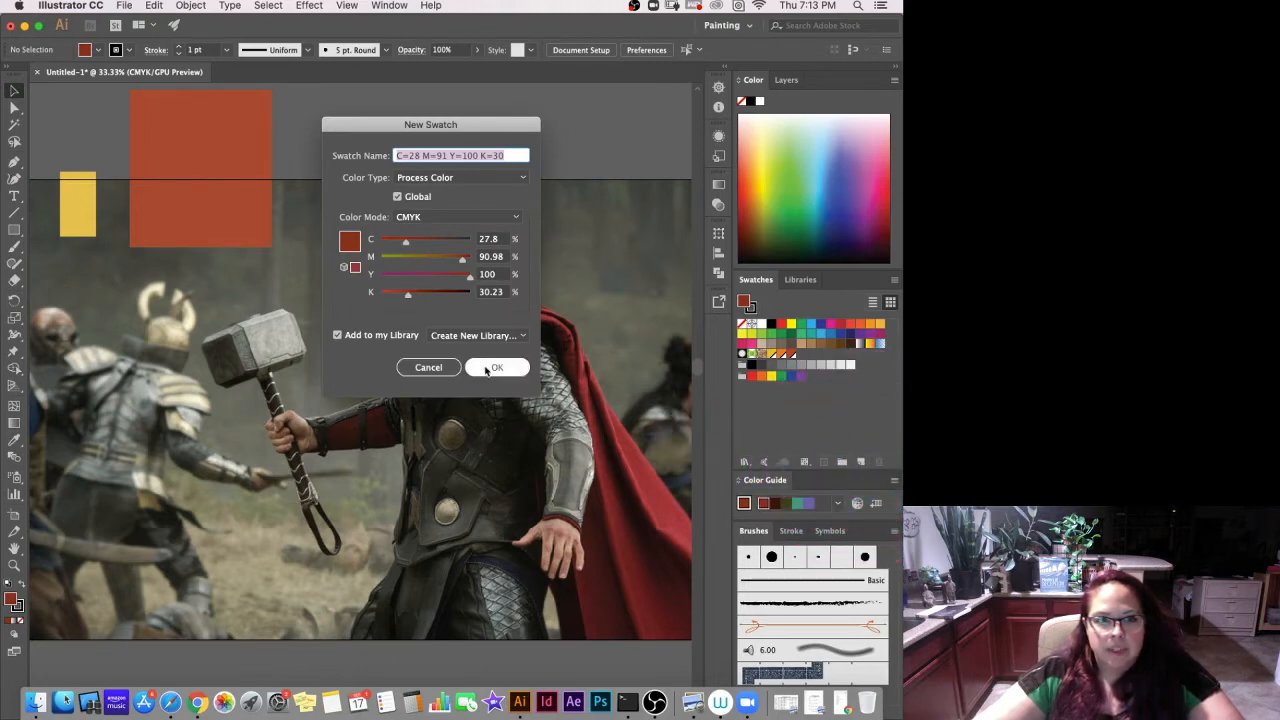
{"action": "left_click", "coordinate": [756, 280]}
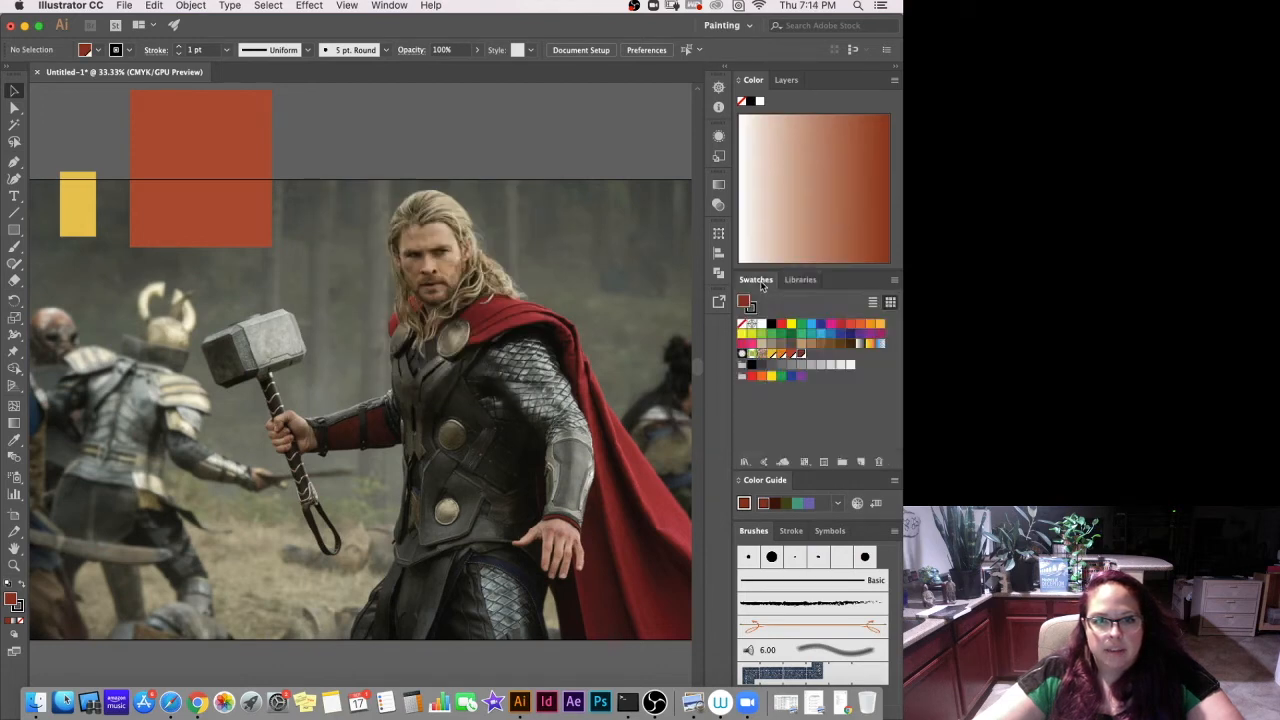
Review the four saved palette swatches in order from yellow to brown, with nothing selected.
{"action": "left_click", "coordinate": [773, 355]}
{"action": "left_click", "coordinate": [781, 355]}
{"action": "left_click", "coordinate": [791, 355]}
{"action": "left_click", "coordinate": [800, 355]}
{"action": "left_click", "coordinate": [817, 402]}
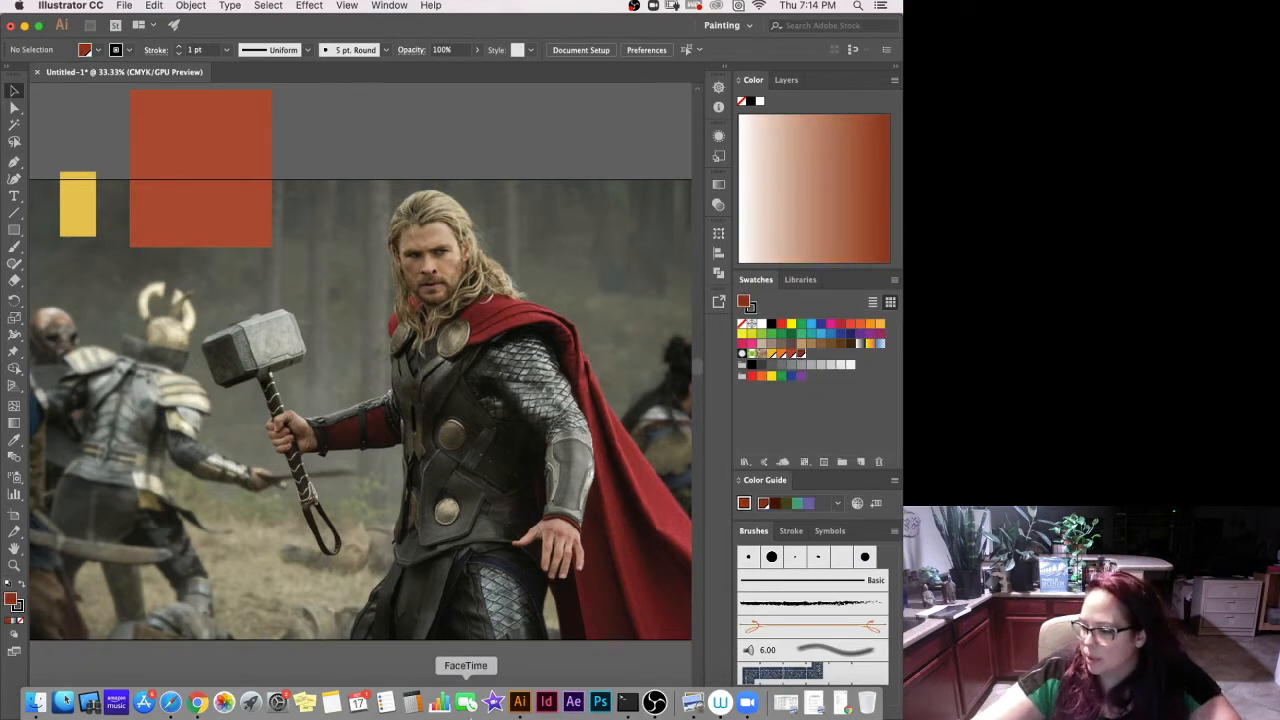
Revisit the War Maps palette in Chrome and save Illustrator's current brown fill as another global CMYK swatch, C=28 M=91 Y=100 K=30 copy.
{"action": "left_click", "coordinate": [197, 703]}
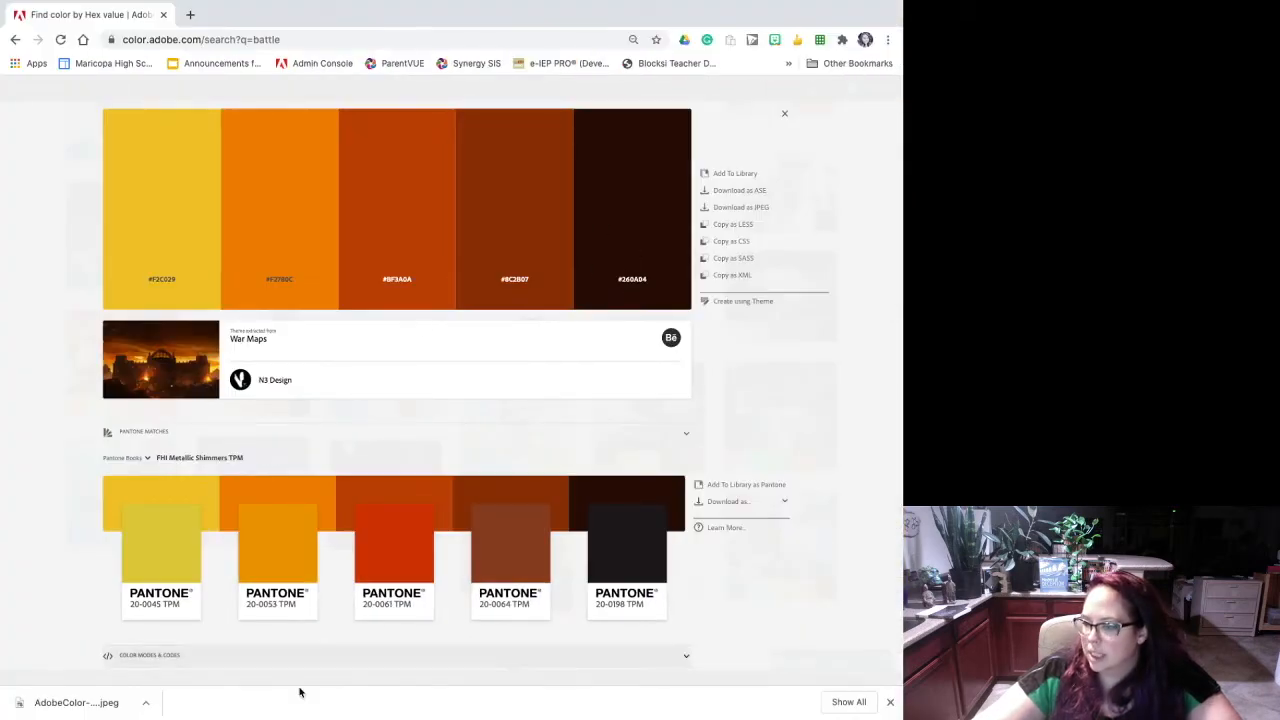
{"action": "left_click", "coordinate": [521, 703]}
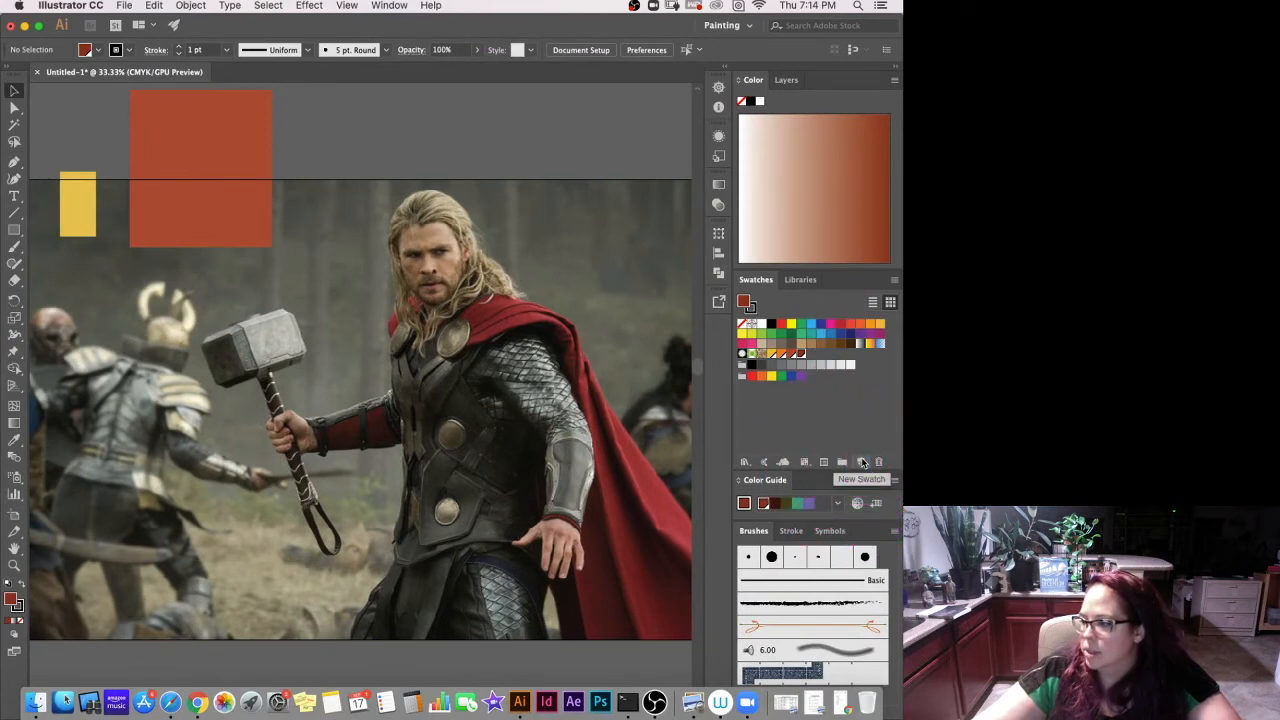
{"action": "left_click", "coordinate": [863, 461]}
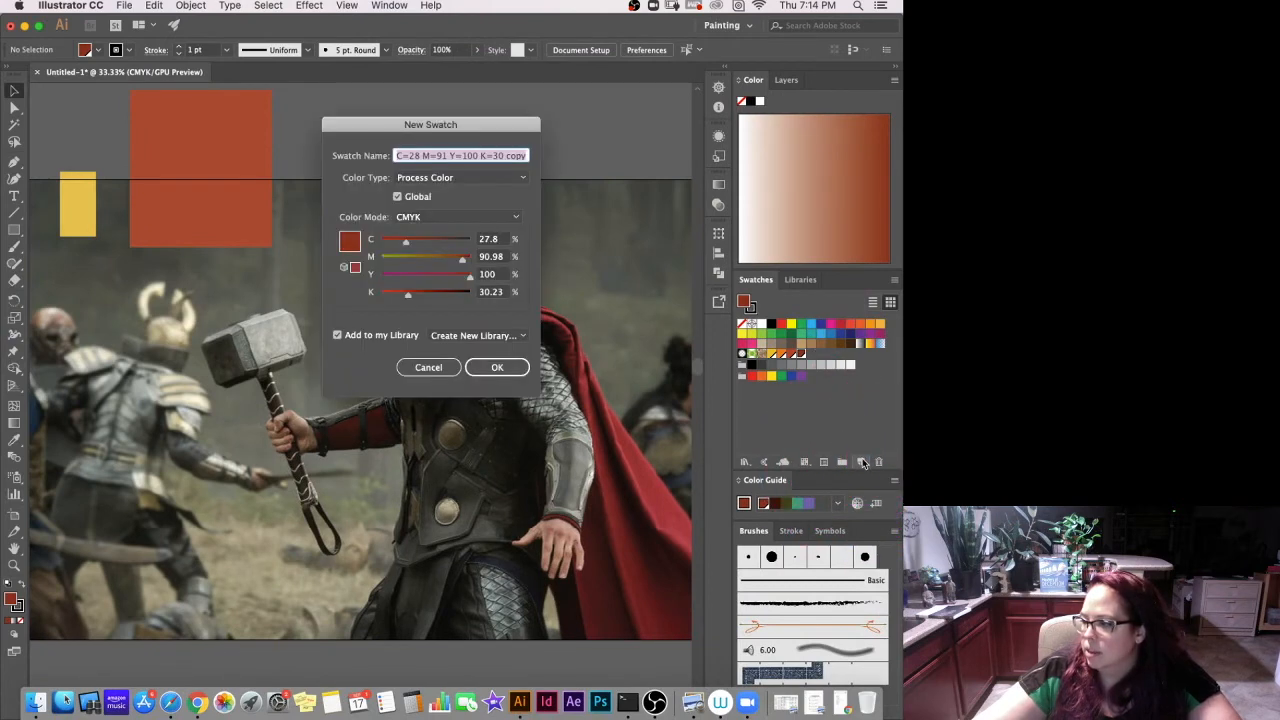
{"action": "left_click", "coordinate": [500, 370]}
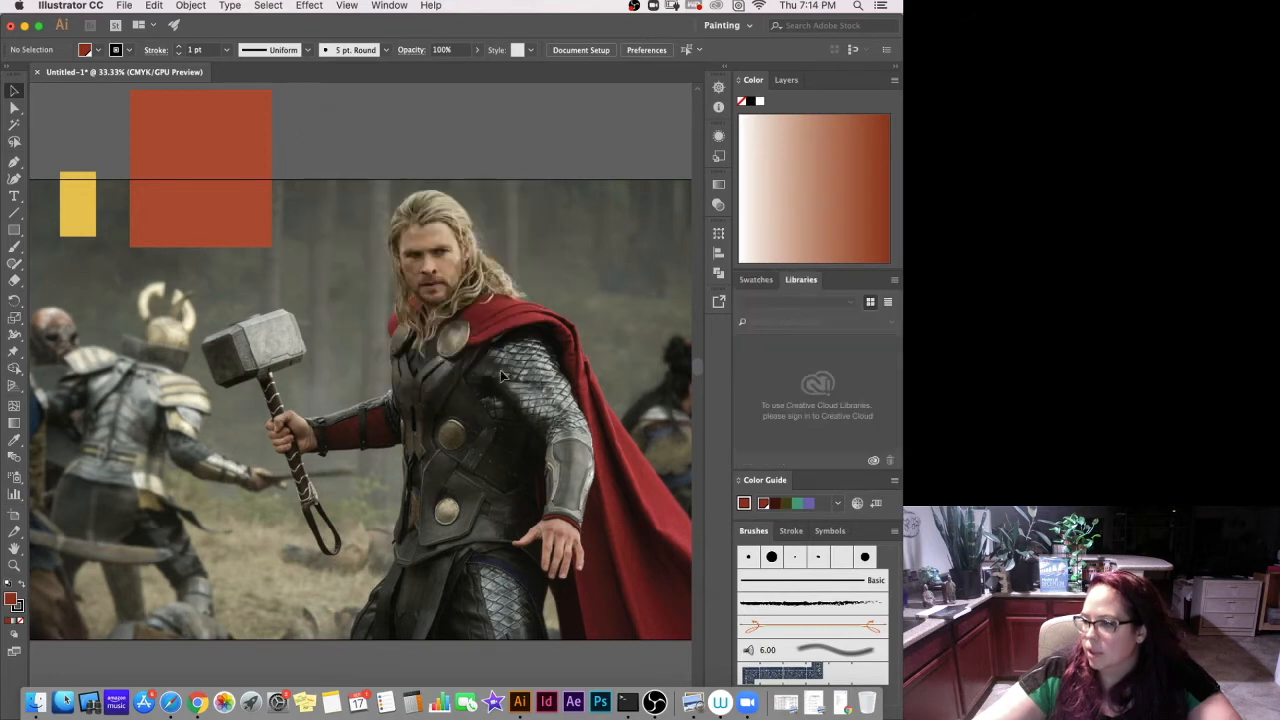
{"action": "left_click", "coordinate": [756, 279]}
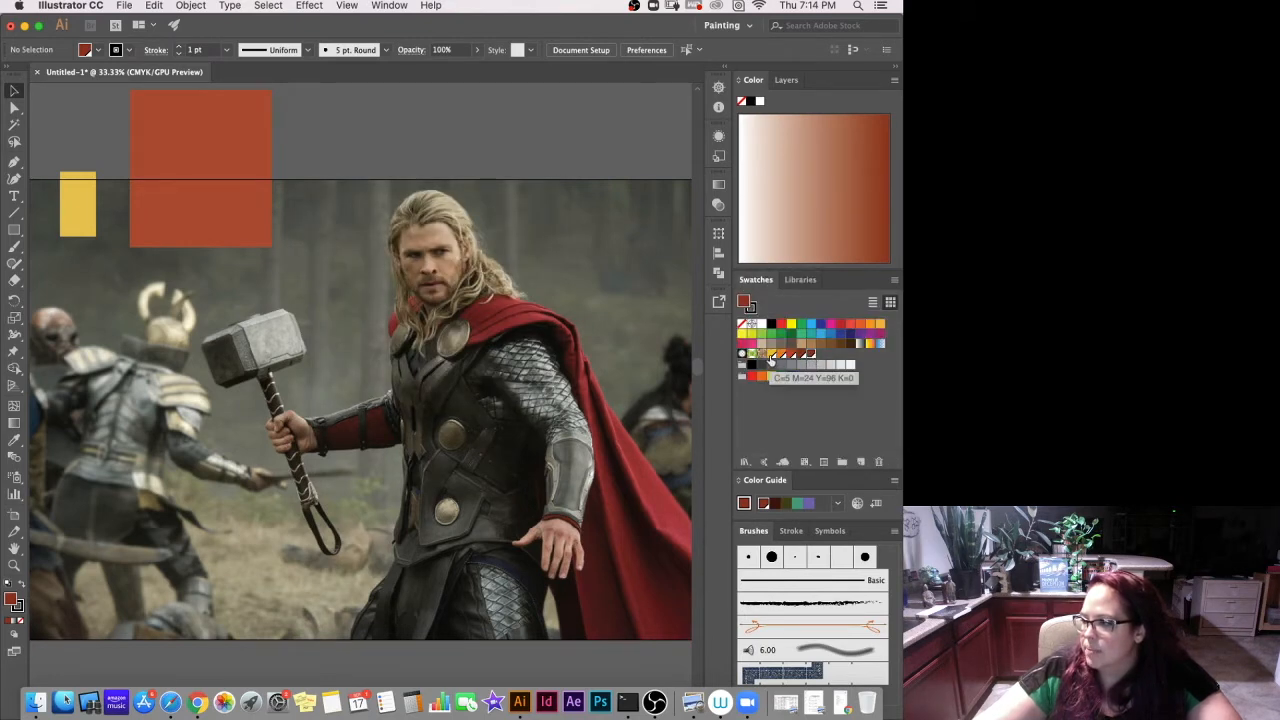
Go through the row of saved palette swatches from light to dark and back to yellow C=5 M=24 Y=96 K=0.
{"action": "left_click", "coordinate": [772, 356]}
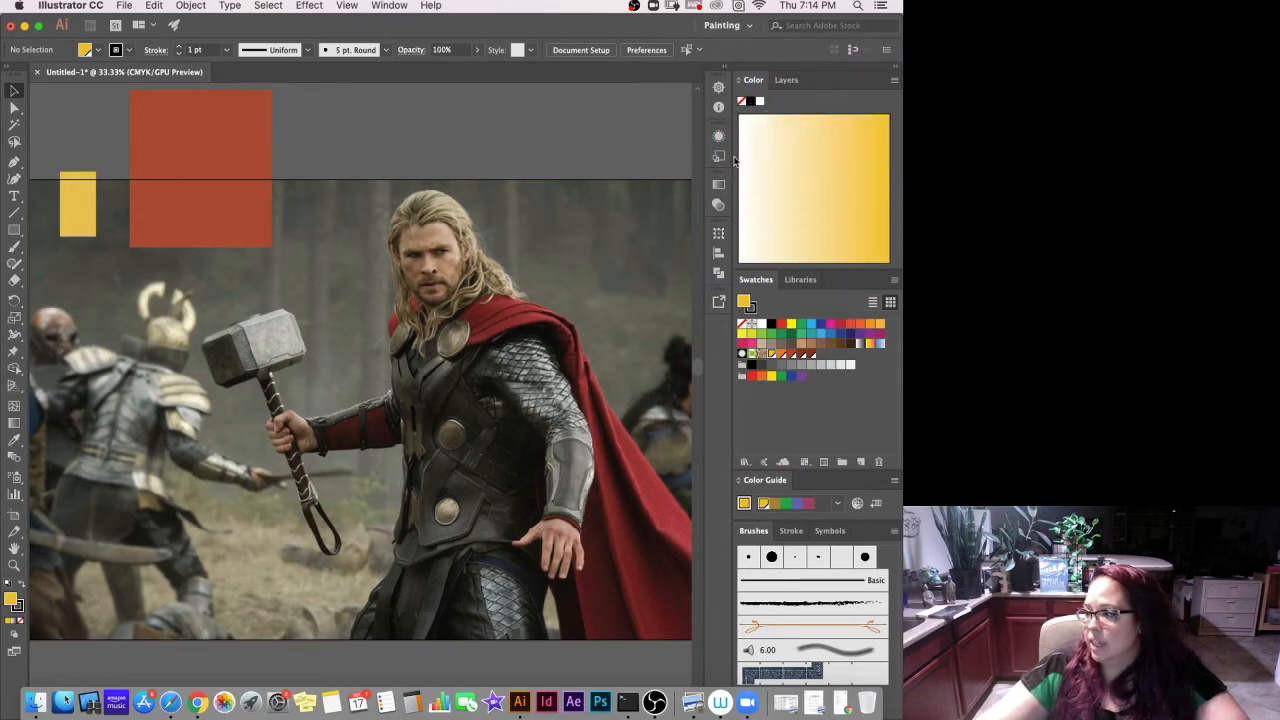
{"action": "left_click", "coordinate": [790, 355]}
{"action": "left_click", "coordinate": [798, 355]}
{"action": "left_click", "coordinate": [806, 355]}
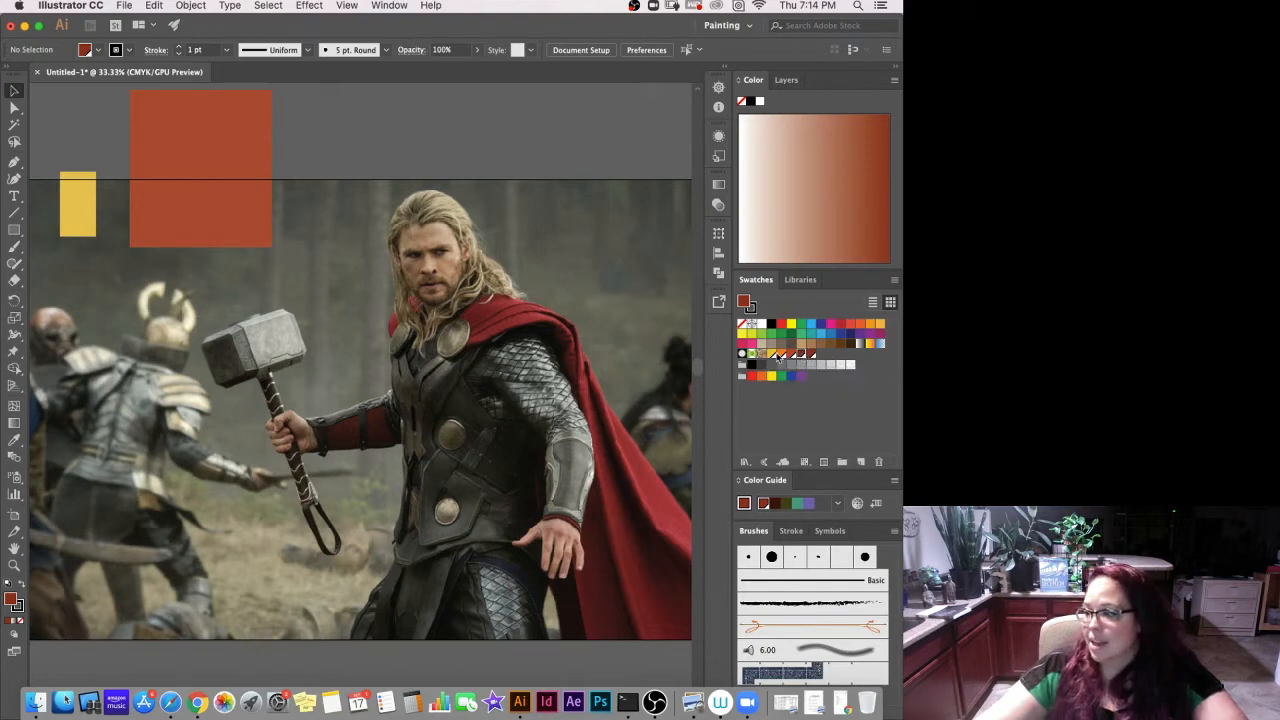
{"action": "left_click", "coordinate": [770, 354]}
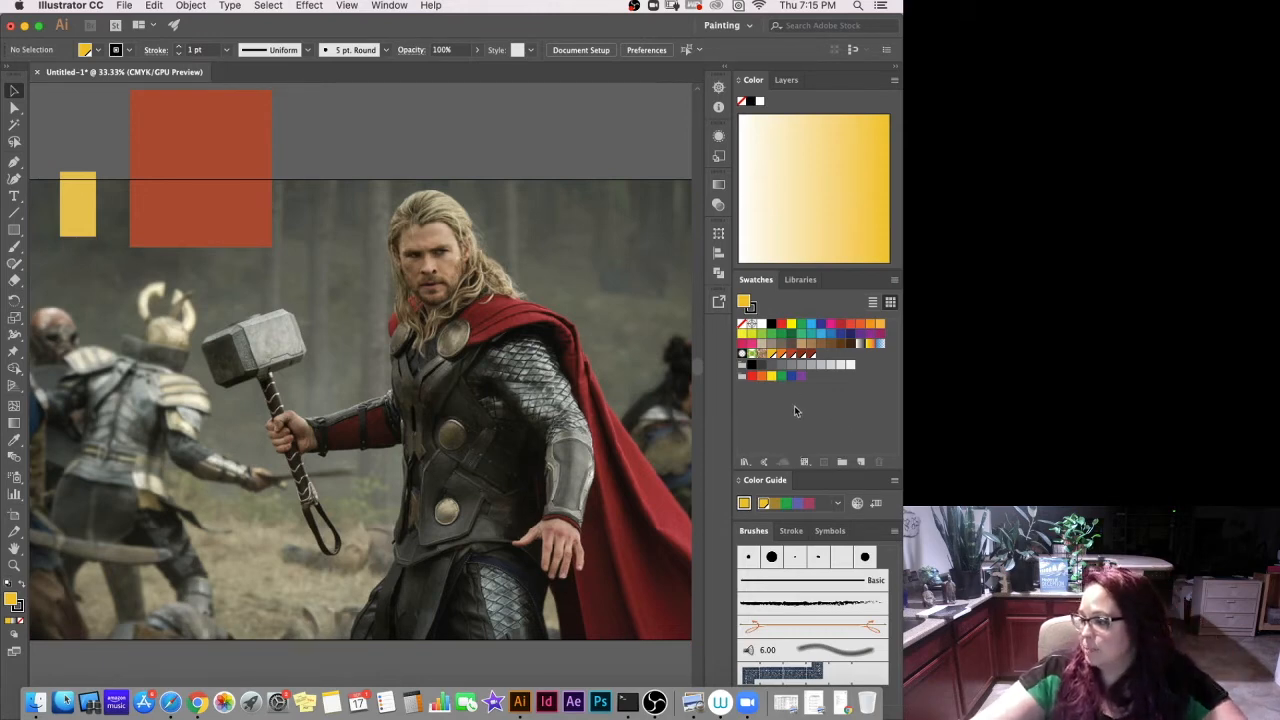
Delete the large red rectangle overlapping the upper part of the Thor image.
{"action": "left_click", "coordinate": [171, 171]}
{"action": "key", "text": "Delete"}
Move the small yellow rectangle just above the artboard's left end and place a copy of it level above the right end.
{"action": "left_click", "coordinate": [73, 214]}
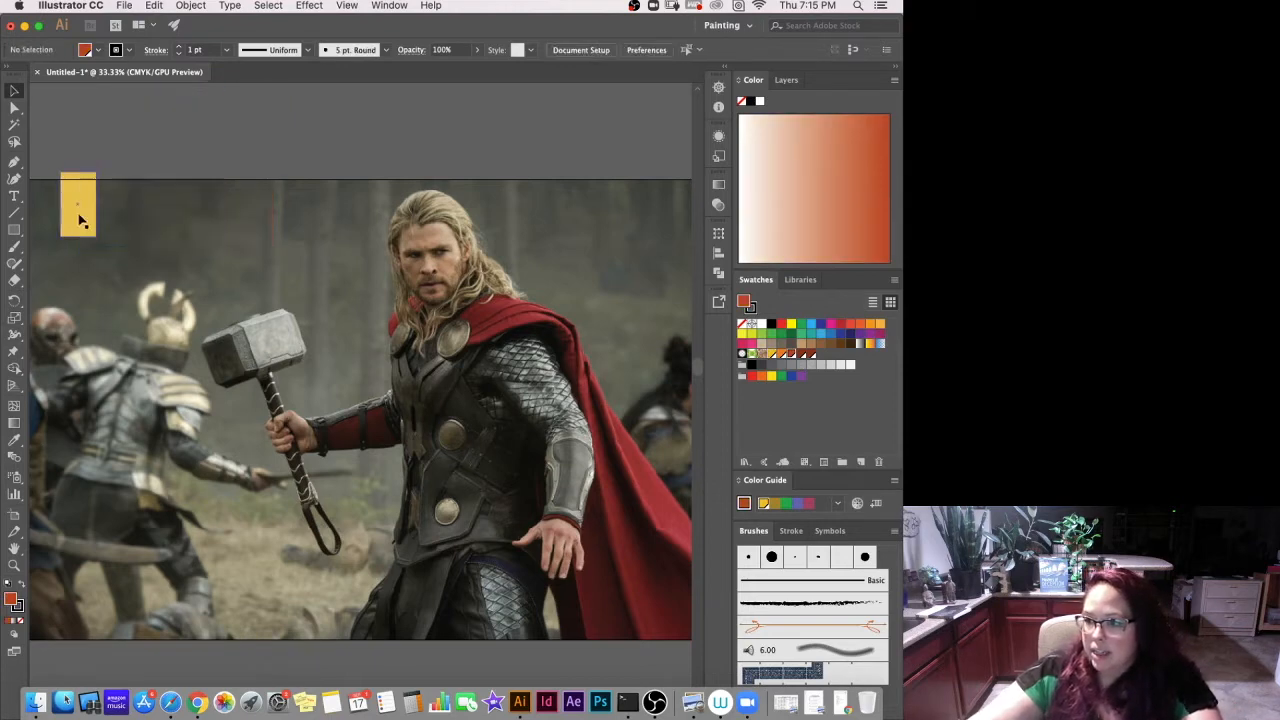
{"action": "left_click_drag", "start_coordinate": [73, 214], "coordinate": [63, 157]}
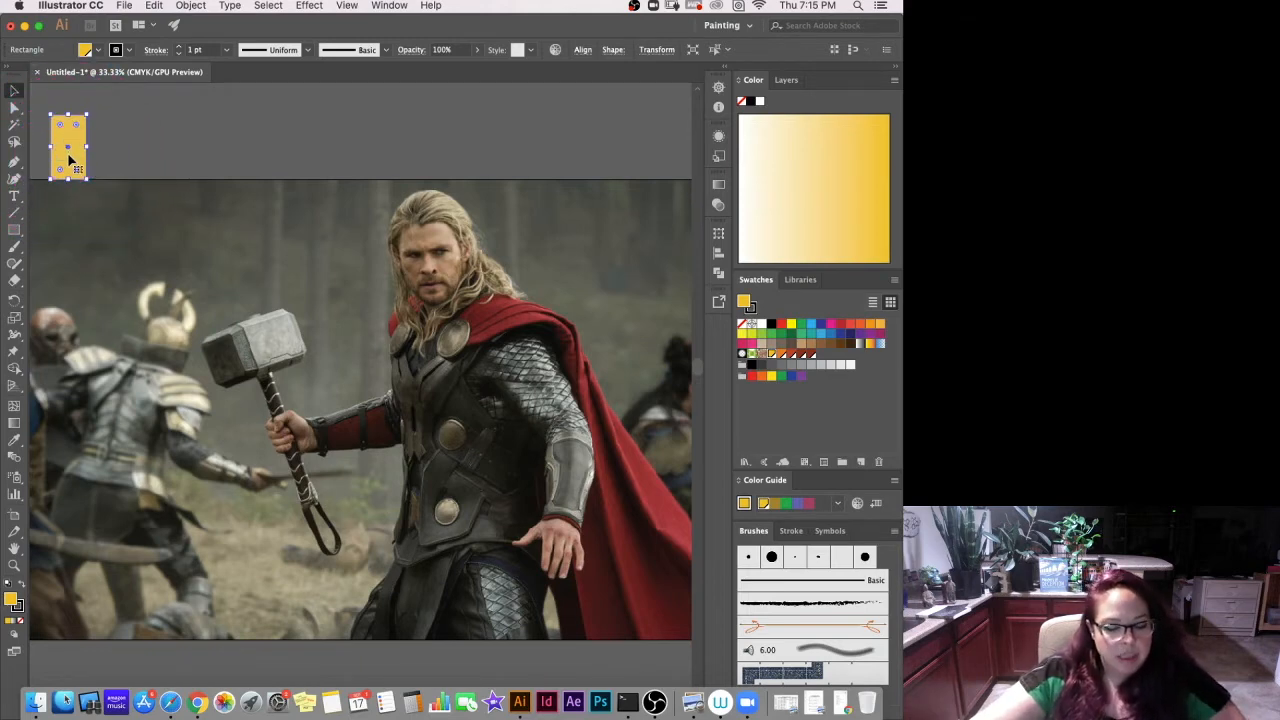
{"action": "left_click_drag", "start_coordinate": [68, 158], "coordinate": [650, 157]}
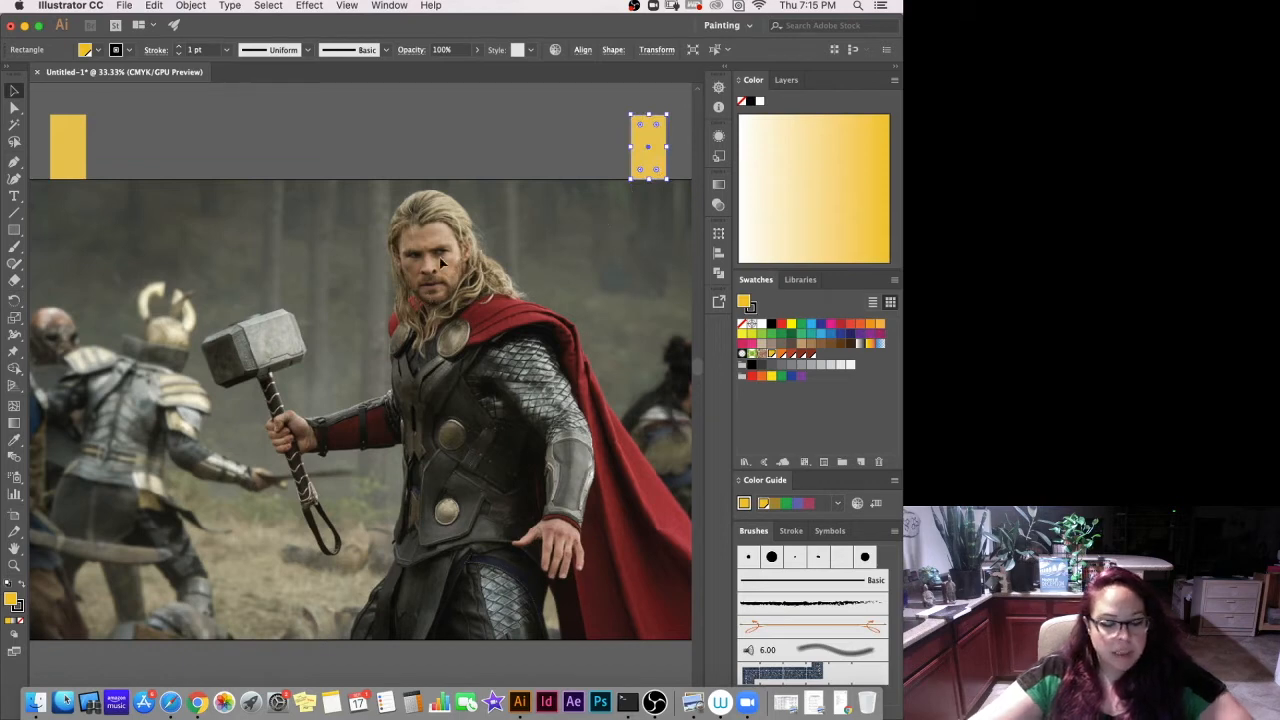
{"action": "left_click", "coordinate": [72, 153]}
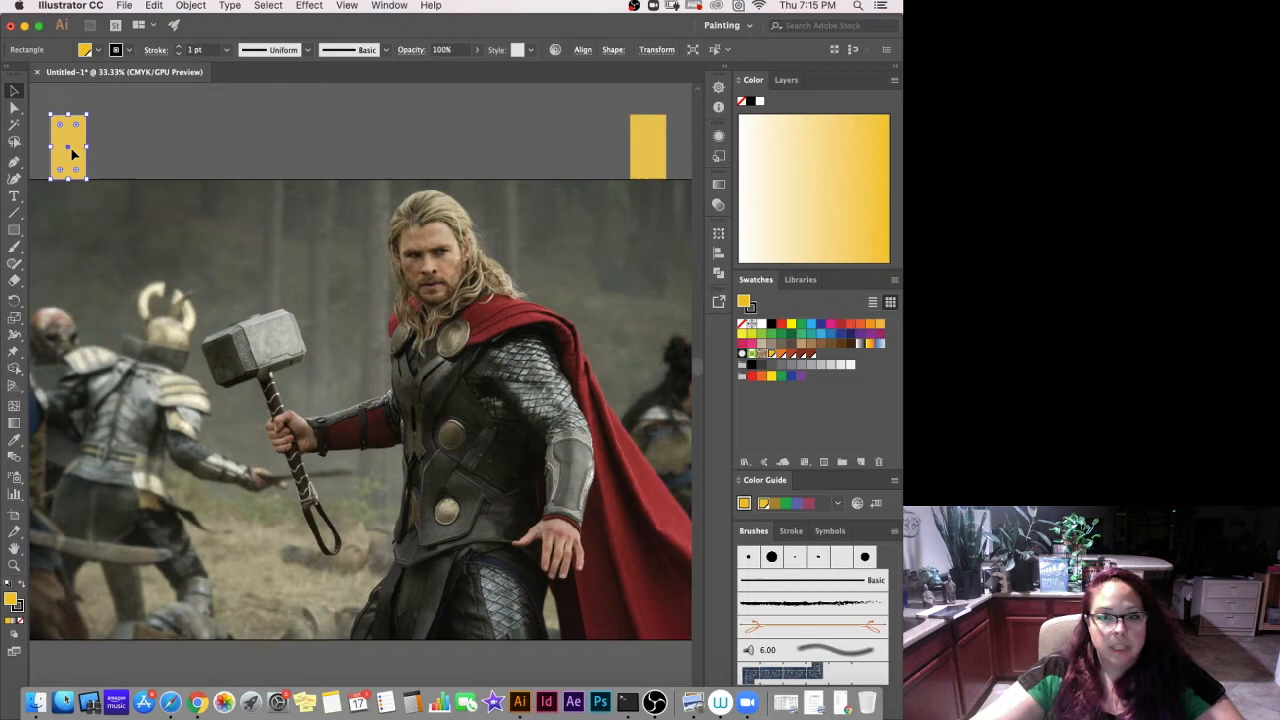
{"action": "left_click_drag", "start_coordinate": [72, 153], "coordinate": [516, 150]}
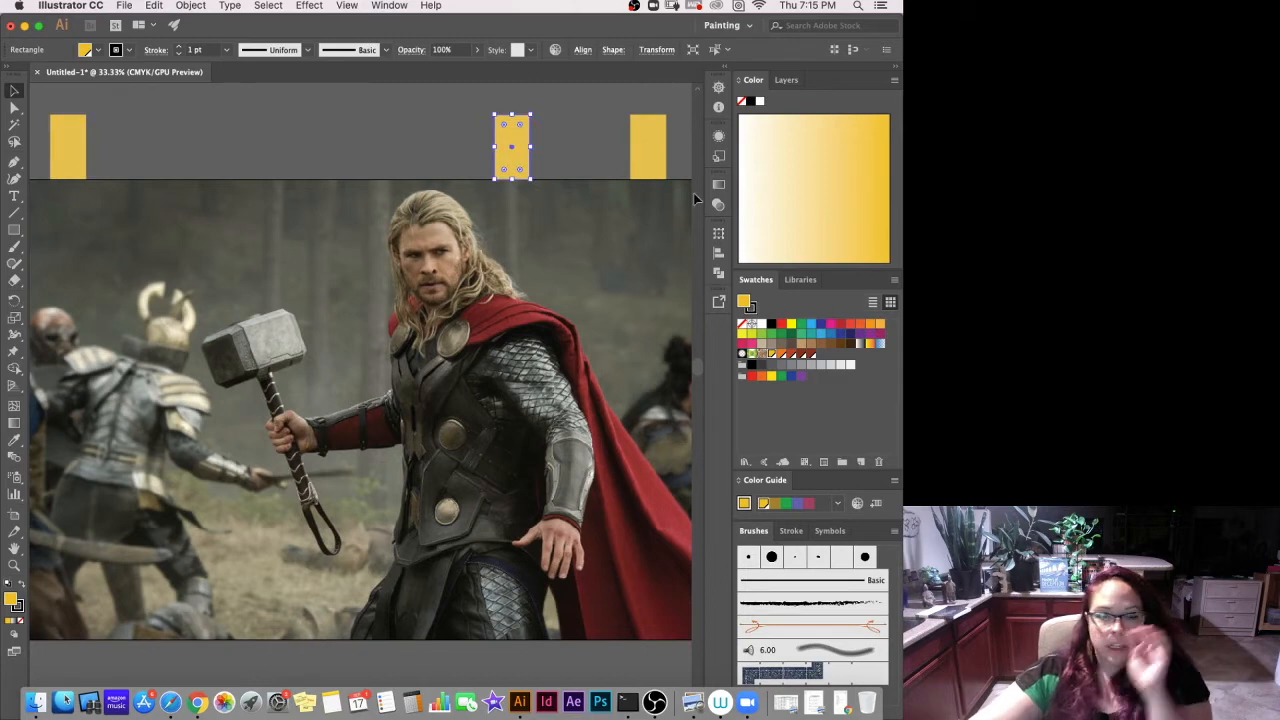
{"action": "key", "text": "Delete"}
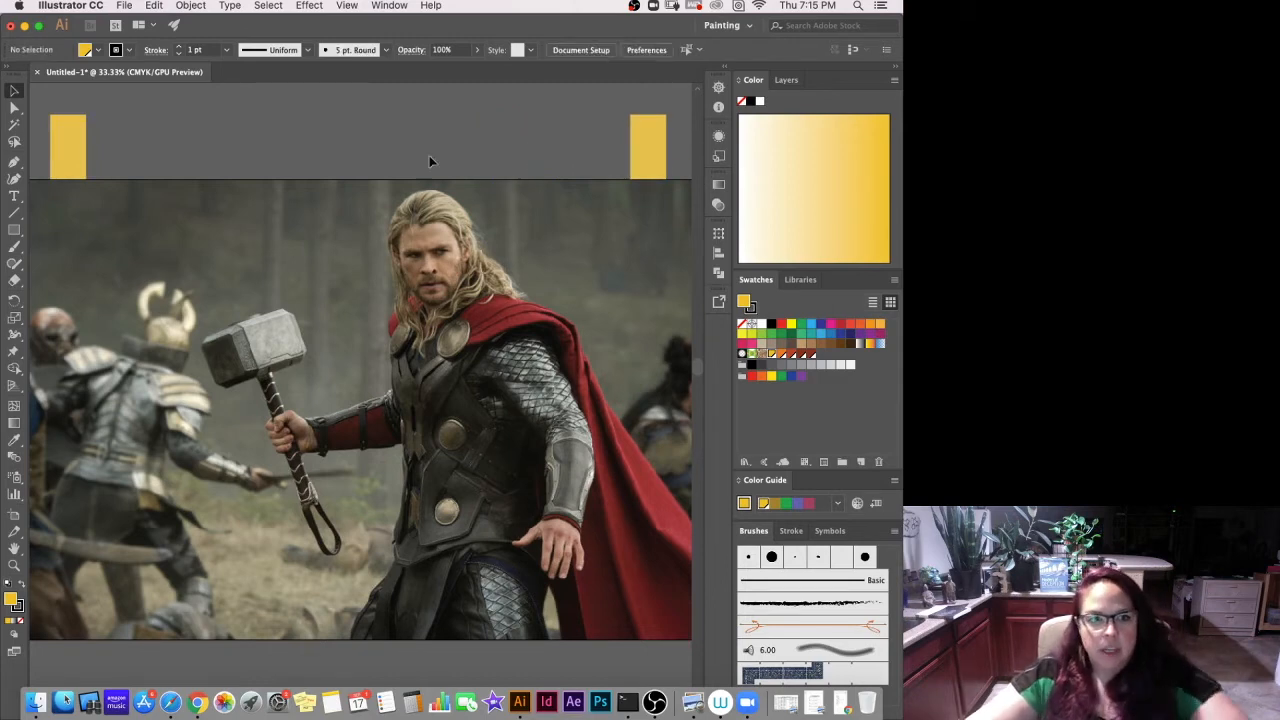
Fill the yellow rectangle above the image's right end with near-black 0C0902.
{"action": "left_click", "coordinate": [65, 166]}
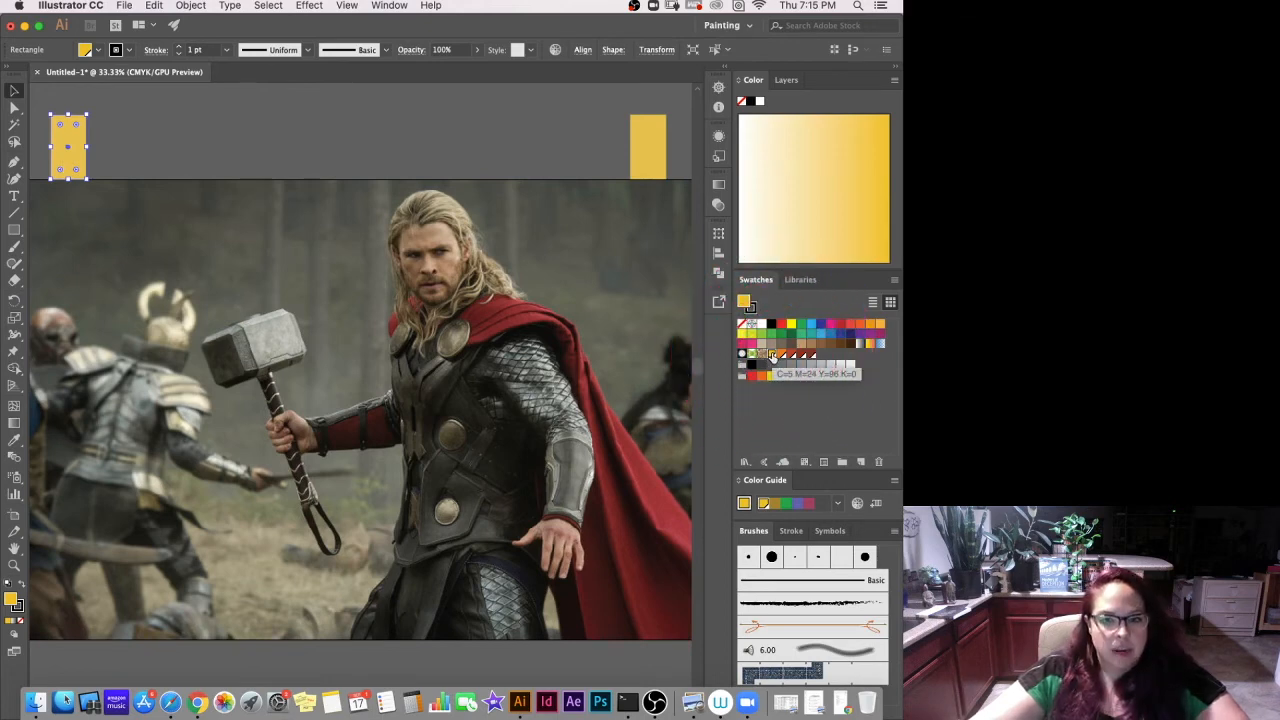
{"action": "left_click", "coordinate": [645, 151]}
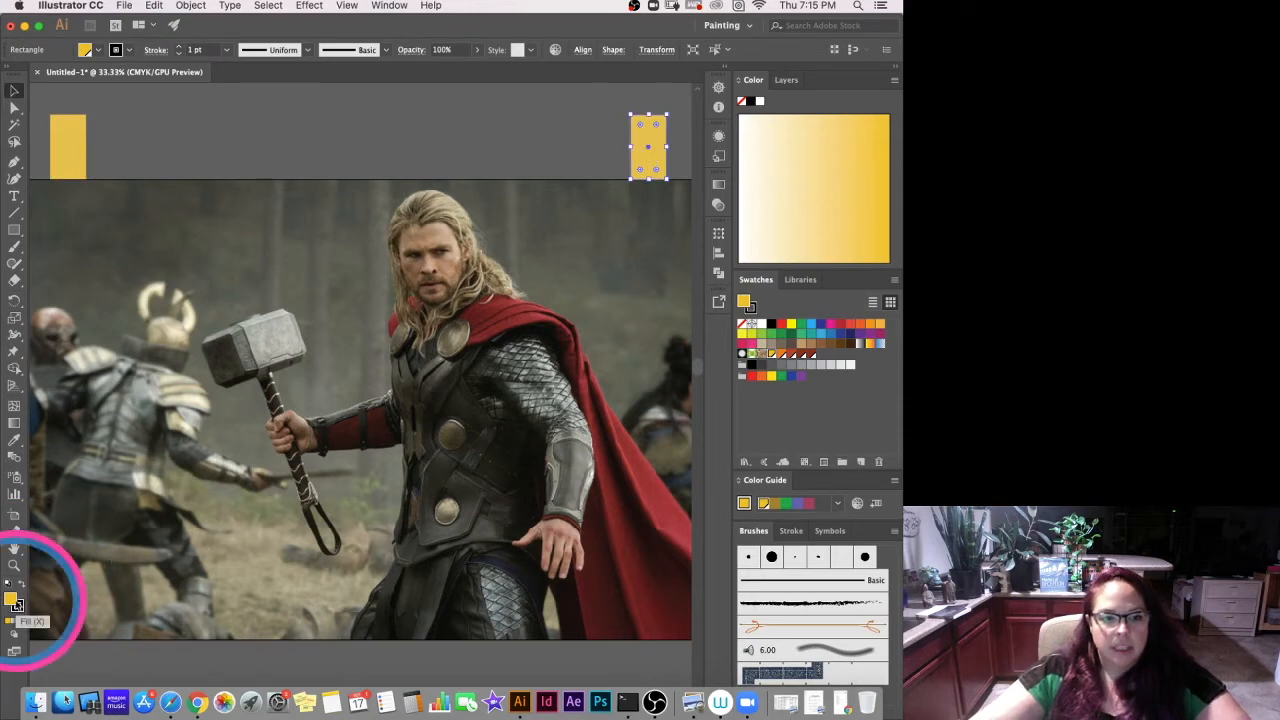
{"action": "double_click", "coordinate": [12, 600]}
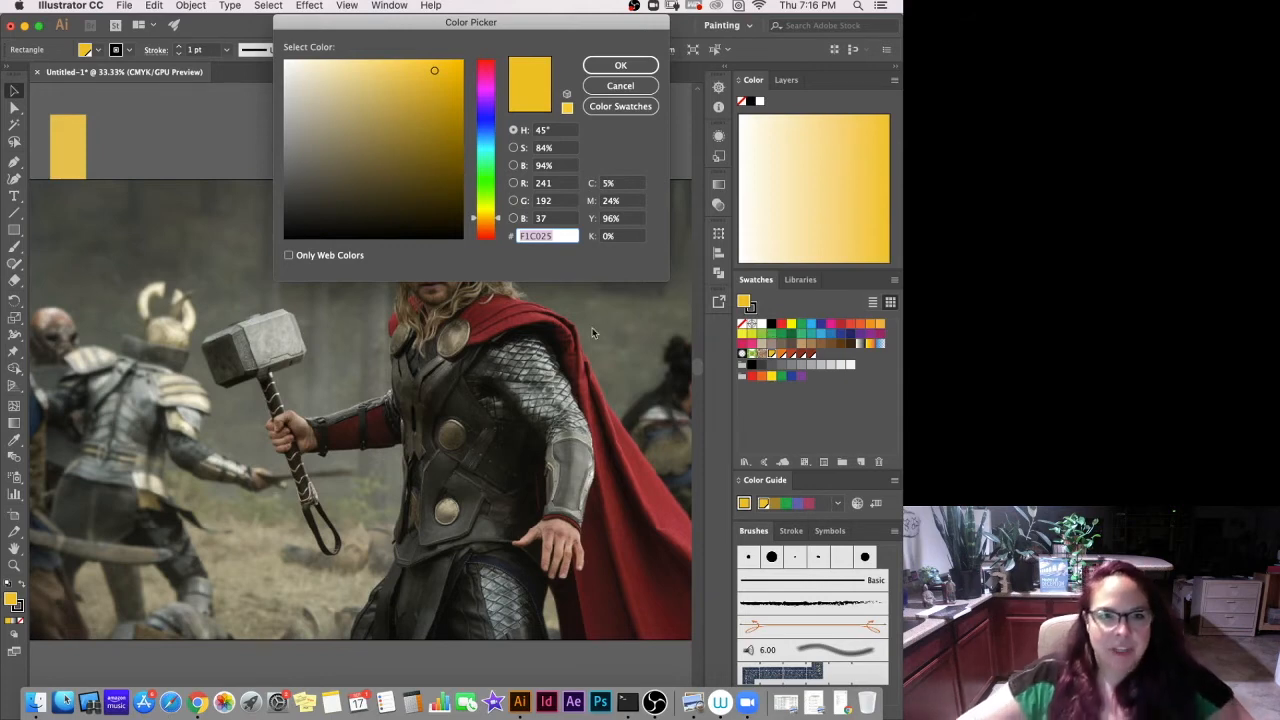
{"action": "left_click", "coordinate": [434, 71]}
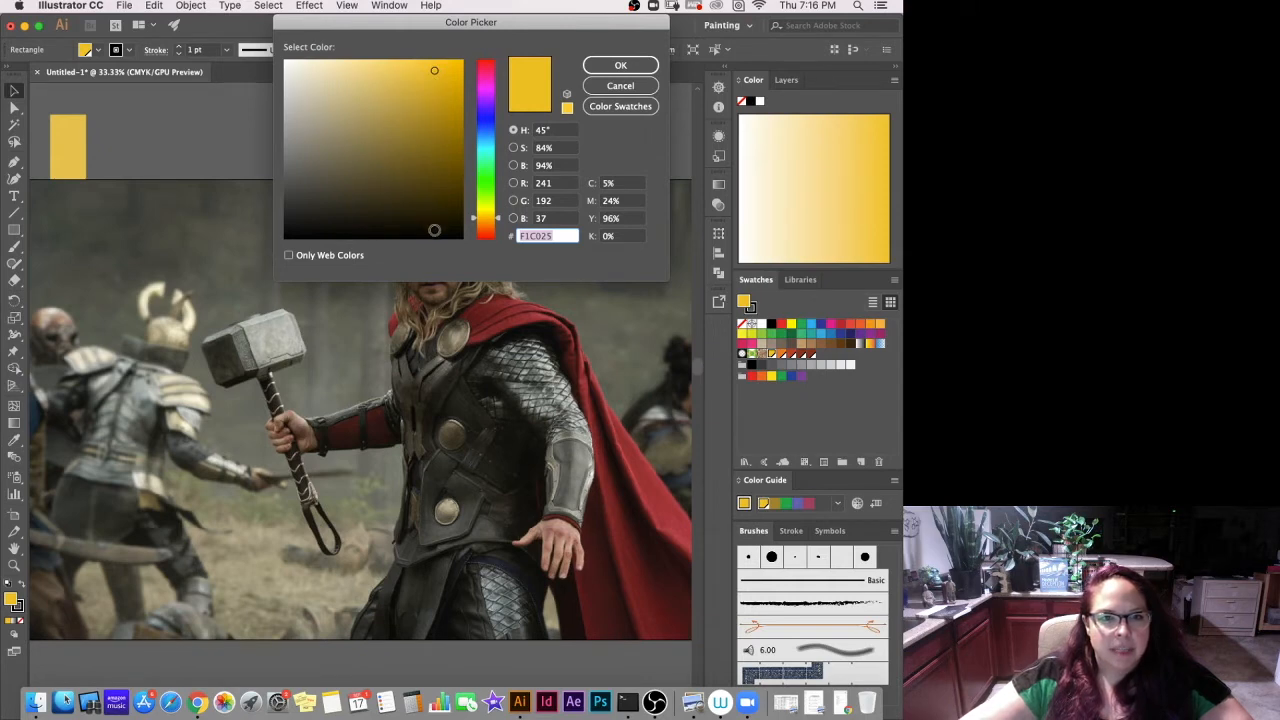
{"action": "left_click", "coordinate": [434, 230]}
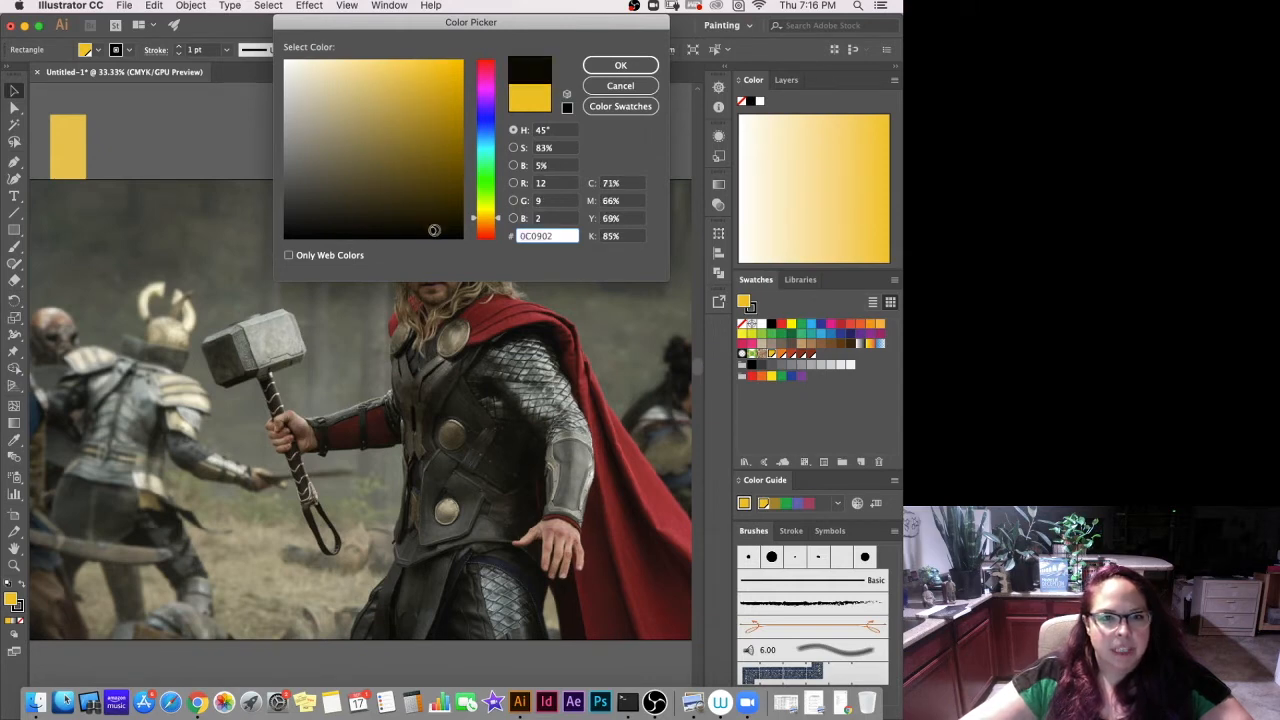
{"action": "left_click", "coordinate": [614, 64]}
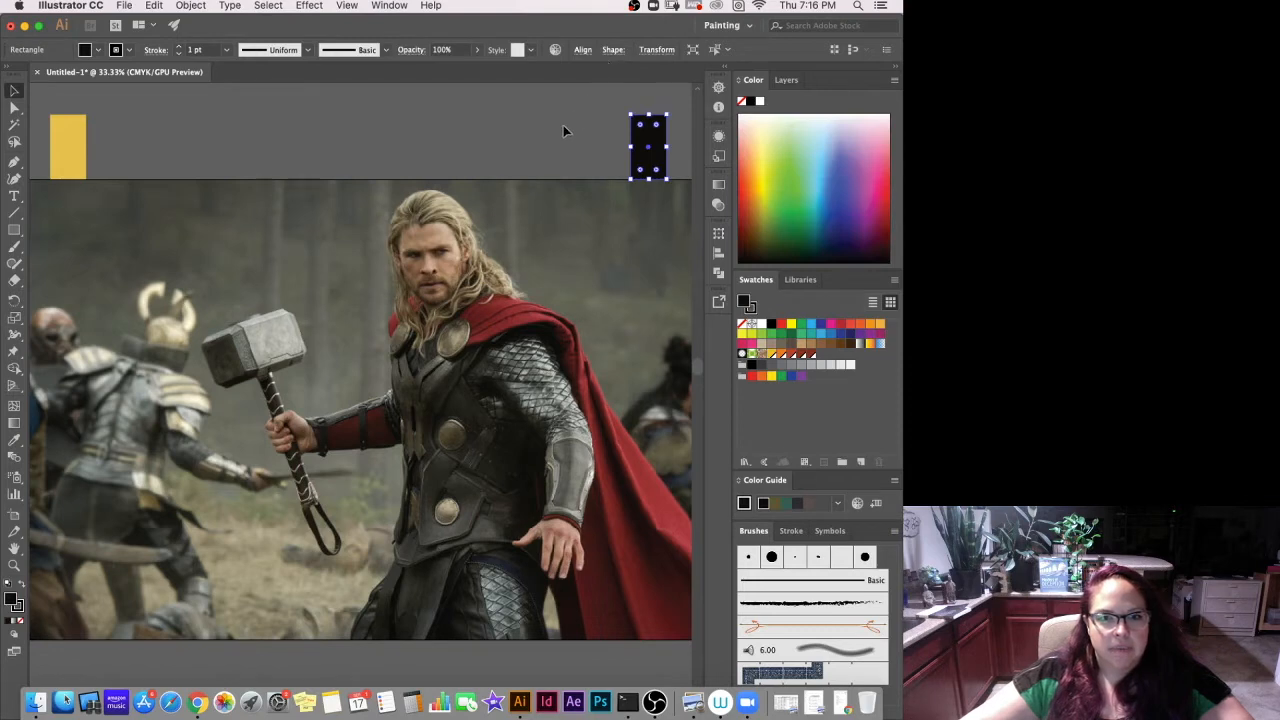
Save the near-black fill as a global CMYK process swatch named C=71 M=66 Y=69 K=85, adding it to the library, and redisplay the swatches.
{"action": "left_click", "coordinate": [522, 168]}
{"action": "left_click", "coordinate": [664, 164]}
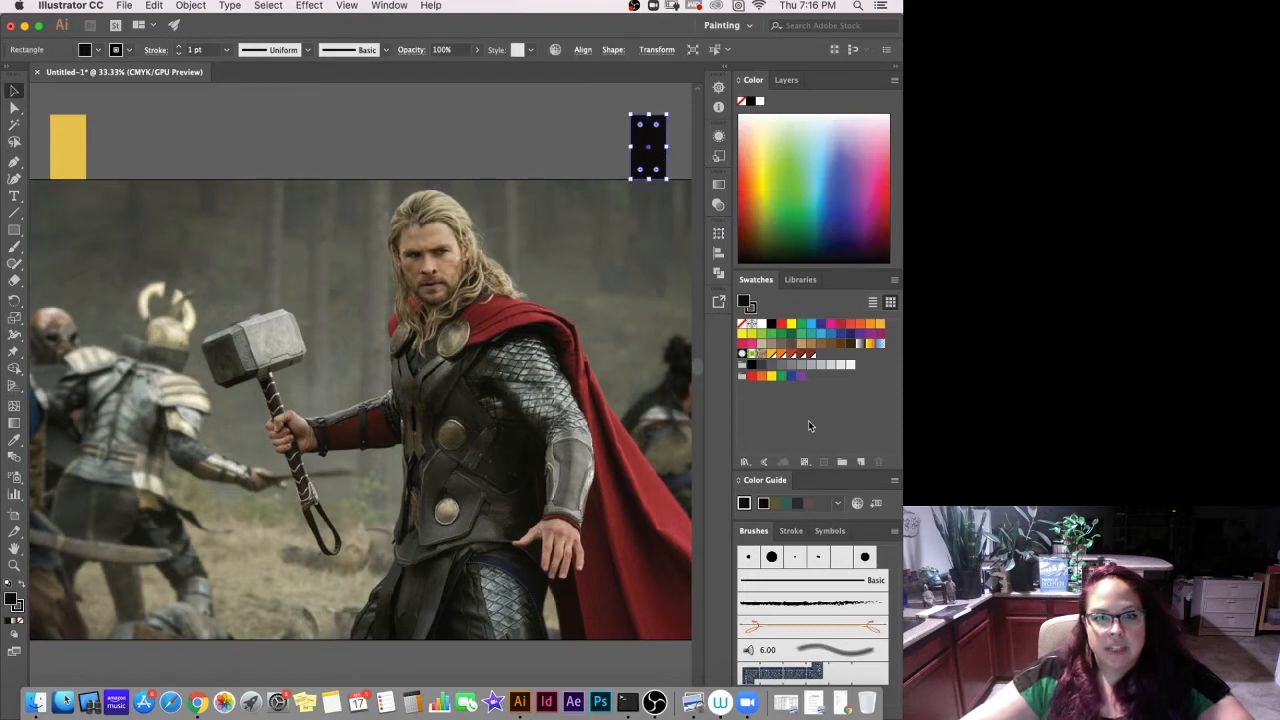
{"action": "left_click", "coordinate": [861, 462]}
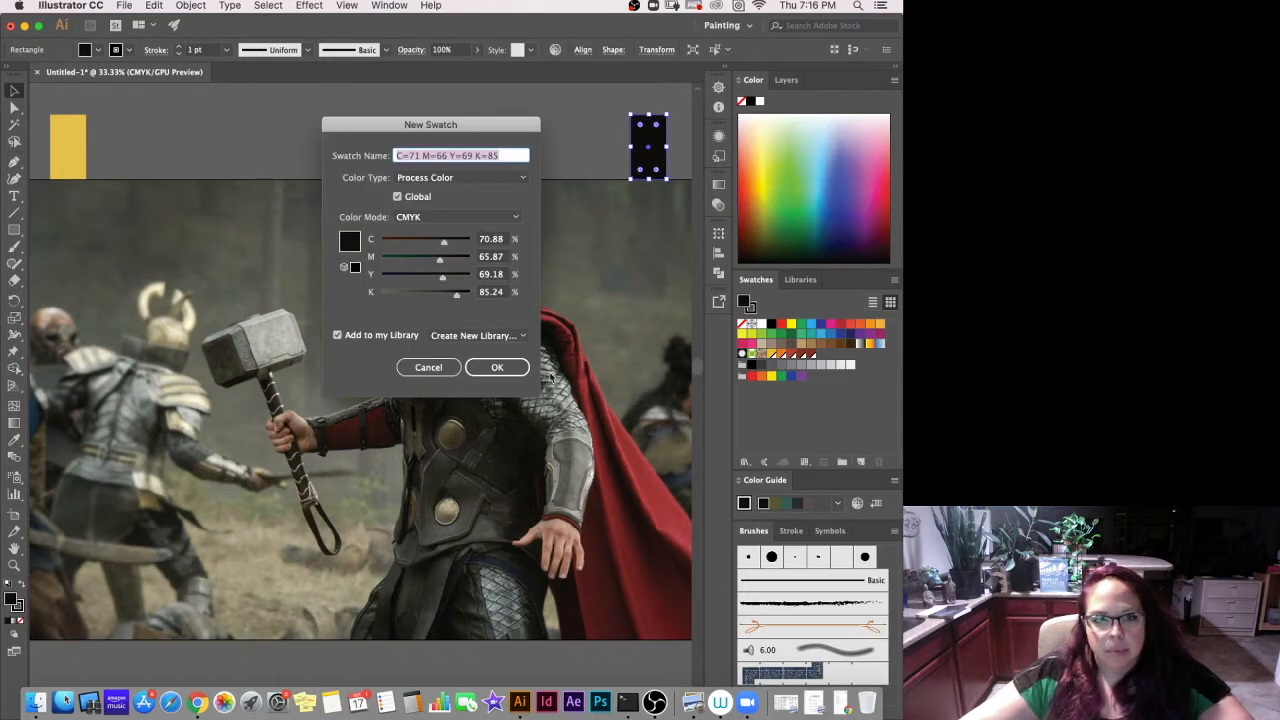
{"action": "left_click", "coordinate": [497, 368]}
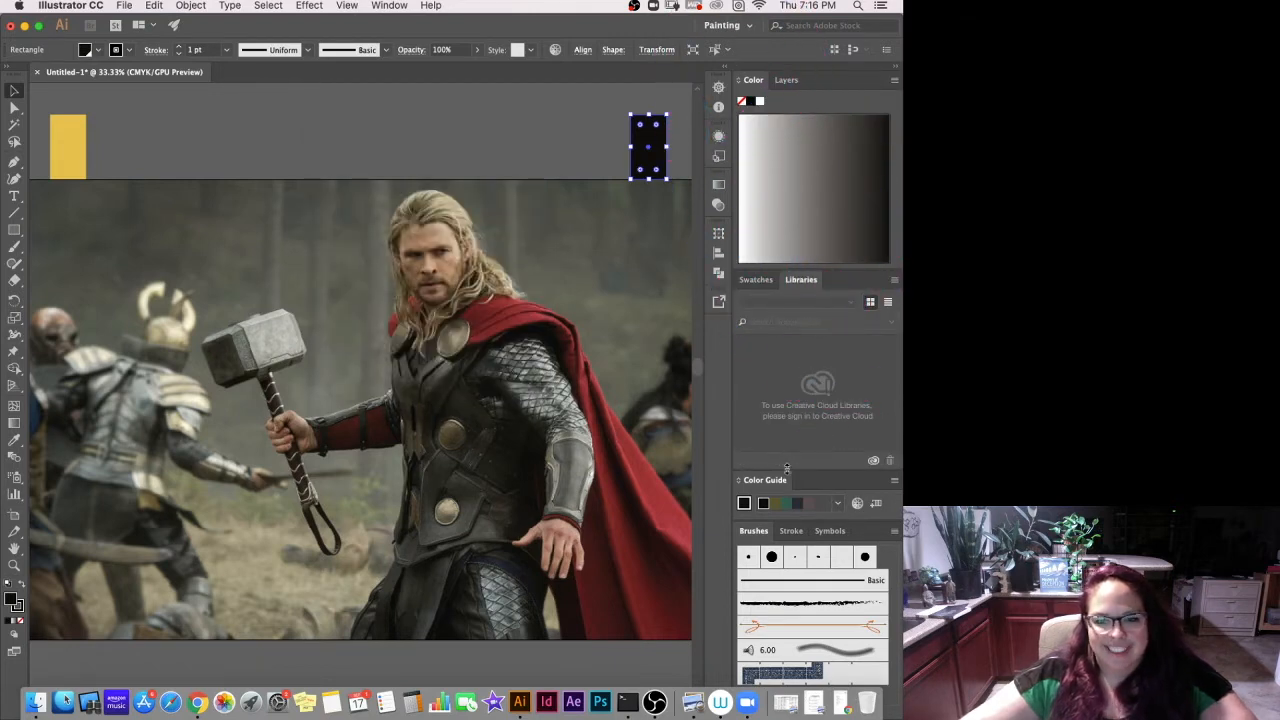
{"action": "left_click", "coordinate": [756, 280]}
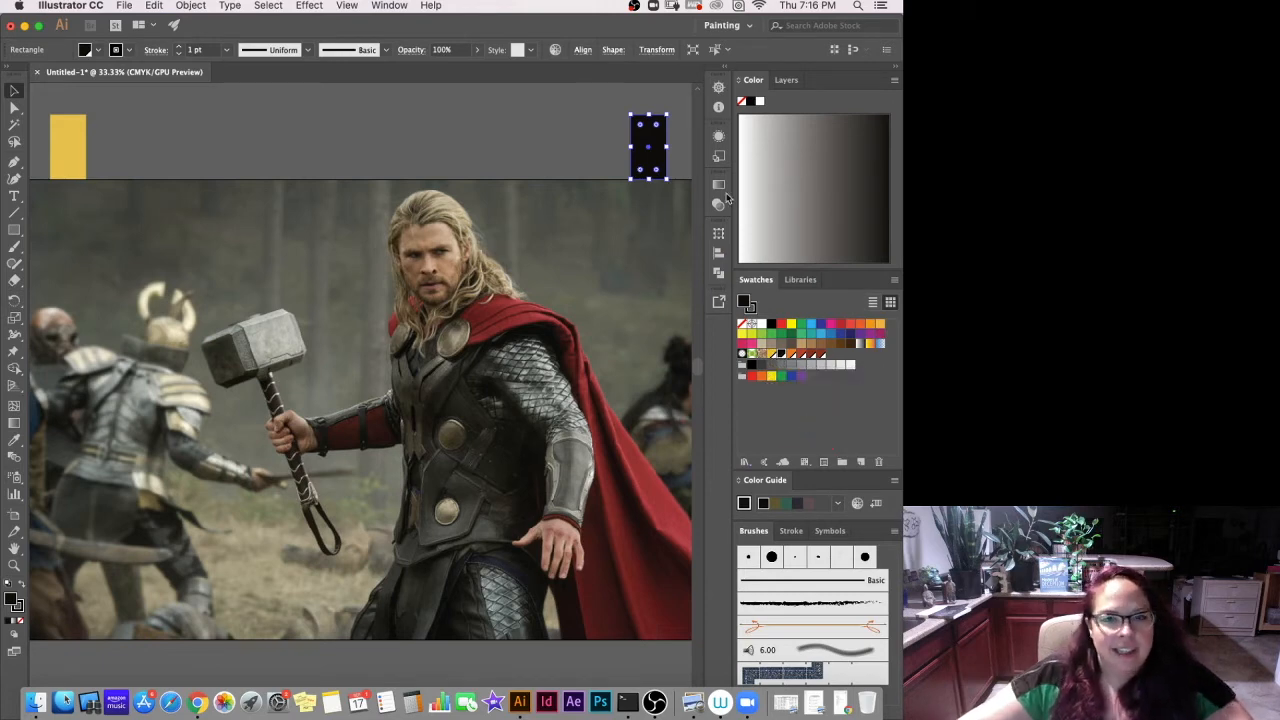
Blend the yellow rectangle into the near-black rectangle with the Blend tool.
{"action": "left_click", "coordinate": [78, 150]}
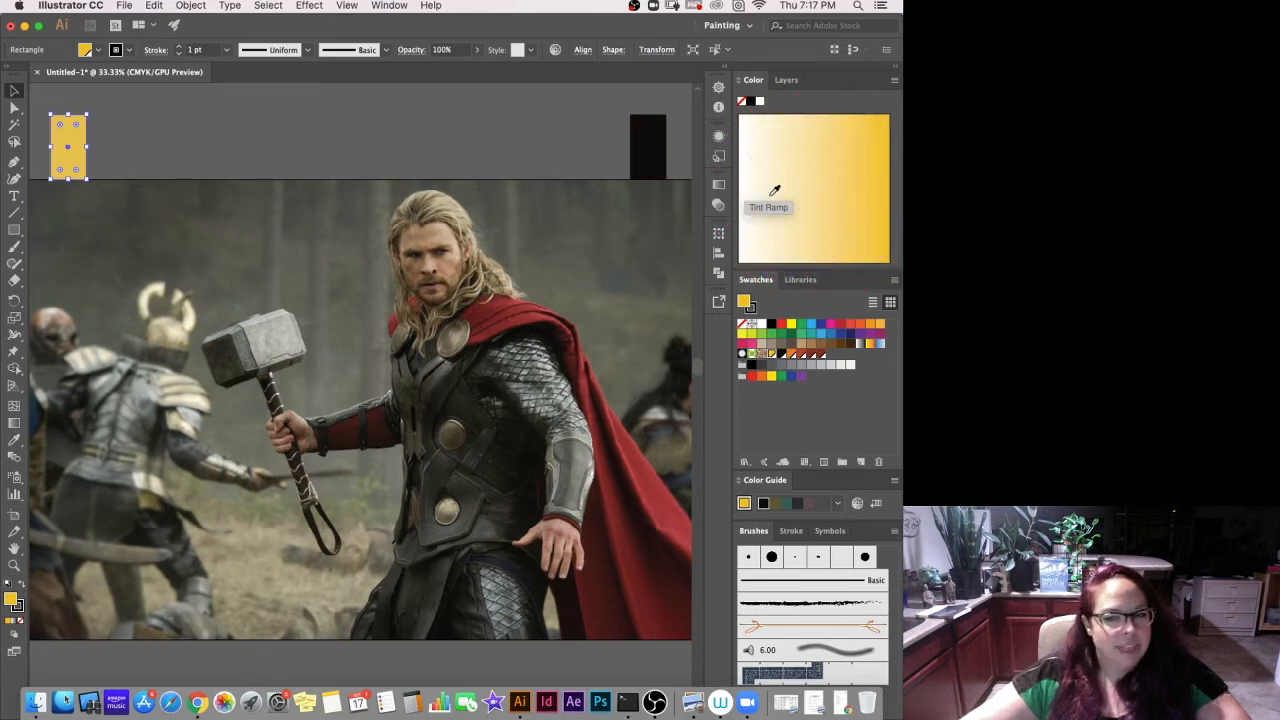
{"action": "left_click", "coordinate": [13, 458]}
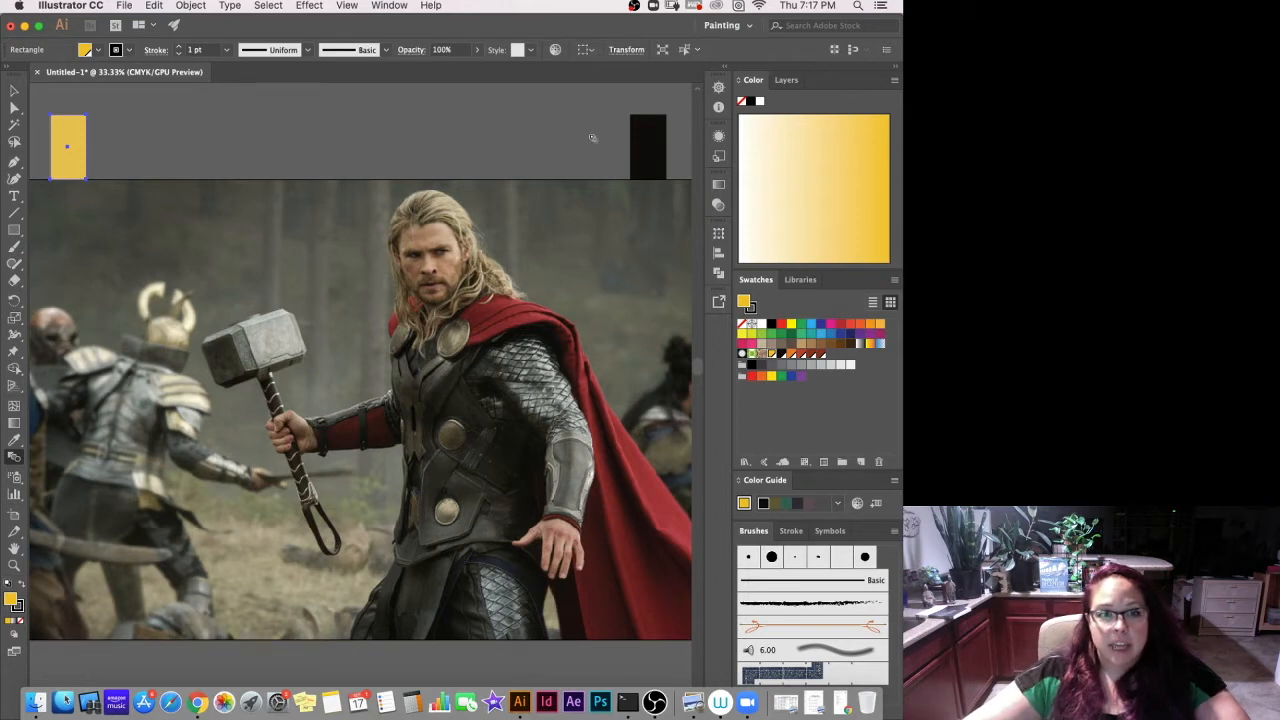
{"action": "left_click", "coordinate": [648, 145]}
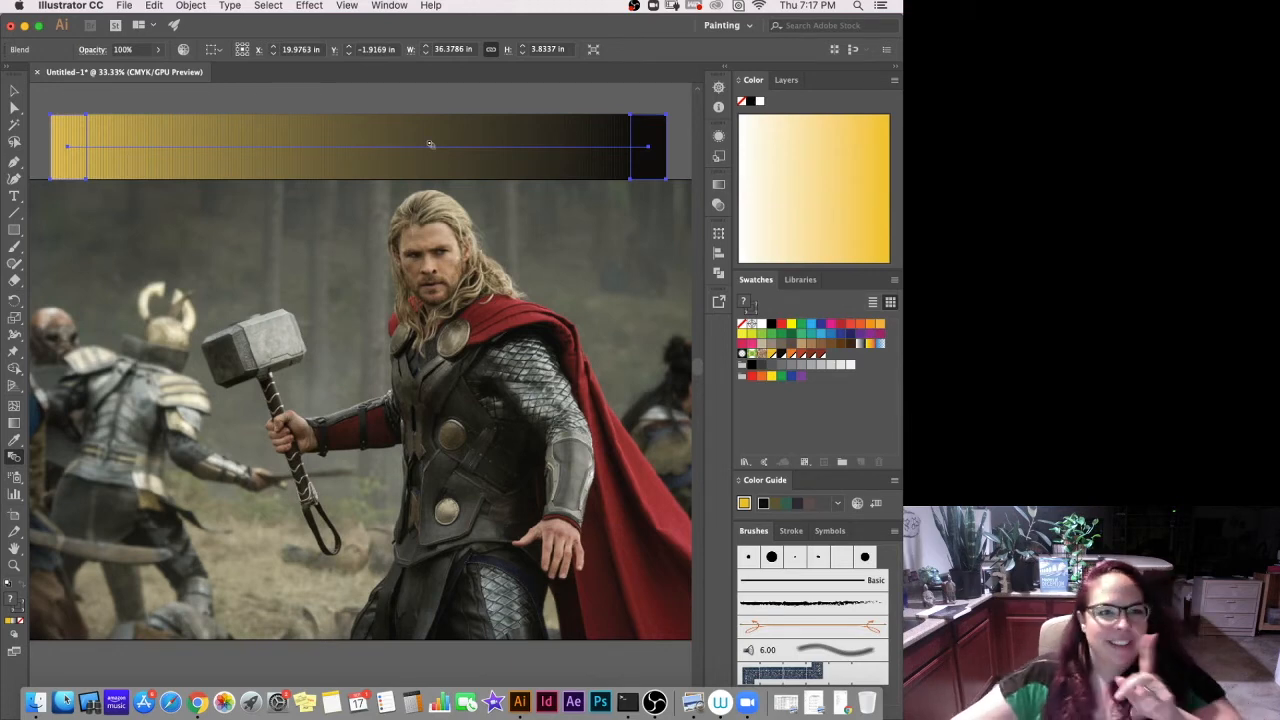
Set the blend's spacing to Specified Steps with 12 steps and preview it.
{"action": "left_click", "coordinate": [186, 6]}
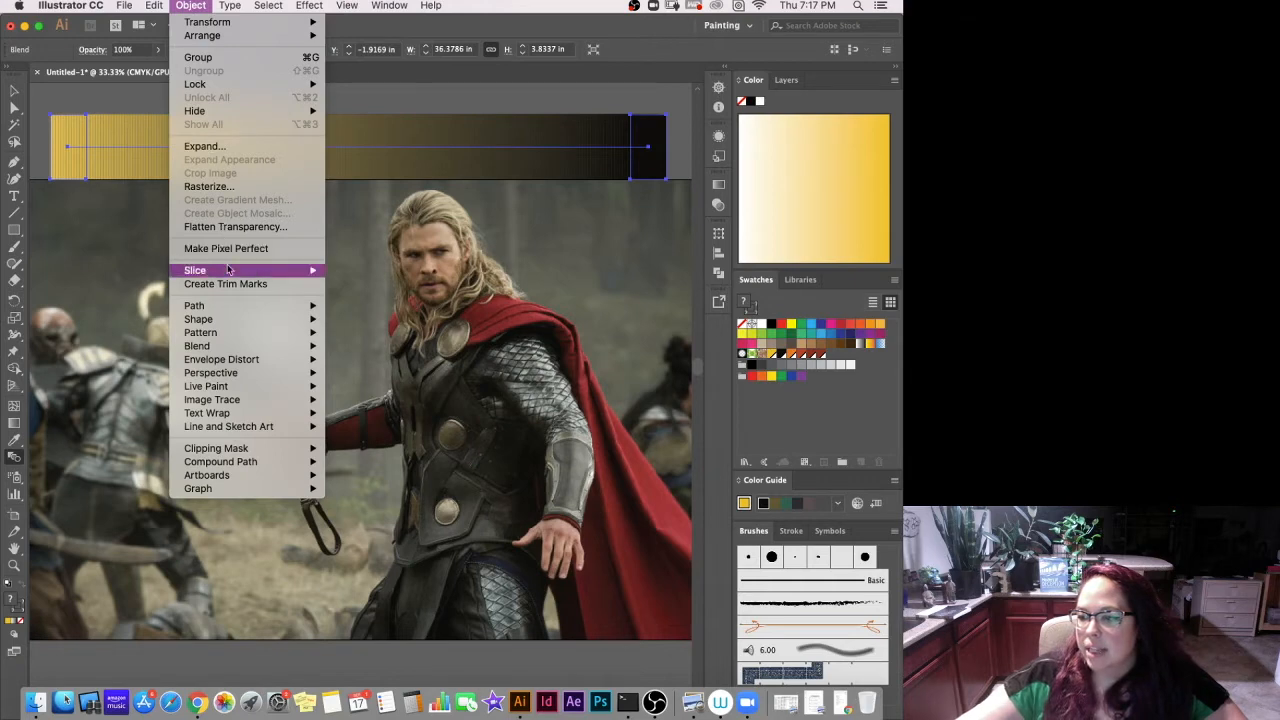
{"action": "mouse_move", "coordinate": [230, 346]}
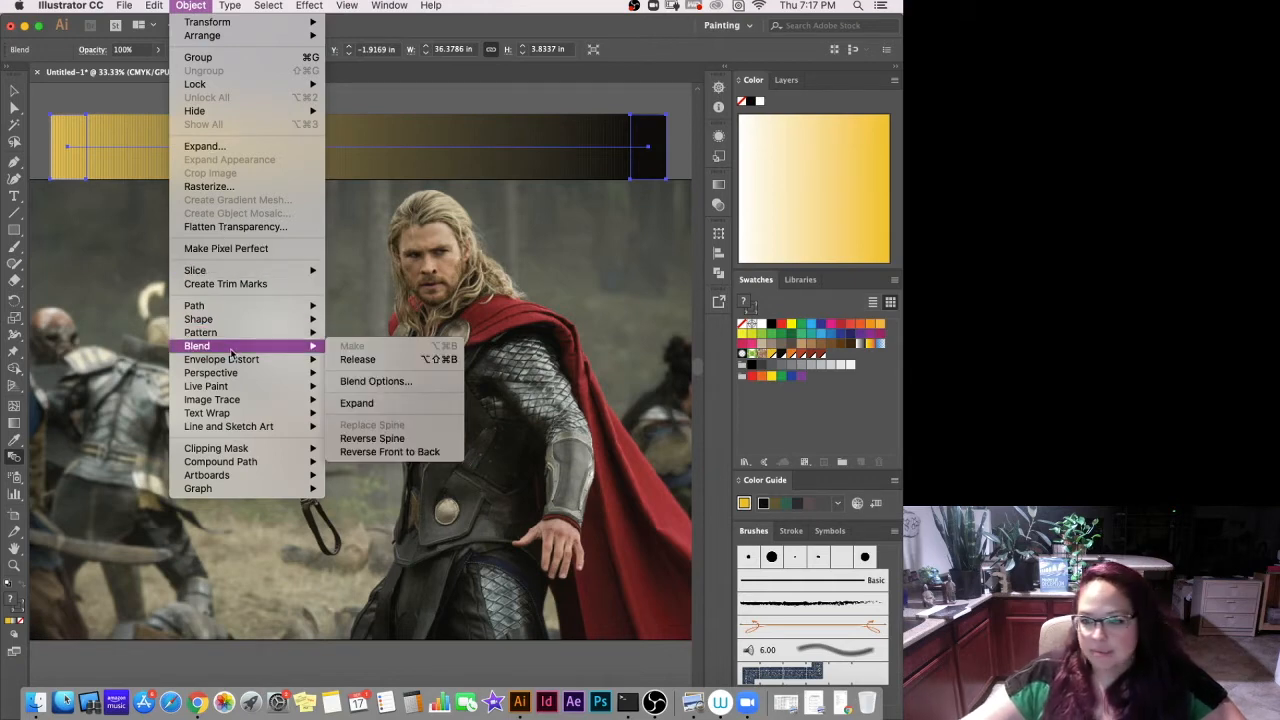
{"action": "left_click", "coordinate": [396, 384]}
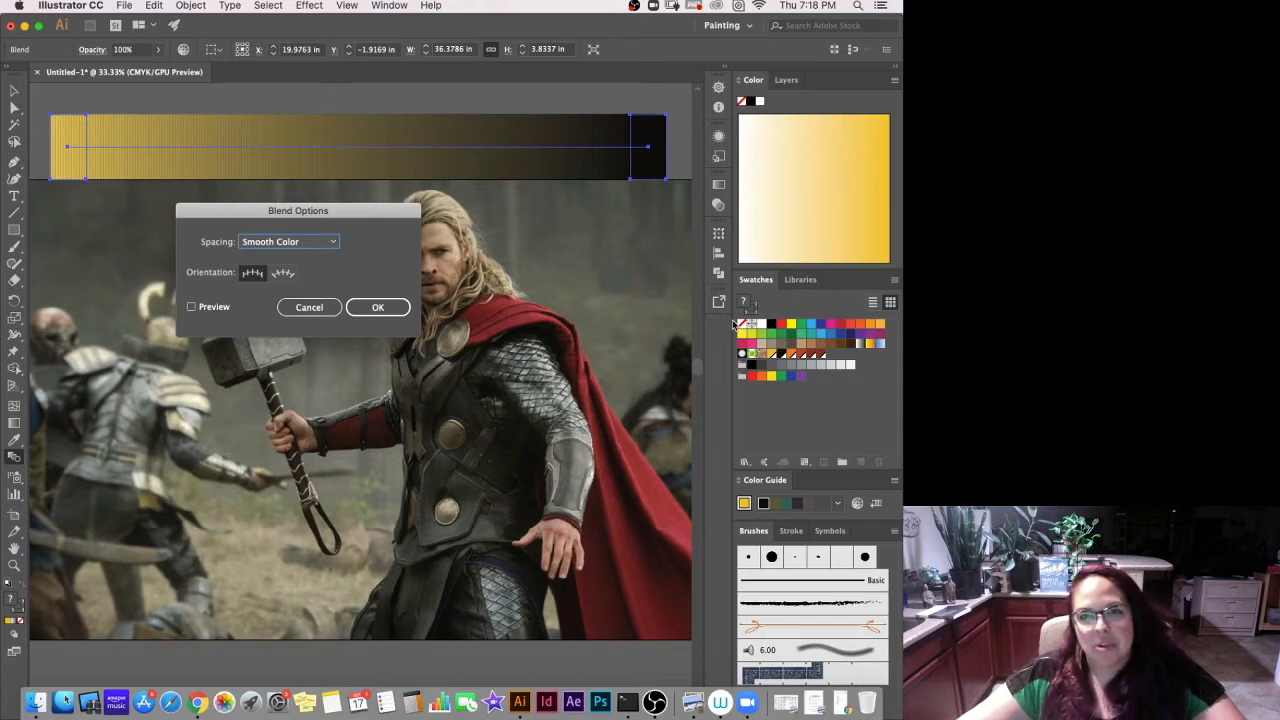
{"action": "left_click", "coordinate": [276, 250]}
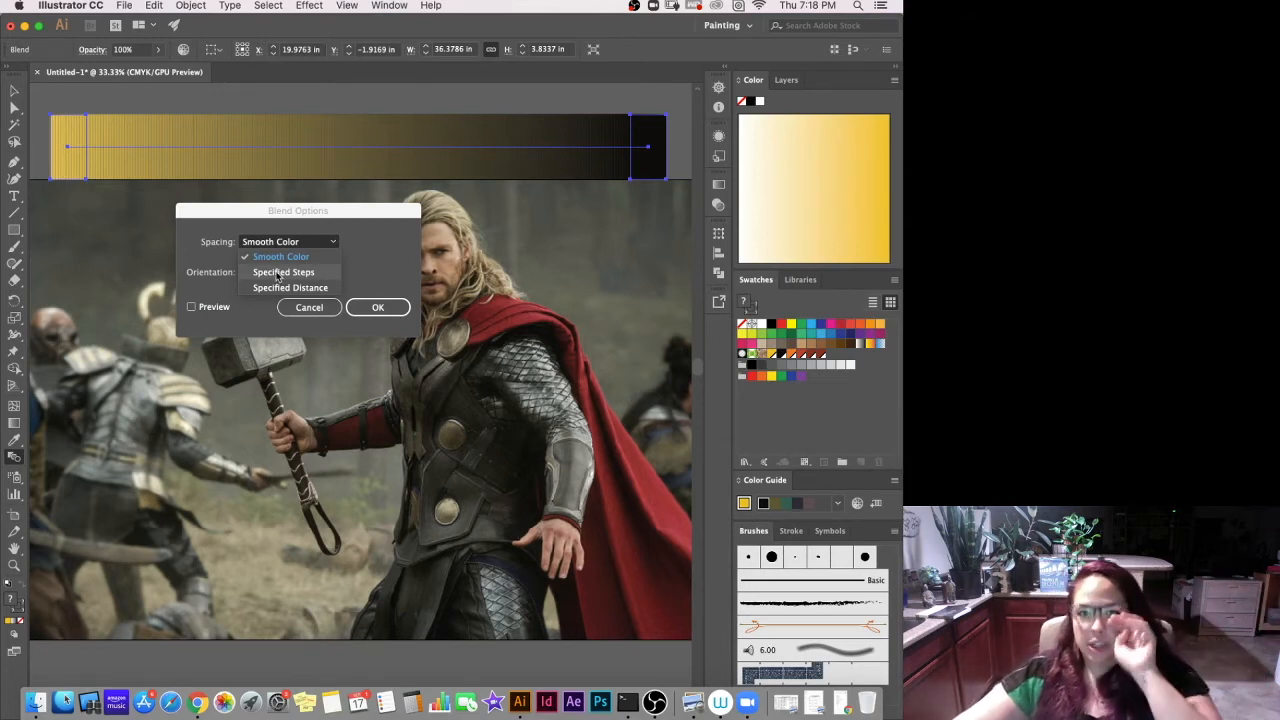
{"action": "left_click", "coordinate": [281, 272]}
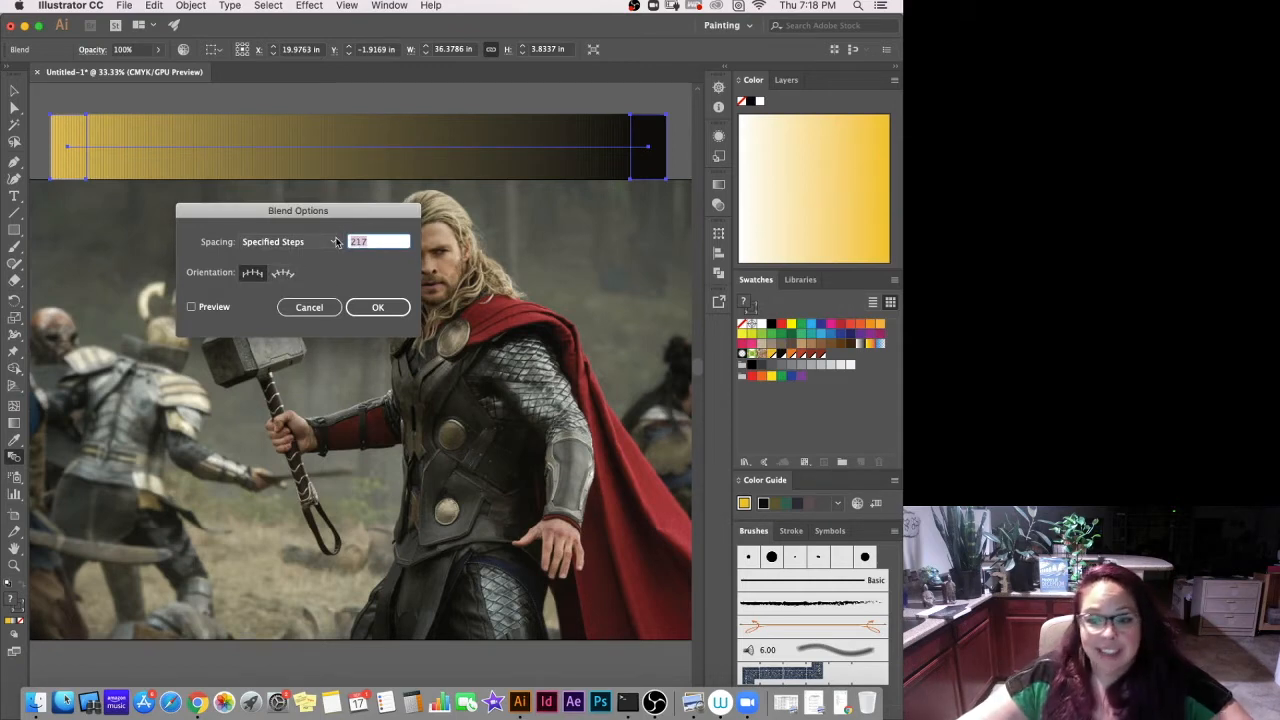
{"action": "type", "text": "12"}
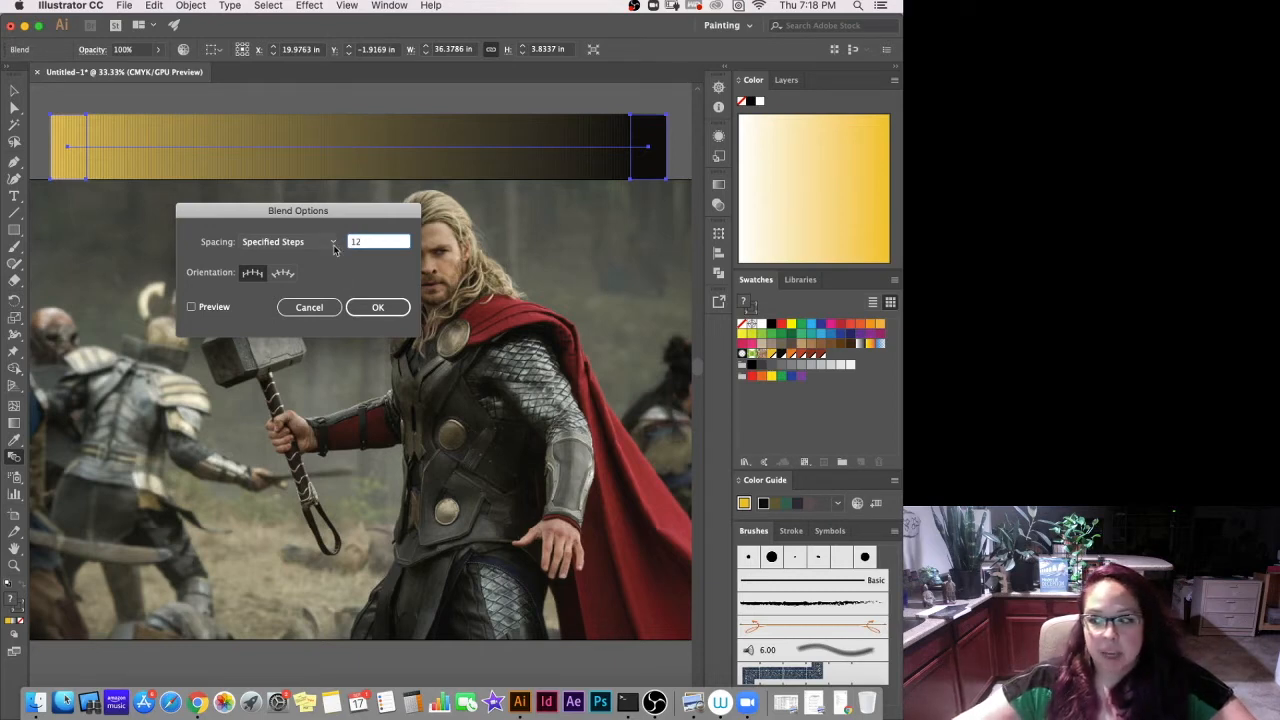
{"action": "left_click", "coordinate": [191, 307]}
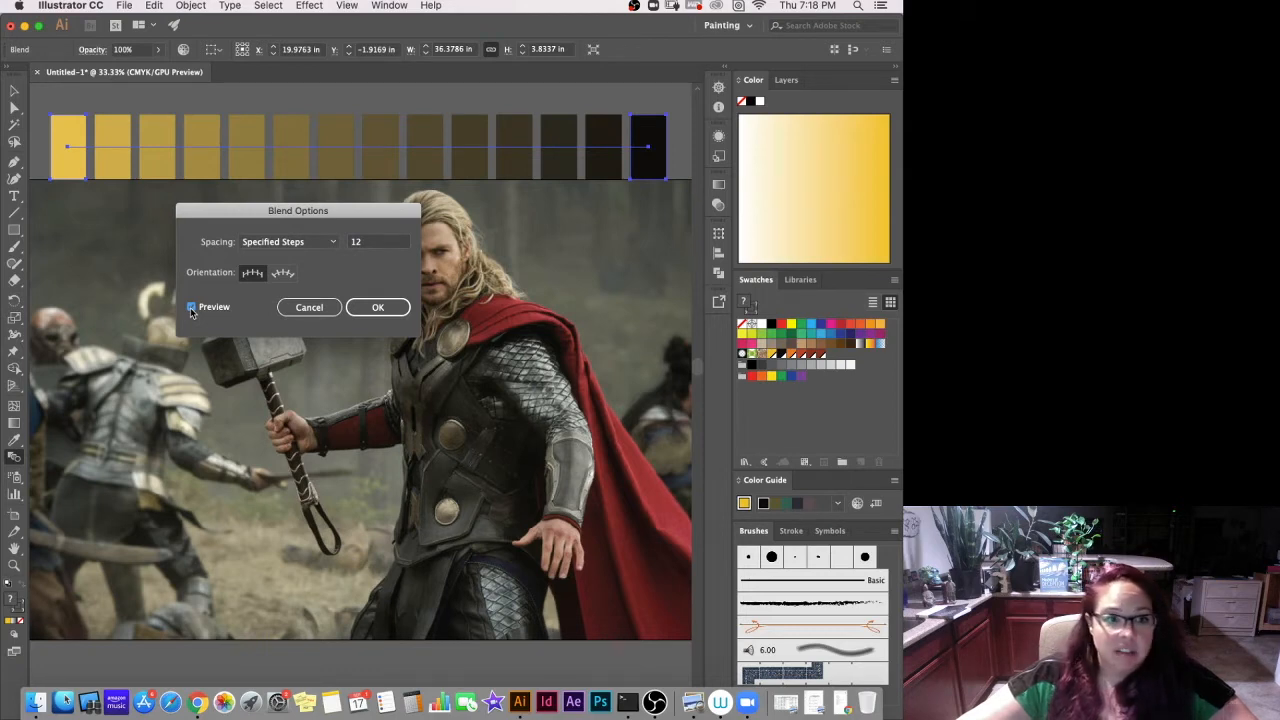
Set the blend to 10 specified steps, preview it and apply the blend options.
{"action": "double_click", "coordinate": [352, 242]}
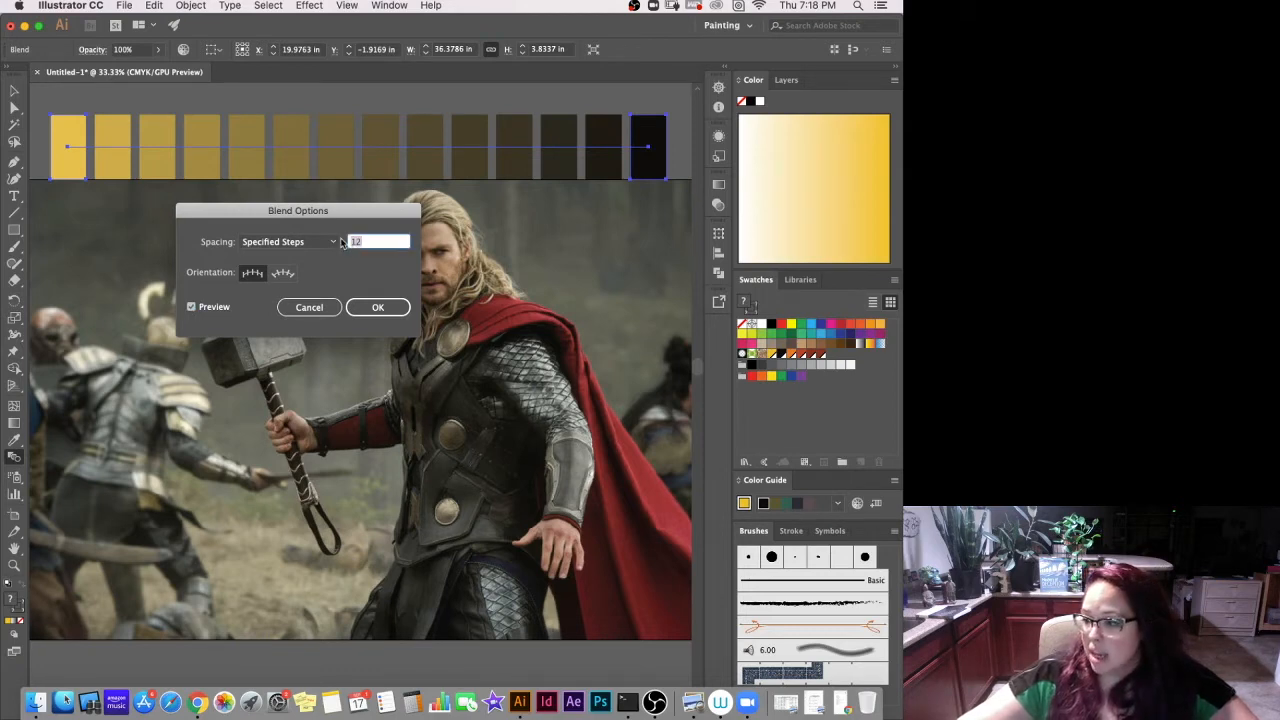
{"action": "type", "text": "10"}
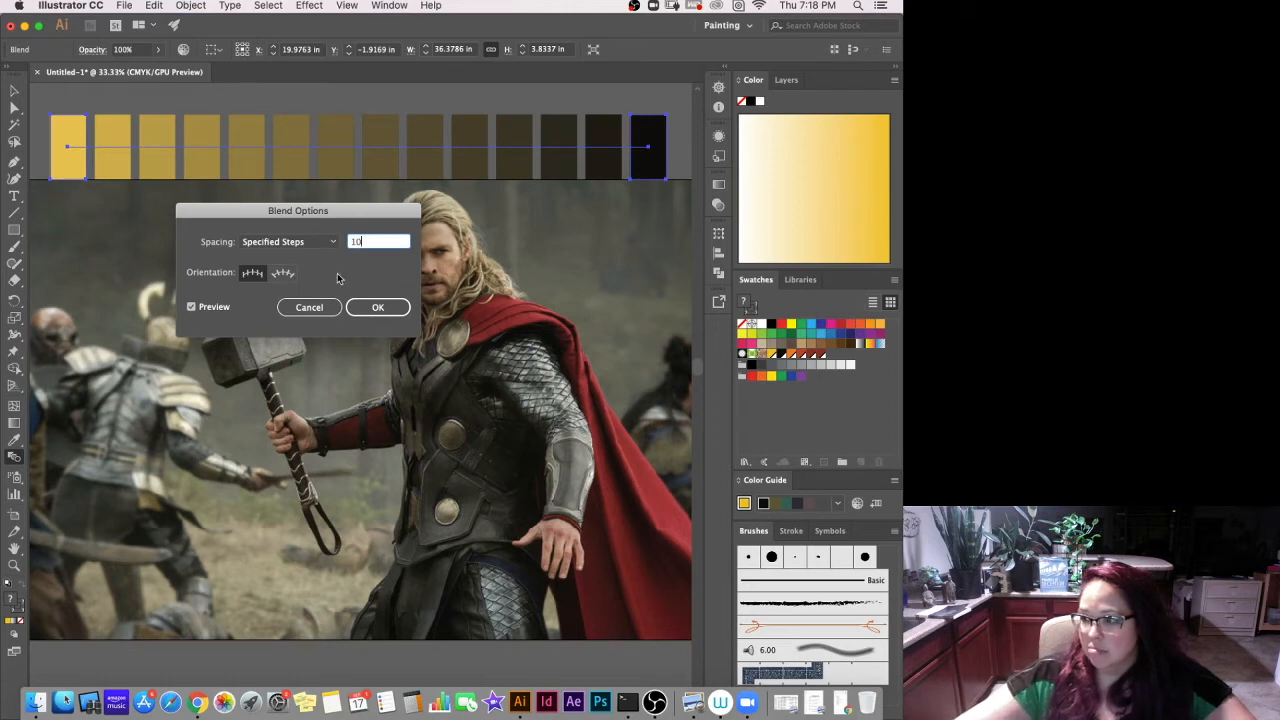
{"action": "left_click", "coordinate": [190, 307]}
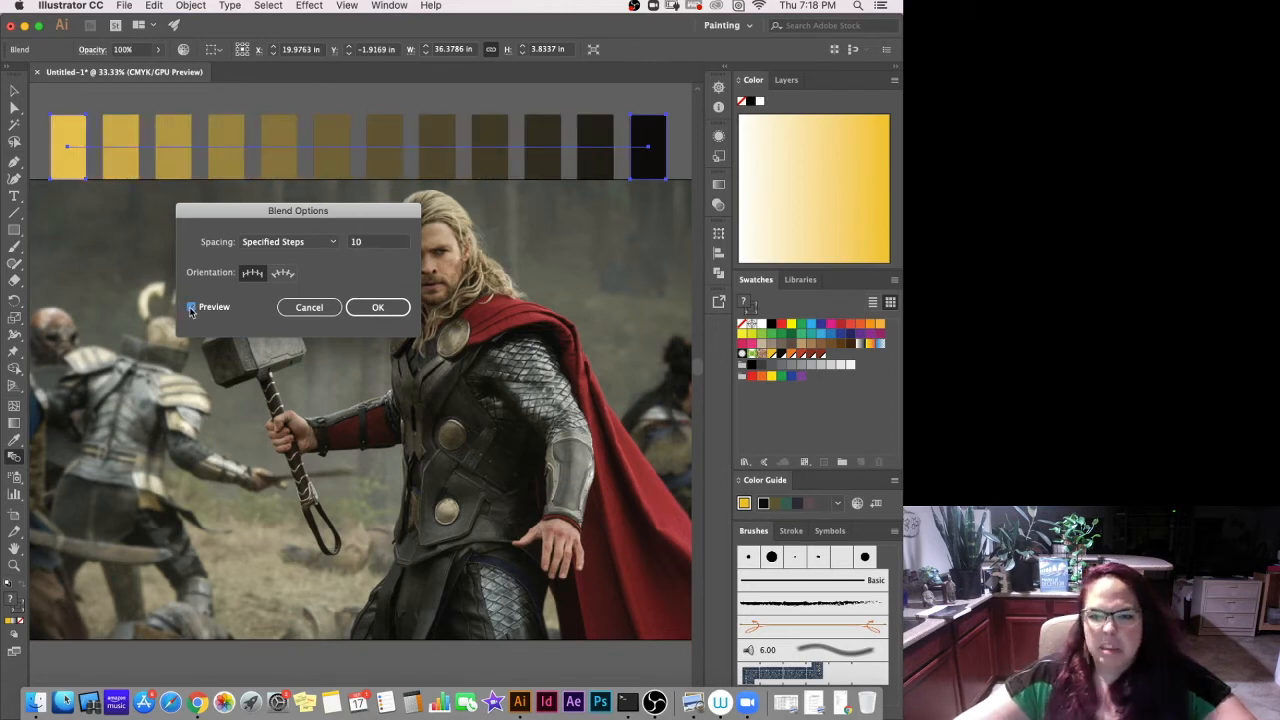
{"action": "left_click", "coordinate": [371, 310]}
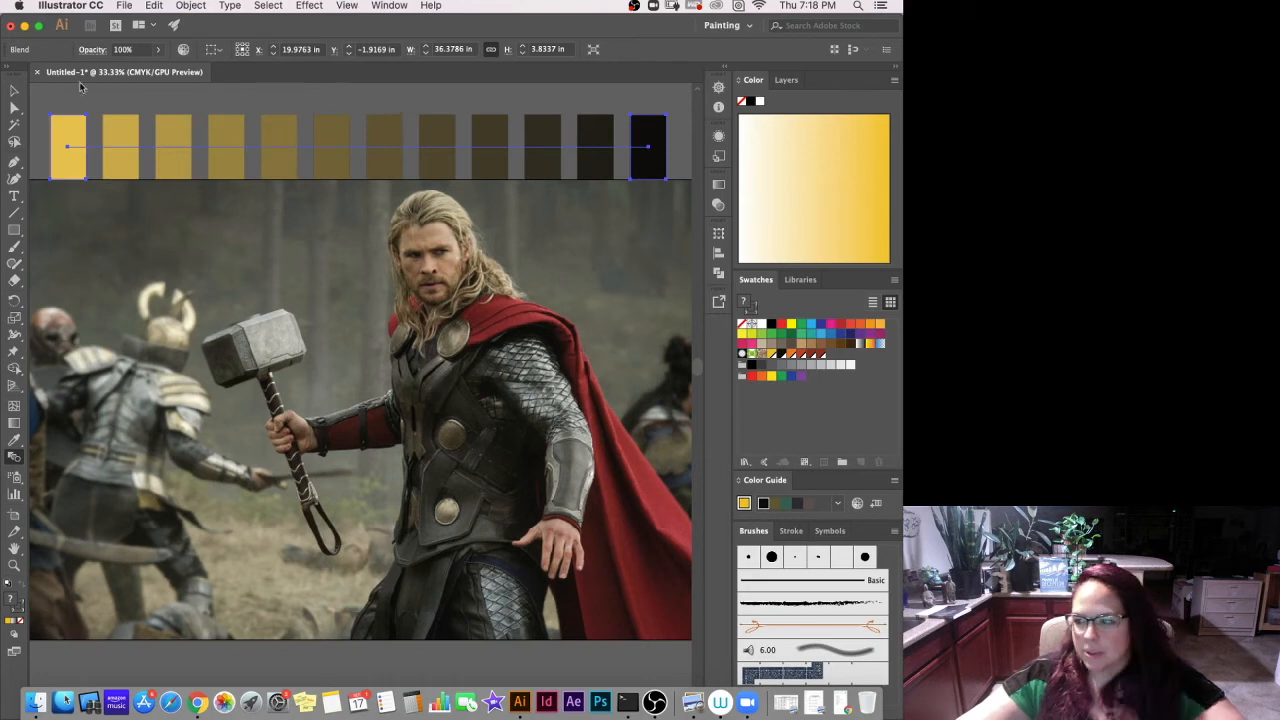
Try to add the colors of the unexpanded yellow-to-black blend to the swatches.
{"action": "left_click", "coordinate": [15, 93]}
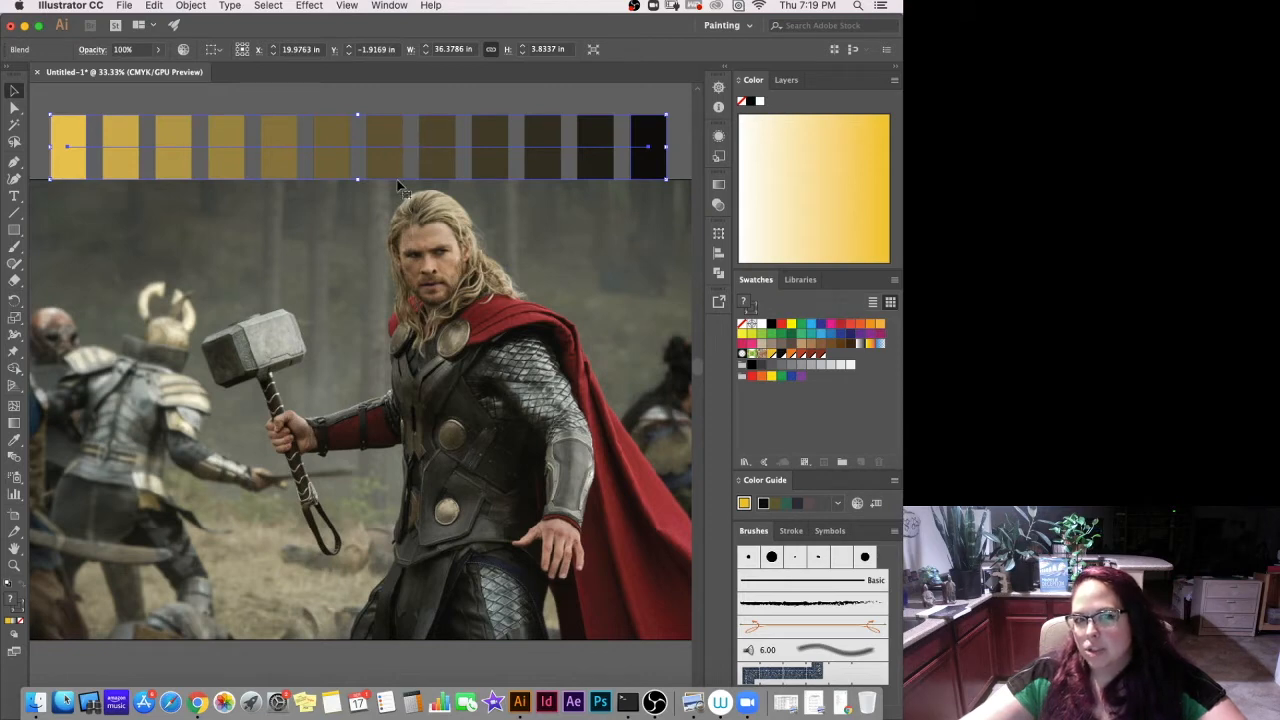
{"action": "left_click", "coordinate": [864, 465]}
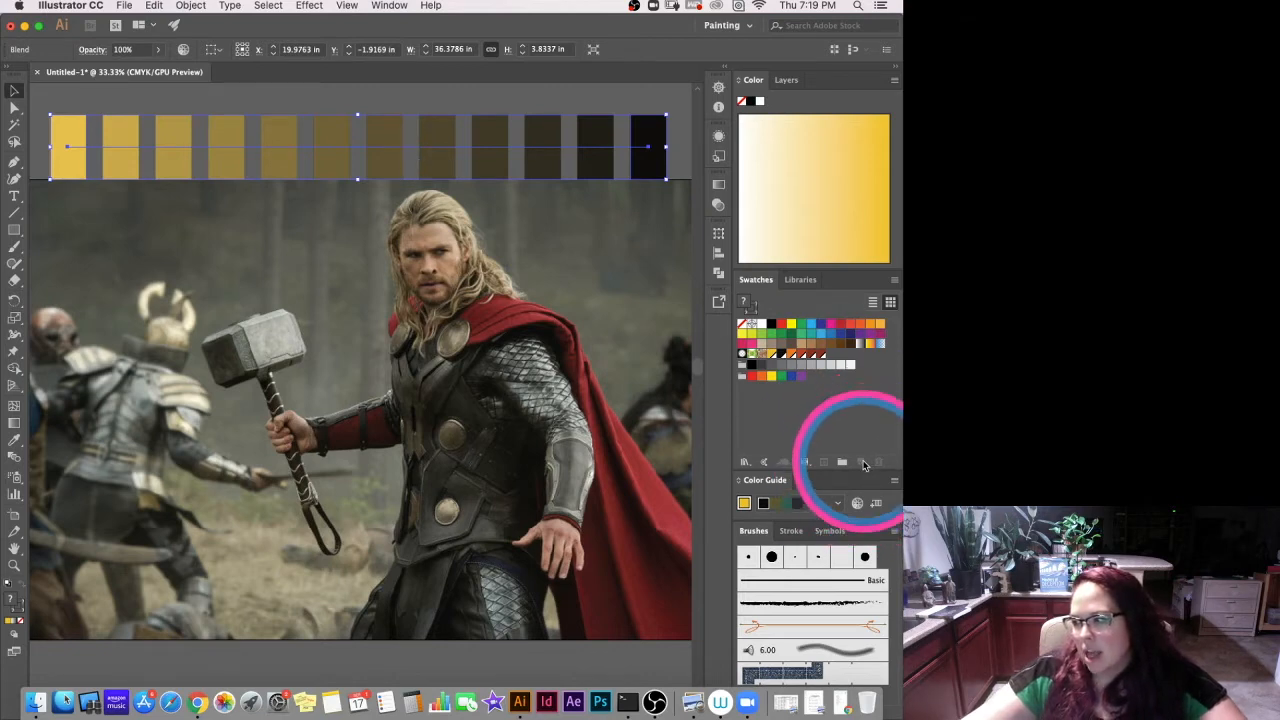
{"action": "left_click", "coordinate": [862, 466]}
{"action": "left_click", "coordinate": [862, 466]}
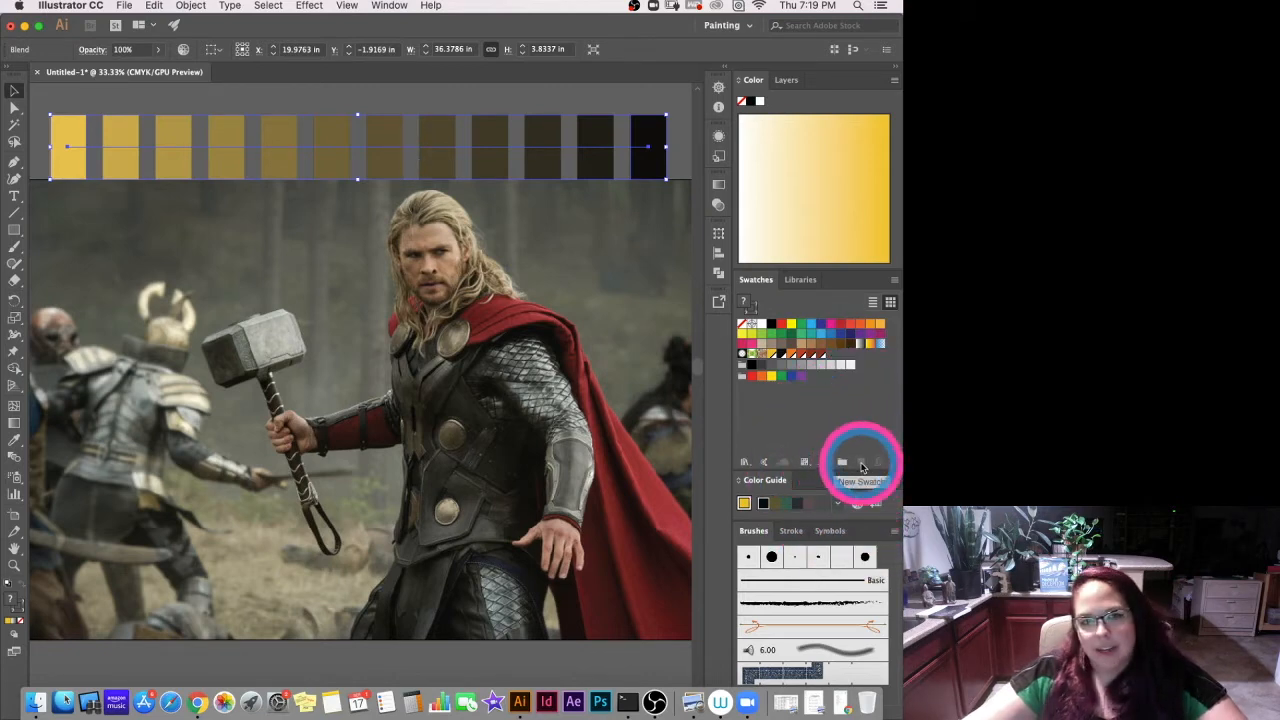
{"action": "left_click", "coordinate": [862, 466]}
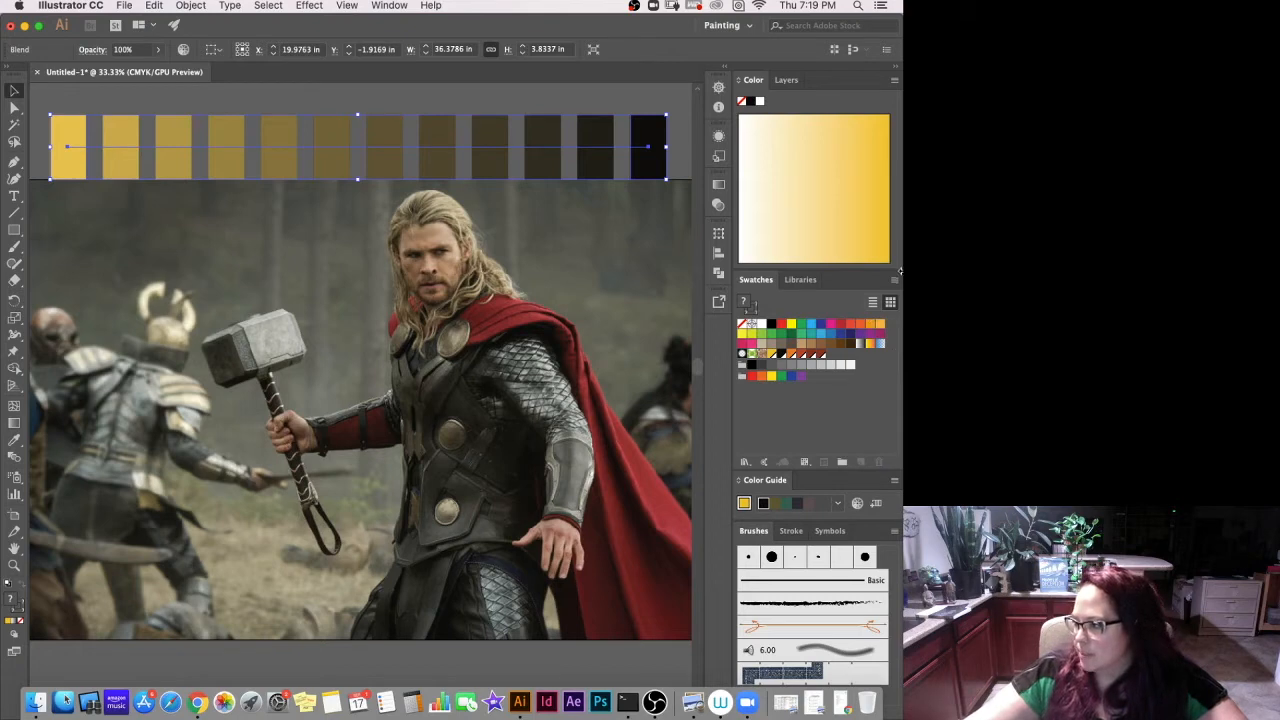
{"action": "left_click", "coordinate": [895, 281]}
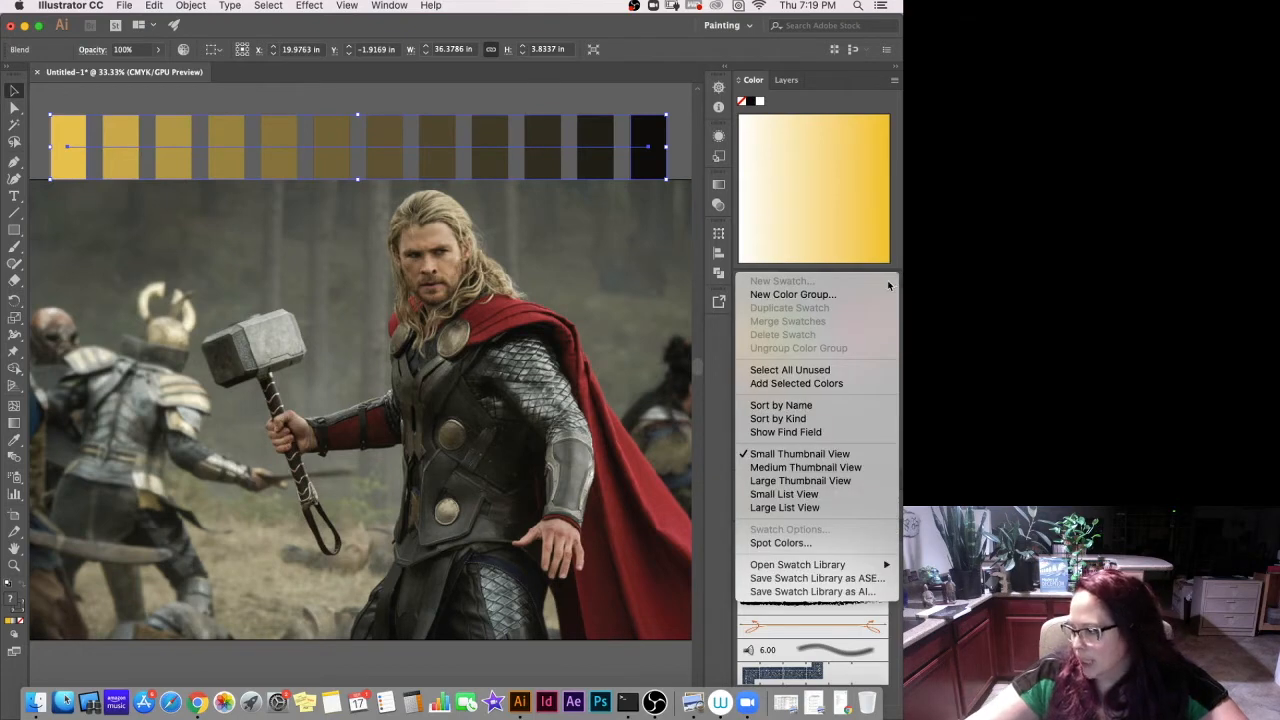
{"action": "left_click", "coordinate": [836, 384]}
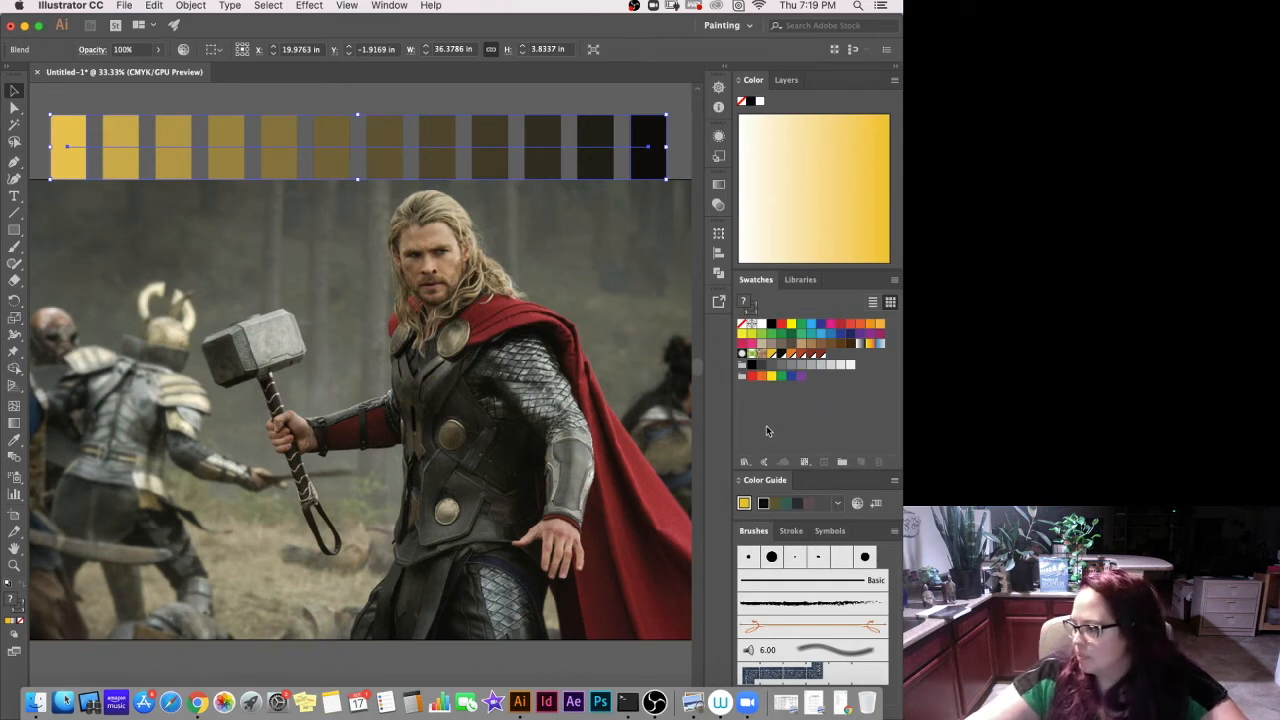
Expand the yellow-to-black blend into separate rectangles and add their colors to the swatches.
{"action": "left_click", "coordinate": [189, 5]}
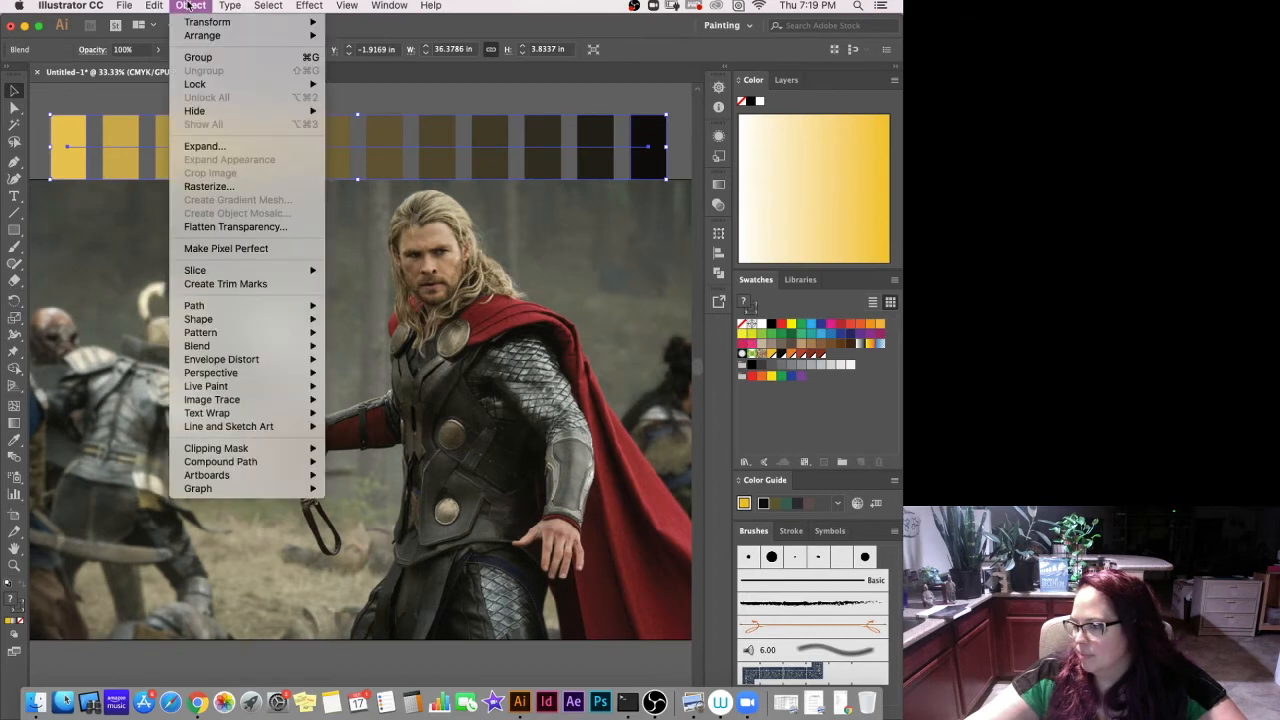
{"action": "left_click", "coordinate": [200, 146]}
{"action": "left_click", "coordinate": [556, 598]}
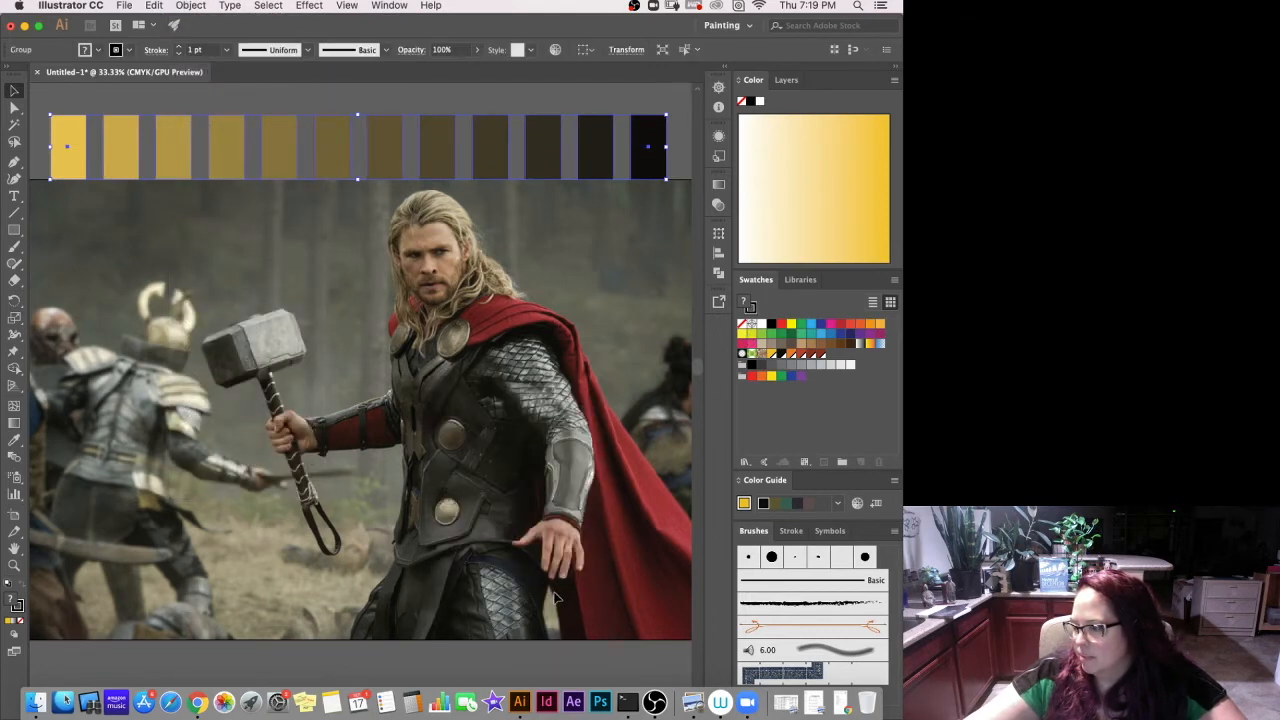
{"action": "left_click", "coordinate": [894, 281]}
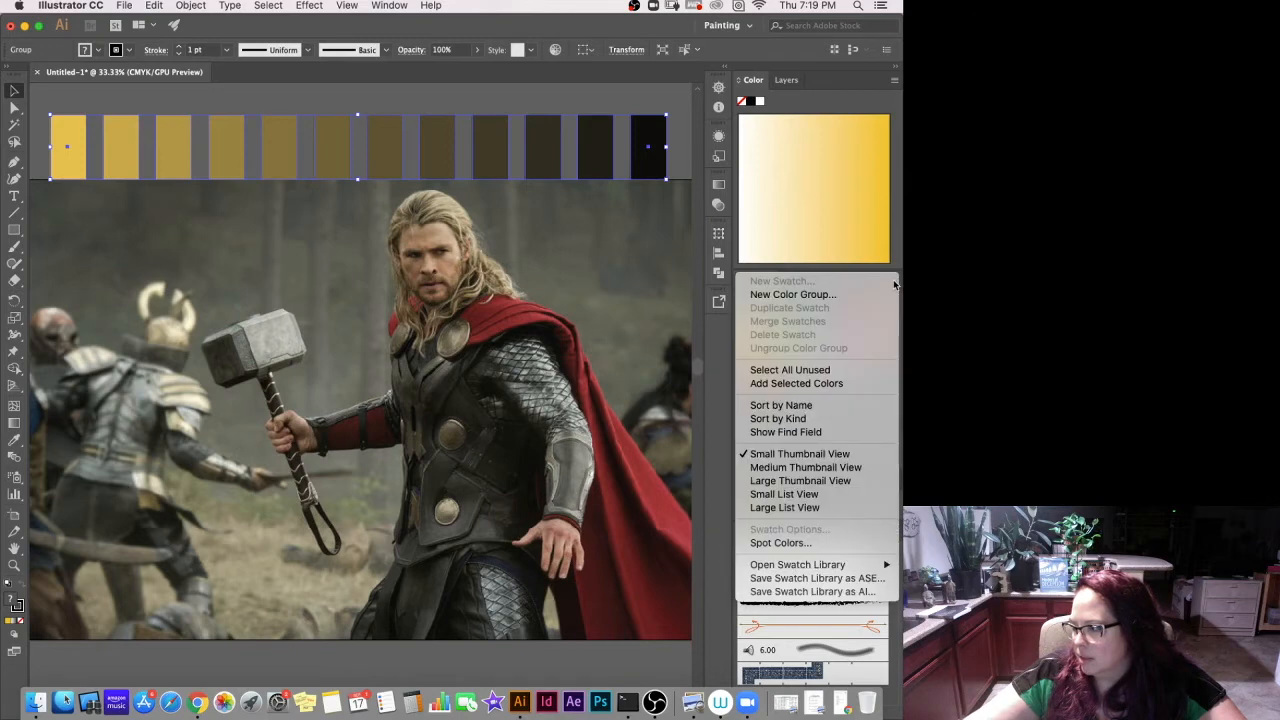
{"action": "left_click", "coordinate": [806, 384]}
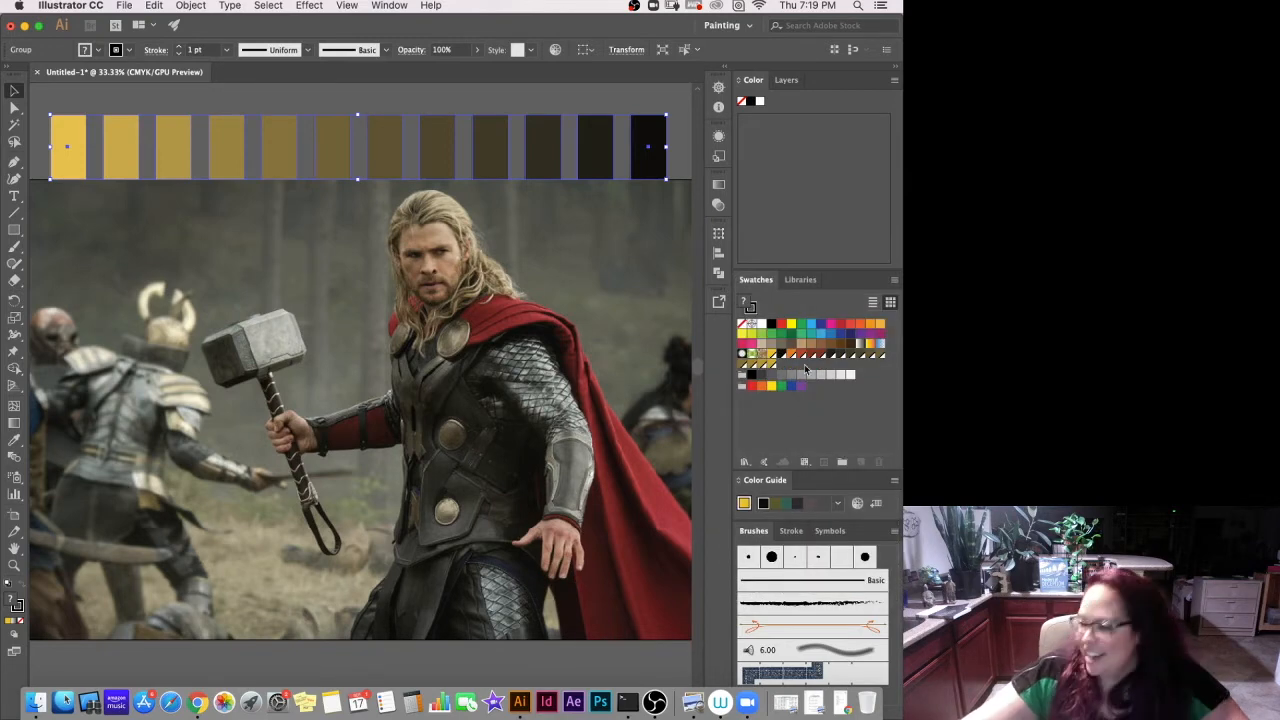
Delete the expanded row of rectangles and remove the duplicate yellow and near-black swatches.
{"action": "left_click", "coordinate": [791, 355]}
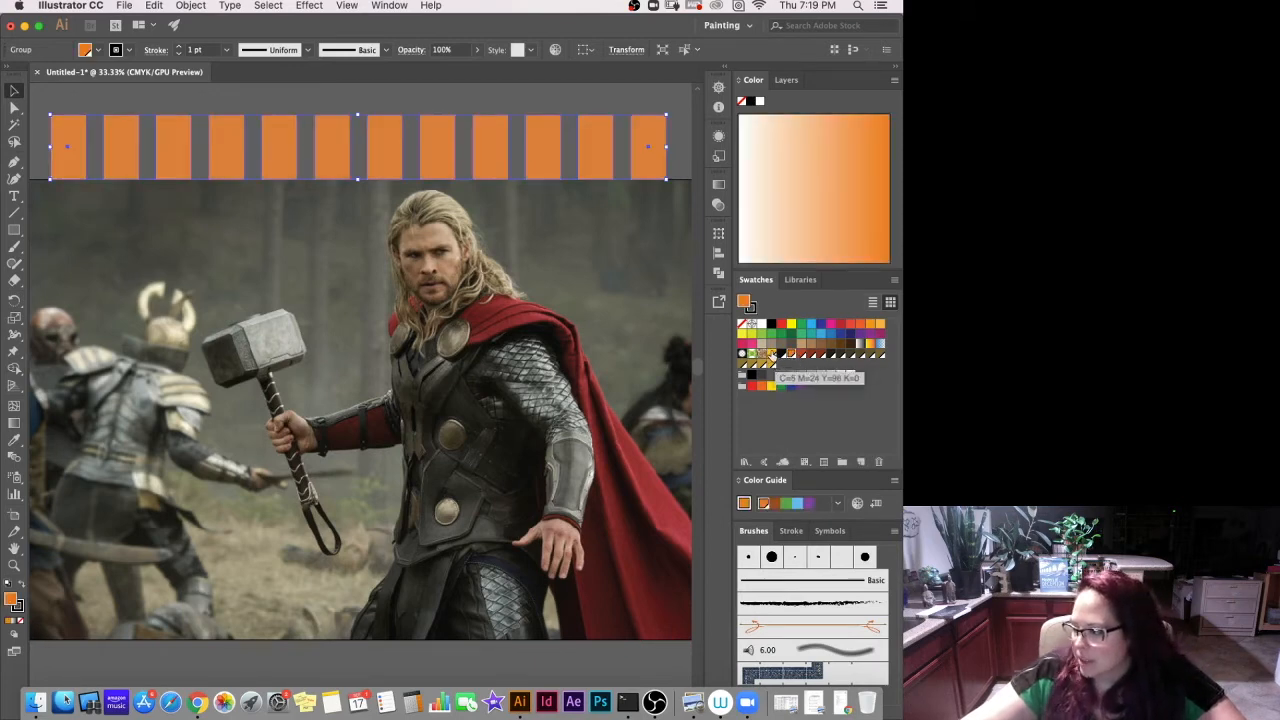
{"action": "left_click", "coordinate": [772, 356]}
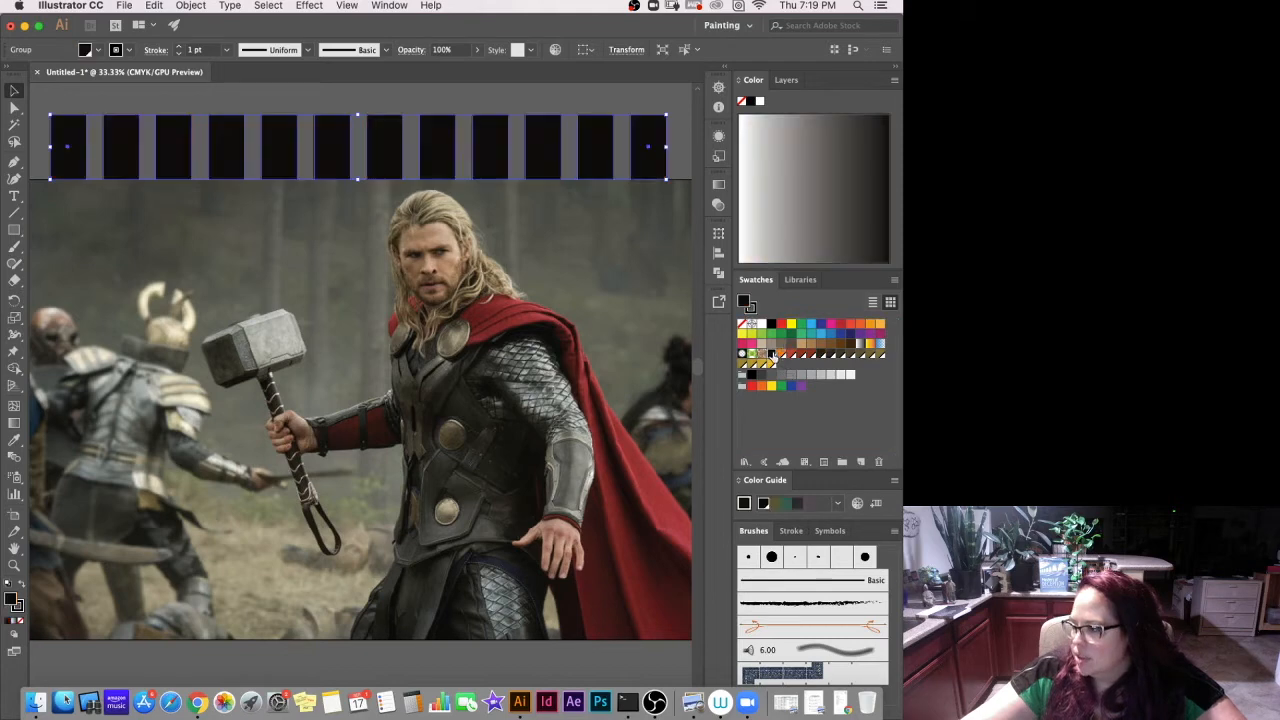
{"action": "key", "text": "Delete"}
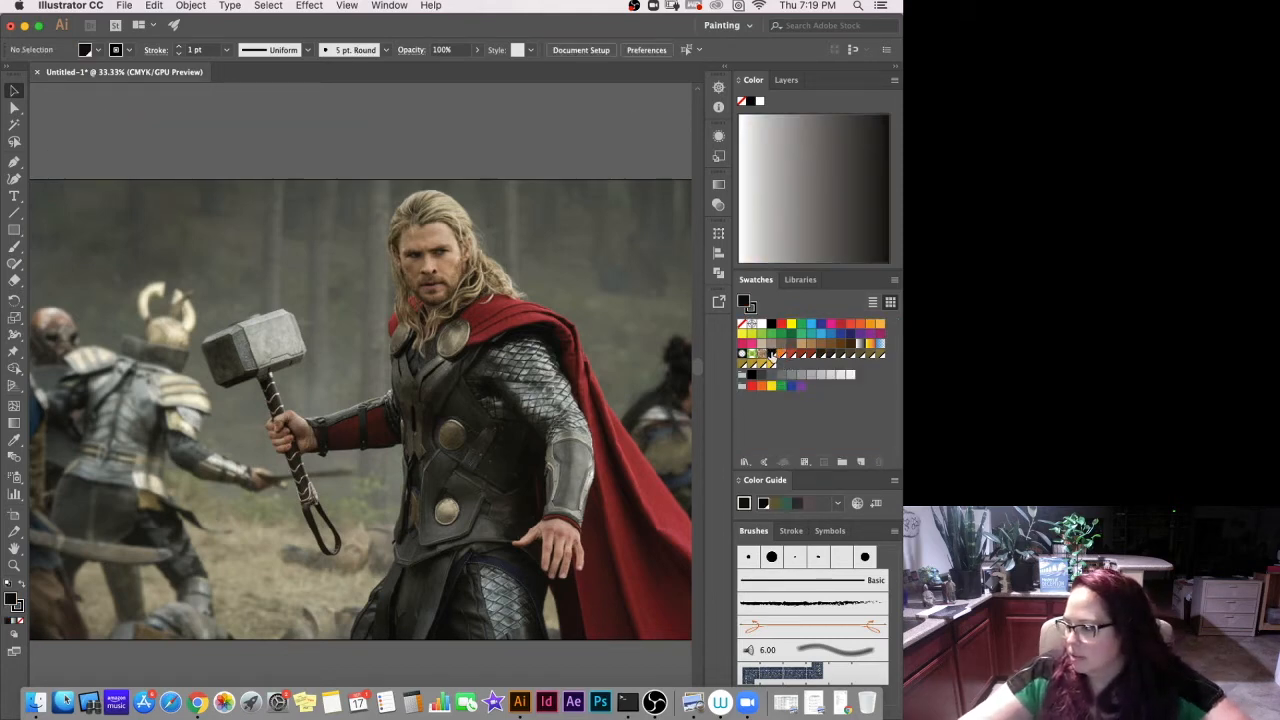
{"action": "left_click", "coordinate": [880, 464]}
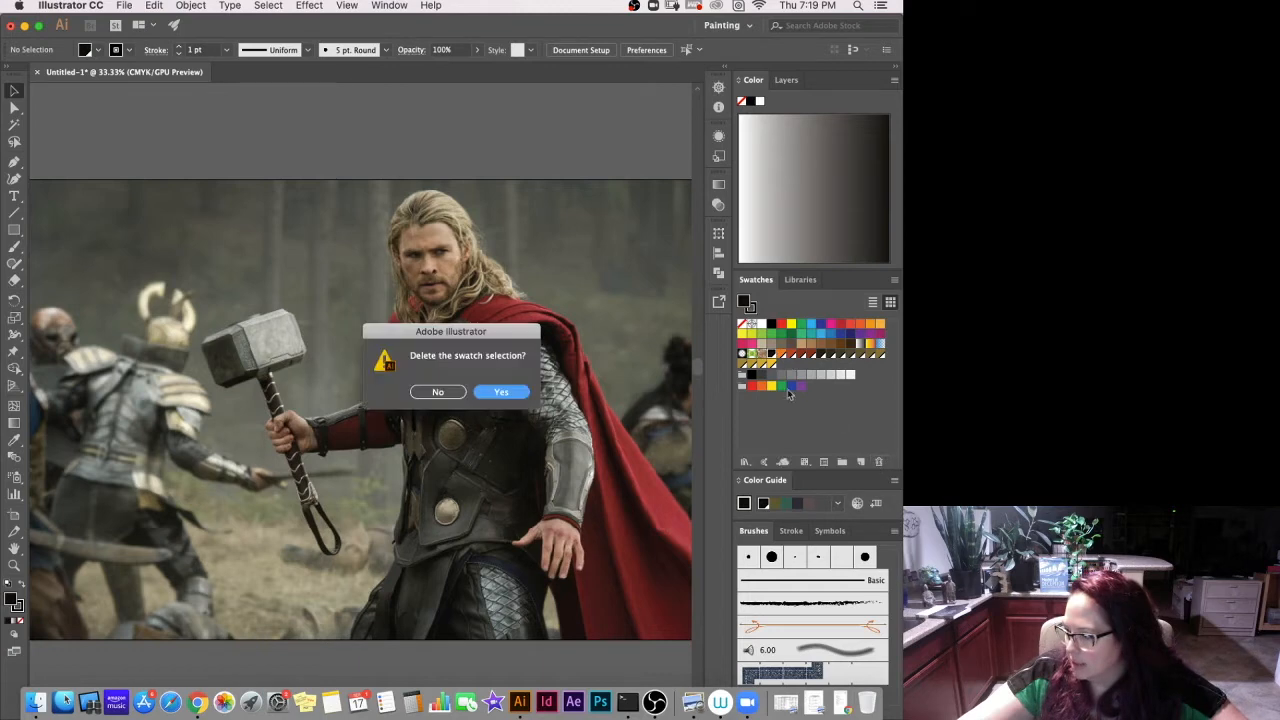
{"action": "left_click", "coordinate": [505, 396]}
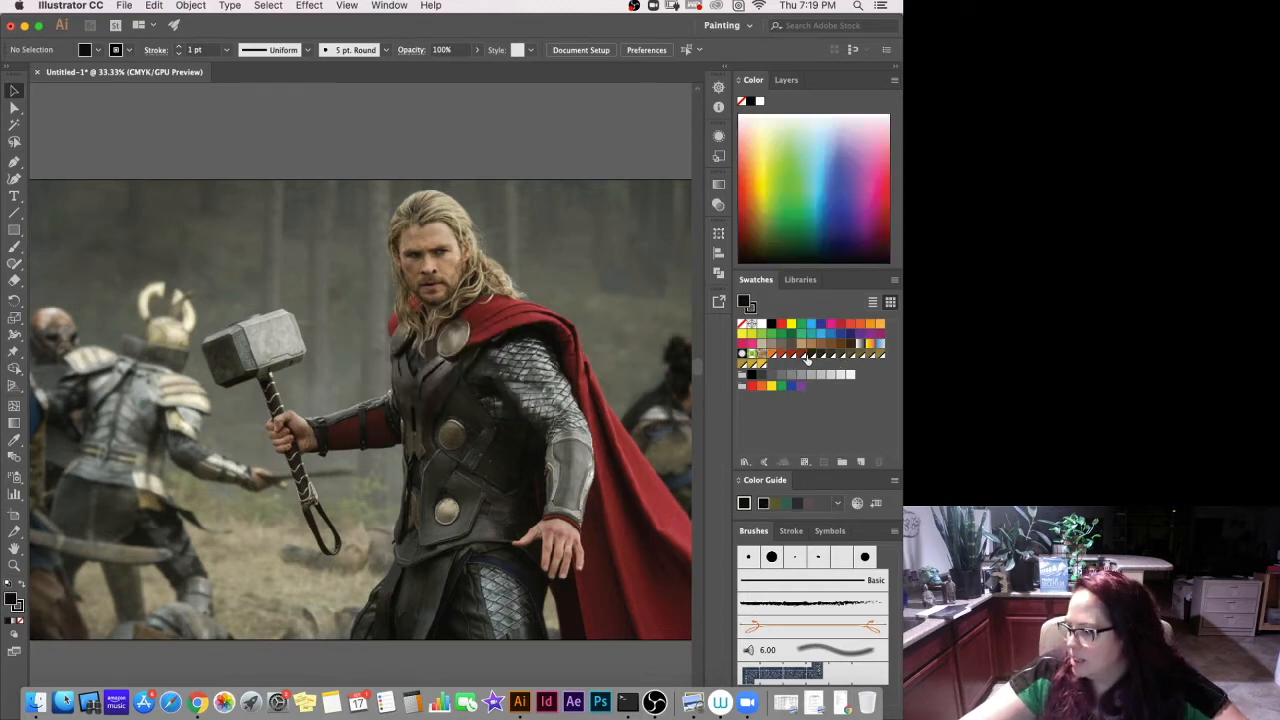
Draw a small rectangle above the photo's upper-left corner, filled with the yellow swatch C=5 M=24 Y=96 K=0.
{"action": "left_click", "coordinate": [810, 355]}
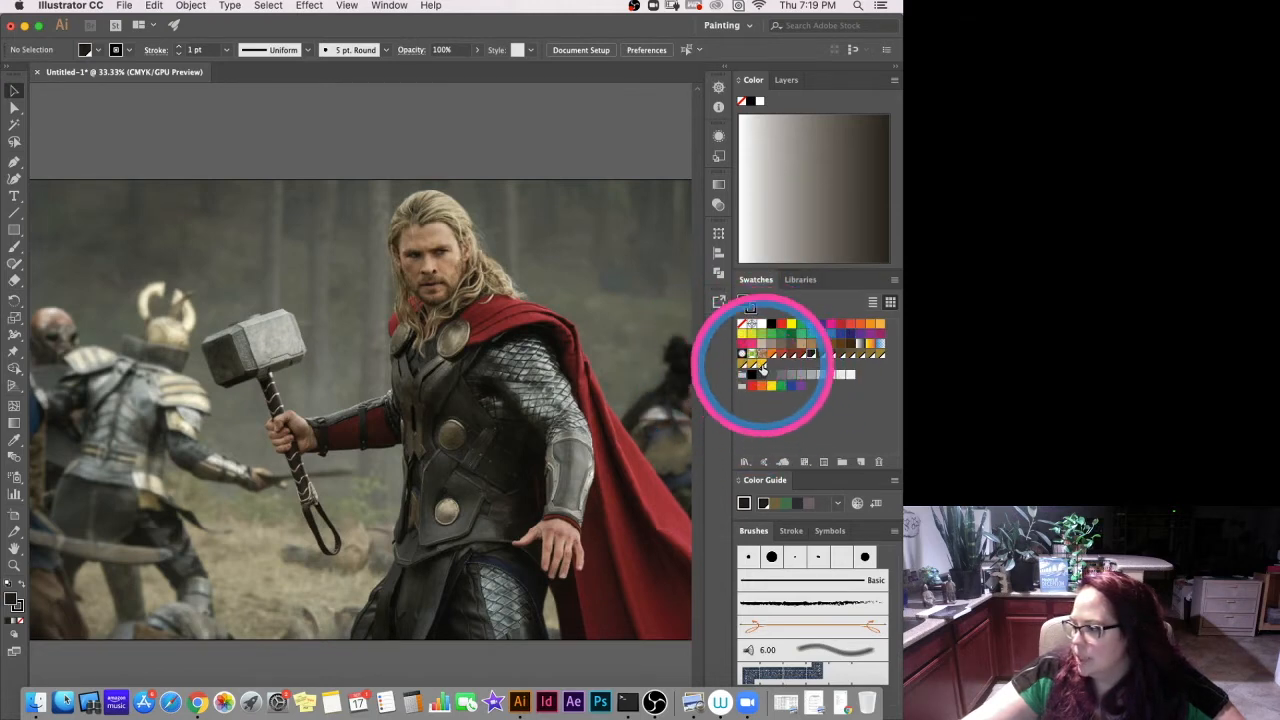
{"action": "left_click", "coordinate": [762, 366]}
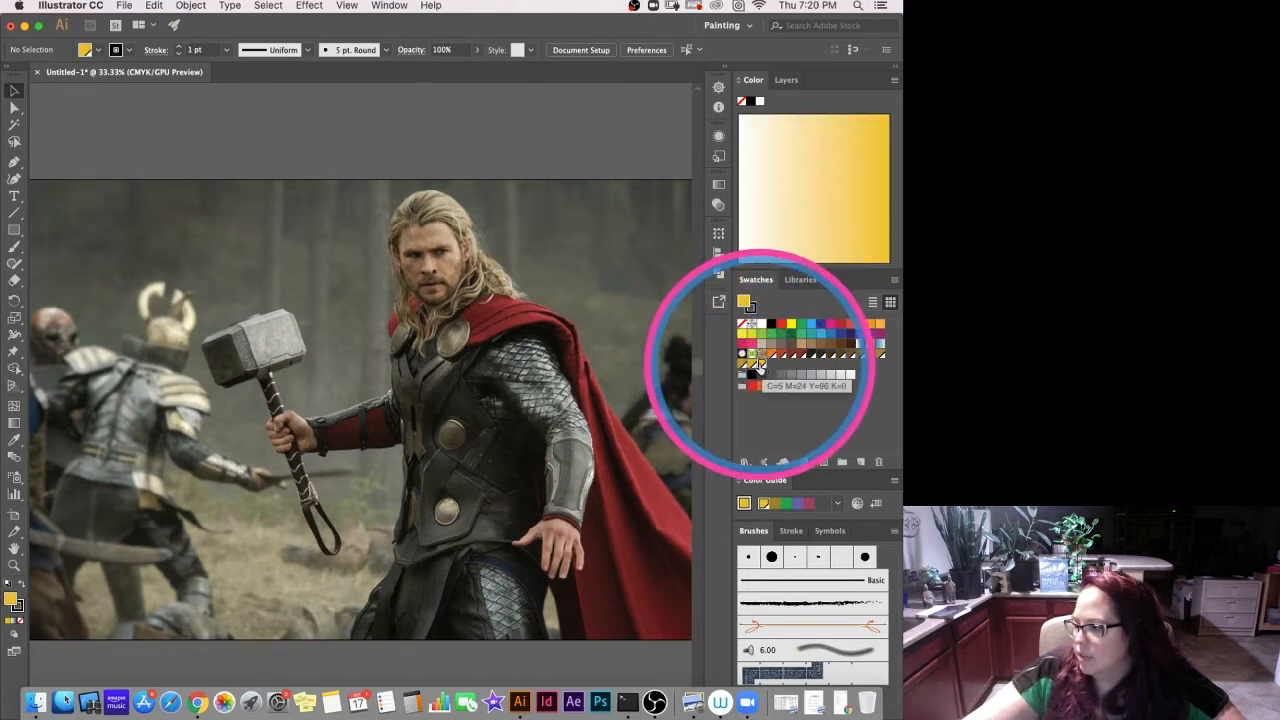
{"action": "mouse_move", "coordinate": [872, 183]}
{"action": "left_mouse_down"}
{"action": "mouse_move", "coordinate": [753, 193]}
{"action": "mouse_move", "coordinate": [866, 191]}
{"action": "left_mouse_up"}
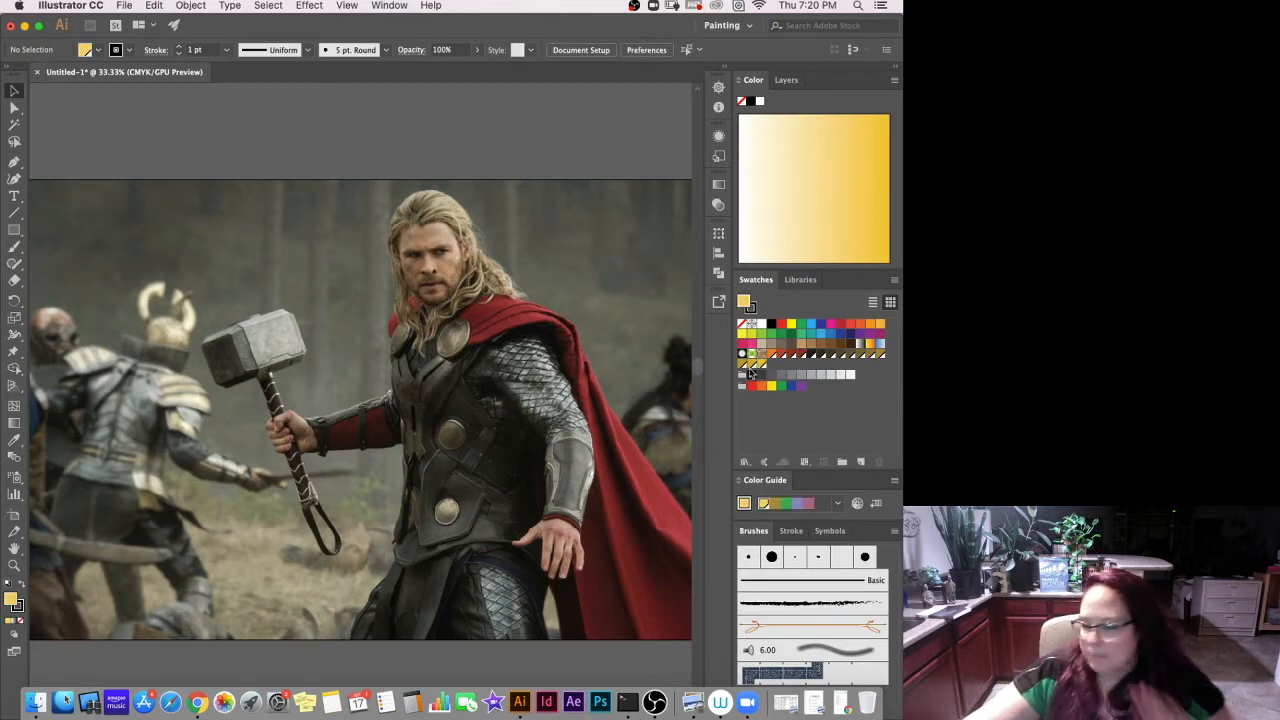
{"action": "left_click", "coordinate": [762, 366]}
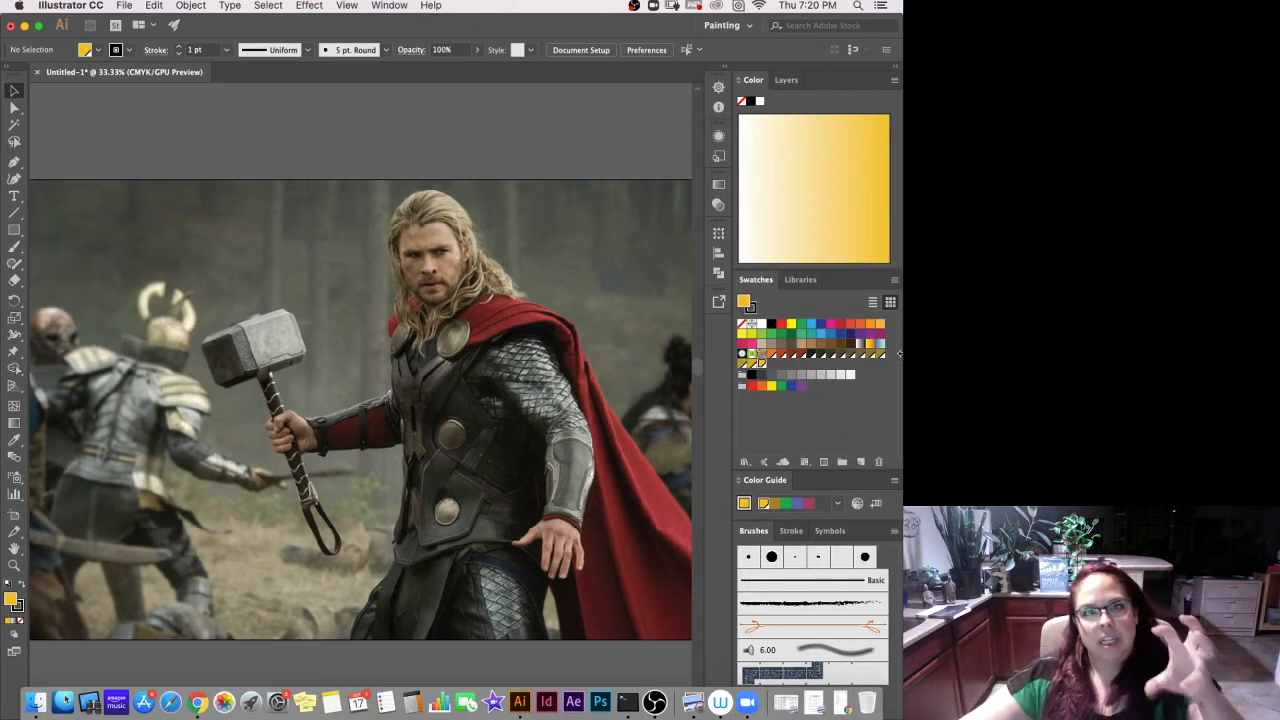
{"action": "mouse_move", "coordinate": [877, 180]}
{"action": "left_mouse_down"}
{"action": "mouse_move", "coordinate": [746, 197]}
{"action": "mouse_move", "coordinate": [888, 189]}
{"action": "left_mouse_up"}
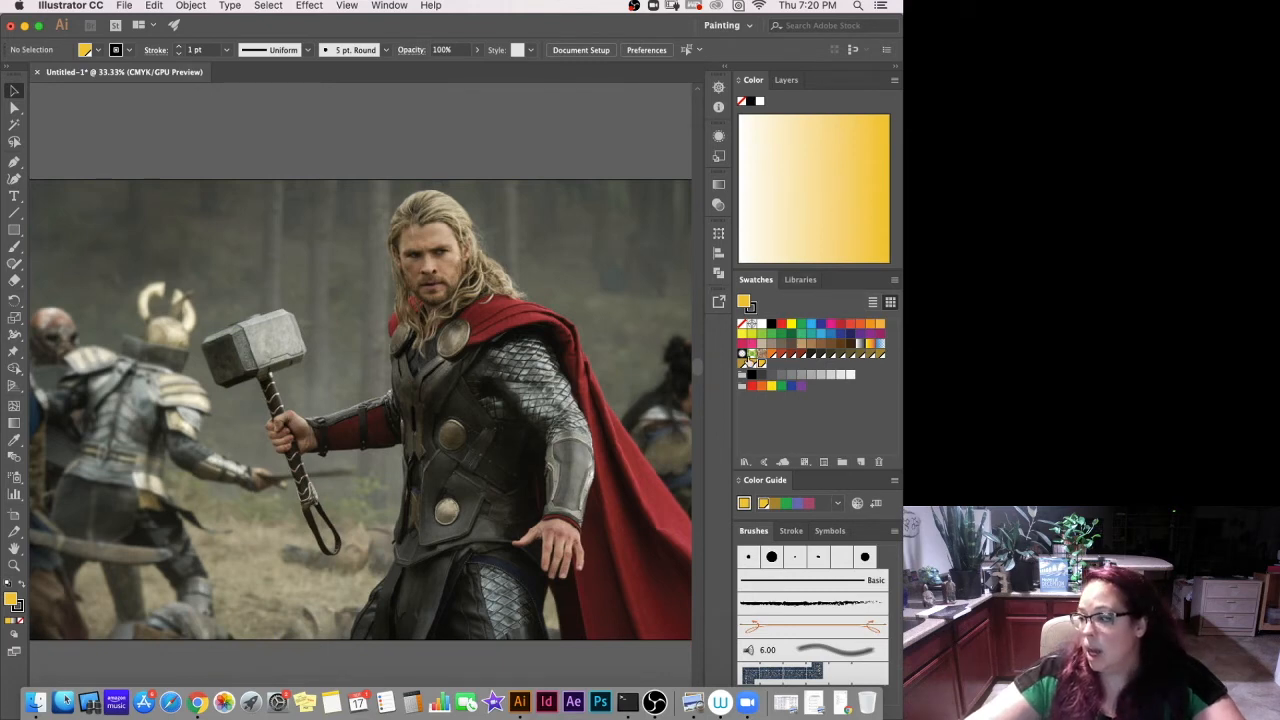
{"action": "left_click", "coordinate": [14, 229]}
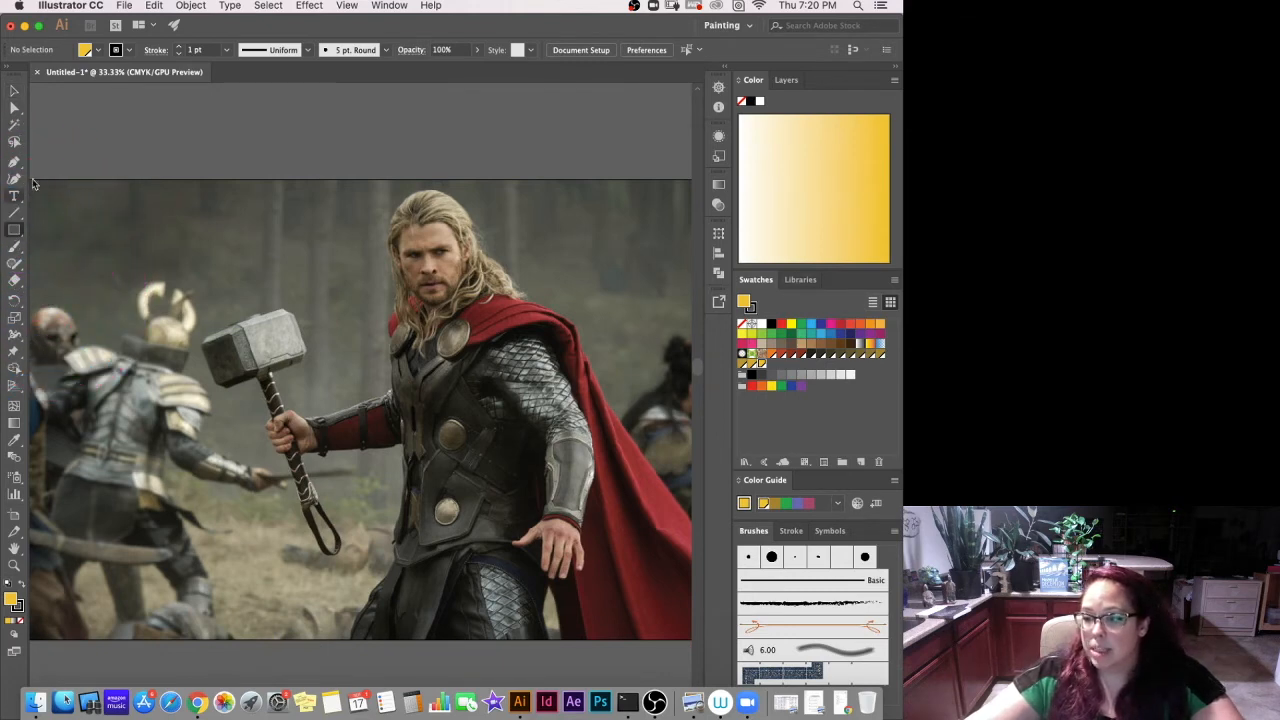
{"action": "left_click_drag", "start_coordinate": [33, 133], "coordinate": [69, 178]}
{"action": "left_click", "coordinate": [14, 90]}
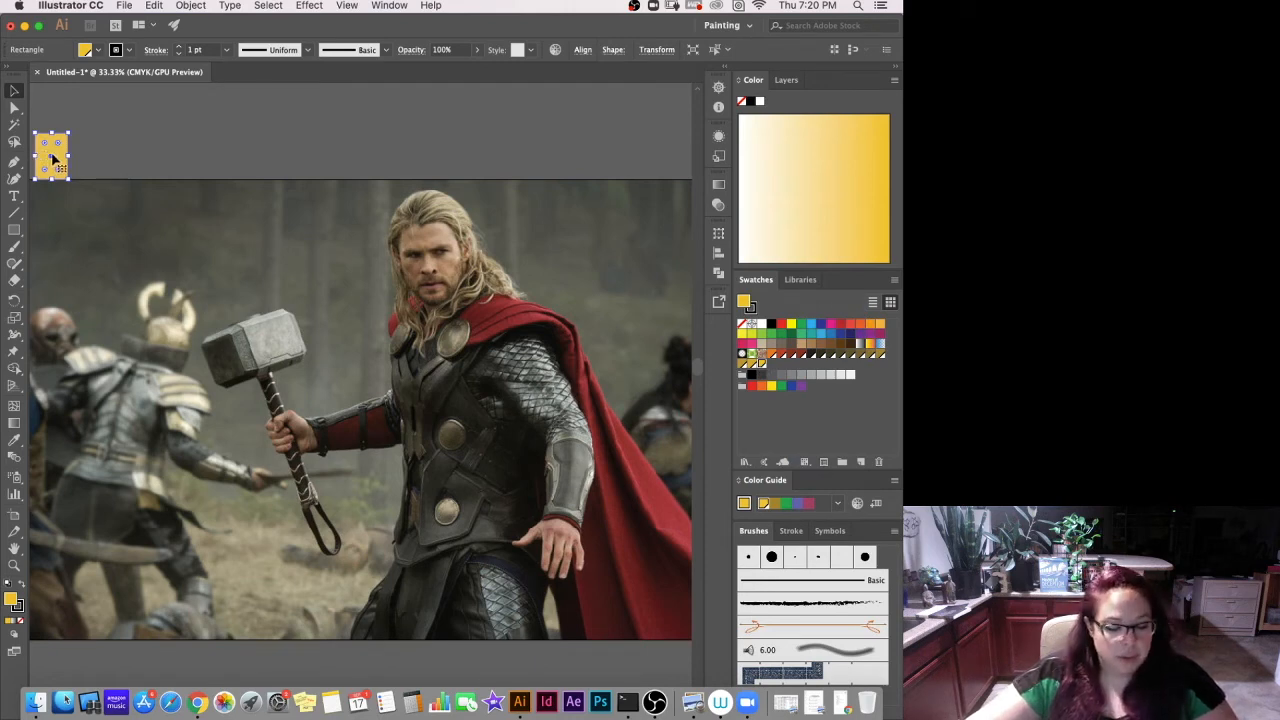
Duplicate the yellow rectangle horizontally toward the photo's far end and fill the copy with a near-white color.
{"action": "left_click_drag", "start_coordinate": [55, 157], "coordinate": [566, 156]}
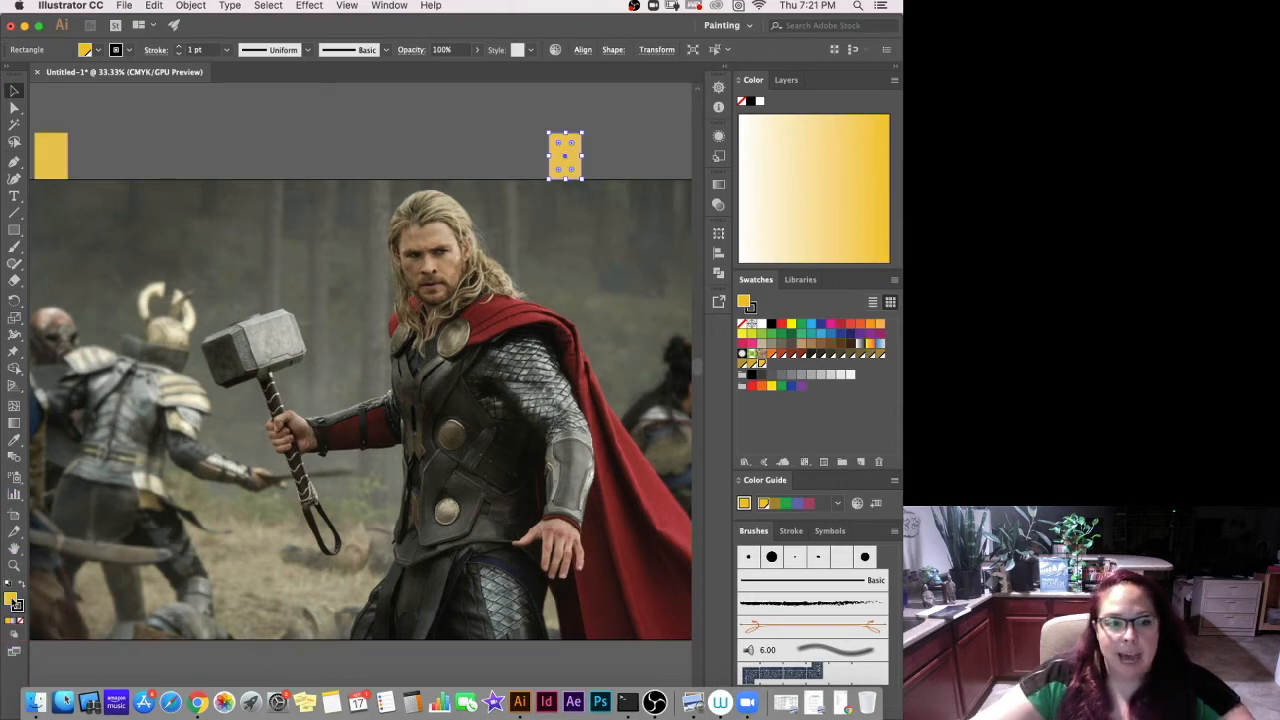
{"action": "double_click", "coordinate": [13, 600]}
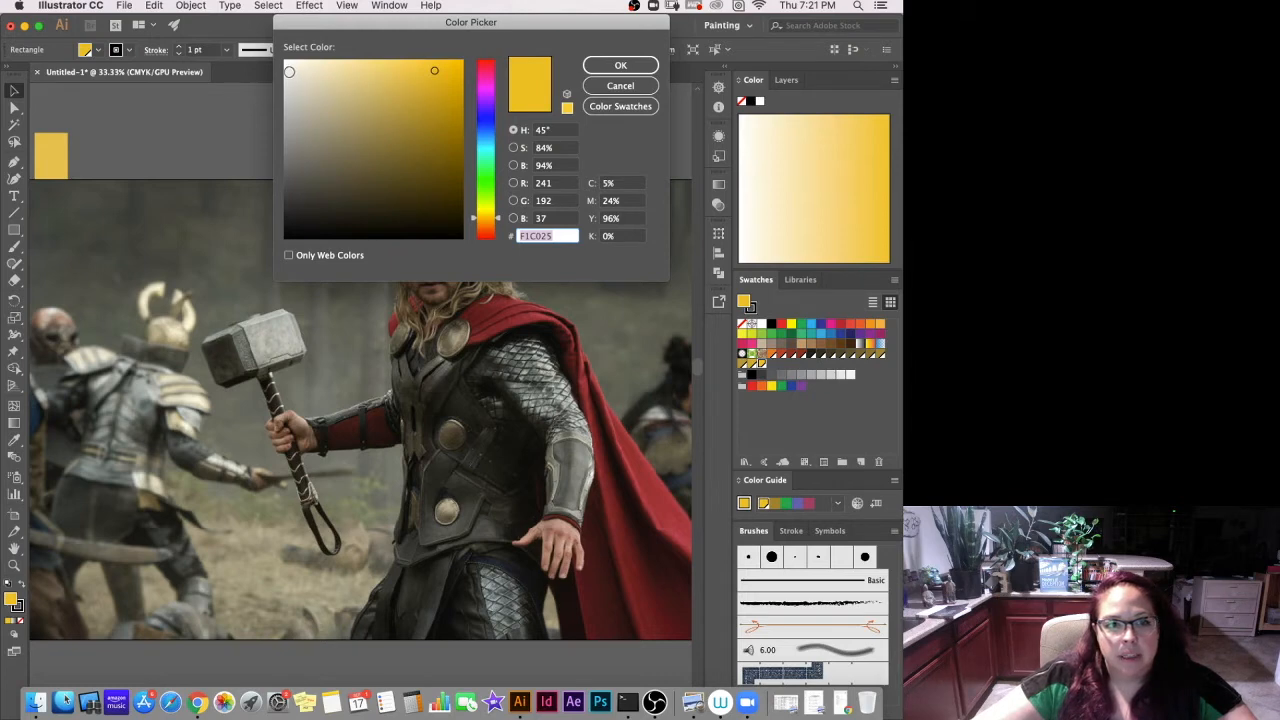
{"action": "left_click", "coordinate": [289, 71]}
{"action": "left_click", "coordinate": [620, 66]}
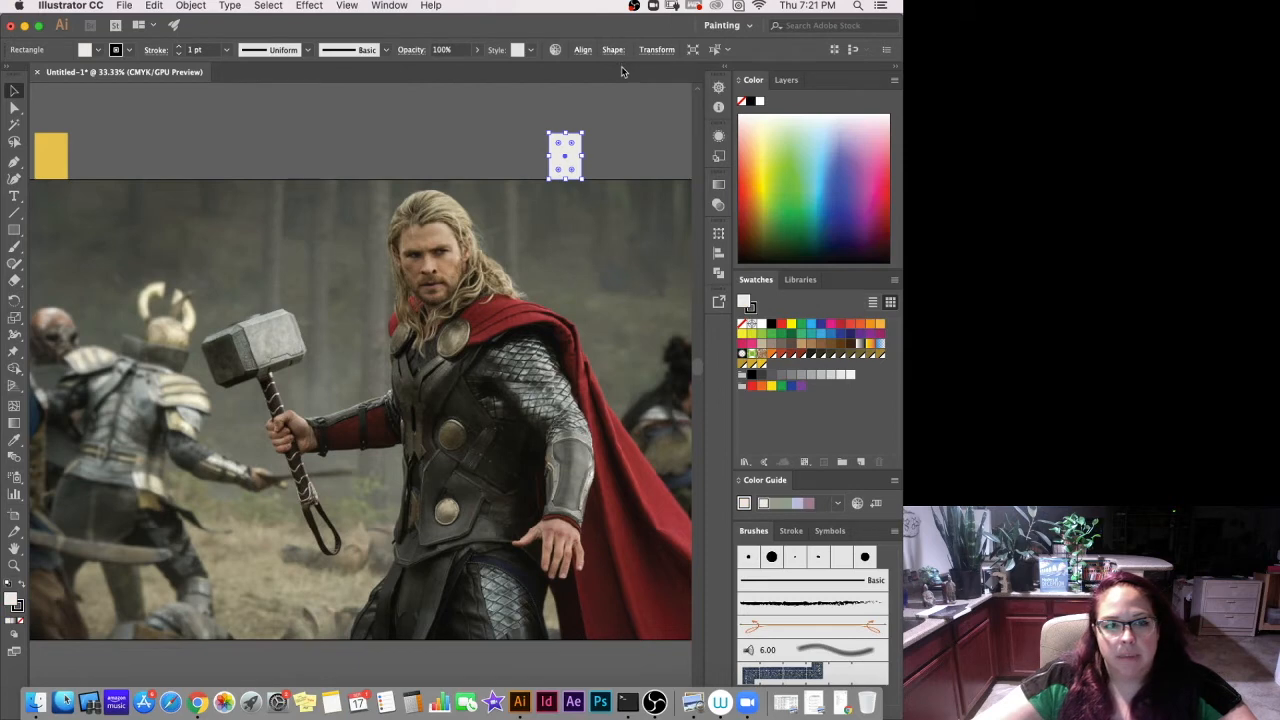
{"action": "left_click", "coordinate": [651, 107]}
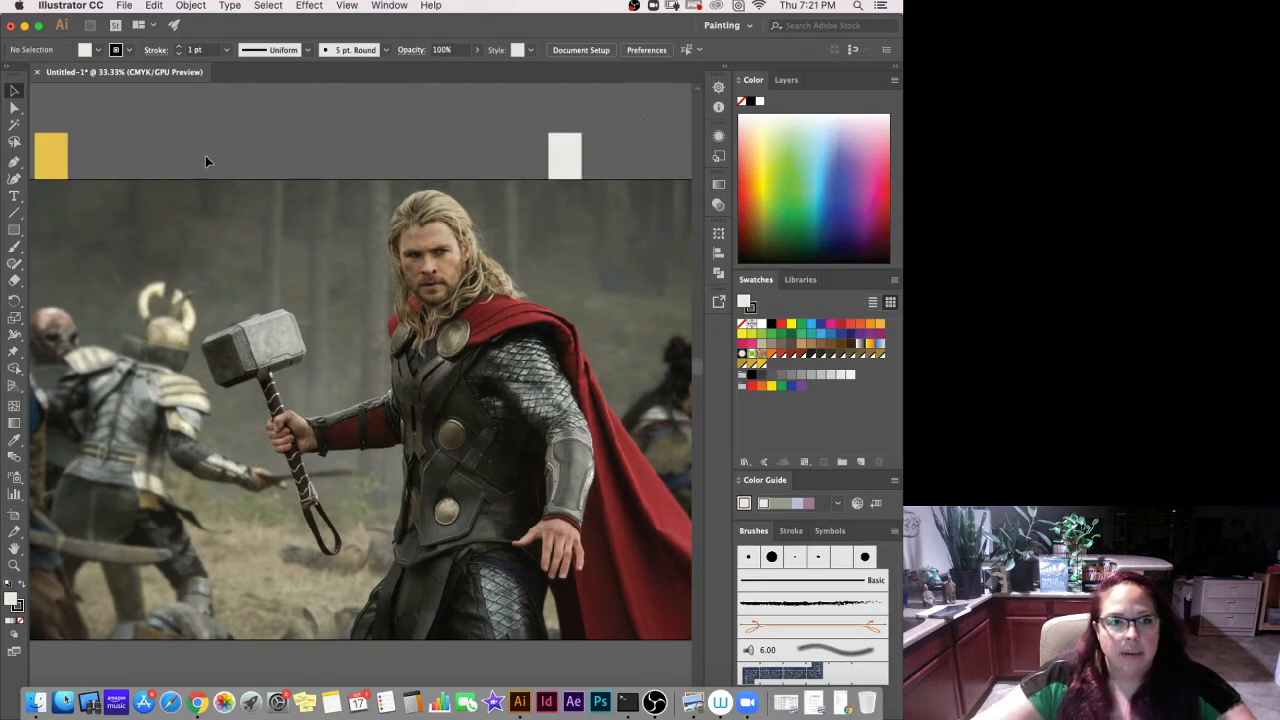
Blend the yellow rectangle into the near-white rectangle with the Blend tool.
{"action": "left_click", "coordinate": [56, 160]}
{"action": "left_click", "coordinate": [565, 160]}
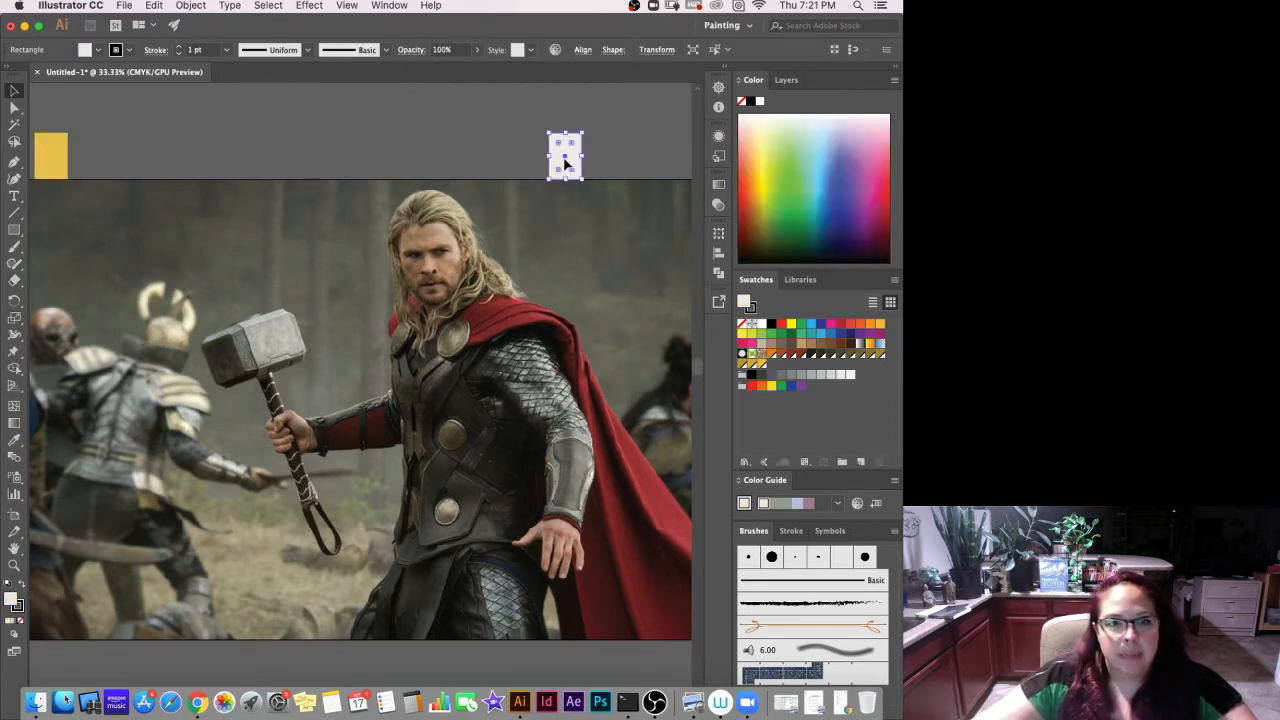
{"action": "left_click", "coordinate": [50, 160]}
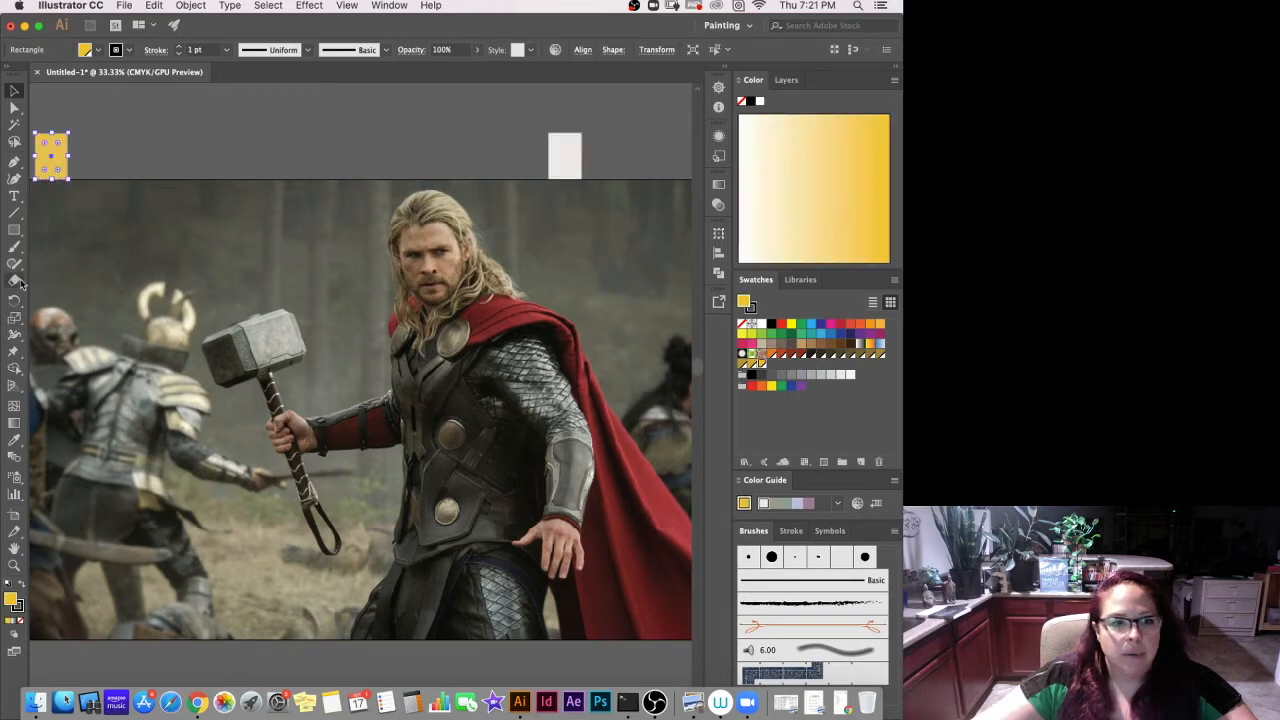
{"action": "left_click", "coordinate": [22, 463]}
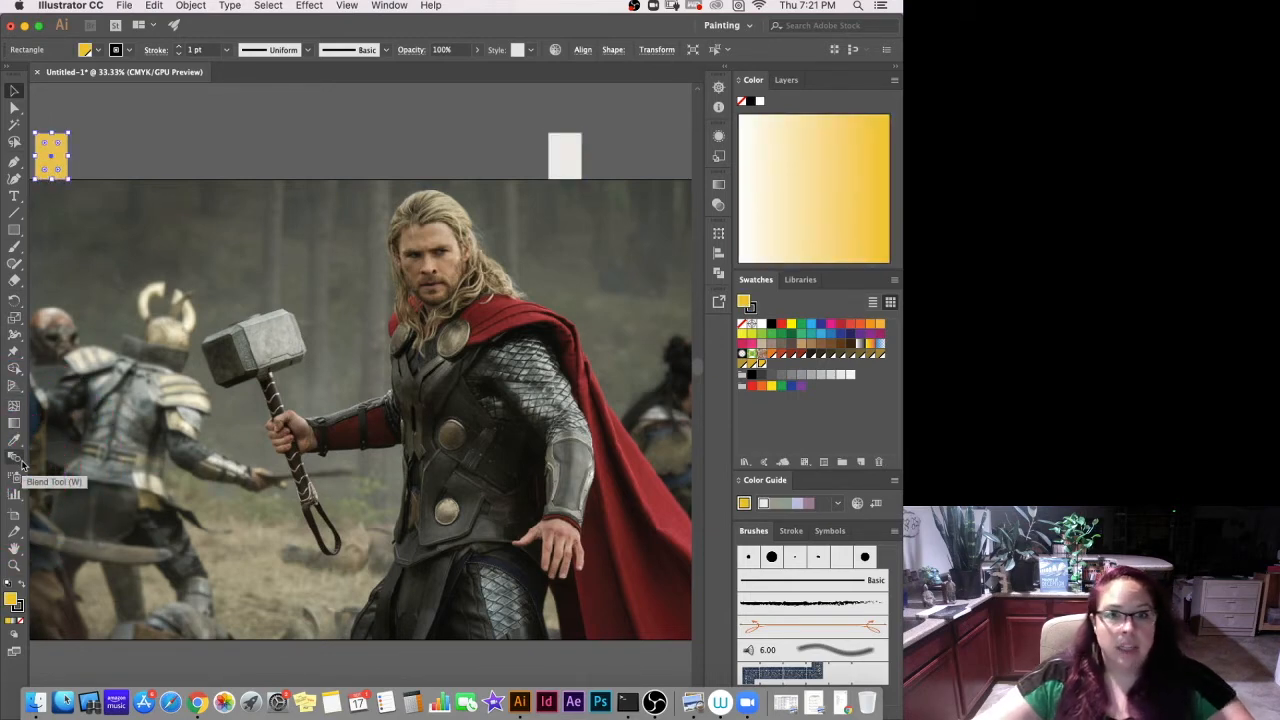
{"action": "left_click", "coordinate": [22, 463]}
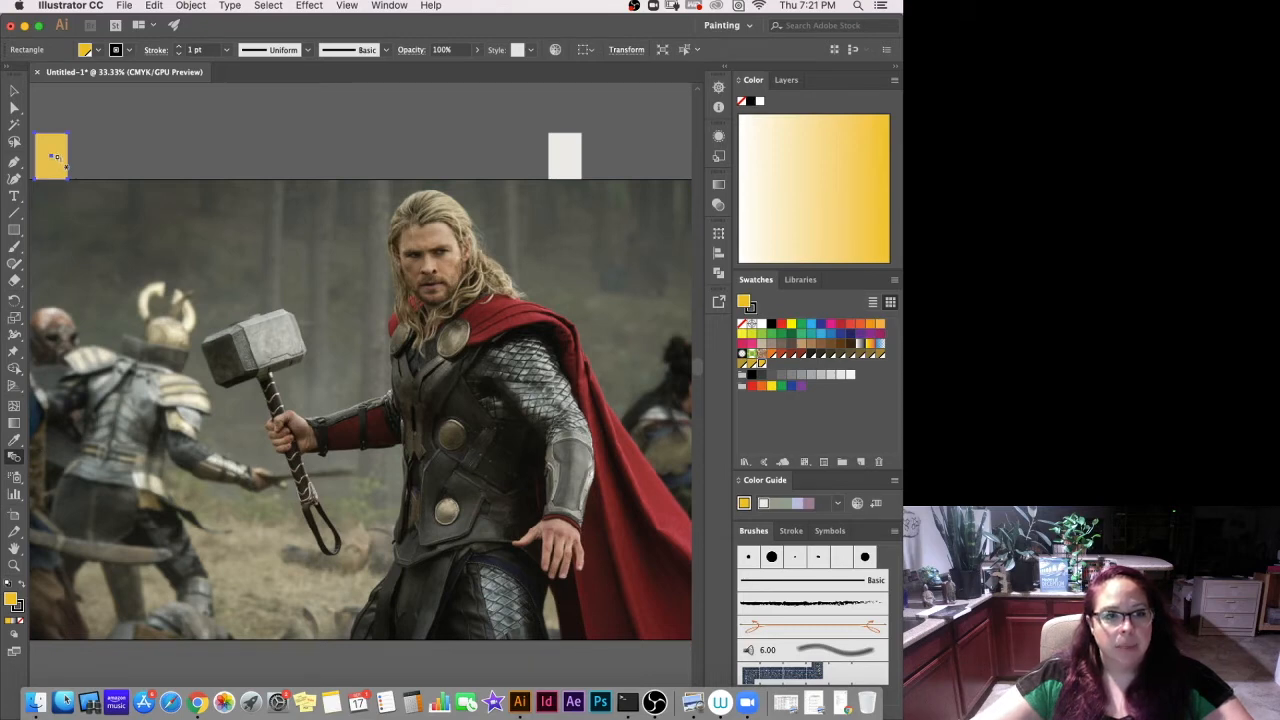
{"action": "left_click", "coordinate": [570, 162]}
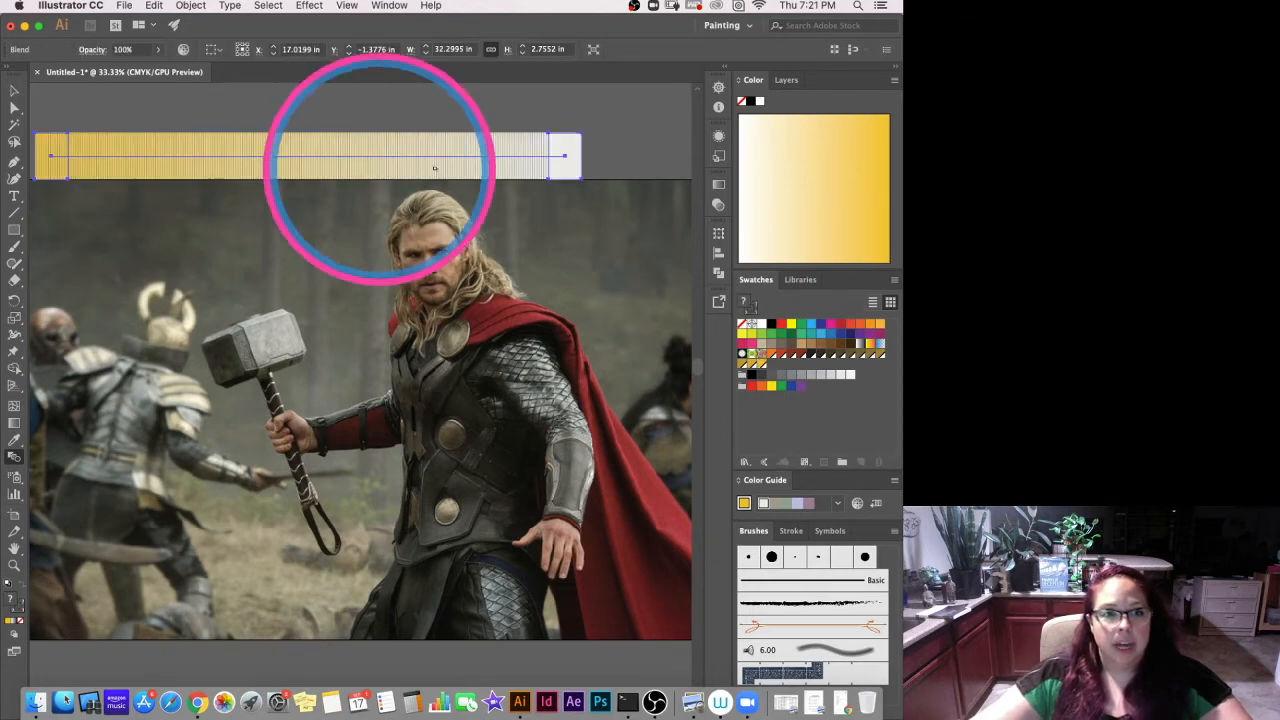
Set the yellow-to-near-white blend's spacing to 10 specified steps, previewing the result.
{"action": "left_click", "coordinate": [190, 6]}
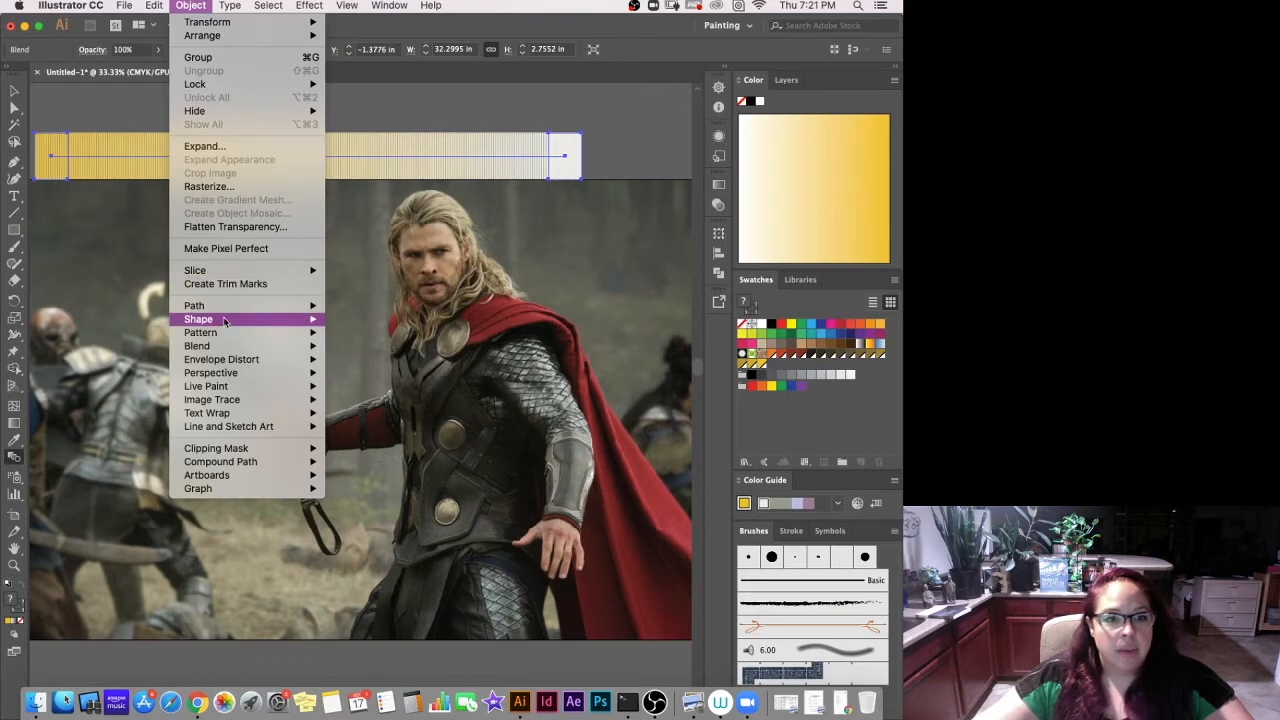
{"action": "mouse_move", "coordinate": [235, 347]}
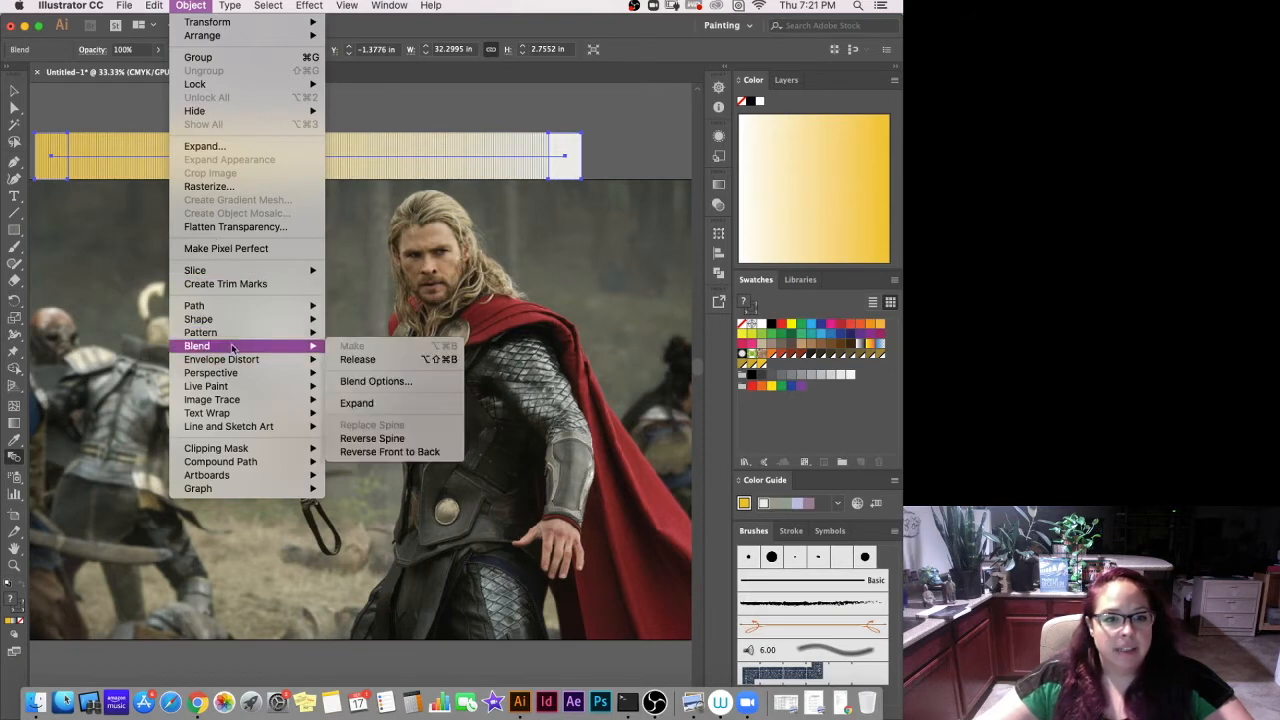
{"action": "left_click", "coordinate": [378, 382]}
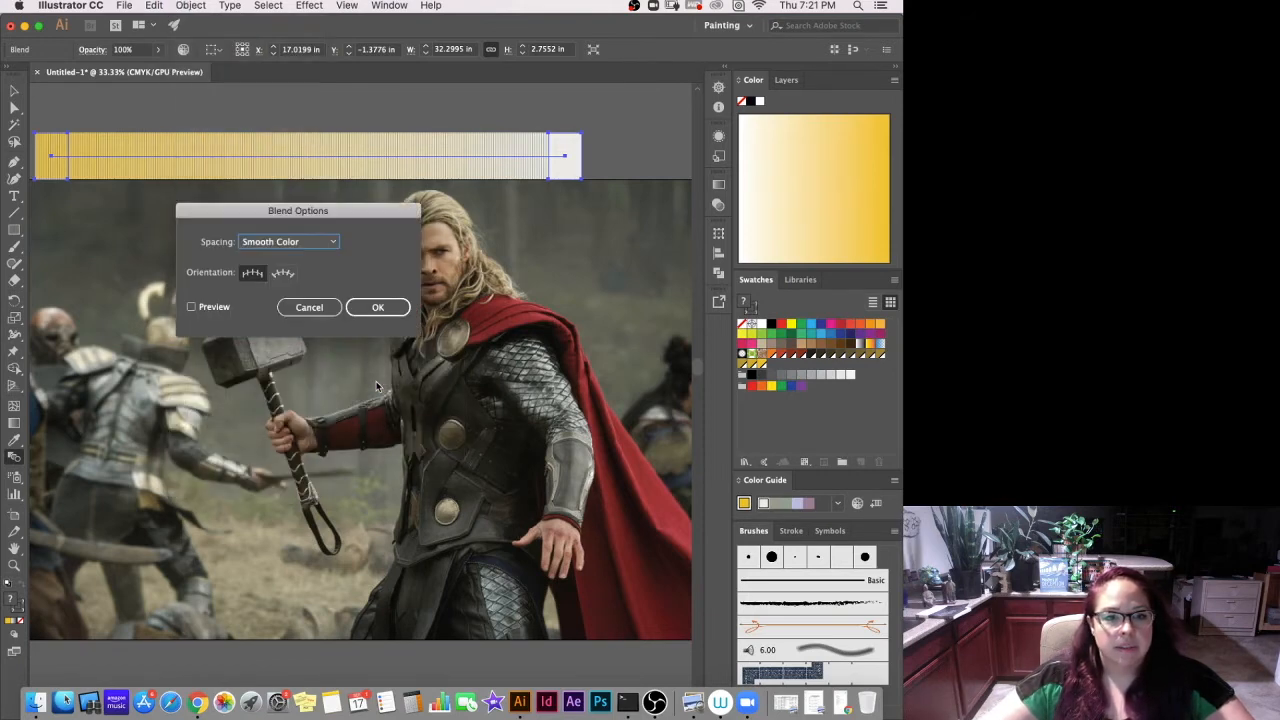
{"action": "left_click", "coordinate": [257, 243]}
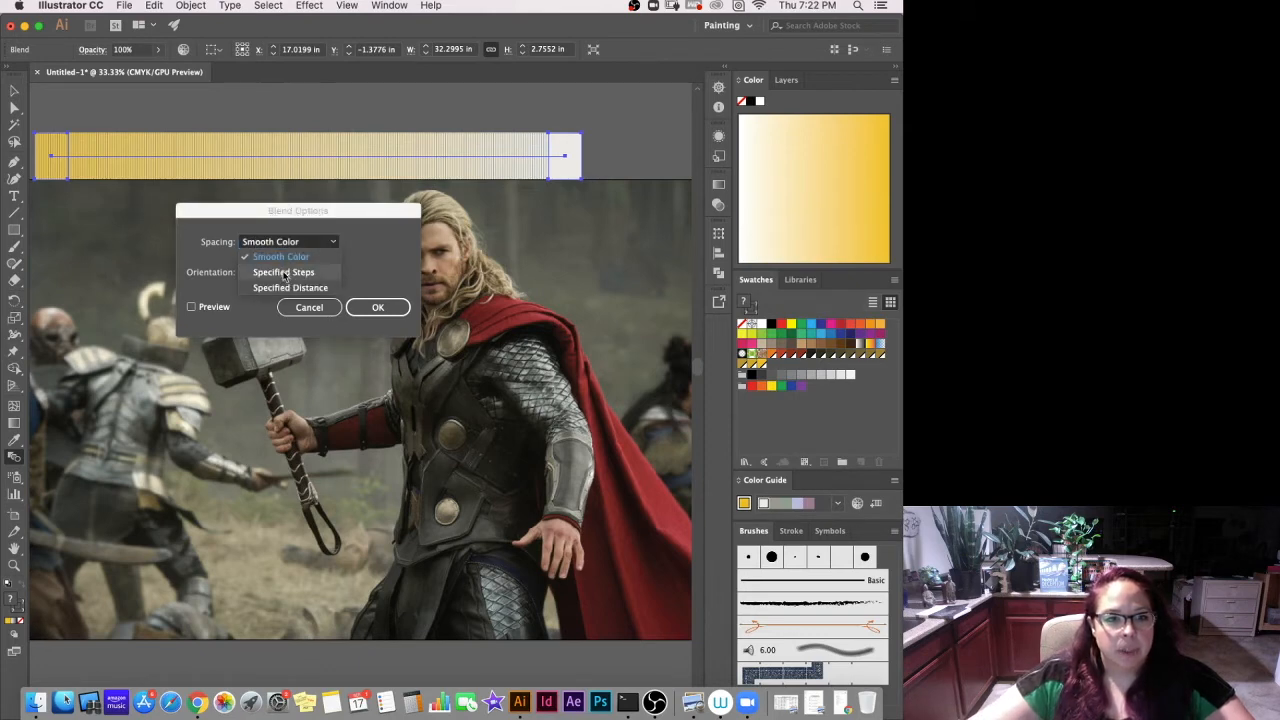
{"action": "left_click", "coordinate": [285, 273]}
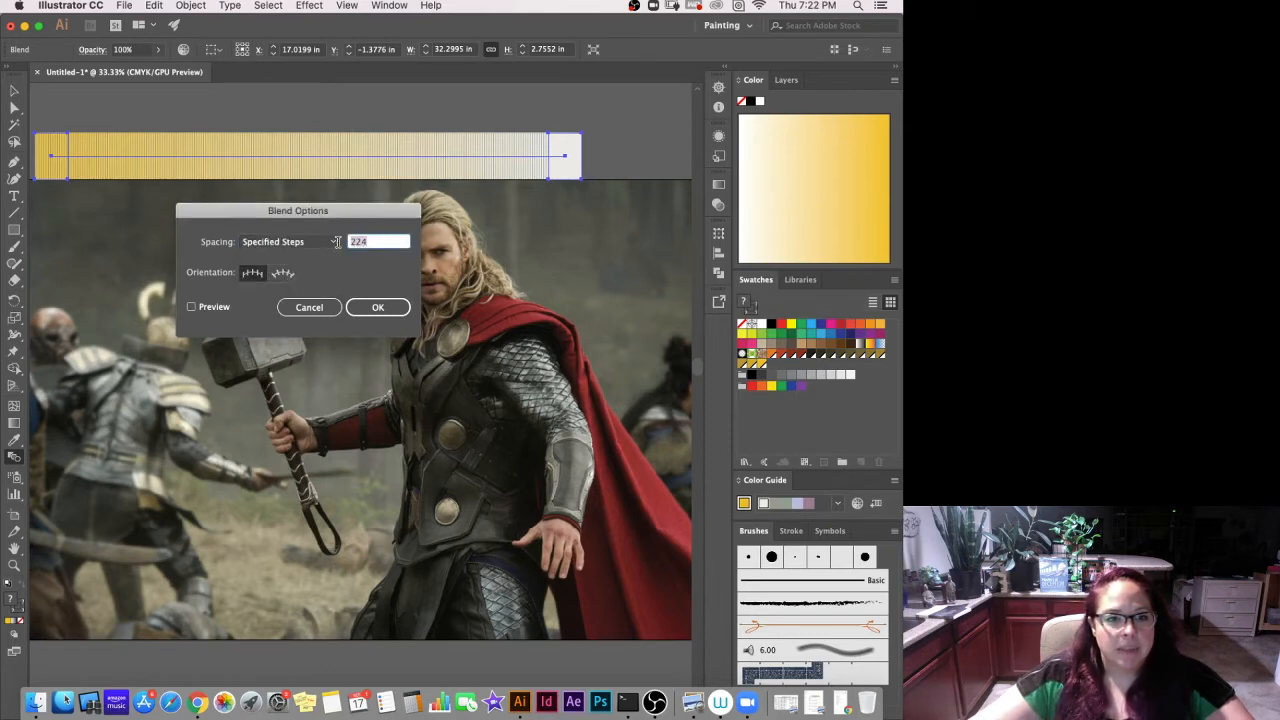
{"action": "type", "text": "10"}
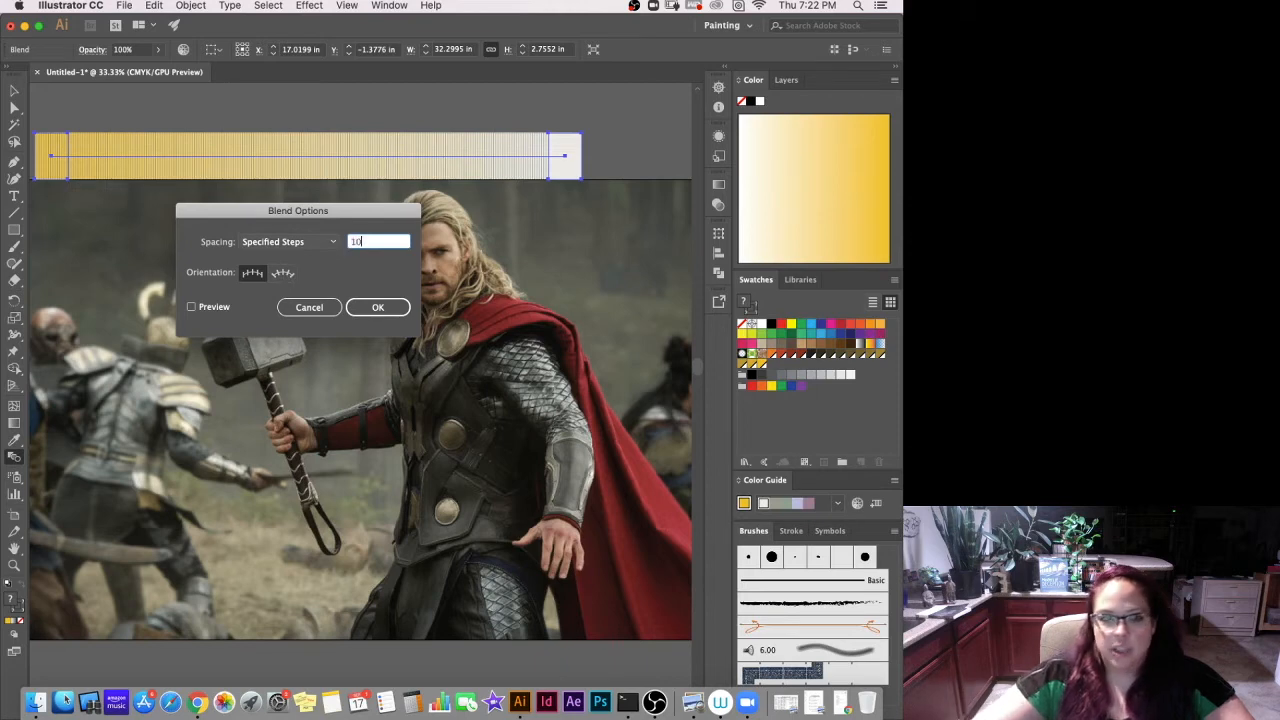
{"action": "left_click", "coordinate": [192, 308]}
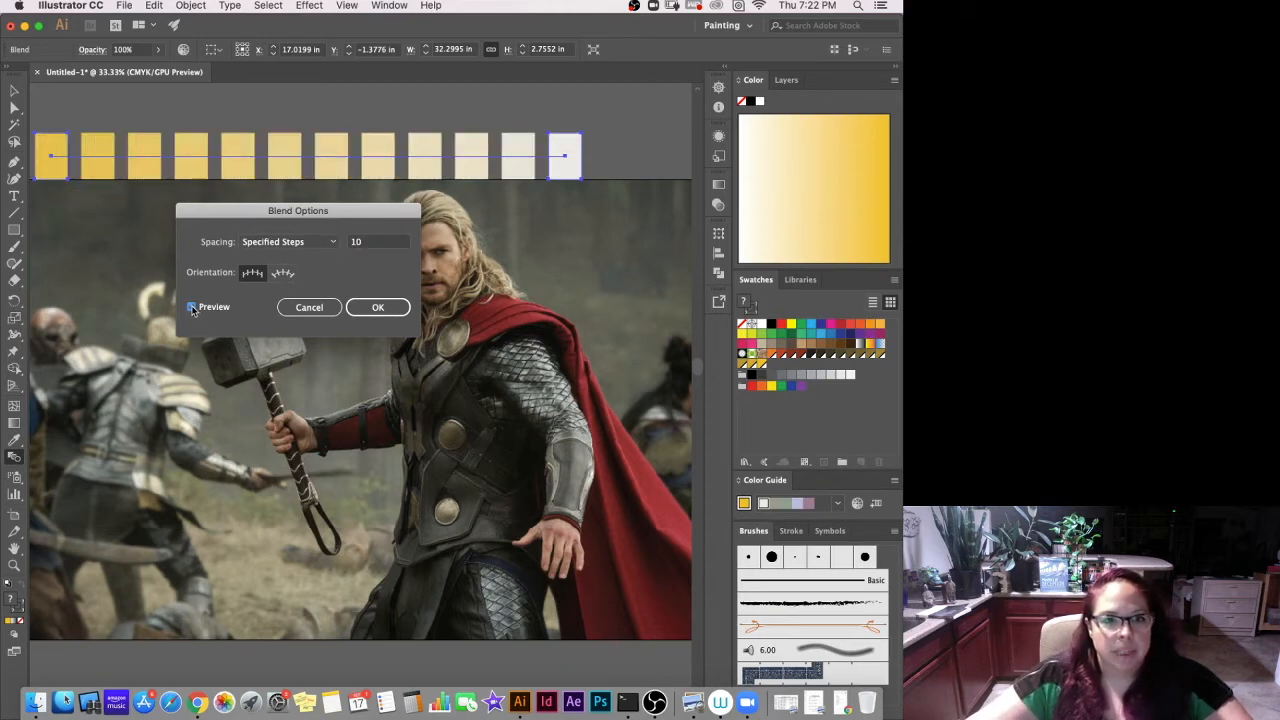
{"action": "left_click", "coordinate": [374, 308]}
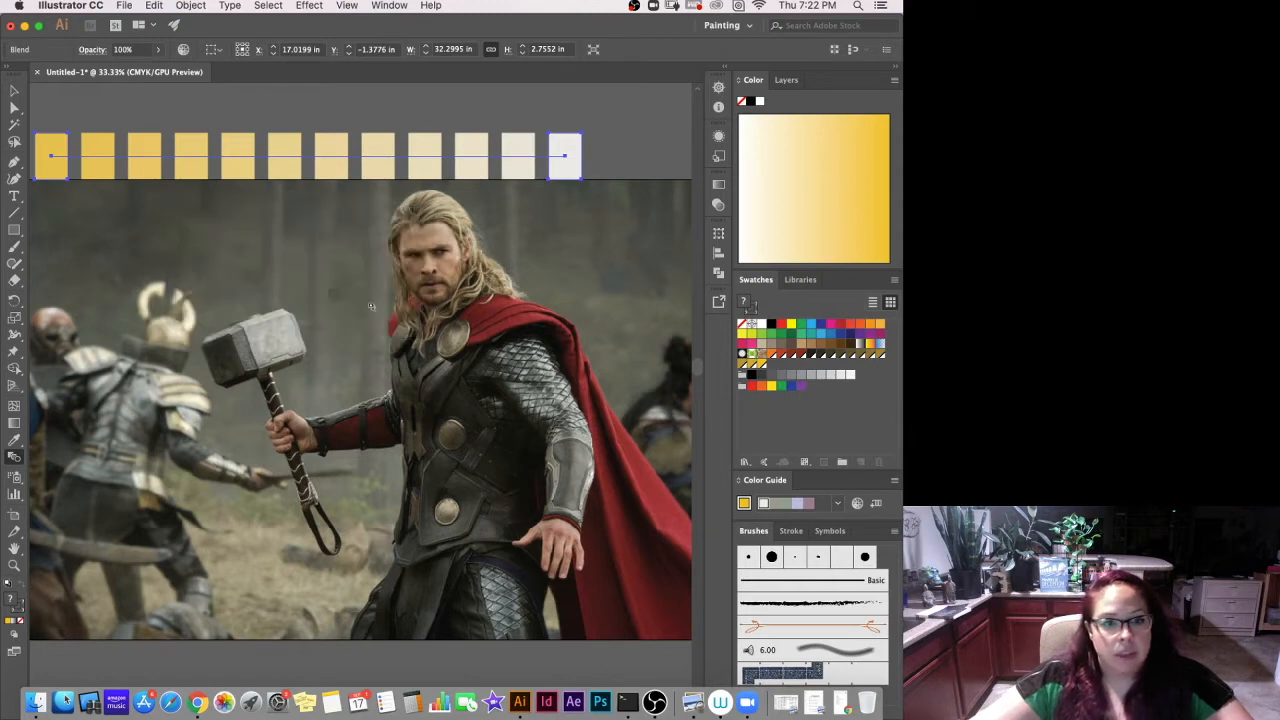
Expand the blend's object, fill and stroke into separate rectangles and add their colors to the swatches.
{"action": "left_click", "coordinate": [188, 6]}
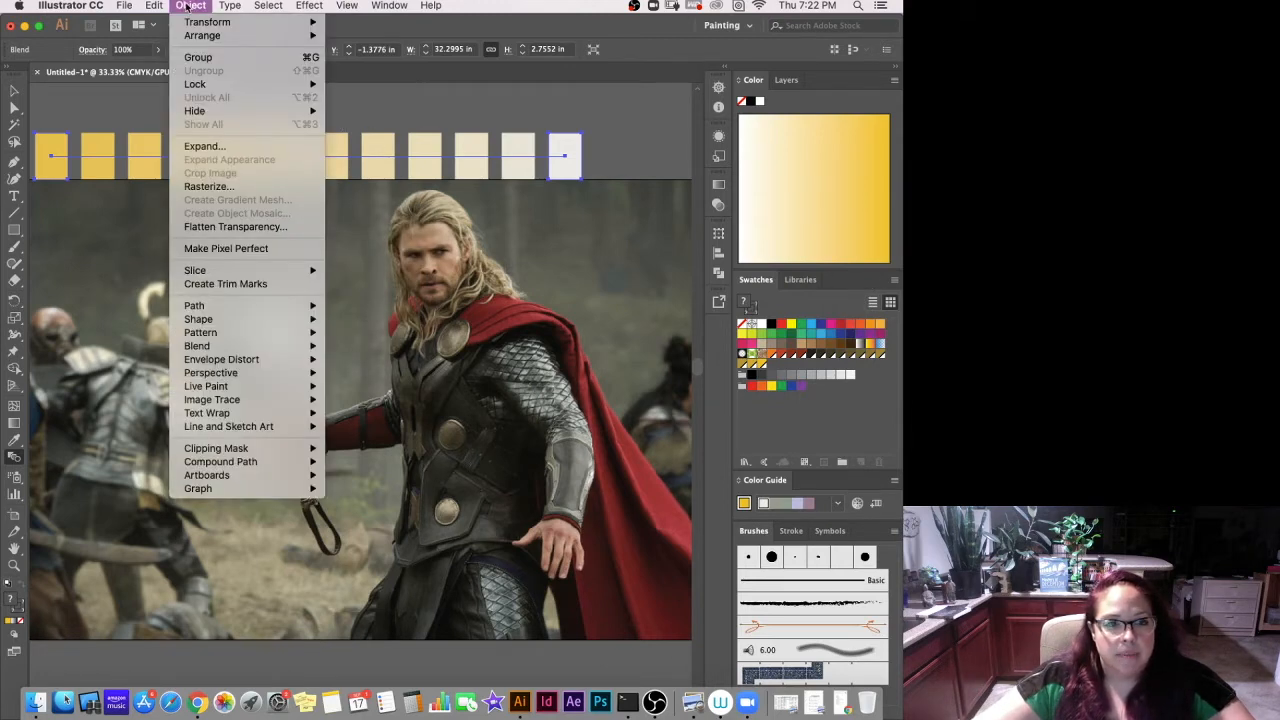
{"action": "left_click", "coordinate": [189, 6]}
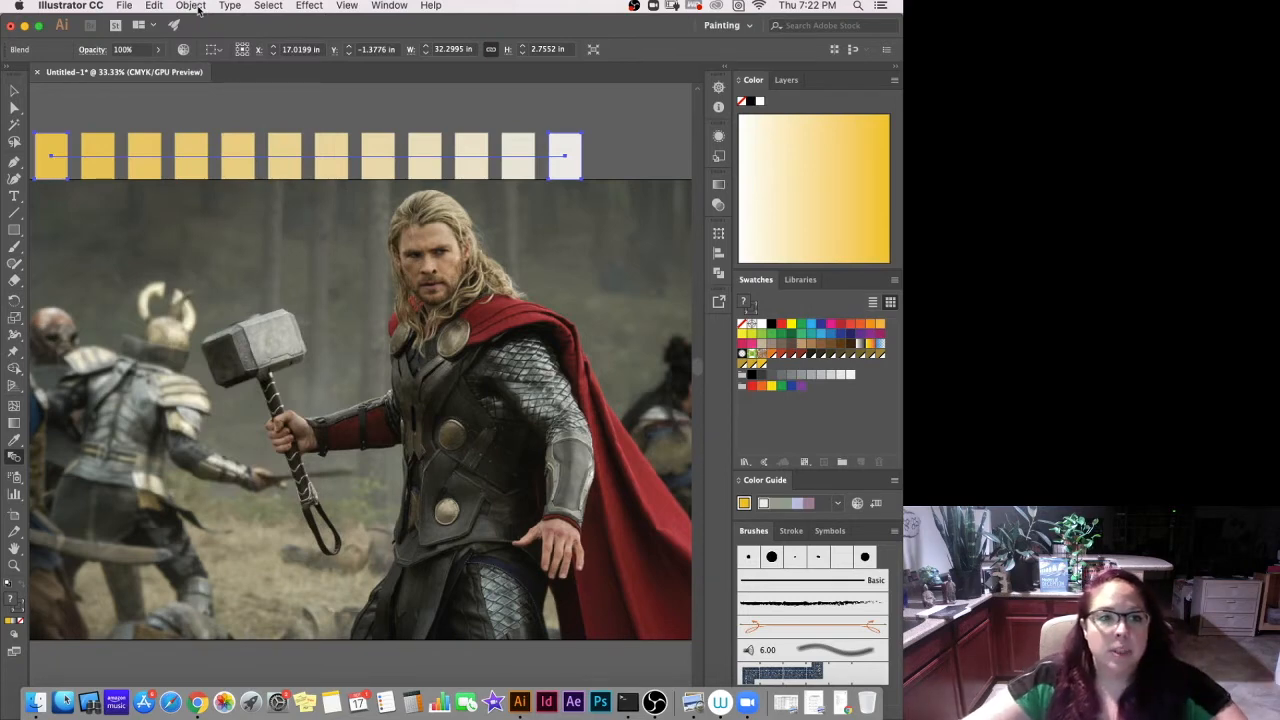
{"action": "left_click", "coordinate": [195, 6]}
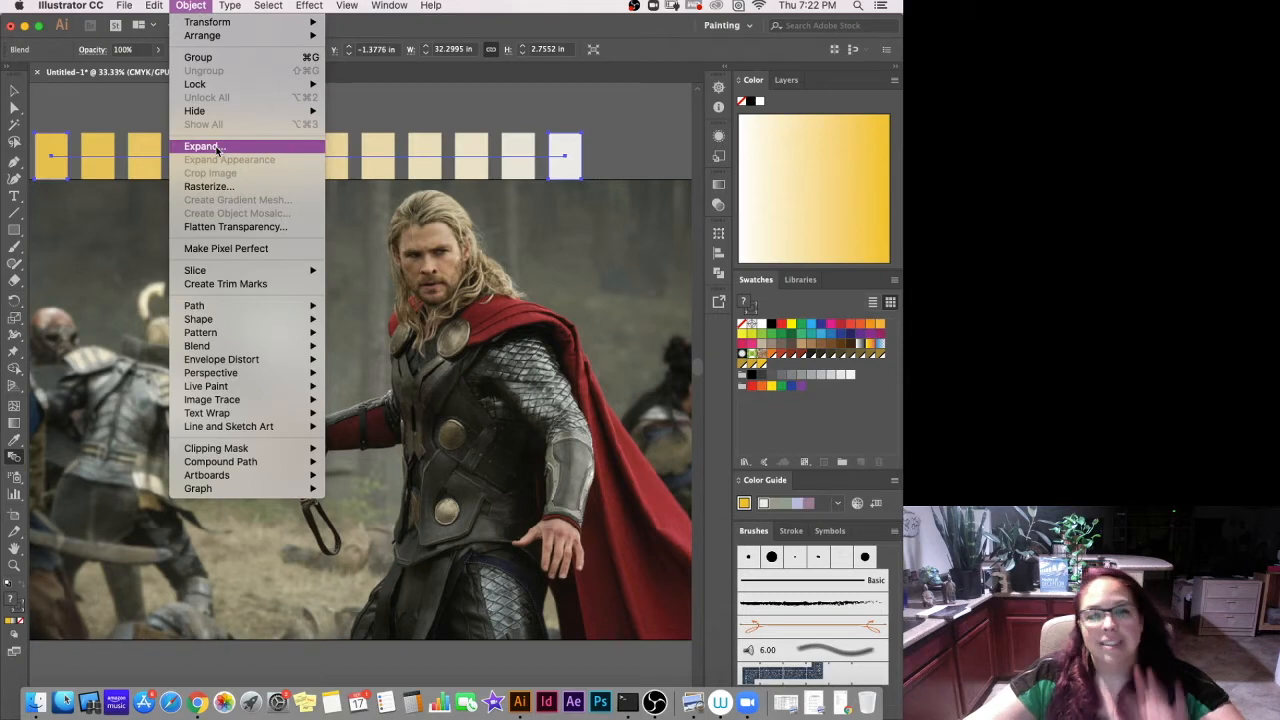
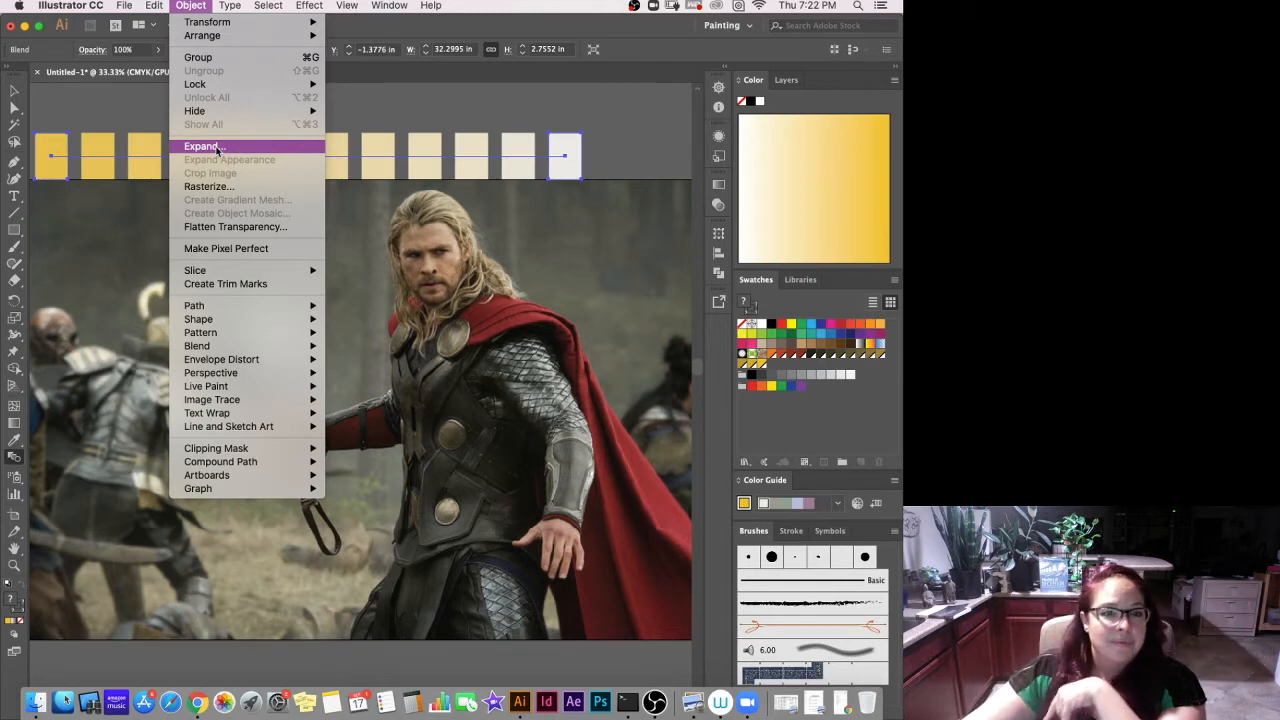
{"action": "left_click", "coordinate": [218, 150]}
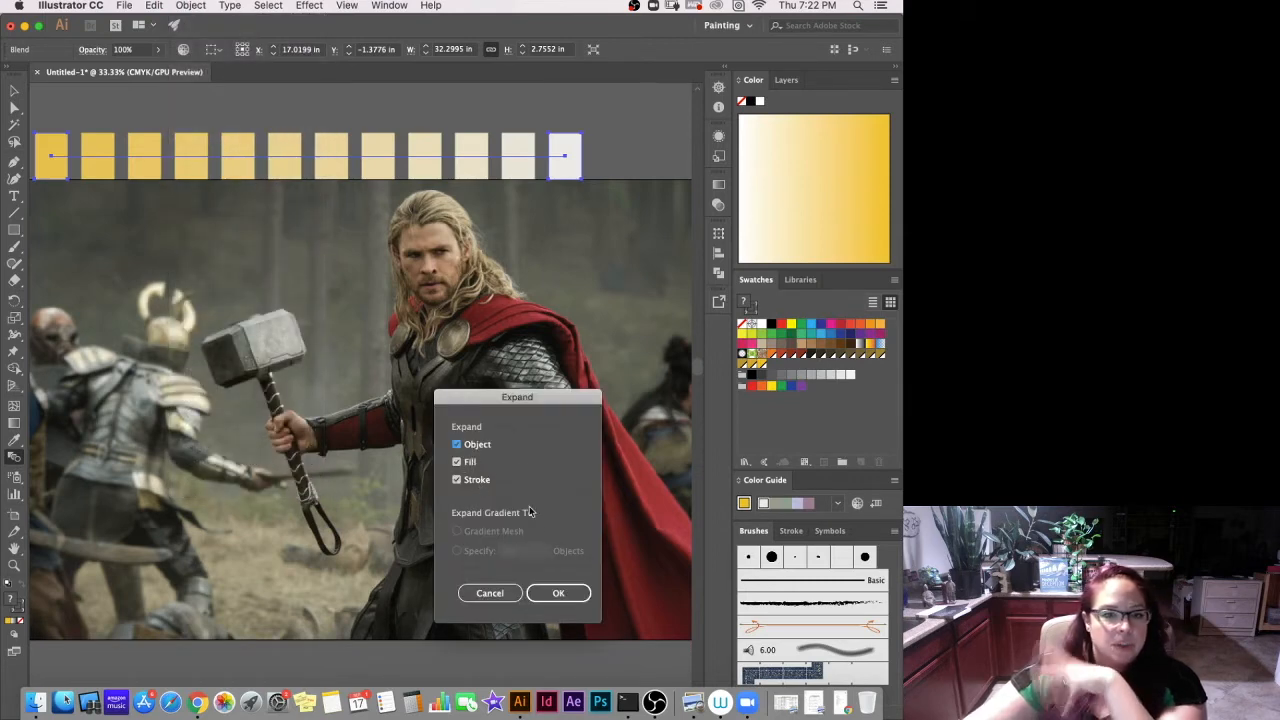
{"action": "left_click", "coordinate": [560, 594]}
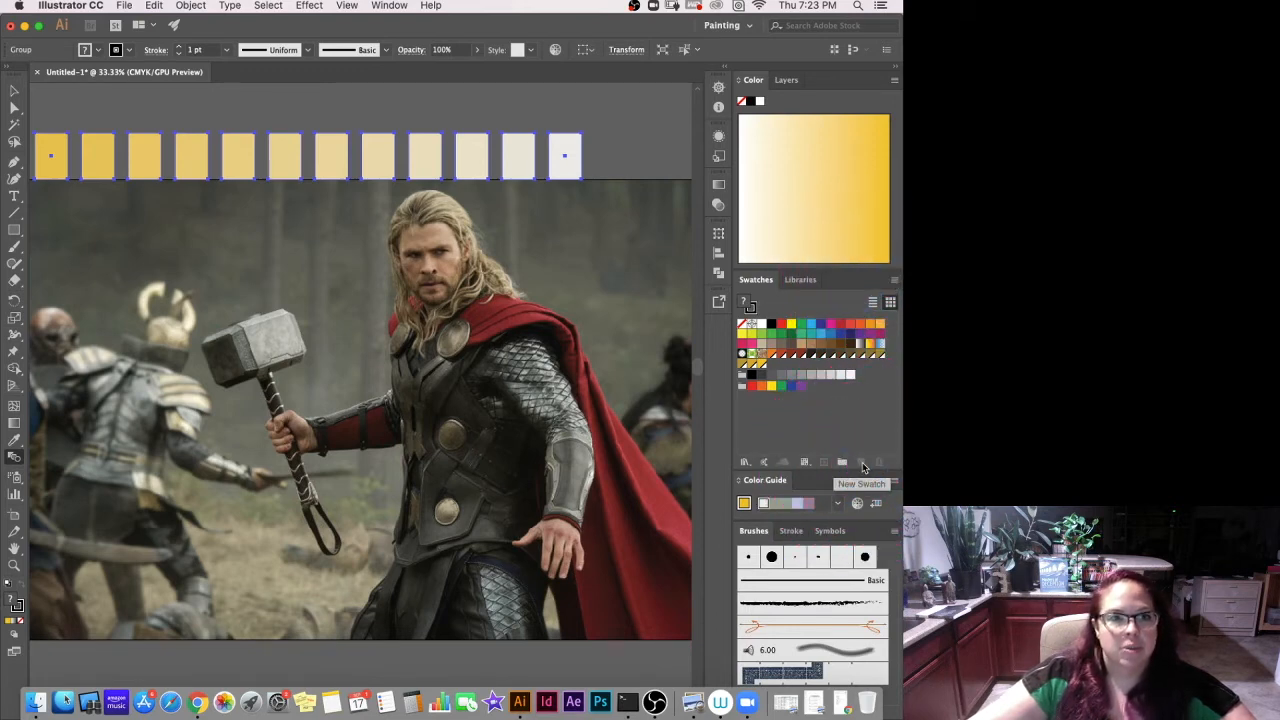
{"action": "left_click", "coordinate": [894, 281]}
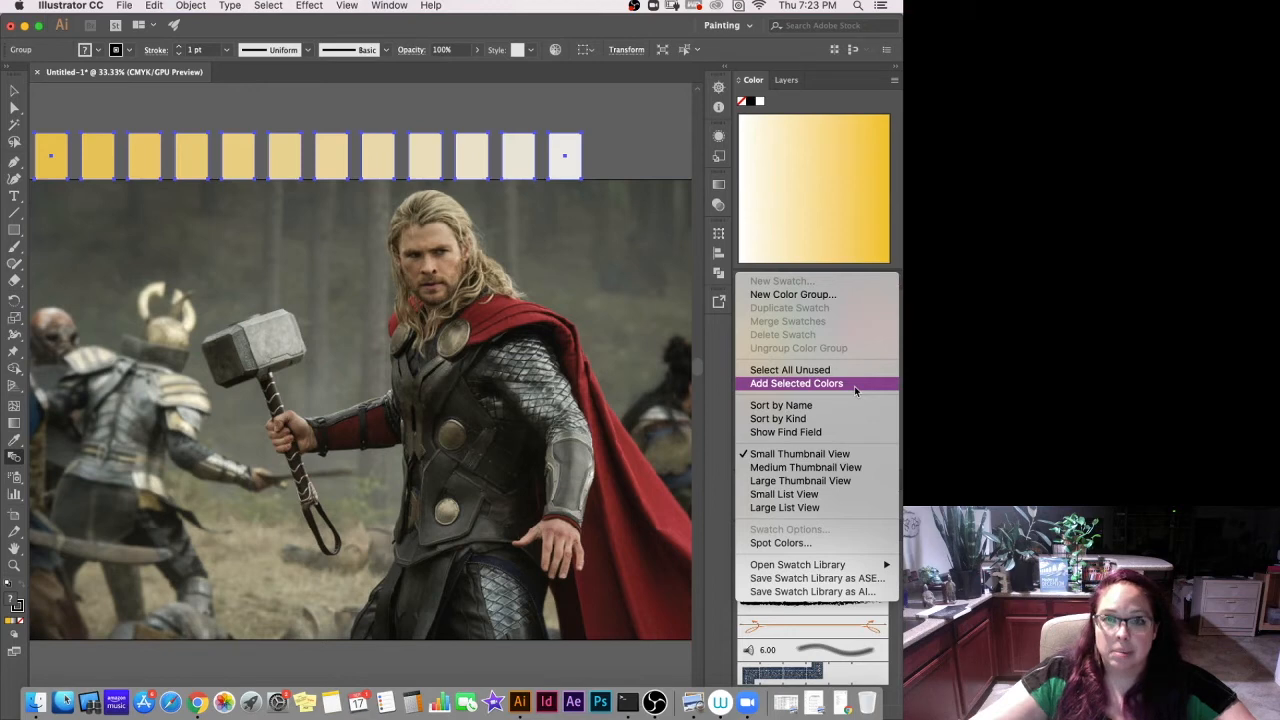
{"action": "left_click", "coordinate": [802, 385]}
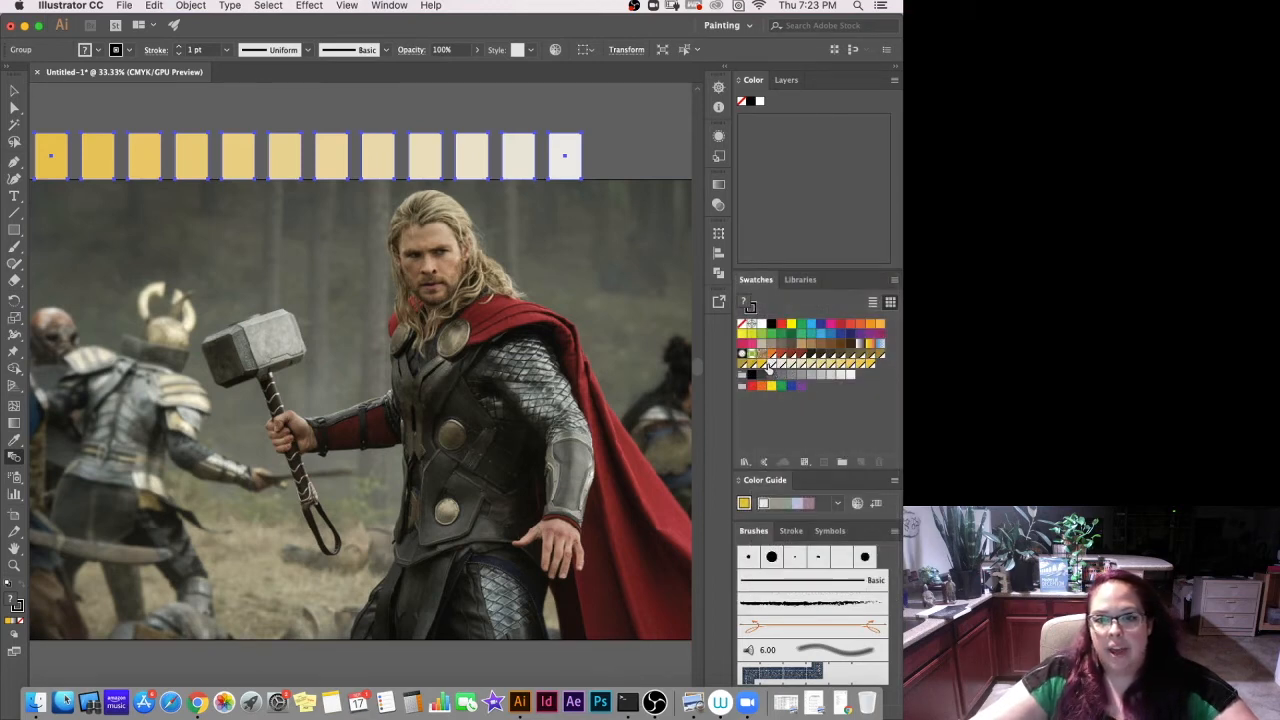
Reorder the newly added swatches so they run from yellow to near-white.
{"action": "left_click", "coordinate": [848, 371]}
{"action": "left_click_drag", "start_coordinate": [848, 371], "coordinate": [772, 366]}
{"action": "left_click_drag", "start_coordinate": [871, 366], "coordinate": [782, 366]}
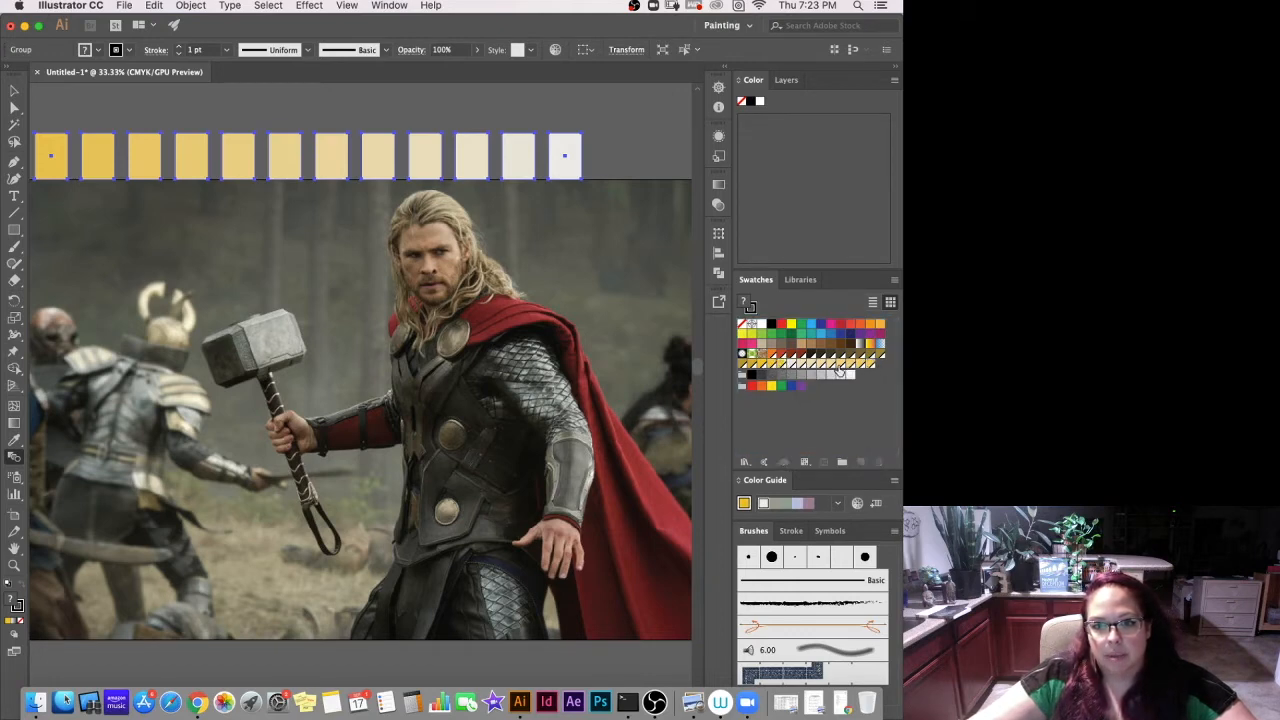
{"action": "left_click_drag", "start_coordinate": [870, 367], "coordinate": [792, 366]}
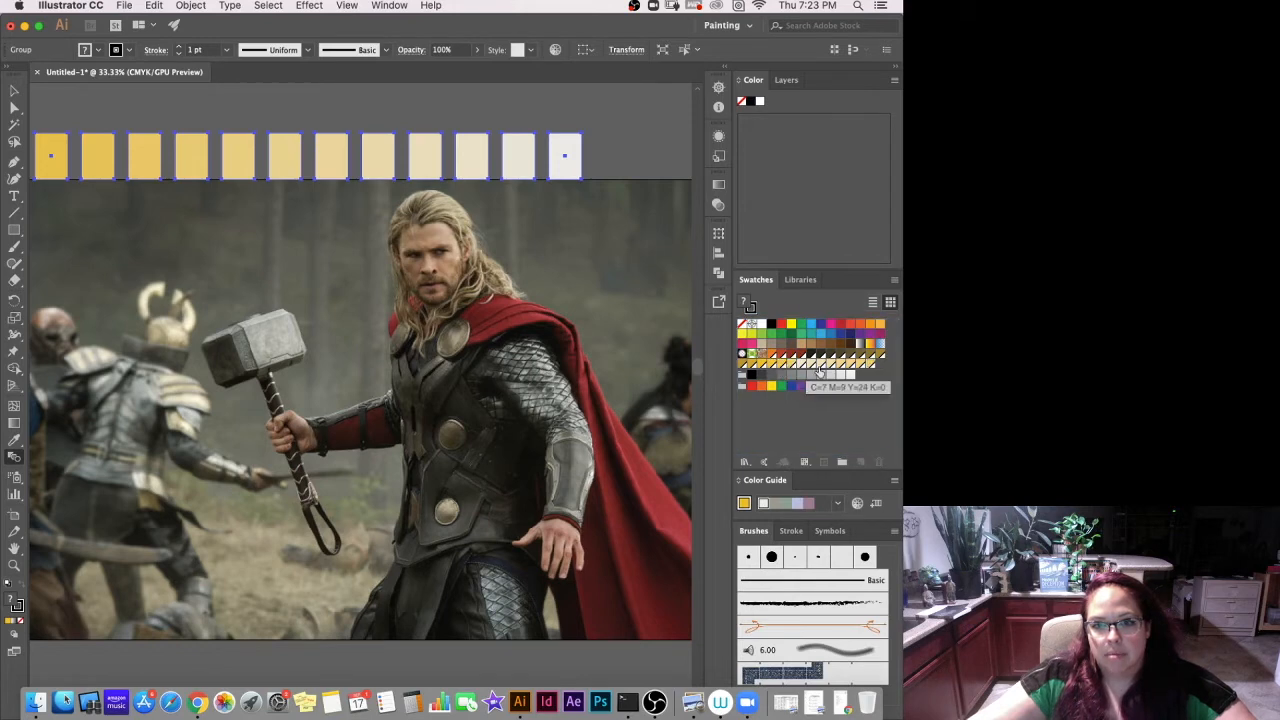
{"action": "left_click_drag", "start_coordinate": [871, 366], "coordinate": [795, 366]}
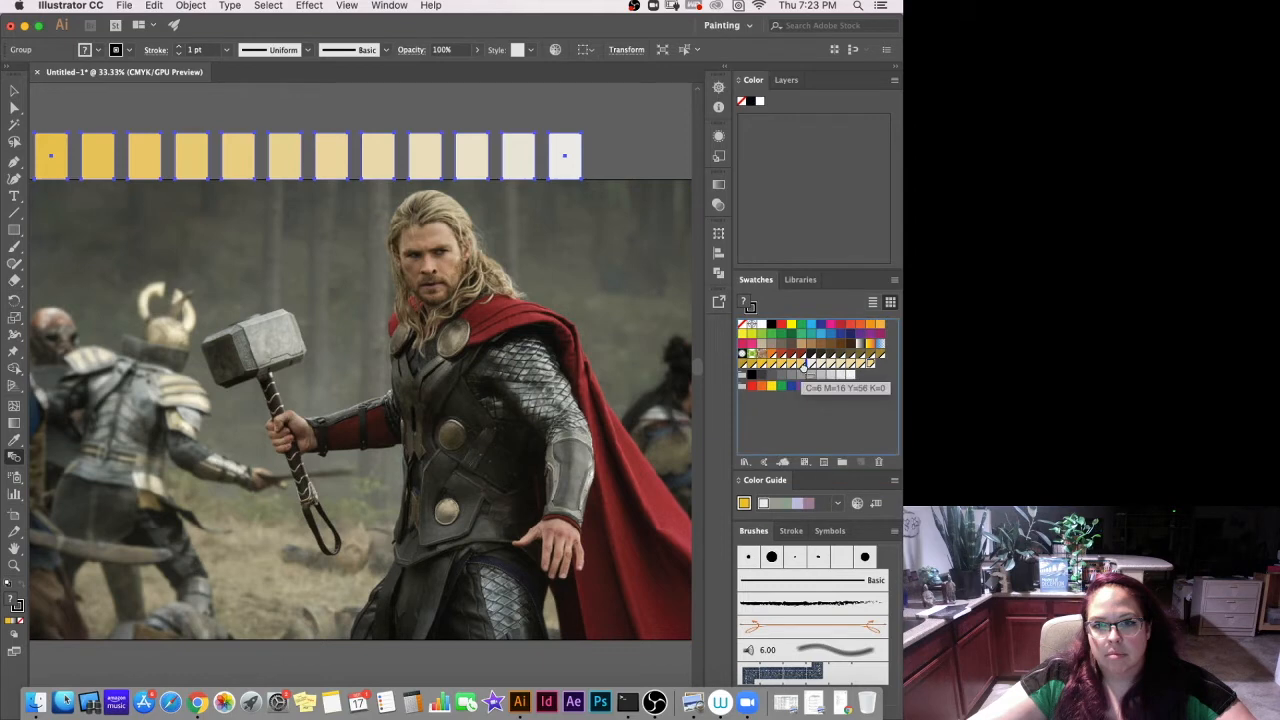
{"action": "mouse_move", "coordinate": [871, 366]}
{"action": "left_mouse_down"}
{"action": "mouse_move", "coordinate": [806, 367]}
{"action": "mouse_move", "coordinate": [870, 366]}
{"action": "mouse_move", "coordinate": [848, 367]}
{"action": "mouse_move", "coordinate": [859, 366]}
{"action": "left_mouse_up"}
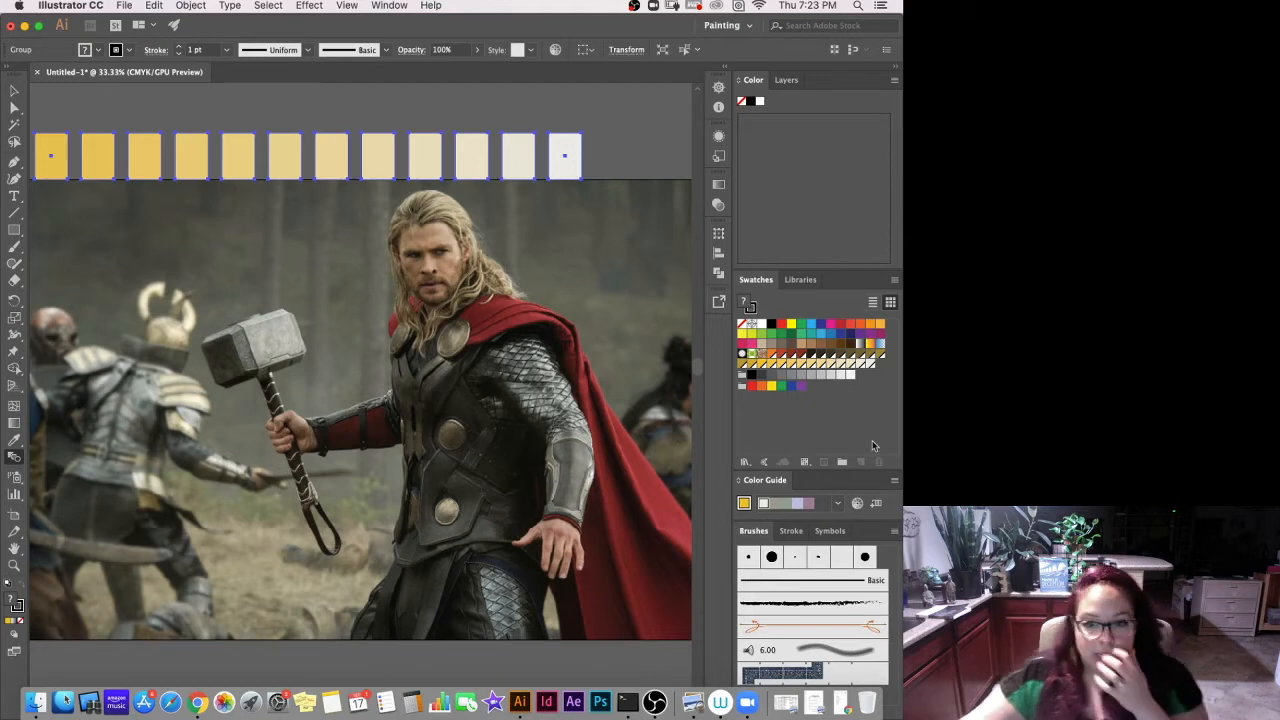
Try the near-black, yellow and near-white swatches as fills on the selected row of rectangles.
{"action": "left_click", "coordinate": [811, 354]}
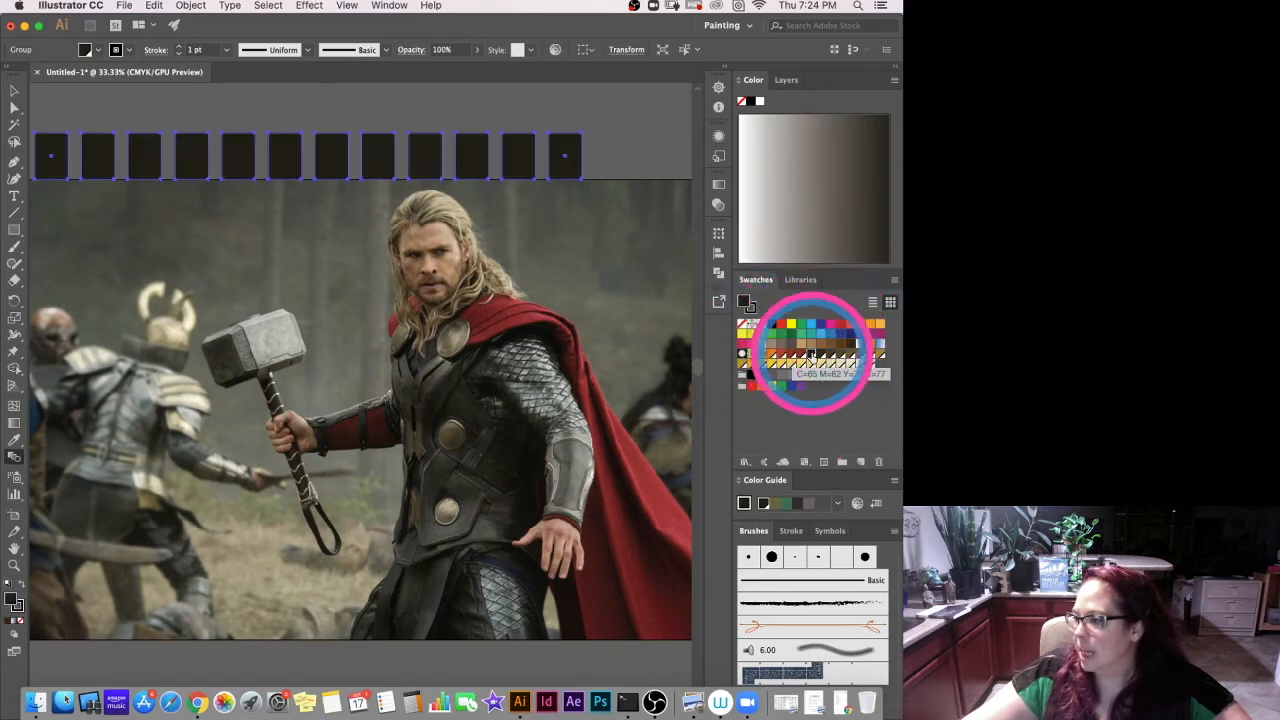
{"action": "left_click", "coordinate": [771, 366]}
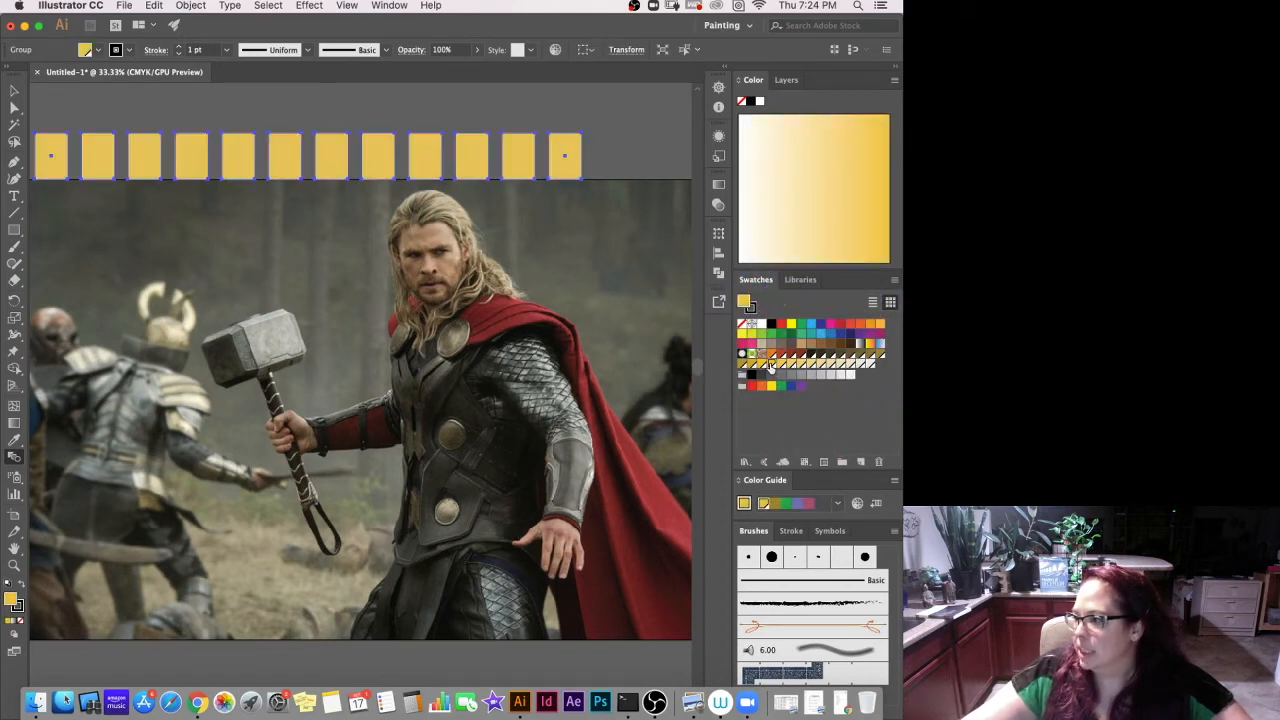
{"action": "left_click", "coordinate": [871, 366]}
{"action": "left_click", "coordinate": [874, 389]}
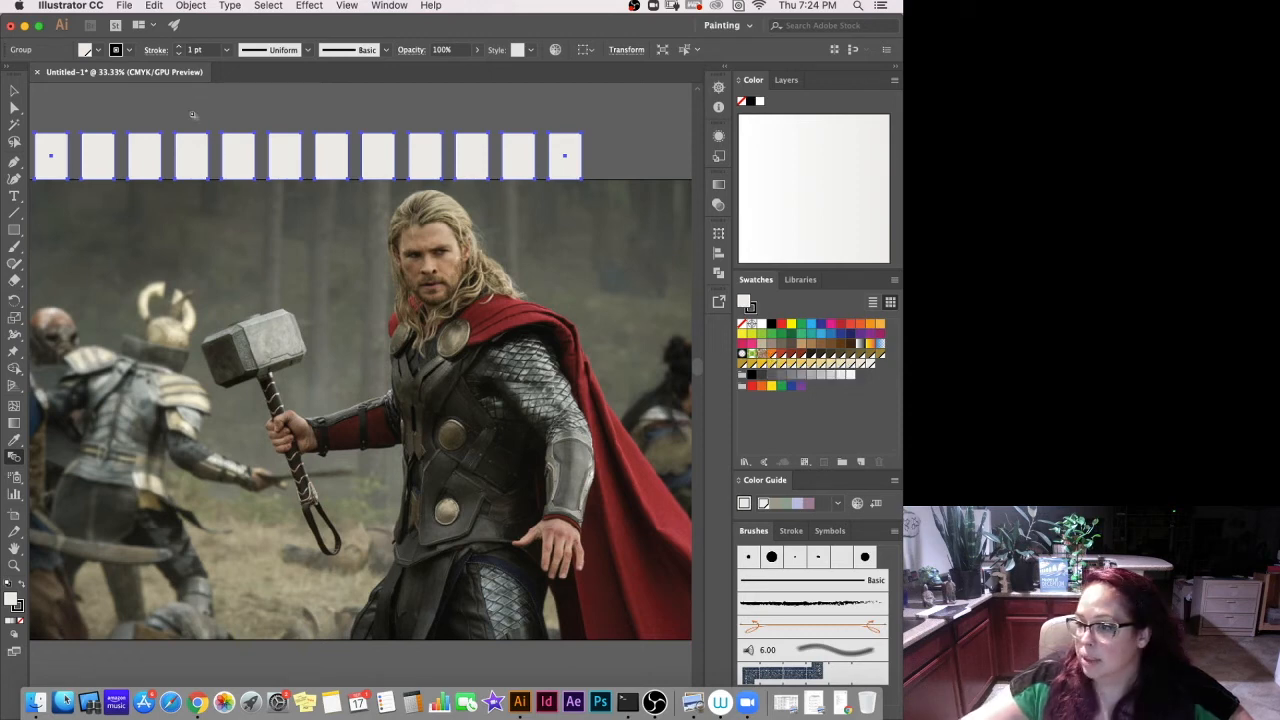
Delete the expanded row of rectangles above the photo.
{"action": "left_click", "coordinate": [14, 91]}
{"action": "left_click", "coordinate": [618, 186]}
{"action": "left_click", "coordinate": [563, 161]}
{"action": "key", "text": "Delete"}
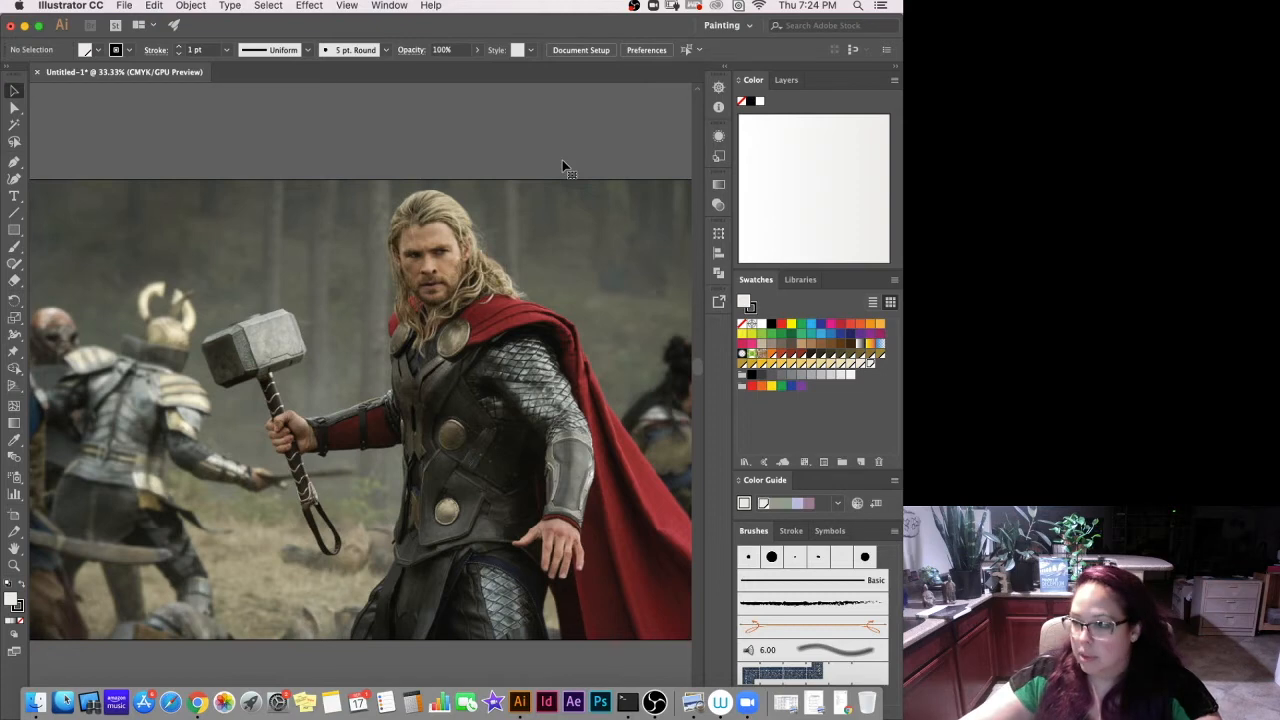
Draw a rectangle about 1.7 in high above the photo's upper-left corner and fill it with the orange swatch, C=1 M=65 Y=100 K=0.
{"action": "left_click", "coordinate": [14, 230]}
{"action": "left_click_drag", "start_coordinate": [44, 150], "coordinate": [78, 178]}
{"action": "left_click", "coordinate": [14, 91]}
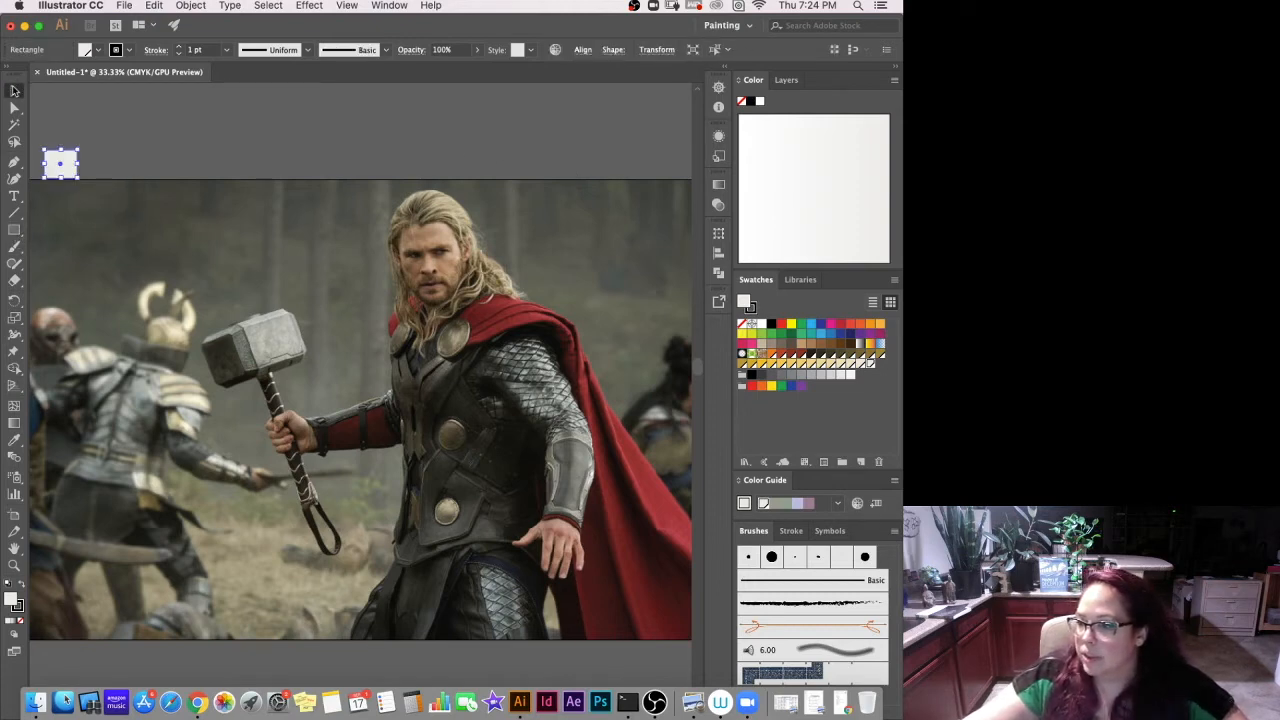
{"action": "left_click", "coordinate": [770, 356]}
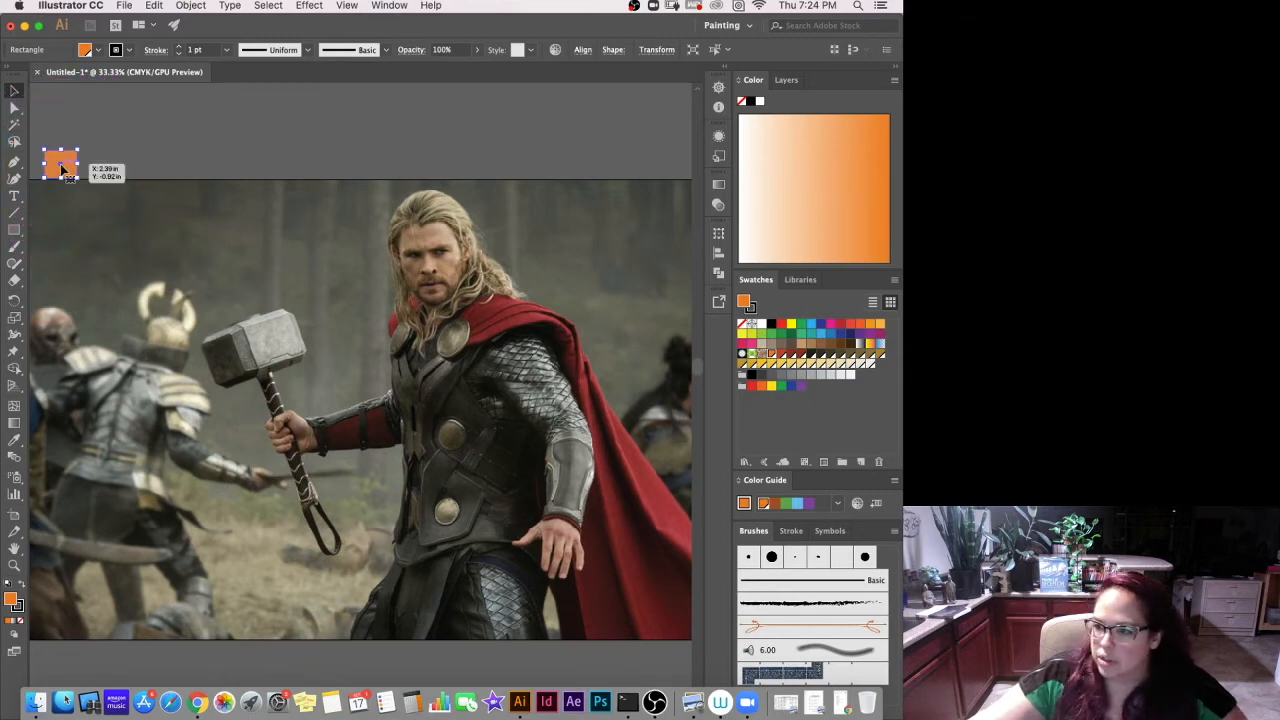
Duplicate the orange rectangle horizontally toward the photo's far end and fill the copy with near-black 0A0502.
{"action": "left_click_drag", "start_coordinate": [61, 170], "coordinate": [594, 170]}
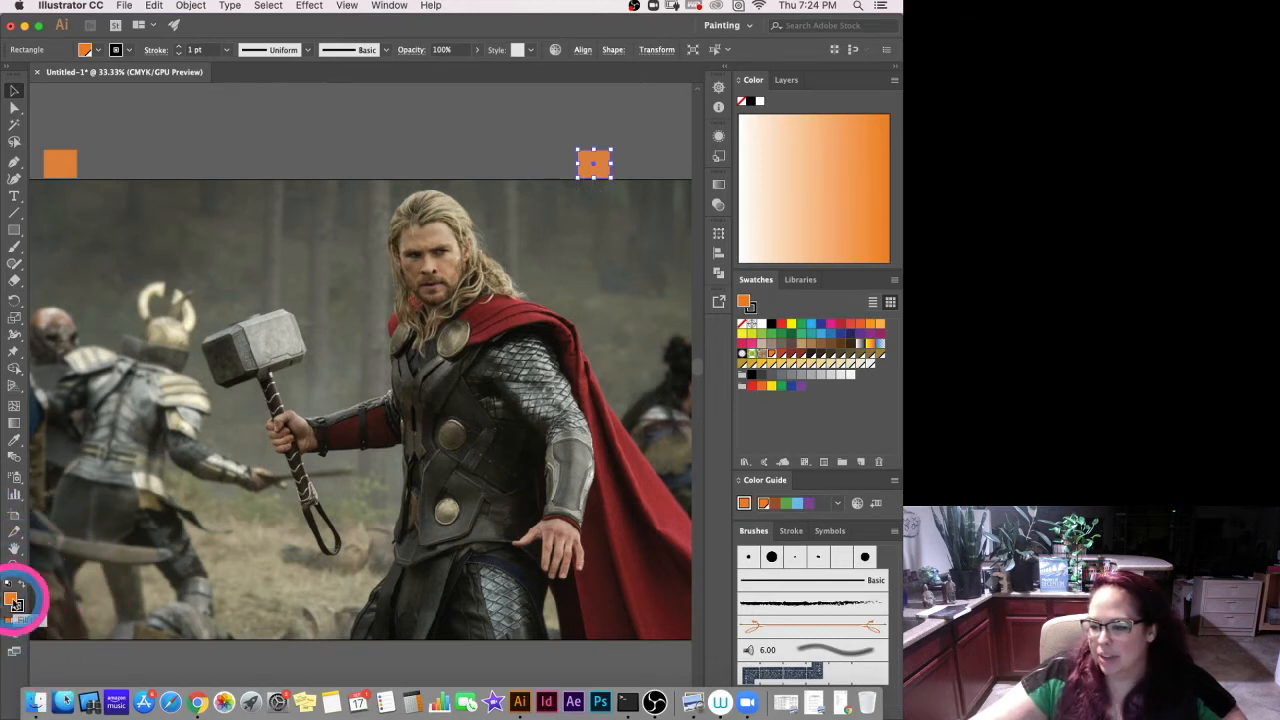
{"action": "double_click", "coordinate": [746, 304]}
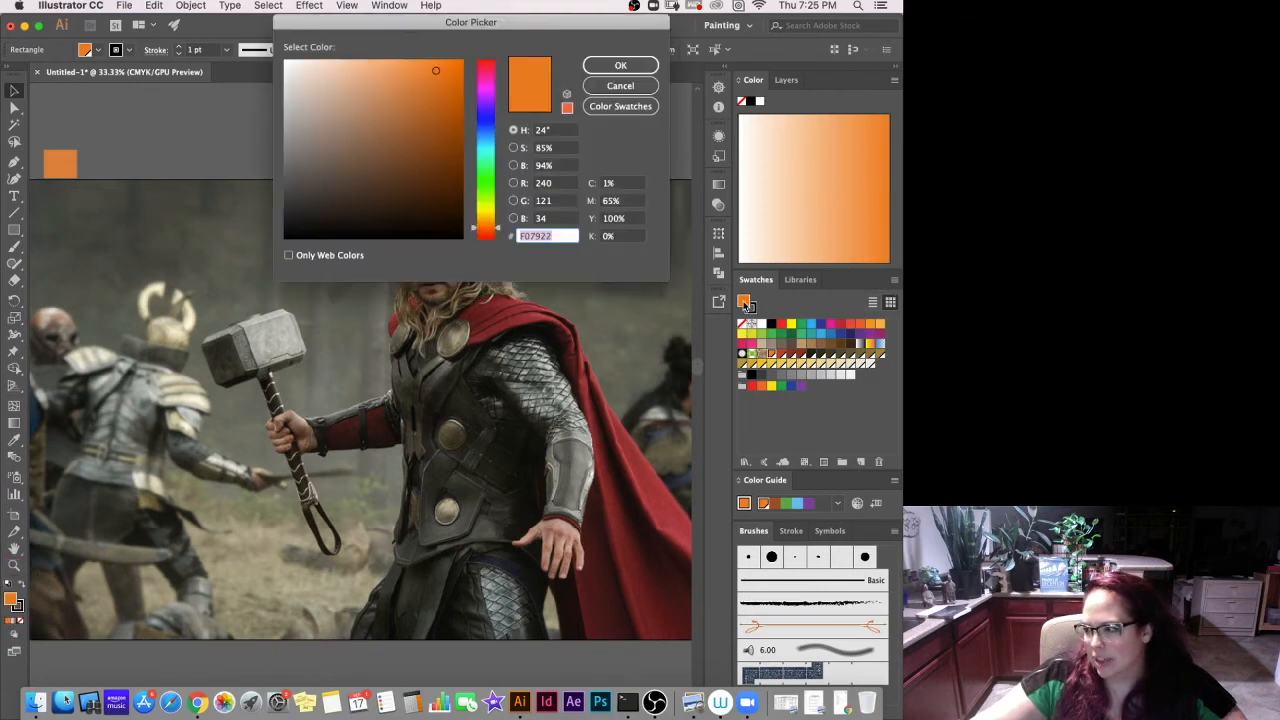
{"action": "left_click", "coordinate": [437, 230]}
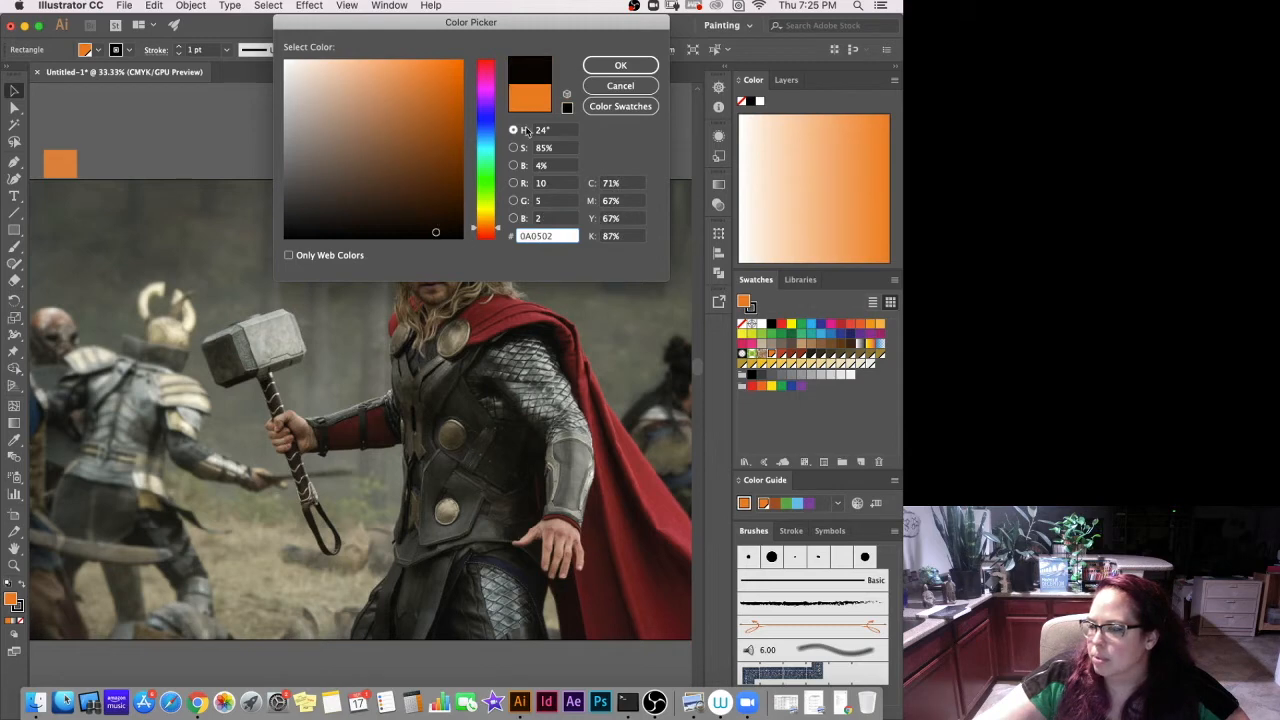
{"action": "left_click", "coordinate": [618, 66]}
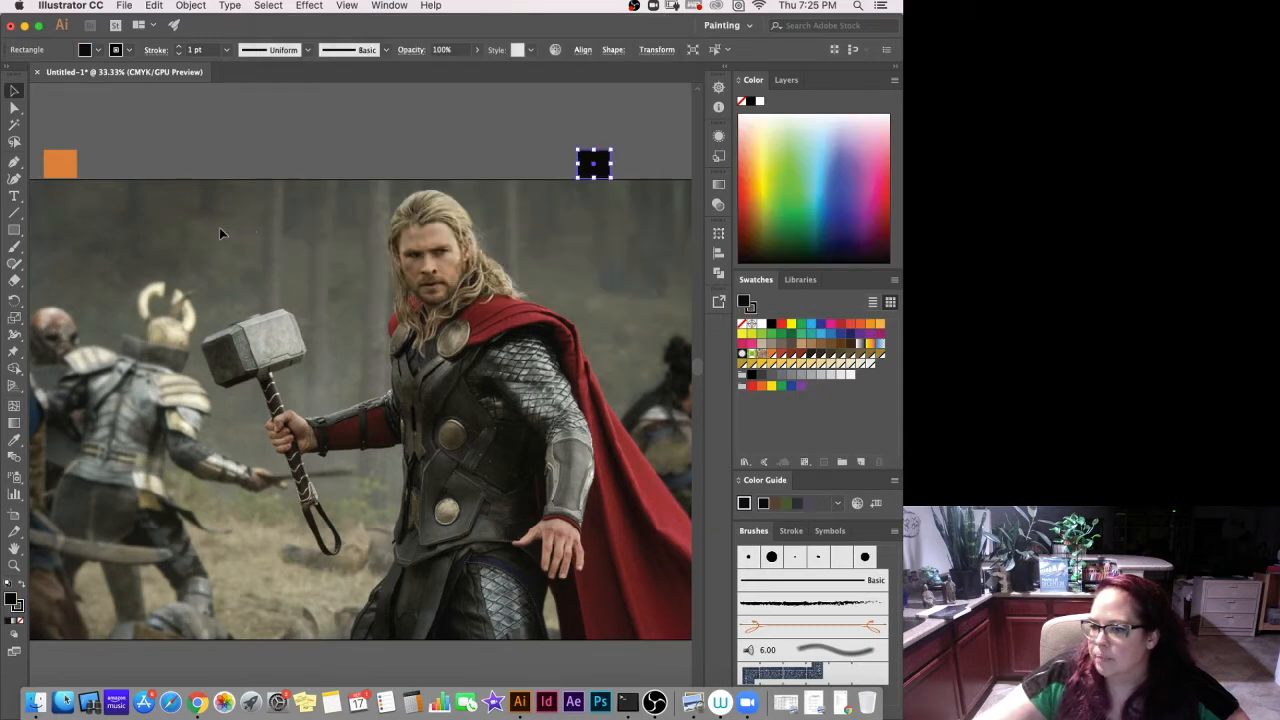
Blend the orange rectangle into the near-black one with spacing of 10 specified steps and preview the result.
{"action": "left_click", "coordinate": [14, 457]}
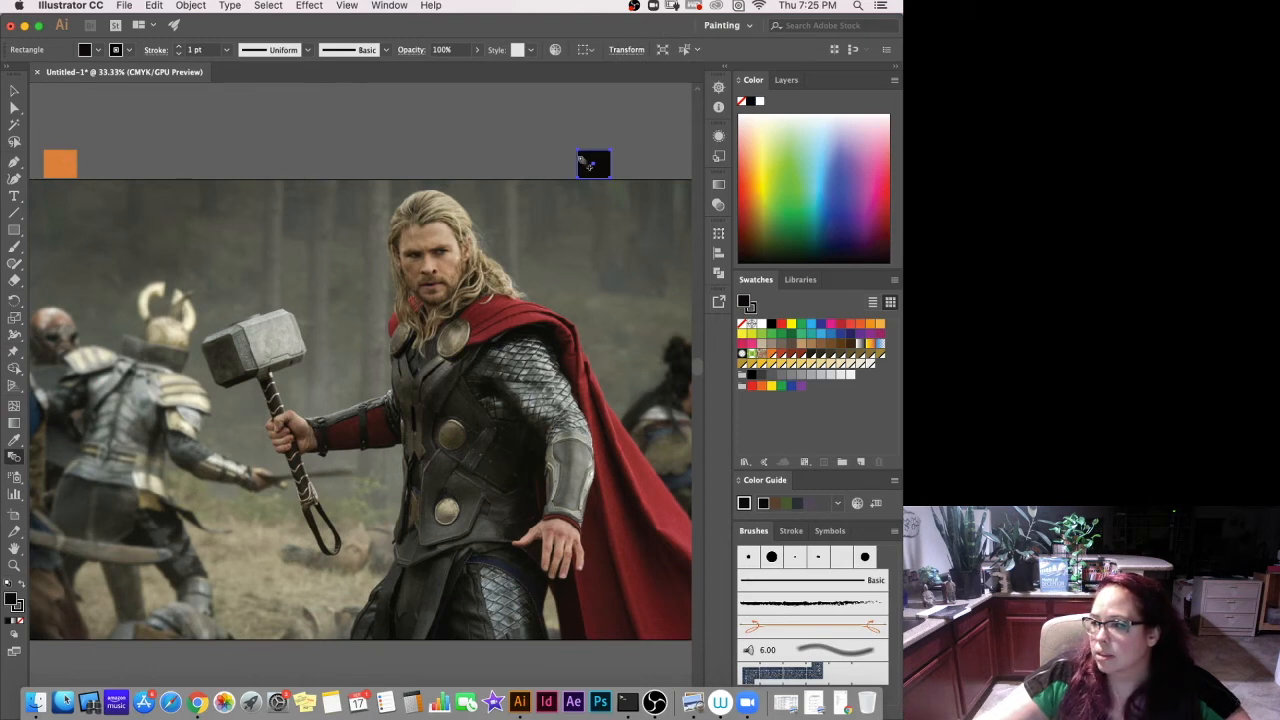
{"action": "left_click", "coordinate": [580, 160]}
{"action": "left_click", "coordinate": [190, 5]}
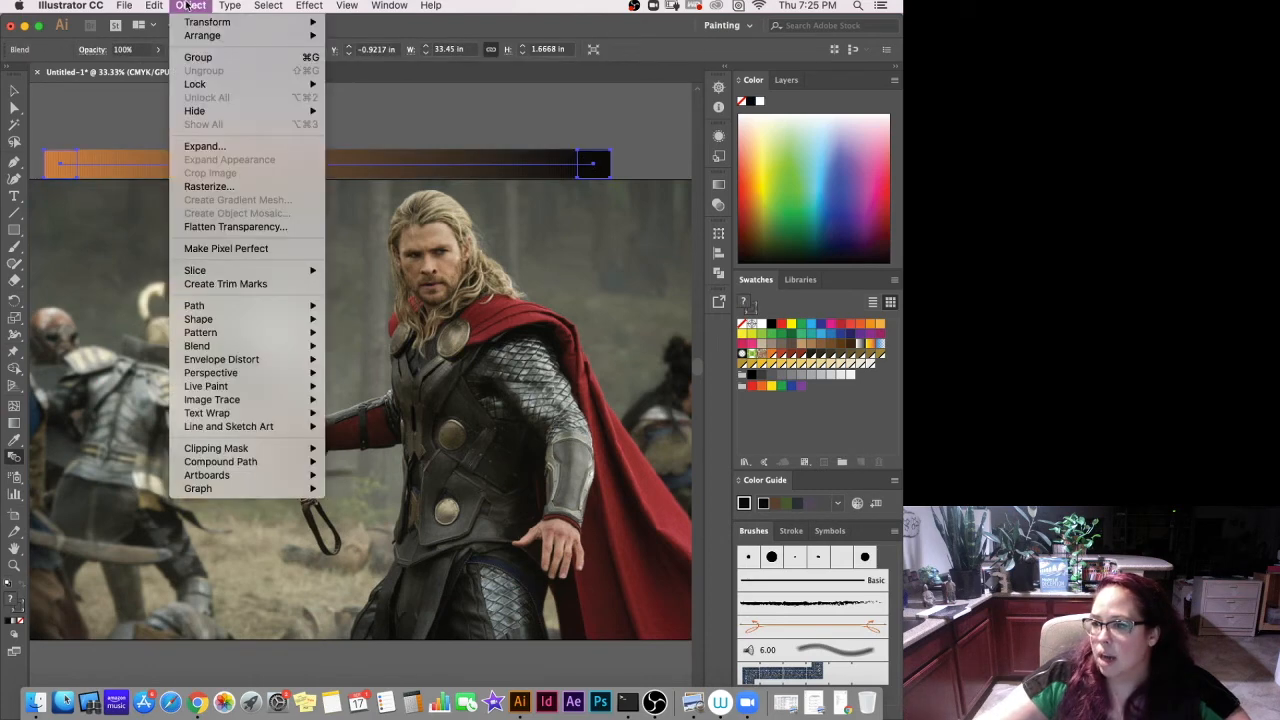
{"action": "mouse_move", "coordinate": [211, 347]}
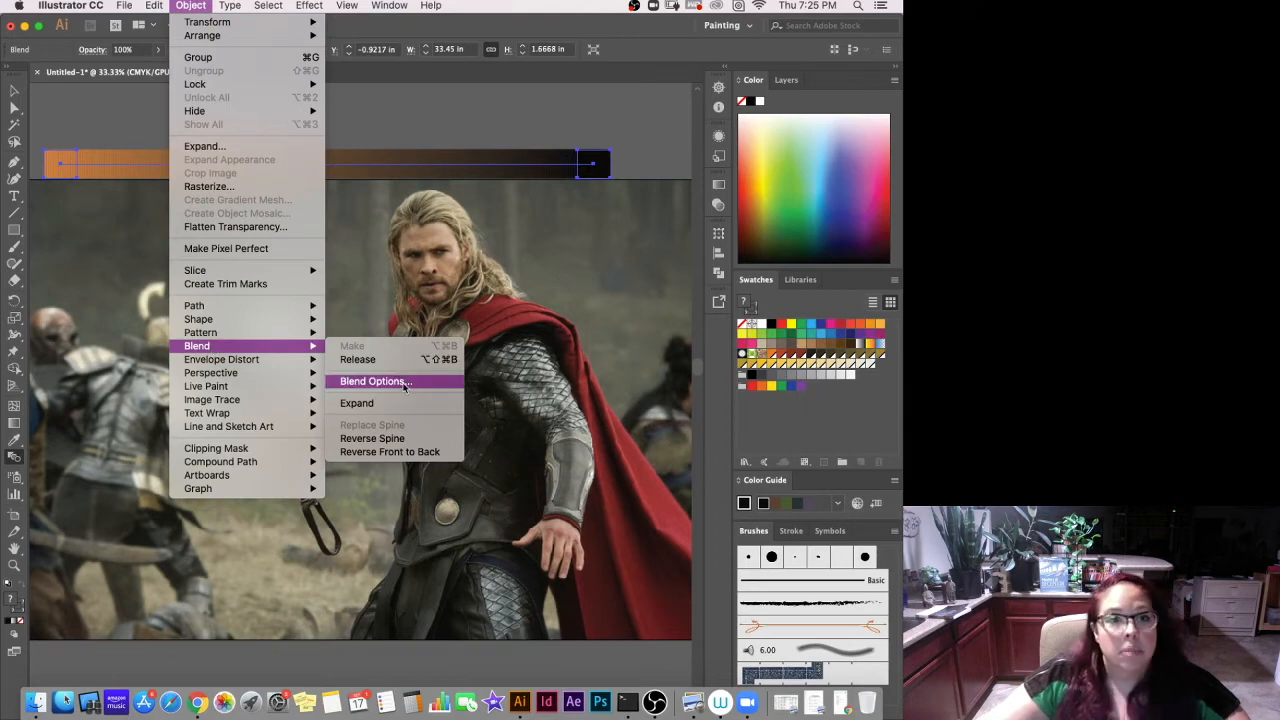
{"action": "left_click", "coordinate": [405, 386]}
{"action": "left_click", "coordinate": [330, 242]}
{"action": "left_click", "coordinate": [295, 258]}
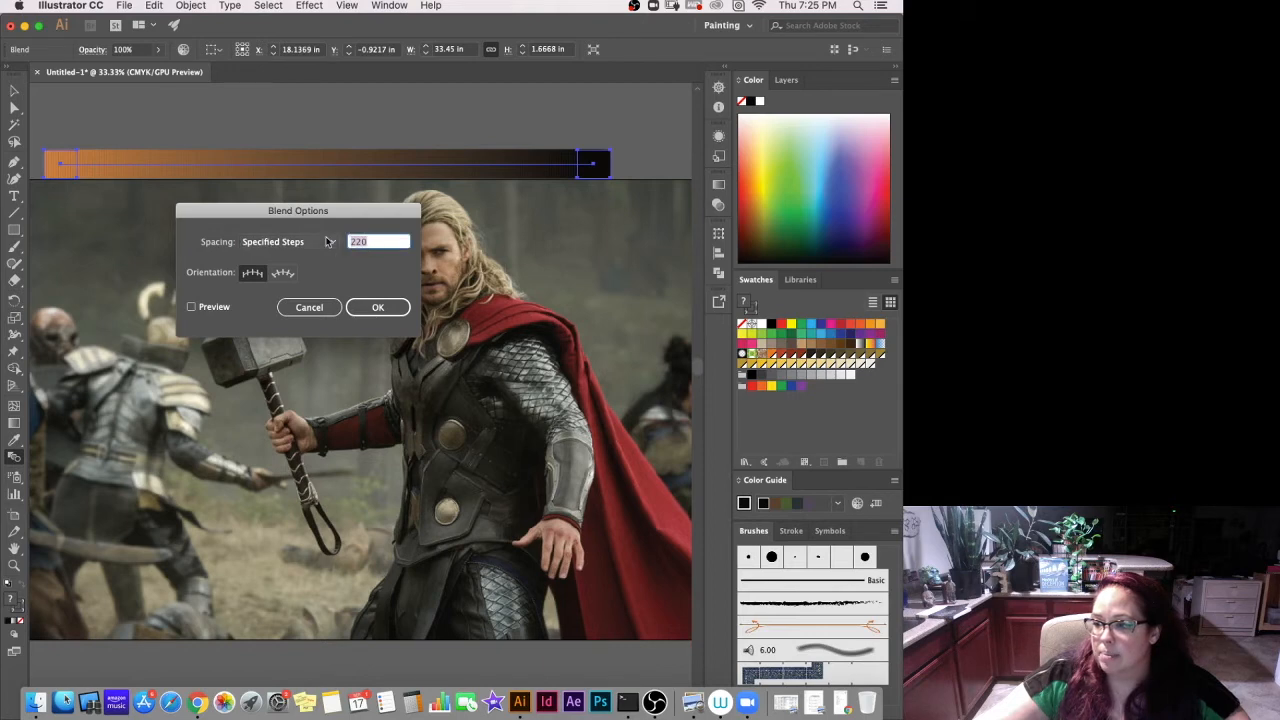
{"action": "type", "text": "10"}
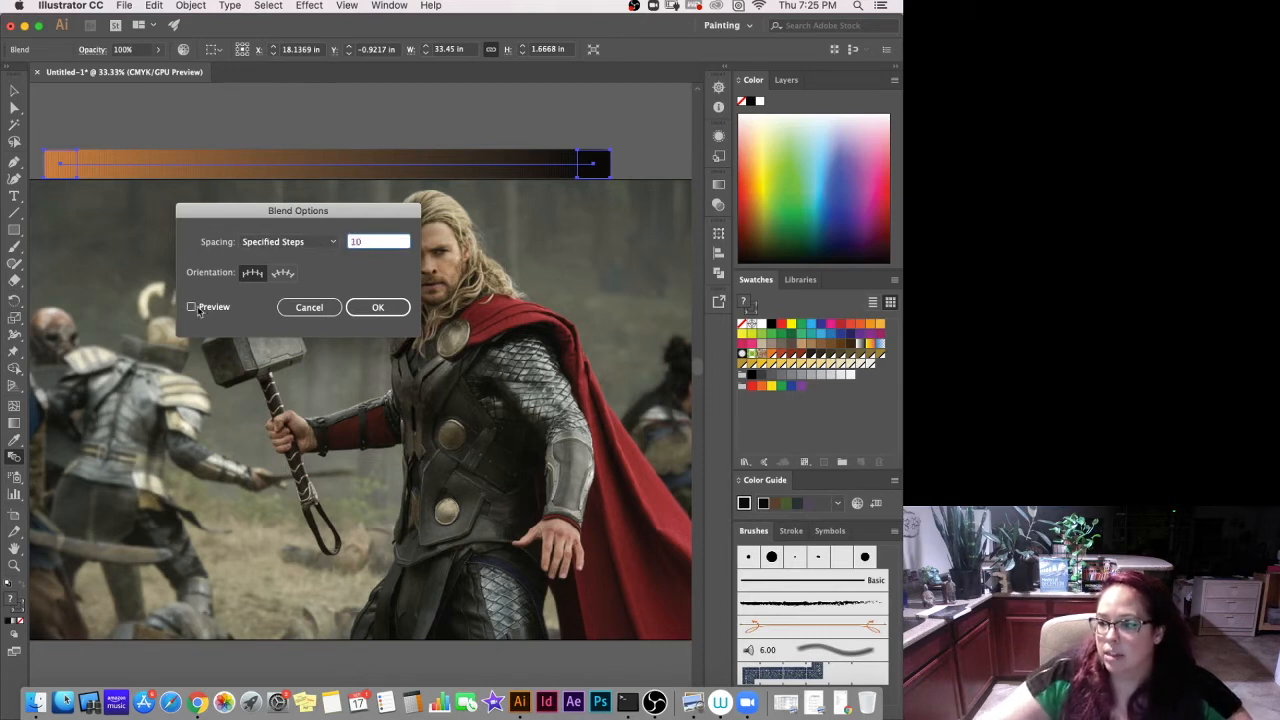
{"action": "left_click", "coordinate": [192, 307]}
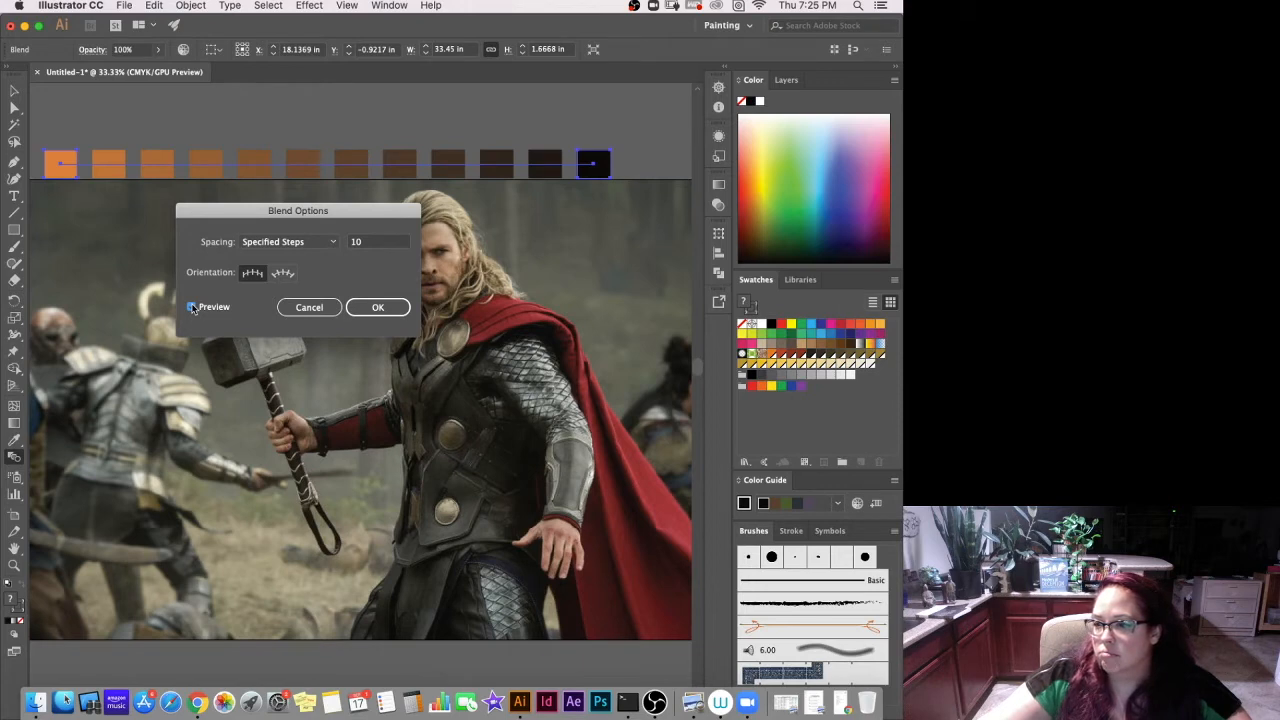
Set the orange-to-black blend to 12 specified steps and apply the blend options.
{"action": "left_click", "coordinate": [378, 241]}
{"action": "type", "text": "12"}
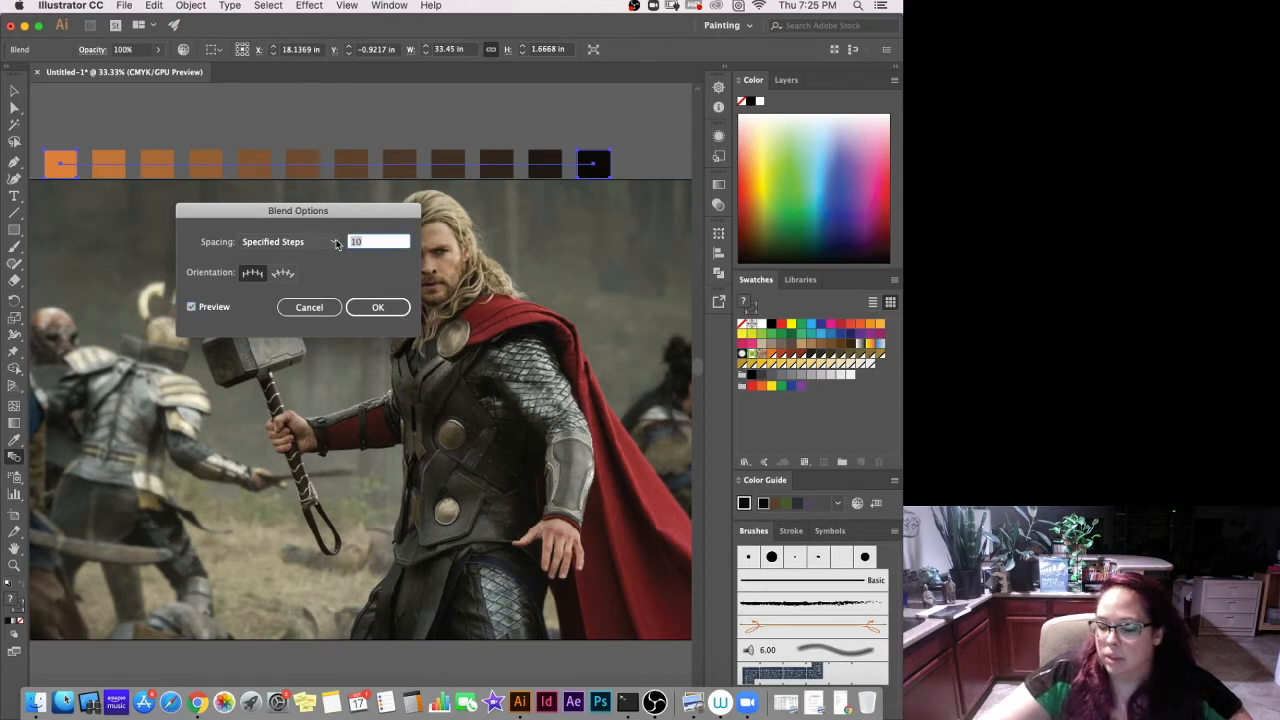
{"action": "left_click", "coordinate": [192, 308]}
{"action": "left_click", "coordinate": [192, 307]}
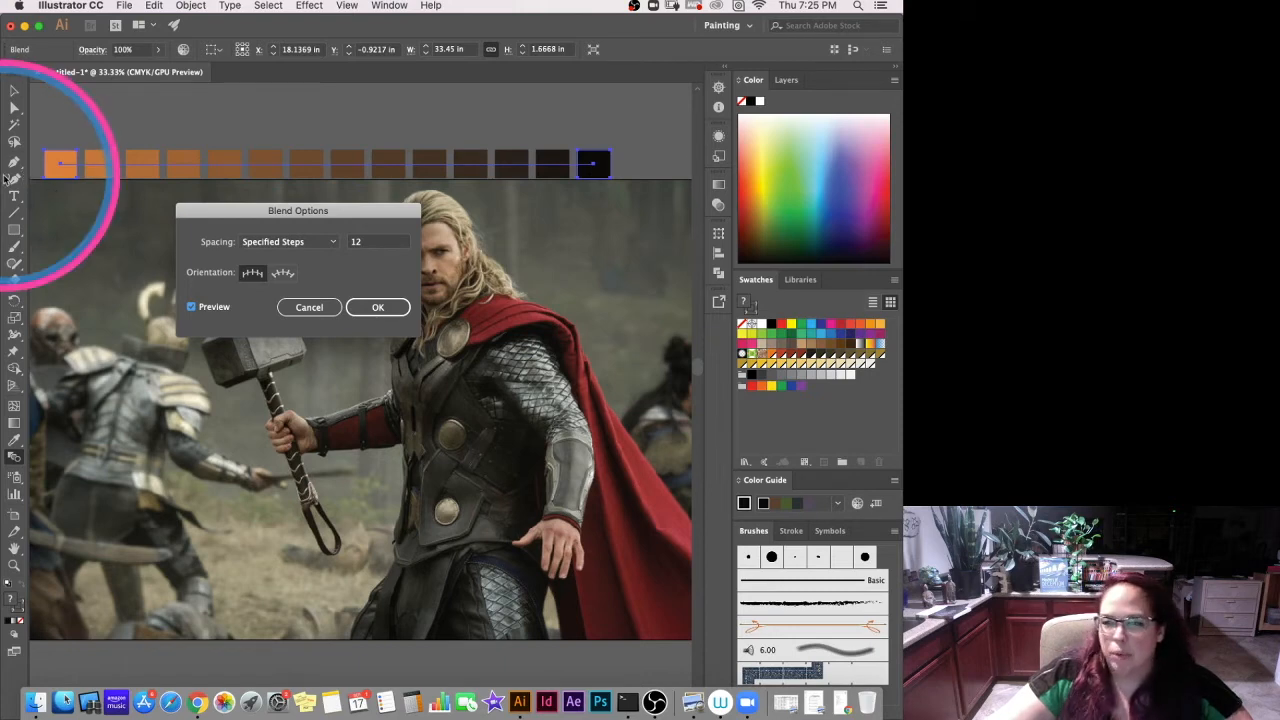
{"action": "left_click", "coordinate": [378, 310]}
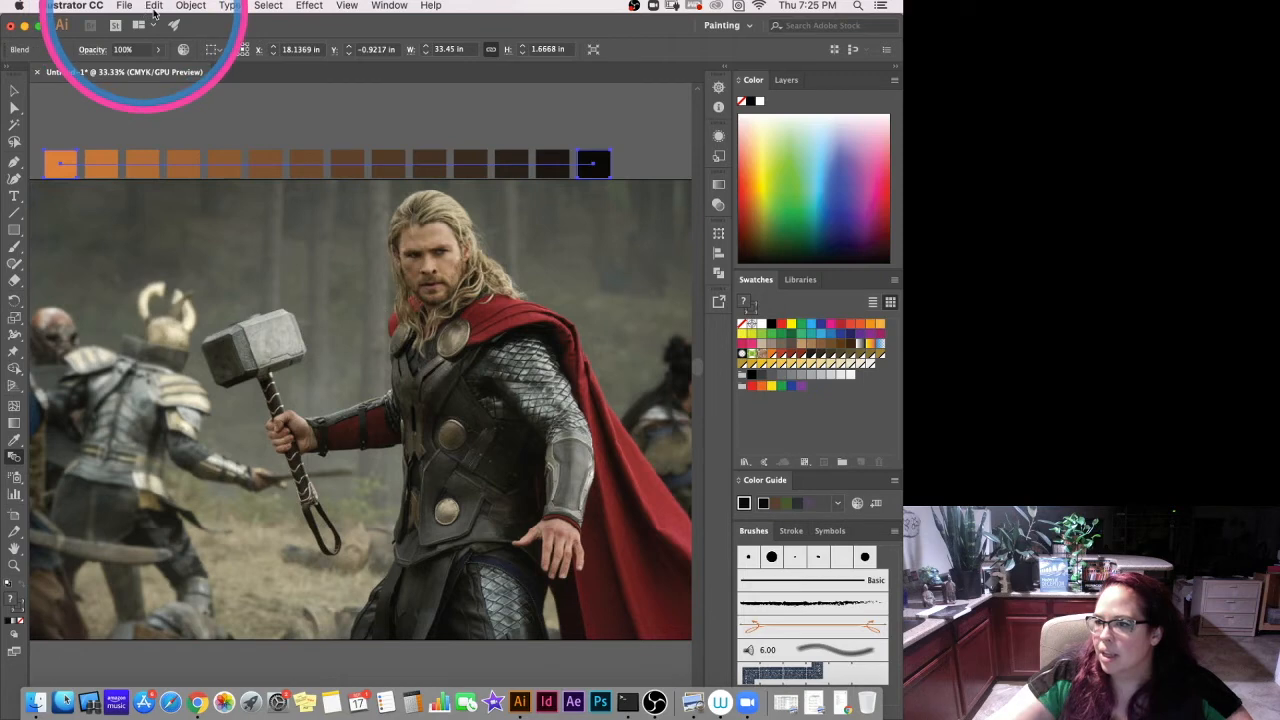
Expand the orange-to-black blend into separate rectangles, including object, fill and stroke.
{"action": "left_click", "coordinate": [191, 5]}
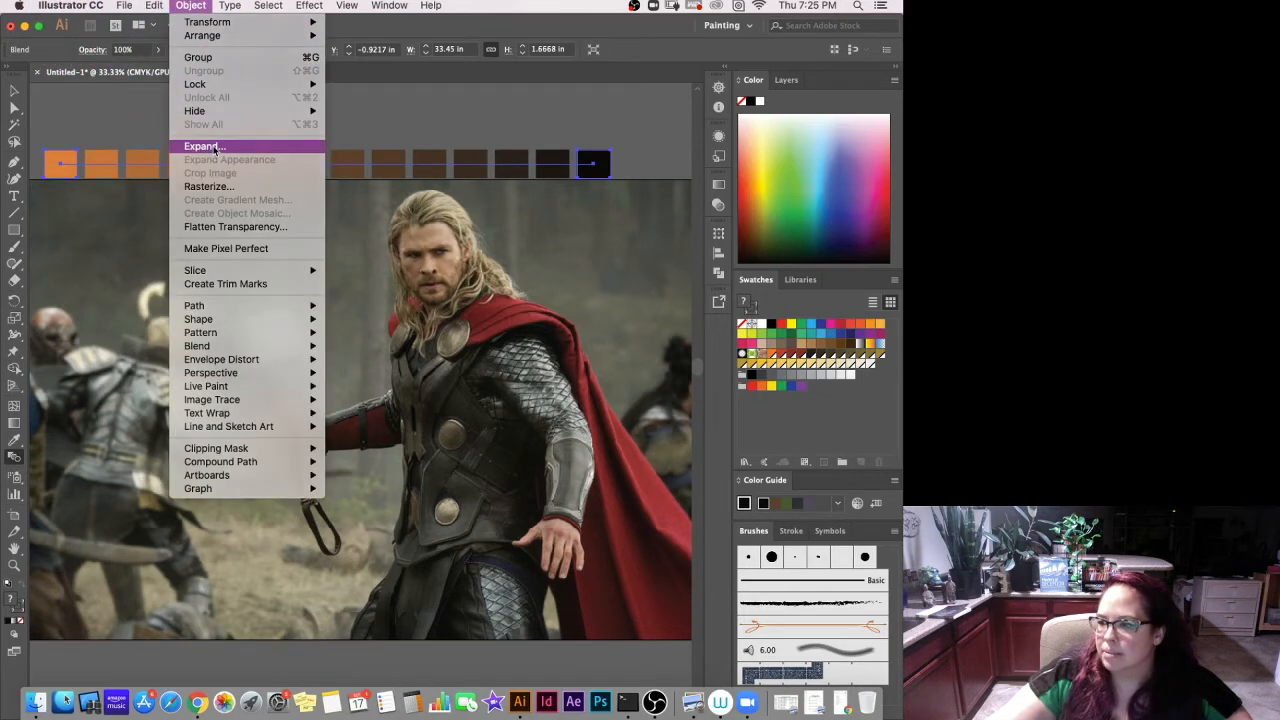
{"action": "left_click", "coordinate": [215, 147]}
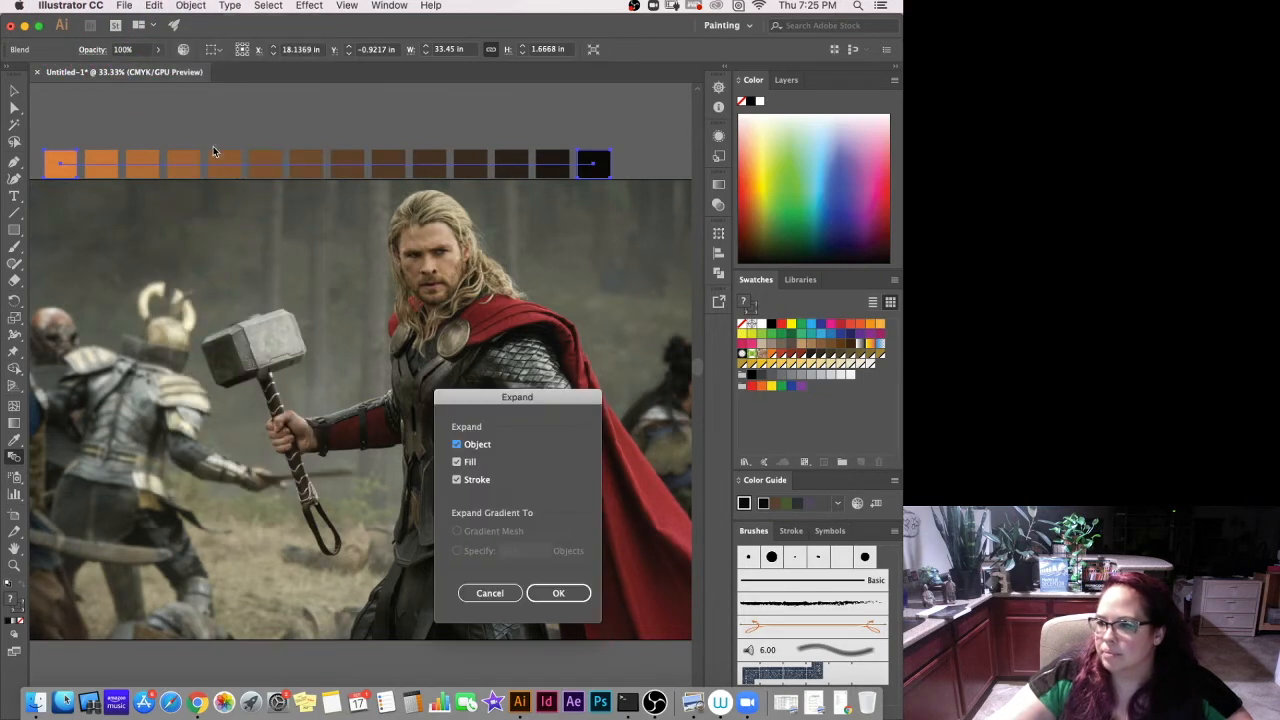
{"action": "left_click", "coordinate": [581, 594]}
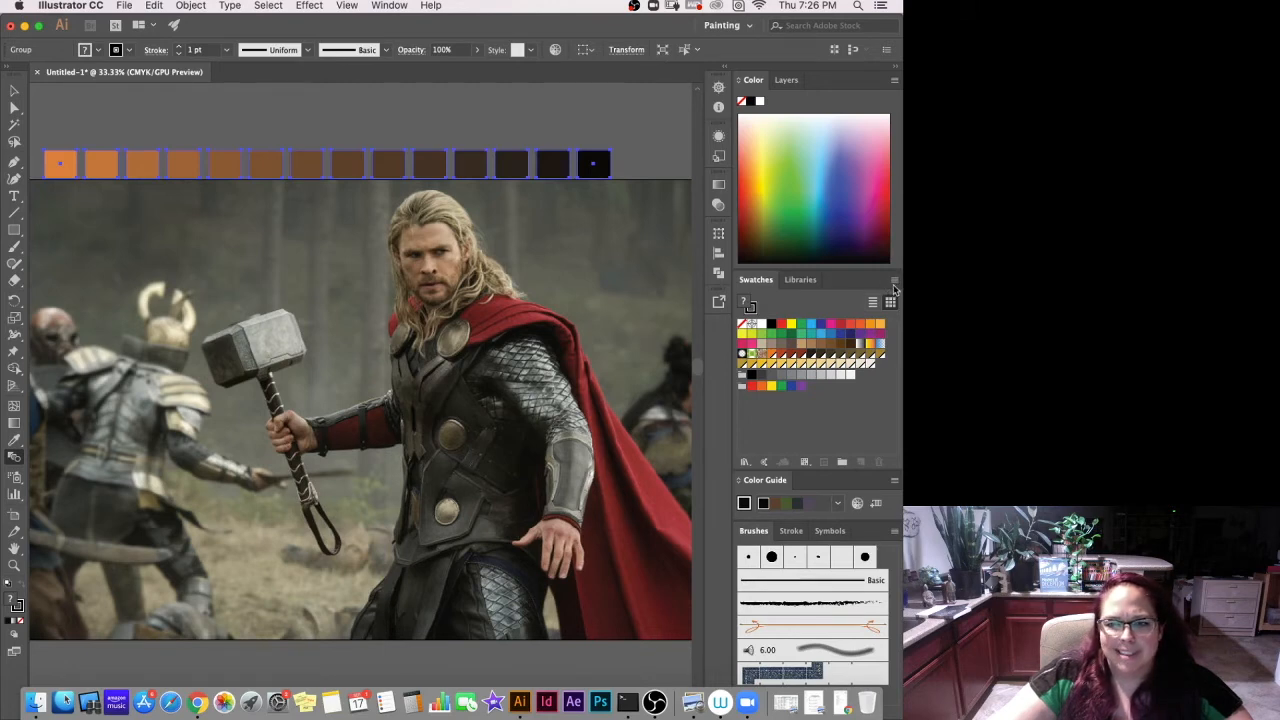
Add the colors of the selected orange-to-black rectangles to the swatches.
{"action": "left_click", "coordinate": [894, 280]}
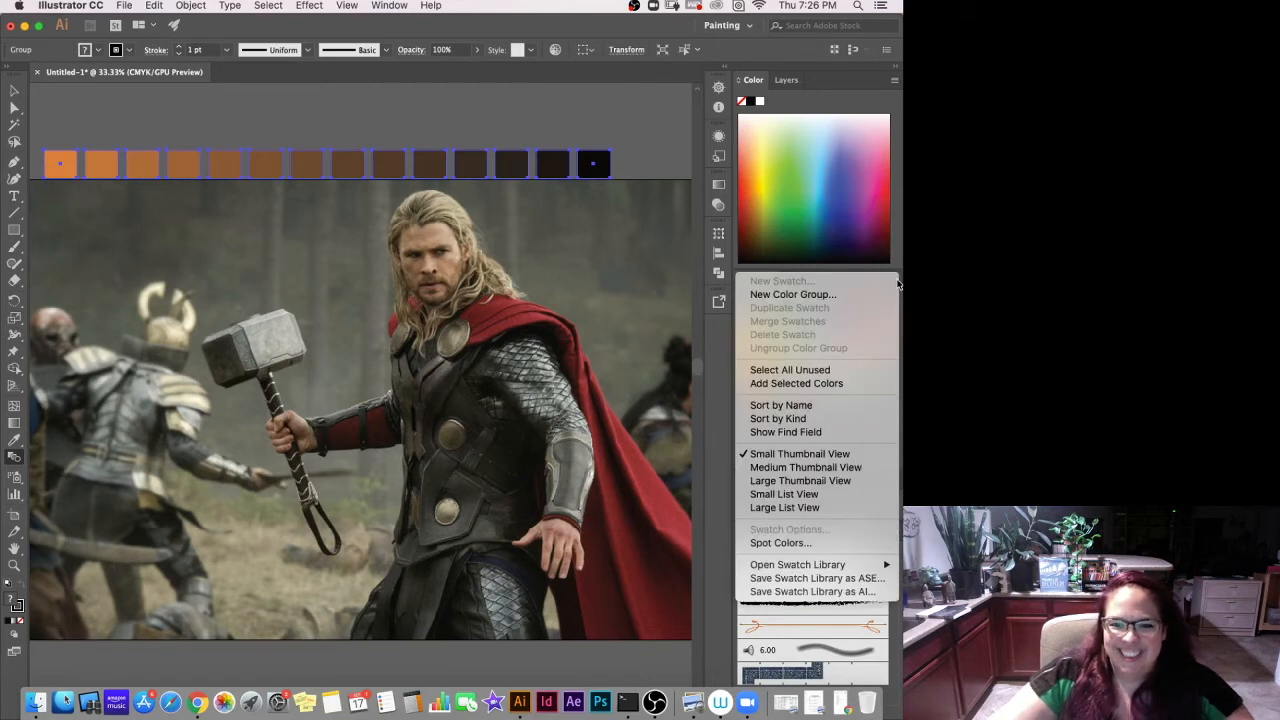
{"action": "left_click", "coordinate": [806, 384]}
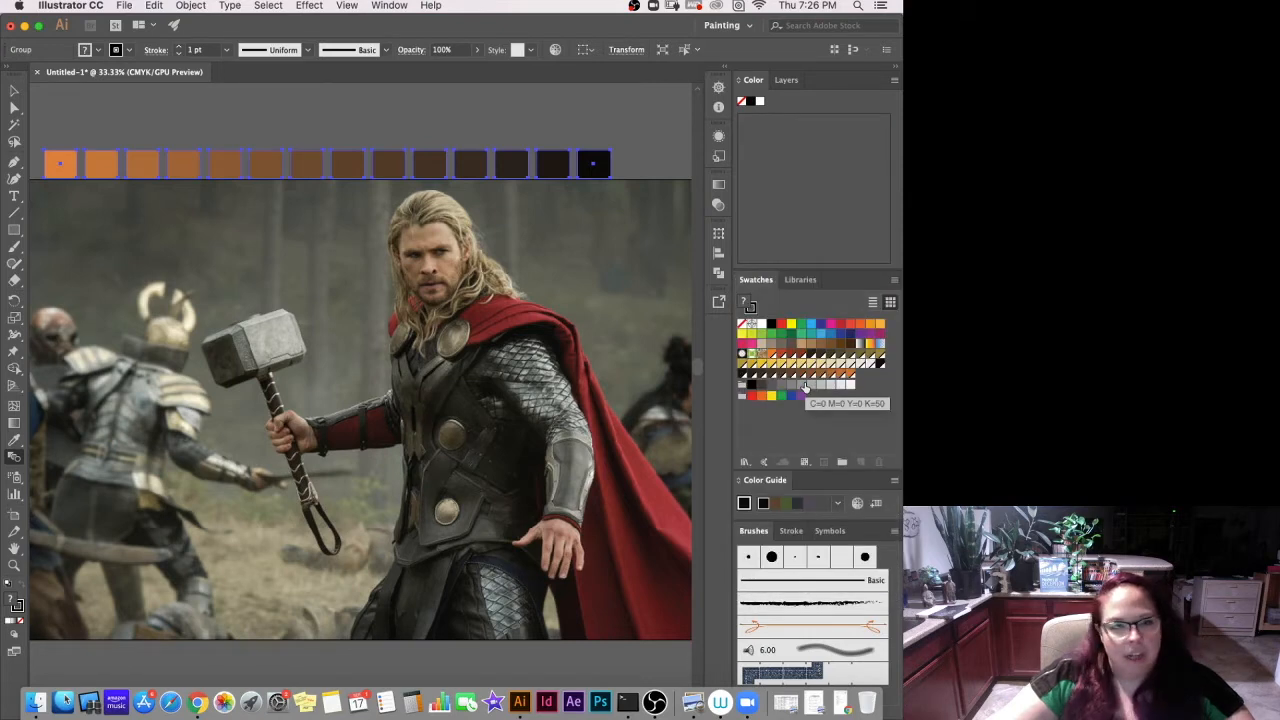
{"action": "left_click", "coordinate": [15, 91]}
{"action": "scroll", "coordinate": [600, 230], "scroll_direction": "right", "scroll_amount": 2}
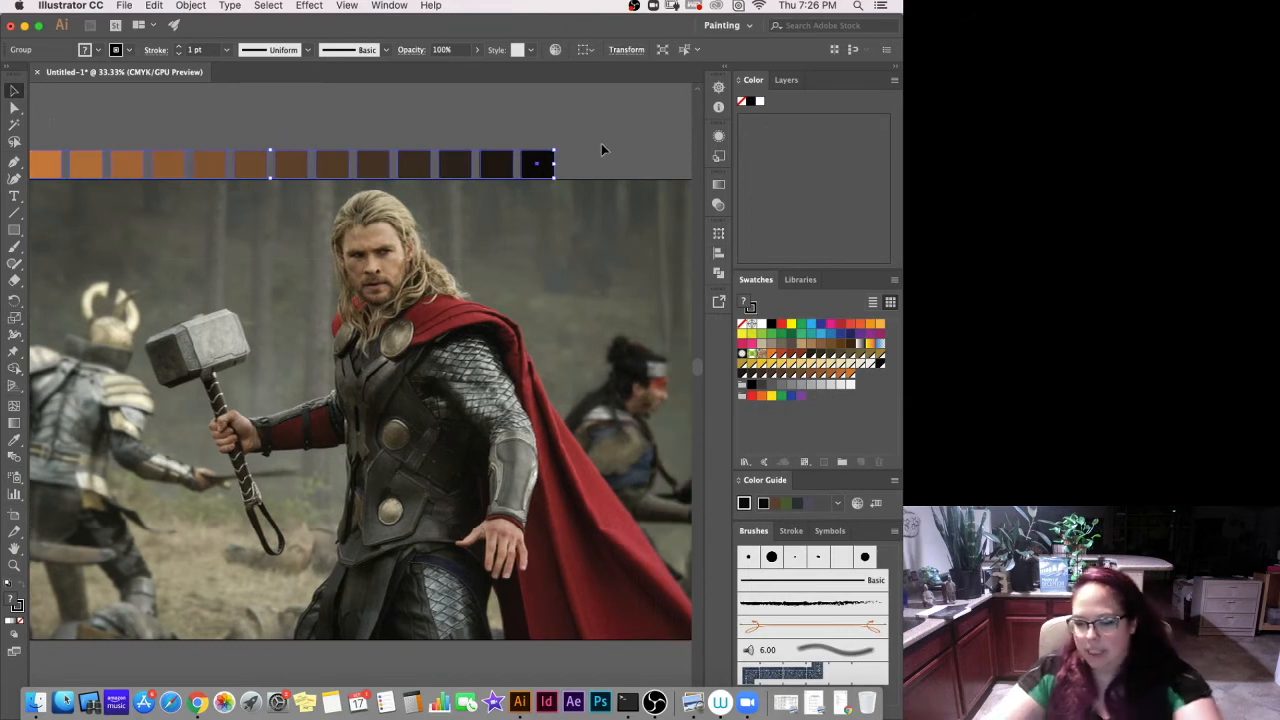
Delete the orange-to-black row of squares and draw a black rectangle about 2.4 in tall above the photo's left end.
{"action": "key", "text": "Delete"}
{"action": "scroll", "coordinate": [290, 253], "scroll_direction": "left", "scroll_amount": 3}
{"action": "left_click", "coordinate": [14, 230]}
{"action": "left_click_drag", "start_coordinate": [88, 174], "coordinate": [65, 133]}
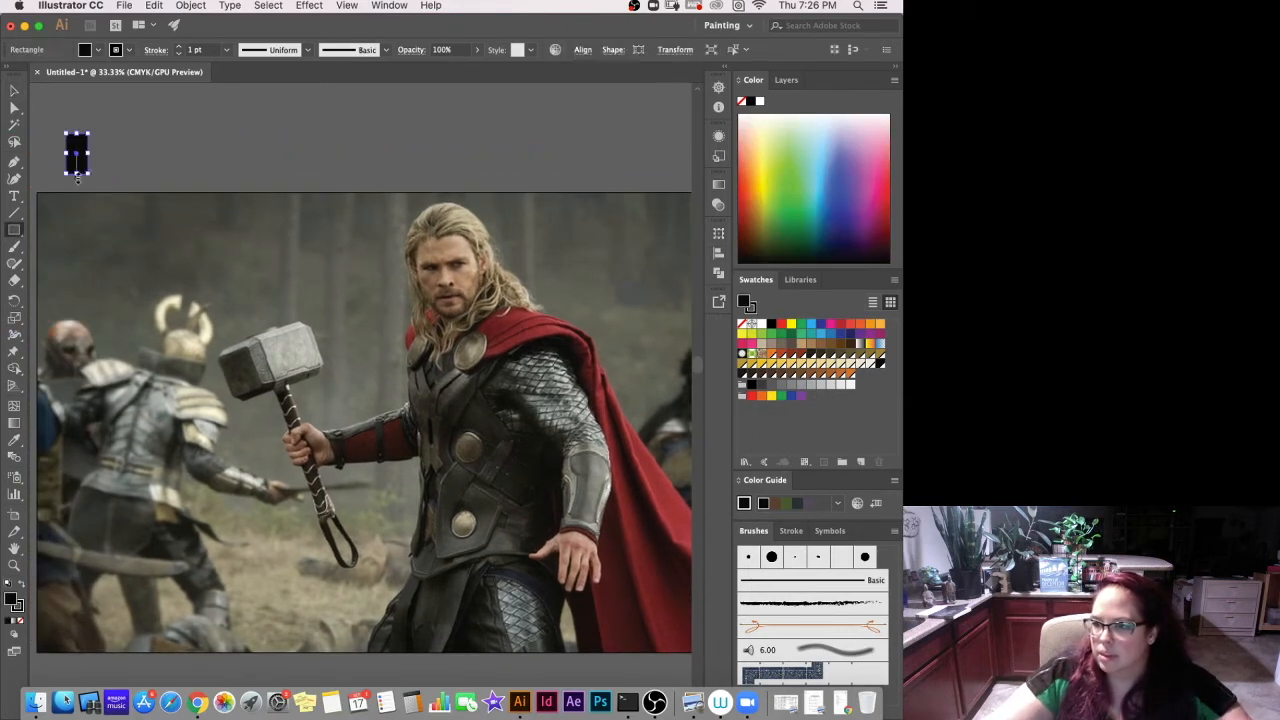
Place a copy of the black rectangle above the photo's right part, level with the original, and fill it with the bright orange swatch.
{"action": "key", "text": "v"}
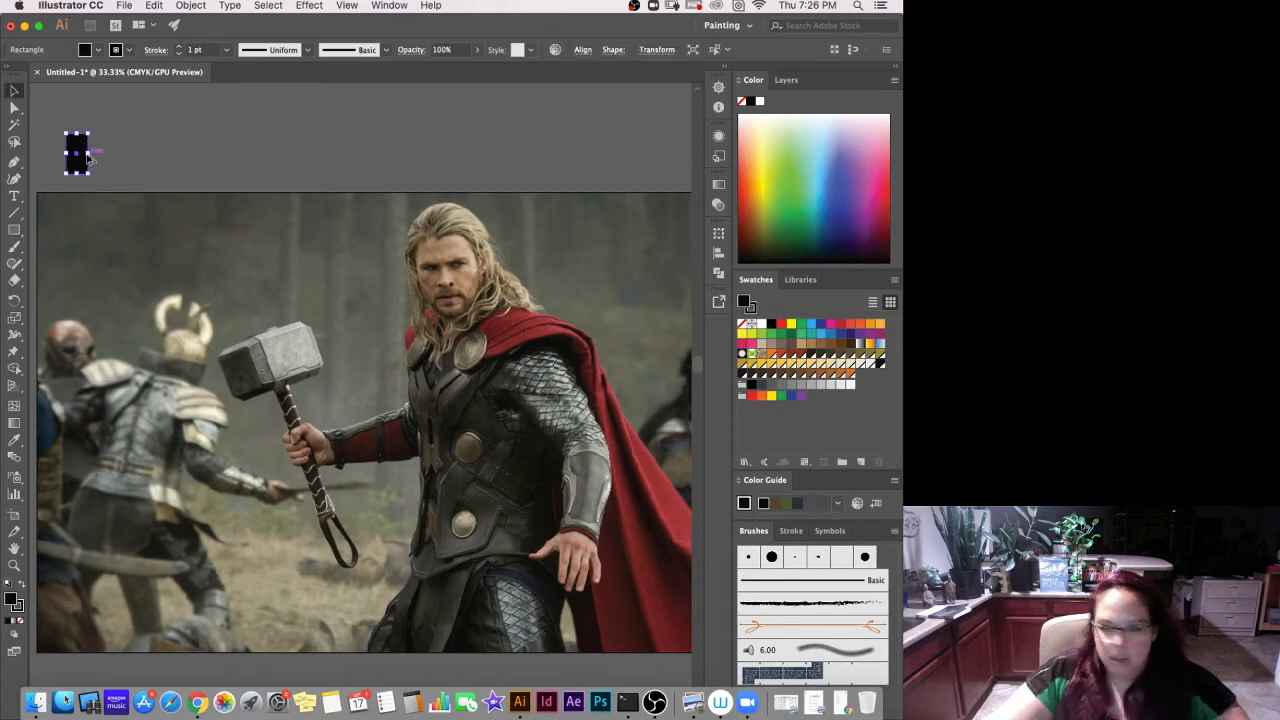
{"action": "left_click_drag", "start_coordinate": [82, 160], "coordinate": [597, 163]}
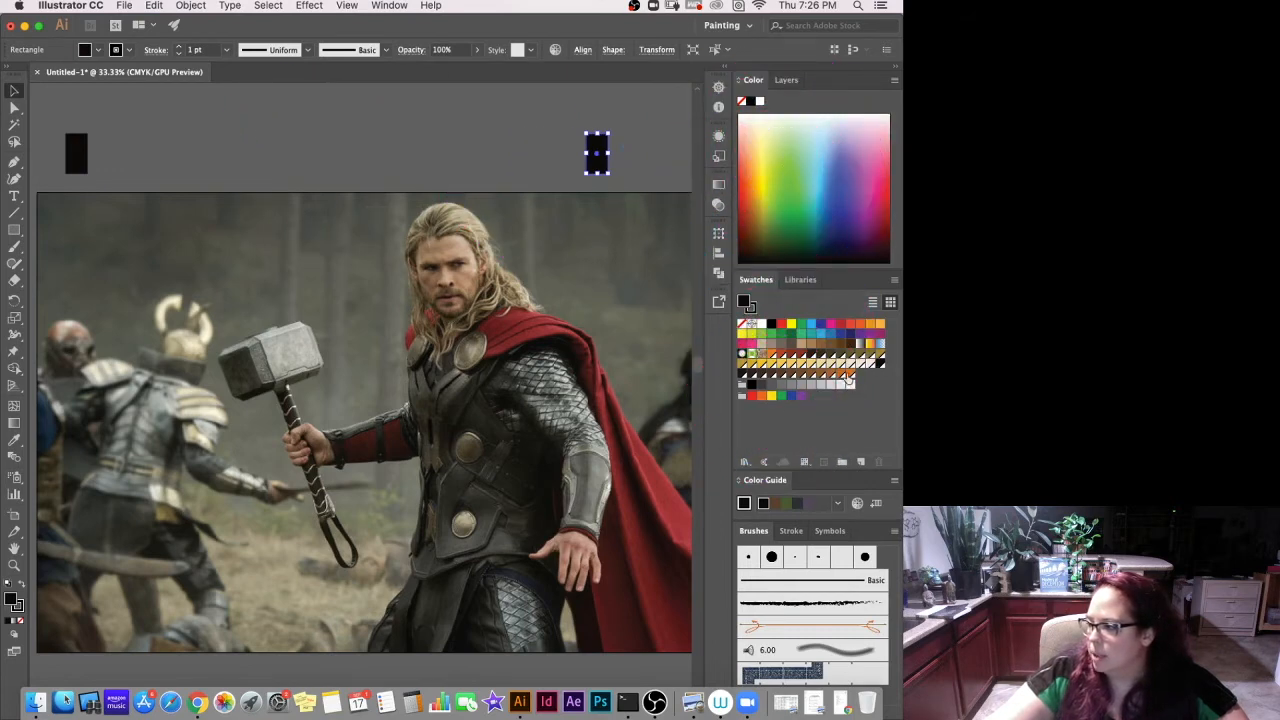
{"action": "left_click", "coordinate": [849, 375]}
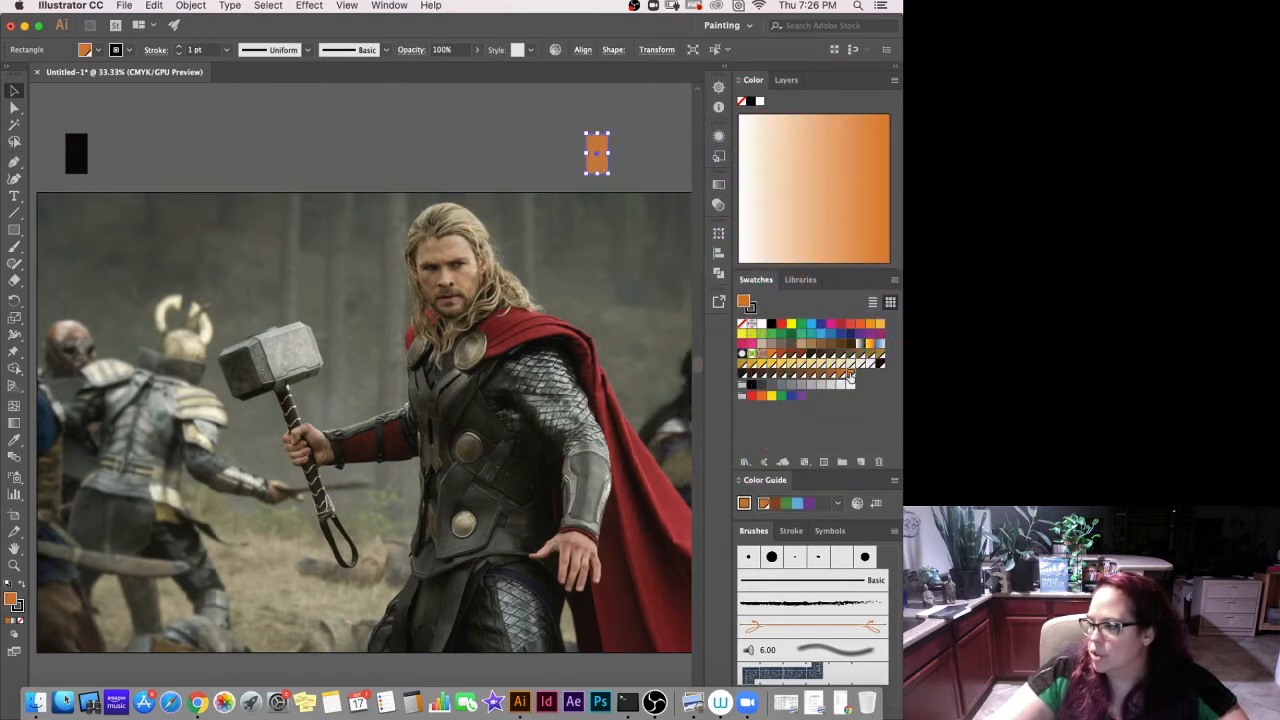
{"action": "left_click", "coordinate": [772, 355]}
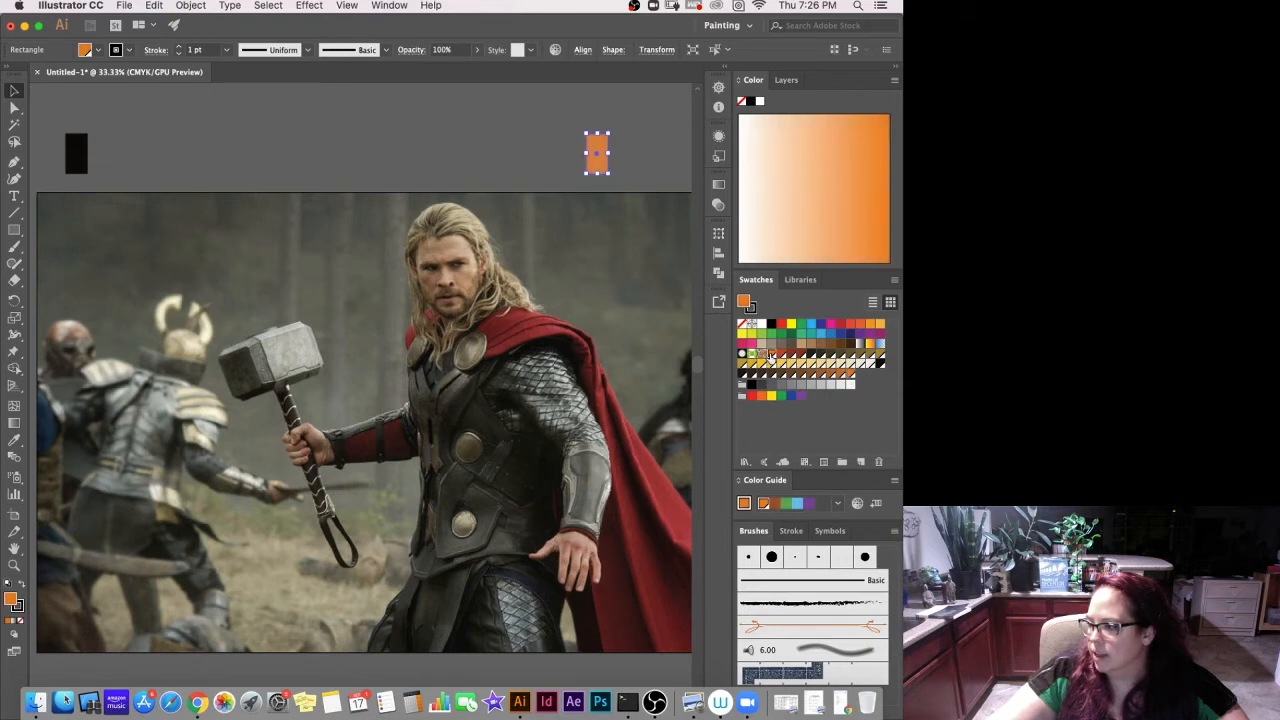
{"action": "left_click", "coordinate": [780, 355]}
{"action": "left_click", "coordinate": [770, 355]}
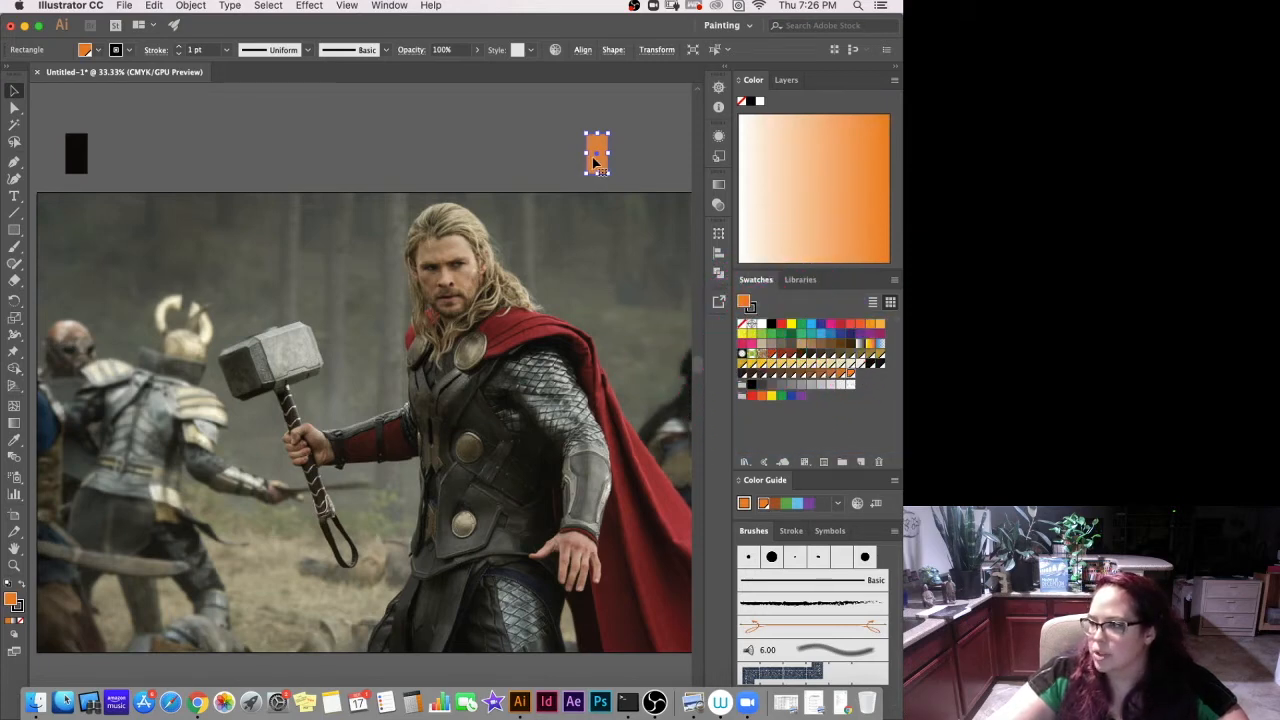
Fill the original rectangle above the photo's left end with the near-white colour EDE7E4.
{"action": "left_click", "coordinate": [79, 156]}
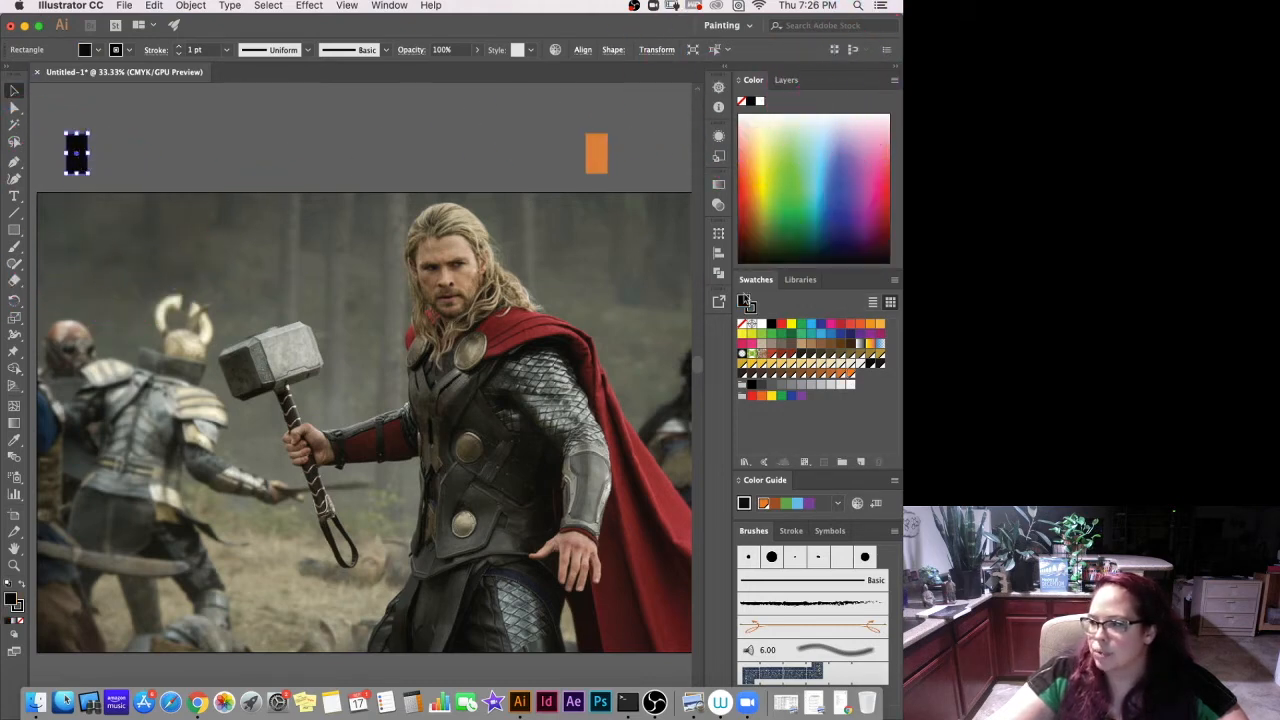
{"action": "left_click", "coordinate": [849, 372]}
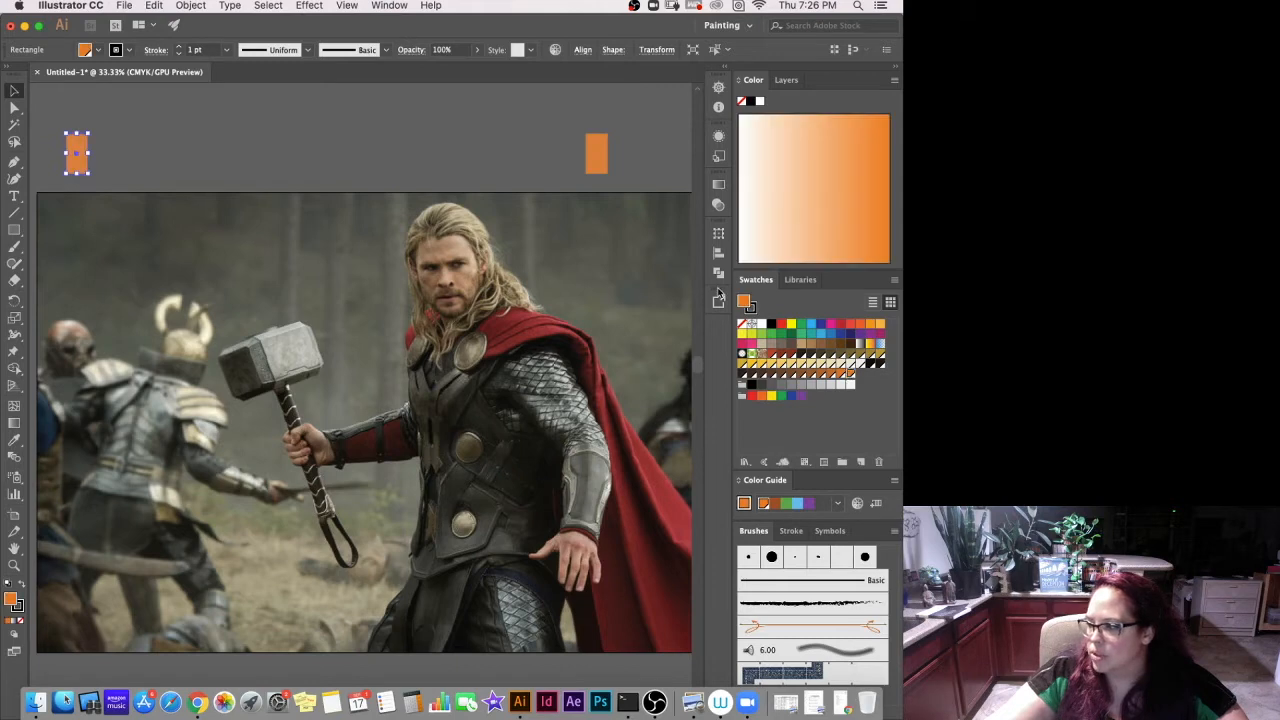
{"action": "double_click", "coordinate": [743, 303]}
{"action": "mouse_move", "coordinate": [430, 73]}
{"action": "left_mouse_down"}
{"action": "mouse_move", "coordinate": [284, 63]}
{"action": "mouse_move", "coordinate": [442, 72]}
{"action": "left_mouse_up"}
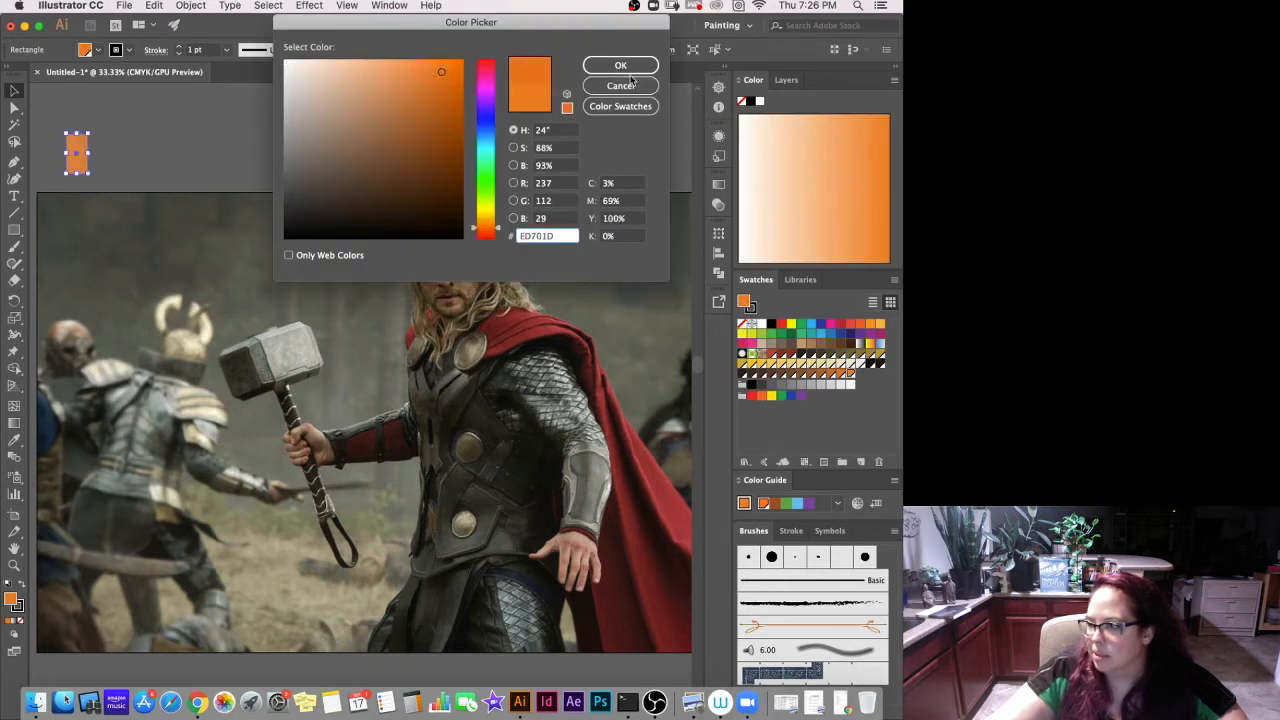
{"action": "left_click", "coordinate": [630, 87]}
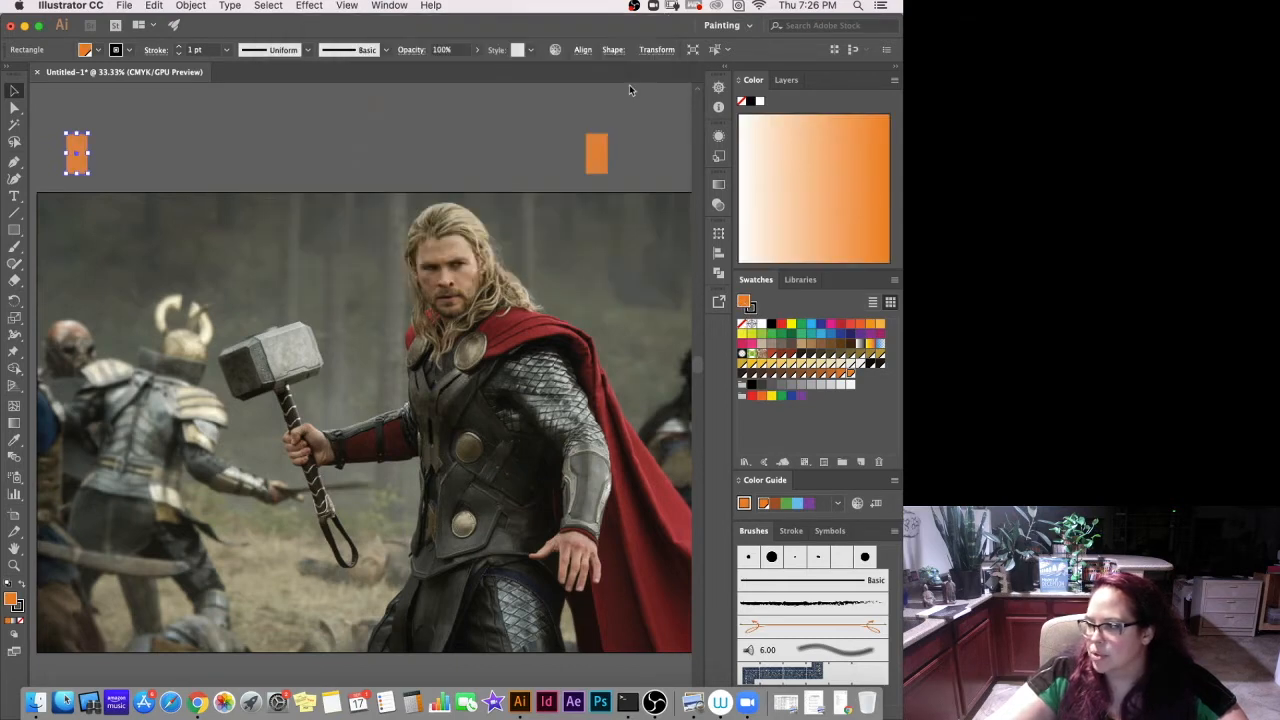
{"action": "double_click", "coordinate": [745, 303]}
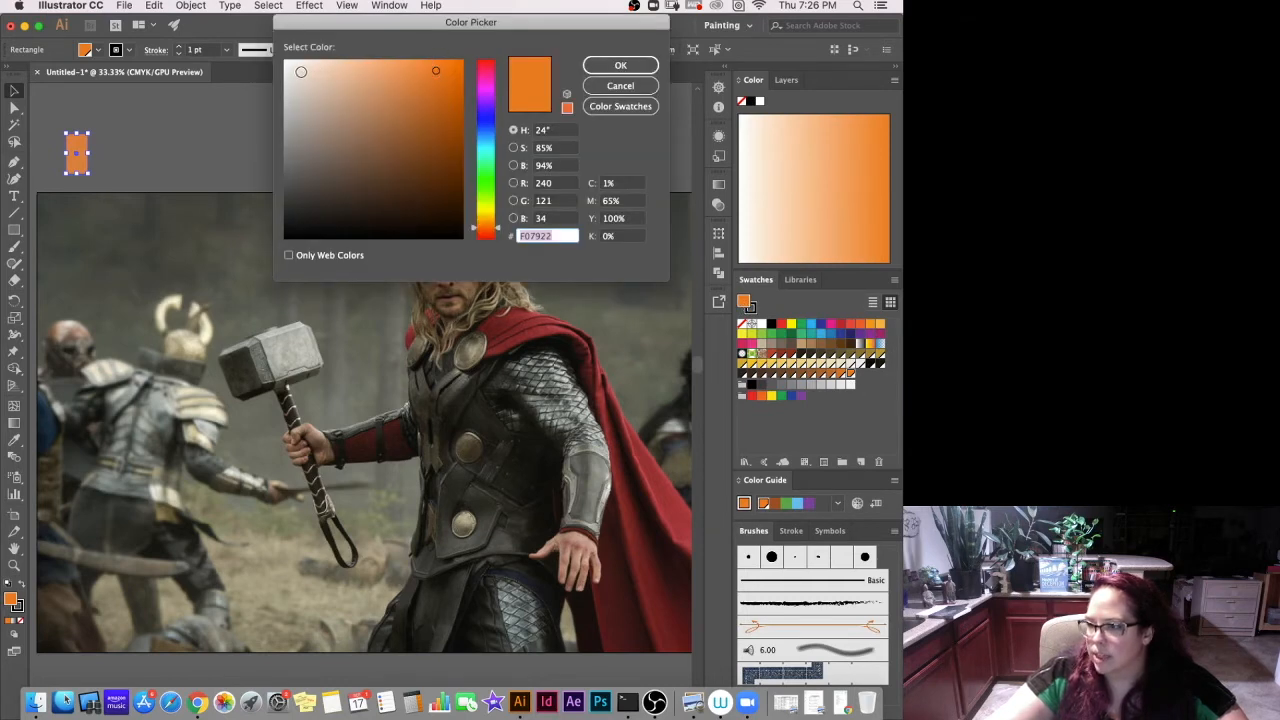
{"action": "left_click", "coordinate": [291, 71]}
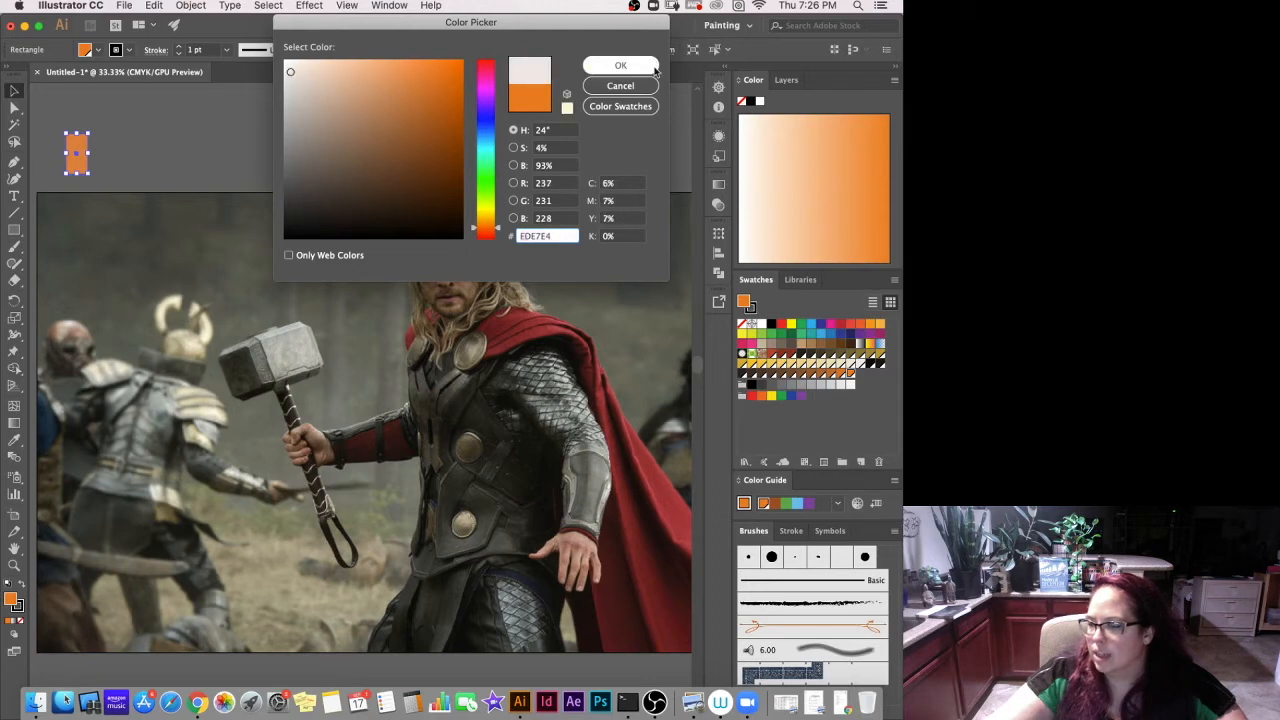
{"action": "left_click", "coordinate": [648, 68]}
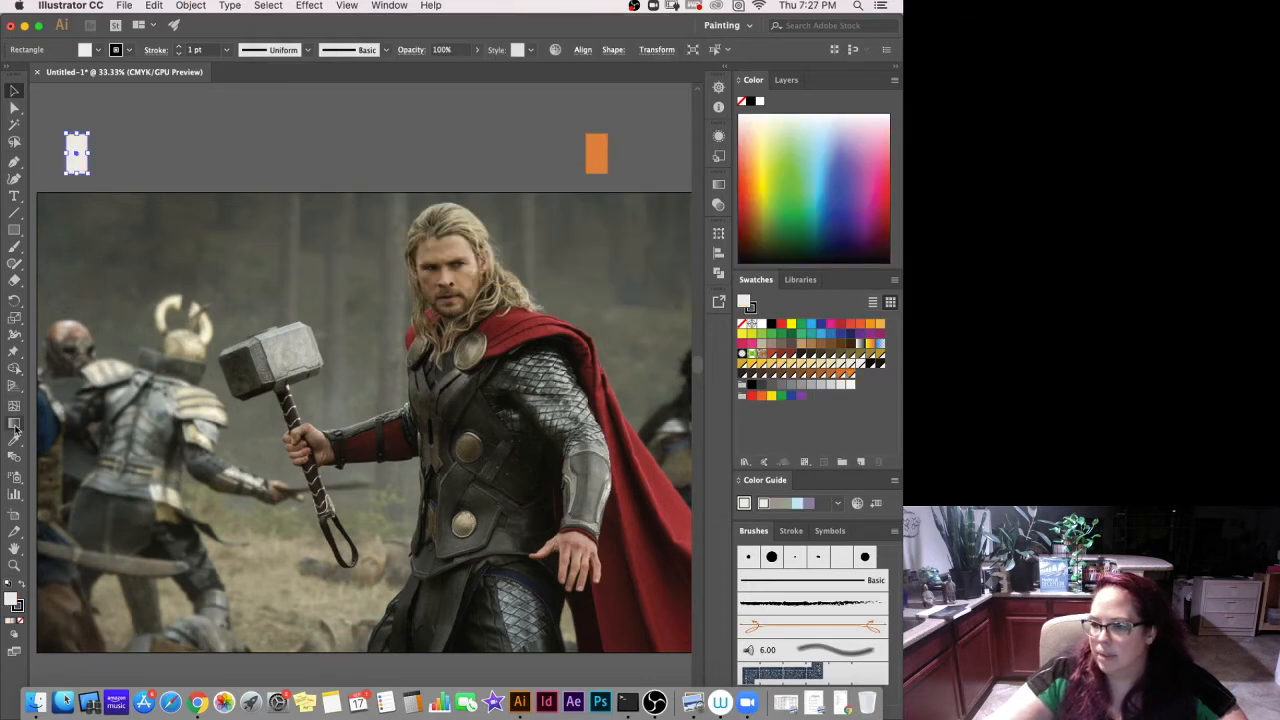
Blend the near-white rectangle into the orange one using 10 specified steps, with the preview turned on.
{"action": "left_click", "coordinate": [14, 457]}
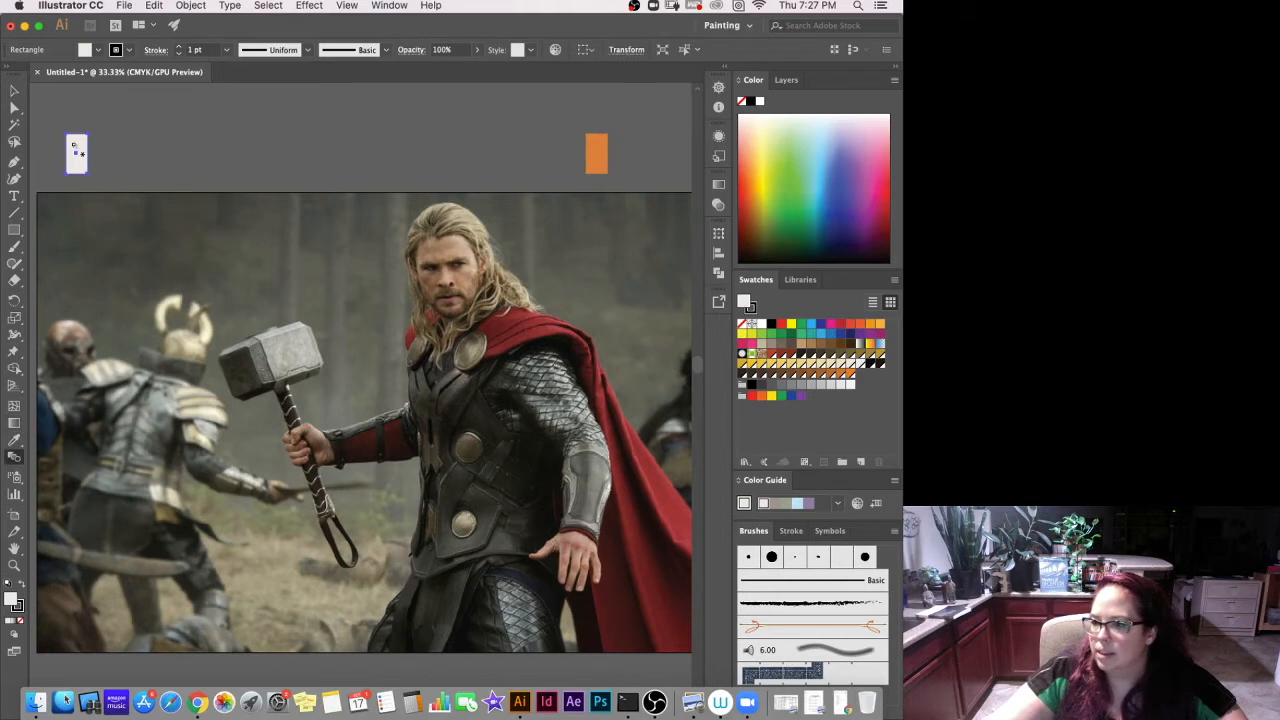
{"action": "left_click", "coordinate": [590, 160]}
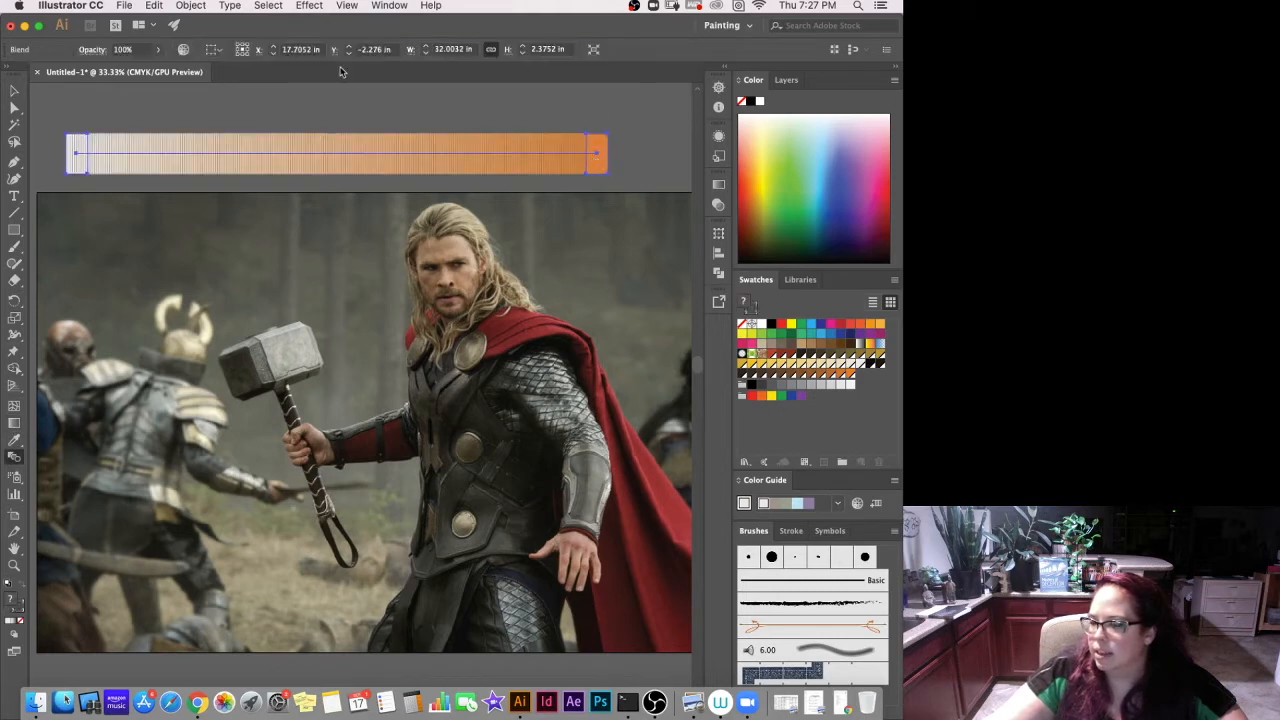
{"action": "left_click", "coordinate": [190, 6]}
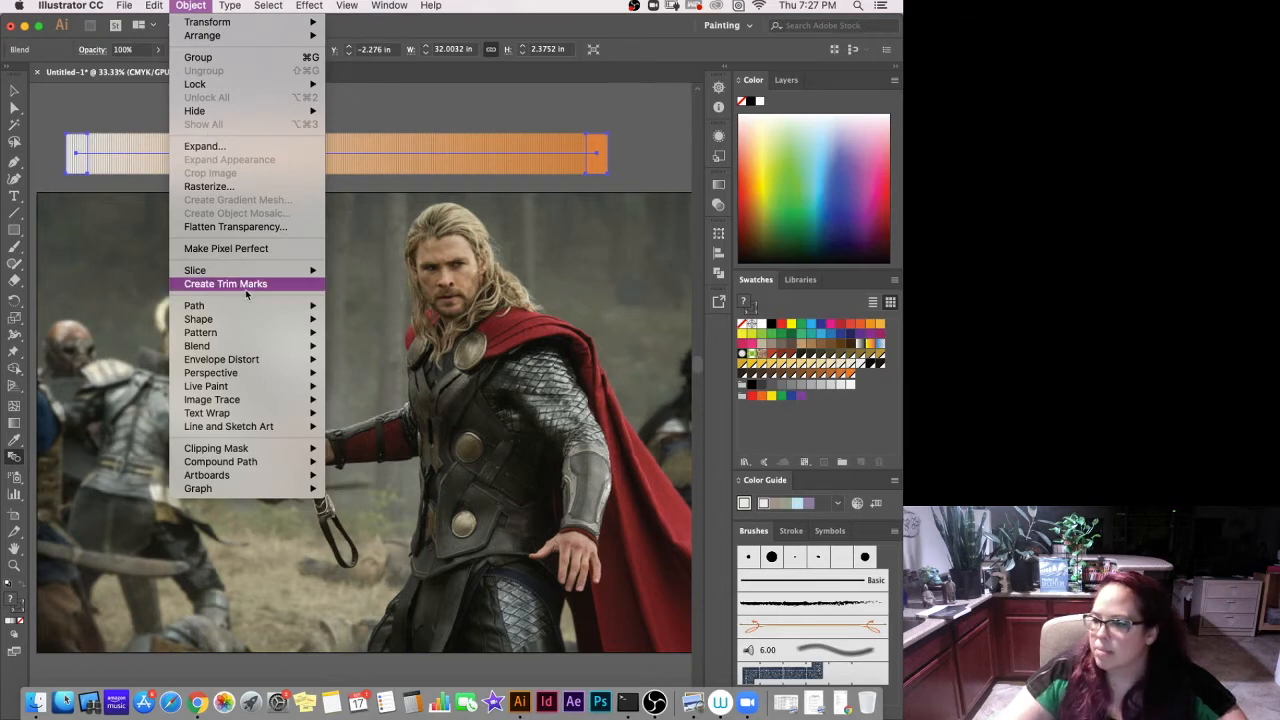
{"action": "mouse_move", "coordinate": [249, 346]}
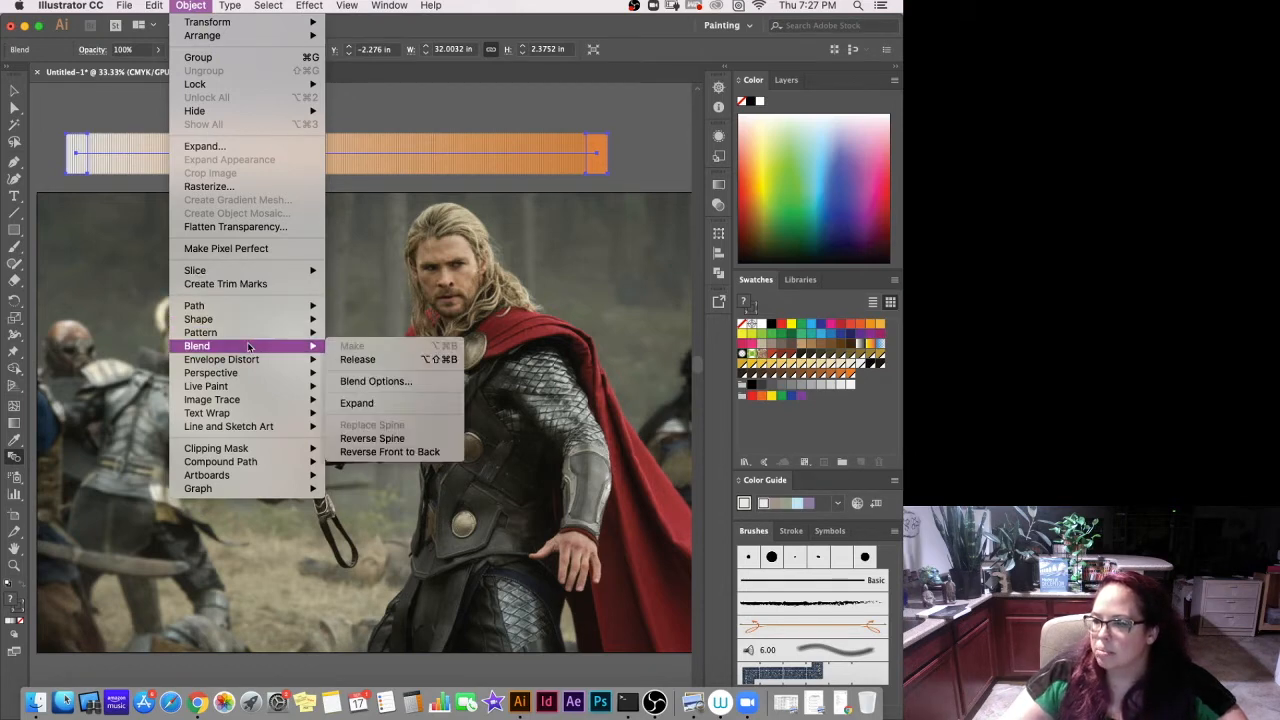
{"action": "left_click", "coordinate": [386, 382]}
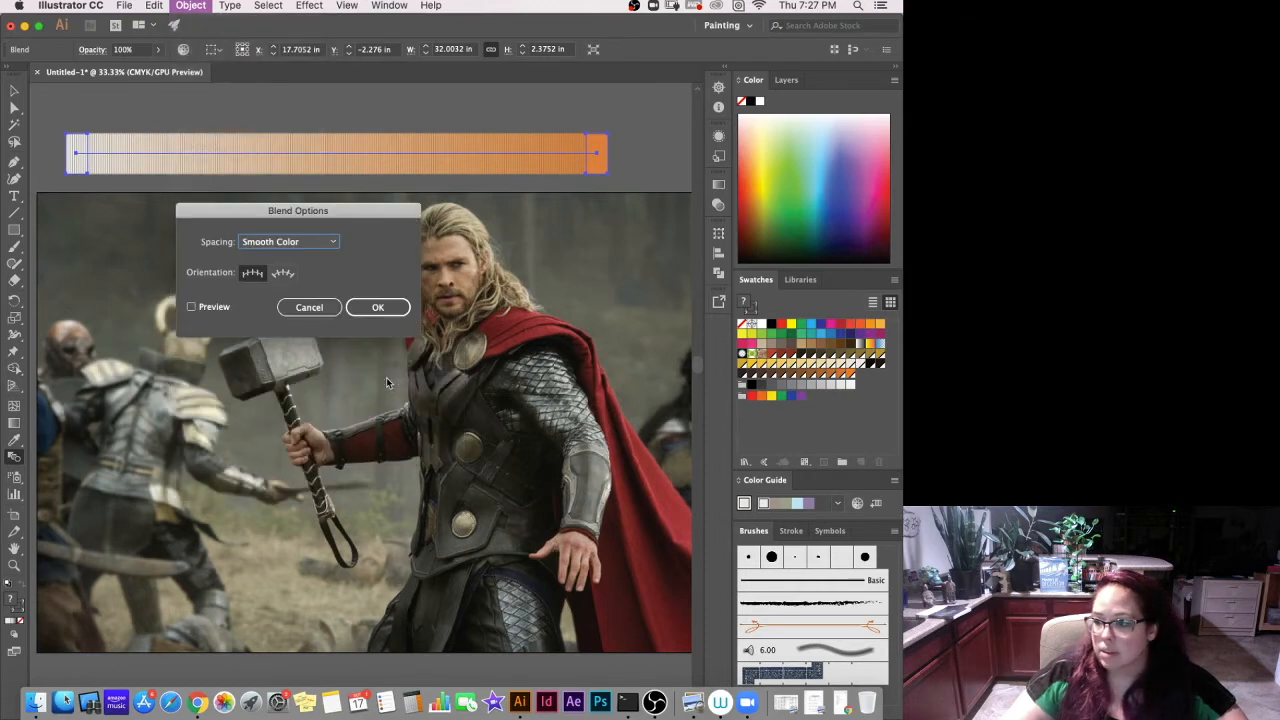
{"action": "left_click", "coordinate": [320, 244]}
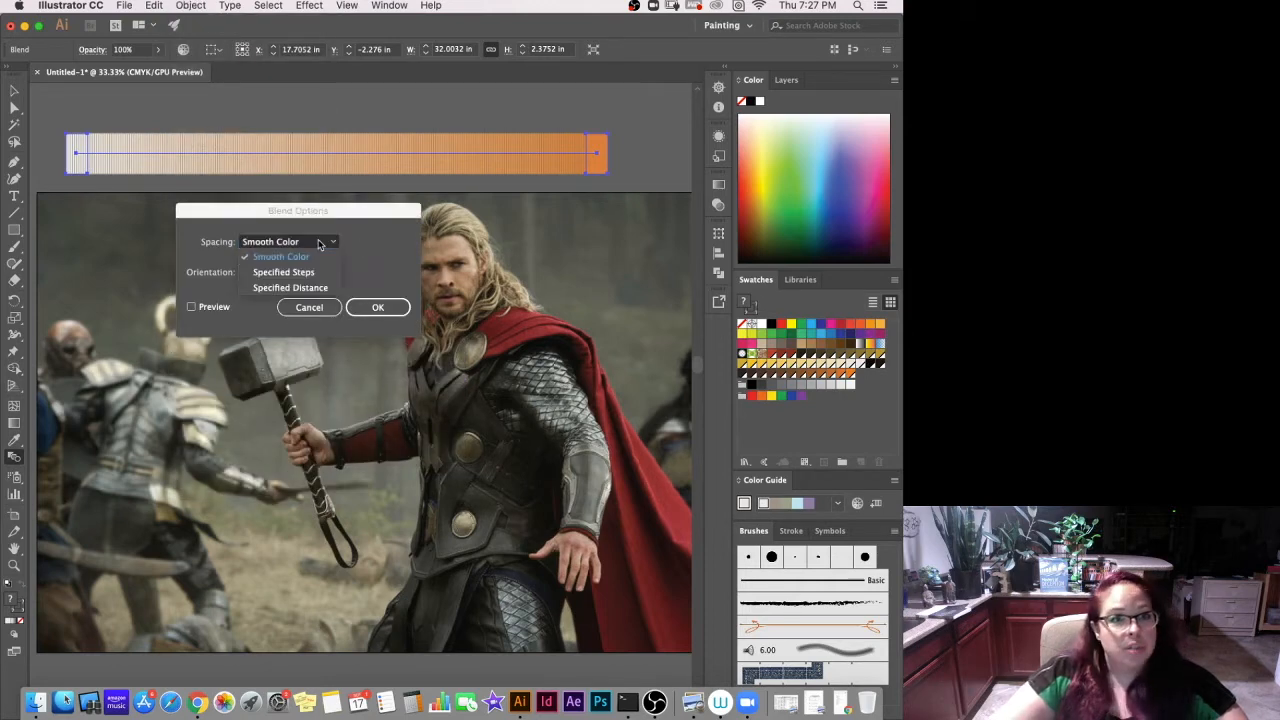
{"action": "left_click", "coordinate": [310, 273]}
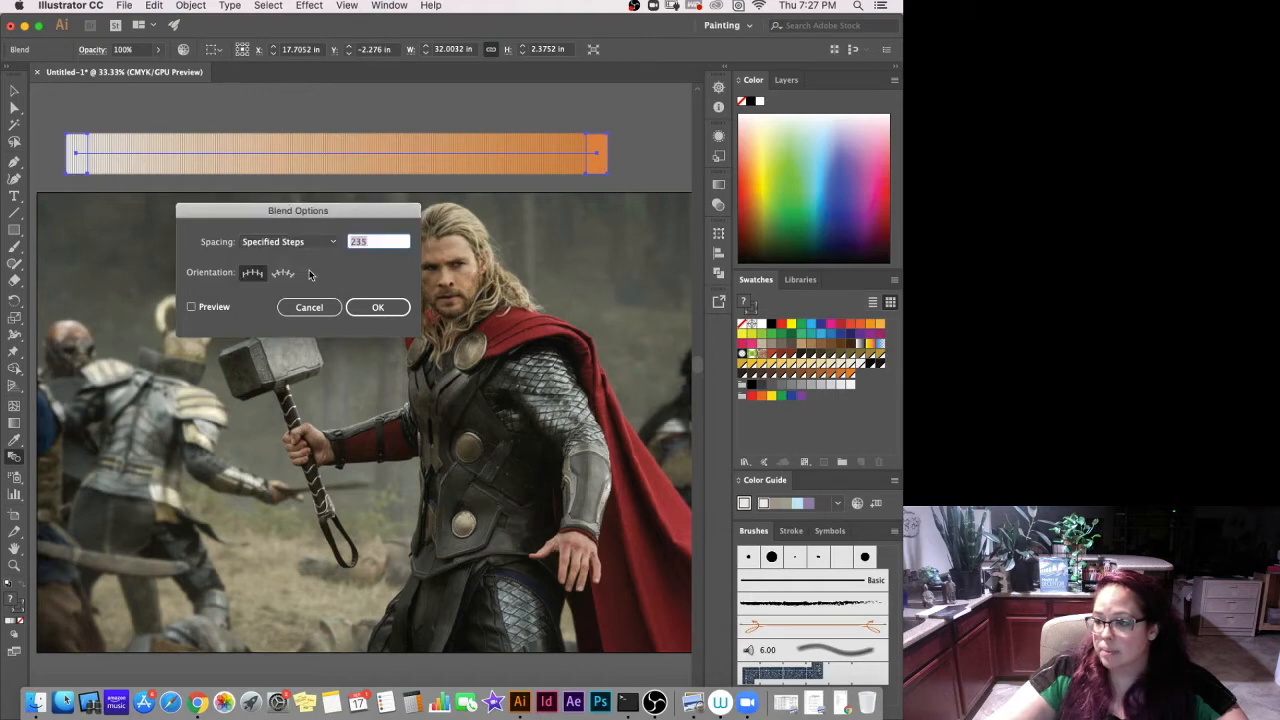
{"action": "type", "text": "10"}
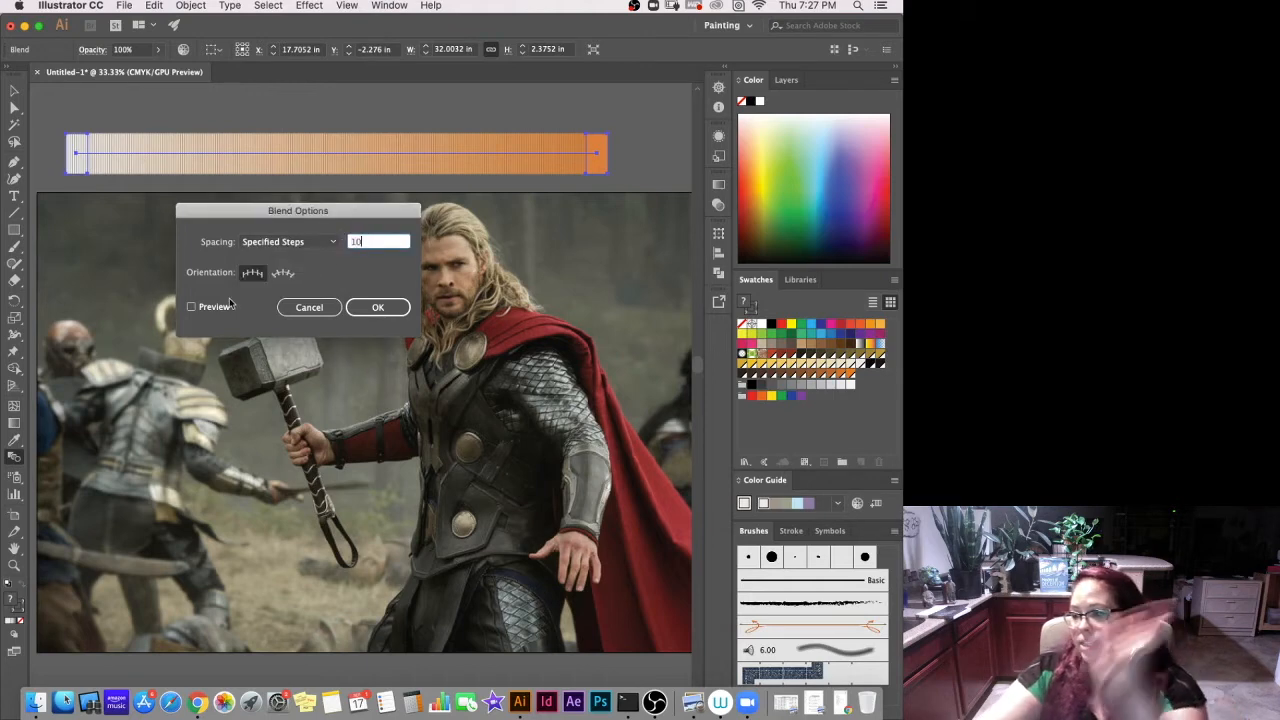
{"action": "left_click", "coordinate": [193, 308]}
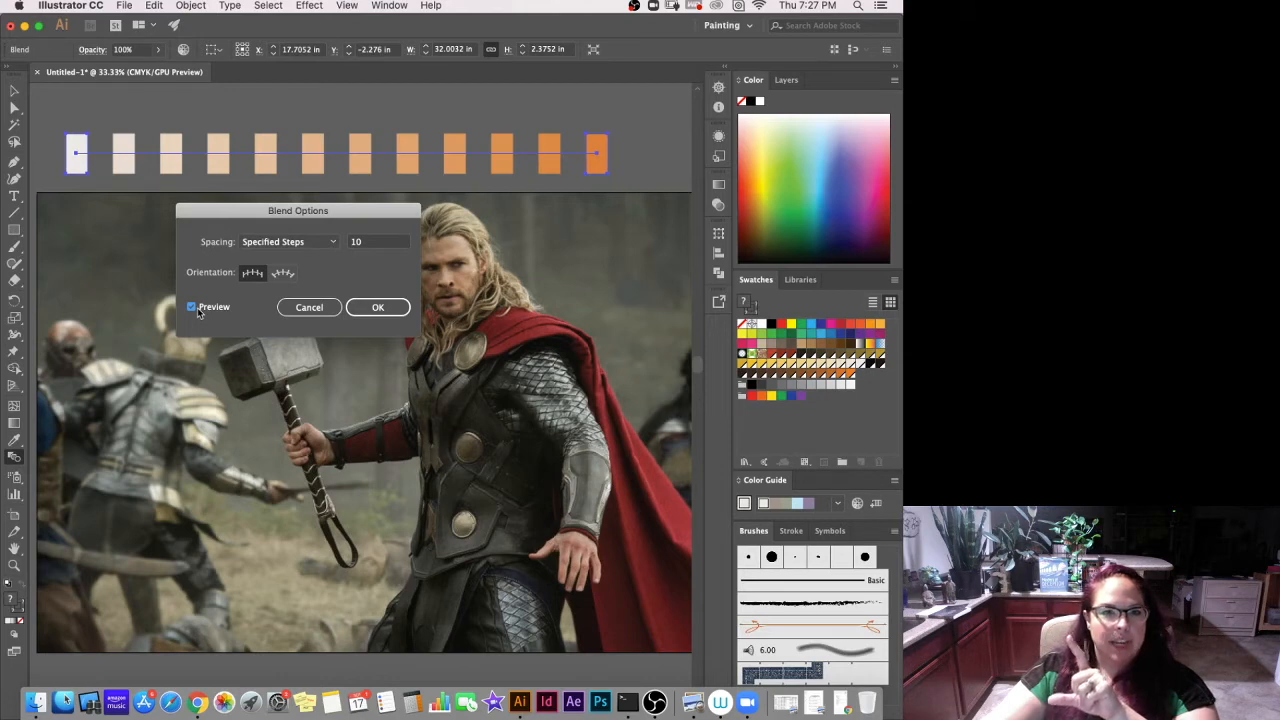
{"action": "left_click", "coordinate": [380, 307]}
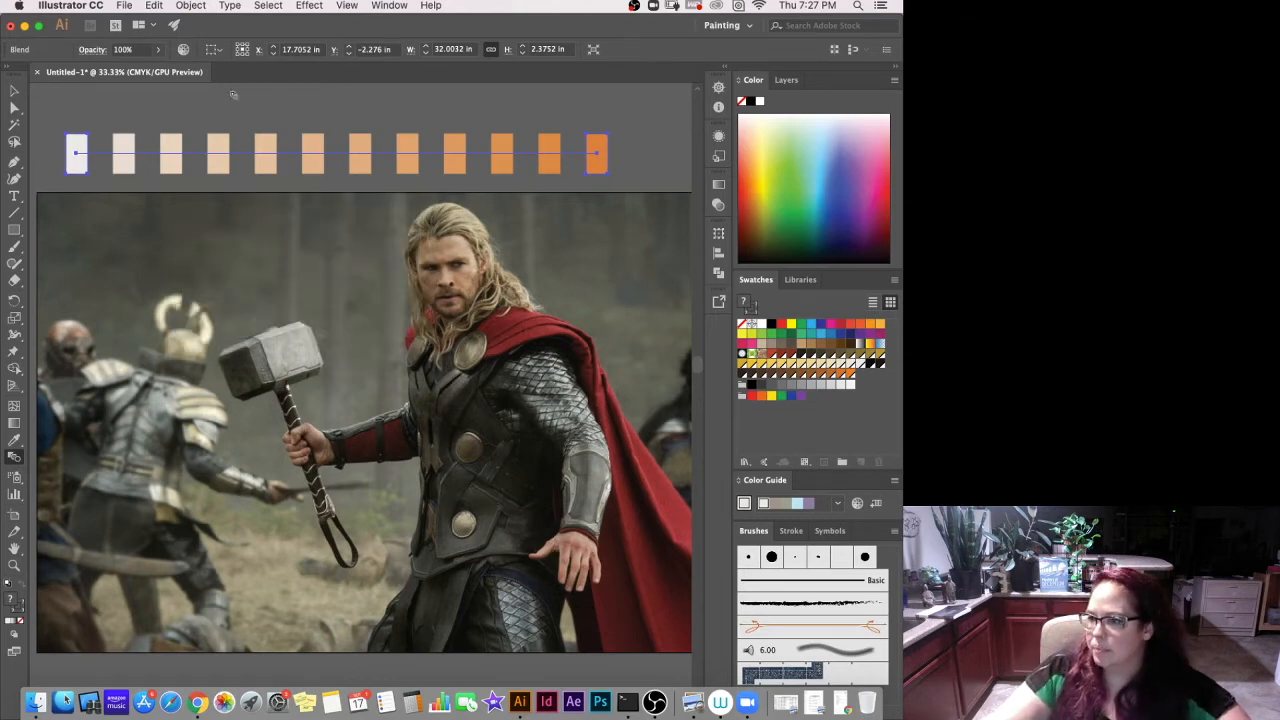
Expand the blend's object, fill and stroke into separate rectangles.
{"action": "left_click", "coordinate": [179, 5]}
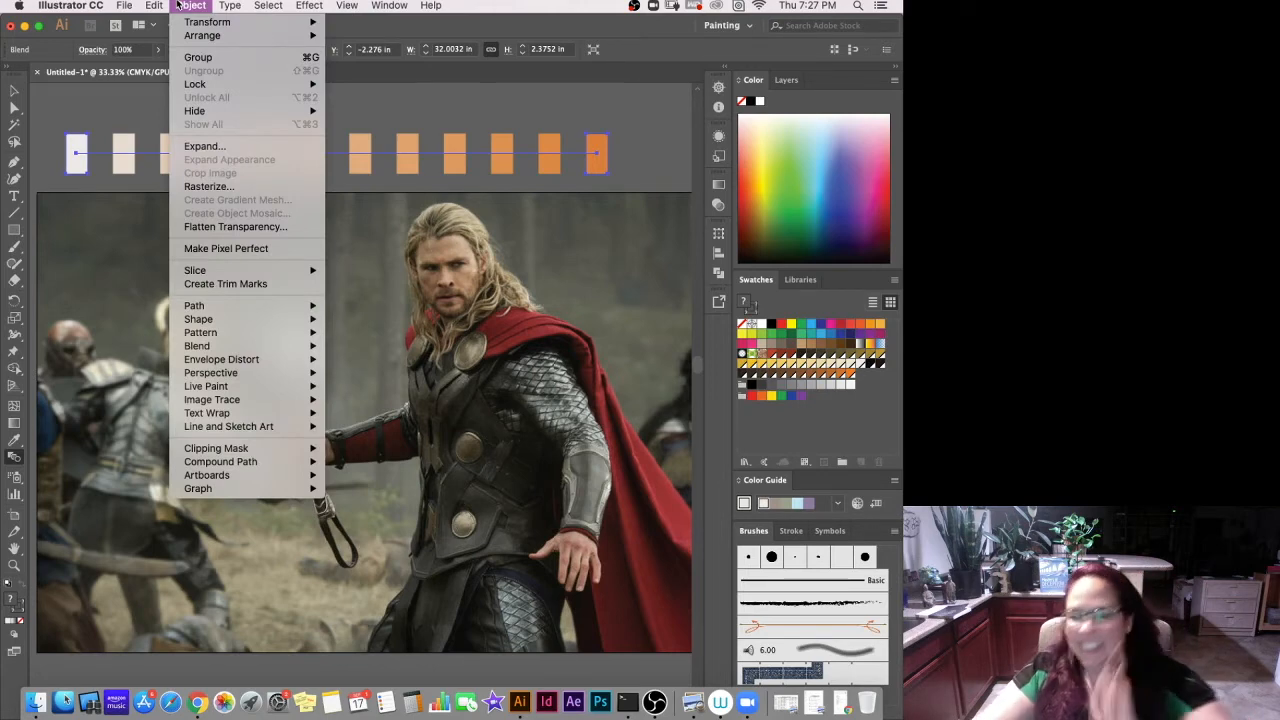
{"action": "left_click", "coordinate": [243, 148]}
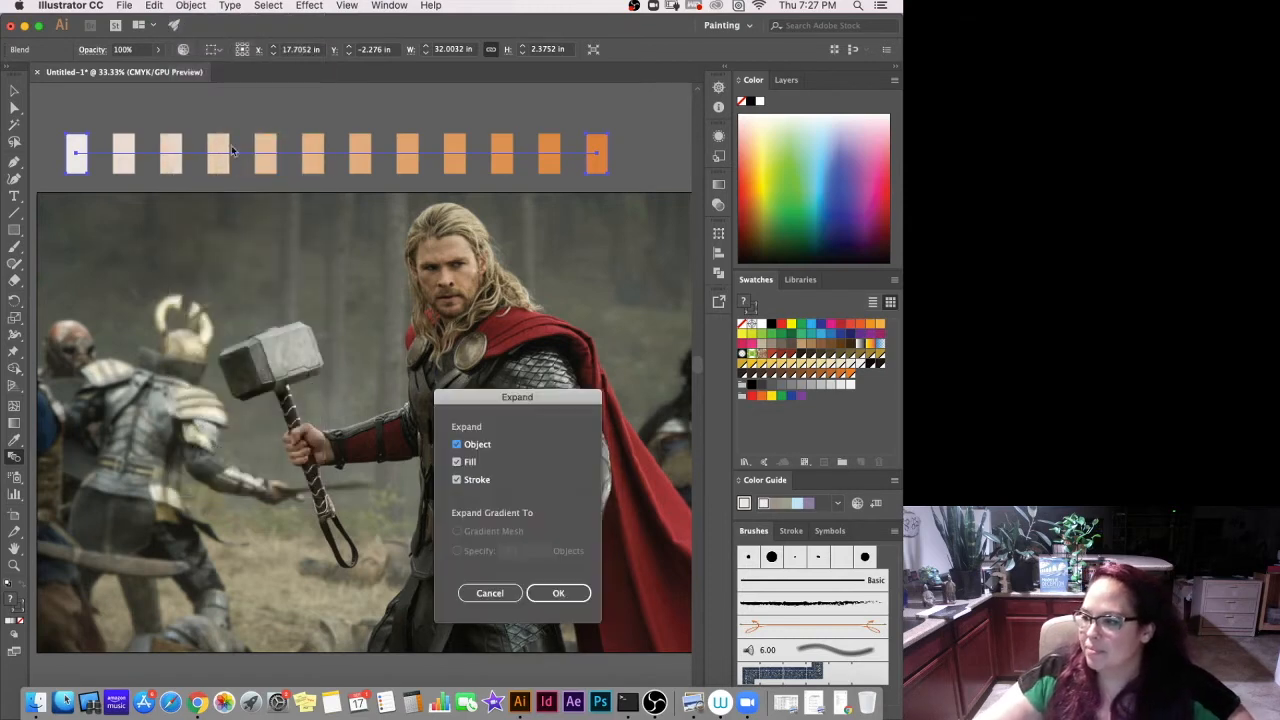
{"action": "left_click", "coordinate": [575, 593]}
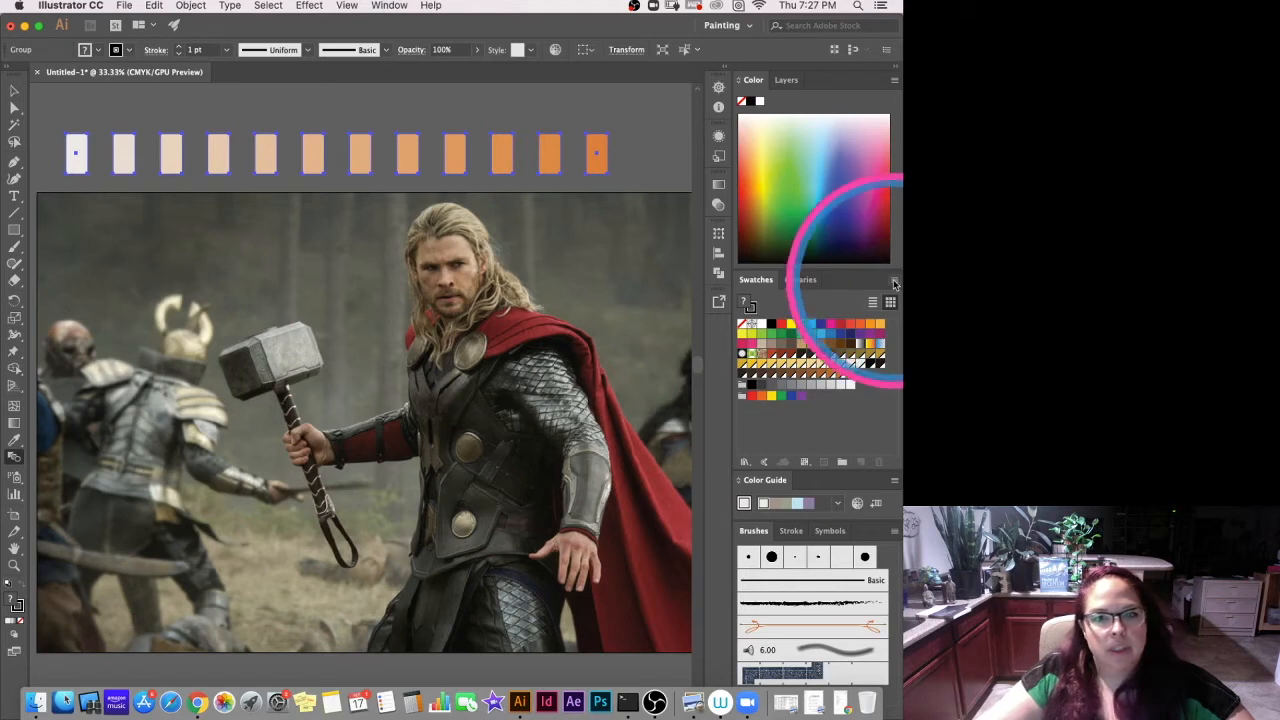
Add the selected rectangles' colours to the swatches and delete the row of rectangles.
{"action": "left_click", "coordinate": [894, 281]}
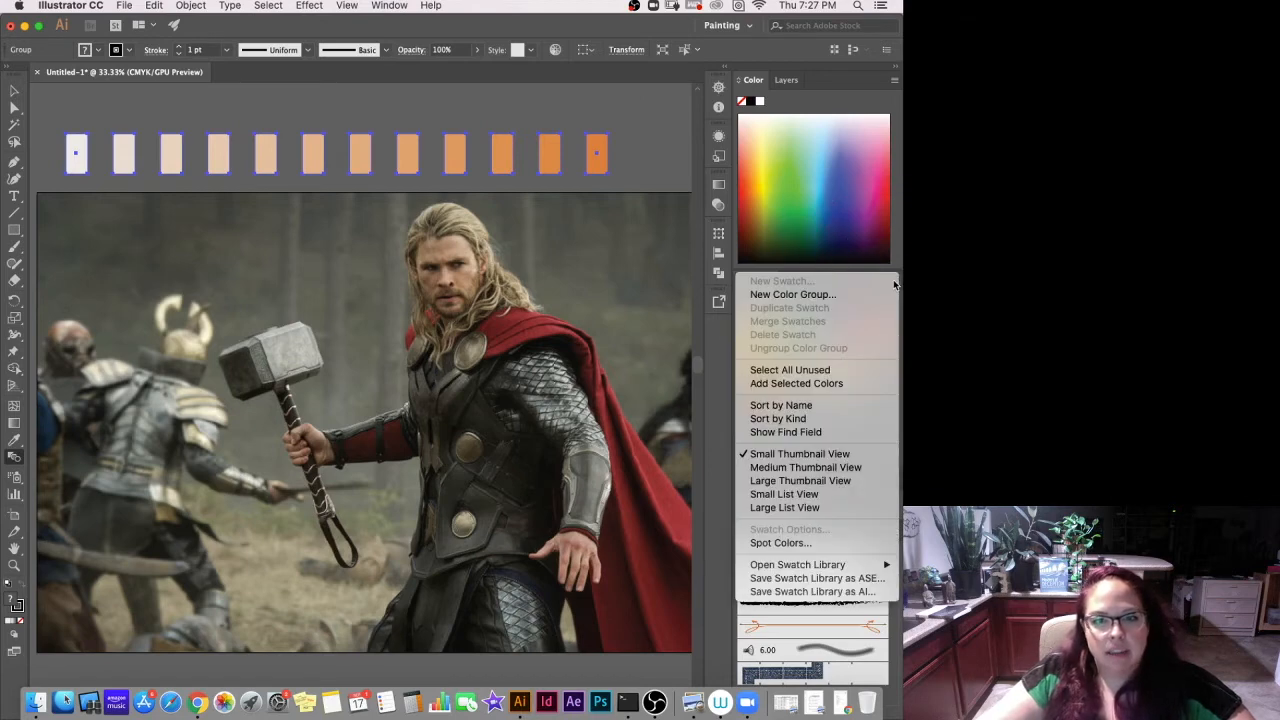
{"action": "left_click", "coordinate": [795, 385]}
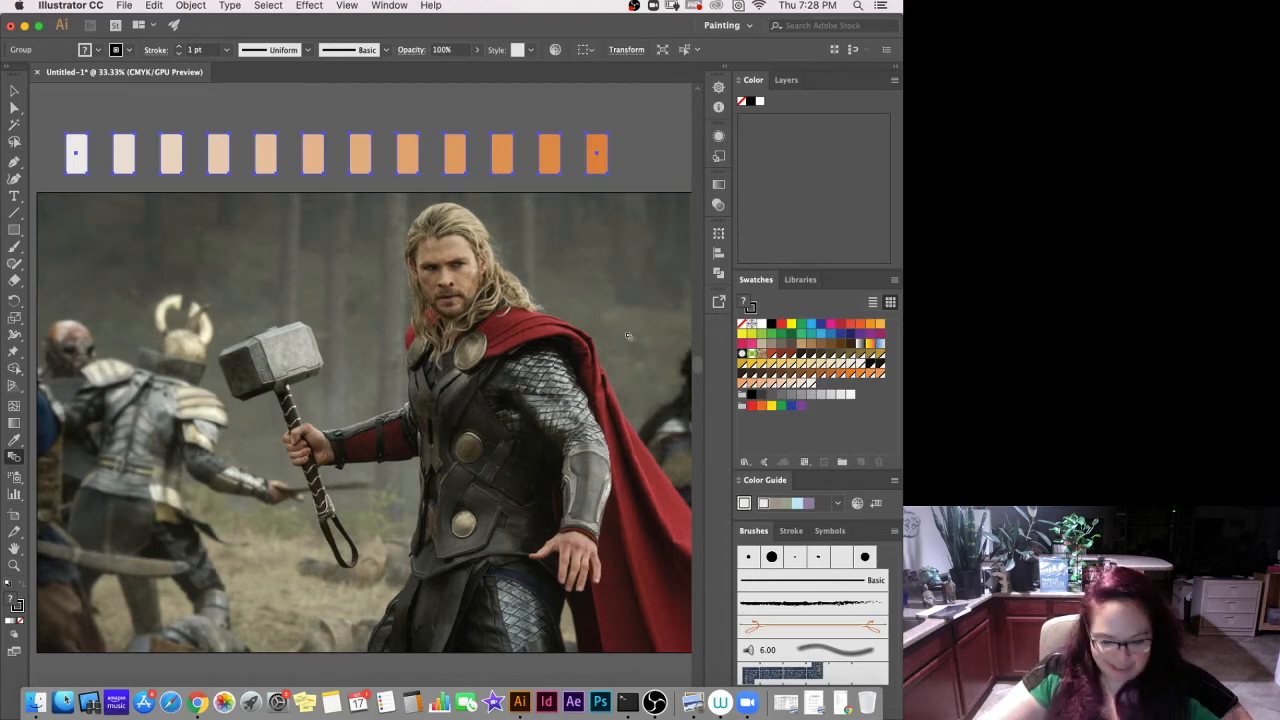
{"action": "key", "text": "v"}
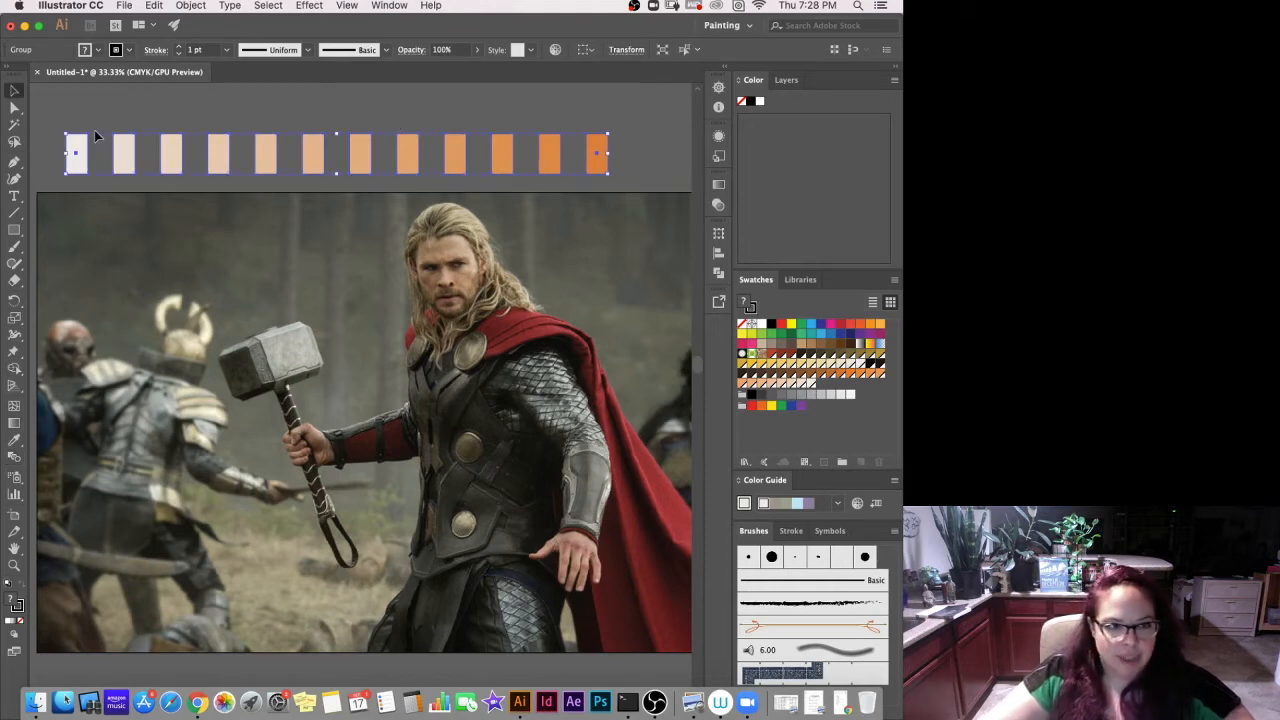
{"action": "key", "text": "Delete"}
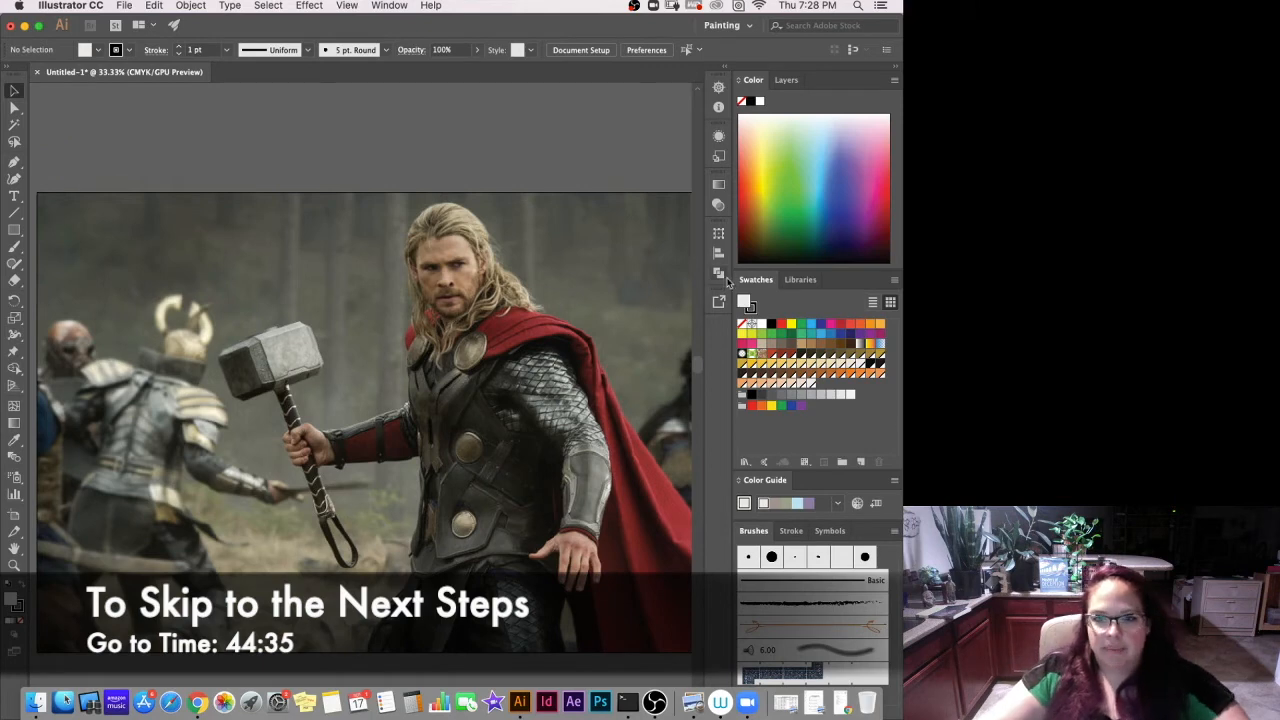
Draw a red-orange square about 4.46 in wide above the photo's left end and place a copy level with it above the right end.
{"action": "left_click", "coordinate": [766, 355]}
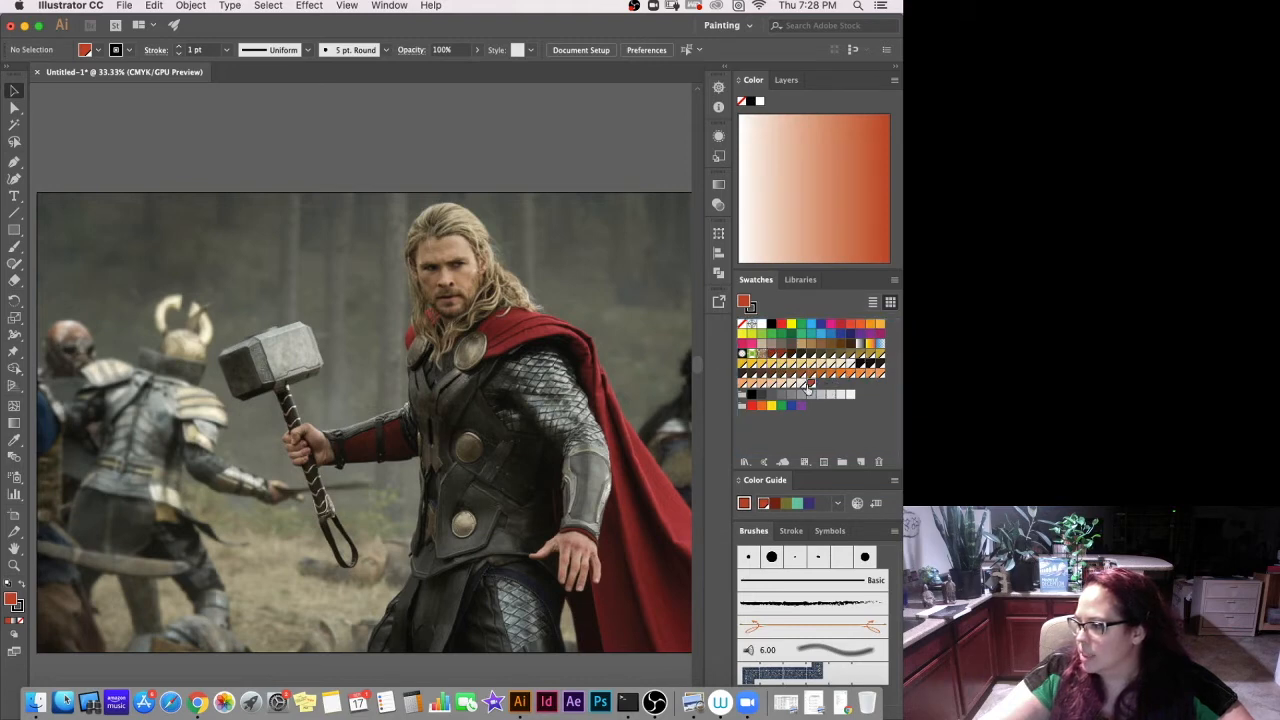
{"action": "left_click", "coordinate": [14, 231]}
{"action": "left_click_drag", "start_coordinate": [70, 117], "coordinate": [130, 190]}
{"action": "left_click", "coordinate": [130, 190]}
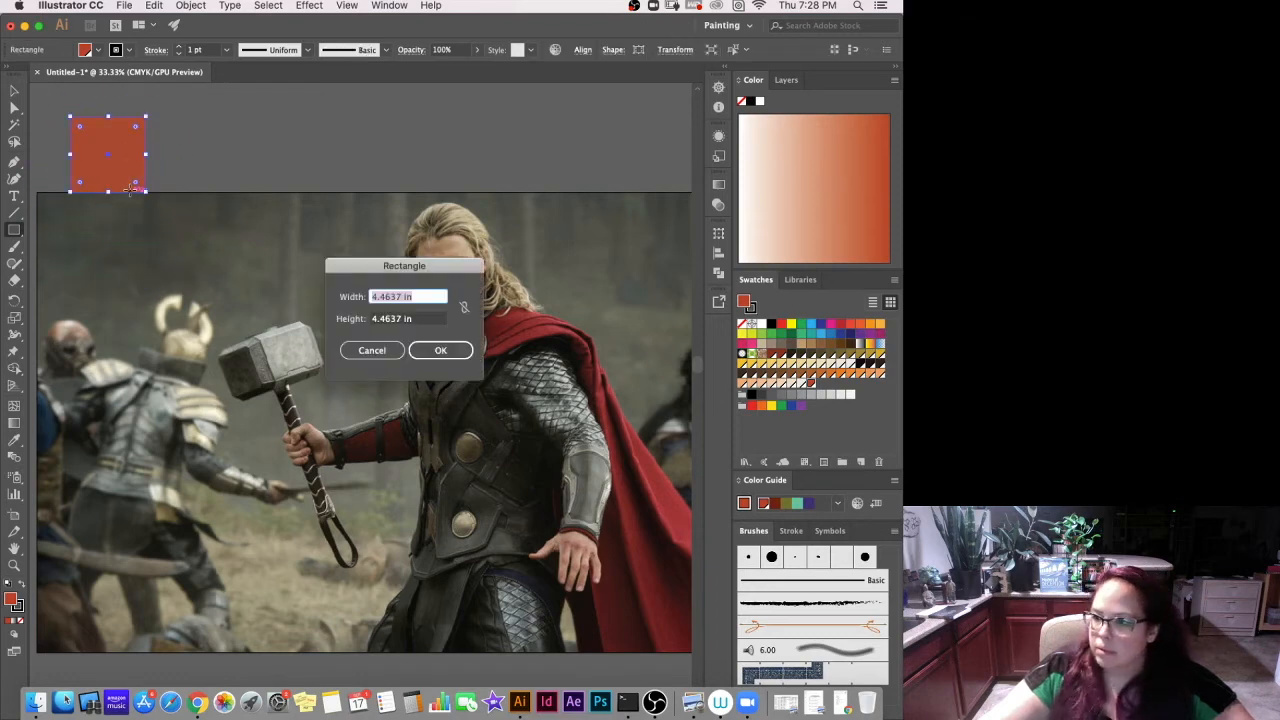
{"action": "left_click", "coordinate": [371, 350]}
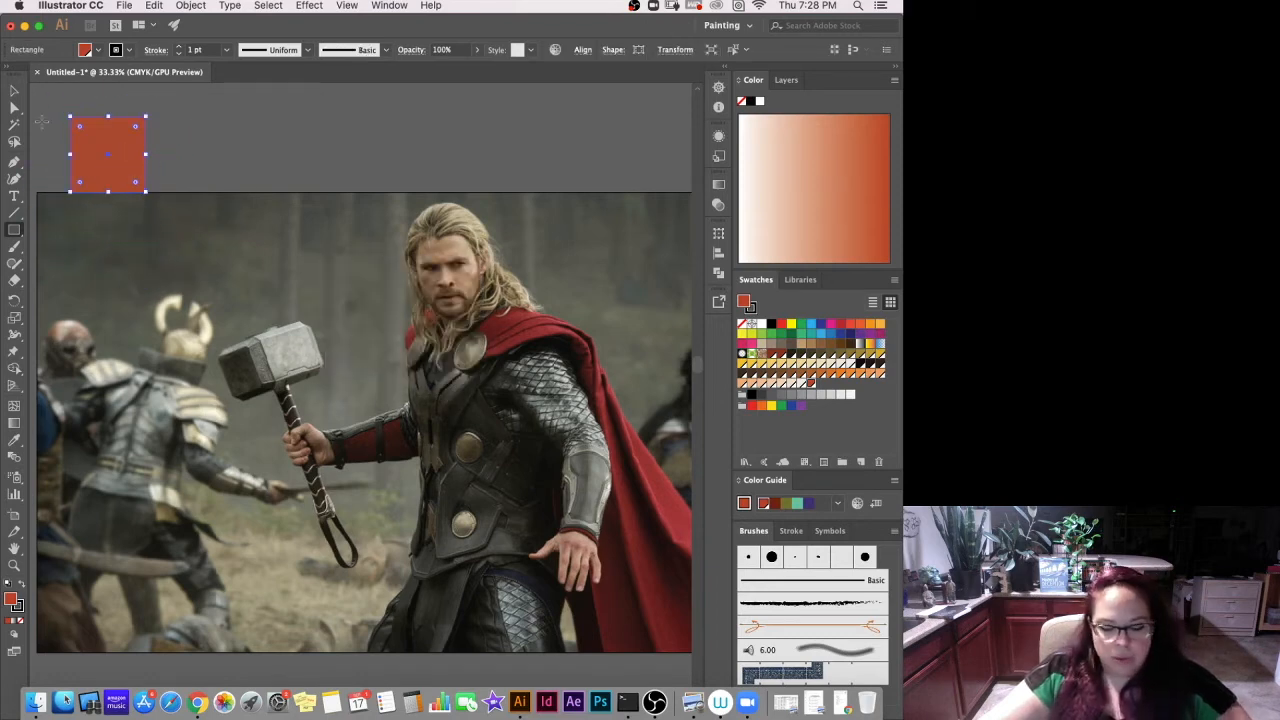
{"action": "left_click", "coordinate": [14, 90]}
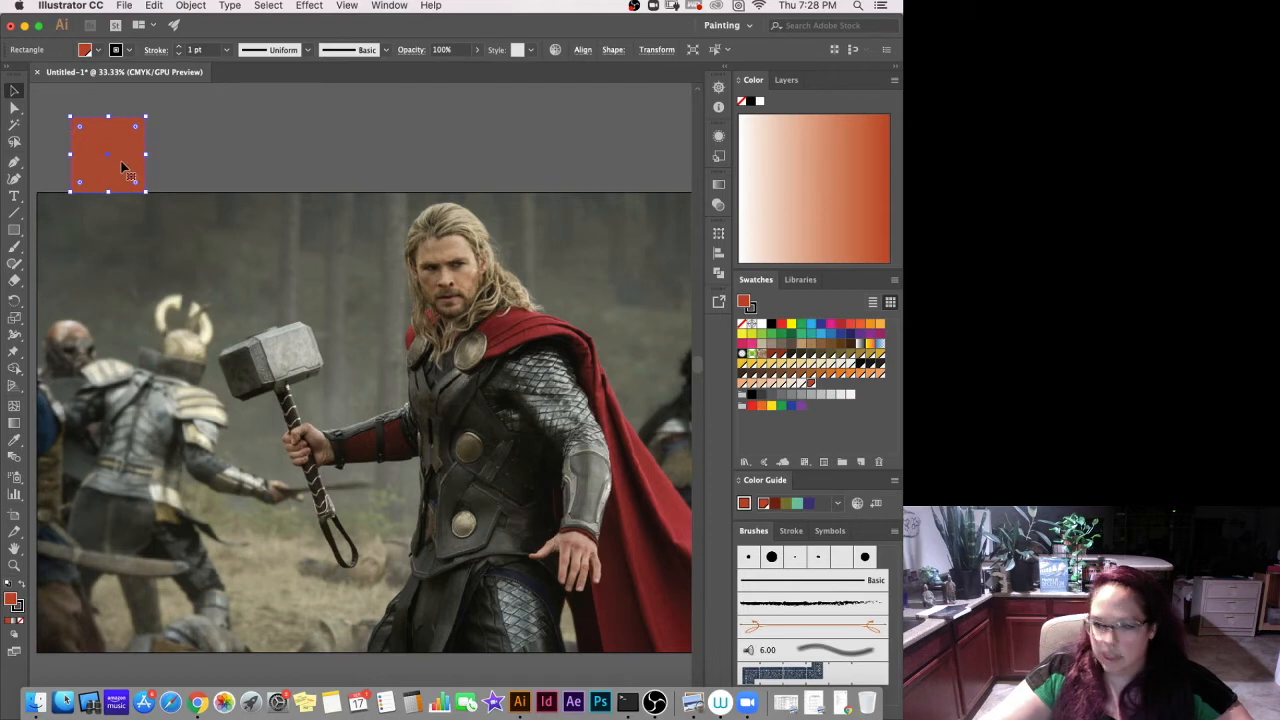
{"action": "left_click_drag", "start_coordinate": [110, 165], "coordinate": [651, 164]}
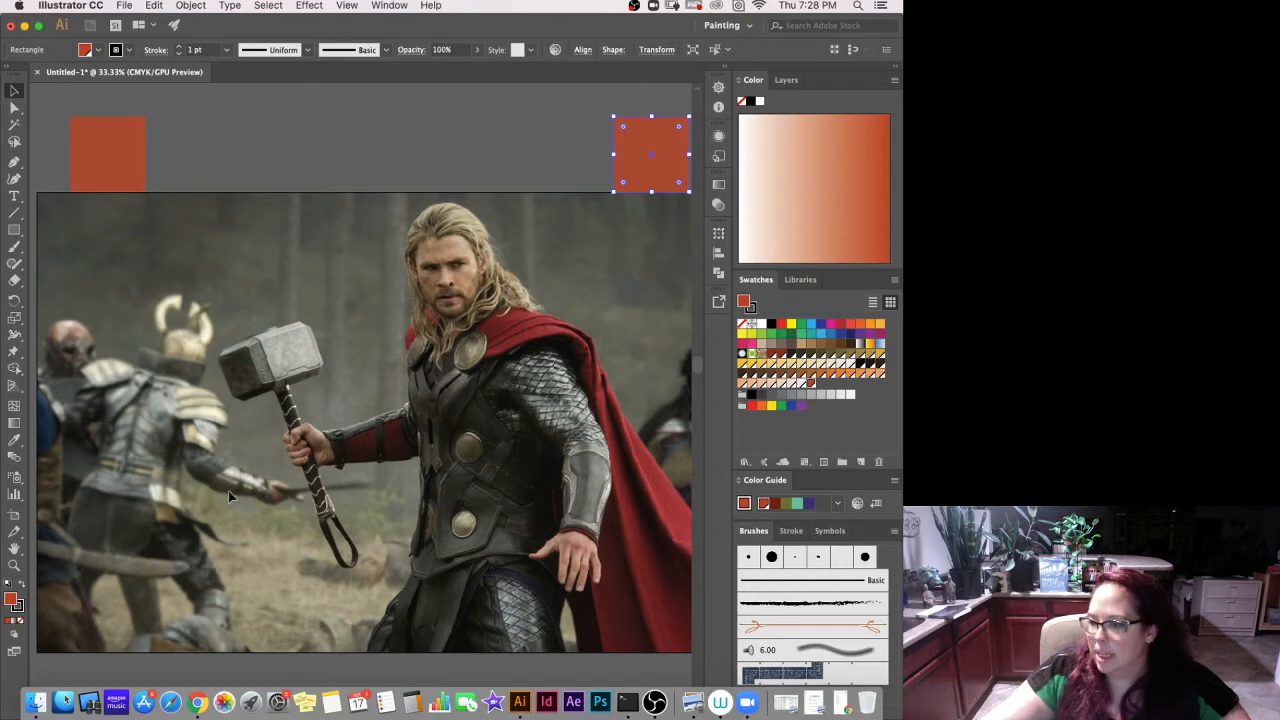
Change the fill of the square above the photo's right end to near-black 0A0302.
{"action": "double_click", "coordinate": [745, 302]}
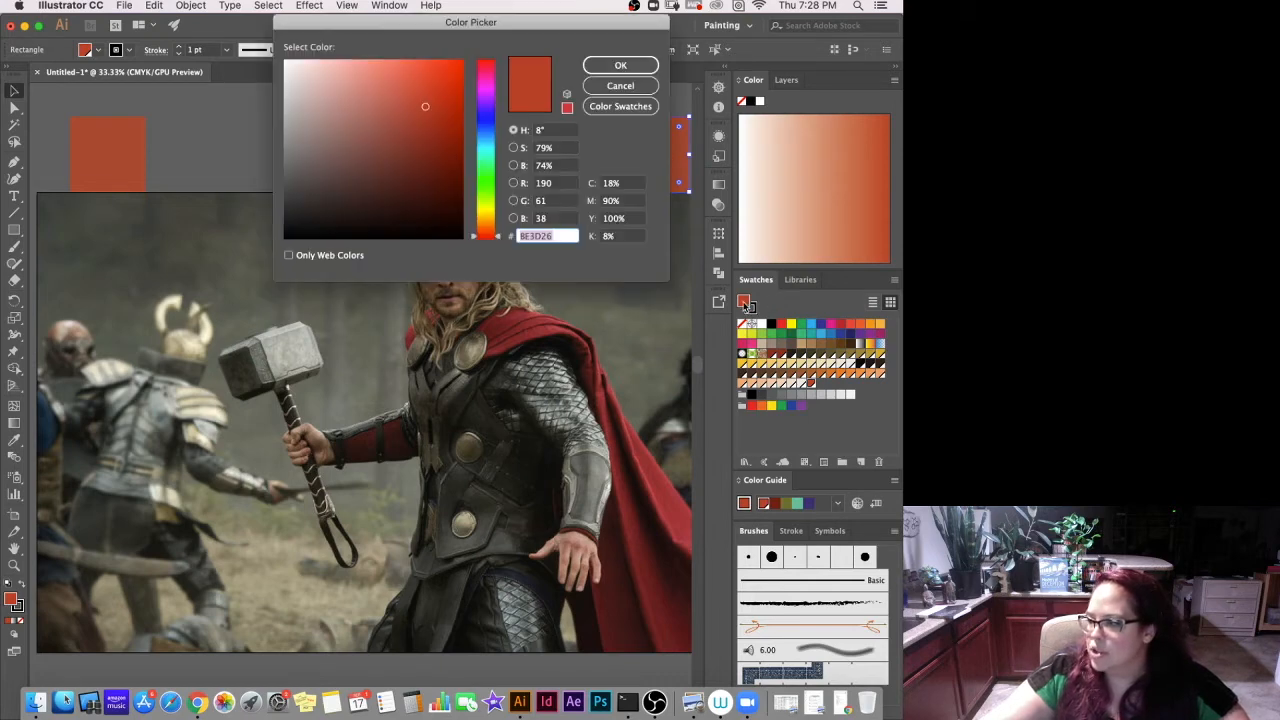
{"action": "left_click", "coordinate": [428, 231]}
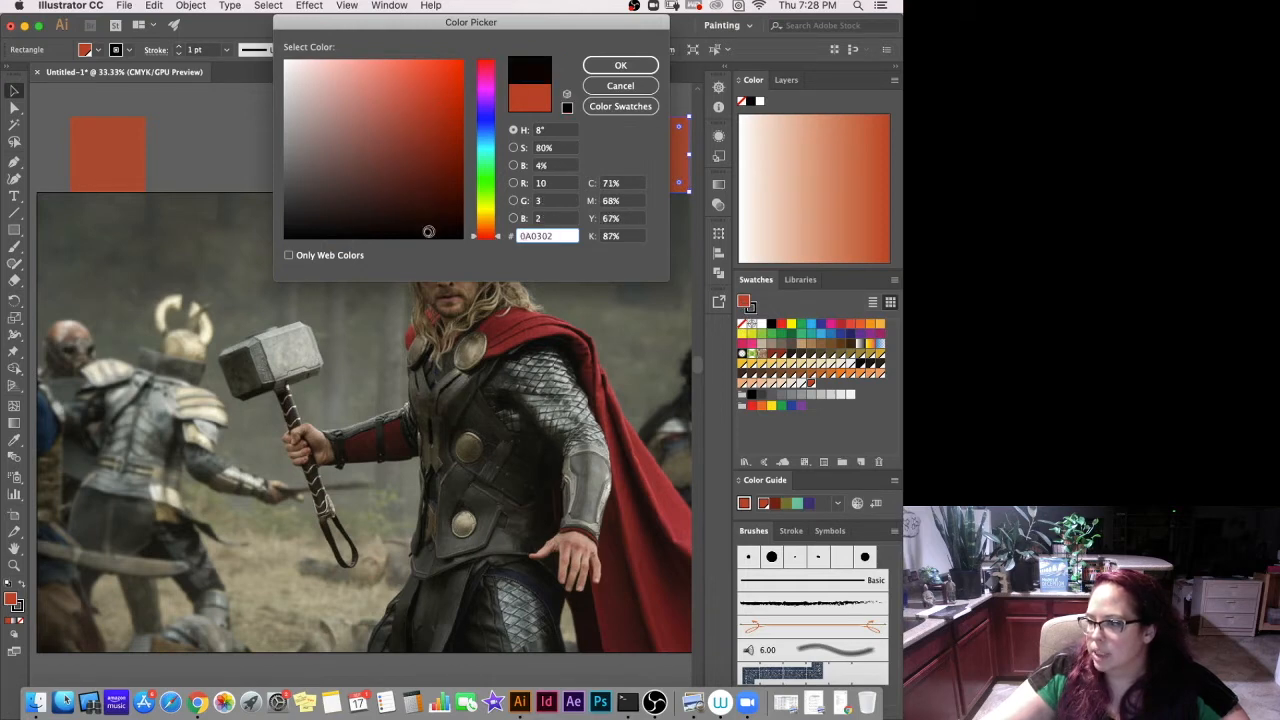
{"action": "left_click", "coordinate": [619, 66]}
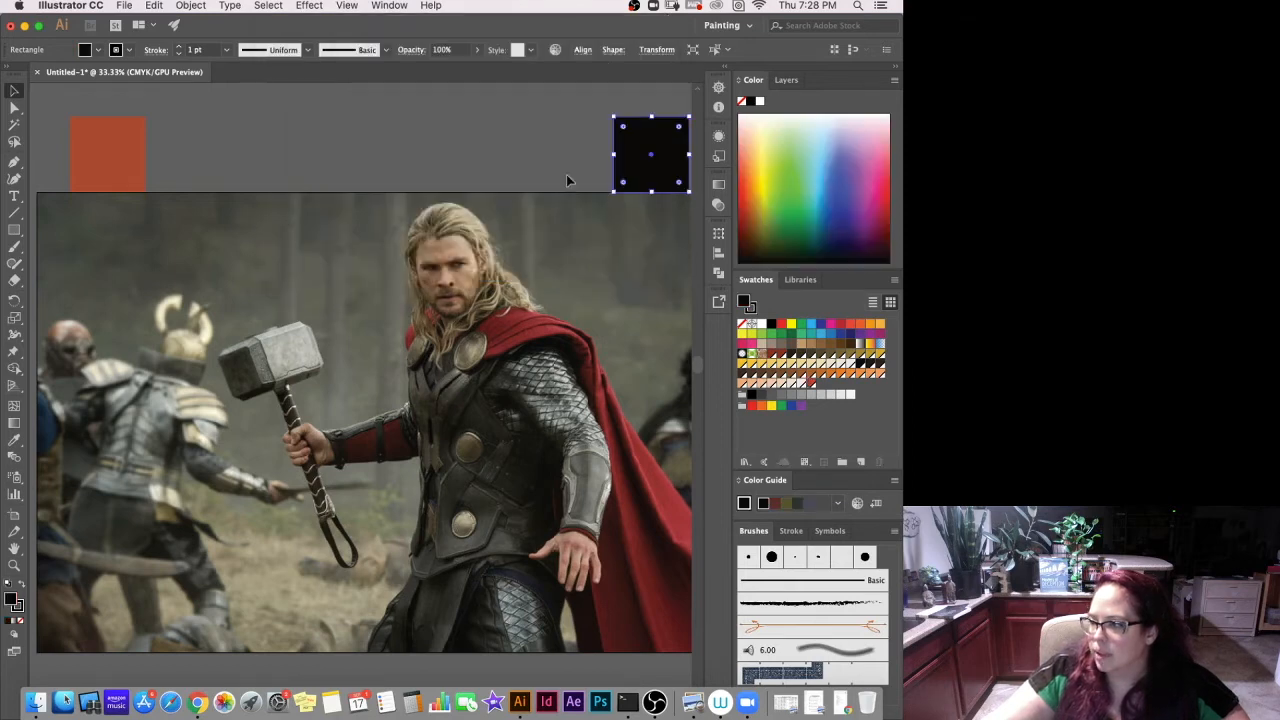
Blend the red-orange square into the near-black one using 10 specified steps, with the preview turned on.
{"action": "left_click", "coordinate": [14, 460]}
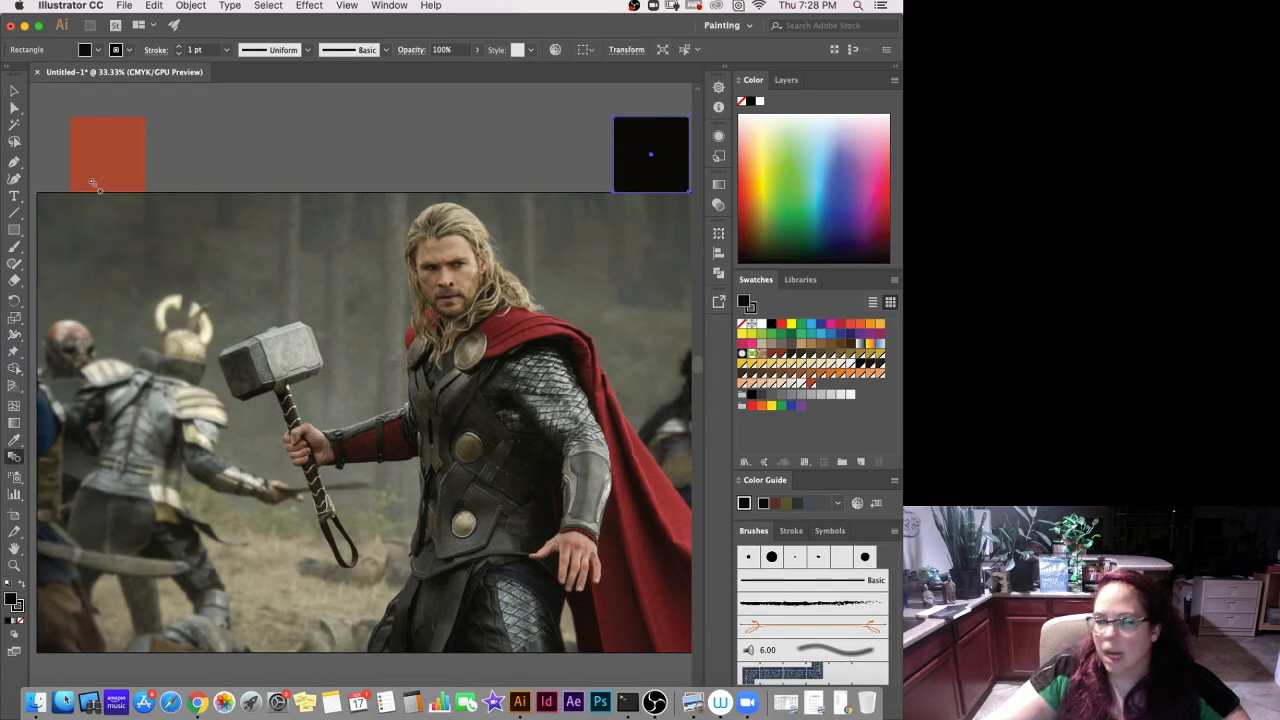
{"action": "left_click", "coordinate": [137, 145]}
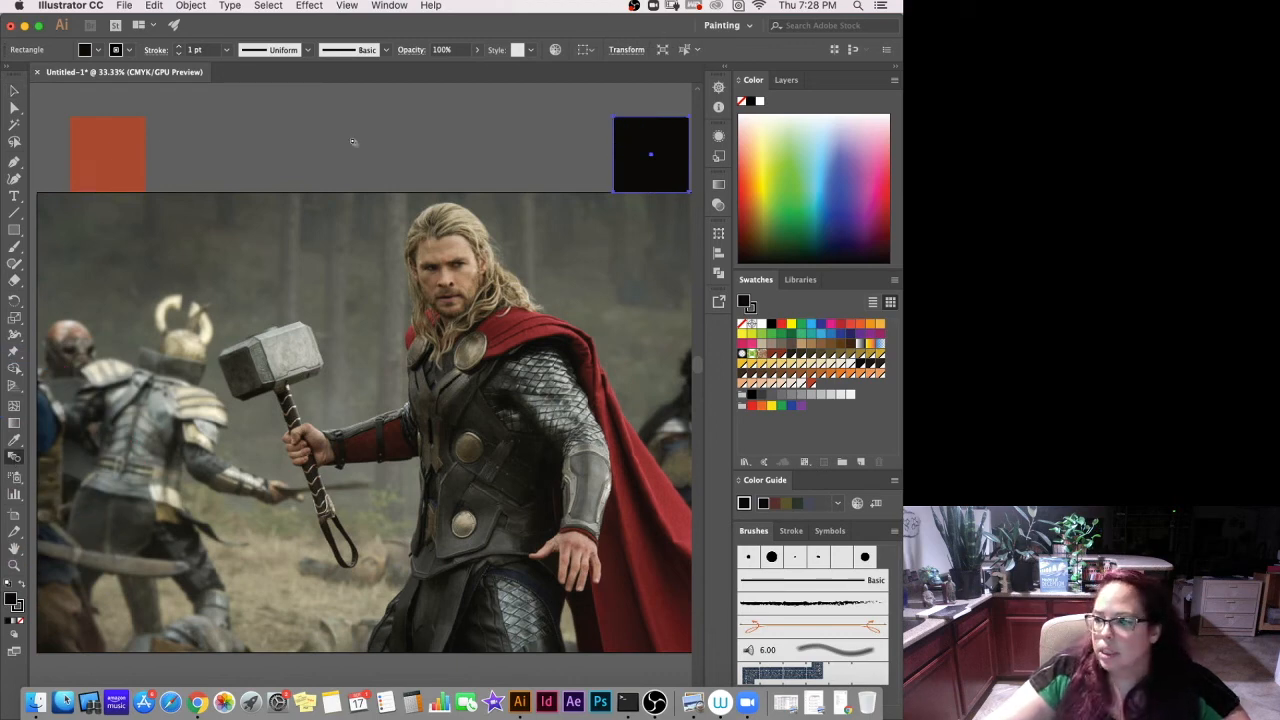
{"action": "left_click", "coordinate": [638, 148]}
{"action": "left_click", "coordinate": [190, 6]}
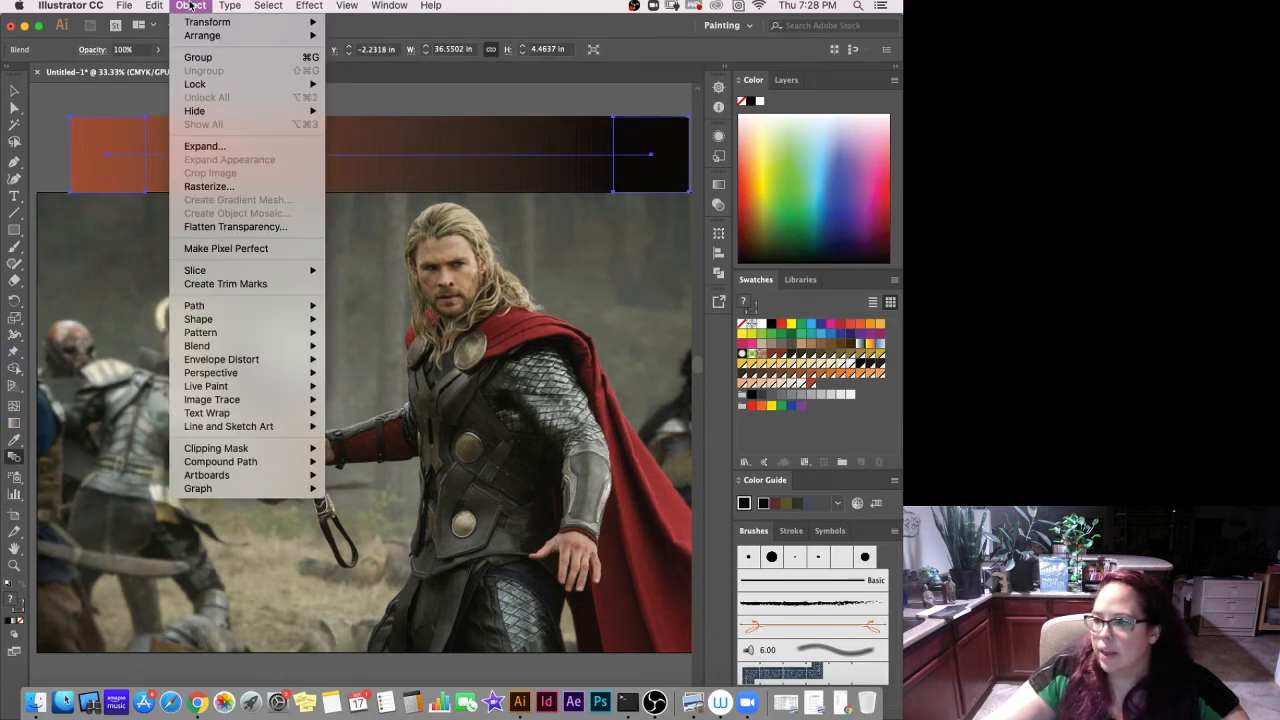
{"action": "mouse_move", "coordinate": [230, 347]}
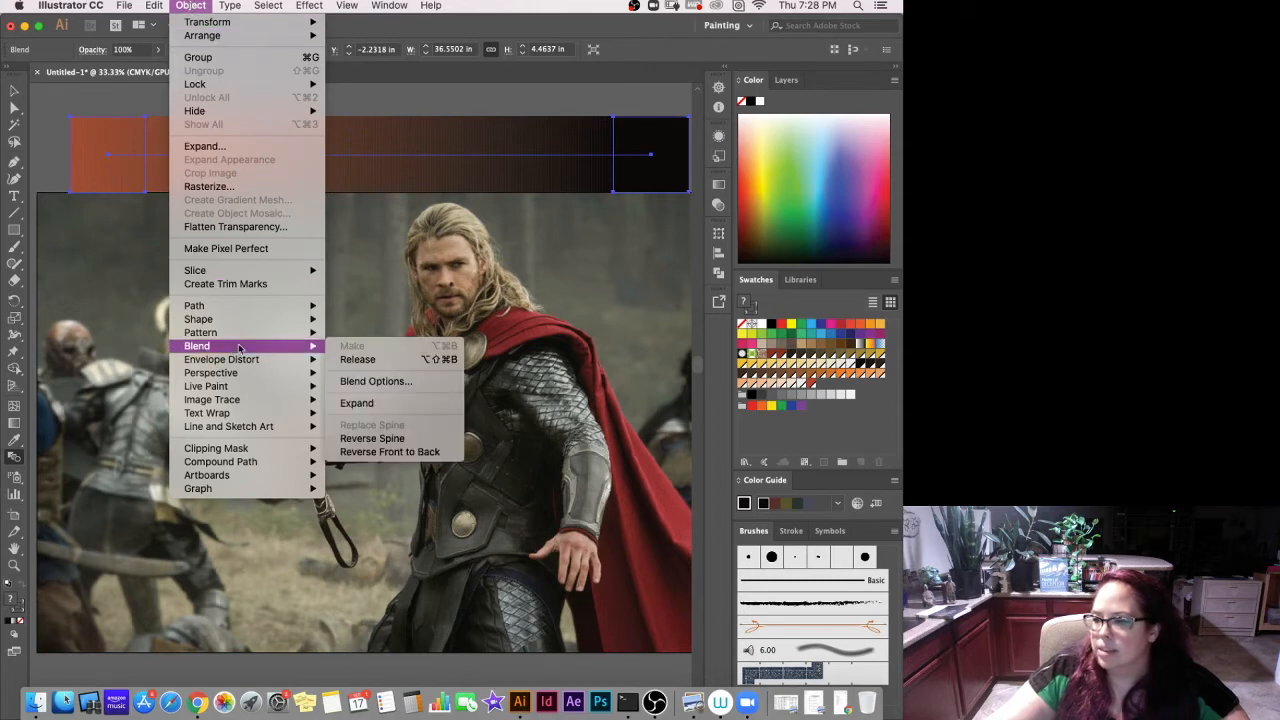
{"action": "left_click", "coordinate": [382, 380]}
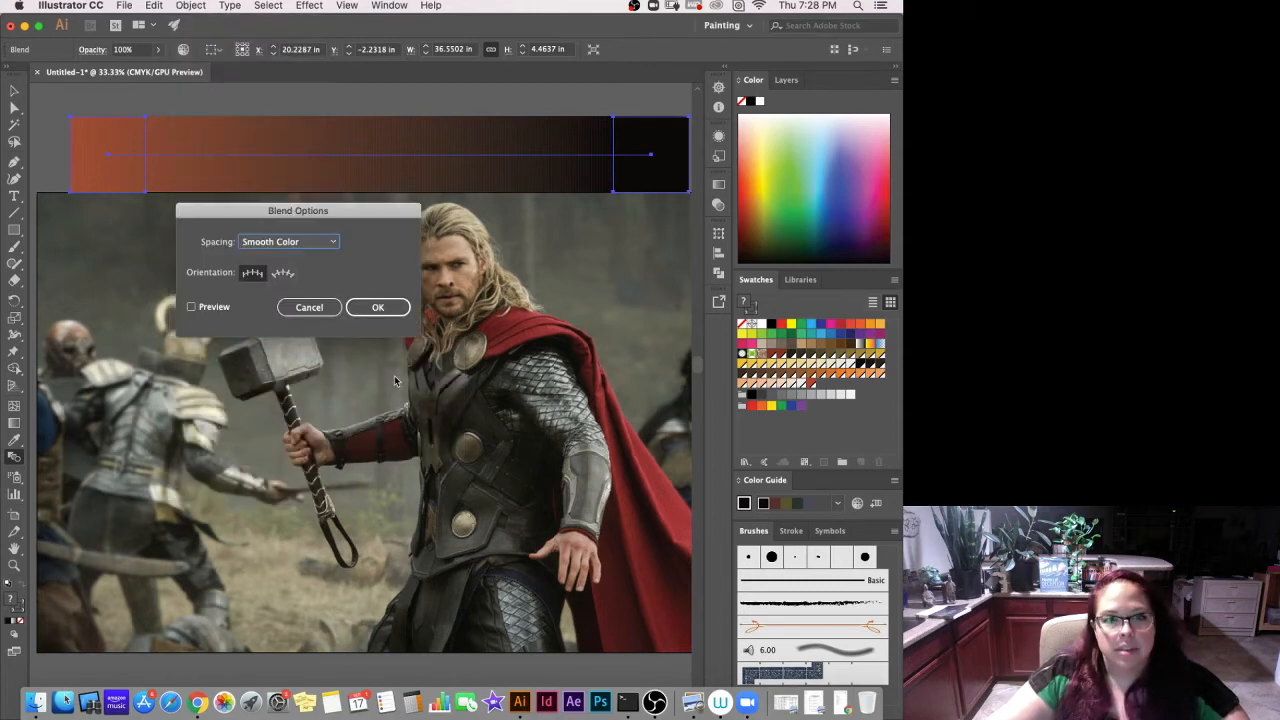
{"action": "left_click", "coordinate": [290, 241]}
{"action": "left_click", "coordinate": [305, 267]}
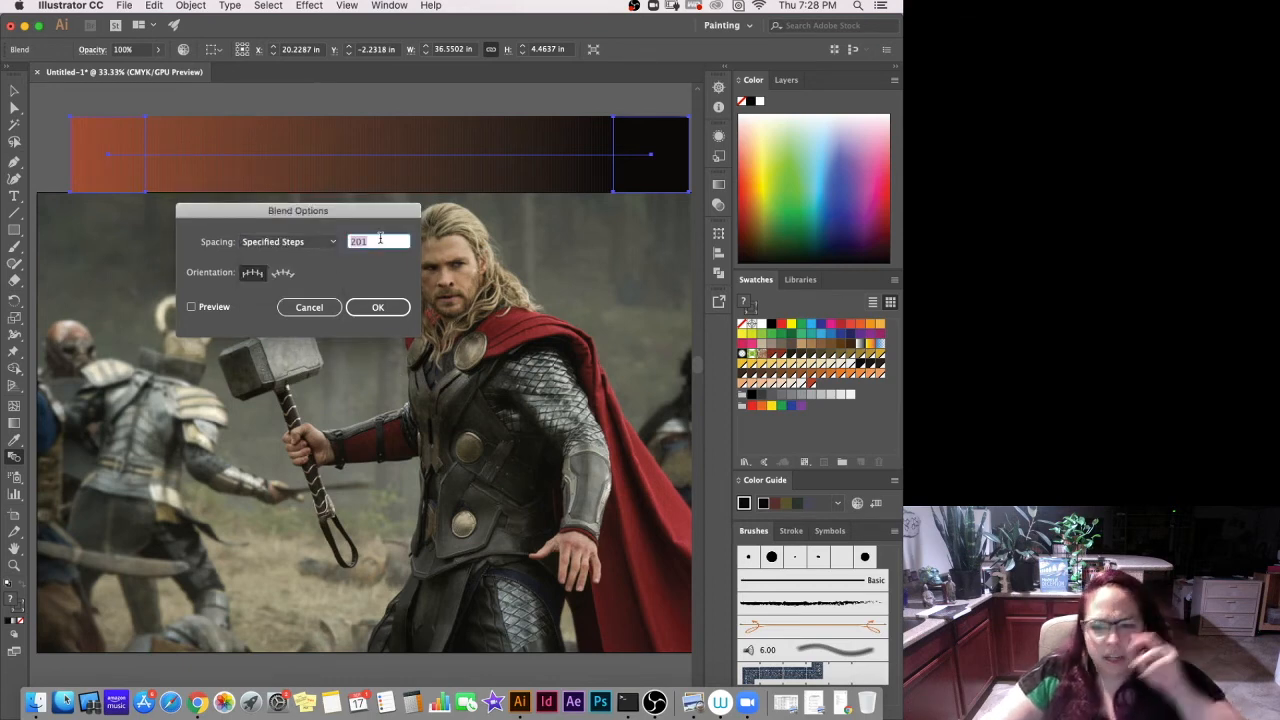
{"action": "type", "text": "10"}
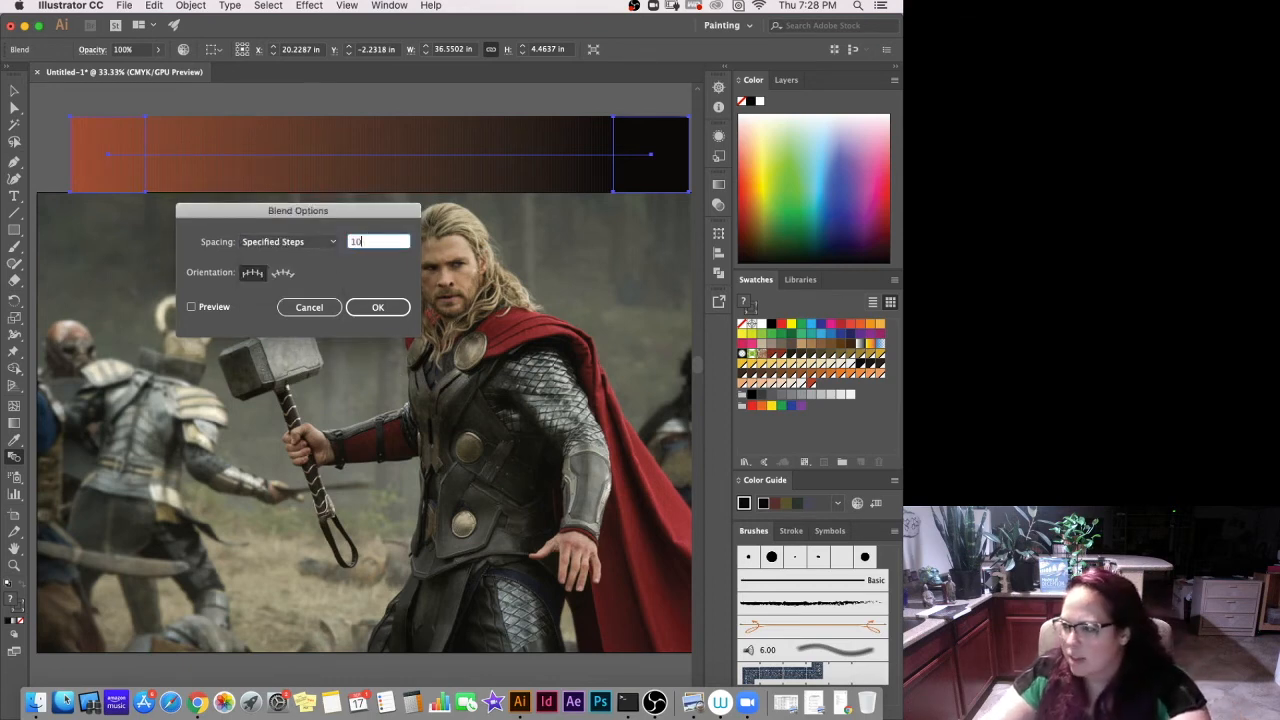
{"action": "left_click", "coordinate": [191, 307]}
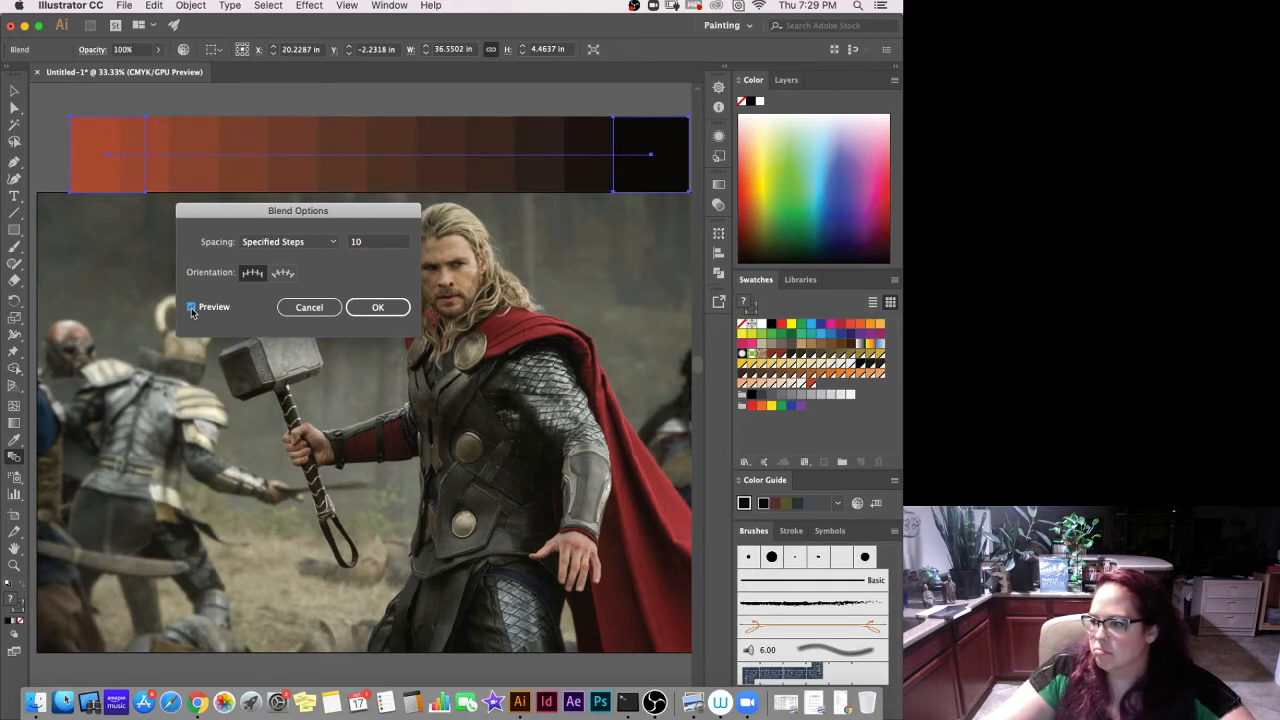
Set the blend's specified steps to 12, refresh the preview and apply the options.
{"action": "left_click_drag", "start_coordinate": [386, 244], "coordinate": [347, 242]}
{"action": "type", "text": "12"}
{"action": "left_click", "coordinate": [192, 308]}
{"action": "left_click", "coordinate": [192, 308]}
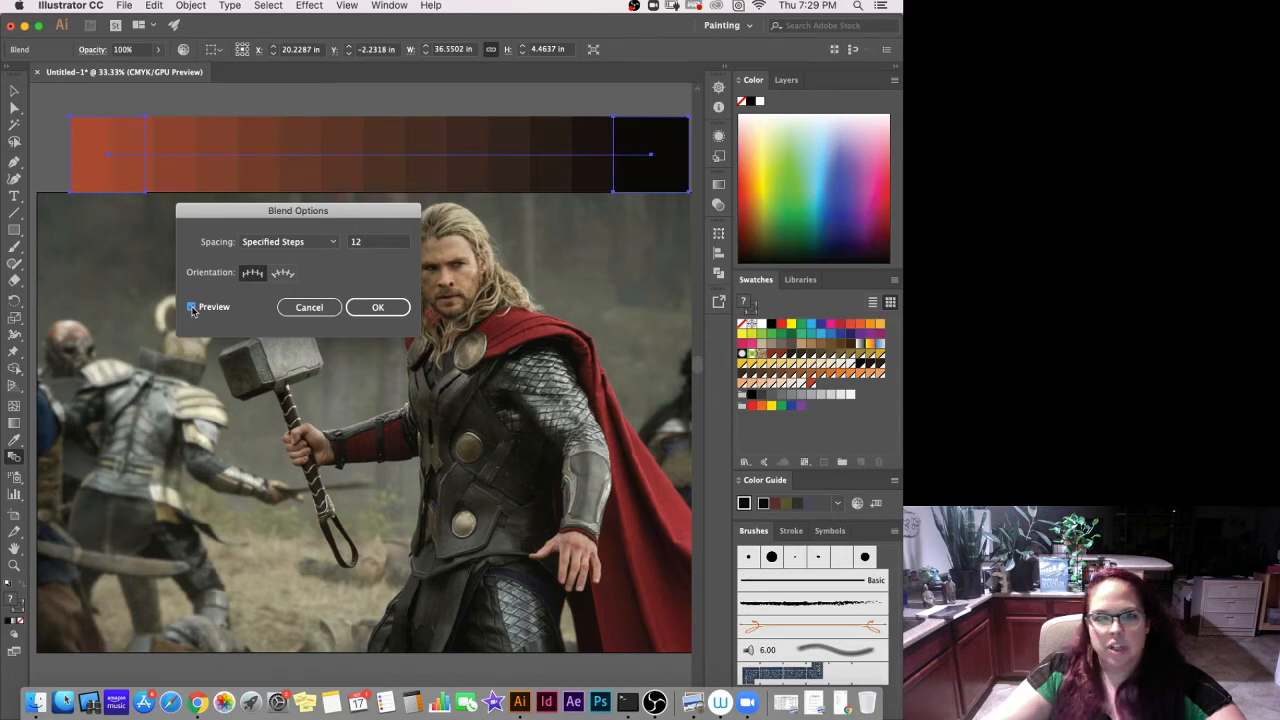
{"action": "left_click", "coordinate": [366, 307]}
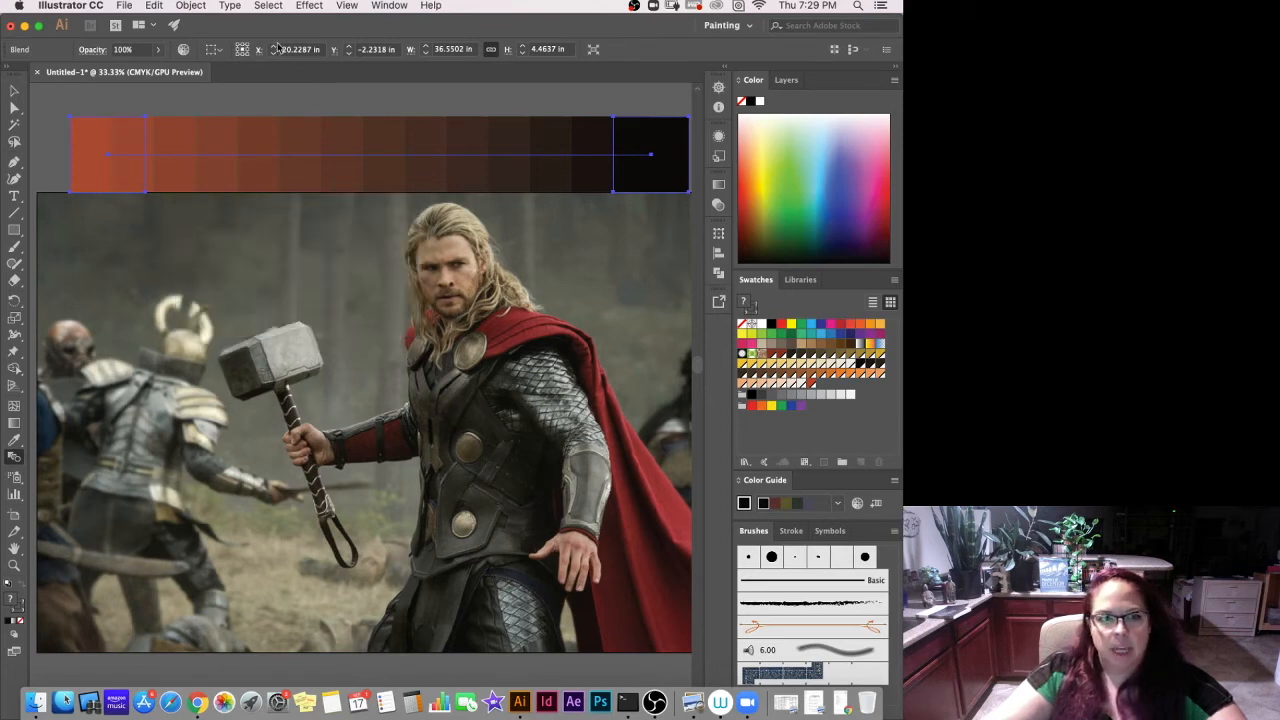
Expand the object, fill and stroke of the red-orange to near-black blend into separate rectangles.
{"action": "left_click", "coordinate": [192, 6]}
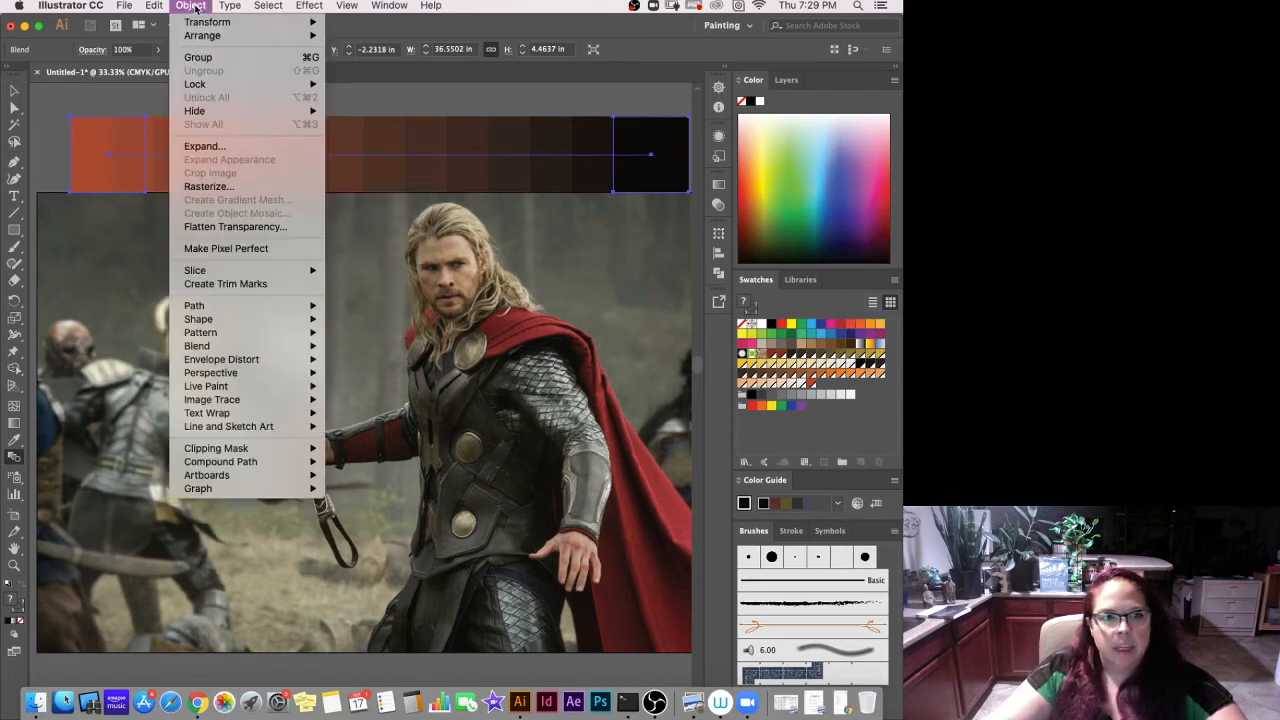
{"action": "left_click", "coordinate": [203, 147]}
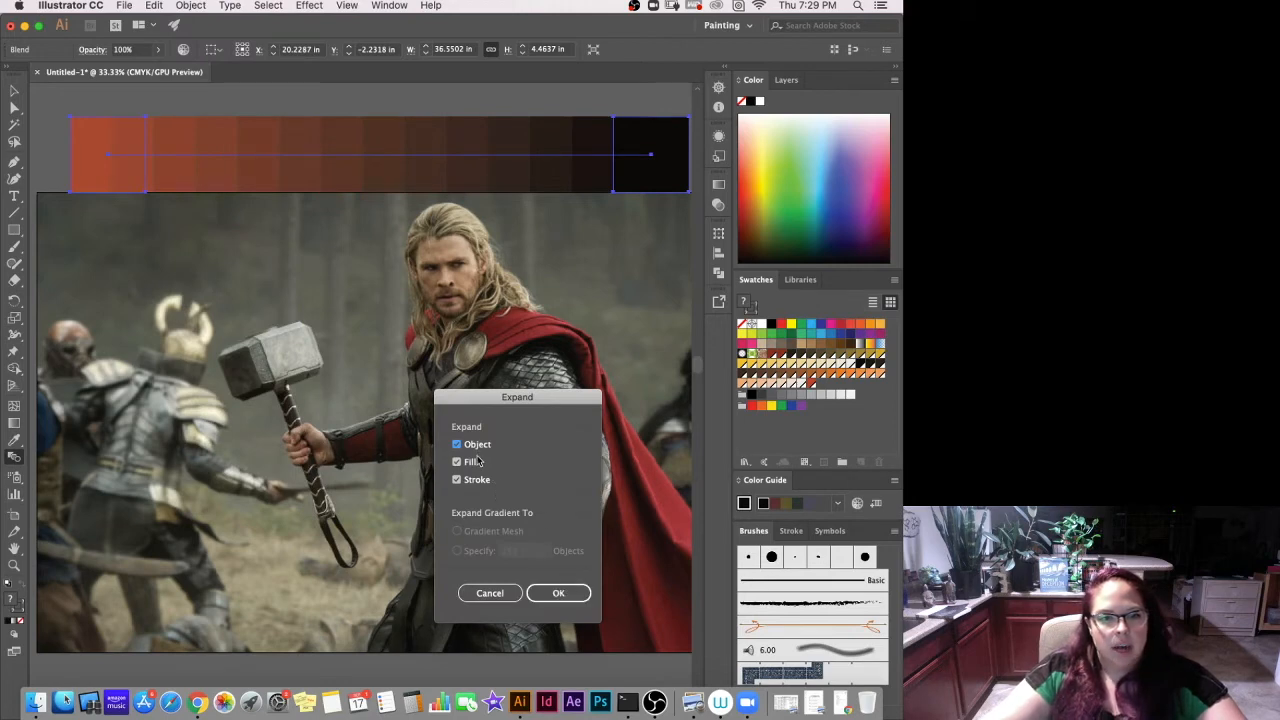
{"action": "left_click", "coordinate": [555, 593]}
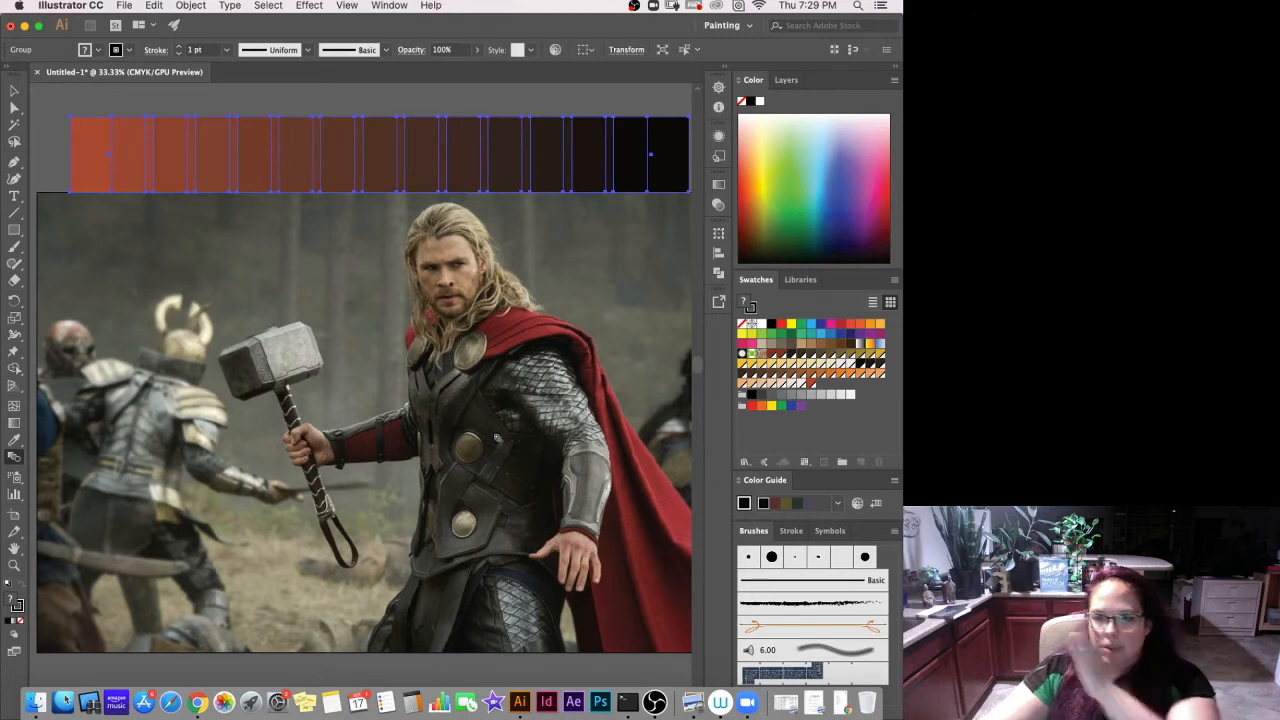
Add the colours of the selected red-orange to near-black rectangles to the swatches and delete the row.
{"action": "left_click", "coordinate": [895, 284]}
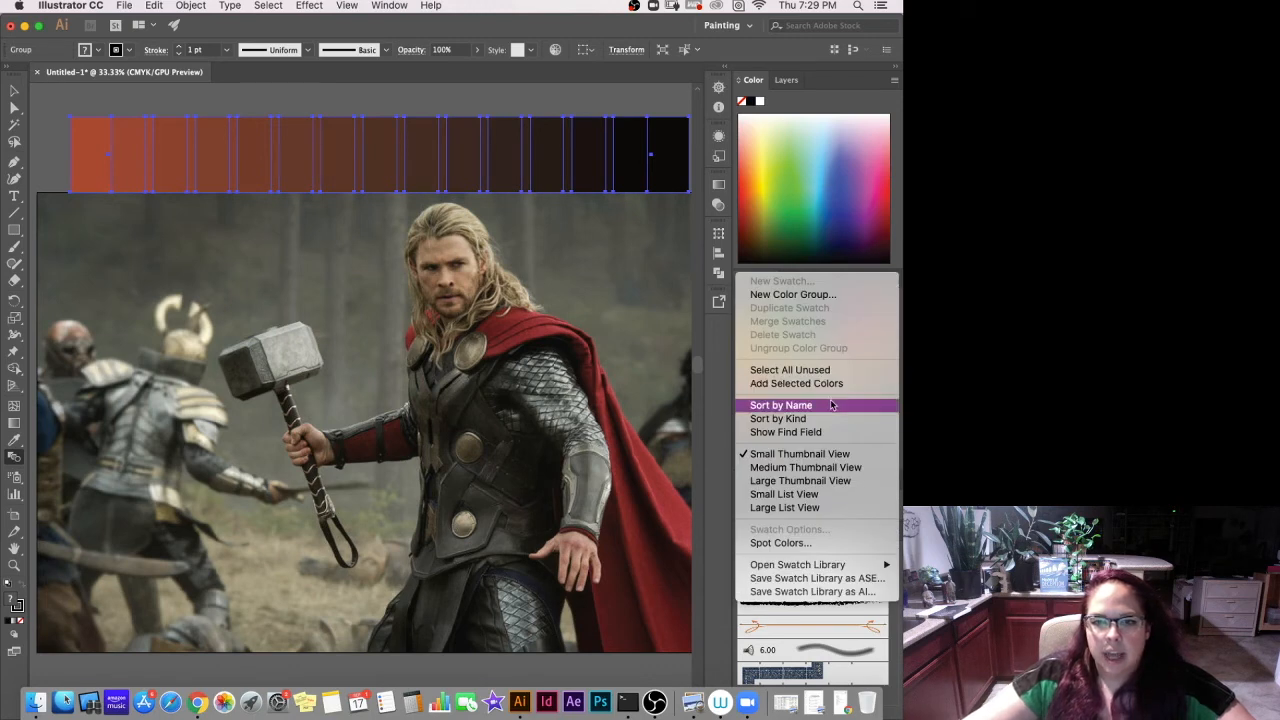
{"action": "left_click", "coordinate": [827, 388]}
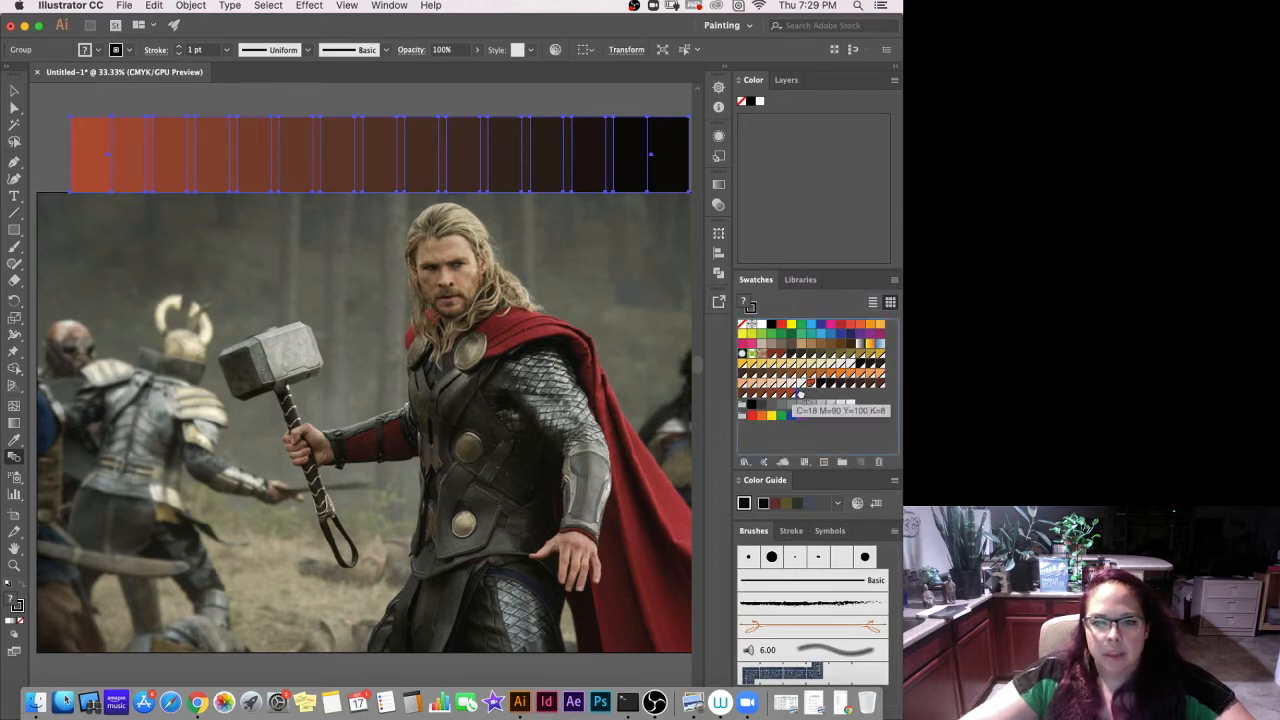
{"action": "left_click_drag", "start_coordinate": [800, 395], "coordinate": [802, 397]}
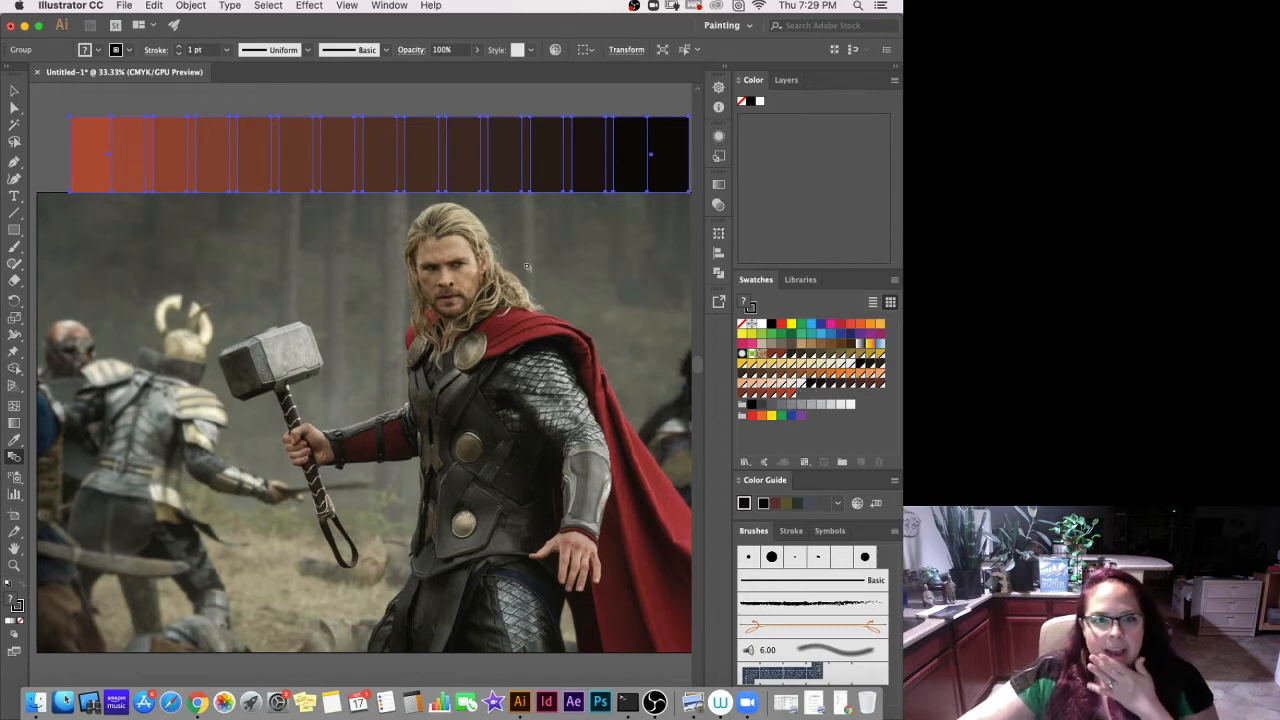
{"action": "left_click", "coordinate": [20, 95]}
{"action": "key", "text": "Delete"}
Draw a black rectangle about 3.2 in high above the photo's left end and place a copy level with it near the right end.
{"action": "left_click", "coordinate": [14, 229]}
{"action": "left_click_drag", "start_coordinate": [42, 139], "coordinate": [101, 189]}
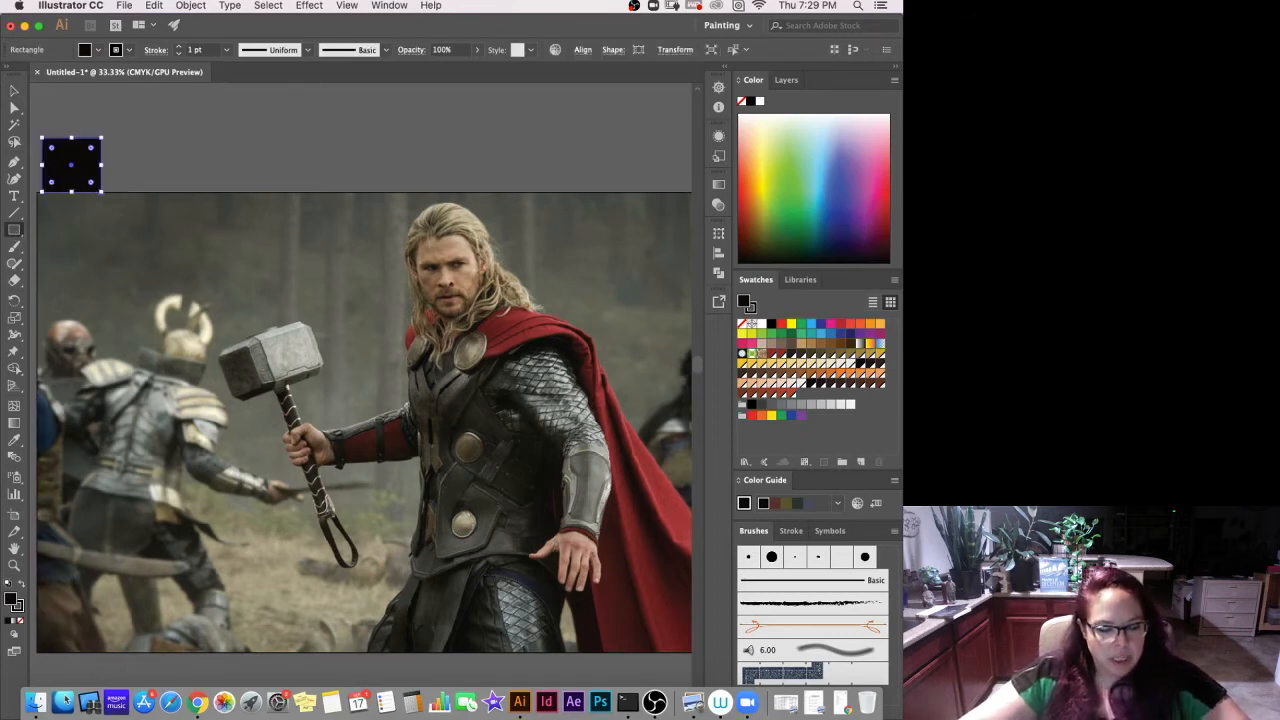
{"action": "left_click", "coordinate": [14, 90]}
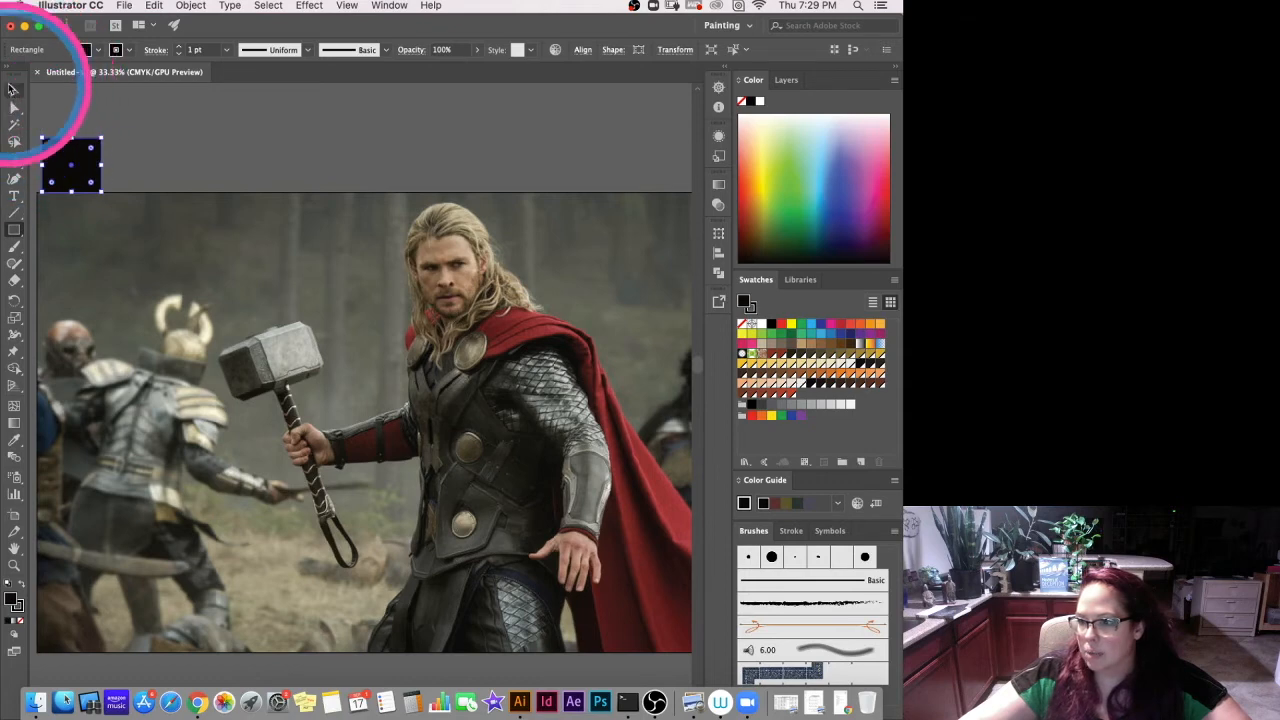
{"action": "left_click_drag", "start_coordinate": [80, 177], "coordinate": [632, 182]}
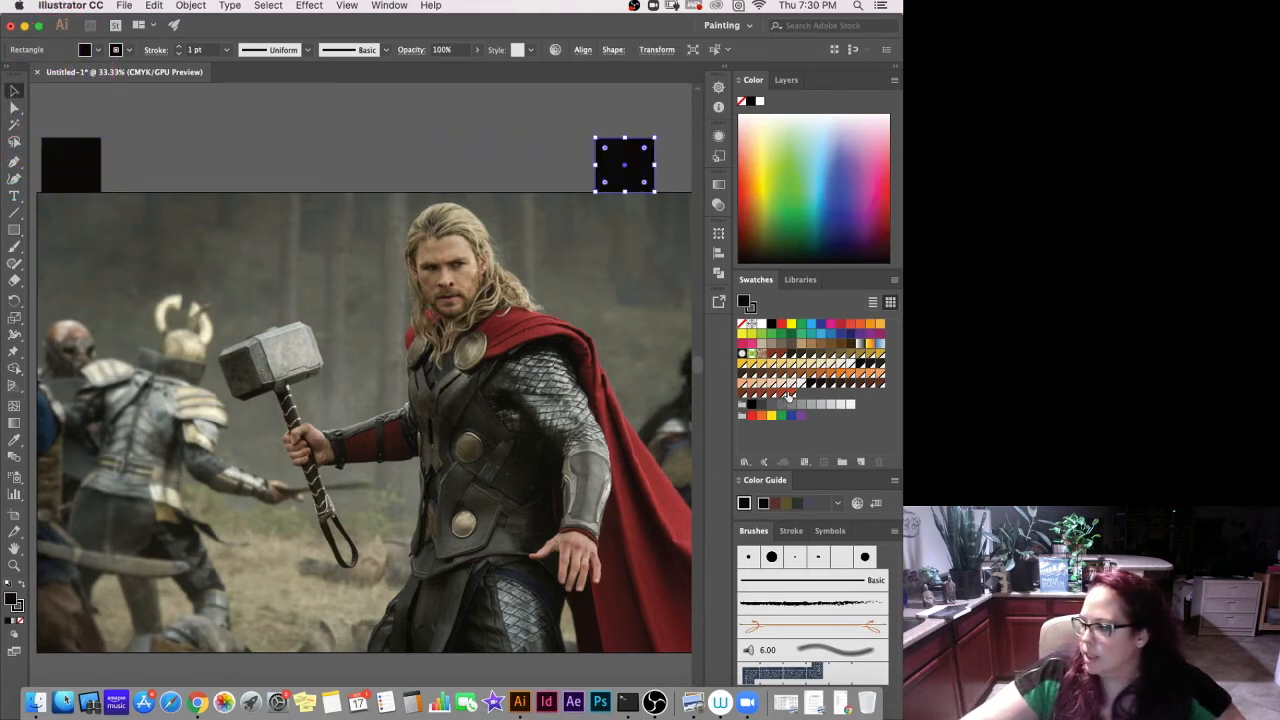
Fill the copied rectangle with the last red-orange swatch and the original one with light grey, RGB 219, 216, 215.
{"action": "left_click", "coordinate": [791, 395]}
{"action": "left_click", "coordinate": [80, 168]}
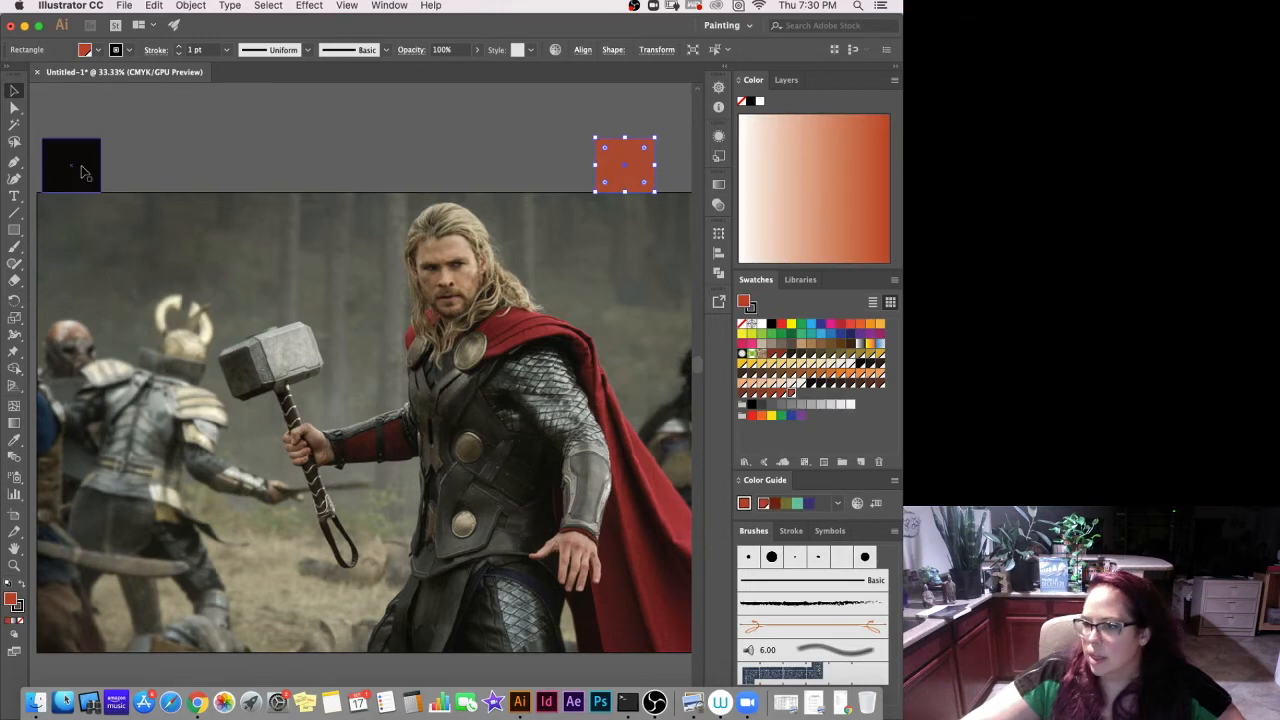
{"action": "left_click", "coordinate": [791, 396]}
{"action": "double_click", "coordinate": [744, 302]}
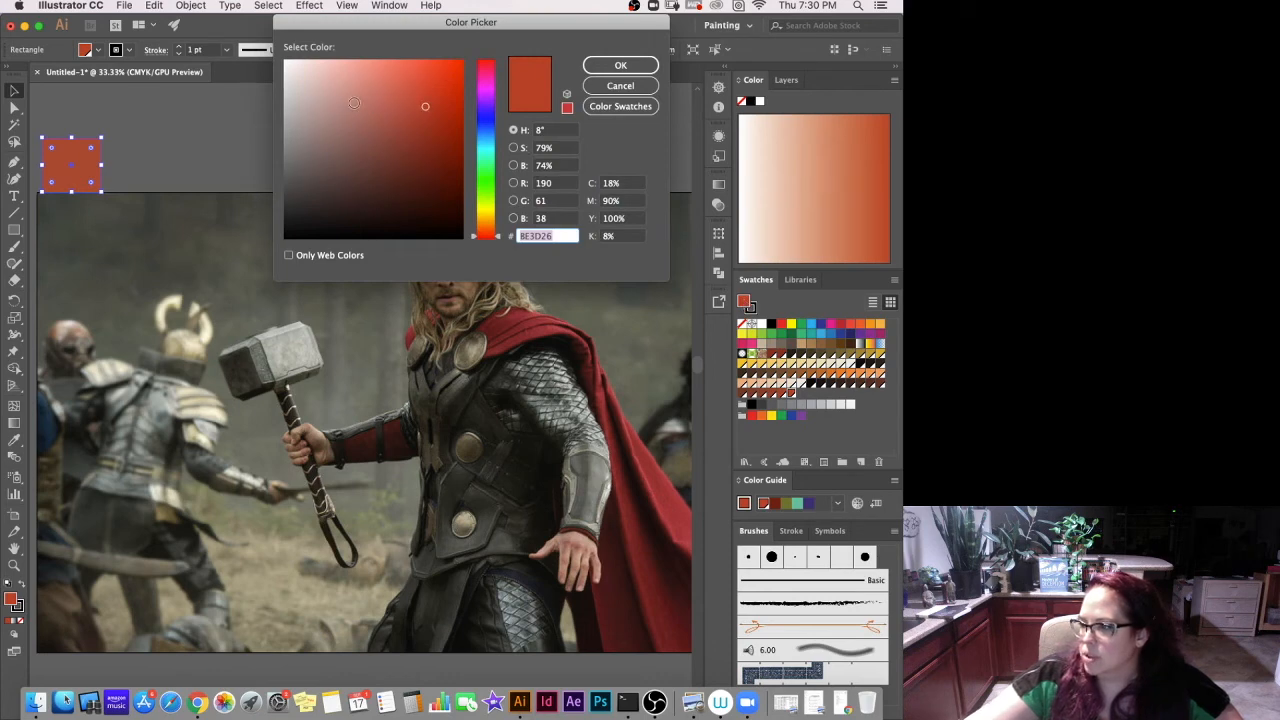
{"action": "left_click", "coordinate": [289, 105]}
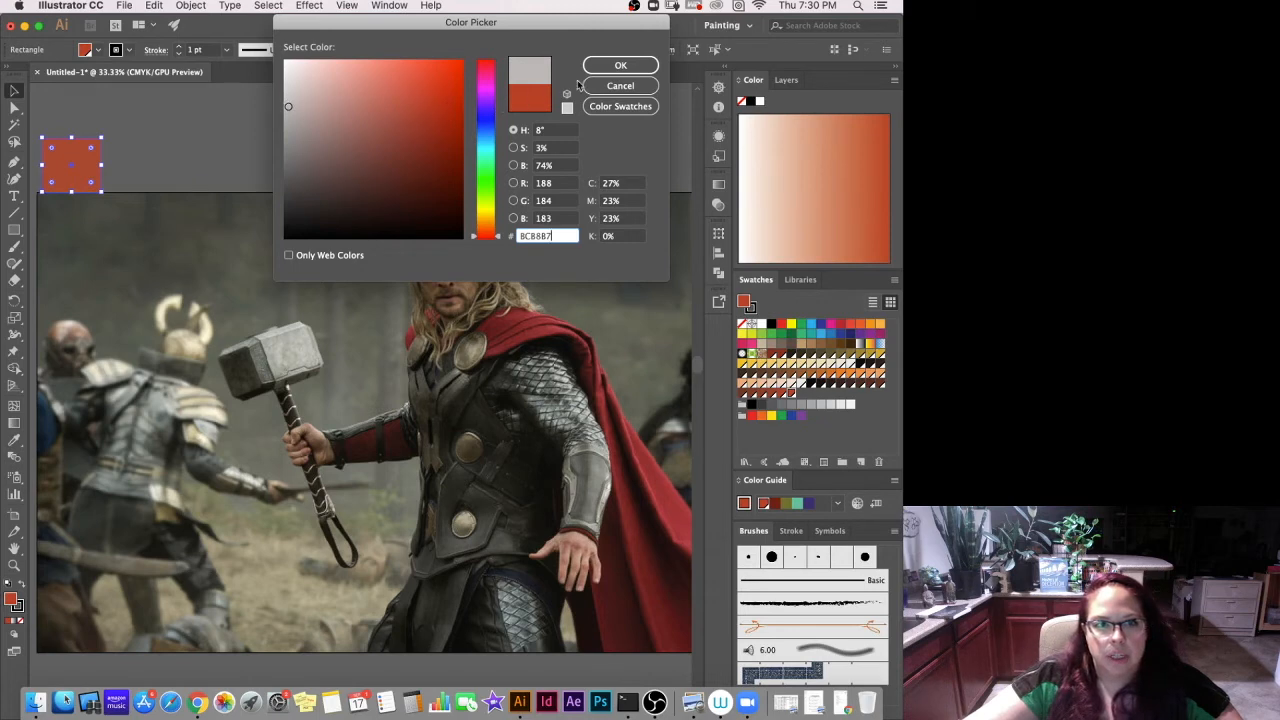
{"action": "left_click_drag", "start_coordinate": [289, 103], "coordinate": [287, 84]}
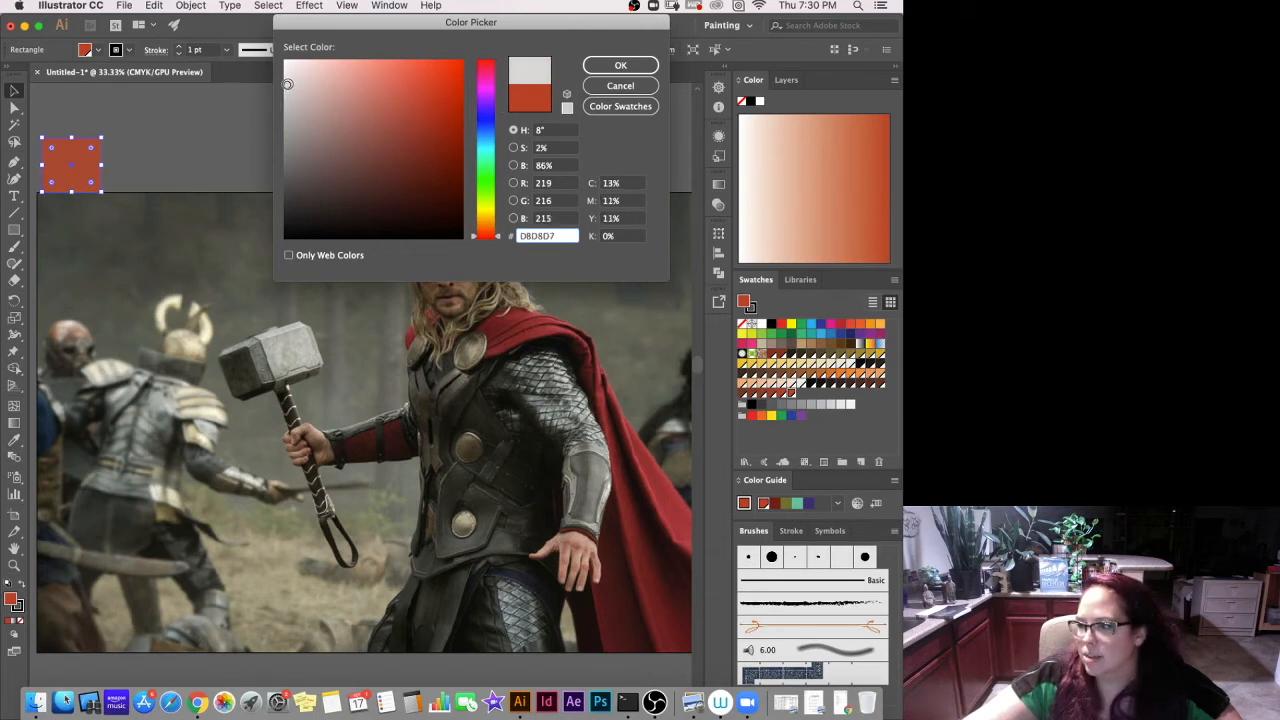
{"action": "left_click", "coordinate": [616, 67]}
Blend the light grey rectangle into the red-orange one using 10 specified steps, with the preview turned on.
{"action": "left_click", "coordinate": [15, 458]}
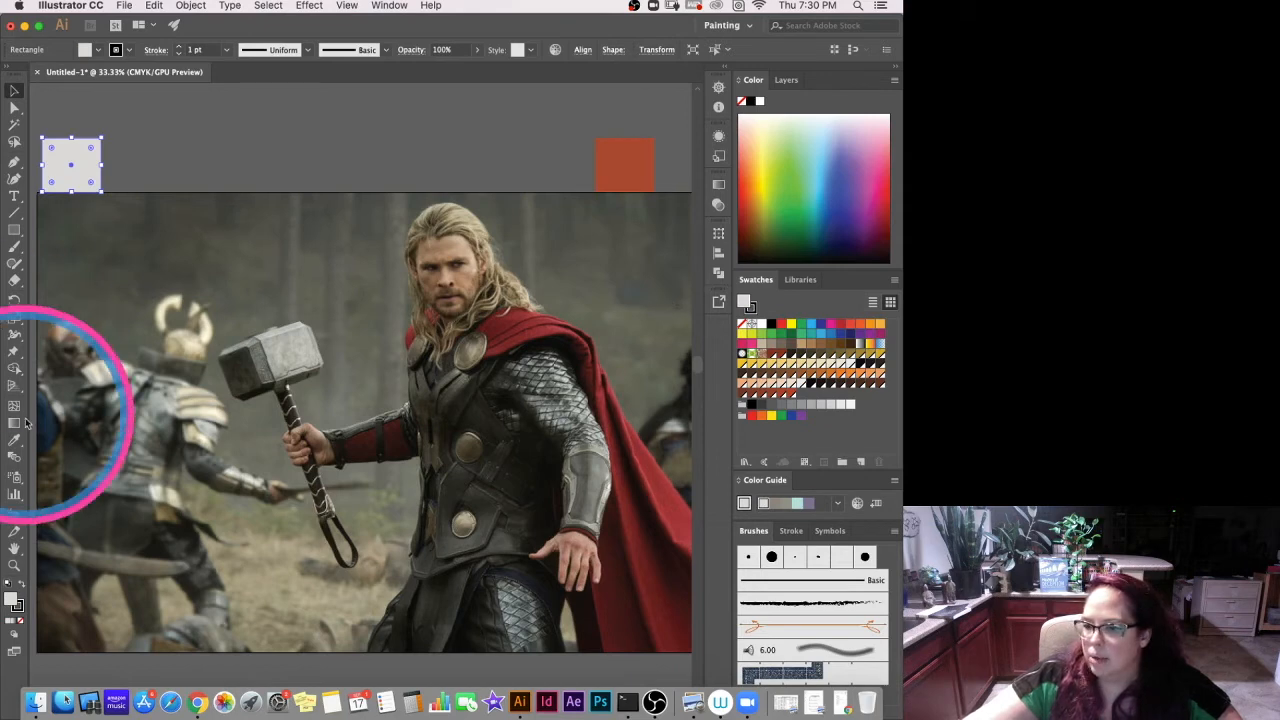
{"action": "left_click", "coordinate": [70, 155]}
{"action": "left_click", "coordinate": [630, 168]}
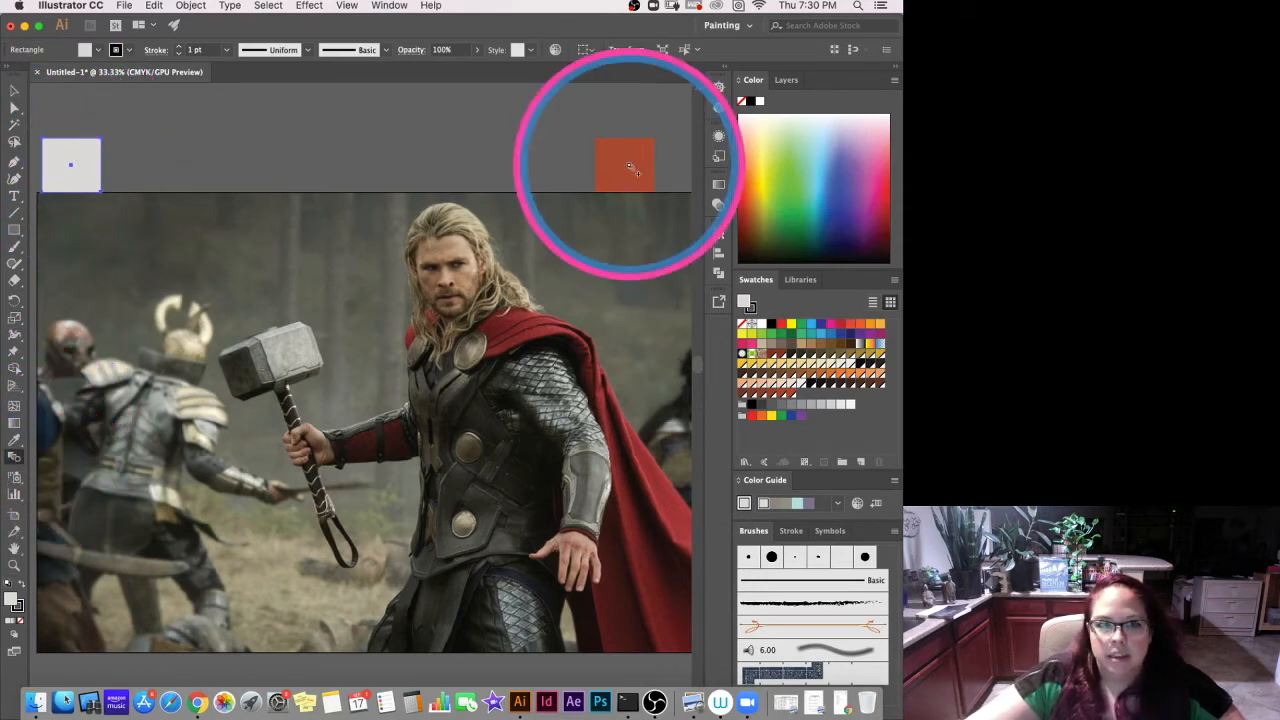
{"action": "left_click", "coordinate": [196, 6]}
{"action": "mouse_move", "coordinate": [228, 350]}
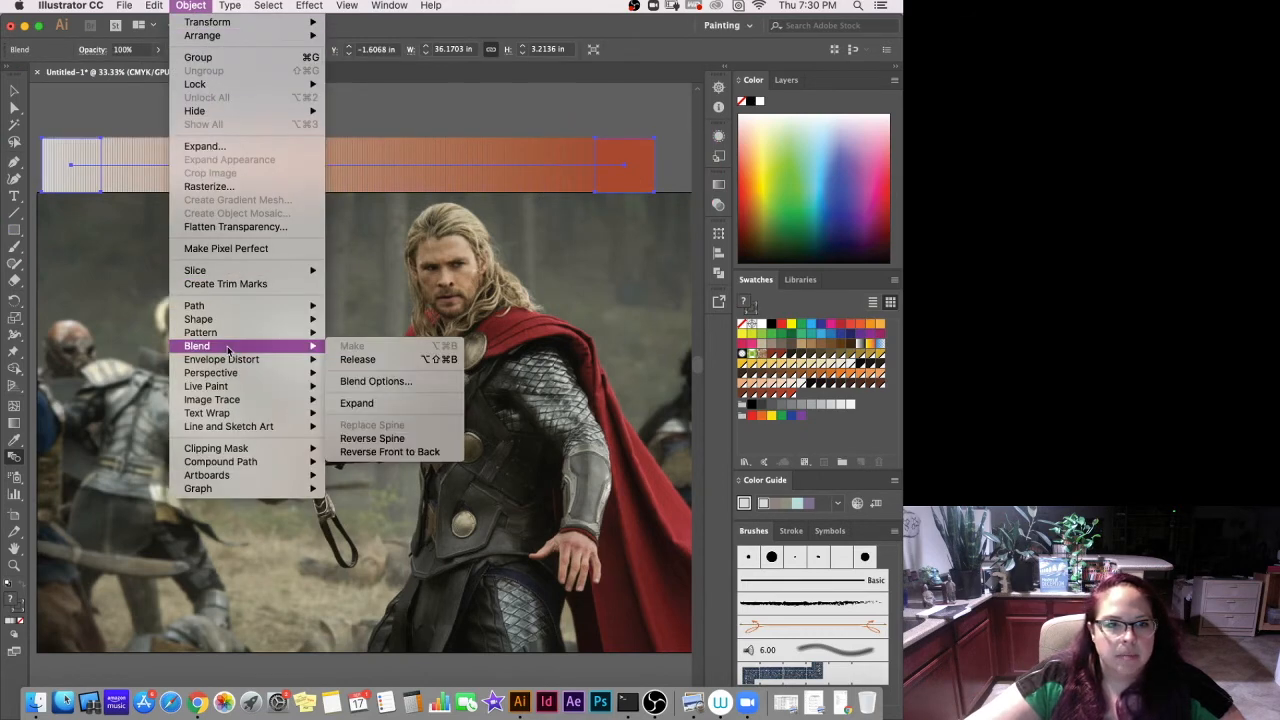
{"action": "left_click", "coordinate": [370, 382]}
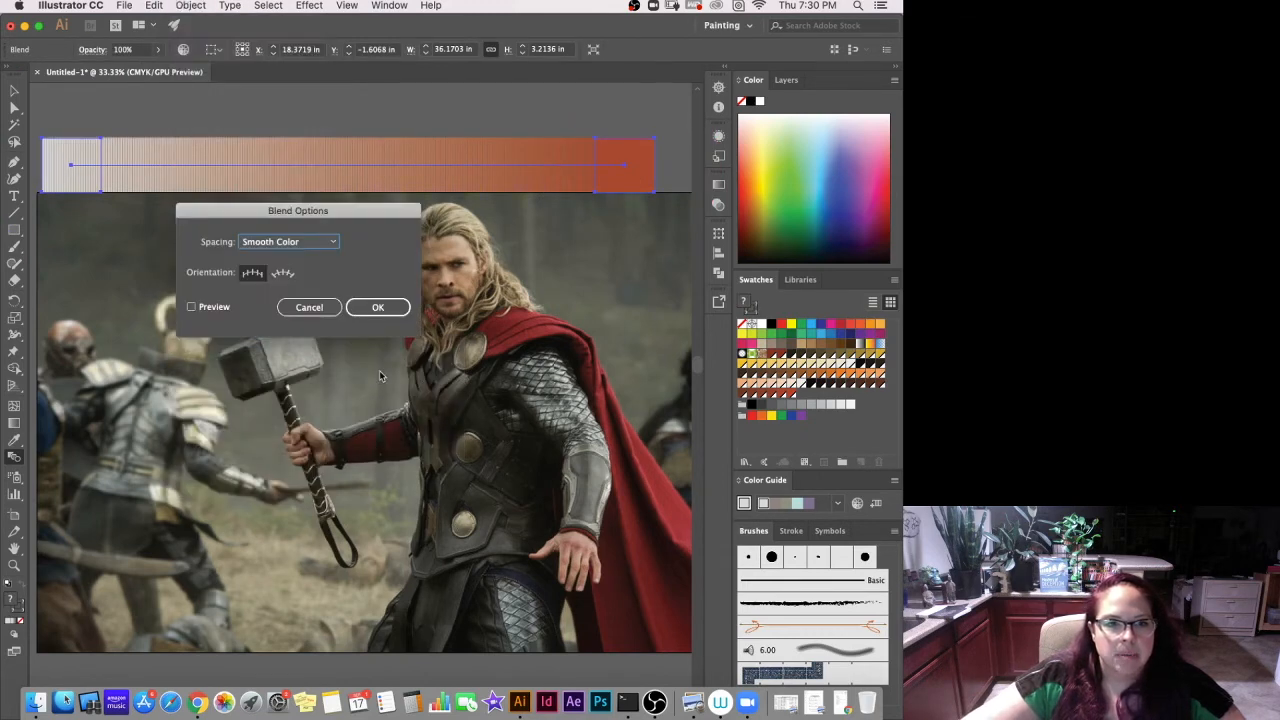
{"action": "left_click", "coordinate": [326, 243]}
{"action": "left_click", "coordinate": [285, 269]}
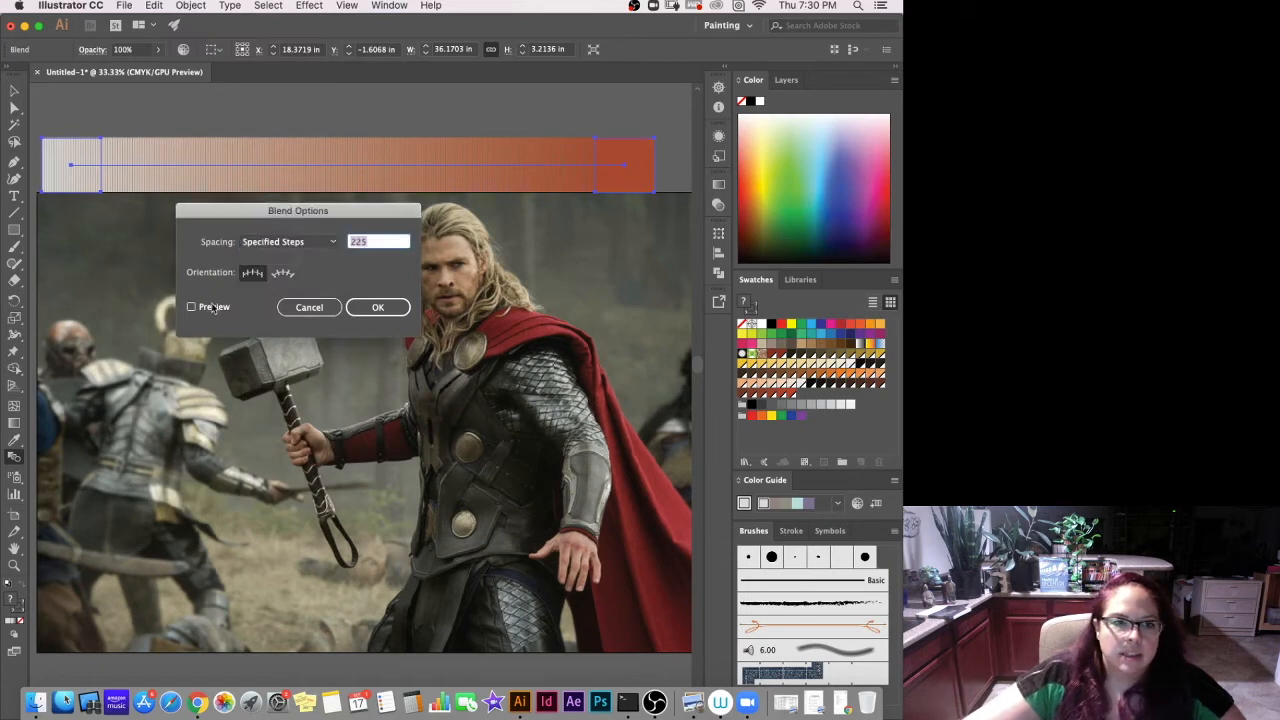
{"action": "type", "text": "10"}
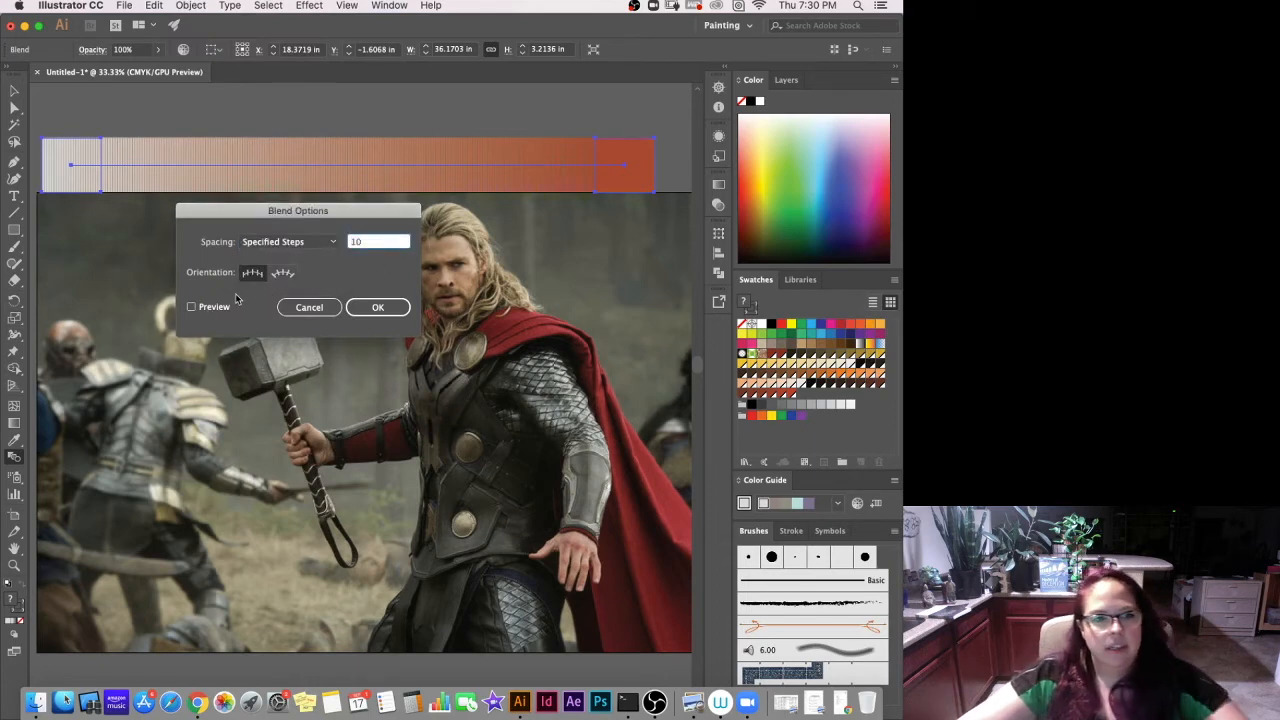
{"action": "left_click", "coordinate": [192, 307]}
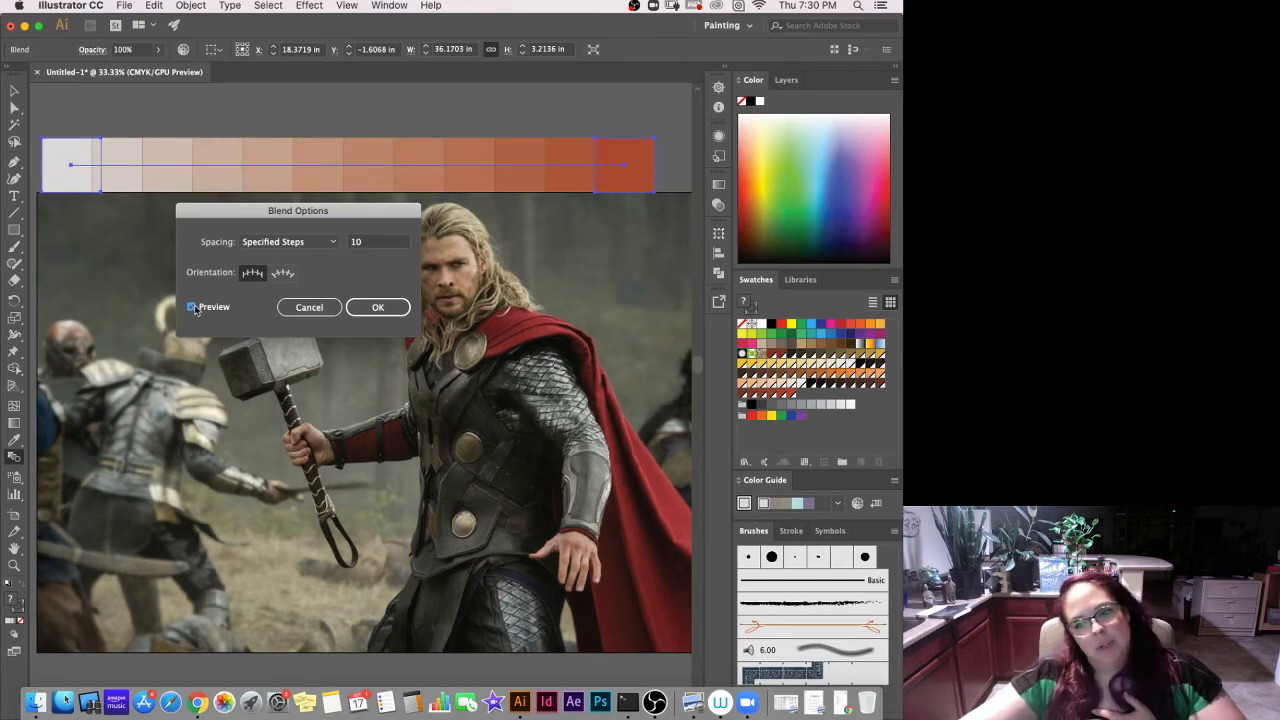
{"action": "left_click", "coordinate": [367, 307]}
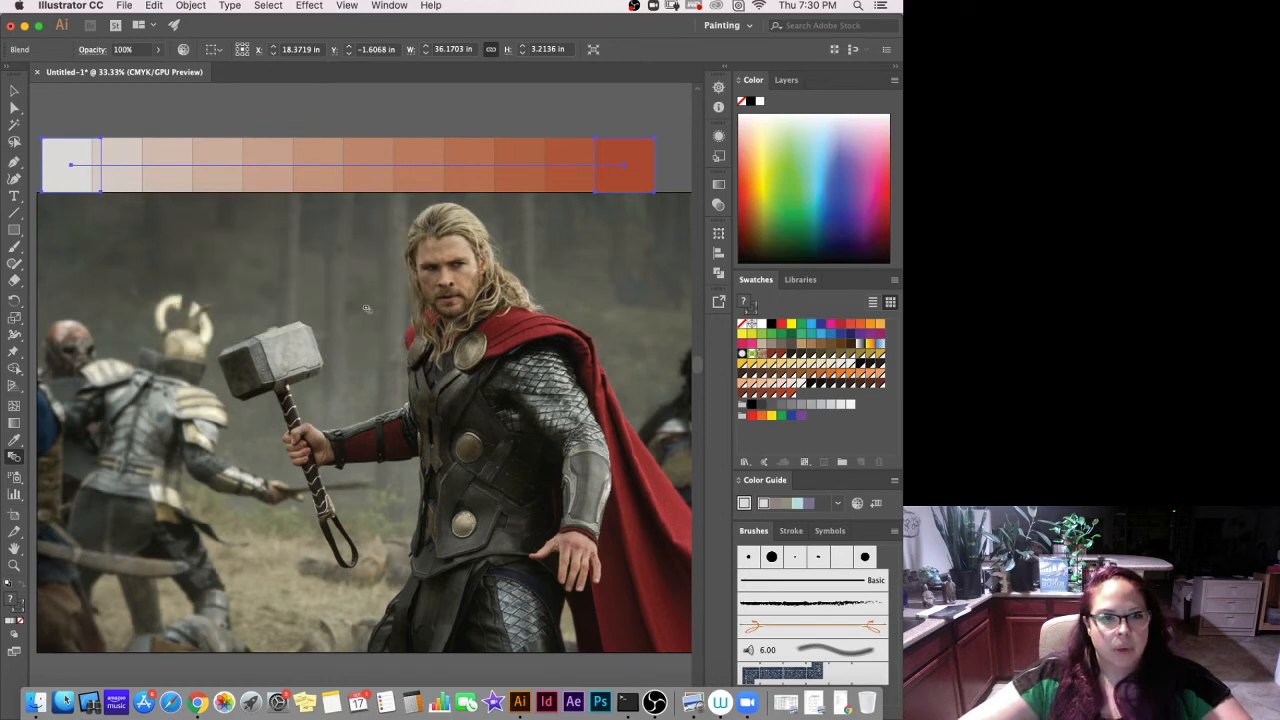
Expand the light grey to red-orange blend into separate rectangles, with object, fill and stroke included.
{"action": "left_click", "coordinate": [190, 6]}
{"action": "left_click", "coordinate": [212, 147]}
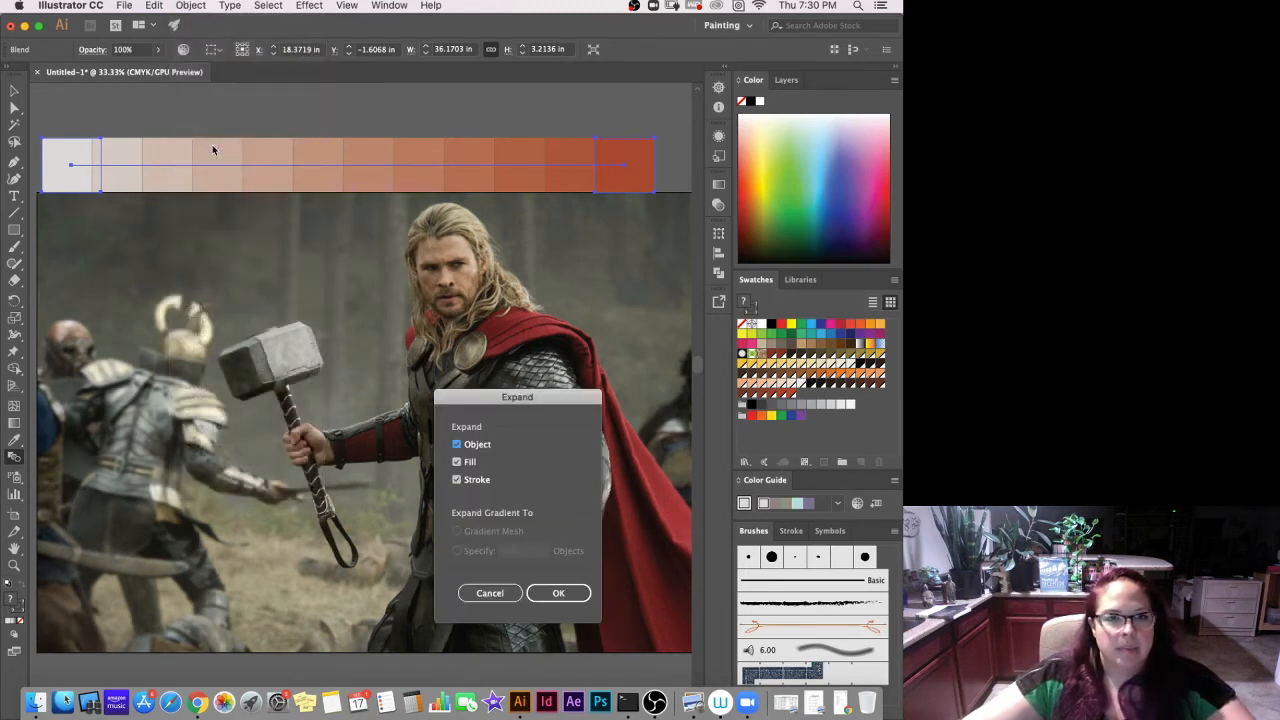
{"action": "left_click", "coordinate": [562, 594]}
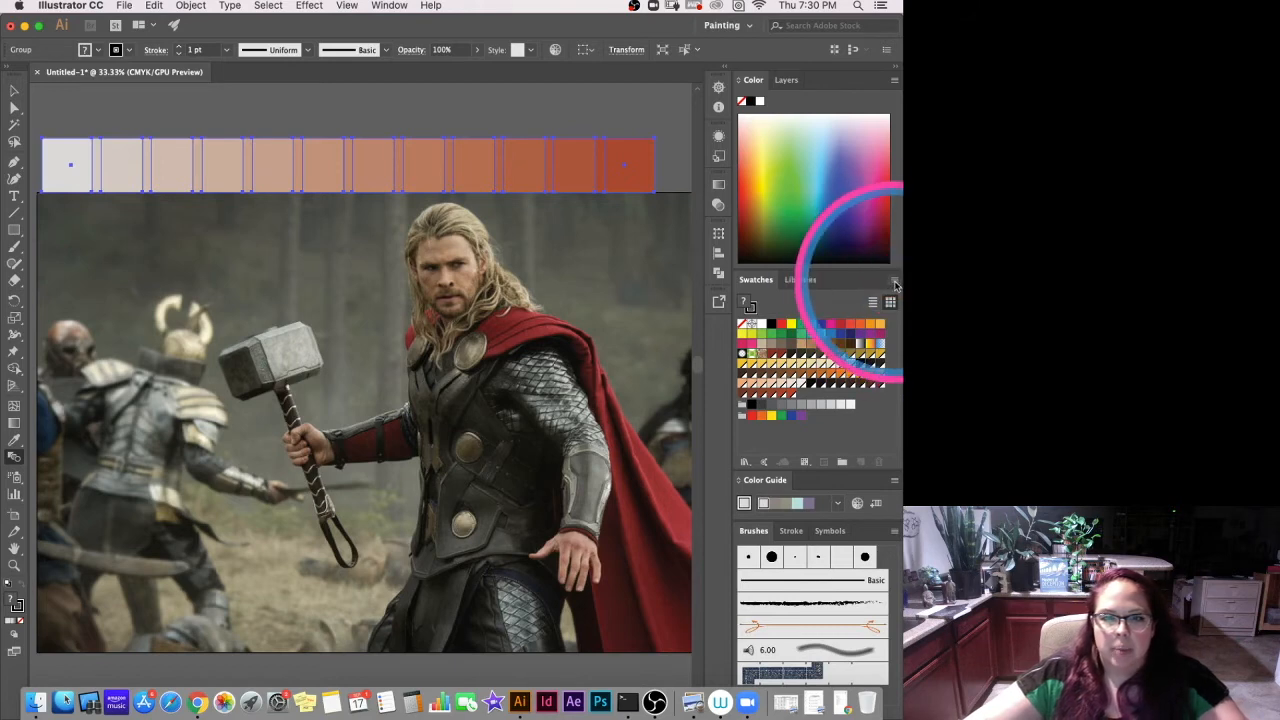
Add the colours of the expanded light grey to red-orange rectangles to the swatches and delete the row.
{"action": "left_click", "coordinate": [894, 283]}
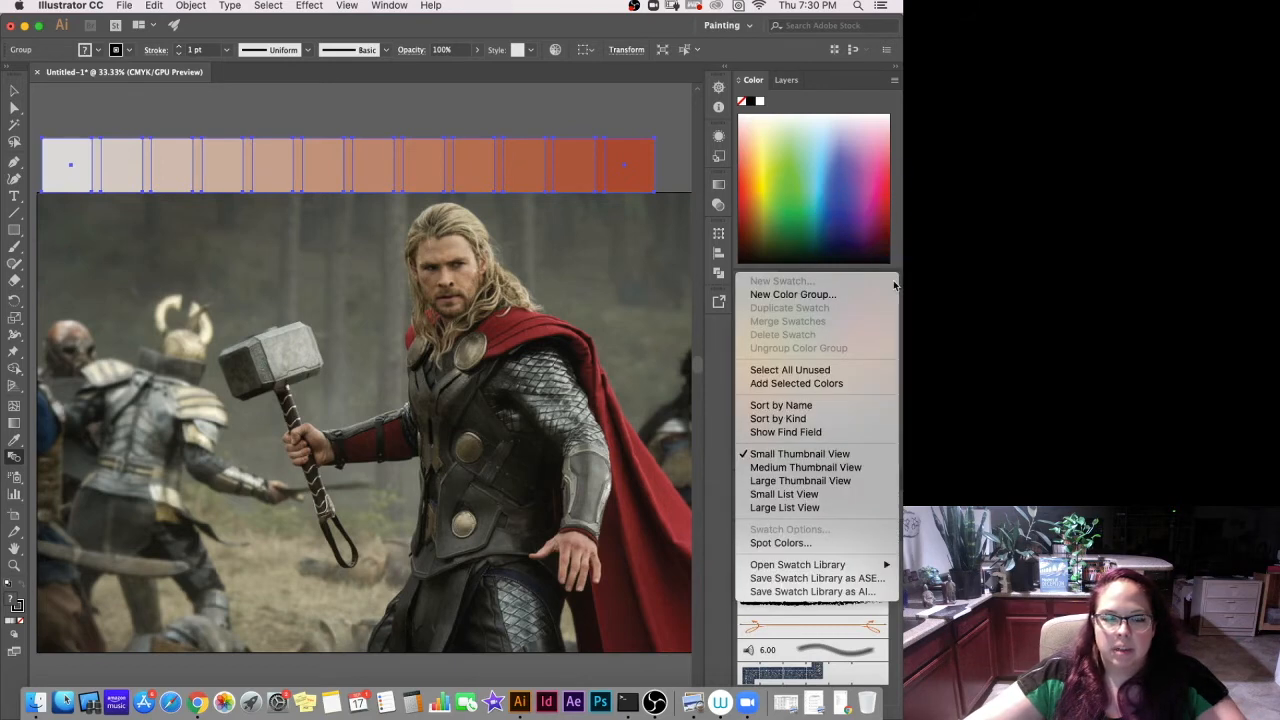
{"action": "left_click", "coordinate": [816, 386]}
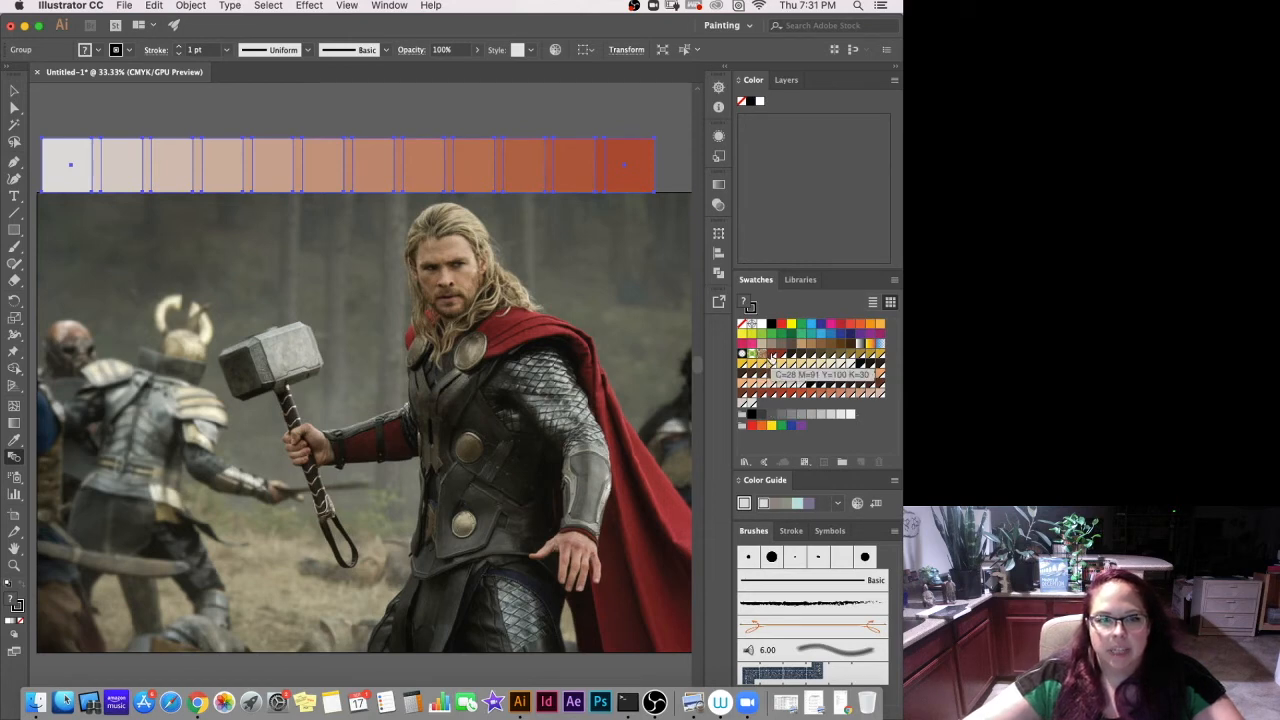
{"action": "key", "text": "v"}
{"action": "key", "text": "Delete"}
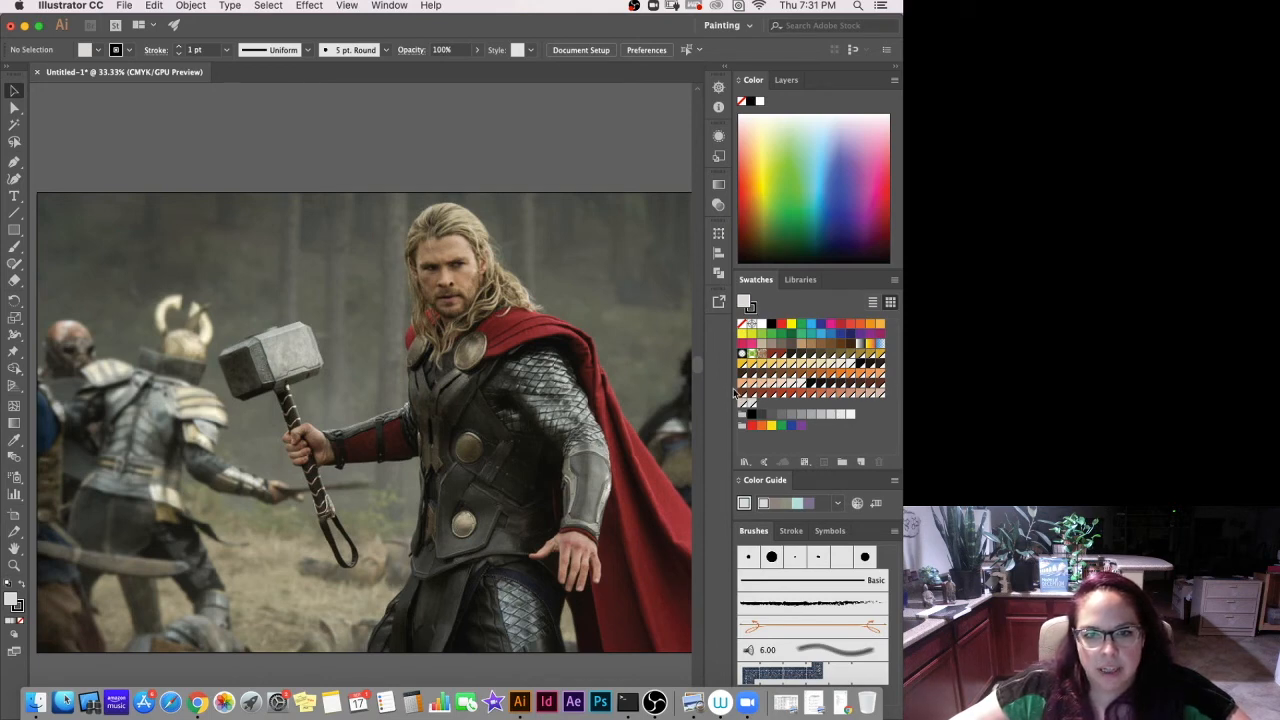
Widen the panel column that holds the colour swatches.
{"action": "left_click_drag", "start_coordinate": [729, 389], "coordinate": [765, 398]}
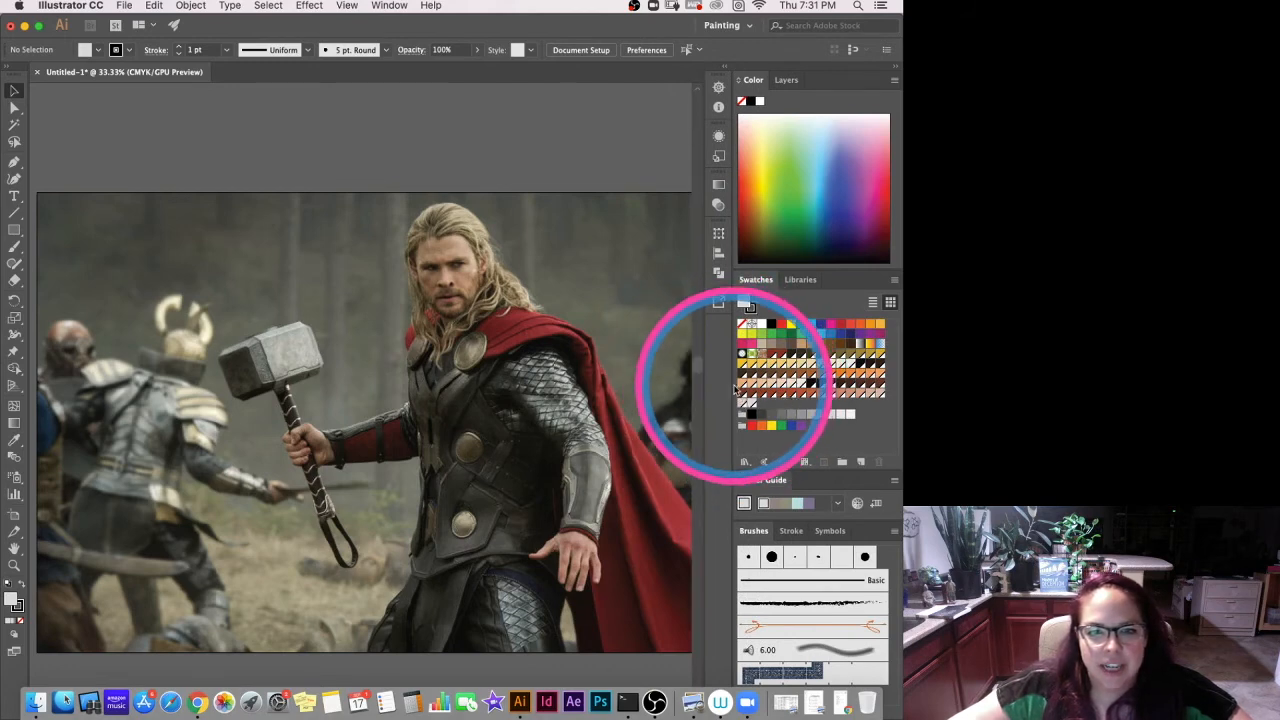
{"action": "left_click_drag", "start_coordinate": [731, 383], "coordinate": [634, 380]}
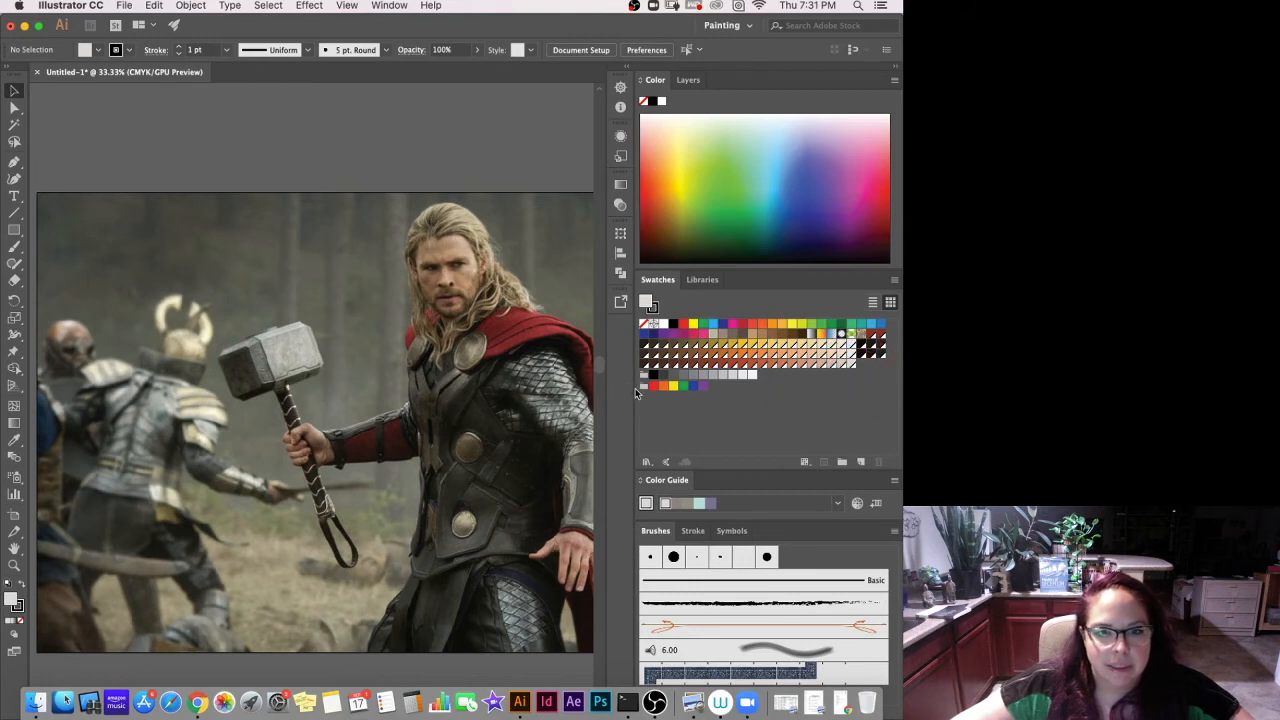
Create a new colour group named Battle in the swatches.
{"action": "left_click", "coordinate": [843, 464]}
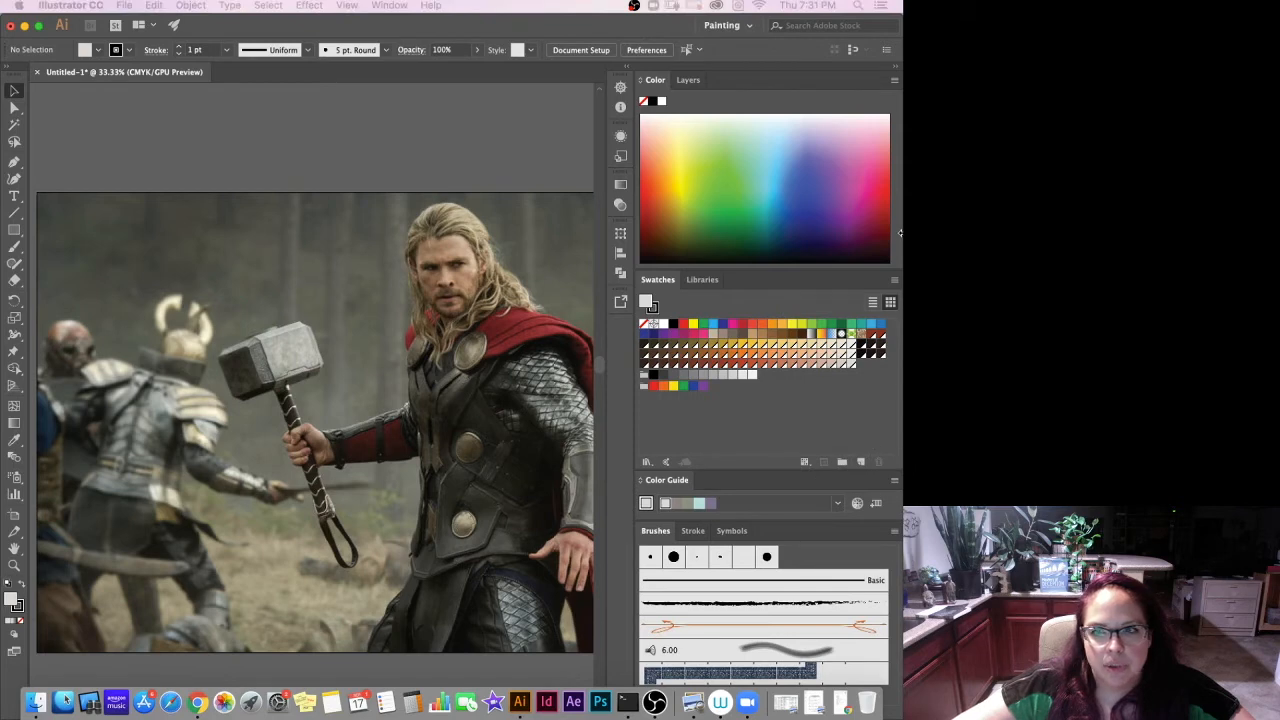
{"action": "left_click_drag", "start_coordinate": [484, 474], "coordinate": [529, 313]}
{"action": "type", "text": "B"}
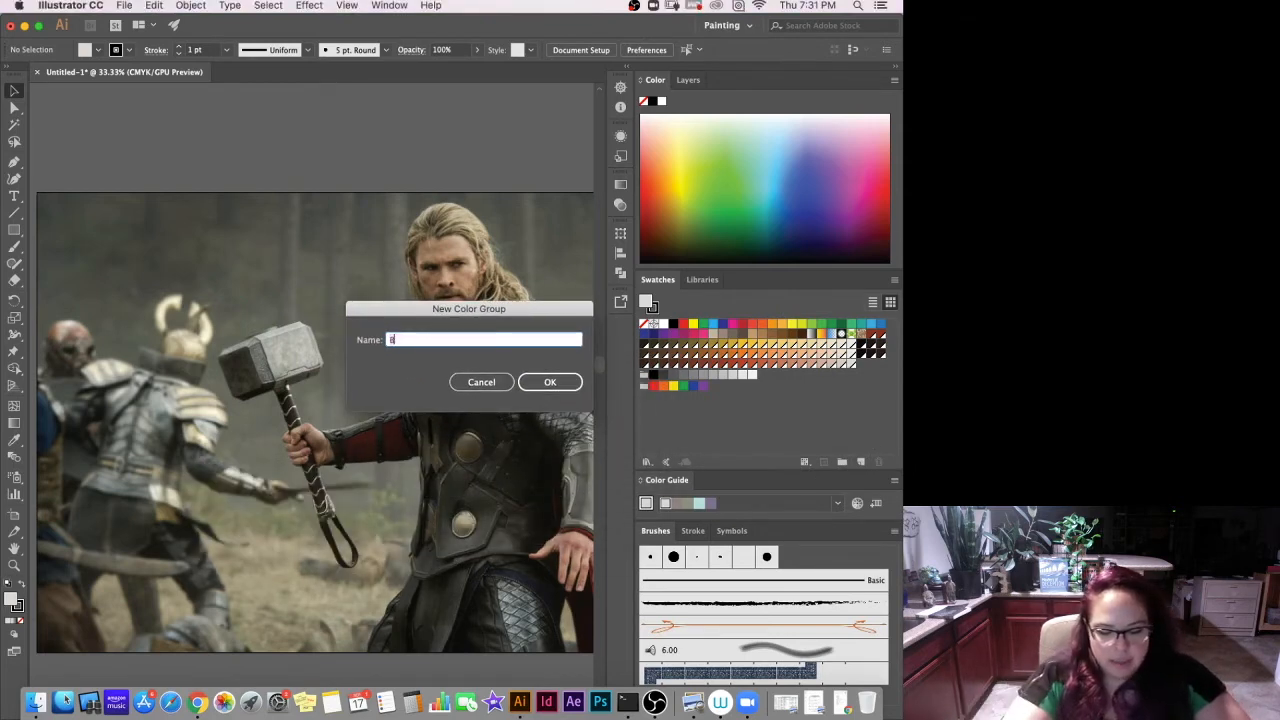
{"action": "type", "text": "attle"}
{"action": "left_click", "coordinate": [557, 382]}
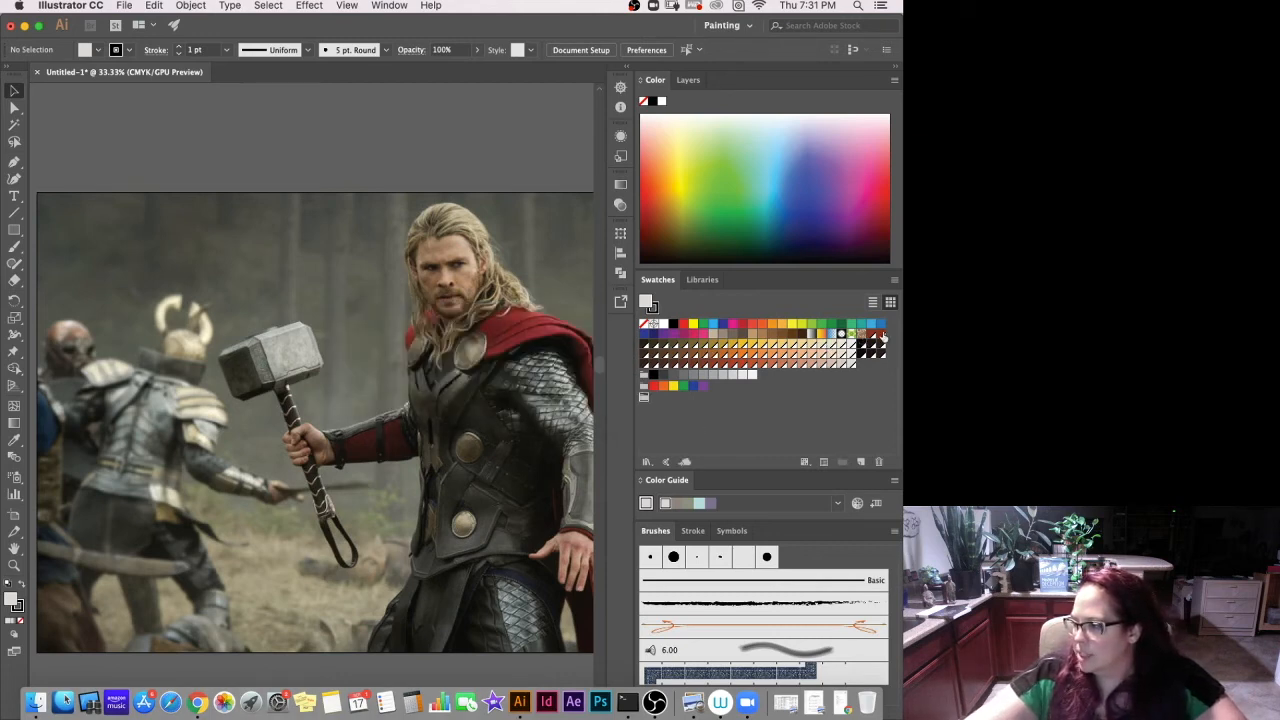
Delete the empty colour group from the swatches.
{"action": "left_click", "coordinate": [869, 339]}
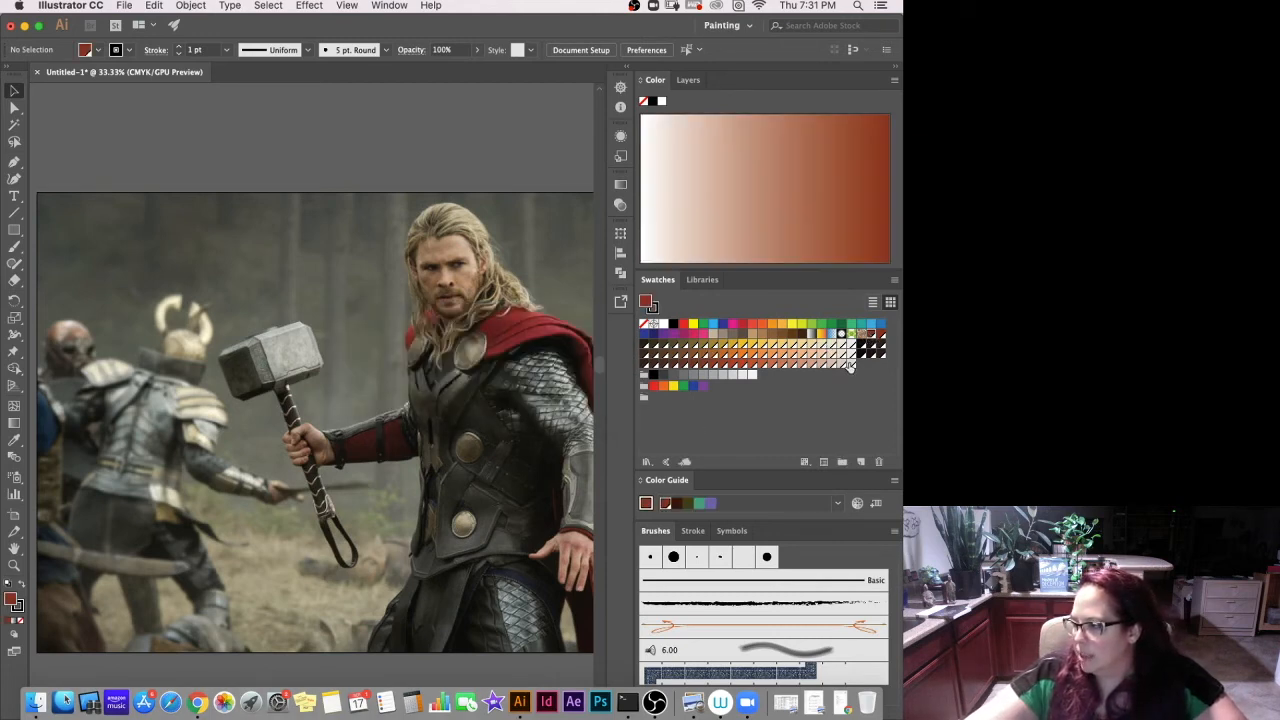
{"action": "left_click", "coordinate": [645, 399]}
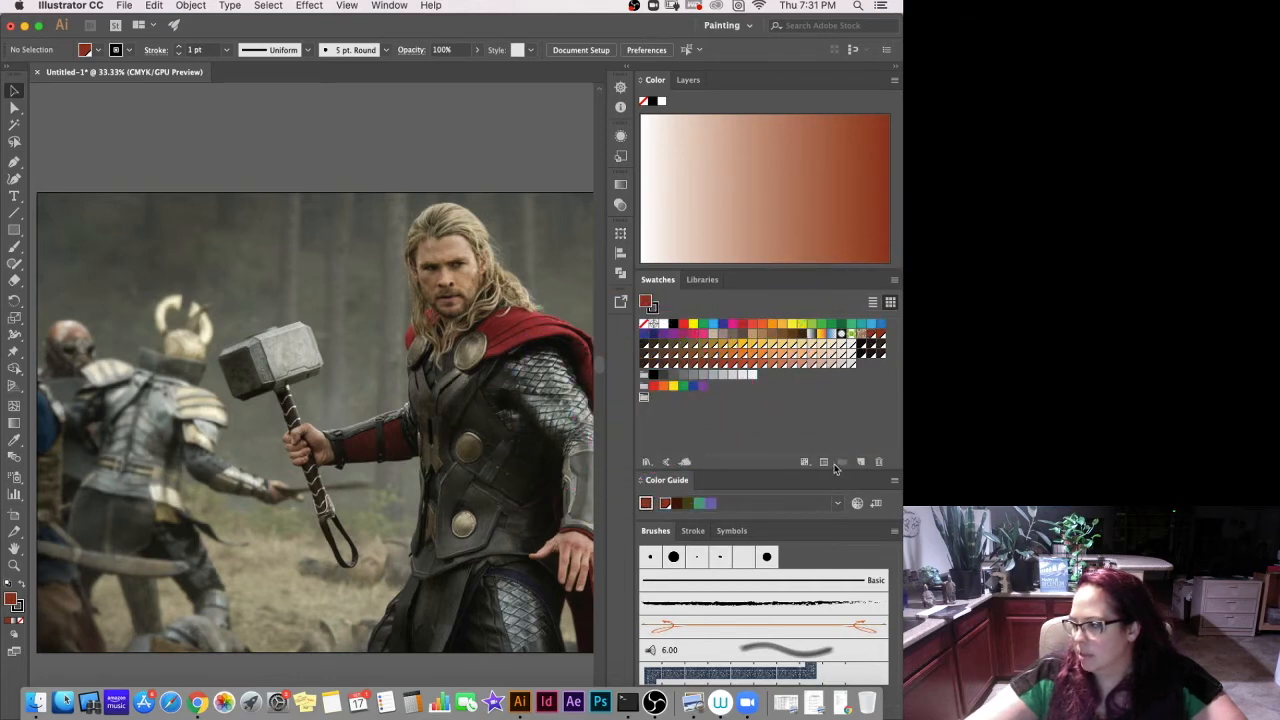
{"action": "left_click", "coordinate": [879, 462]}
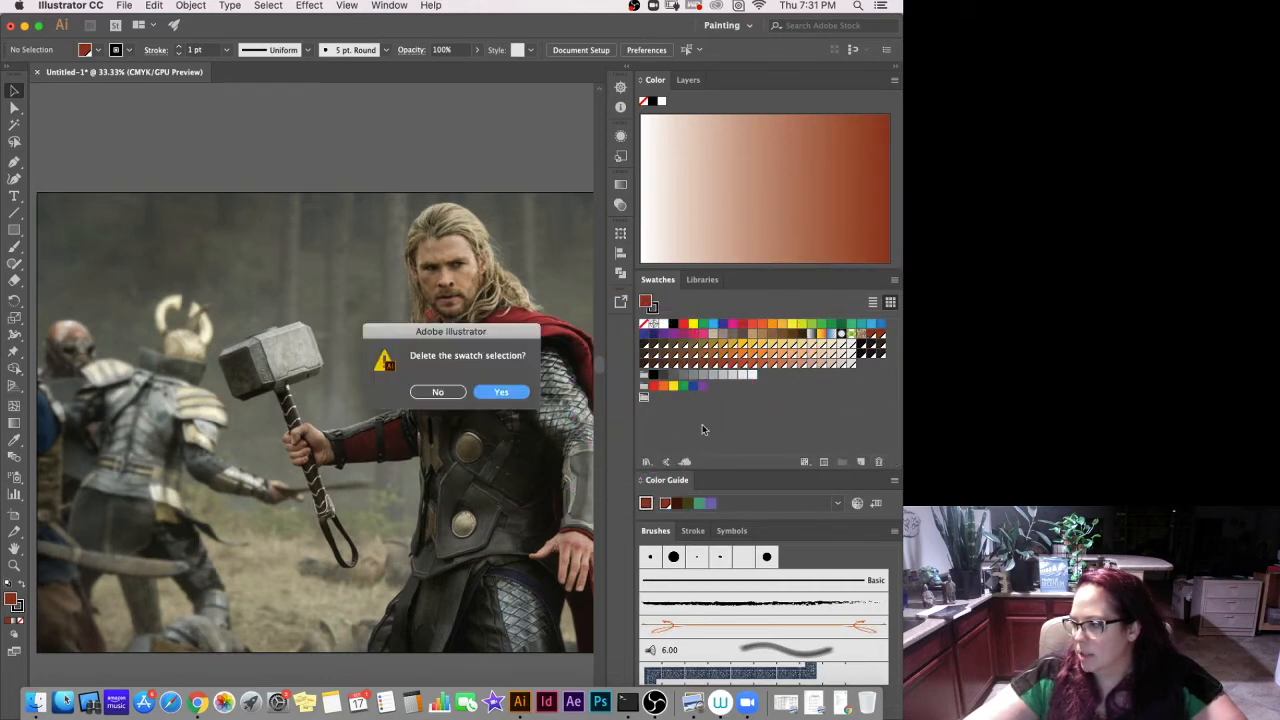
{"action": "left_click", "coordinate": [499, 393]}
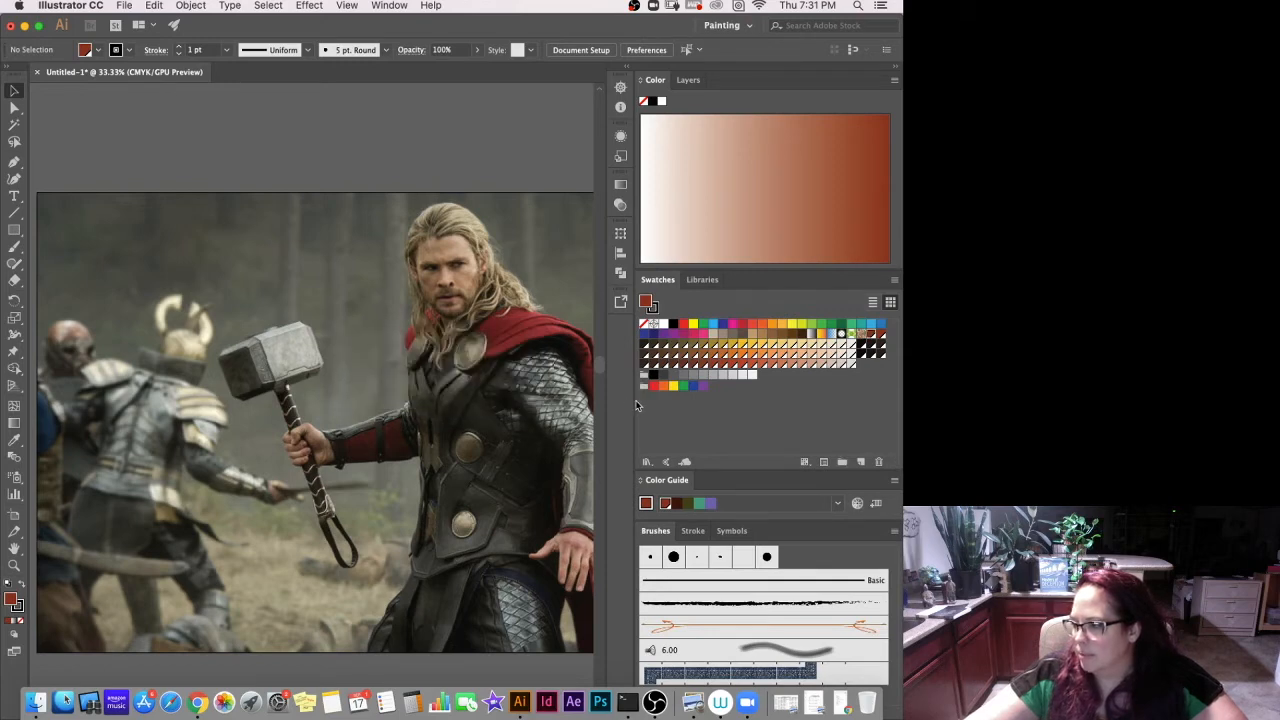
Draw a rectangle about 1.5 × 2.5 in in dark red C=28 M=91 Y=100 K=30 above the photo's left end and copy it level near the right end.
{"action": "mouse_move", "coordinate": [635, 404]}
{"action": "left_mouse_down"}
{"action": "mouse_move", "coordinate": [720, 407]}
{"action": "mouse_move", "coordinate": [556, 392]}
{"action": "mouse_move", "coordinate": [649, 401]}
{"action": "left_mouse_up"}
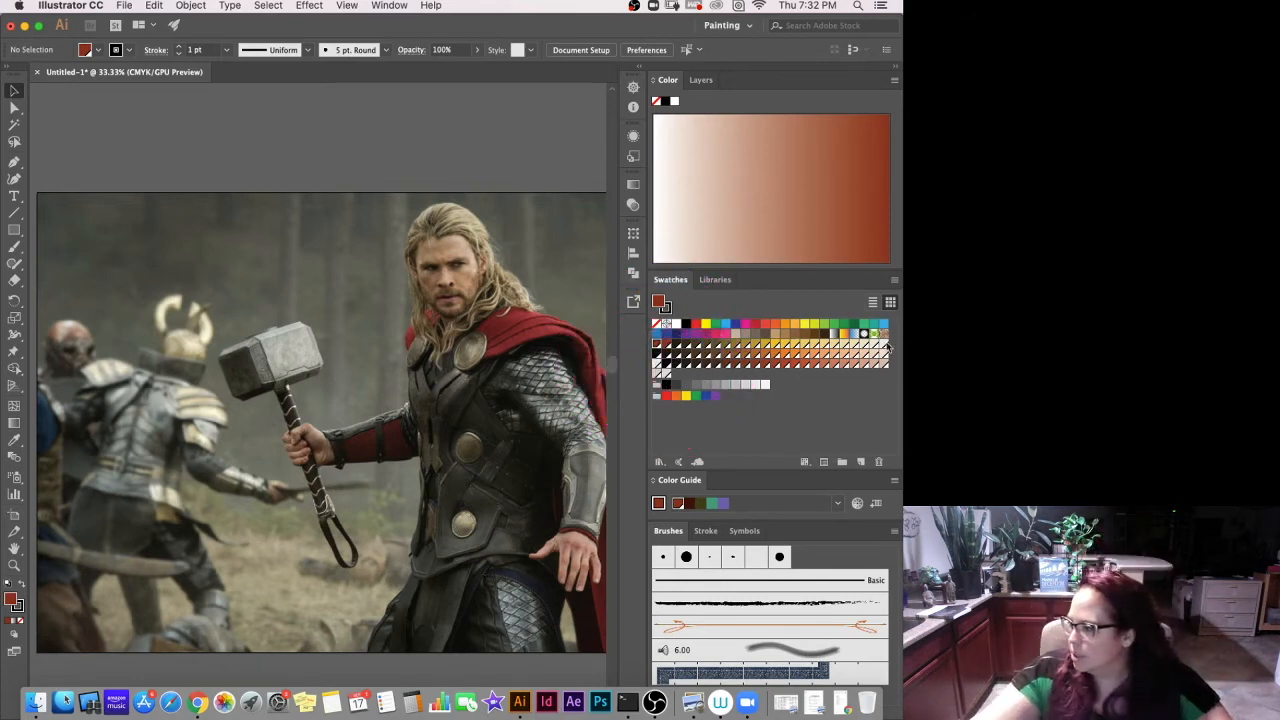
{"action": "left_click", "coordinate": [657, 345]}
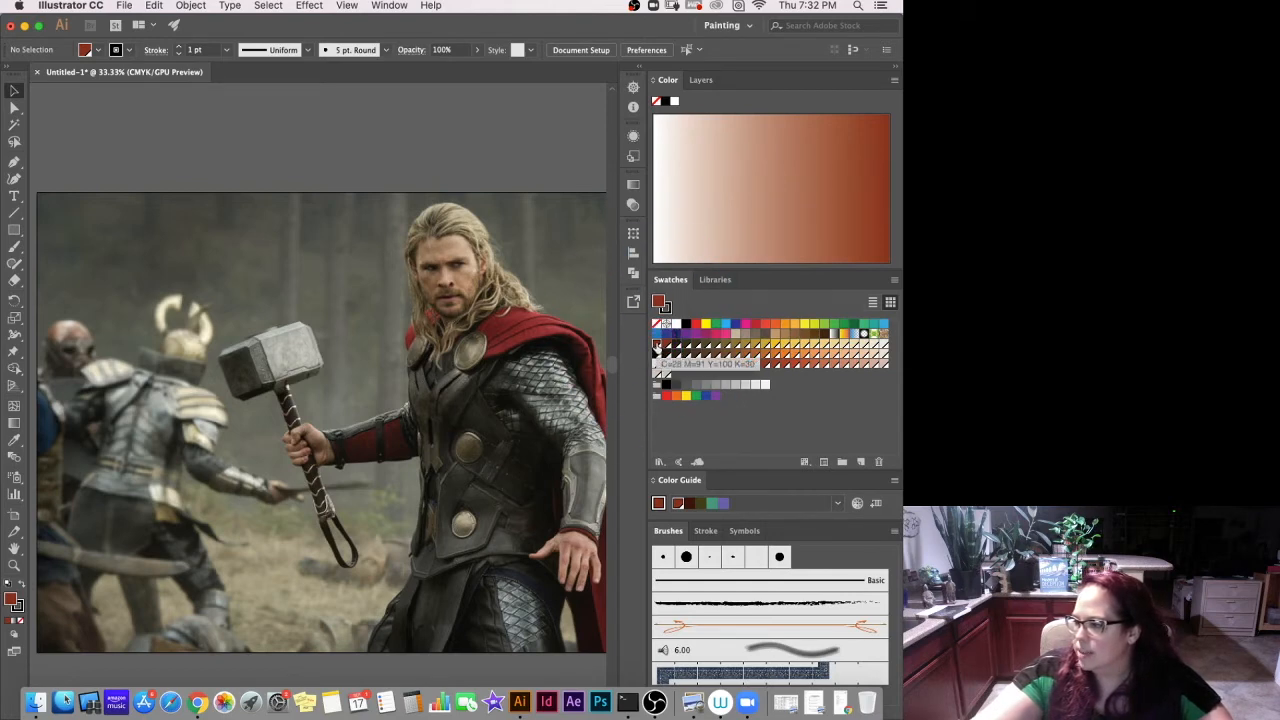
{"action": "key", "text": "m"}
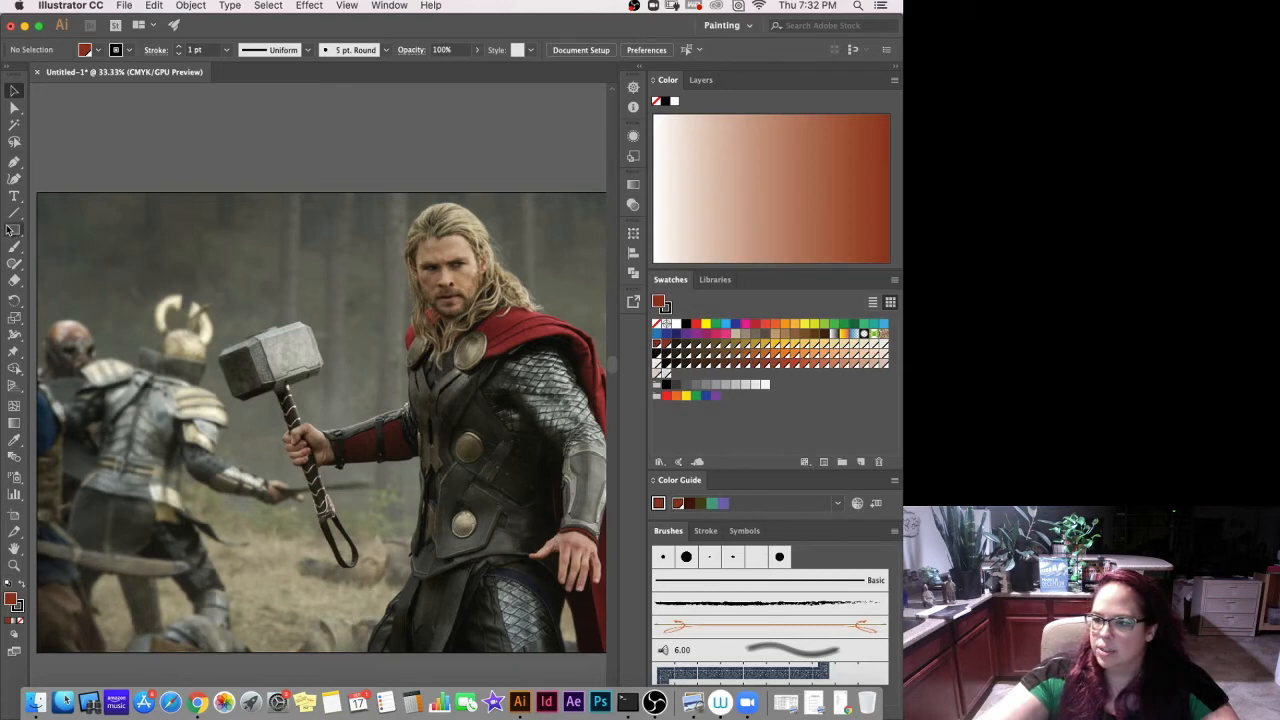
{"action": "left_click_drag", "start_coordinate": [50, 148], "coordinate": [77, 192]}
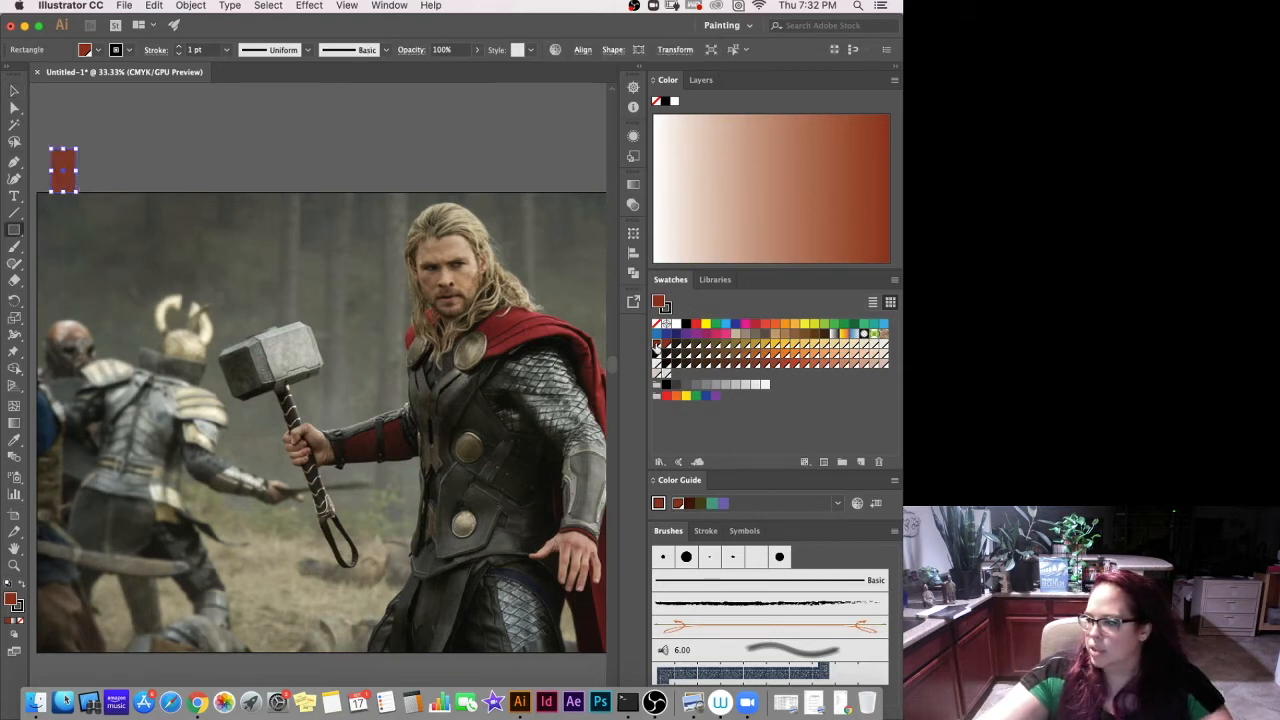
{"action": "left_click", "coordinate": [14, 90]}
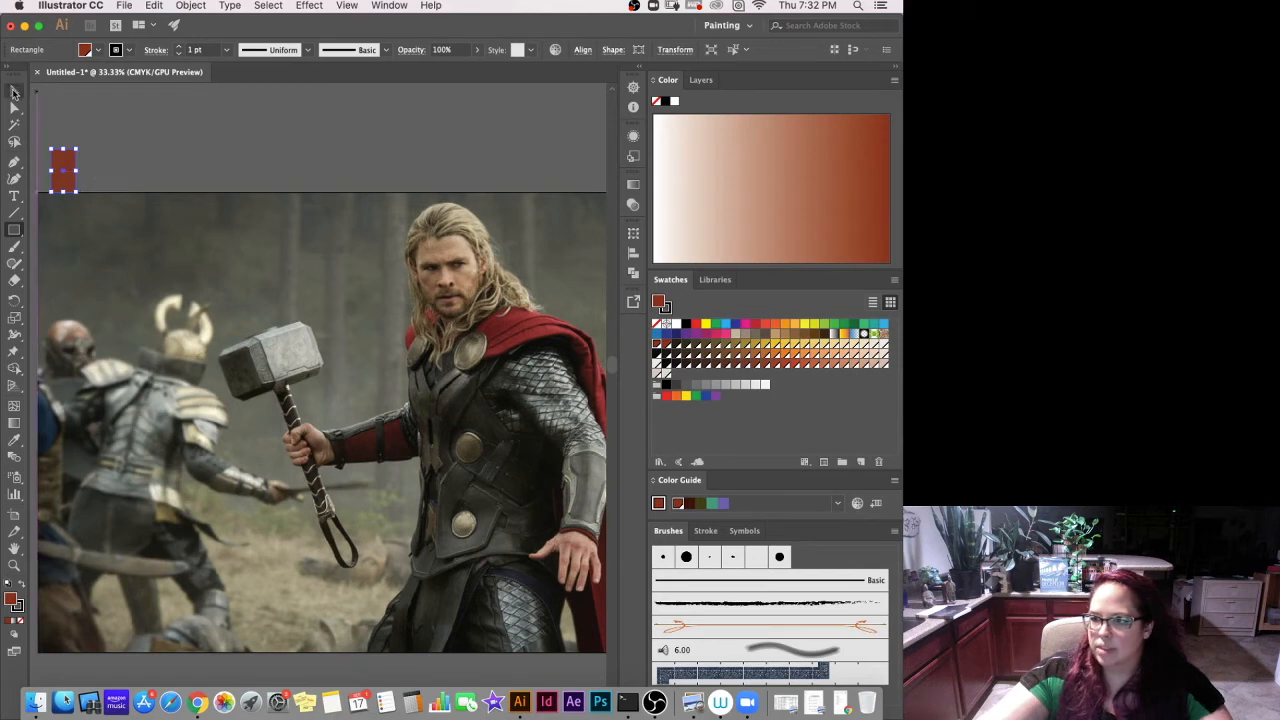
{"action": "left_click_drag", "start_coordinate": [67, 181], "coordinate": [572, 185]}
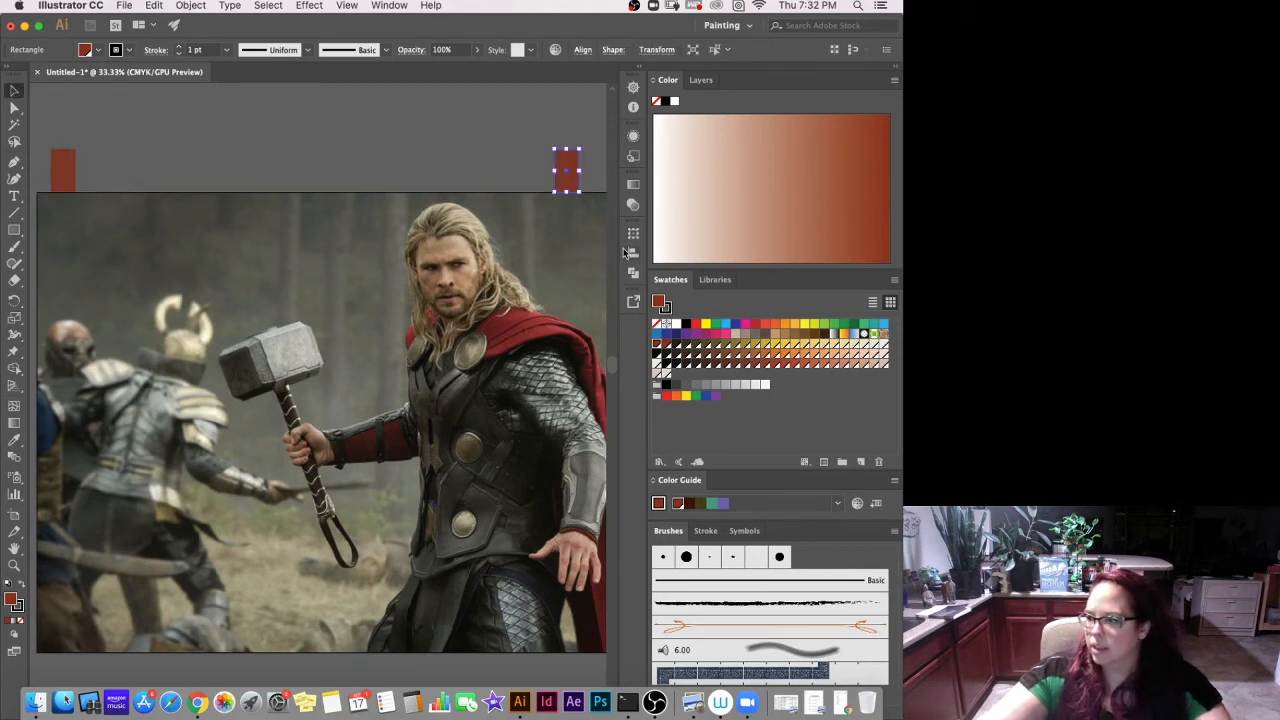
Fill the copied rectangle near the photo's right end with a near-black colour picked from the same red hue.
{"action": "double_click", "coordinate": [659, 302]}
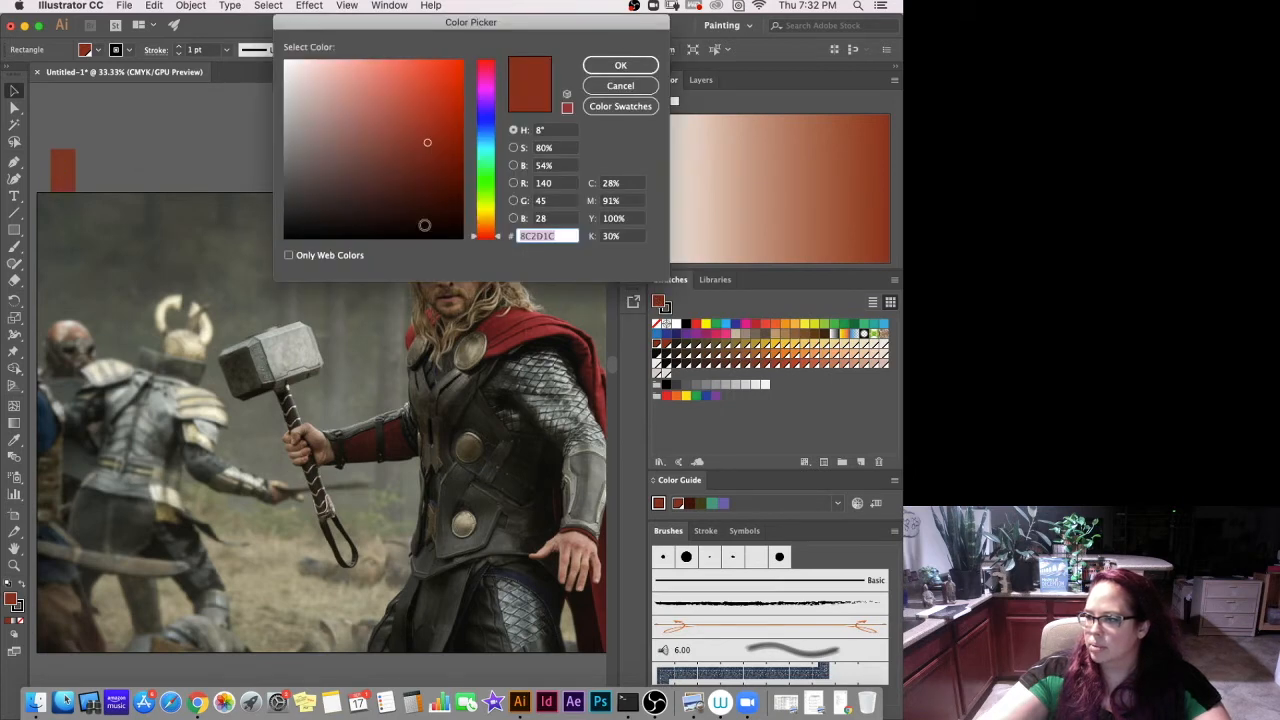
{"action": "left_click", "coordinate": [431, 234]}
{"action": "left_click", "coordinate": [630, 68]}
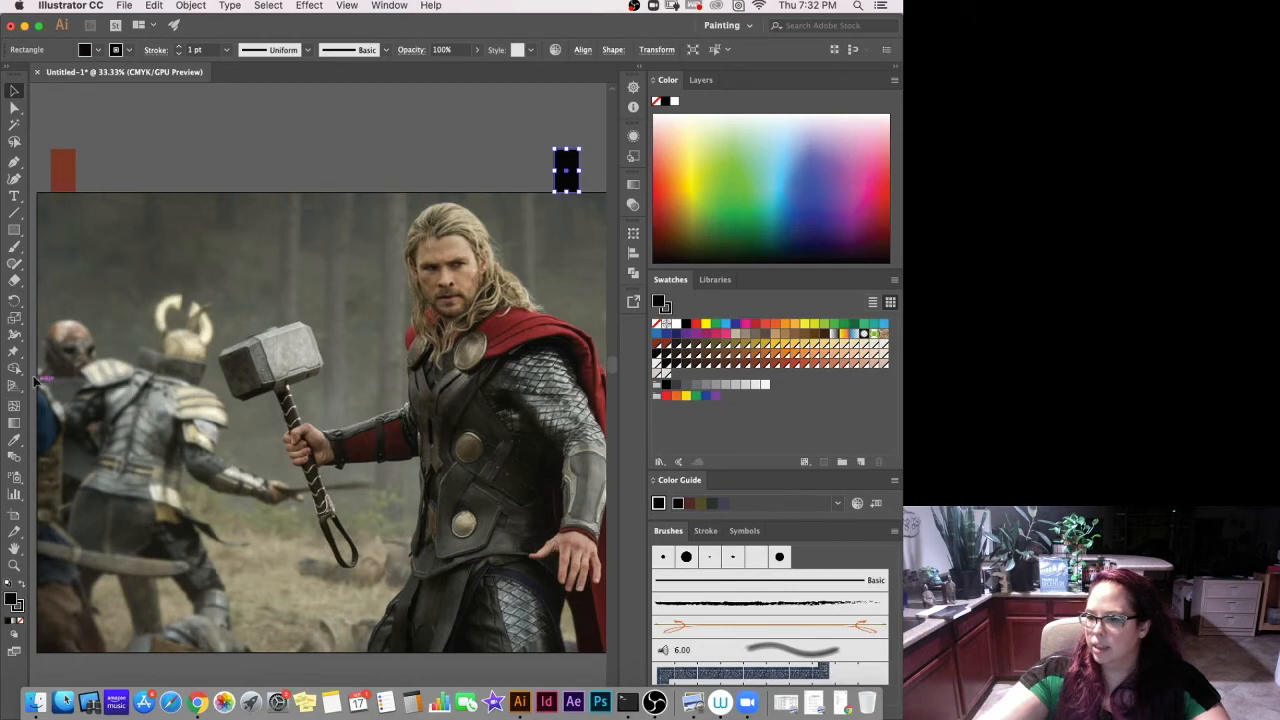
Blend the dark red rectangle into the near-black one using 12 specified steps, with the preview turned on.
{"action": "left_click", "coordinate": [15, 457]}
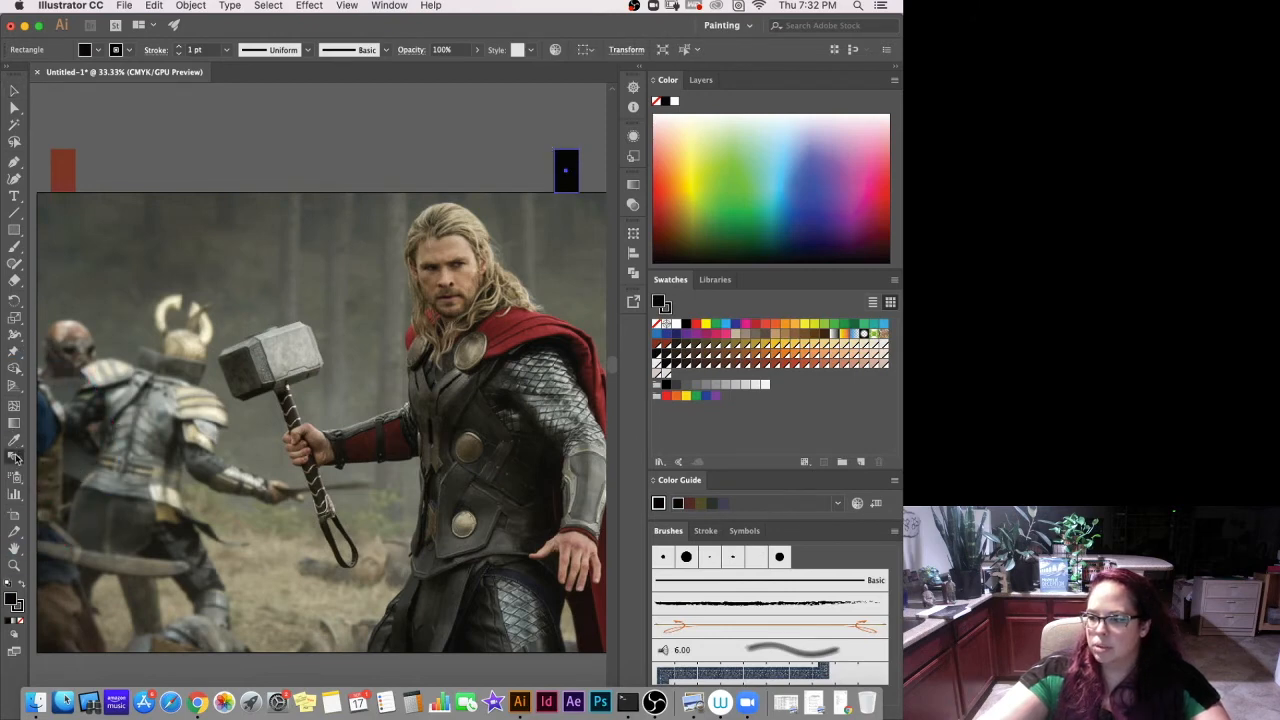
{"action": "left_click", "coordinate": [565, 175]}
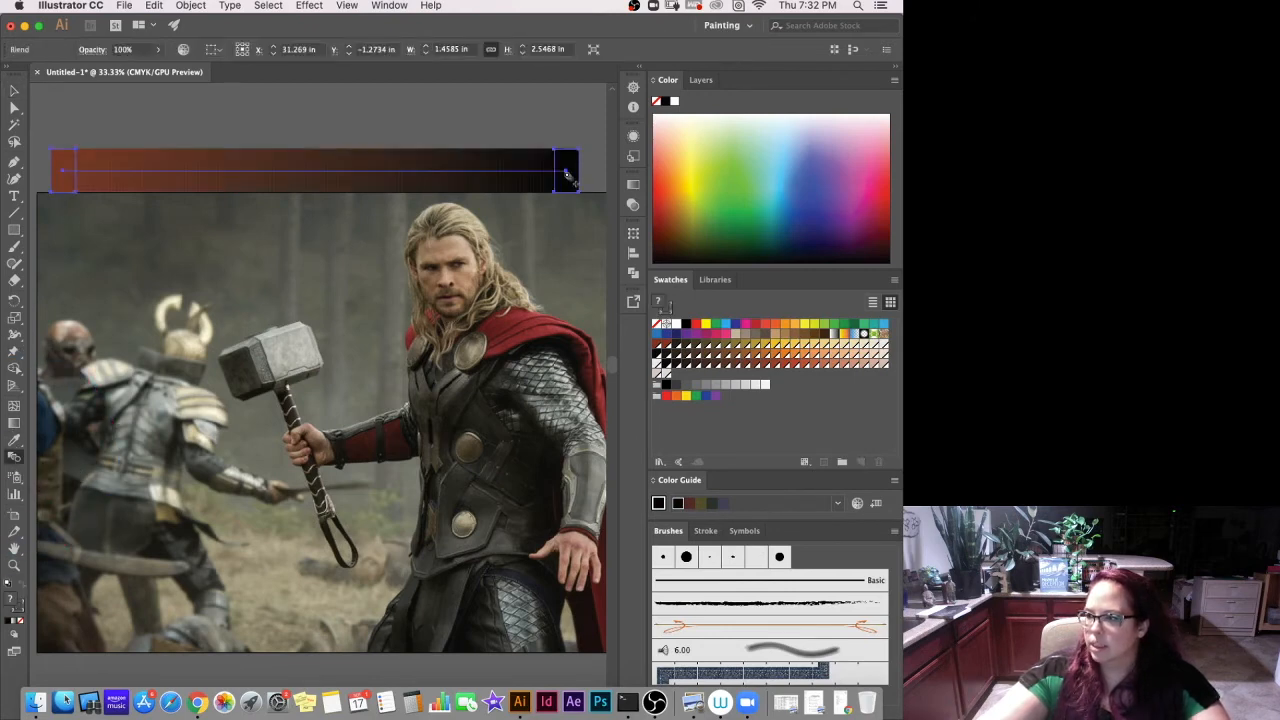
{"action": "left_click", "coordinate": [190, 5]}
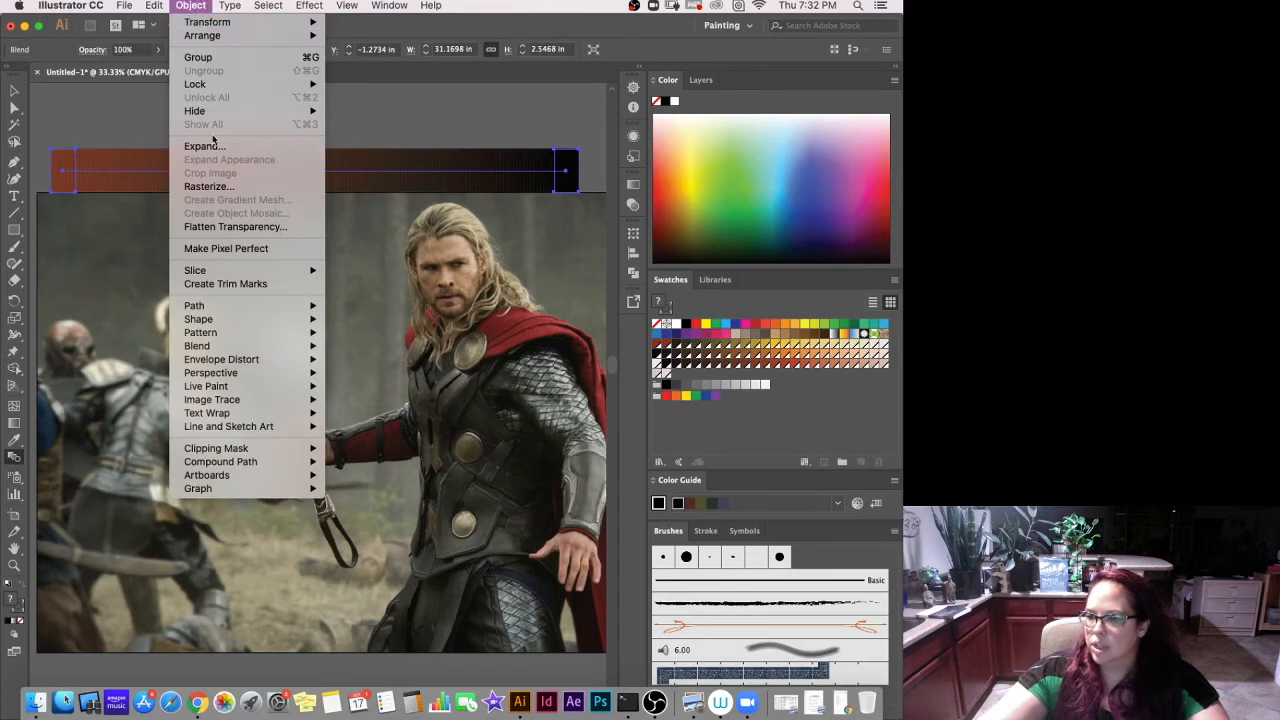
{"action": "mouse_move", "coordinate": [226, 345]}
{"action": "left_click", "coordinate": [362, 380]}
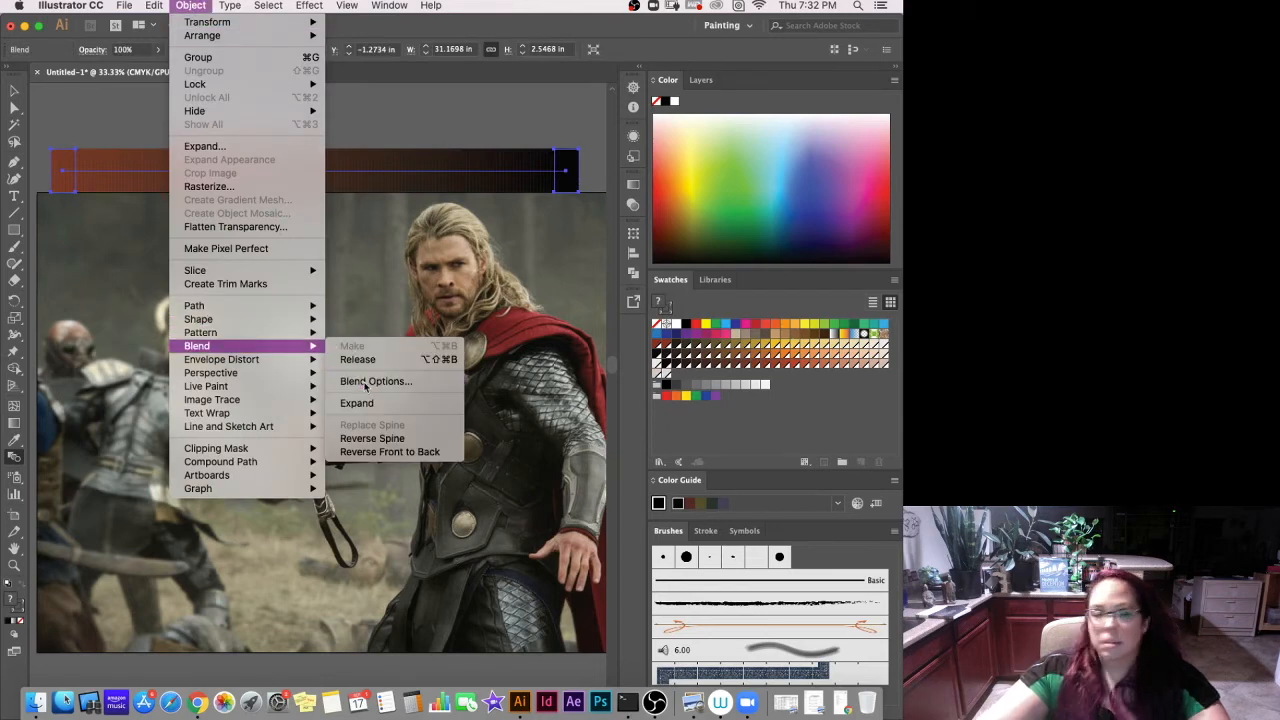
{"action": "left_click", "coordinate": [333, 245]}
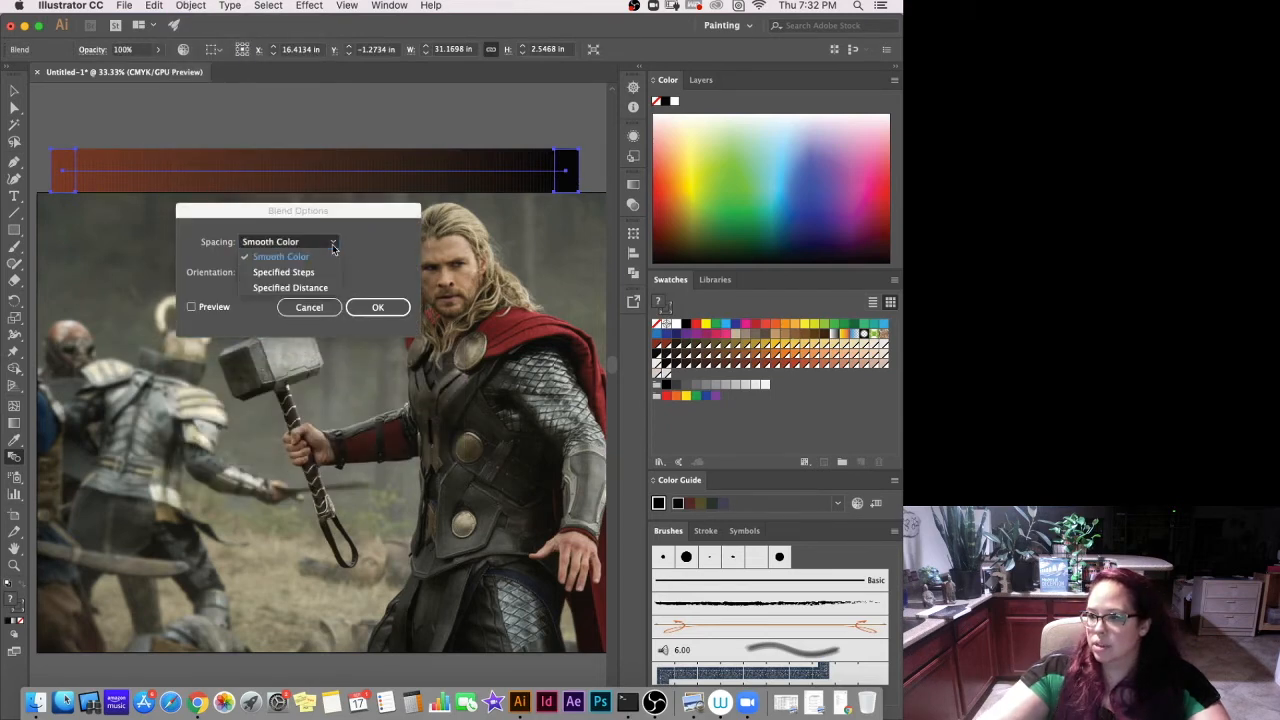
{"action": "left_click", "coordinate": [283, 272]}
{"action": "type", "text": "12"}
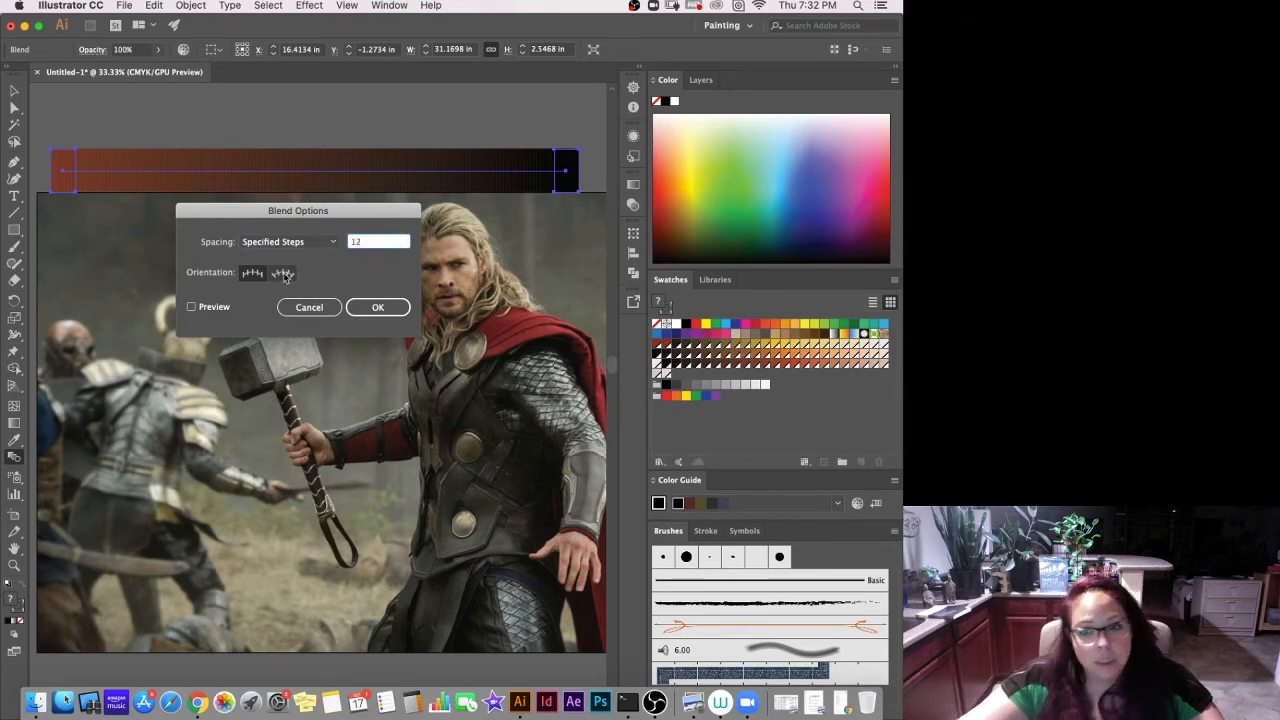
{"action": "left_click", "coordinate": [191, 307]}
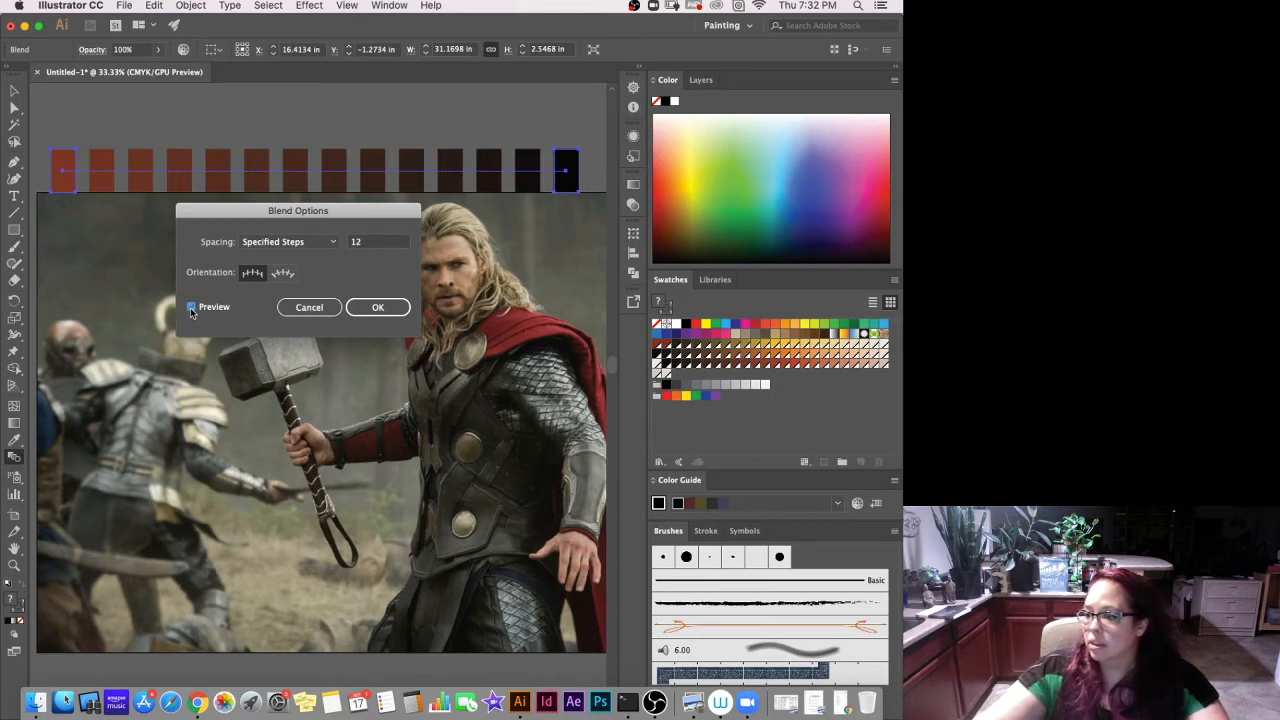
Set the dark red to near-black blend to 10 specified steps, refresh the preview and apply it.
{"action": "double_click", "coordinate": [366, 243]}
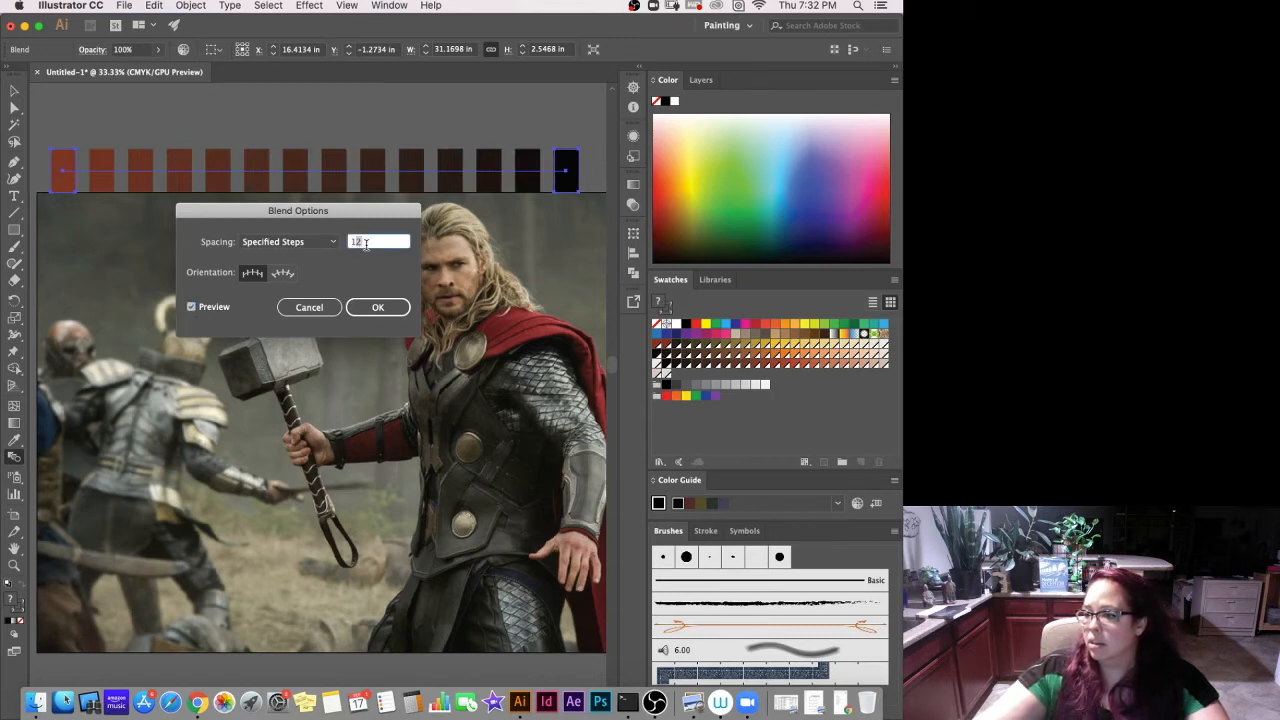
{"action": "type", "text": "10"}
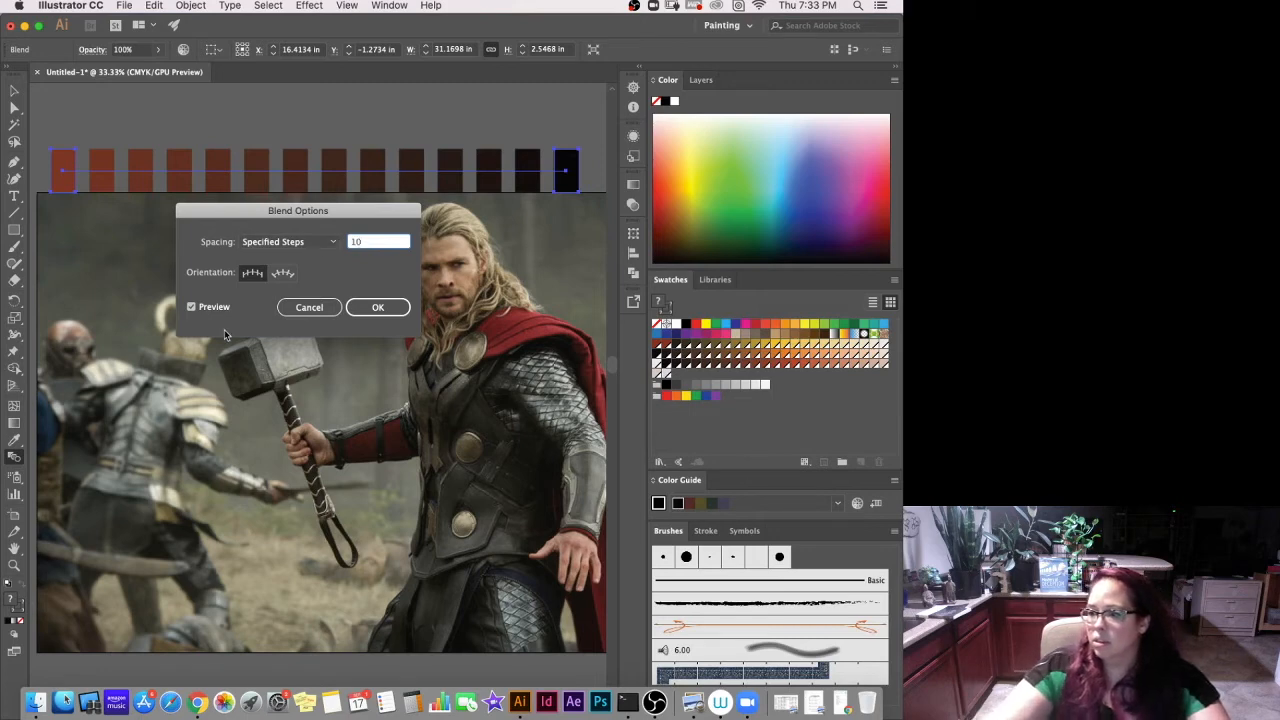
{"action": "left_click", "coordinate": [191, 307]}
{"action": "left_click", "coordinate": [192, 308]}
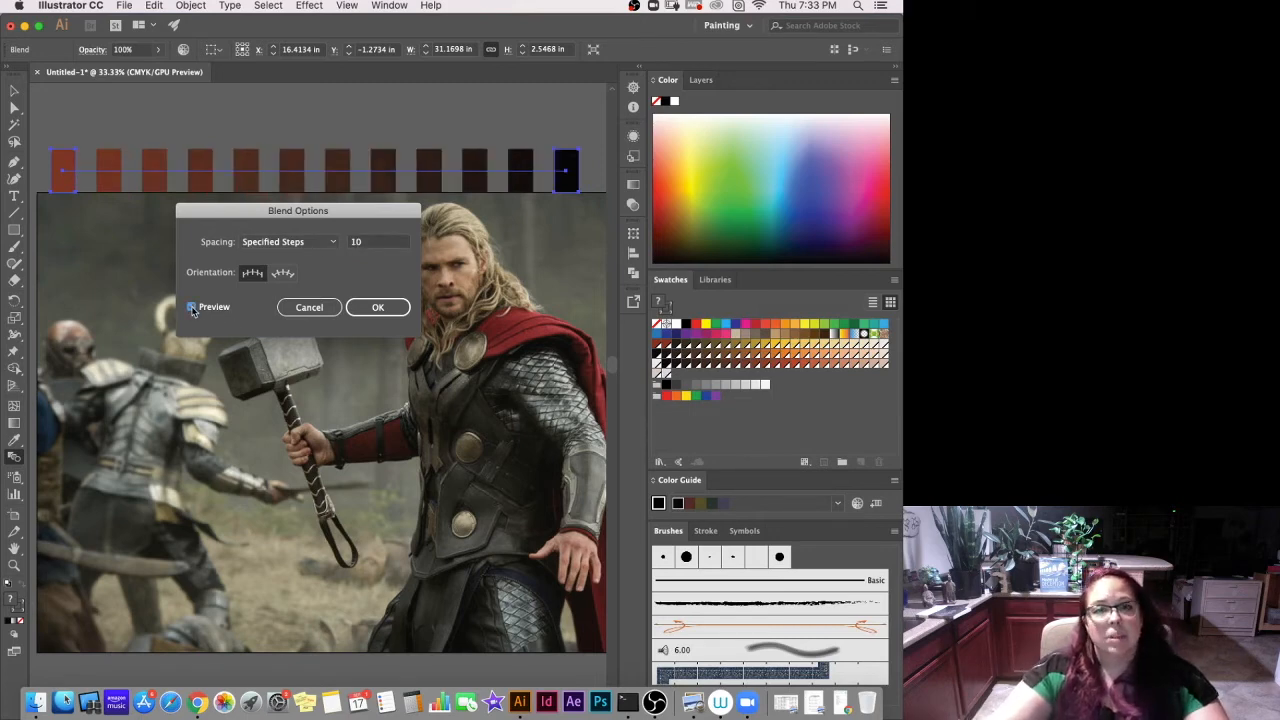
{"action": "left_click", "coordinate": [378, 310]}
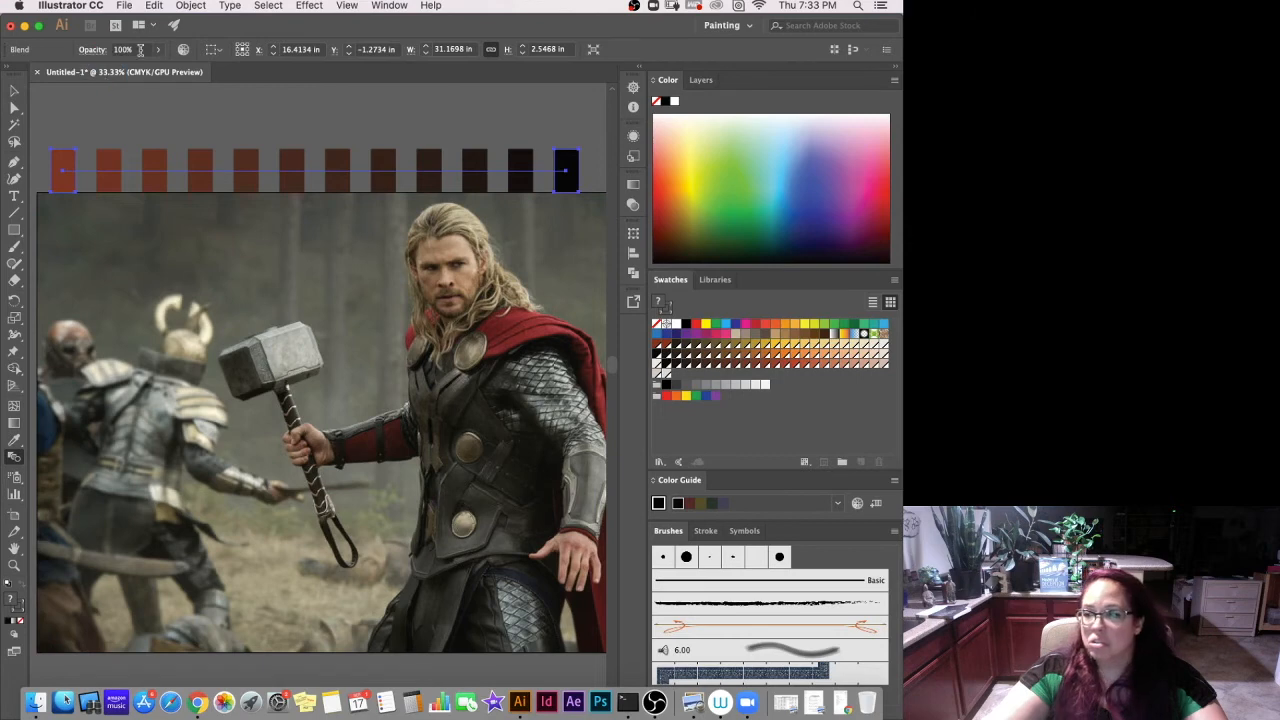
Expand the dark red to near-black blend with object, fill and stroke included, and add its colours to the swatches.
{"action": "left_click", "coordinate": [190, 6]}
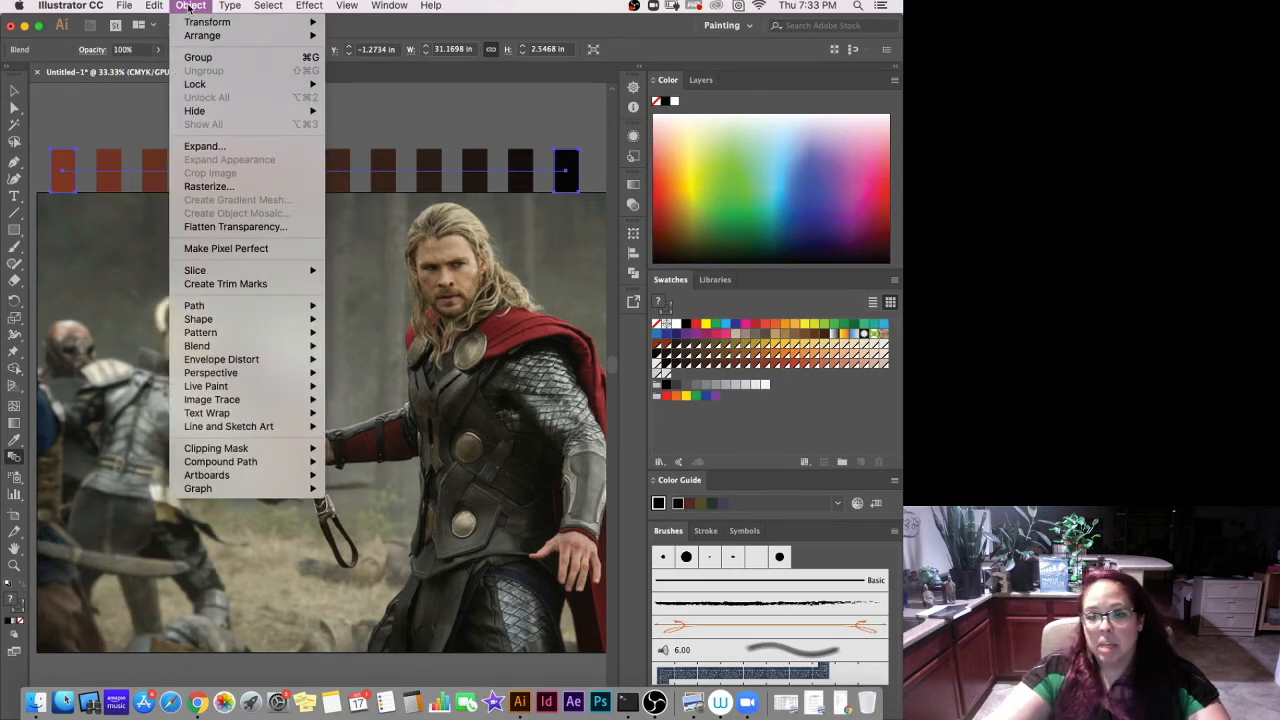
{"action": "left_click", "coordinate": [206, 147]}
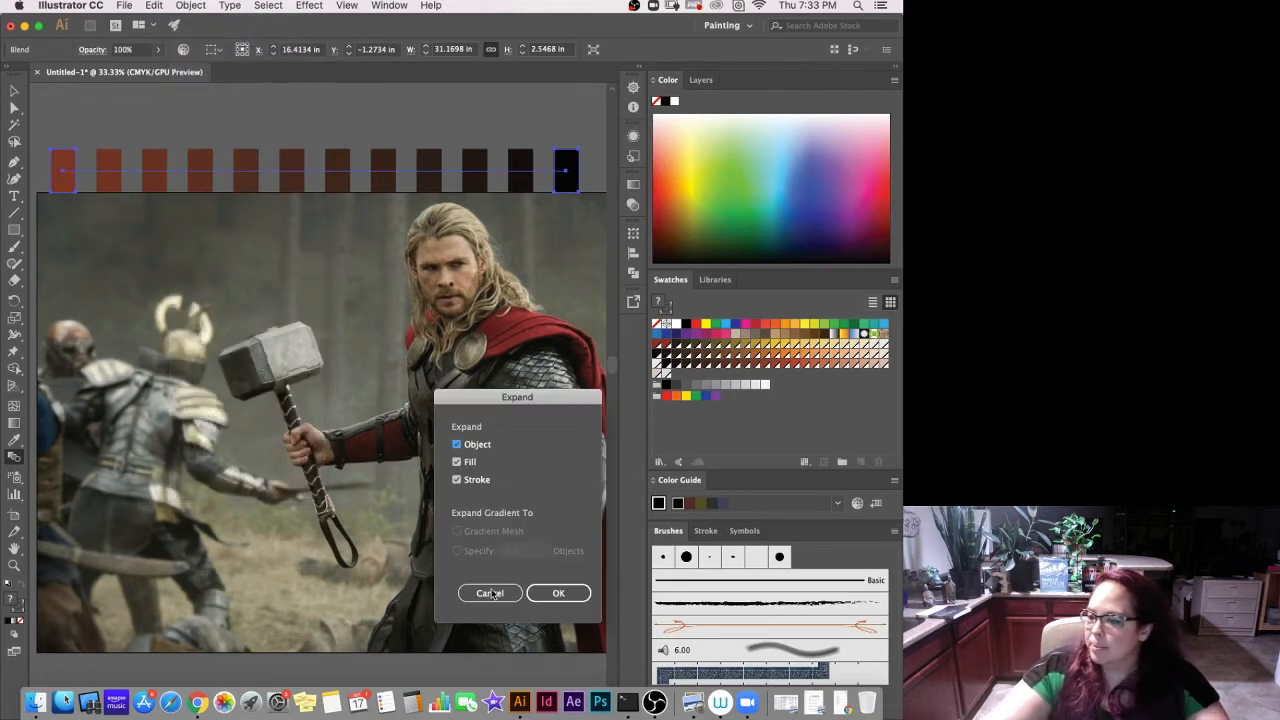
{"action": "left_click", "coordinate": [574, 593]}
{"action": "left_click", "coordinate": [894, 281]}
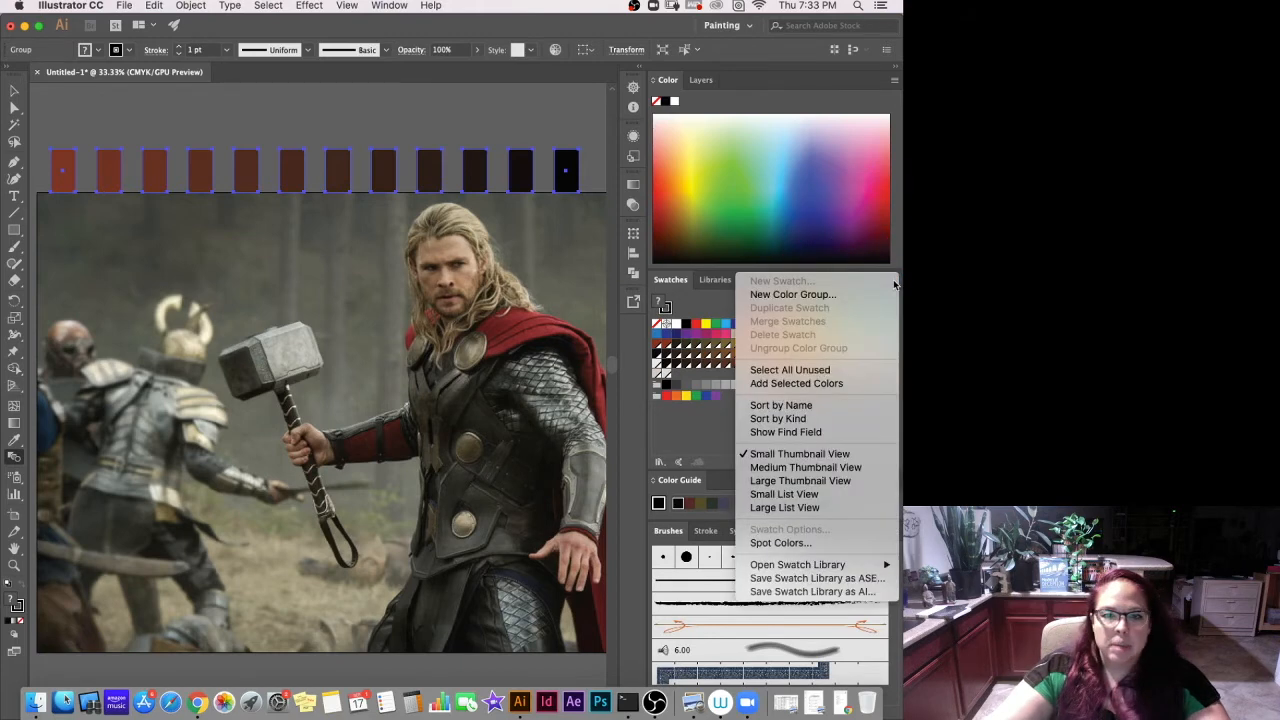
{"action": "left_click", "coordinate": [842, 383]}
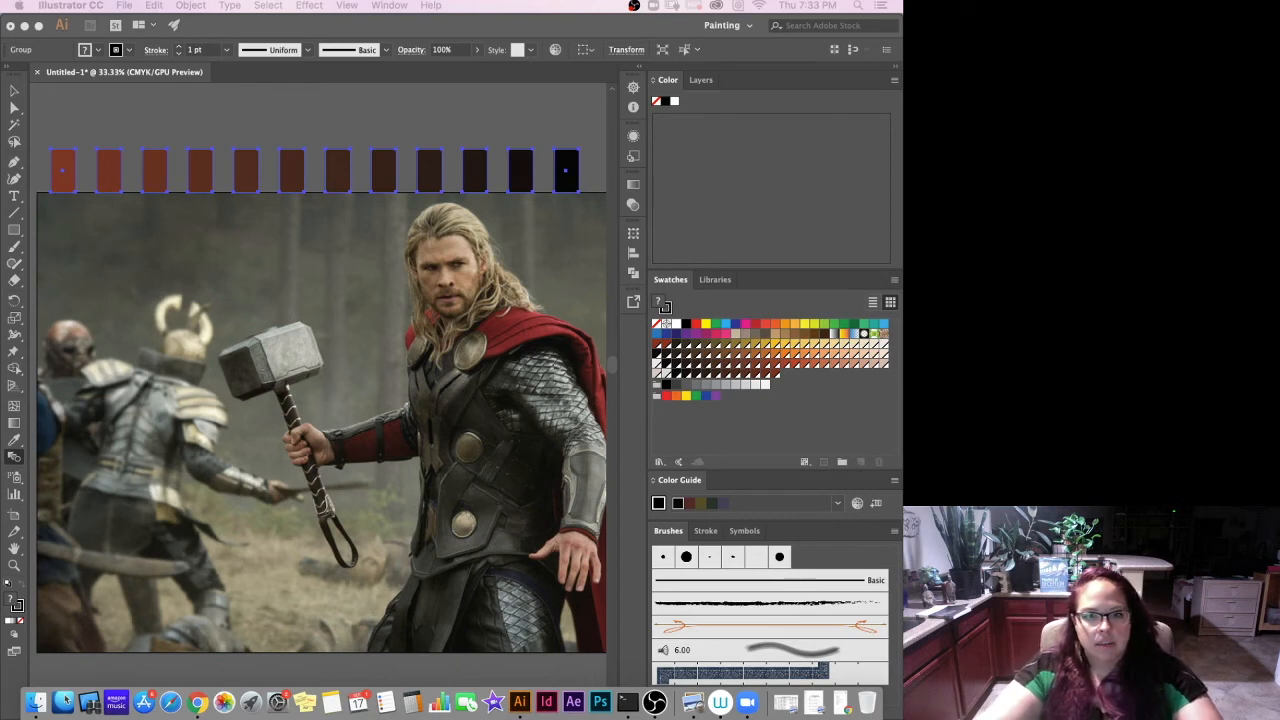
Delete the expanded row of dark red to near-black rectangles above the photo.
{"action": "left_click", "coordinate": [278, 115]}
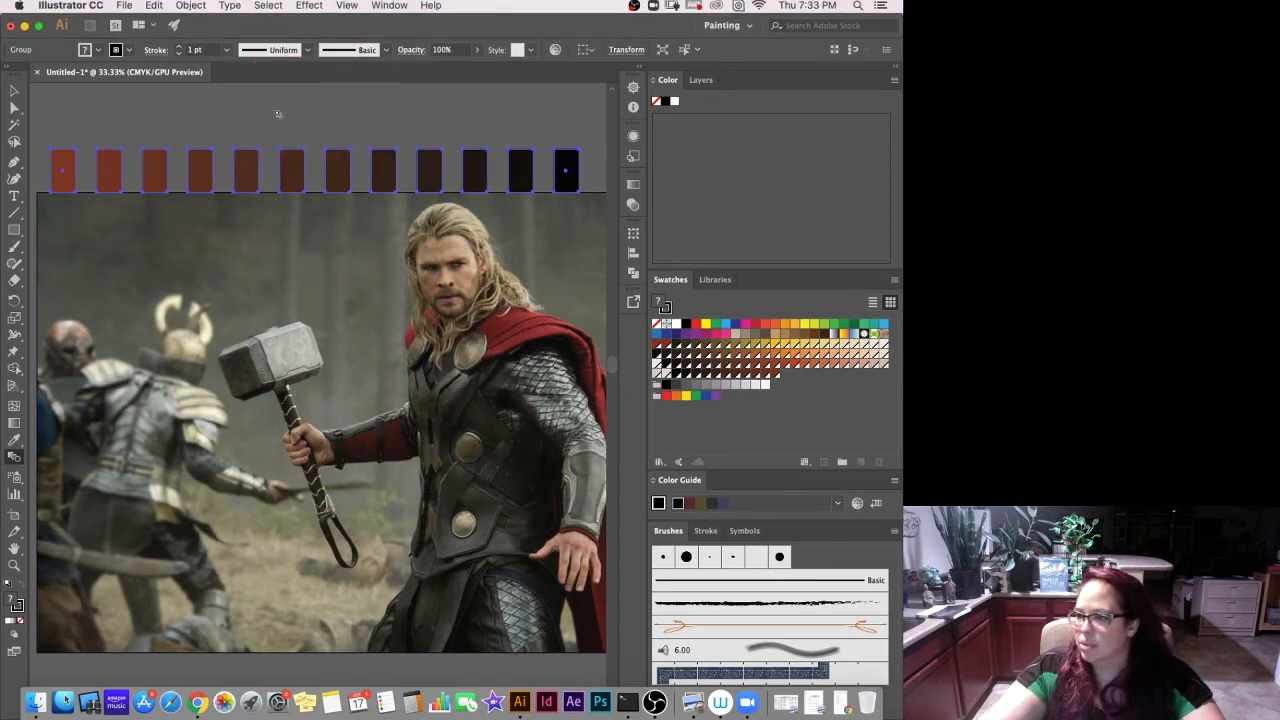
{"action": "left_click", "coordinate": [14, 90]}
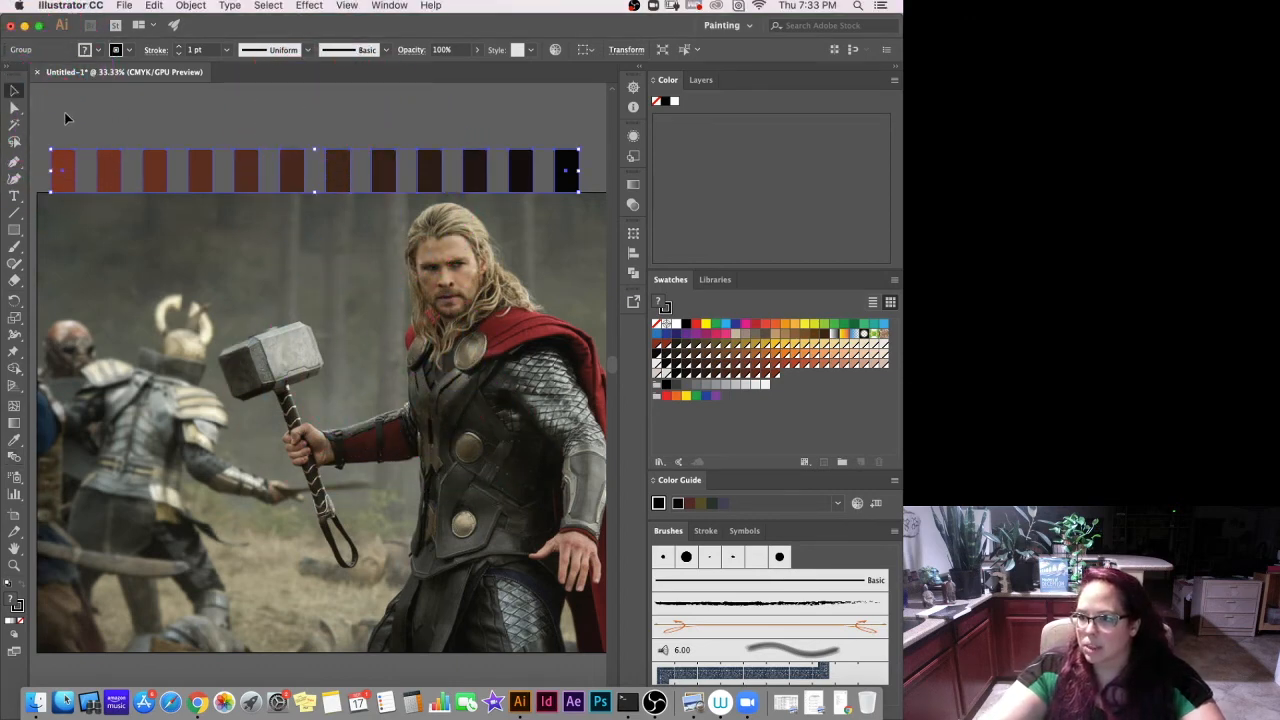
{"action": "key", "text": "Delete"}
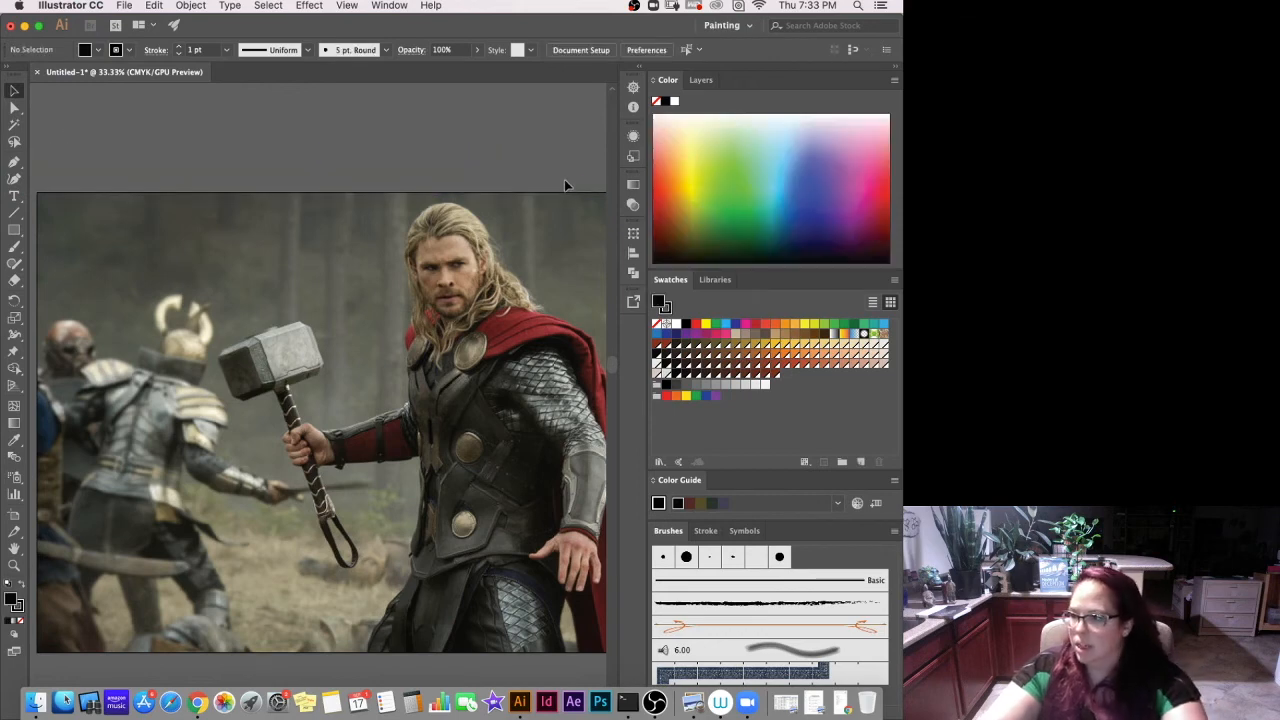
Draw a rectangle about 1.2 × 2.2 in above the photo's left end and fill it with the dark red swatch.
{"action": "left_click", "coordinate": [14, 229]}
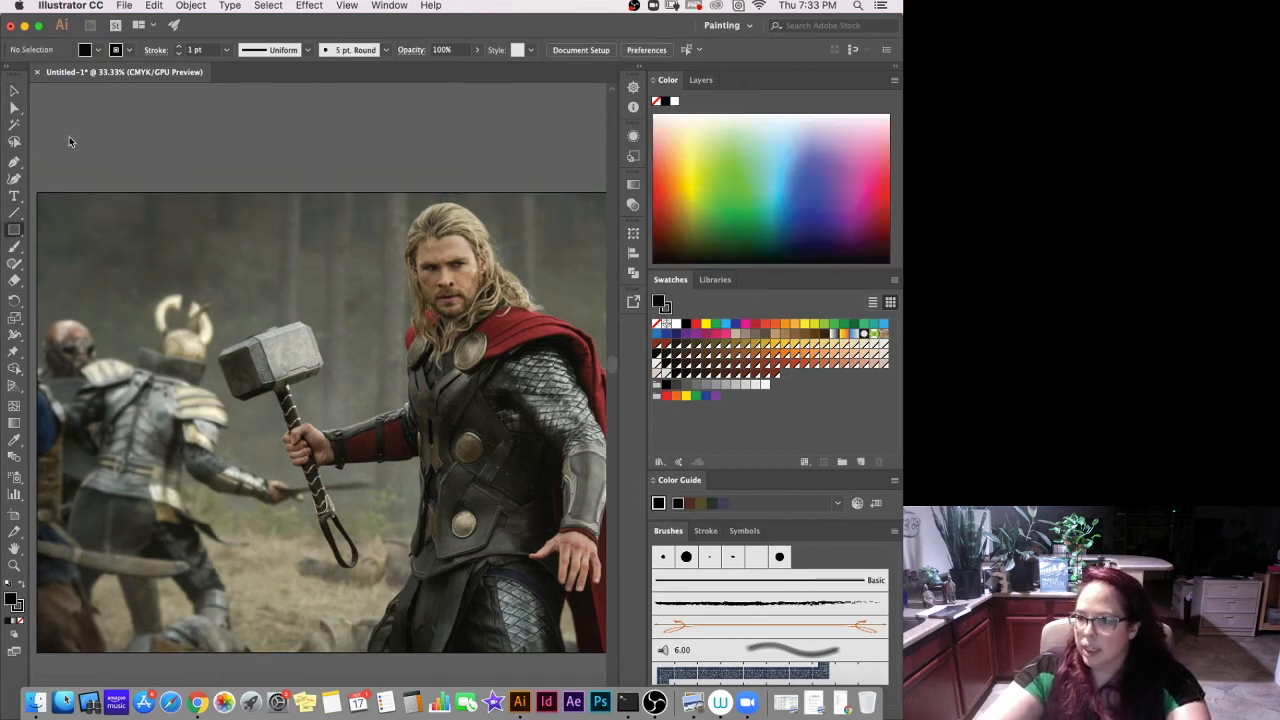
{"action": "left_click_drag", "start_coordinate": [68, 131], "coordinate": [91, 167]}
{"action": "left_click", "coordinate": [14, 91]}
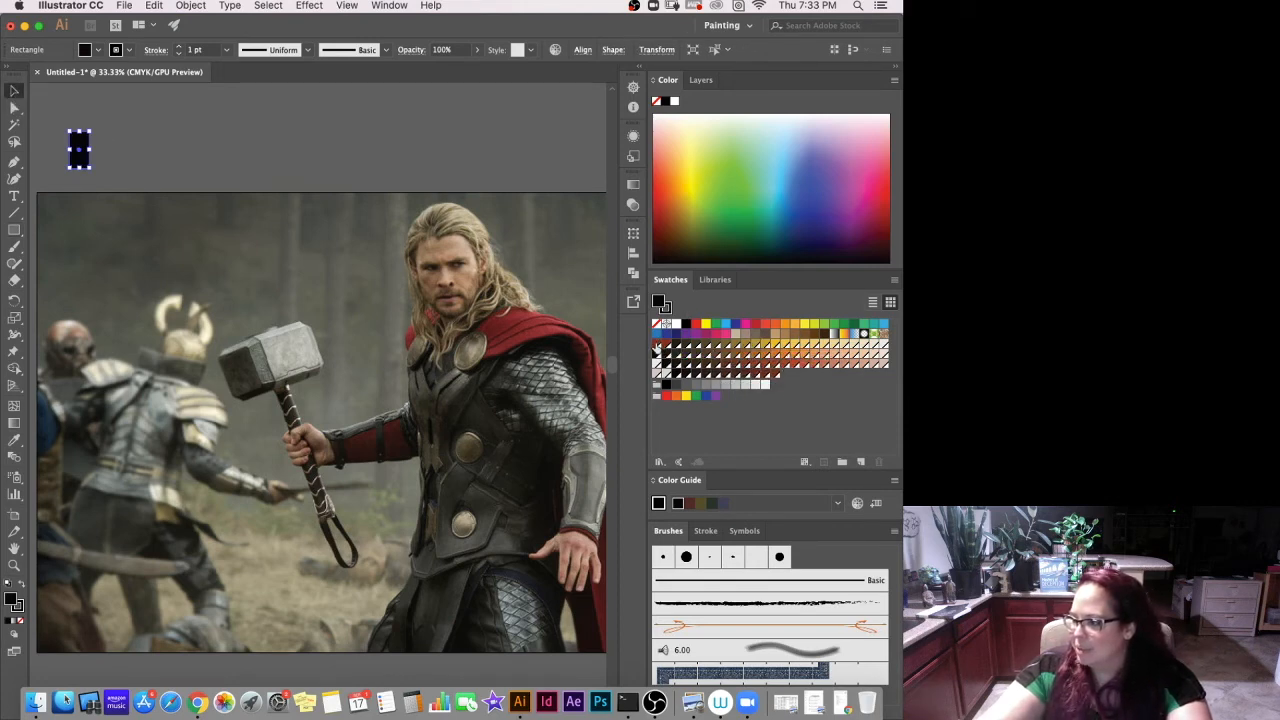
{"action": "left_click", "coordinate": [655, 348]}
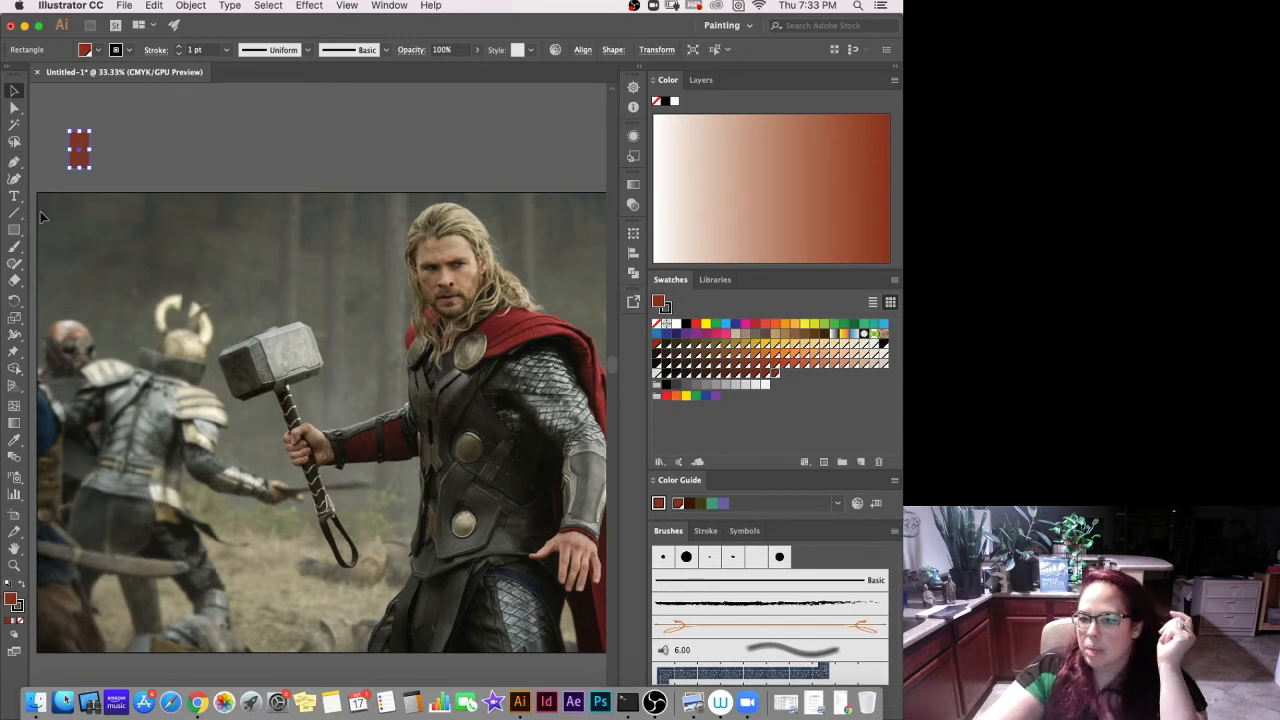
Copy the dark red rectangle level near the photo's right end and fill the left one with light grey E2E2E2.
{"action": "mouse_move", "coordinate": [82, 150]}
{"action": "left_mouse_down"}
{"action": "mouse_move", "coordinate": [574, 150]}
{"action": "mouse_move", "coordinate": [40, 160]}
{"action": "mouse_move", "coordinate": [95, 162]}
{"action": "mouse_move", "coordinate": [75, 158]}
{"action": "left_mouse_up"}
{"action": "scroll", "coordinate": [90, 158], "scroll_direction": "right", "scroll_amount": 2}
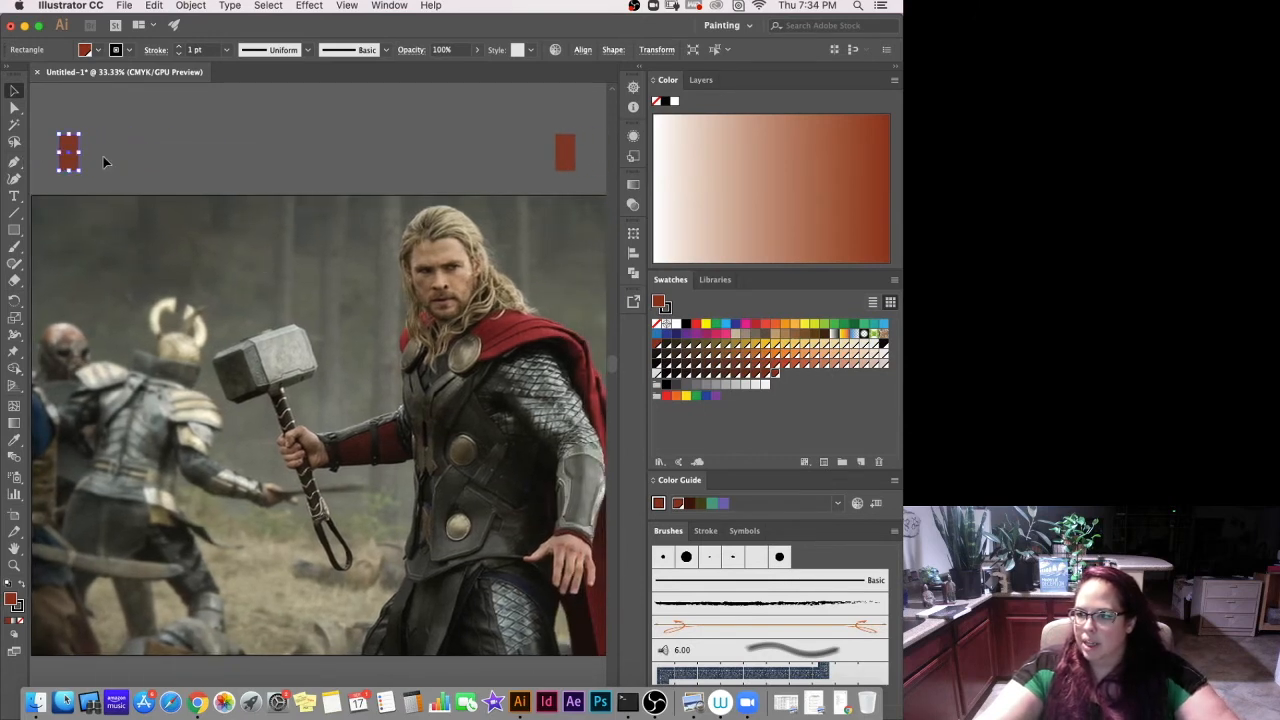
{"action": "left_click", "coordinate": [68, 152]}
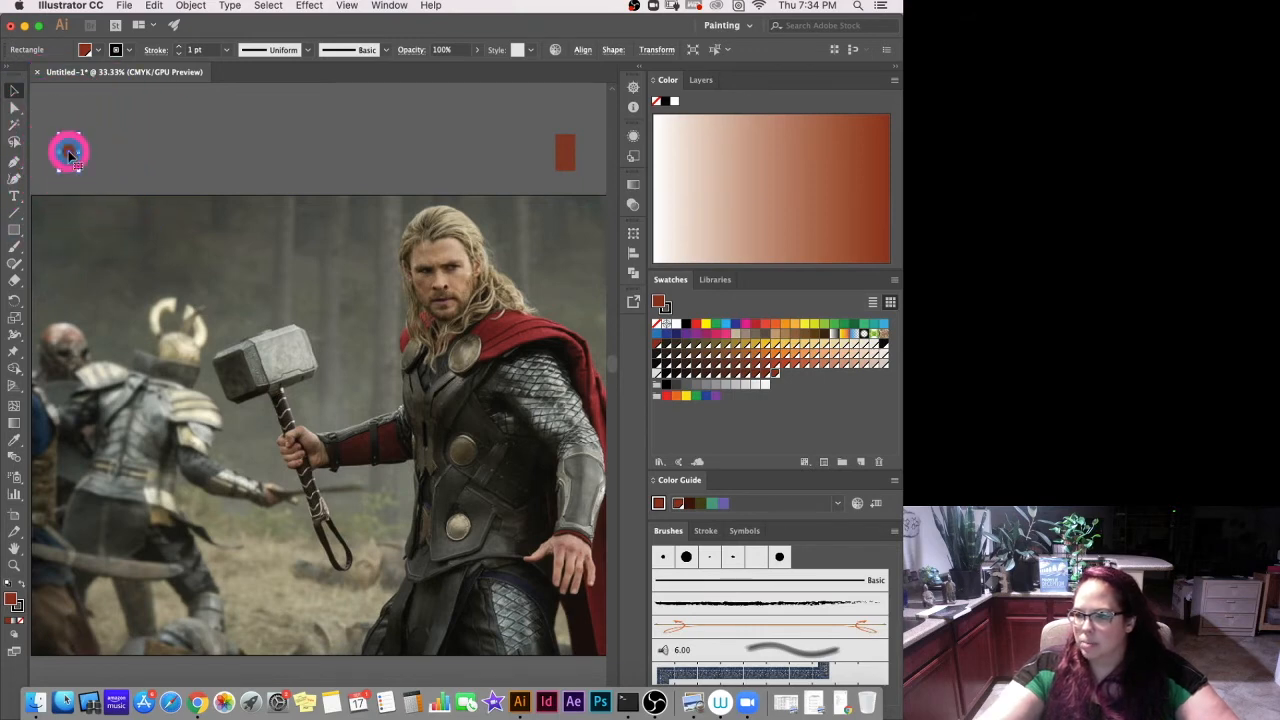
{"action": "left_click", "coordinate": [660, 301]}
{"action": "left_click", "coordinate": [661, 303]}
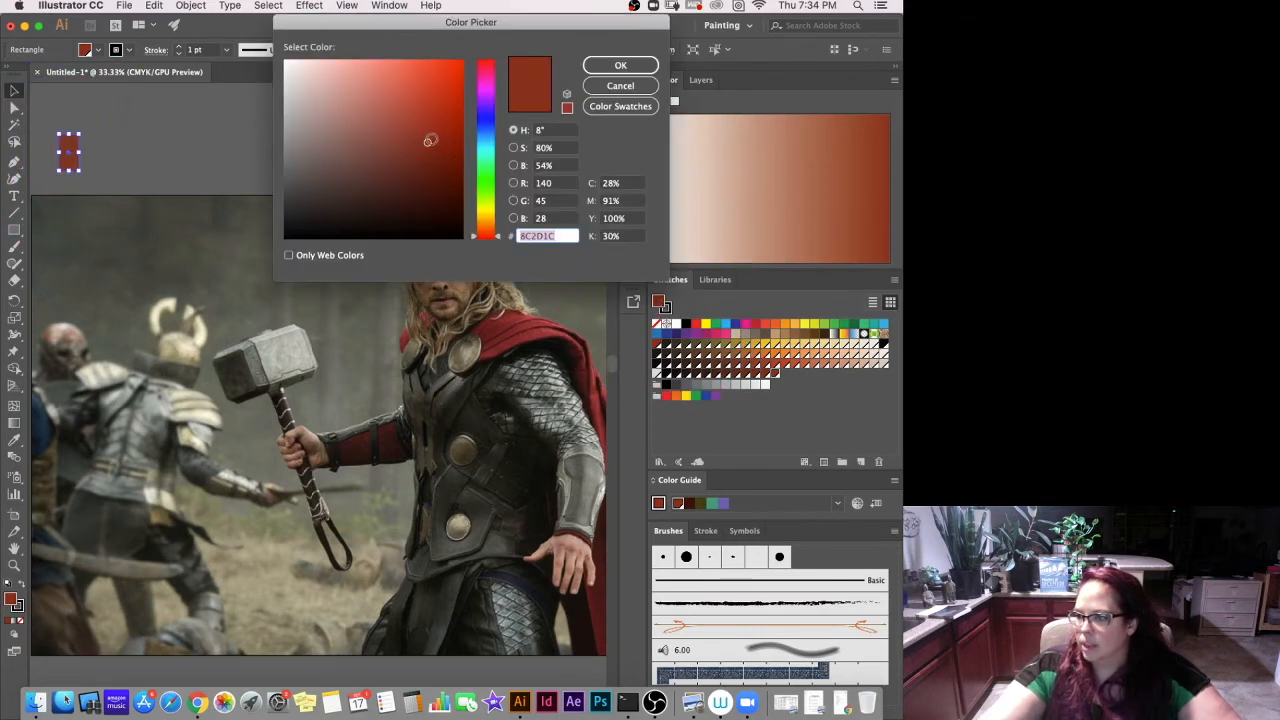
{"action": "left_click", "coordinate": [289, 145]}
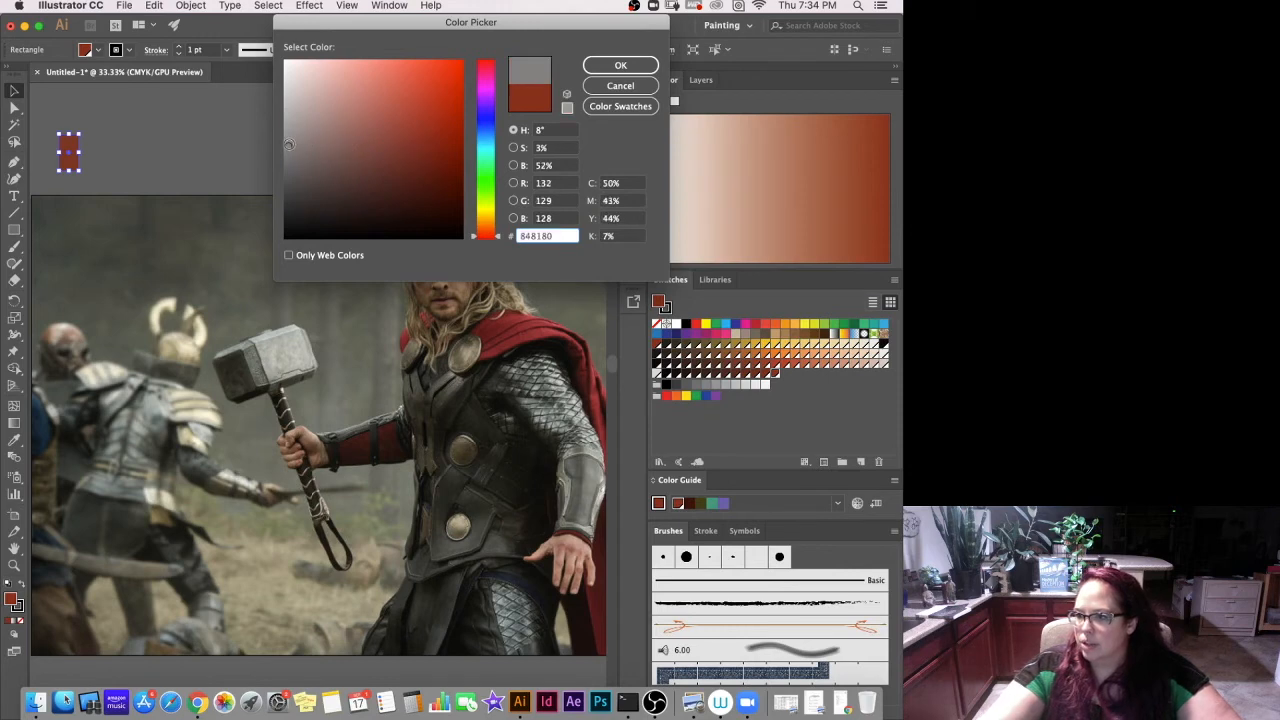
{"action": "left_click", "coordinate": [286, 79]}
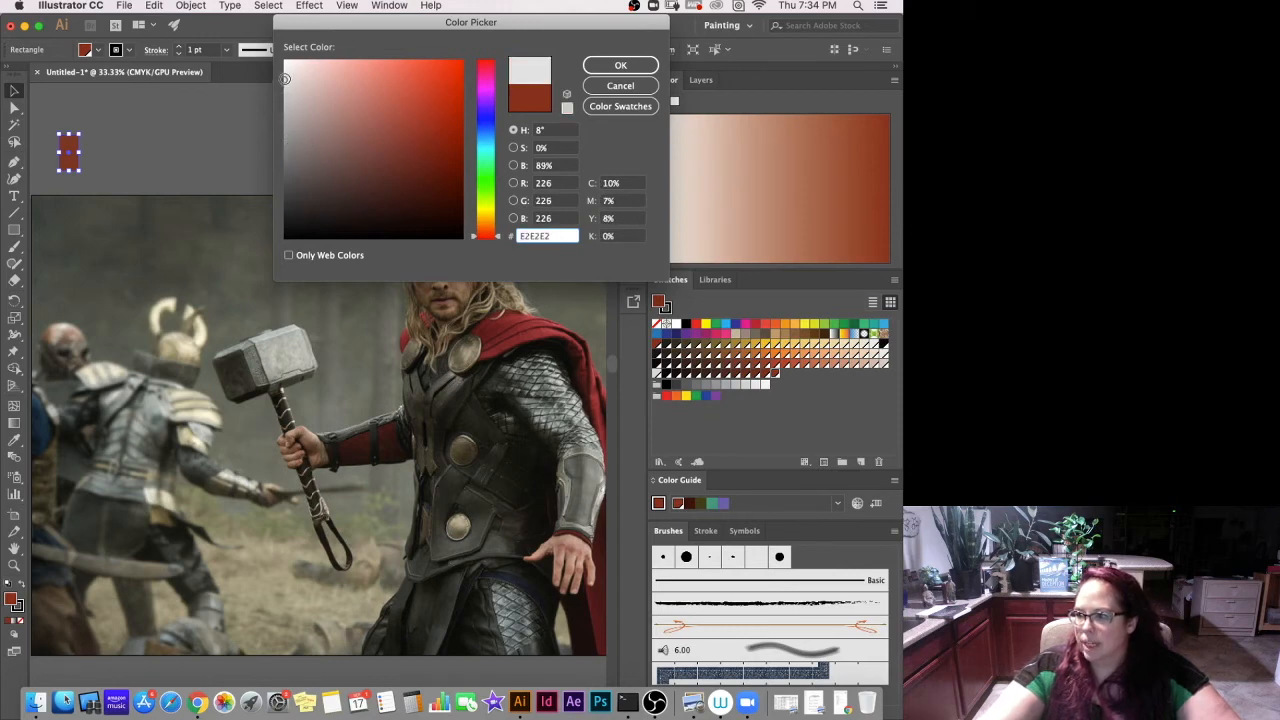
{"action": "left_click", "coordinate": [620, 65]}
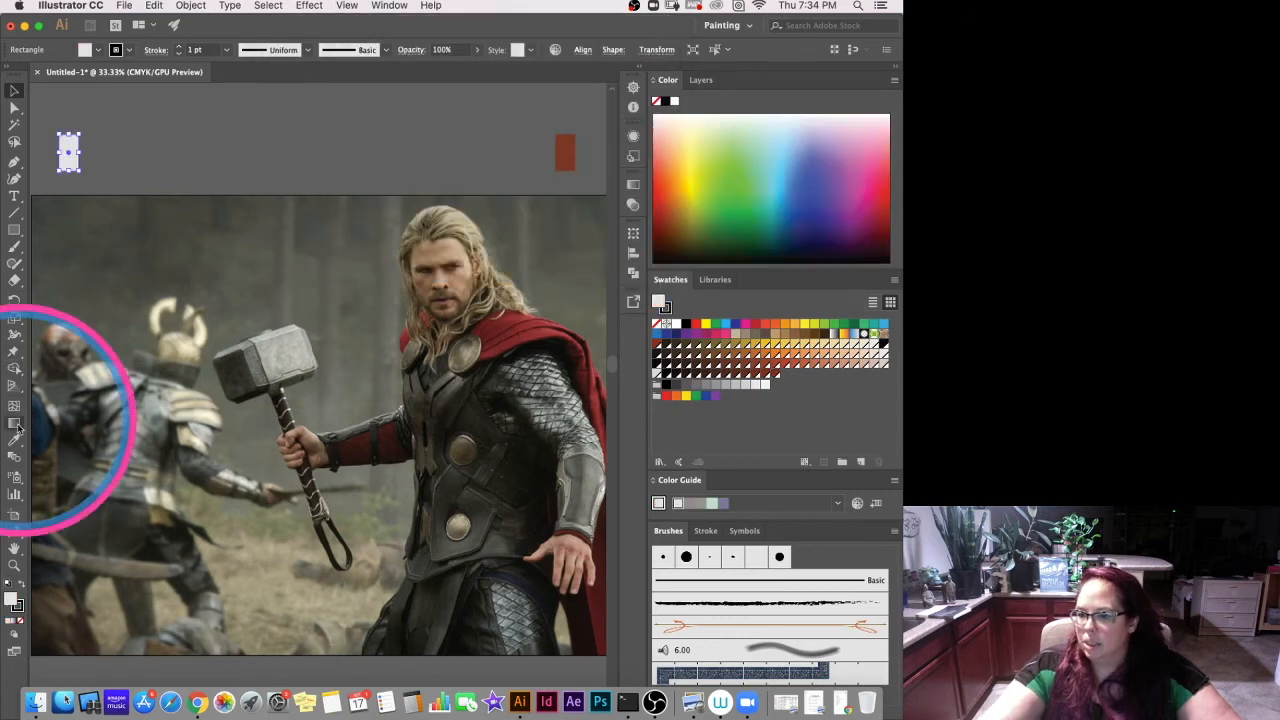
Blend the light grey rectangle into the dark red one using 12 specified steps, with the preview turned on.
{"action": "left_click", "coordinate": [18, 463]}
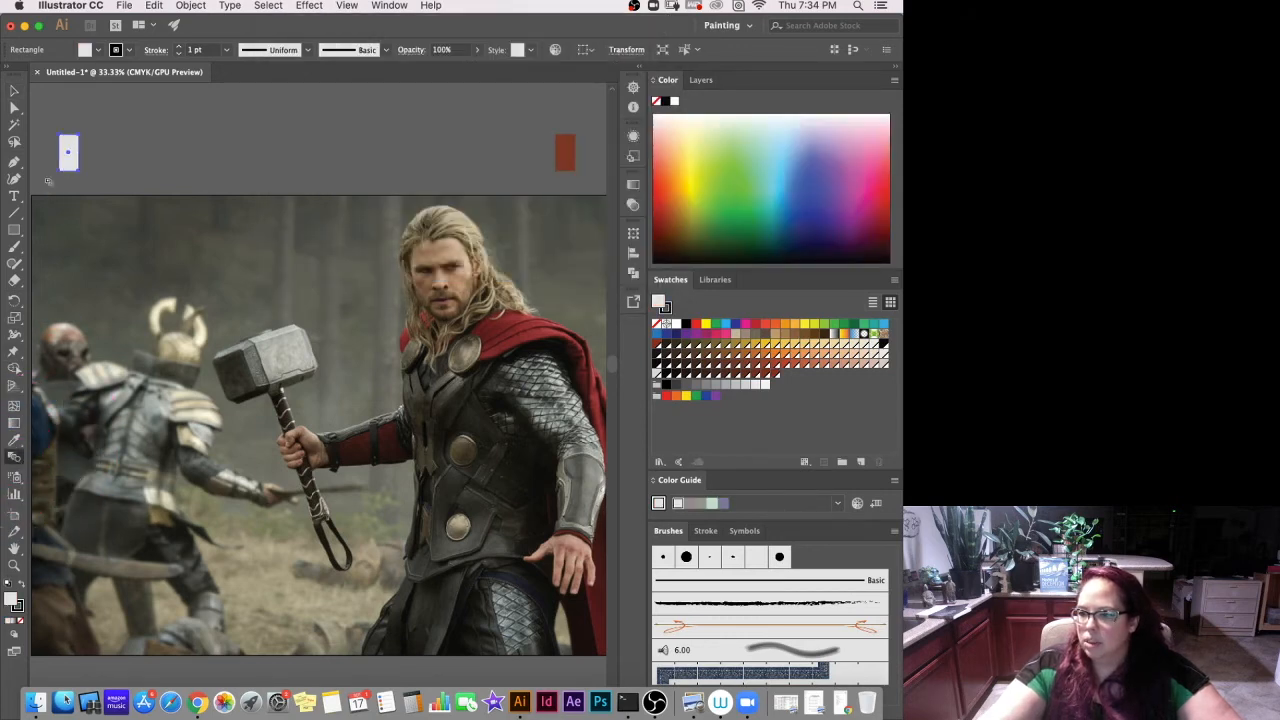
{"action": "left_click", "coordinate": [567, 153]}
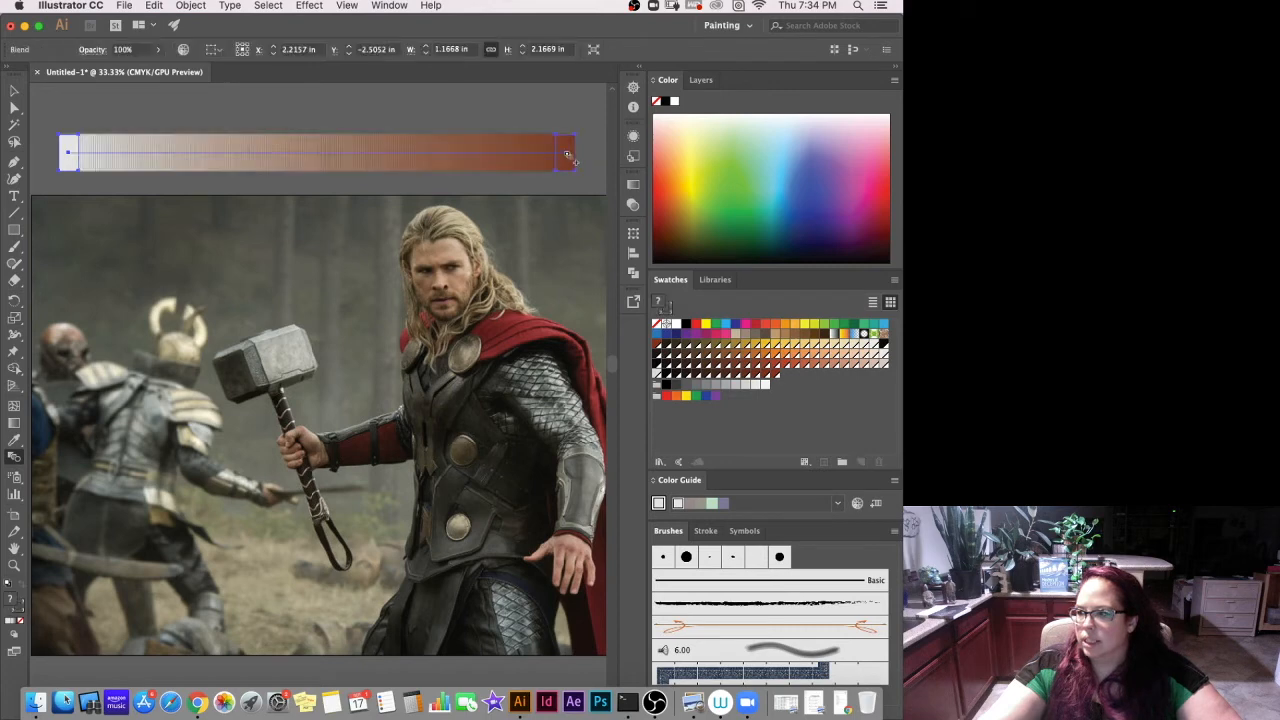
{"action": "left_click", "coordinate": [190, 5]}
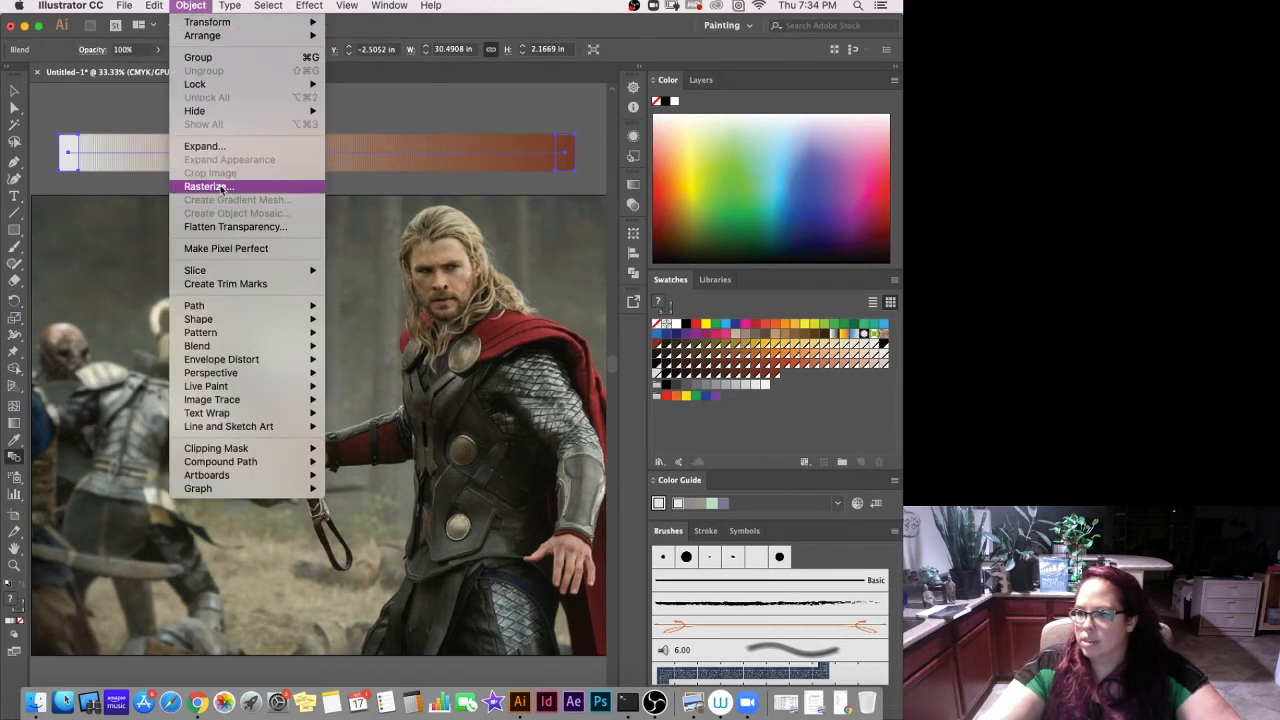
{"action": "mouse_move", "coordinate": [240, 347]}
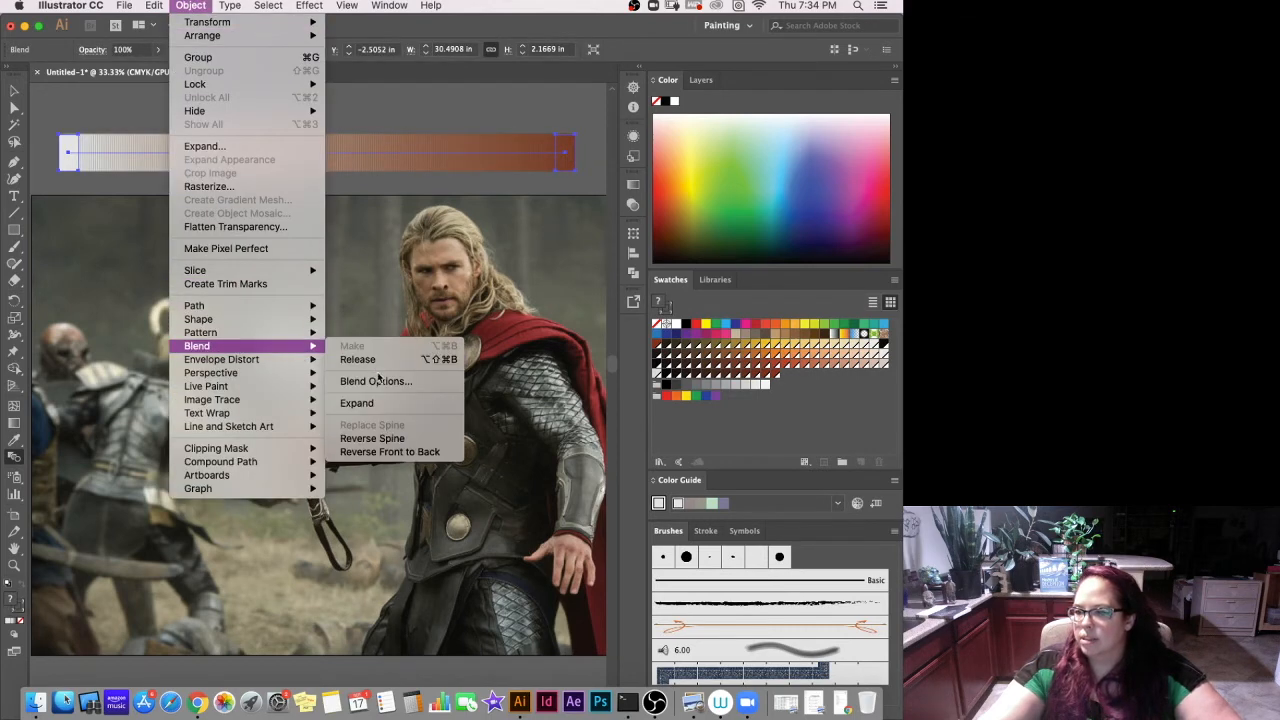
{"action": "left_click", "coordinate": [375, 381]}
{"action": "left_click", "coordinate": [300, 241]}
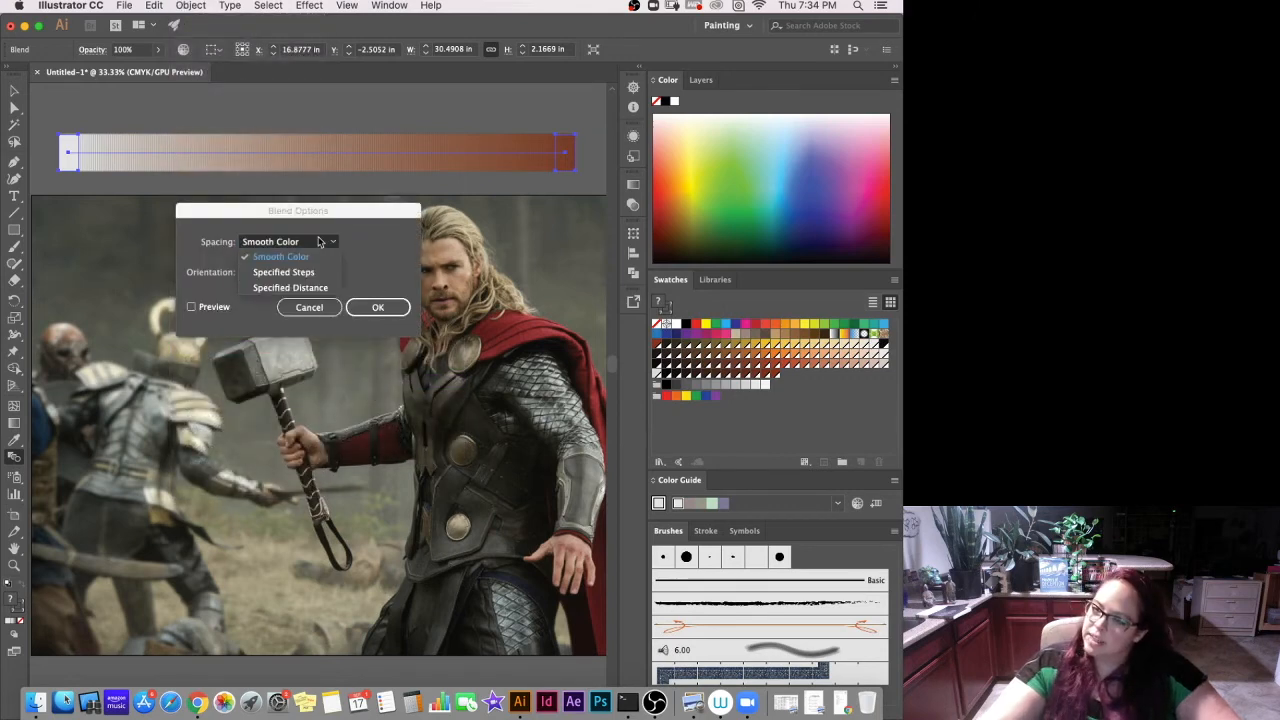
{"action": "left_click", "coordinate": [306, 264]}
{"action": "type", "text": "12"}
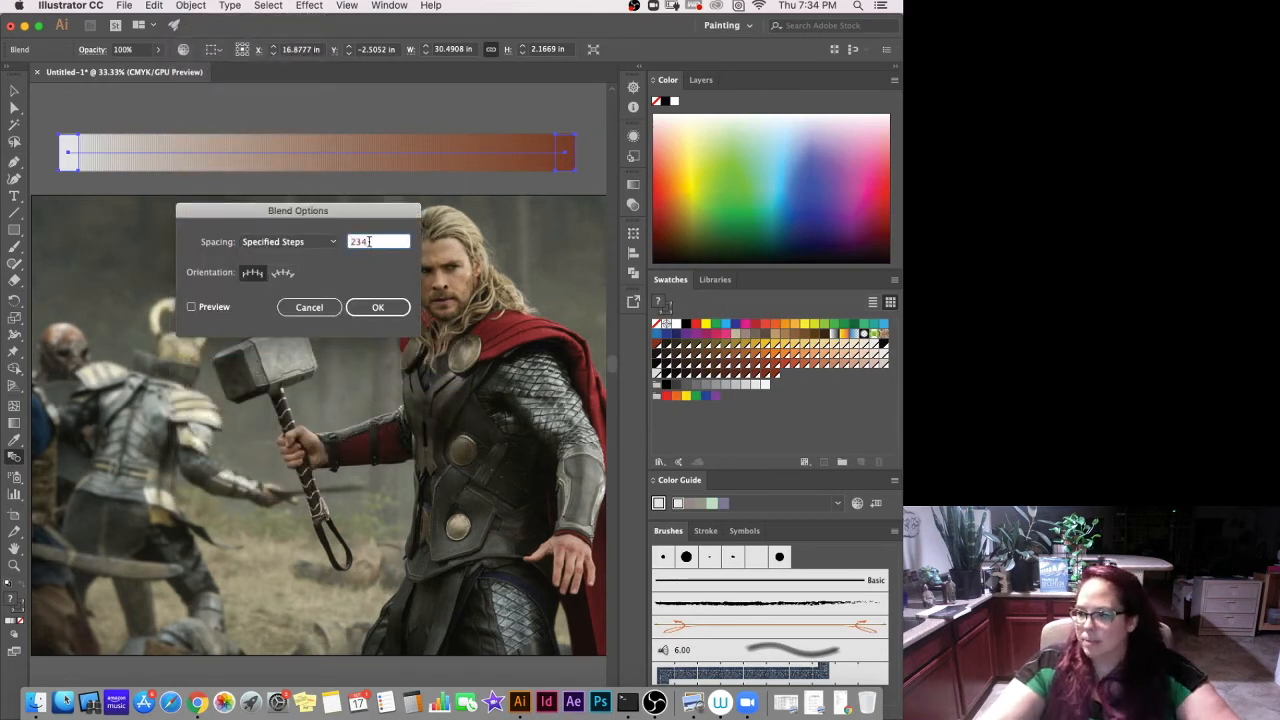
{"action": "left_click", "coordinate": [191, 307]}
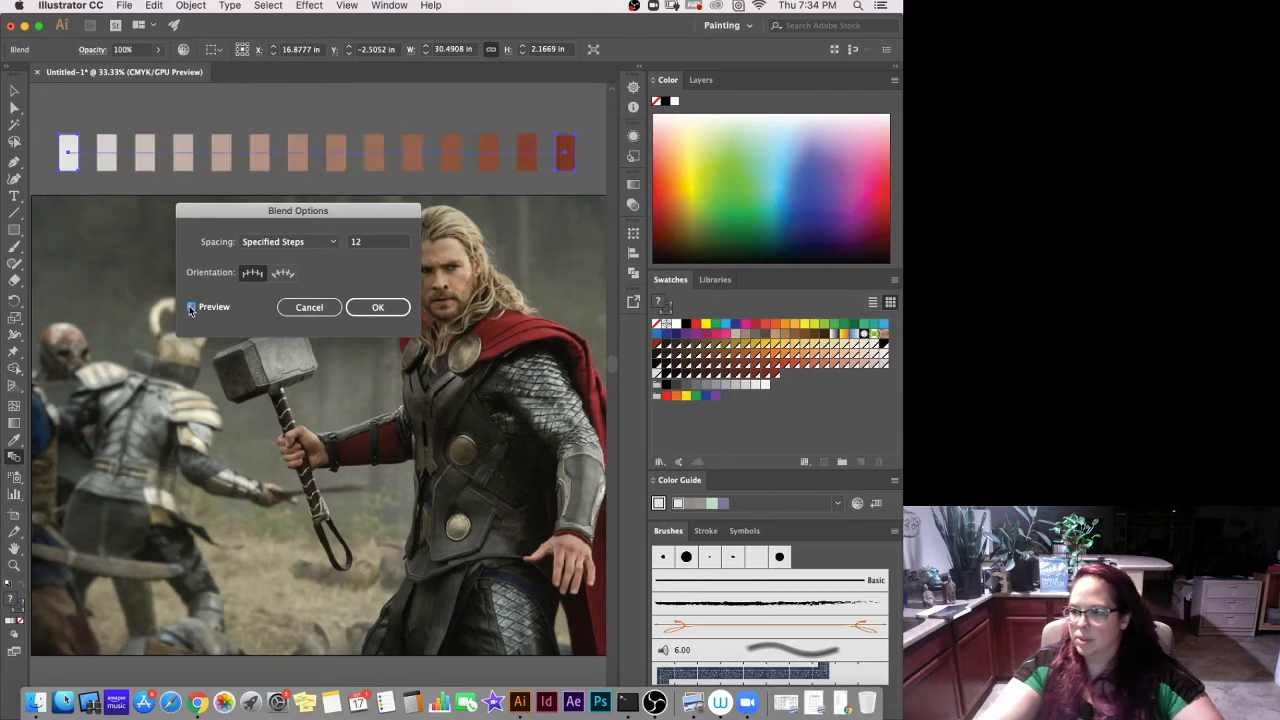
{"action": "left_click", "coordinate": [378, 307]}
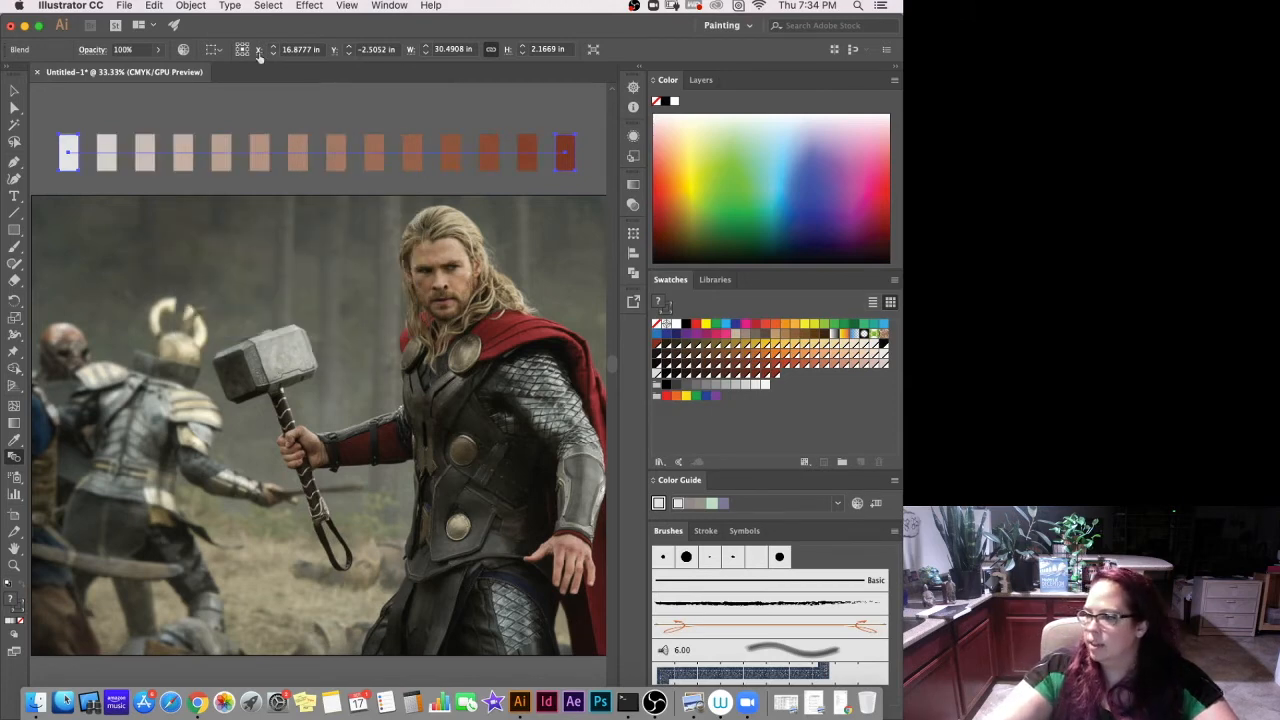
Expand the light grey to dark red blend and add its colours to the swatches.
{"action": "left_click", "coordinate": [189, 5]}
{"action": "left_click", "coordinate": [205, 146]}
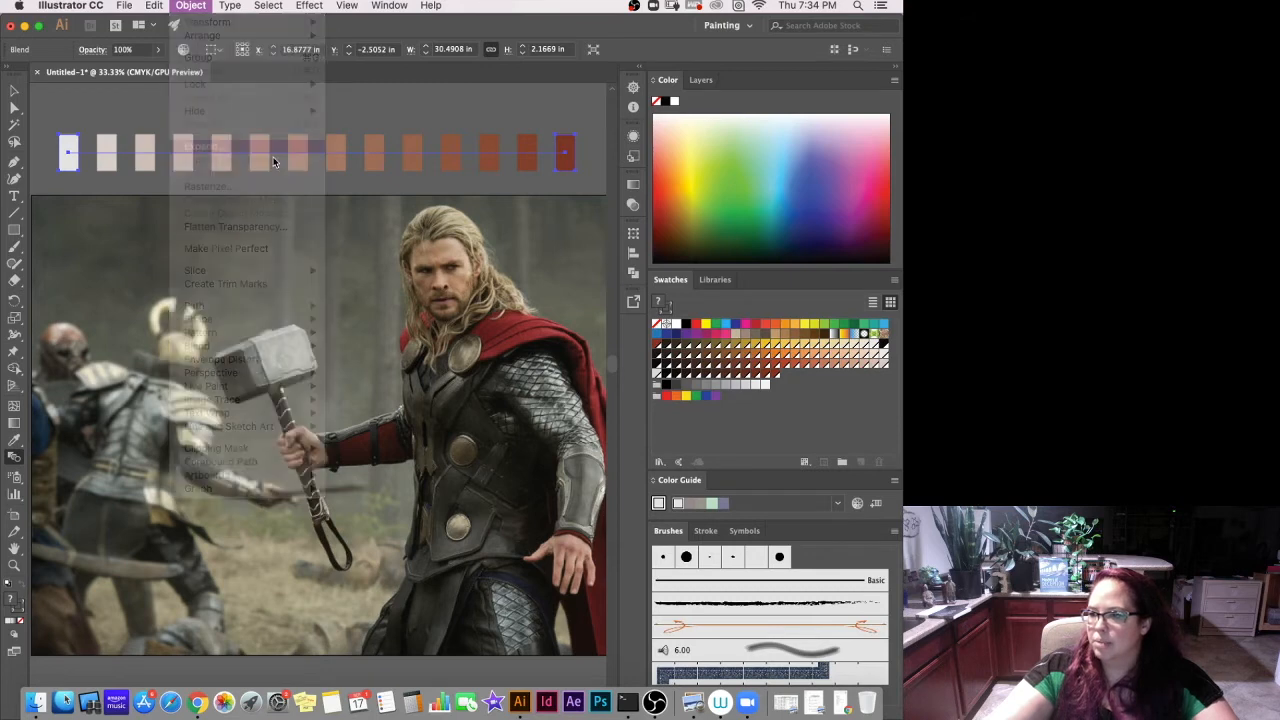
{"action": "left_click", "coordinate": [560, 596]}
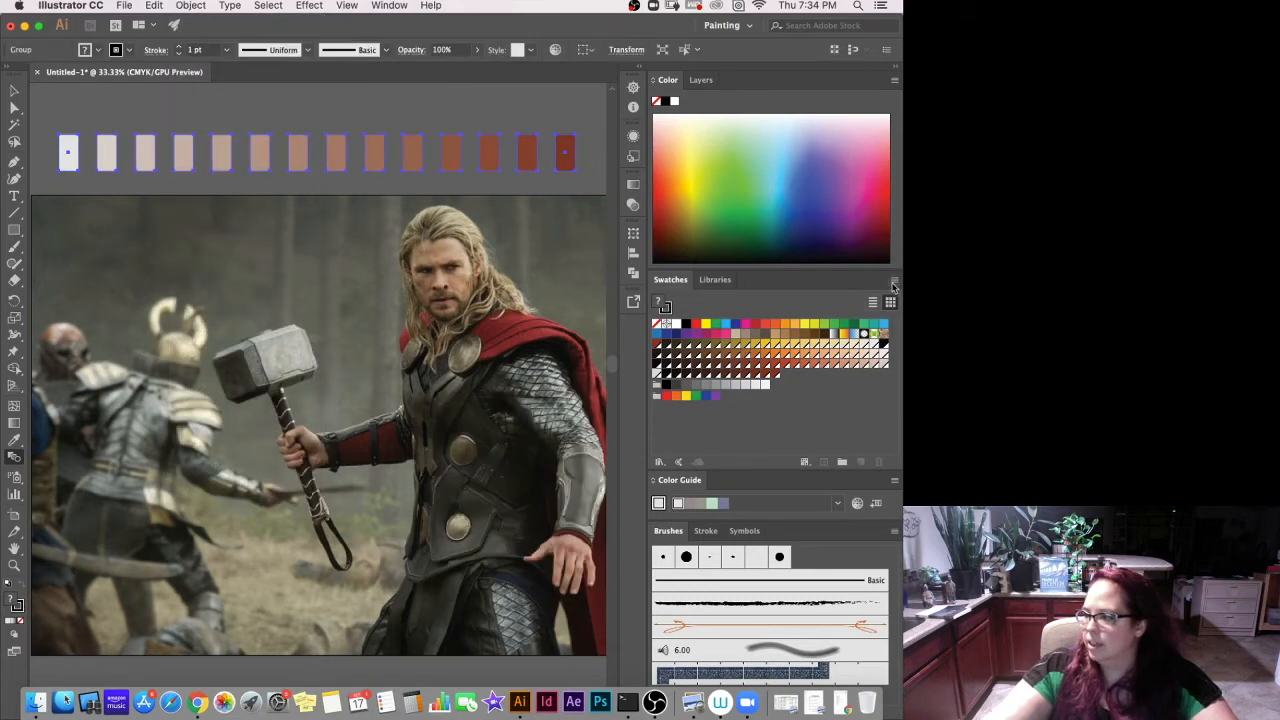
{"action": "left_click", "coordinate": [893, 285]}
{"action": "left_click", "coordinate": [779, 386]}
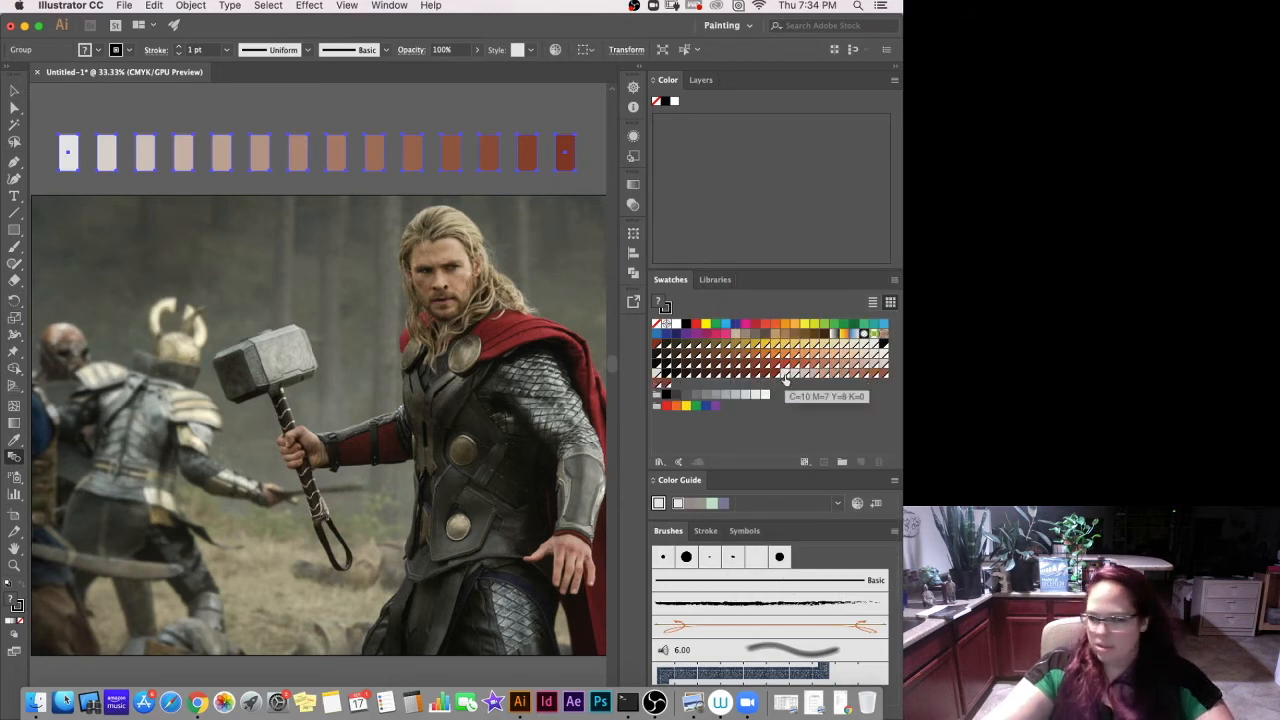
Reorder the newly added tint swatches one by one so they run from dark red to light grey.
{"action": "left_click_drag", "start_coordinate": [665, 396], "coordinate": [683, 385]}
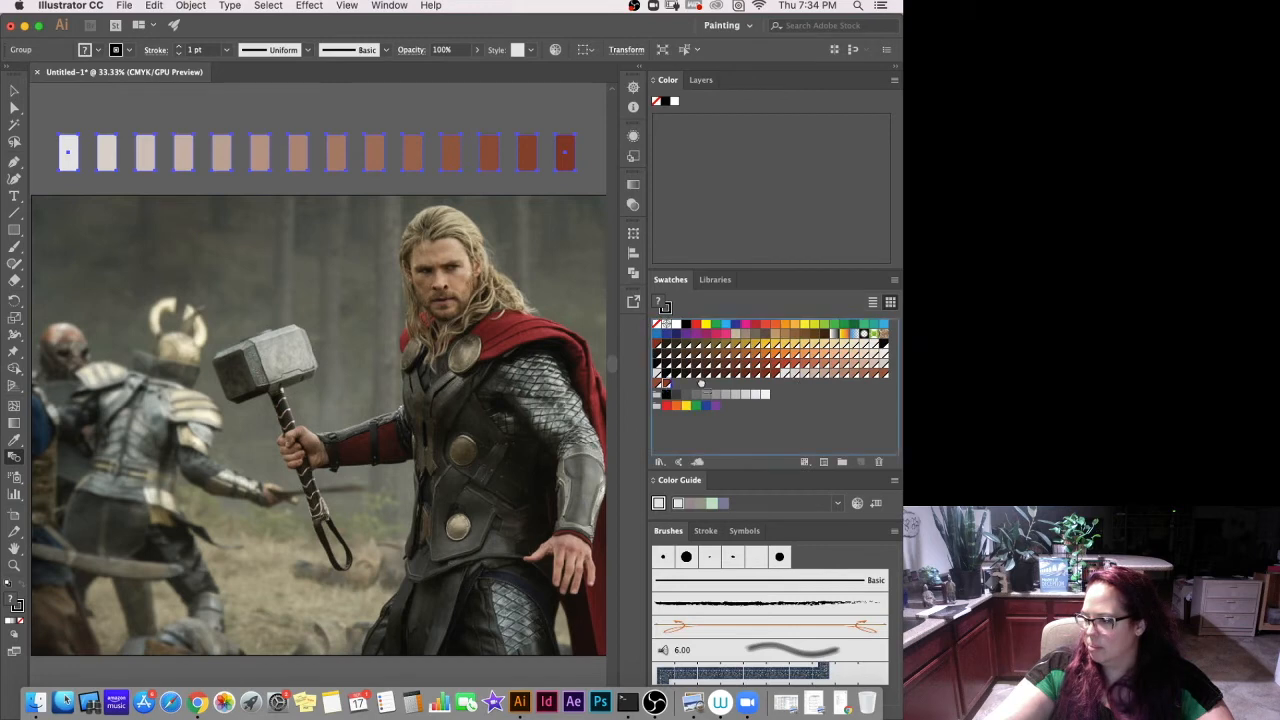
{"action": "left_click_drag", "start_coordinate": [781, 375], "coordinate": [781, 377]}
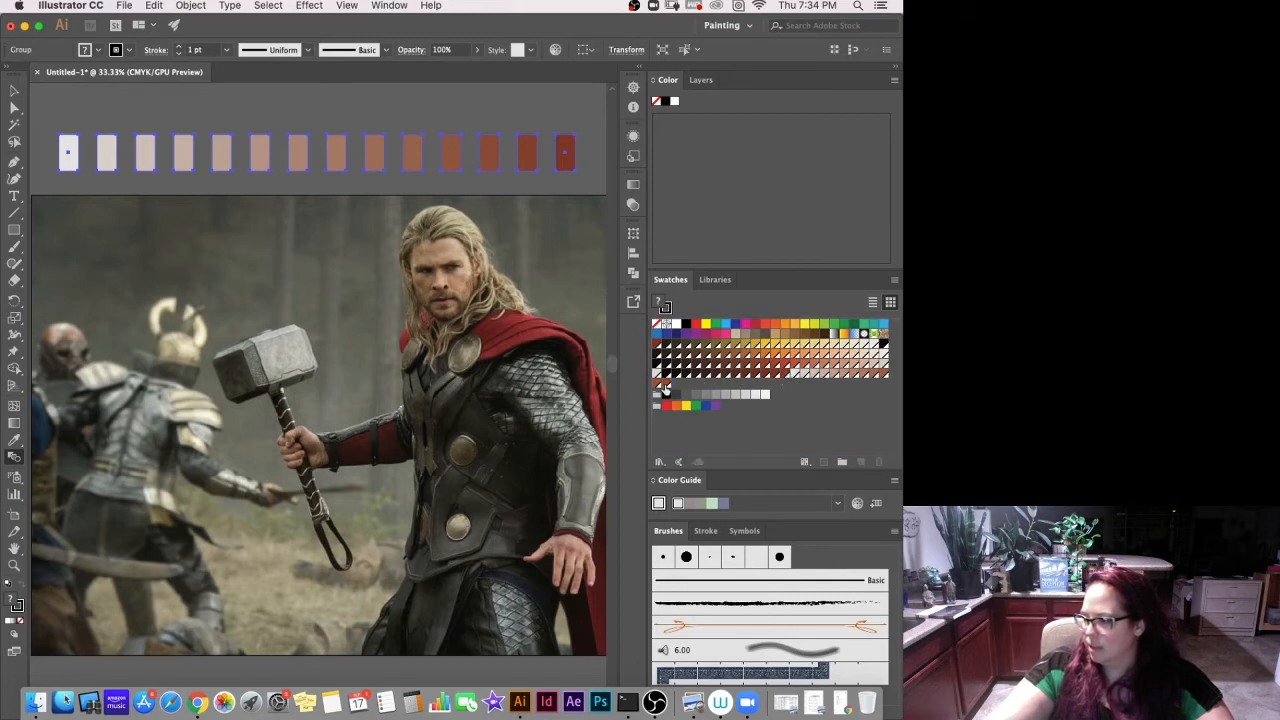
{"action": "left_click_drag", "start_coordinate": [666, 390], "coordinate": [799, 377]}
{"action": "left_click_drag", "start_coordinate": [666, 390], "coordinate": [809, 377]}
{"action": "left_click_drag", "start_coordinate": [666, 391], "coordinate": [808, 380]}
{"action": "left_click_drag", "start_coordinate": [665, 390], "coordinate": [834, 377]}
{"action": "left_click_drag", "start_coordinate": [666, 386], "coordinate": [848, 376]}
{"action": "left_click_drag", "start_coordinate": [667, 386], "coordinate": [858, 375]}
{"action": "left_click_drag", "start_coordinate": [667, 386], "coordinate": [870, 374]}
{"action": "left_click_drag", "start_coordinate": [667, 386], "coordinate": [880, 376]}
{"action": "left_click_drag", "start_coordinate": [667, 385], "coordinate": [656, 385]}
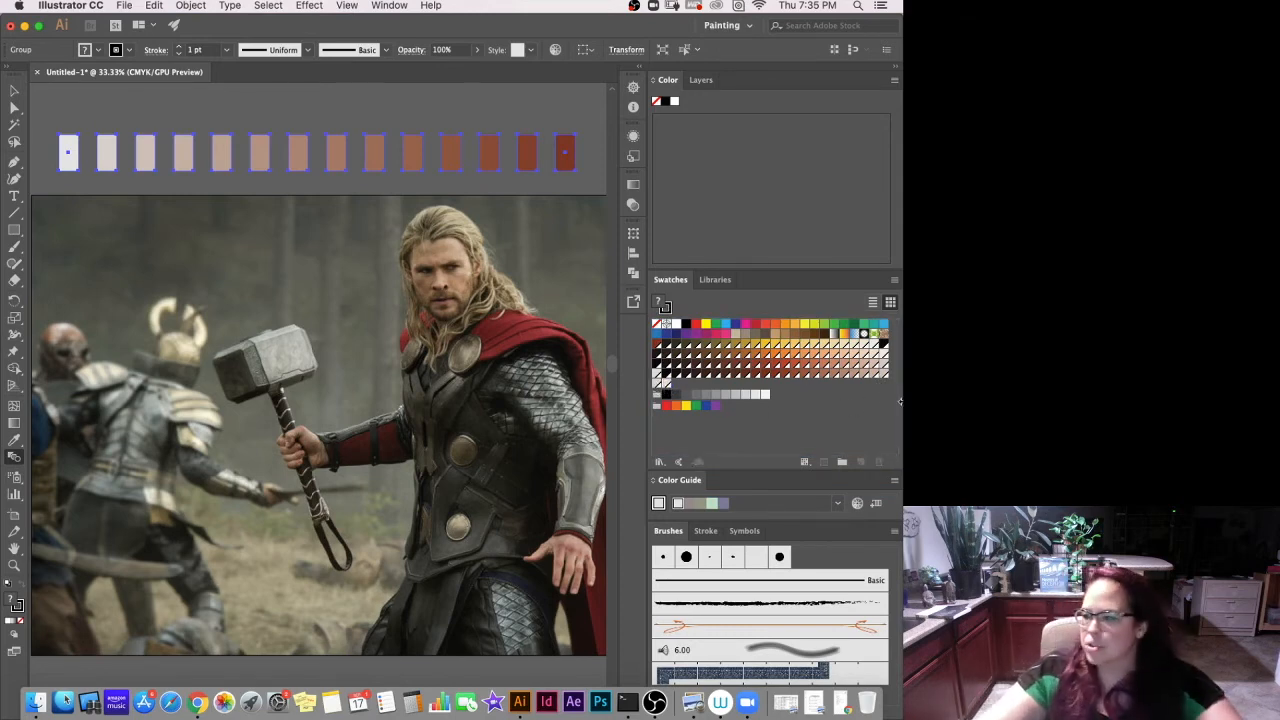
Apply the dark red swatch at the start of the blended colours to the selected row, and delete that swatch from the palette.
{"action": "left_click", "coordinate": [657, 346]}
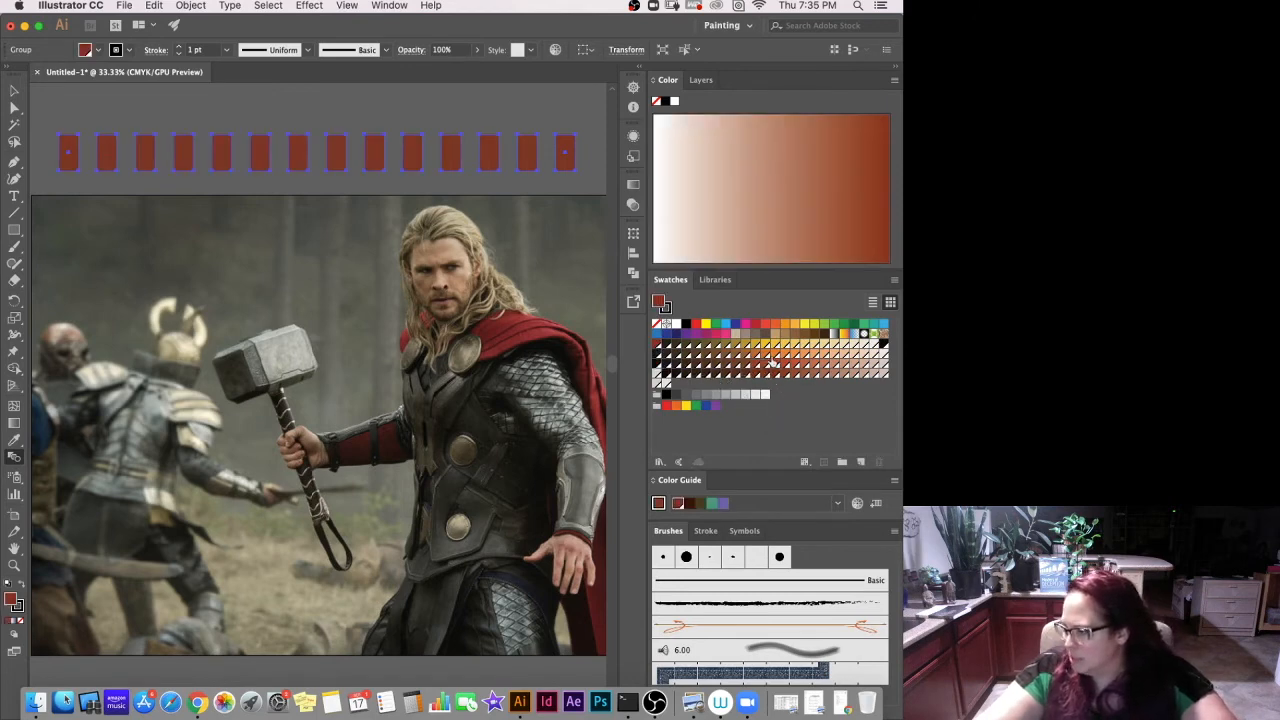
{"action": "left_click", "coordinate": [666, 346]}
{"action": "left_click", "coordinate": [657, 346]}
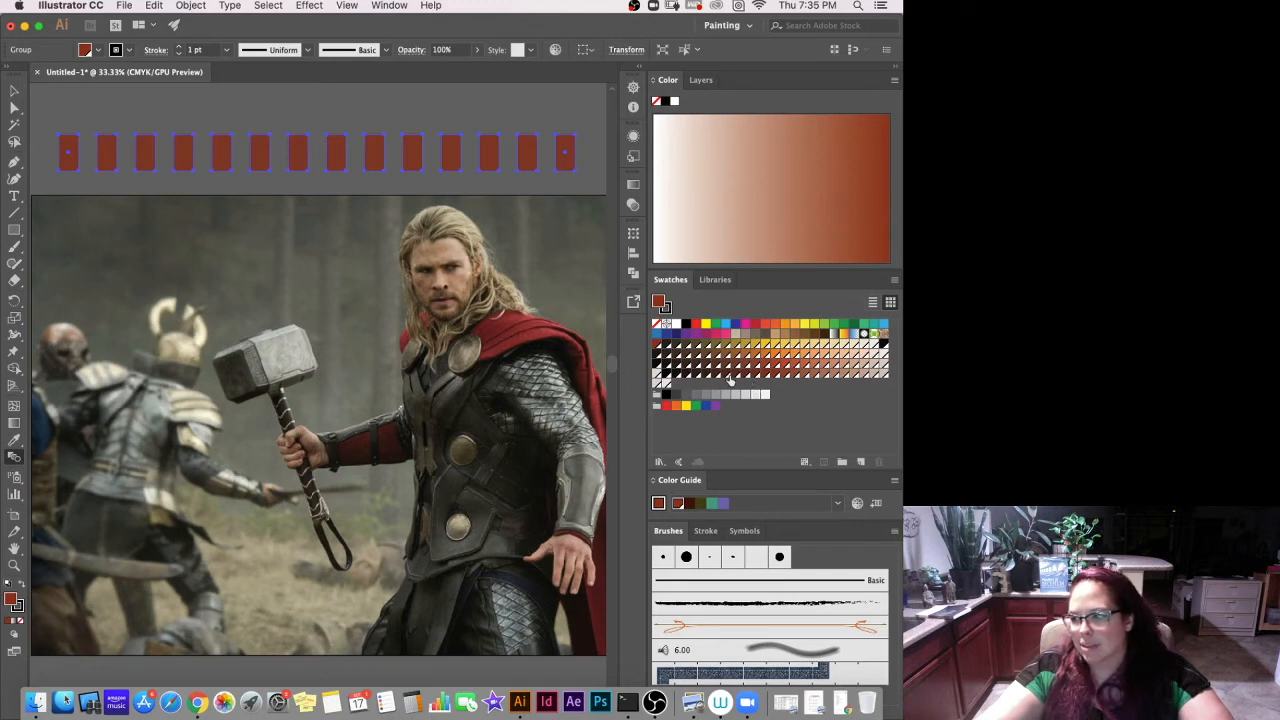
{"action": "left_click", "coordinate": [784, 376]}
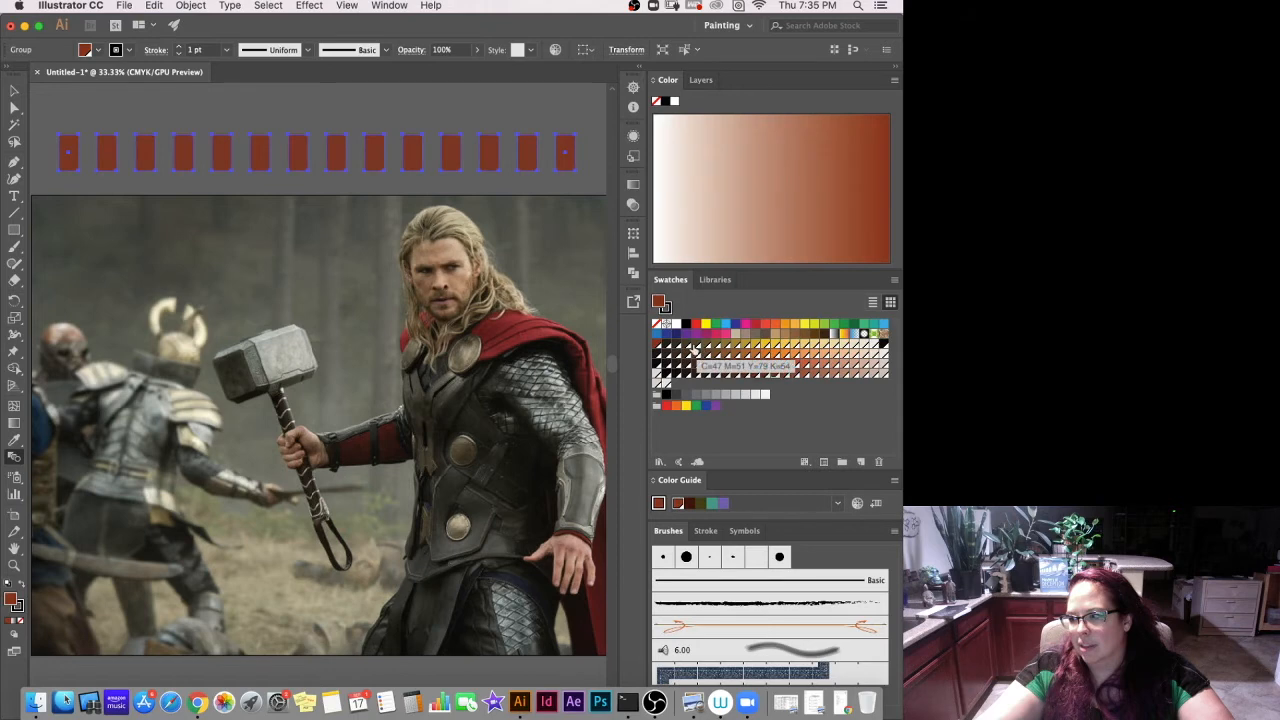
{"action": "left_click", "coordinate": [657, 346]}
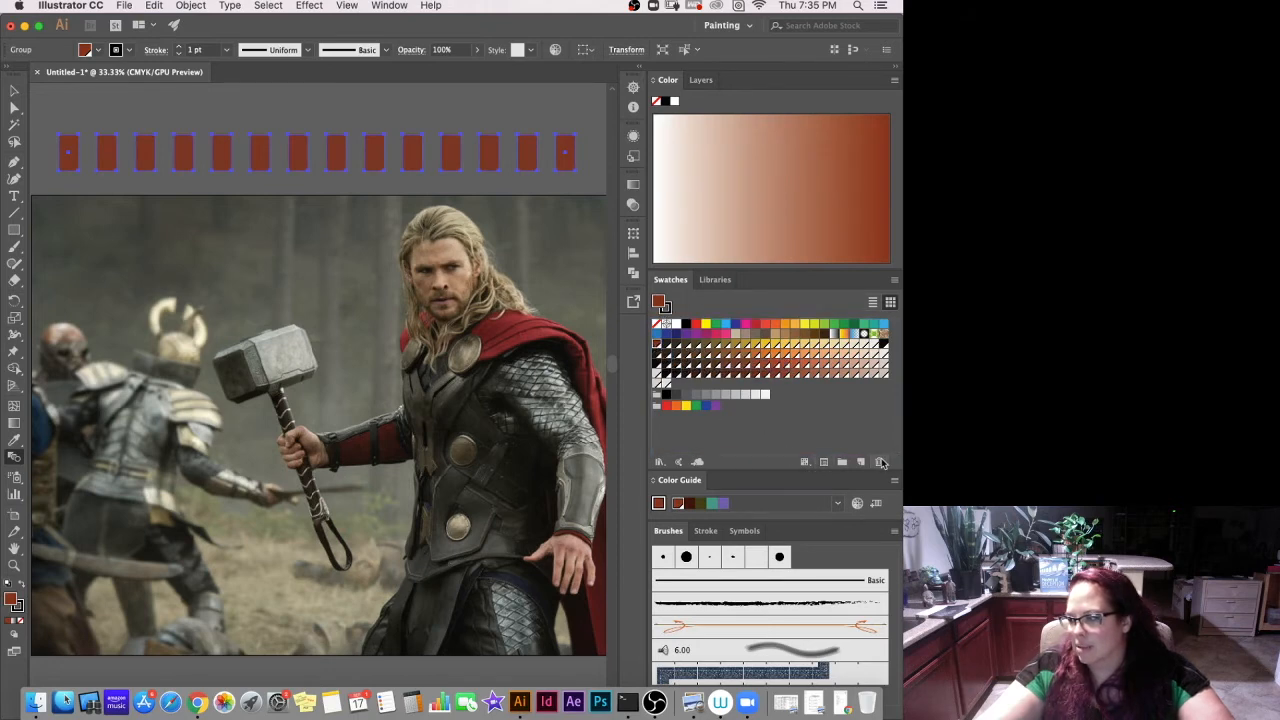
{"action": "left_click", "coordinate": [880, 462]}
{"action": "left_click", "coordinate": [492, 393]}
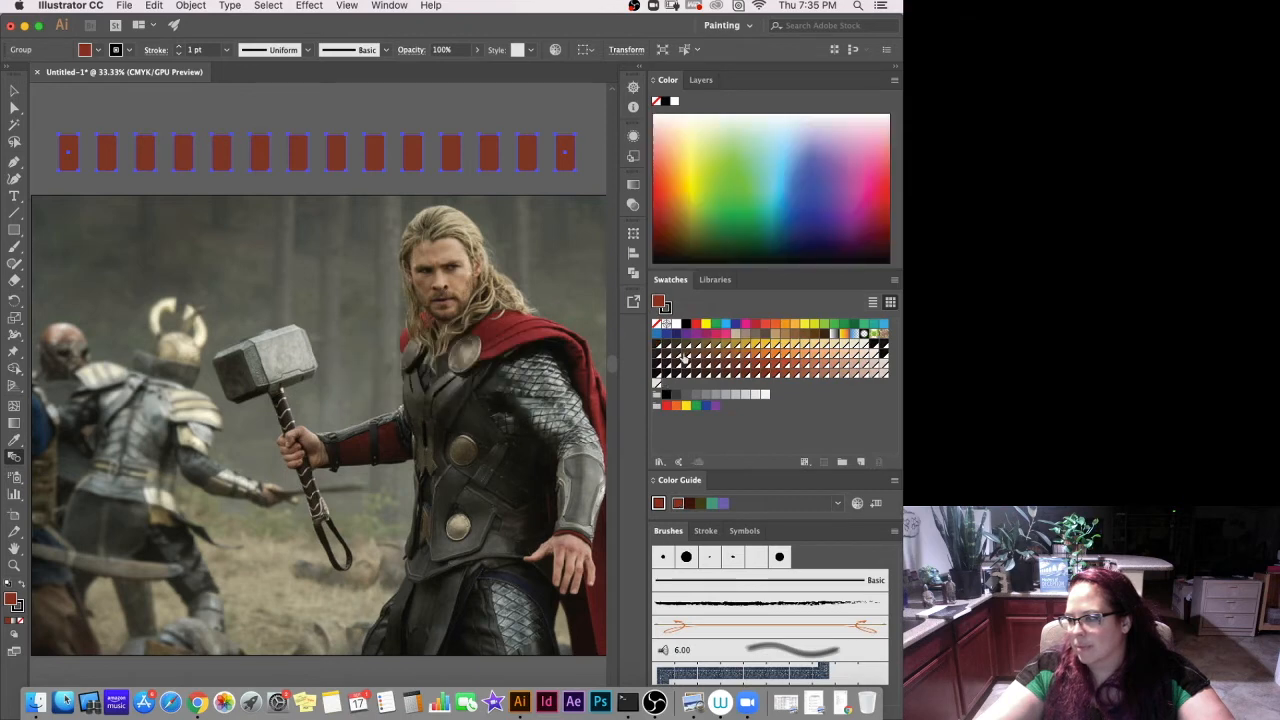
Try out the yellow, orange-red and dark rust swatches on the selected row of rectangles.
{"action": "left_click", "coordinate": [764, 345]}
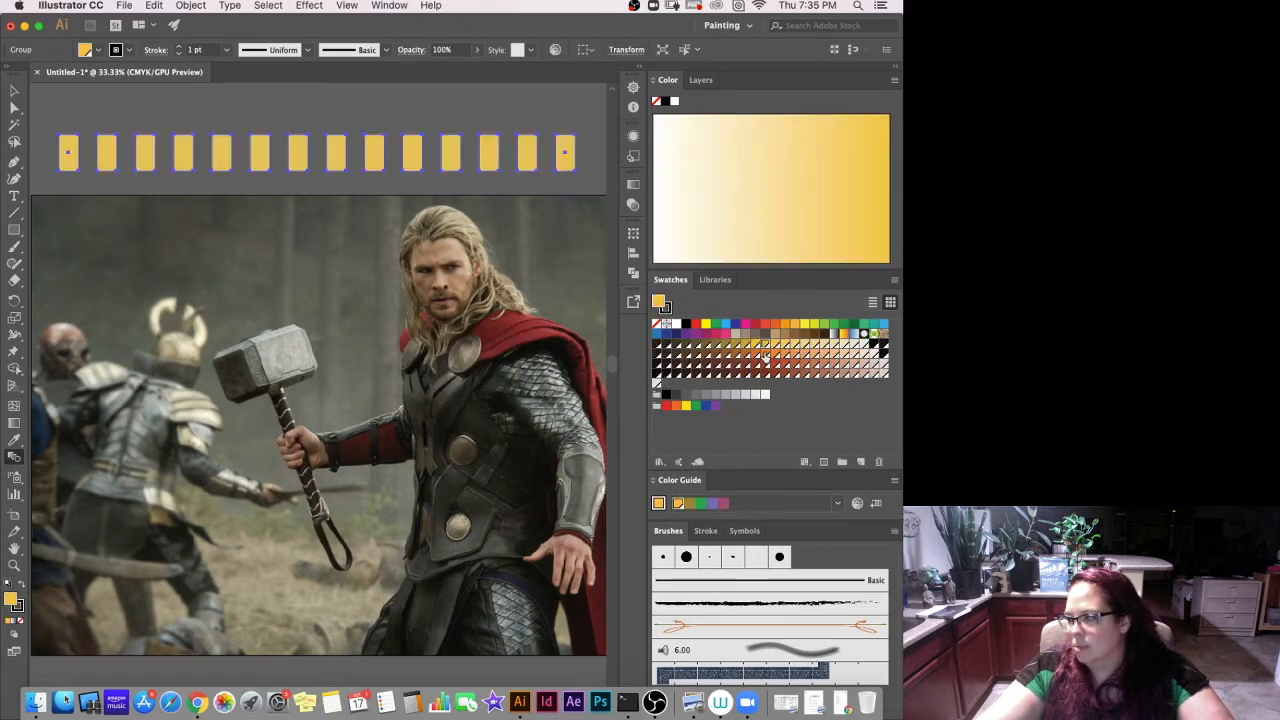
{"action": "left_click", "coordinate": [766, 367]}
{"action": "left_click", "coordinate": [766, 375]}
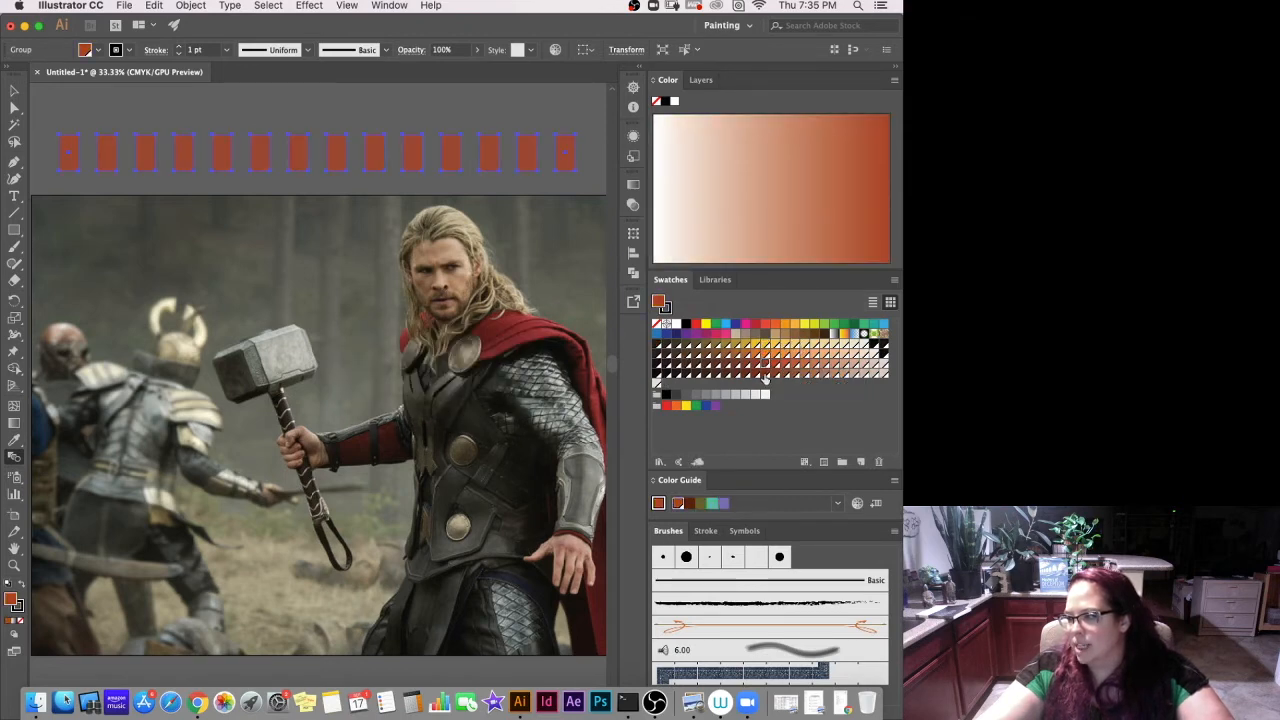
{"action": "left_click", "coordinate": [765, 376]}
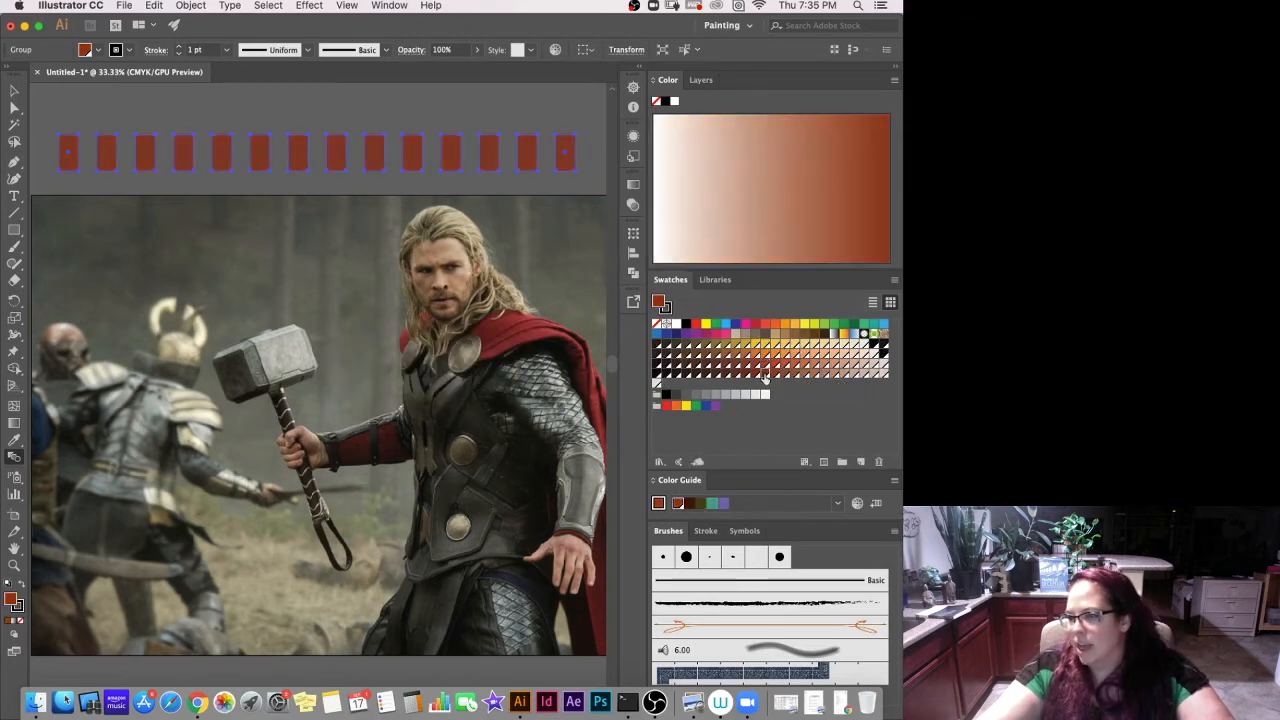
Replace the row of rectangles with one small square above the photo's upper-left corner, filled with the first near-black swatch of the blended colours.
{"action": "left_click", "coordinate": [657, 348]}
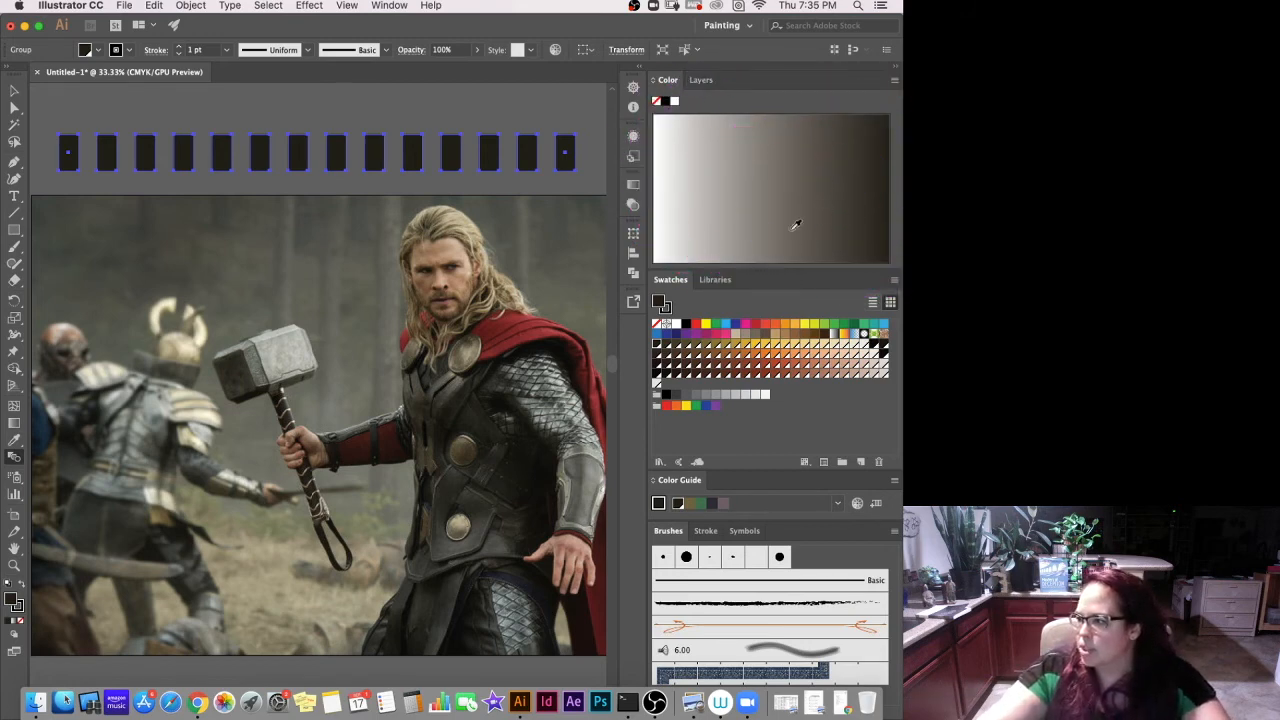
{"action": "key", "text": "v"}
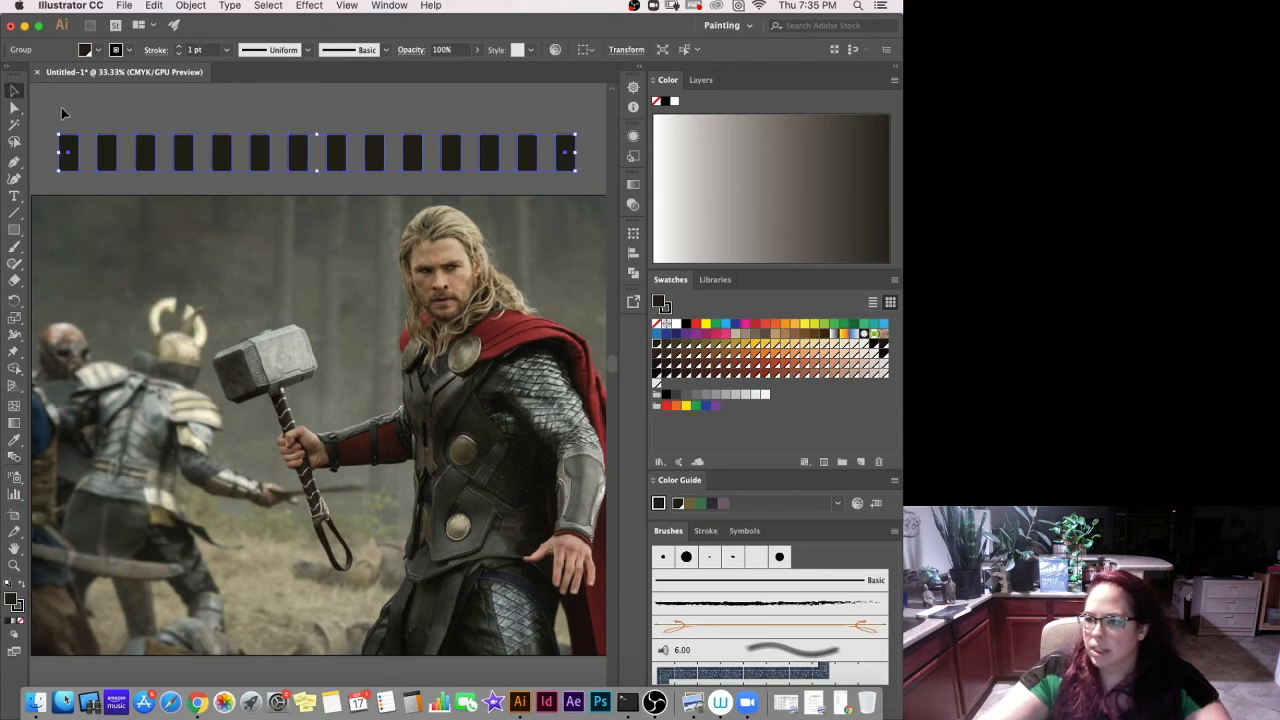
{"action": "left_click", "coordinate": [61, 108]}
{"action": "key", "text": "m"}
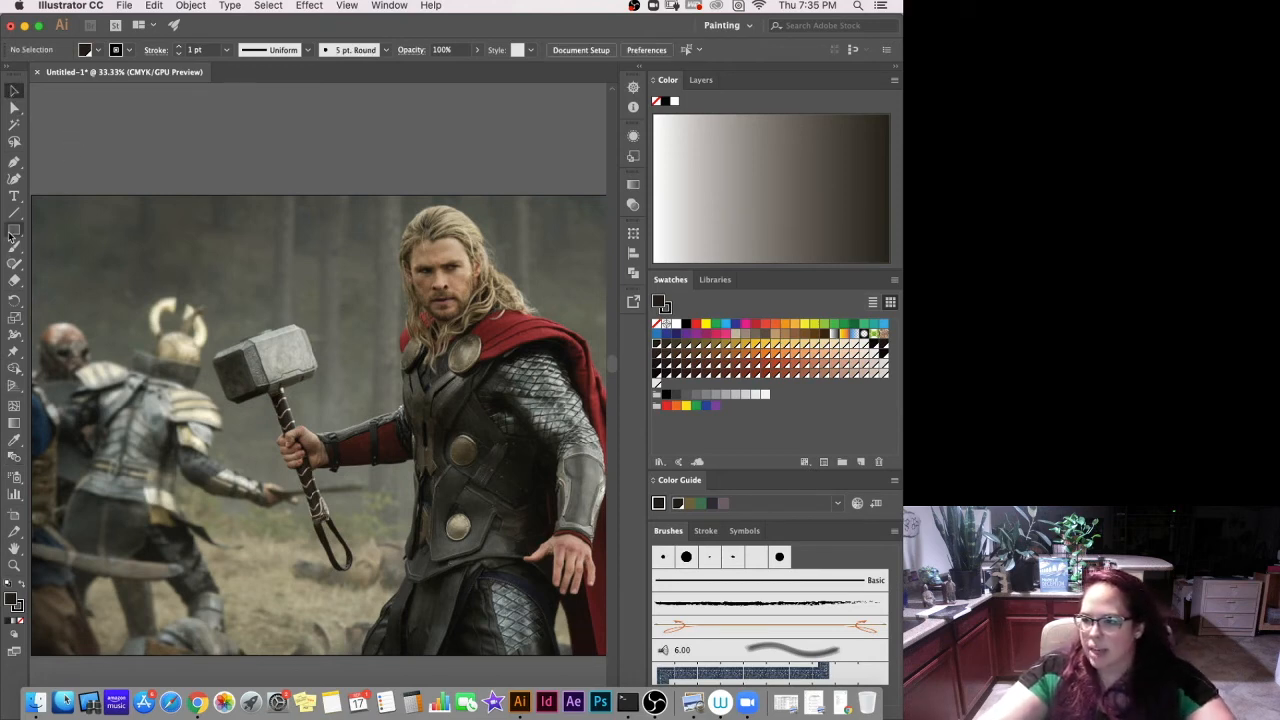
{"action": "left_click_drag", "start_coordinate": [49, 164], "coordinate": [82, 195]}
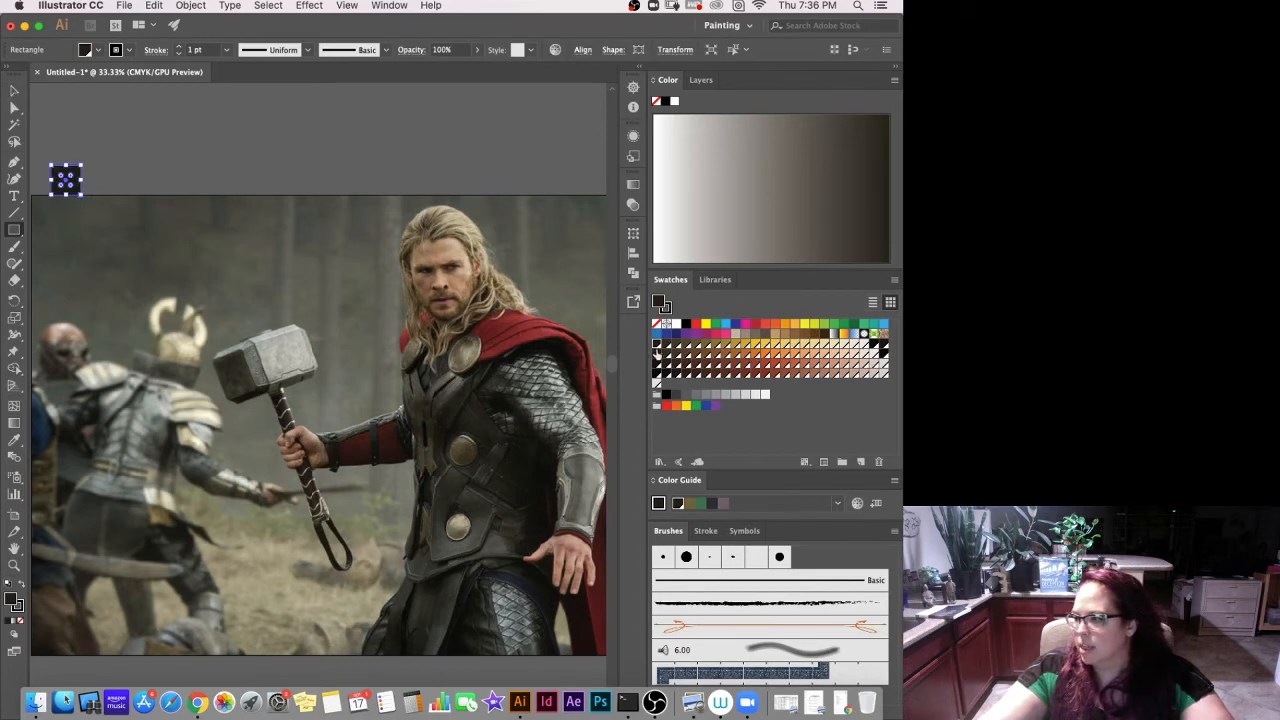
Duplicate the near-black square straight across to the far side above the photo and fill the copy with 020201.
{"action": "left_click", "coordinate": [15, 91]}
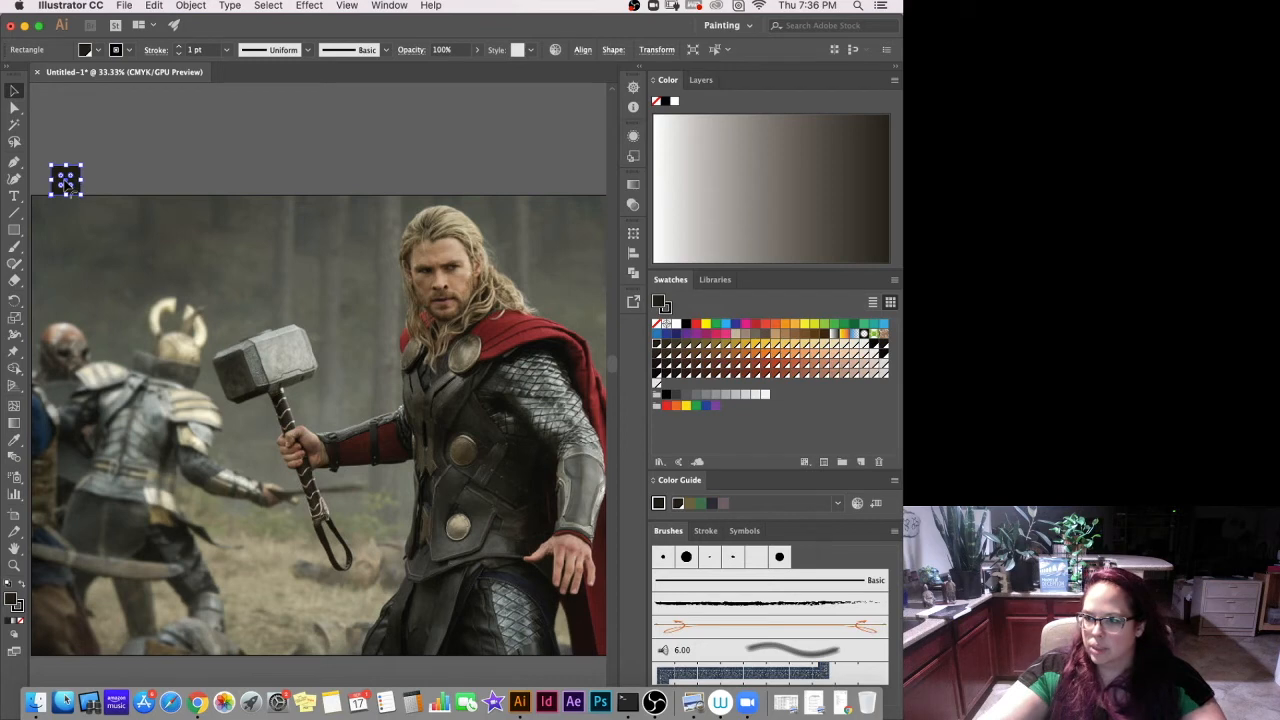
{"action": "left_click_drag", "start_coordinate": [66, 181], "coordinate": [477, 156]}
{"action": "key", "text": "super+z"}
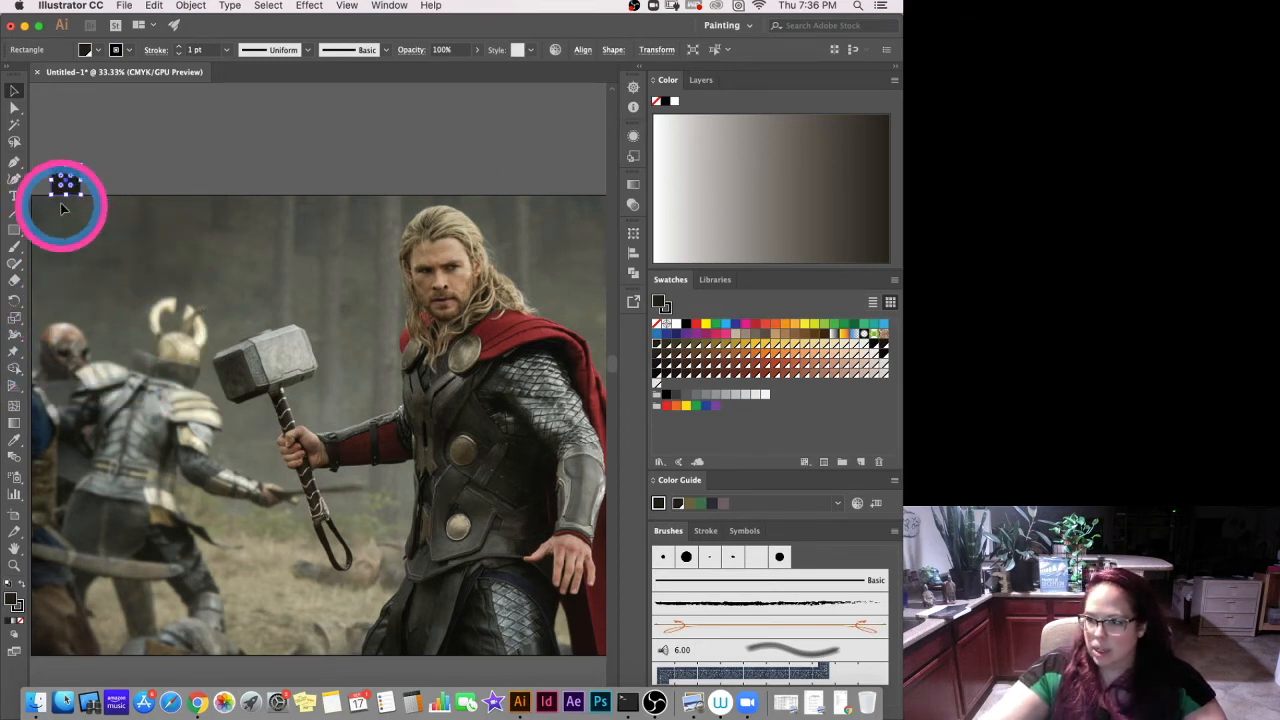
{"action": "left_click_drag", "start_coordinate": [66, 181], "coordinate": [532, 184]}
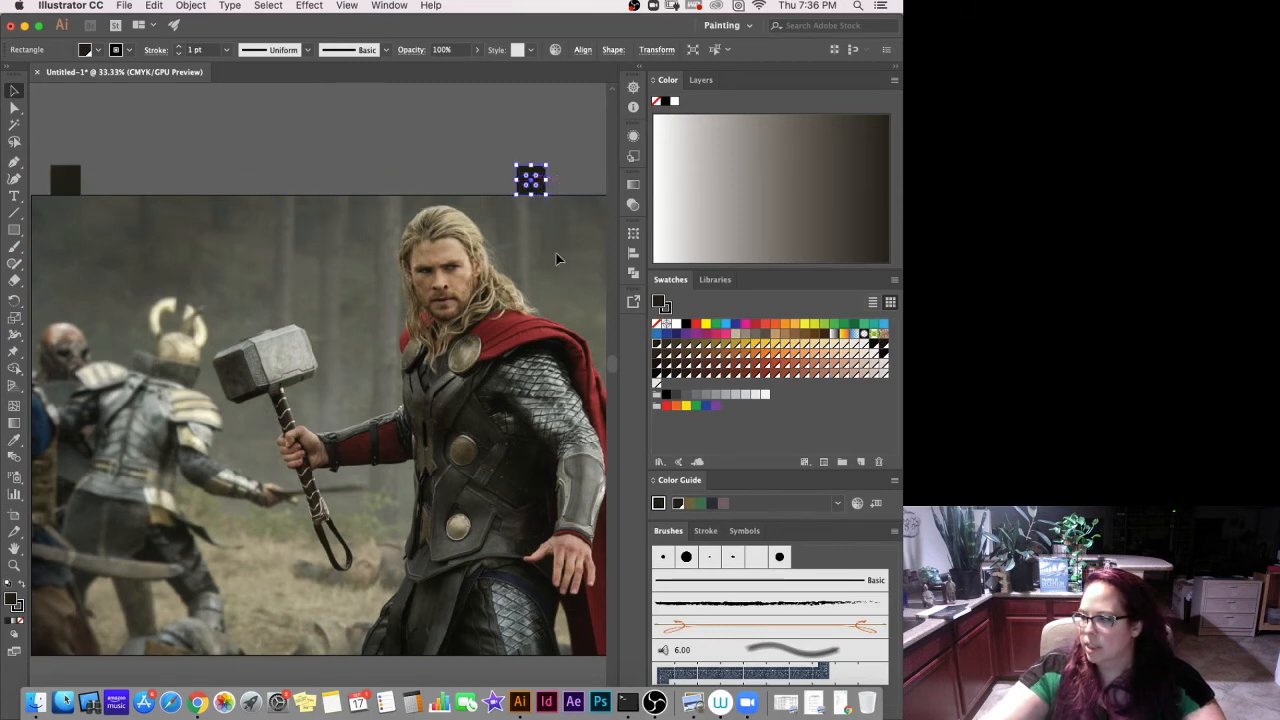
{"action": "double_click", "coordinate": [662, 304]}
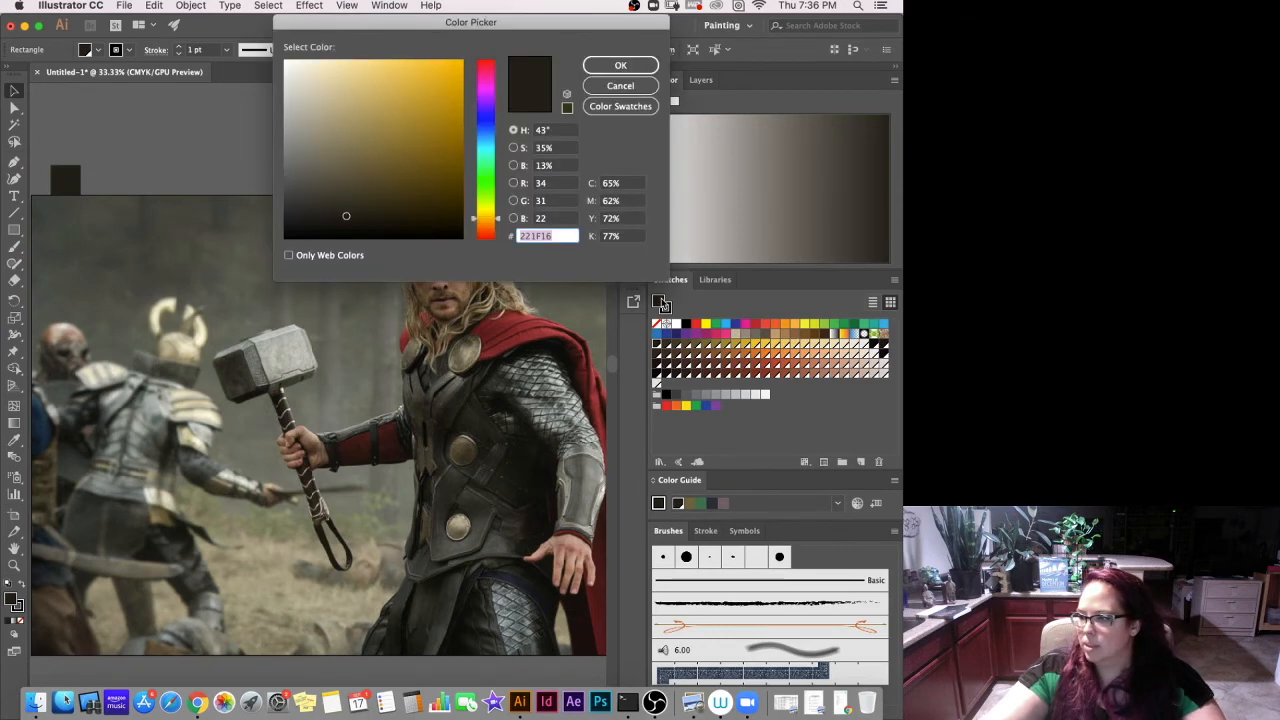
{"action": "left_click", "coordinate": [348, 237]}
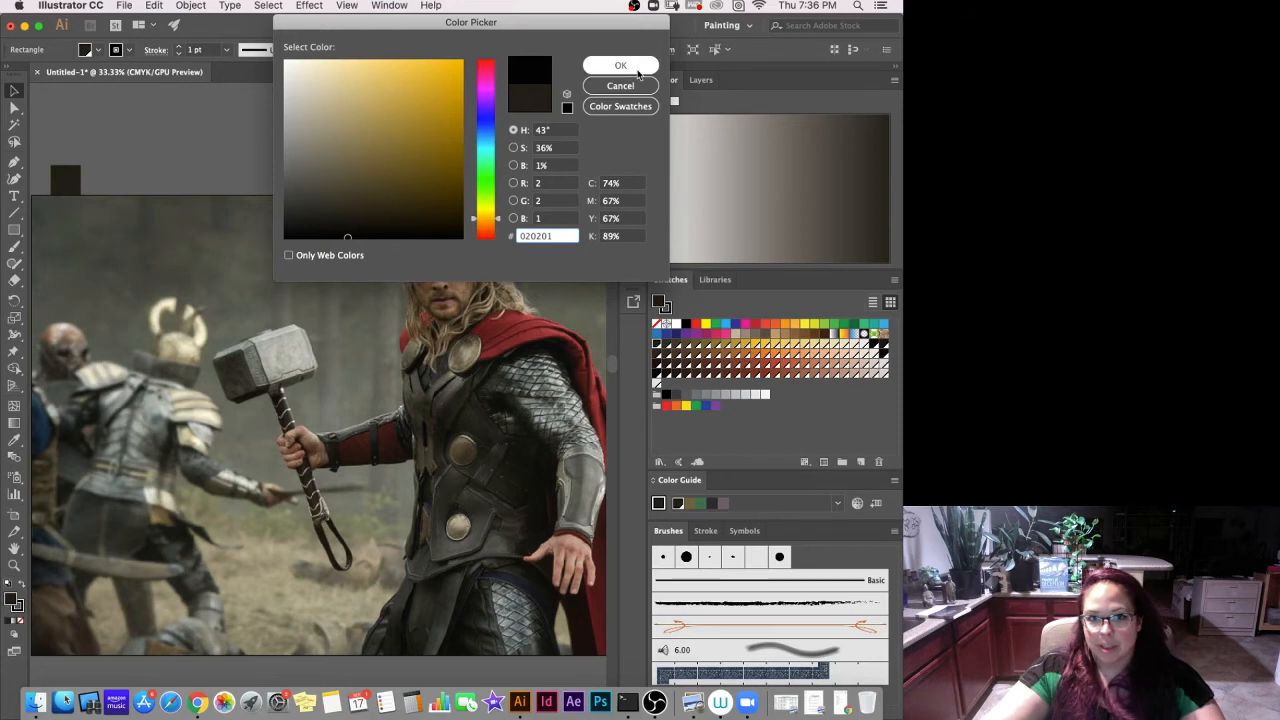
{"action": "left_click", "coordinate": [638, 73]}
Blend the dark brown square into the black one using 10 specified steps, with the preview turned on.
{"action": "left_click", "coordinate": [66, 186]}
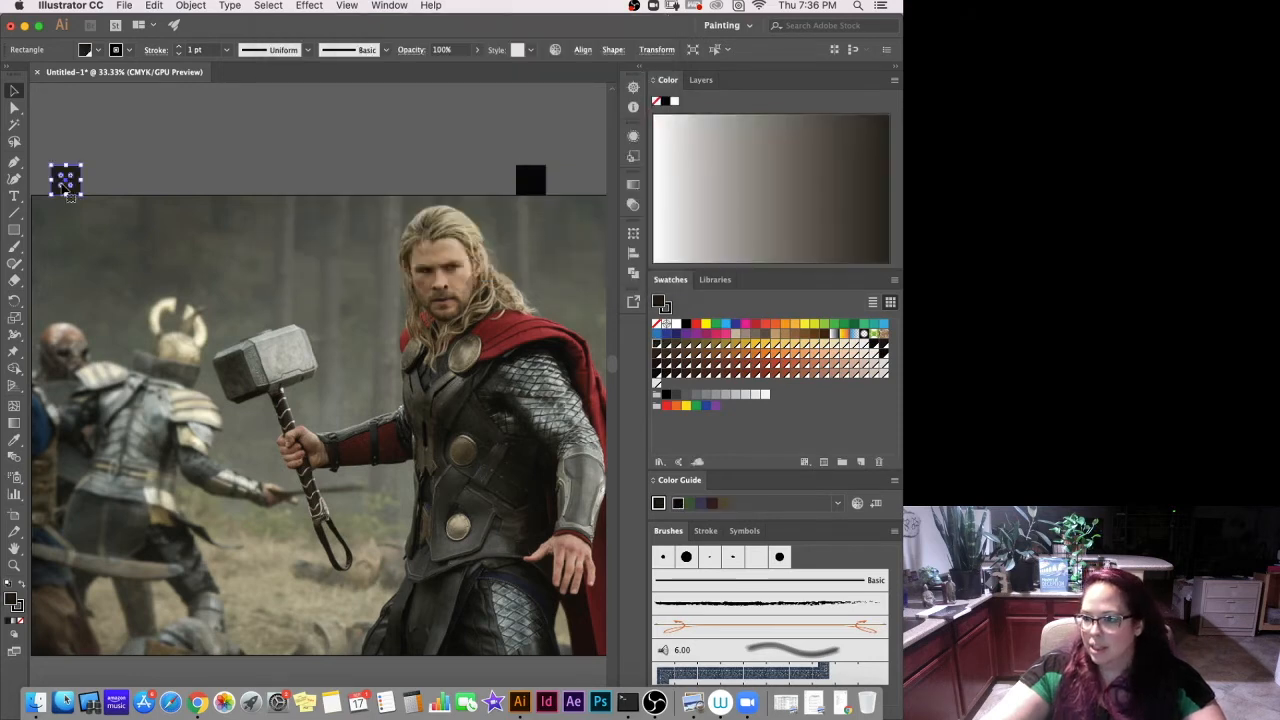
{"action": "left_click", "coordinate": [14, 457]}
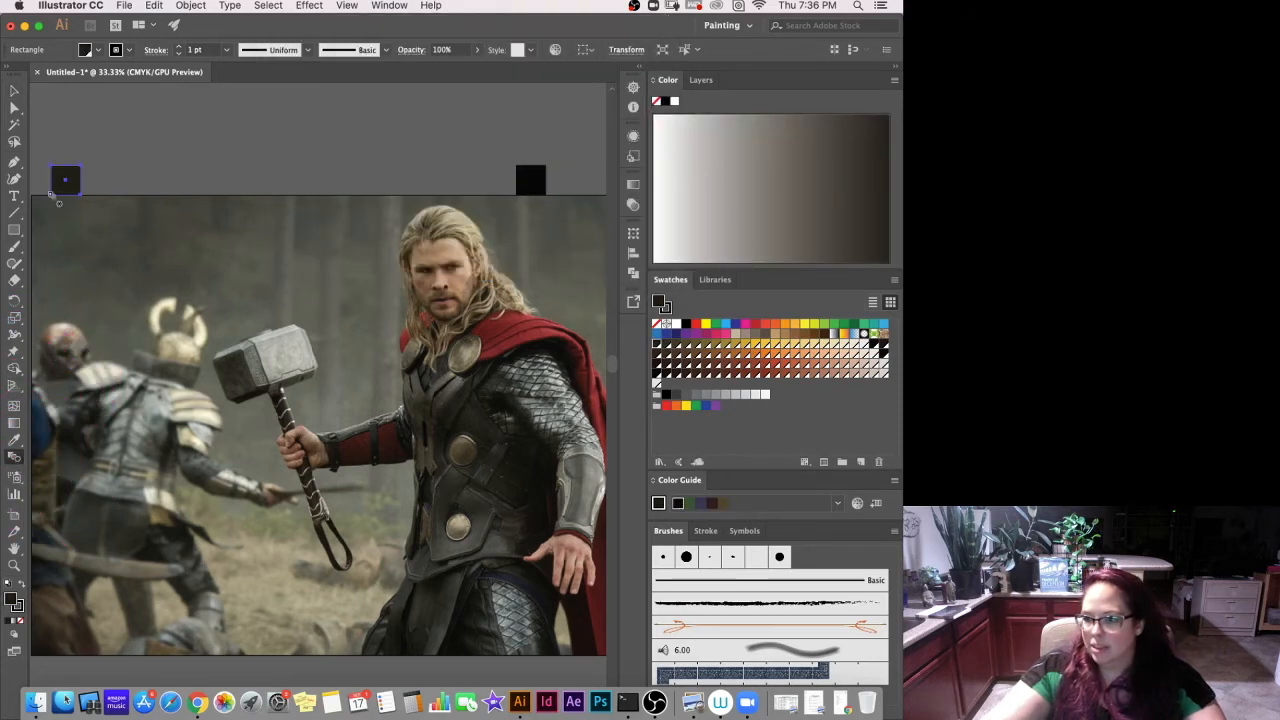
{"action": "left_click", "coordinate": [534, 178]}
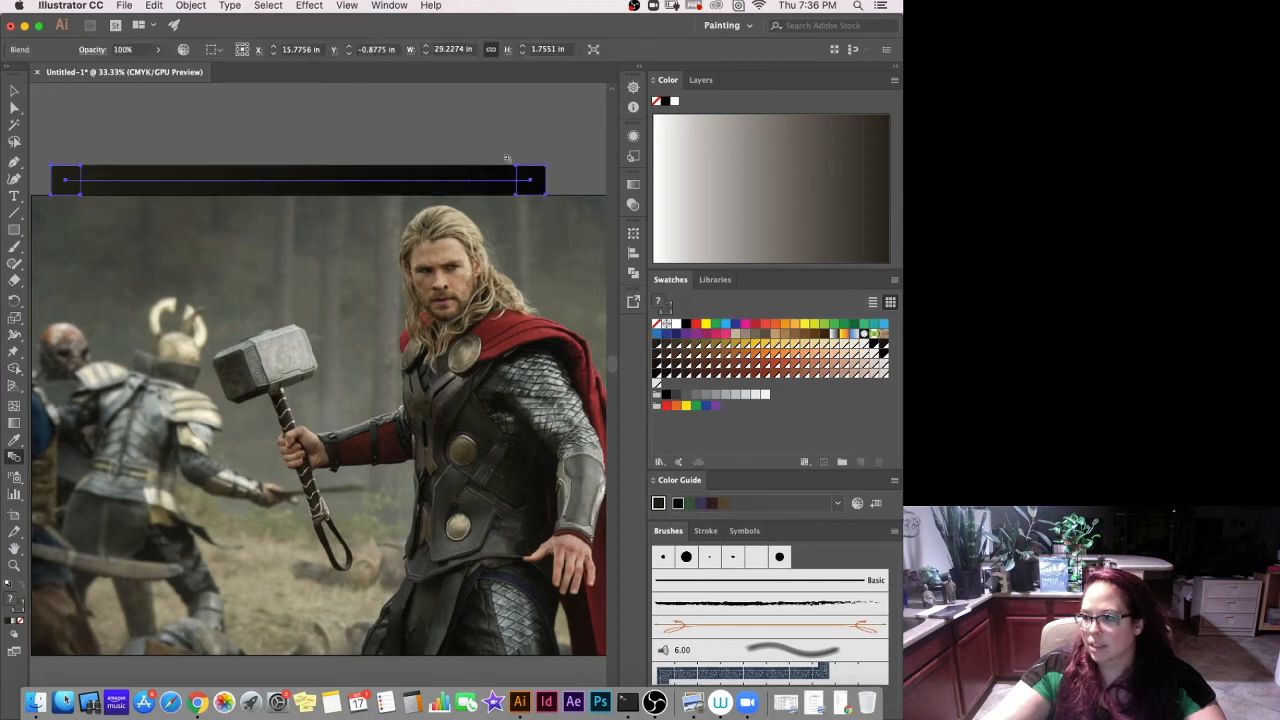
{"action": "left_click", "coordinate": [190, 5]}
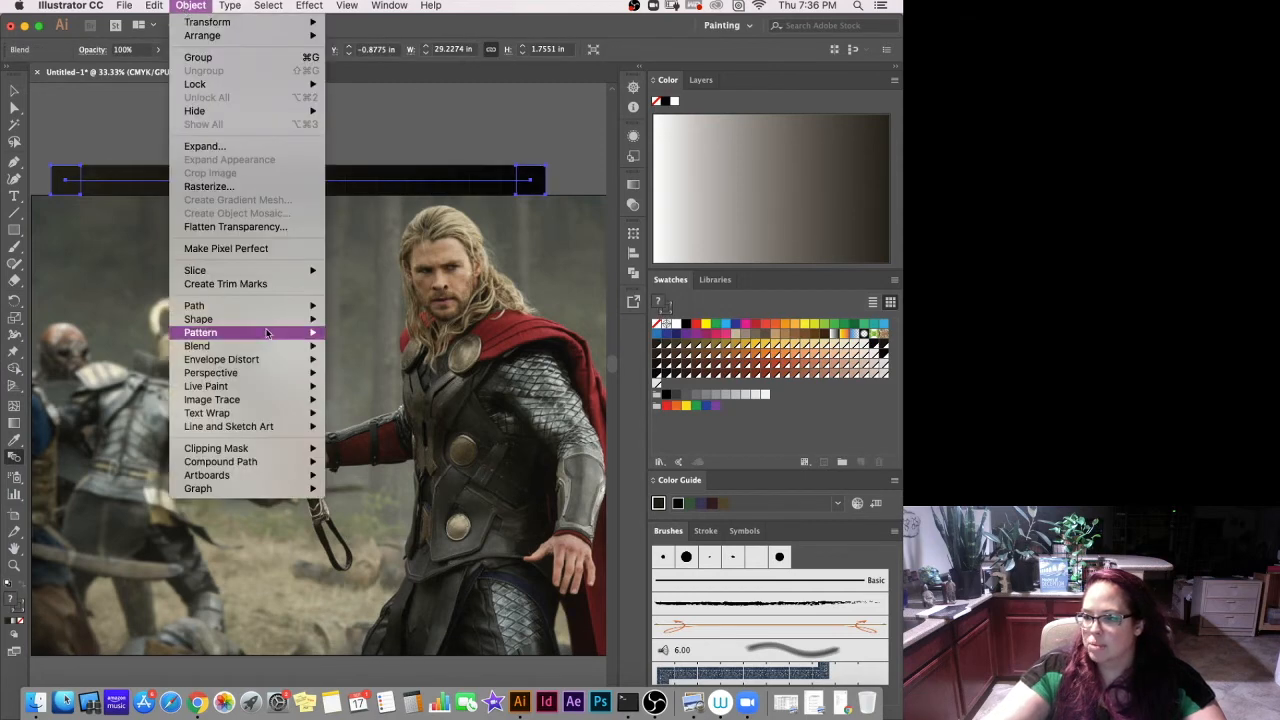
{"action": "mouse_move", "coordinate": [268, 345]}
{"action": "left_click", "coordinate": [376, 381]}
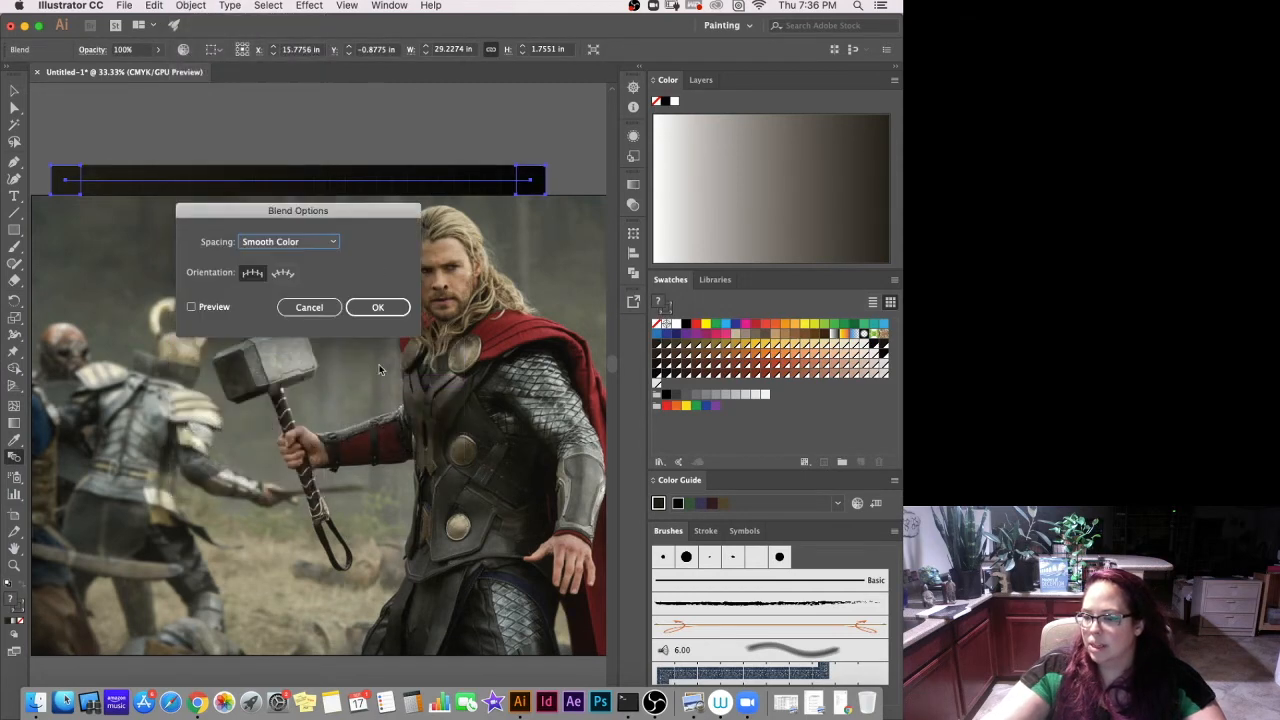
{"action": "left_click", "coordinate": [322, 244]}
{"action": "left_click", "coordinate": [300, 272]}
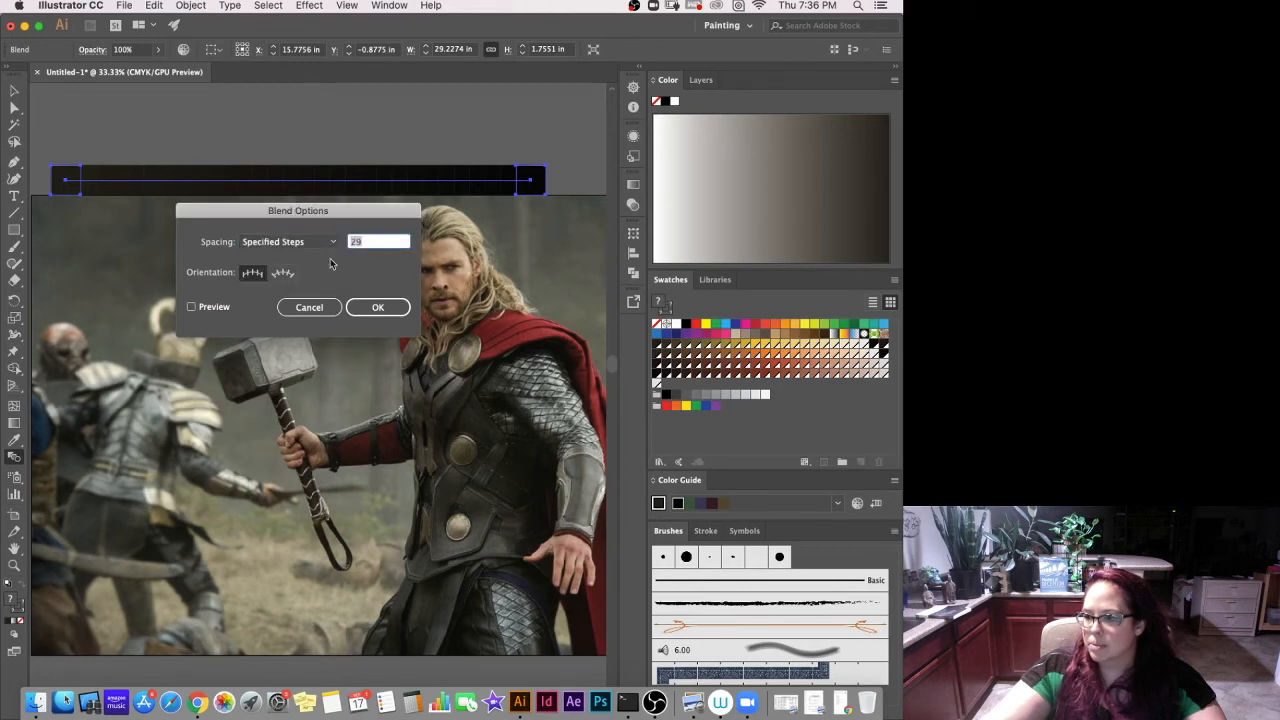
{"action": "type", "text": "10"}
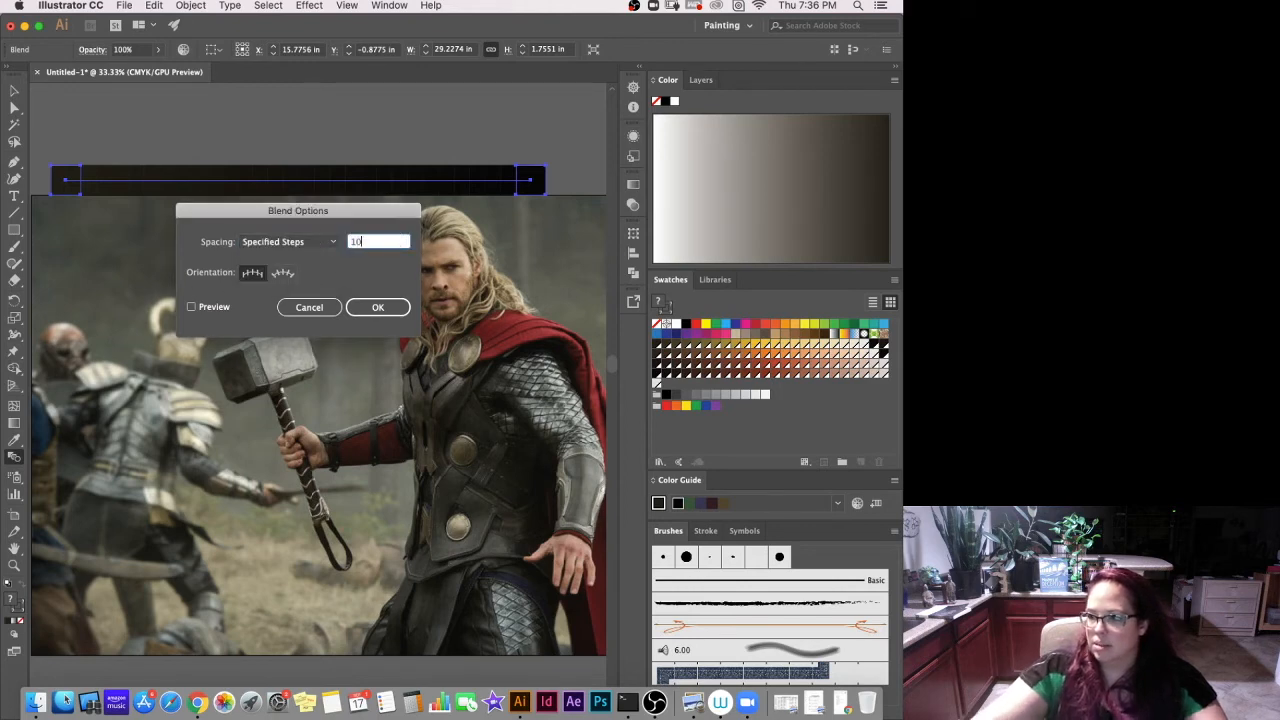
{"action": "left_click", "coordinate": [191, 308]}
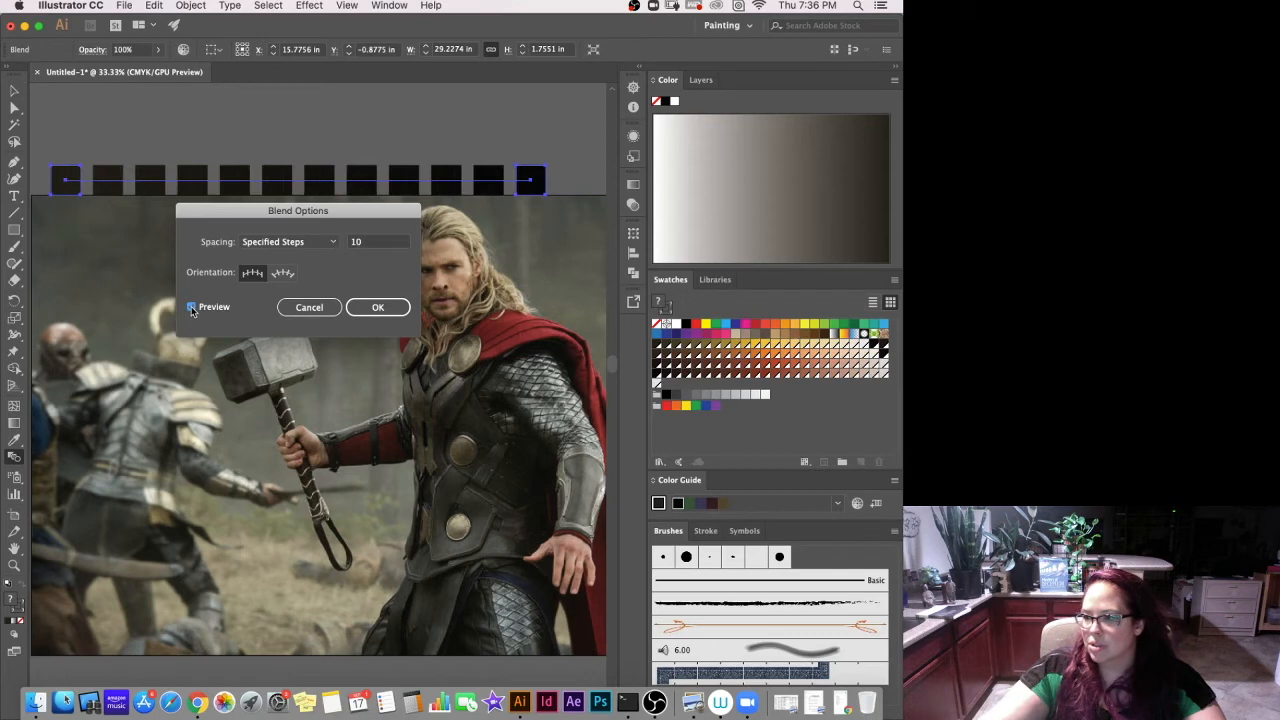
Preview the dark blend with 5 specified steps, and settle on 3 specified steps.
{"action": "double_click", "coordinate": [378, 242]}
{"action": "type", "text": "5"}
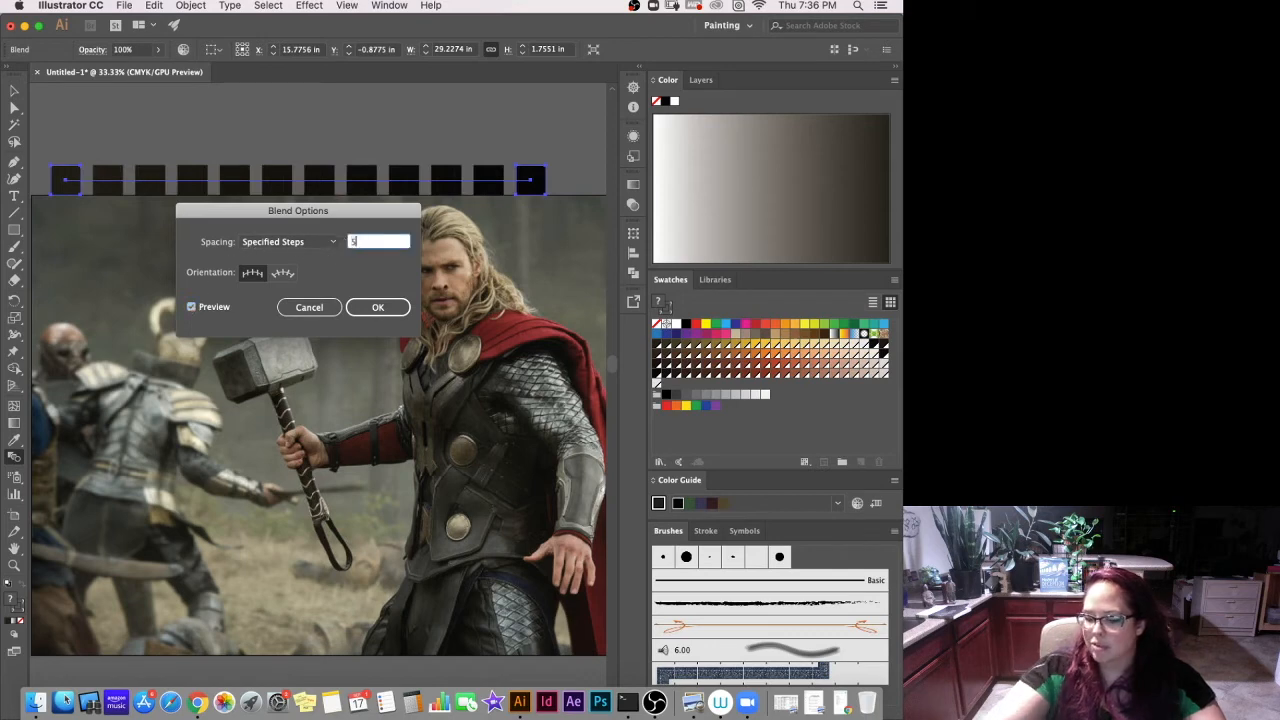
{"action": "left_click", "coordinate": [191, 308]}
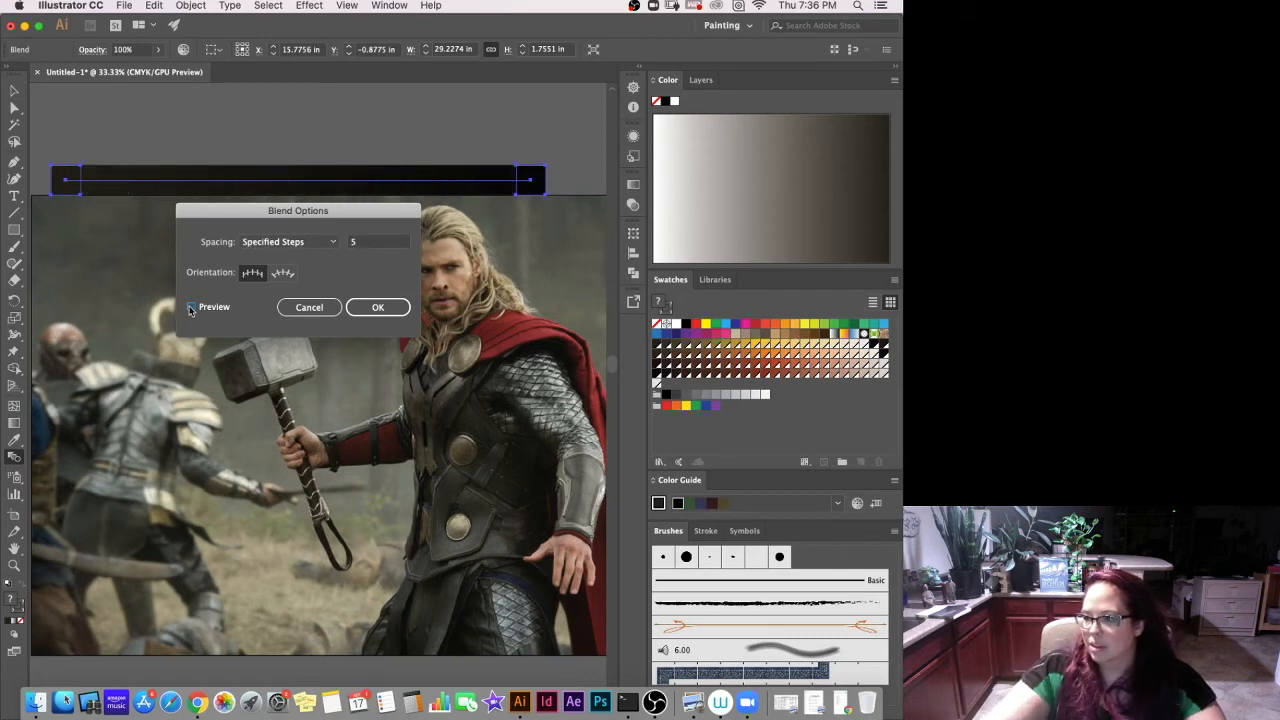
{"action": "left_click", "coordinate": [191, 308]}
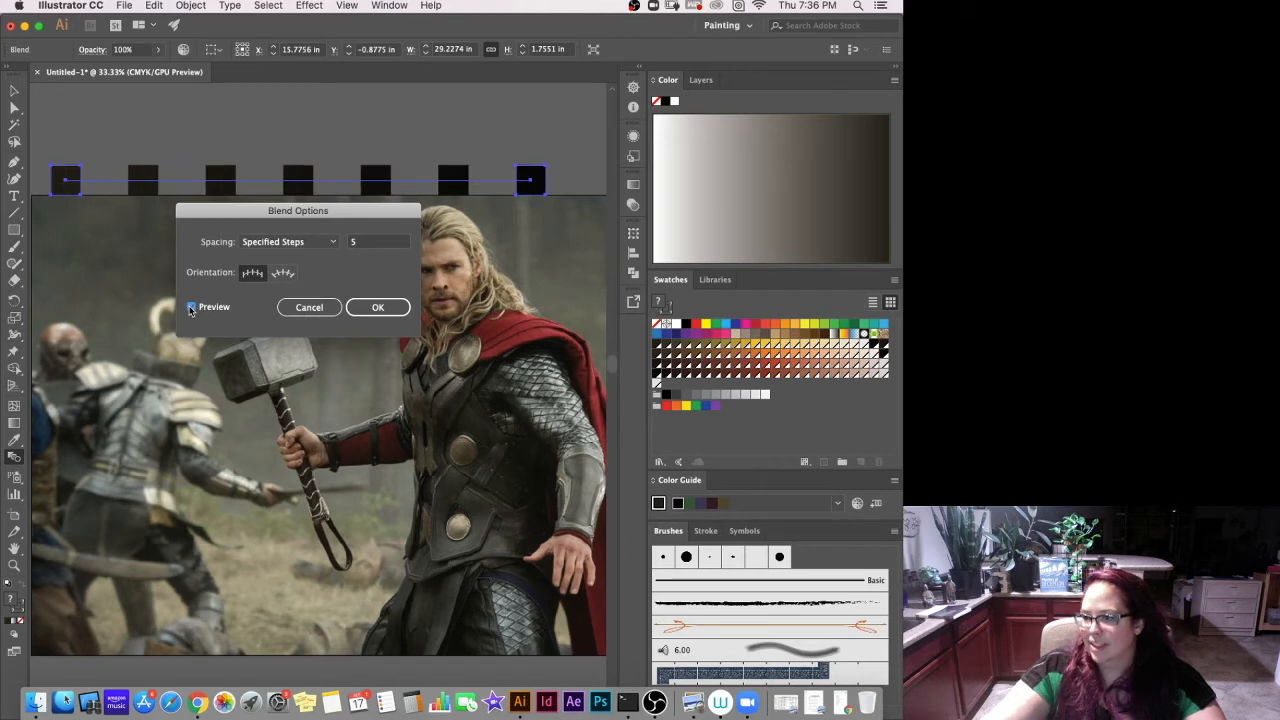
{"action": "double_click", "coordinate": [379, 241]}
{"action": "type", "text": "3"}
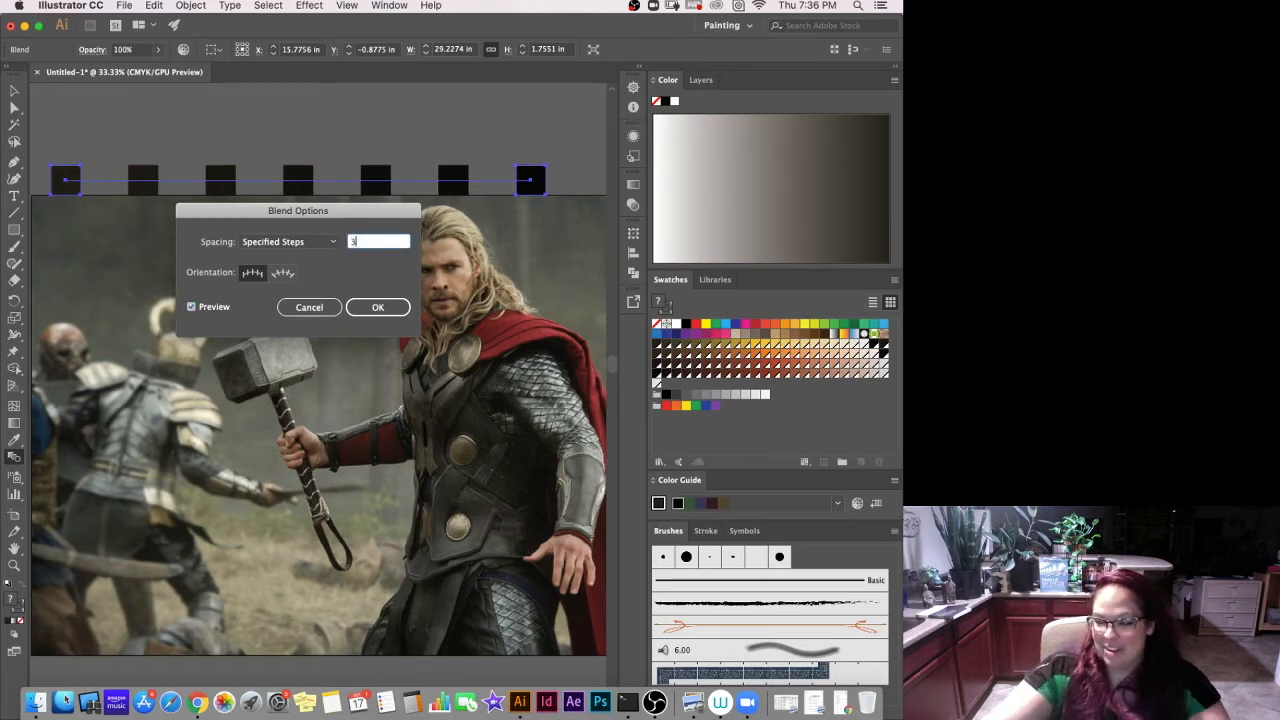
{"action": "left_click", "coordinate": [191, 307]}
{"action": "left_click", "coordinate": [191, 307]}
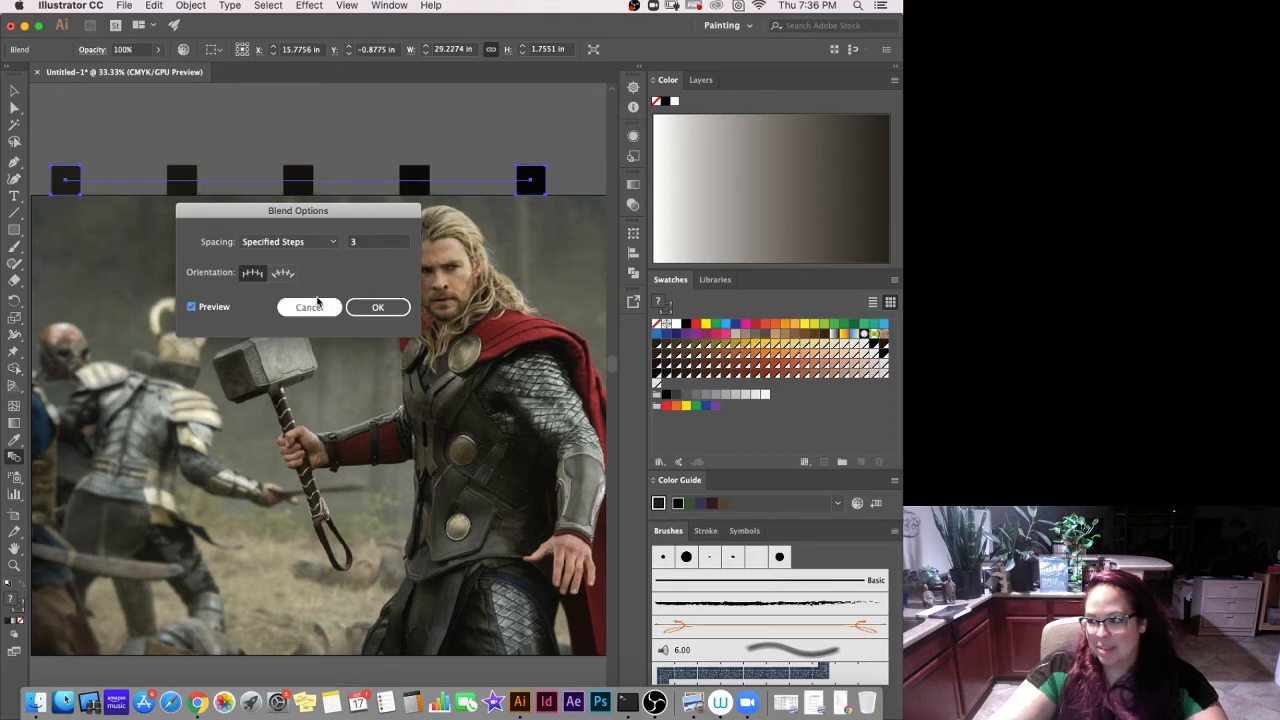
{"action": "left_click", "coordinate": [379, 307]}
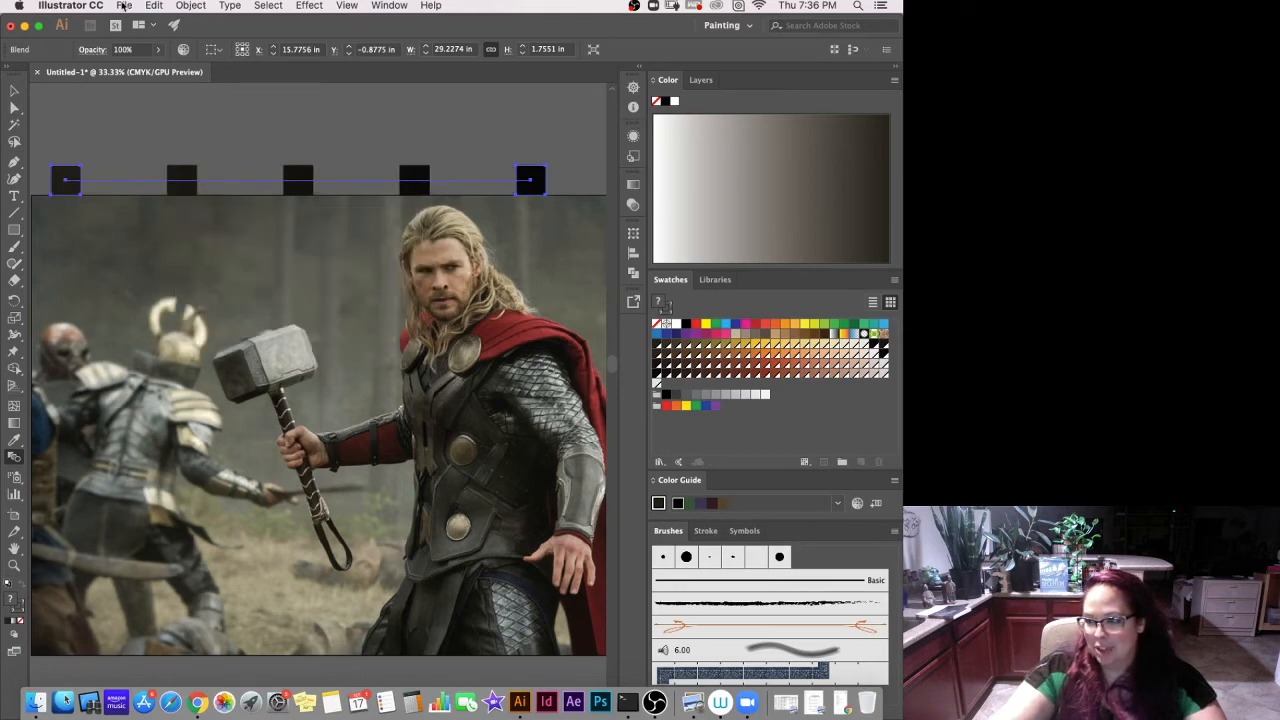
Expand the dark brown to black blend and add its colours to the swatches.
{"action": "left_click", "coordinate": [192, 6]}
{"action": "left_click", "coordinate": [224, 151]}
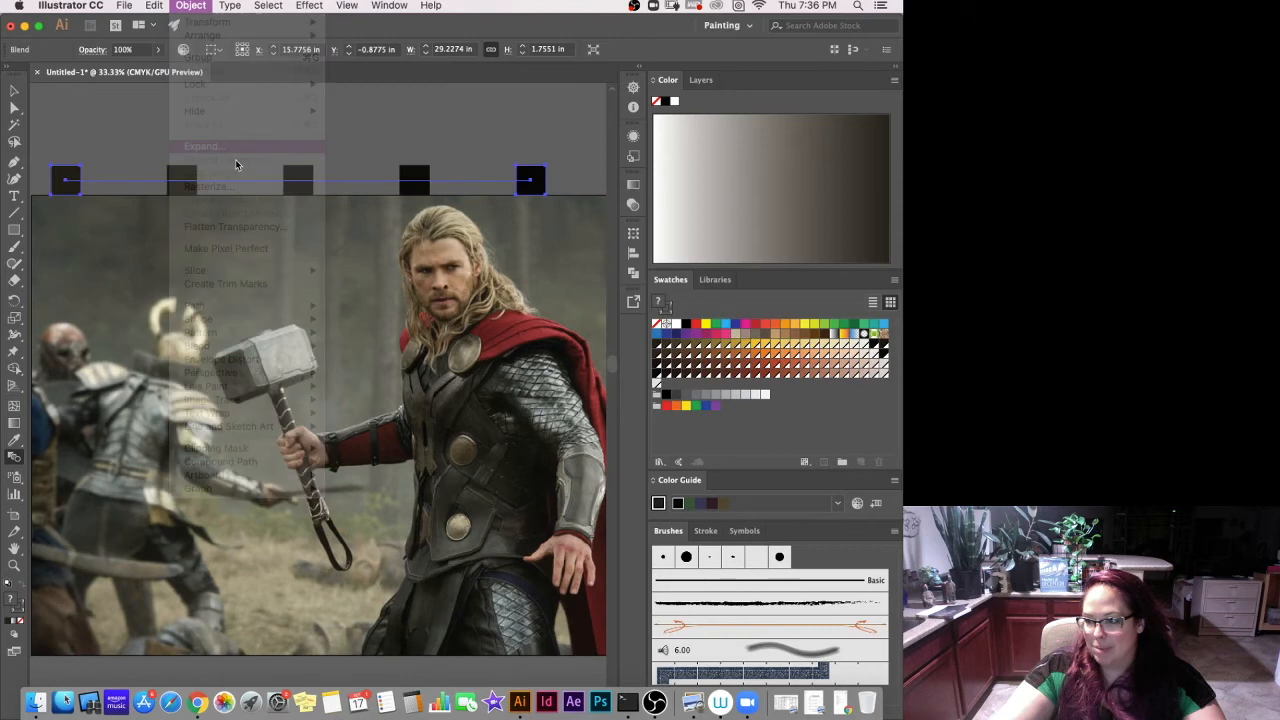
{"action": "left_click", "coordinate": [556, 594]}
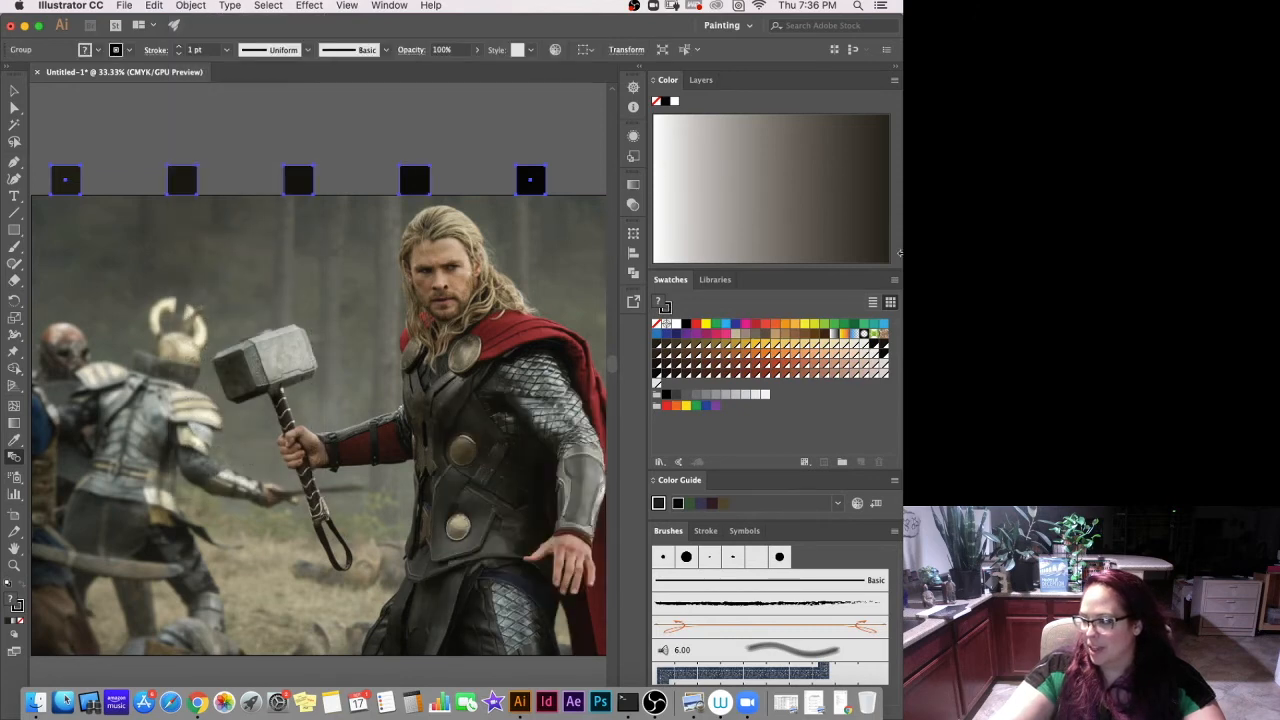
{"action": "left_click", "coordinate": [895, 282]}
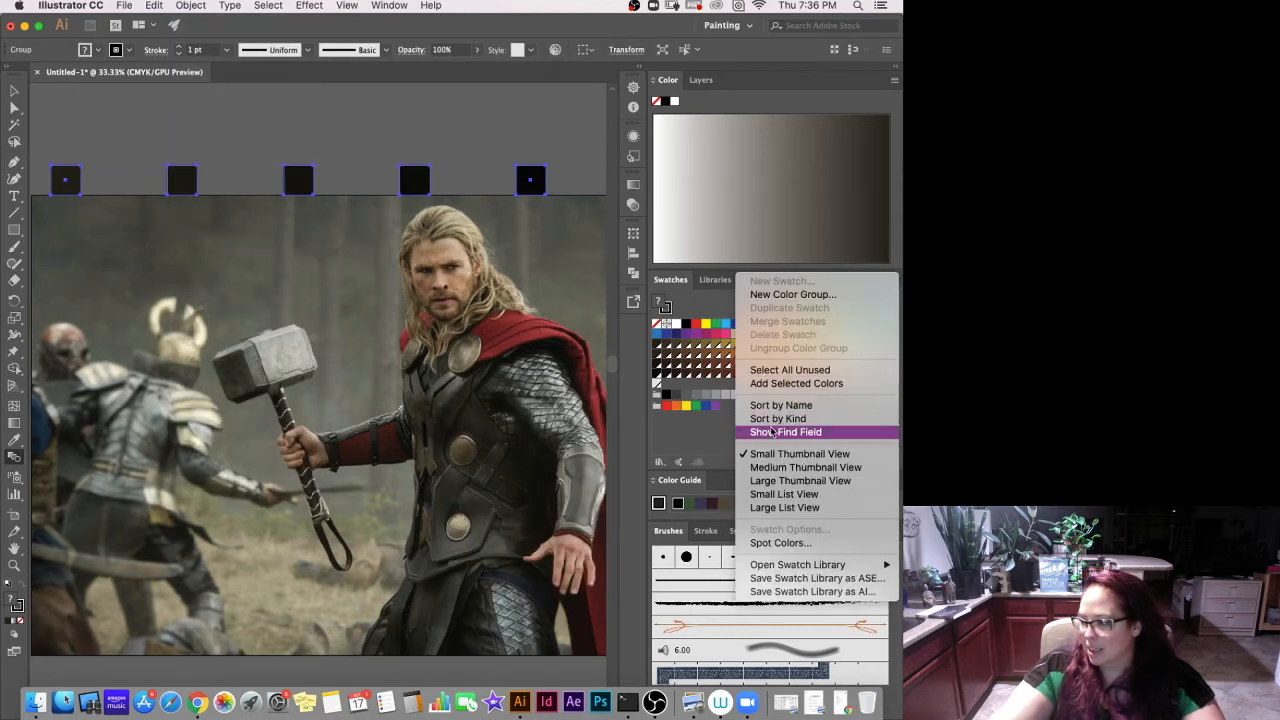
{"action": "left_click", "coordinate": [779, 384]}
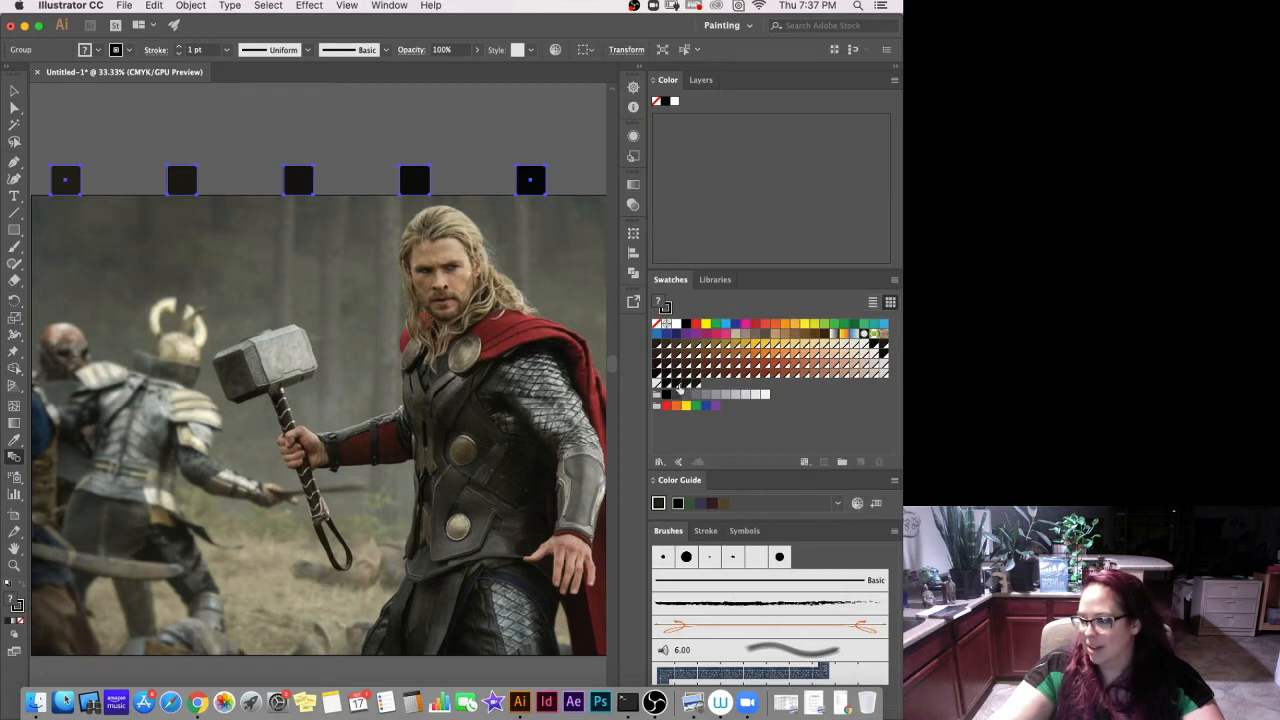
Delete the expanded dark row and draw a new small near-black square above the photo's upper-left corner.
{"action": "left_click", "coordinate": [15, 91]}
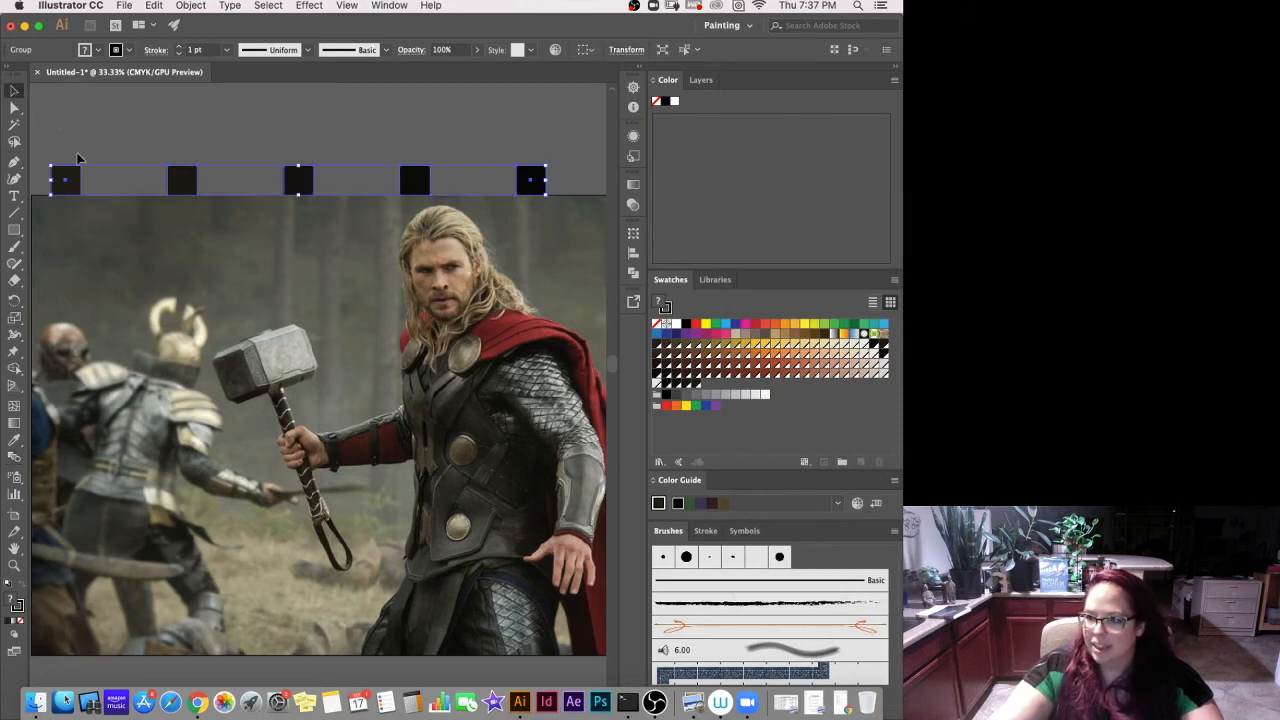
{"action": "key", "text": "Delete"}
{"action": "key", "text": "m"}
{"action": "left_click_drag", "start_coordinate": [57, 153], "coordinate": [96, 190]}
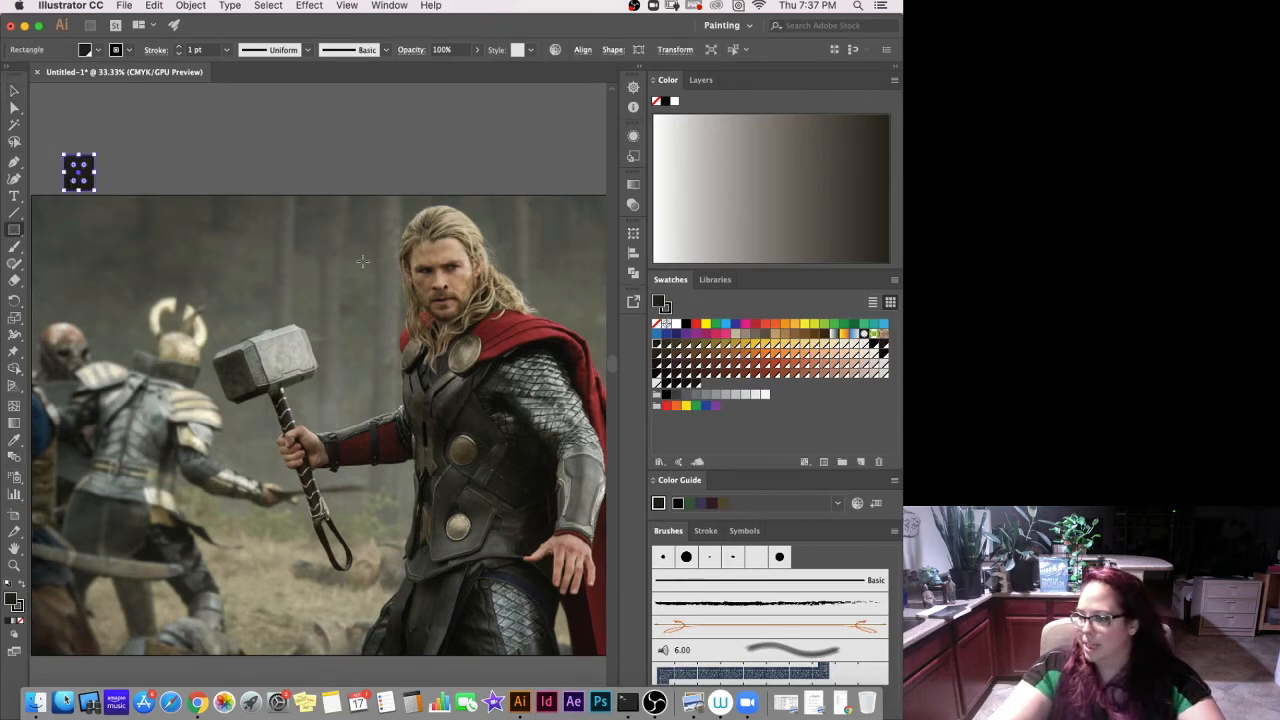
Duplicate the near-black square to above the photo's upper-right area and fill the copy with off-white FCF8ED.
{"action": "left_click", "coordinate": [15, 92]}
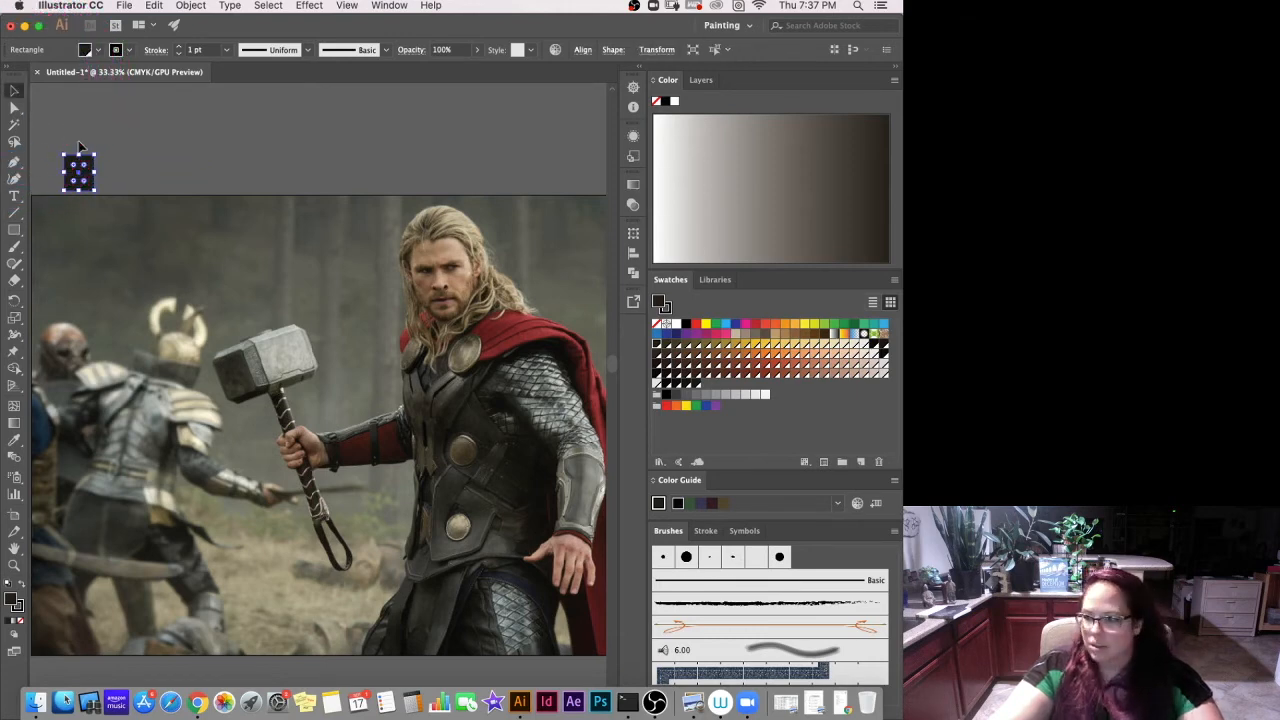
{"action": "left_click_drag", "start_coordinate": [84, 176], "coordinate": [575, 176]}
{"action": "double_click", "coordinate": [660, 303]}
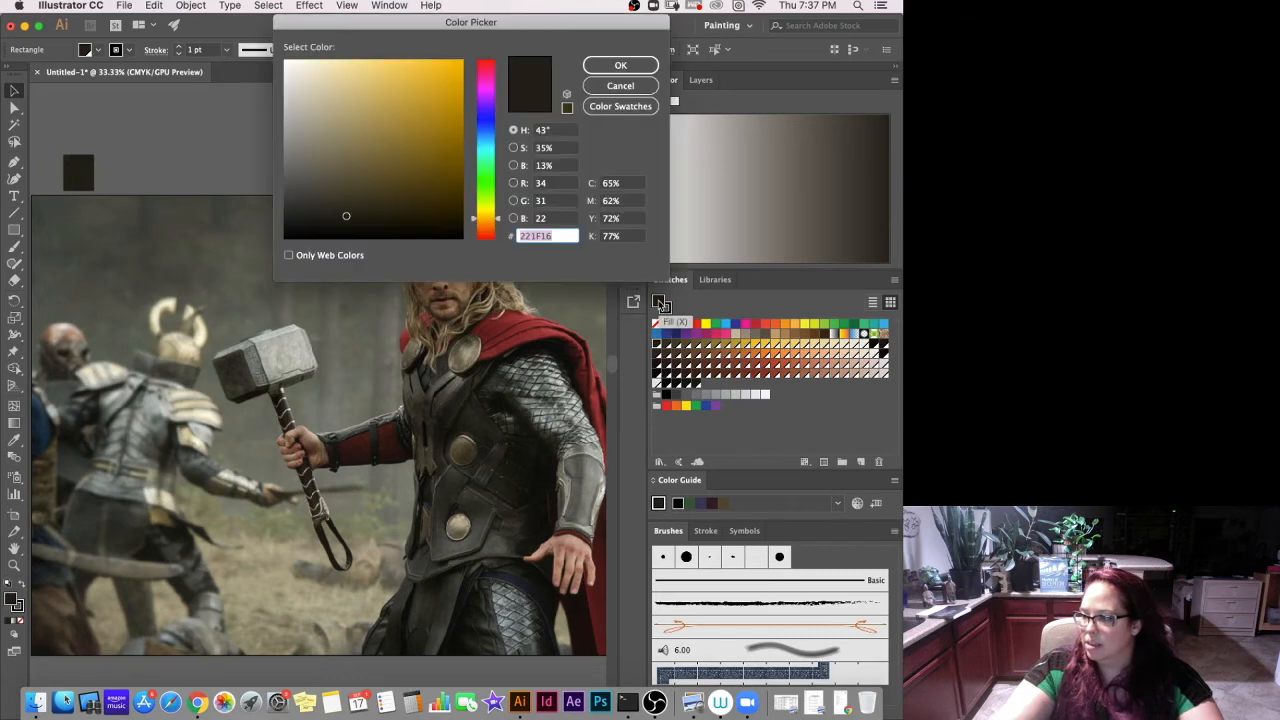
{"action": "left_click_drag", "start_coordinate": [346, 65], "coordinate": [296, 60]}
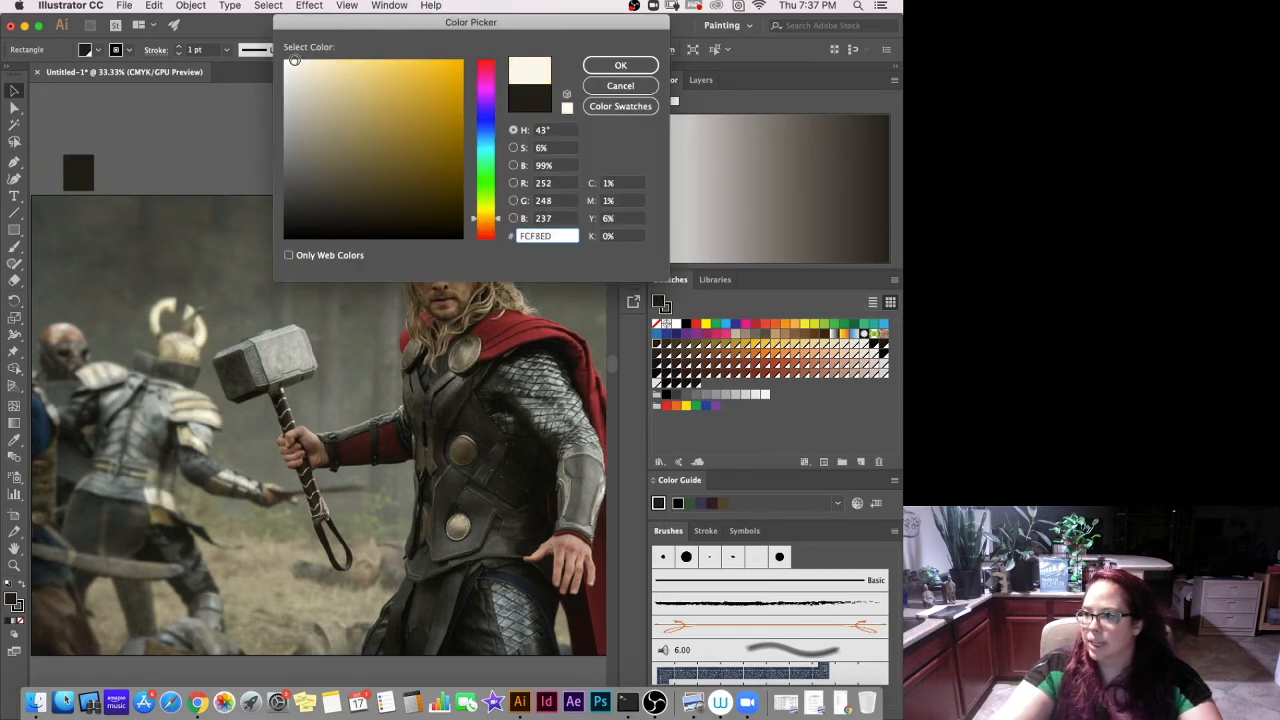
{"action": "left_click", "coordinate": [650, 66]}
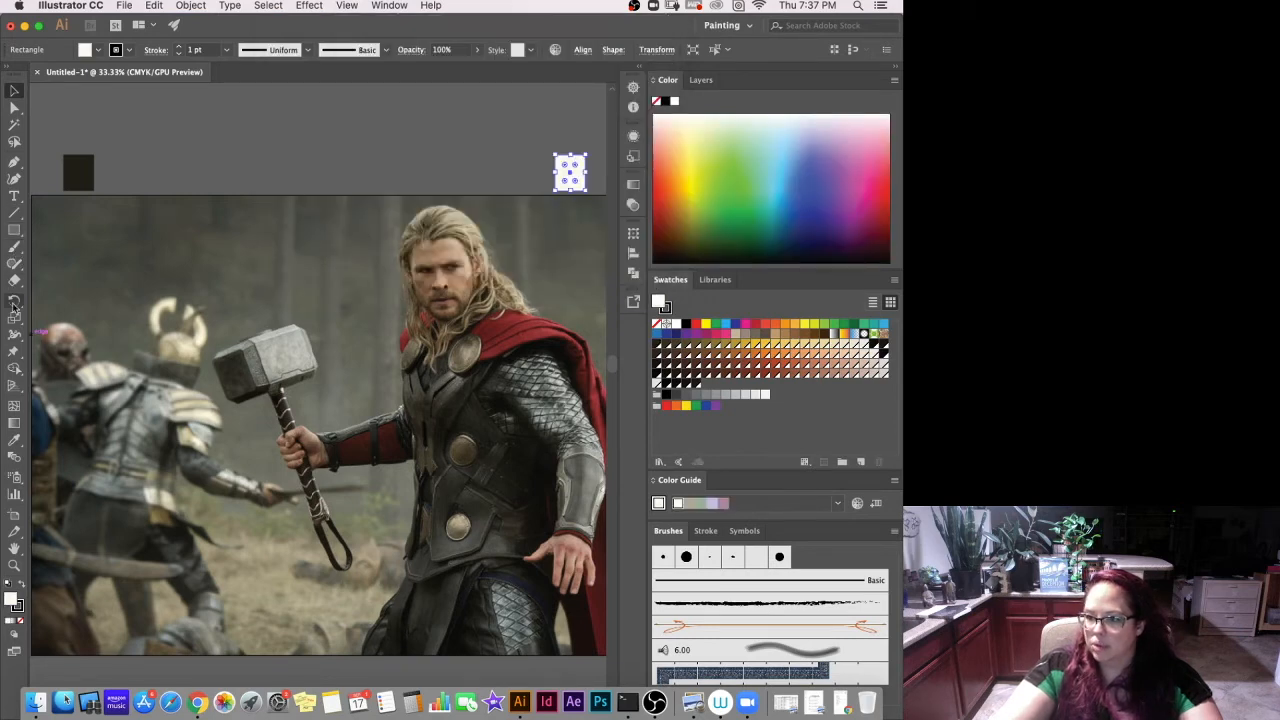
Blend the near-black square into the off-white one using 20 specified steps, with the preview turned on.
{"action": "left_click", "coordinate": [10, 227]}
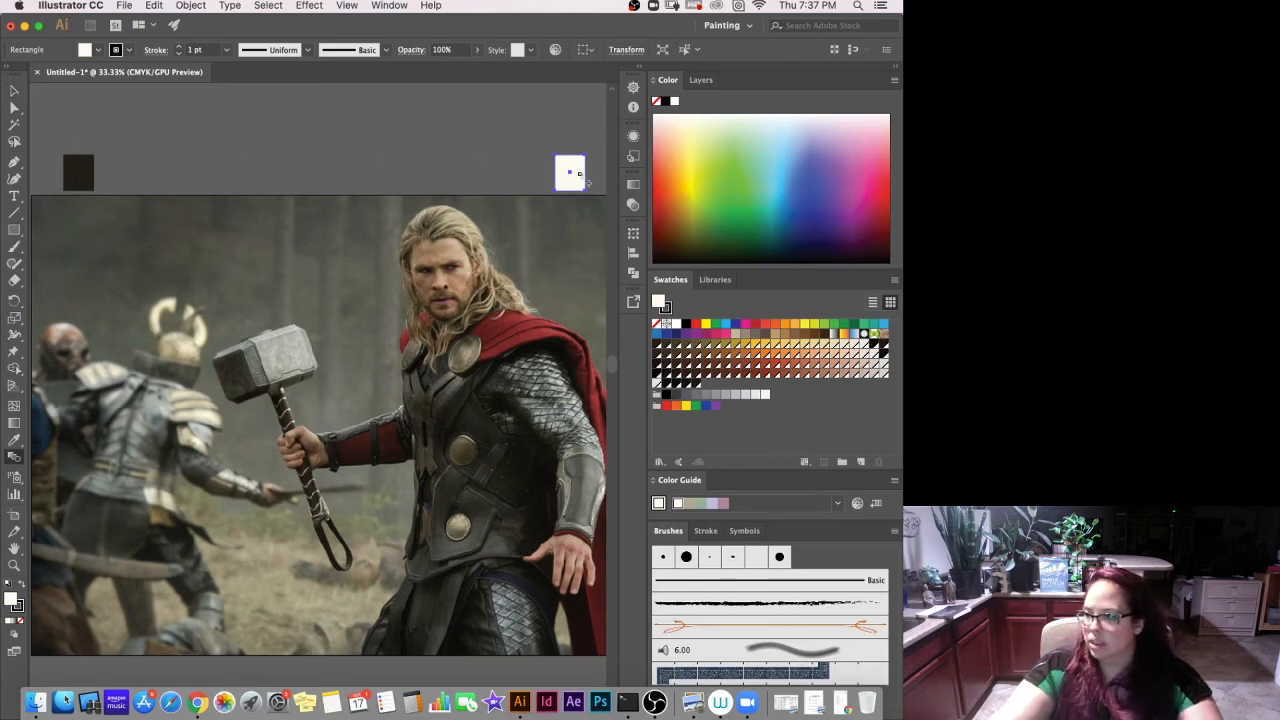
{"action": "left_click", "coordinate": [579, 175]}
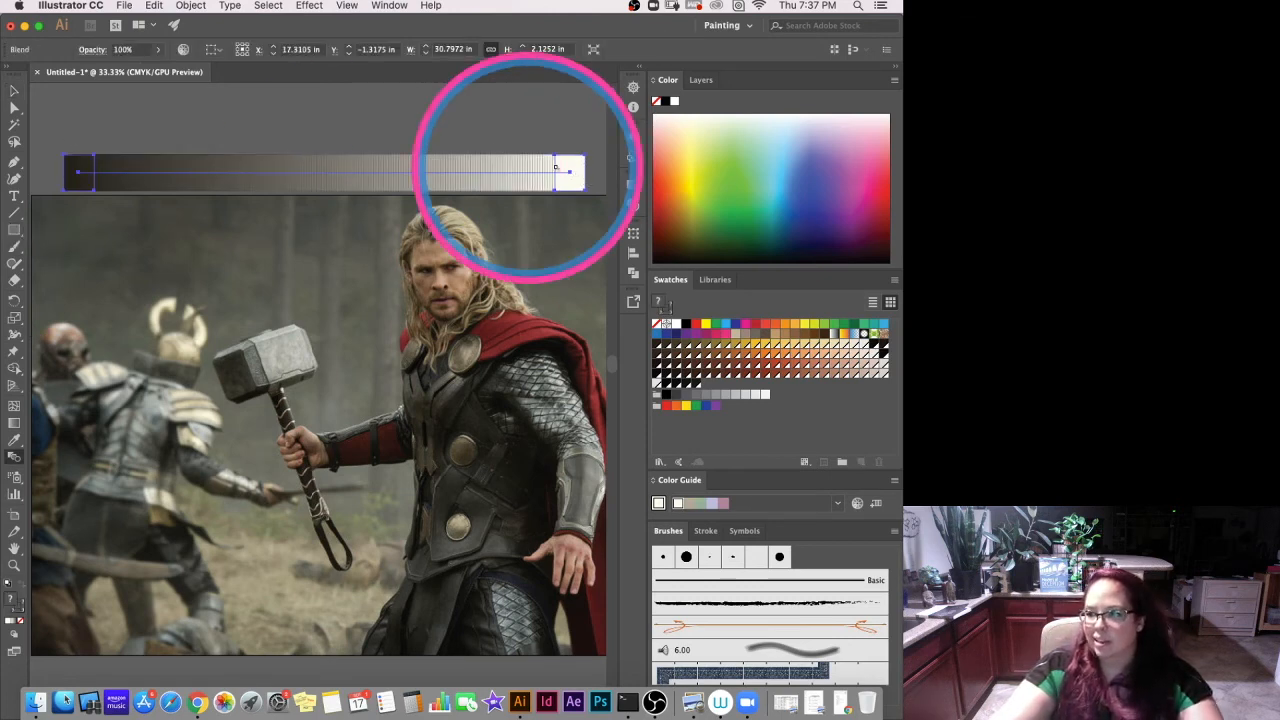
{"action": "left_click", "coordinate": [191, 8]}
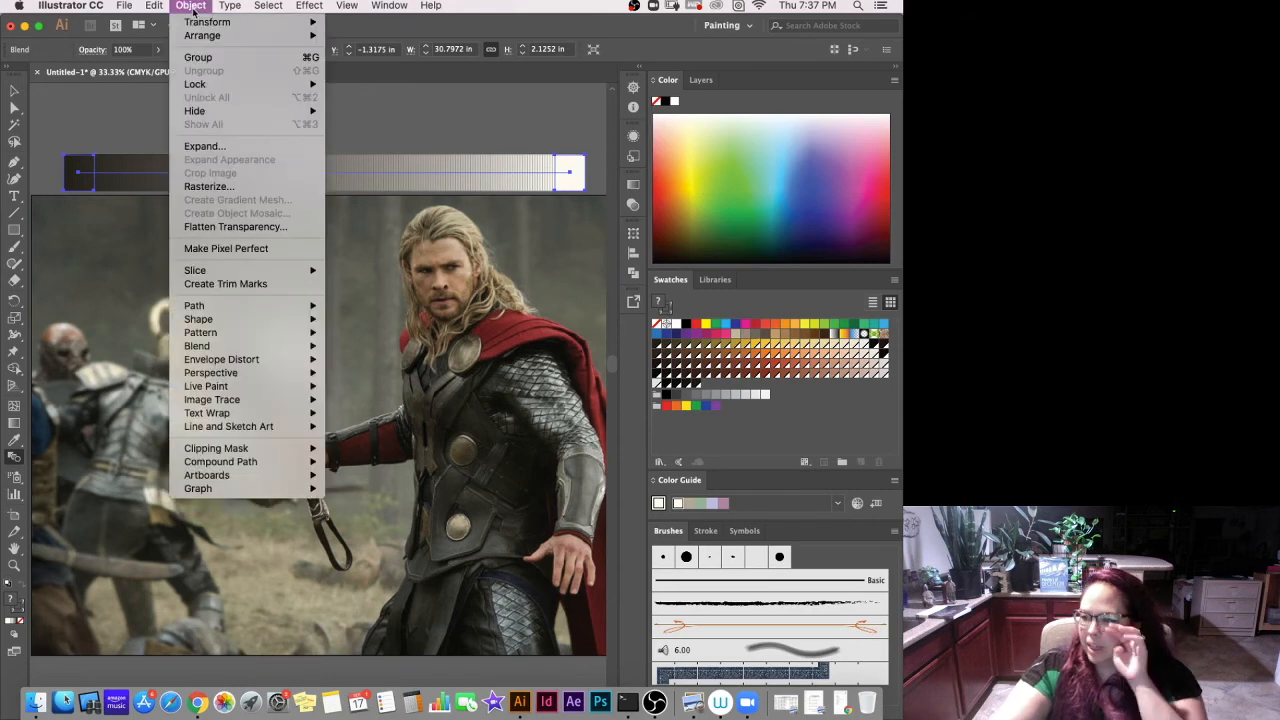
{"action": "mouse_move", "coordinate": [233, 347]}
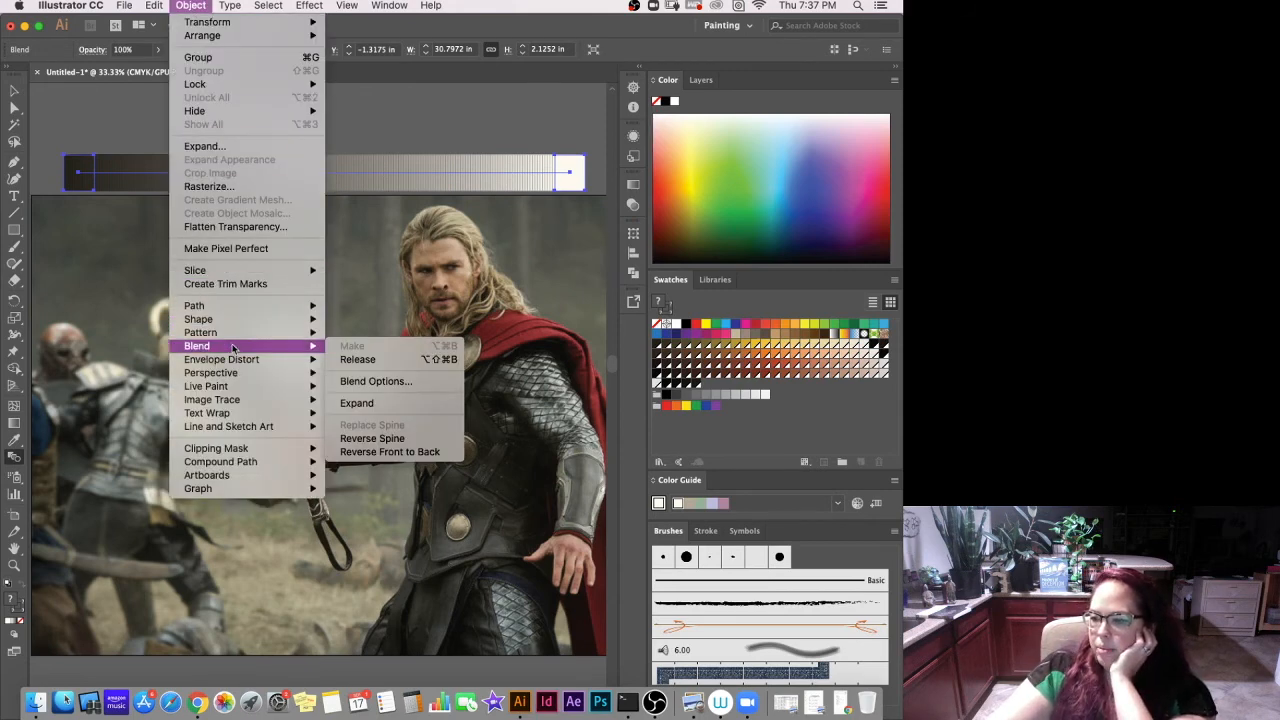
{"action": "left_click", "coordinate": [376, 381]}
{"action": "left_click", "coordinate": [316, 243]}
{"action": "left_click", "coordinate": [308, 273]}
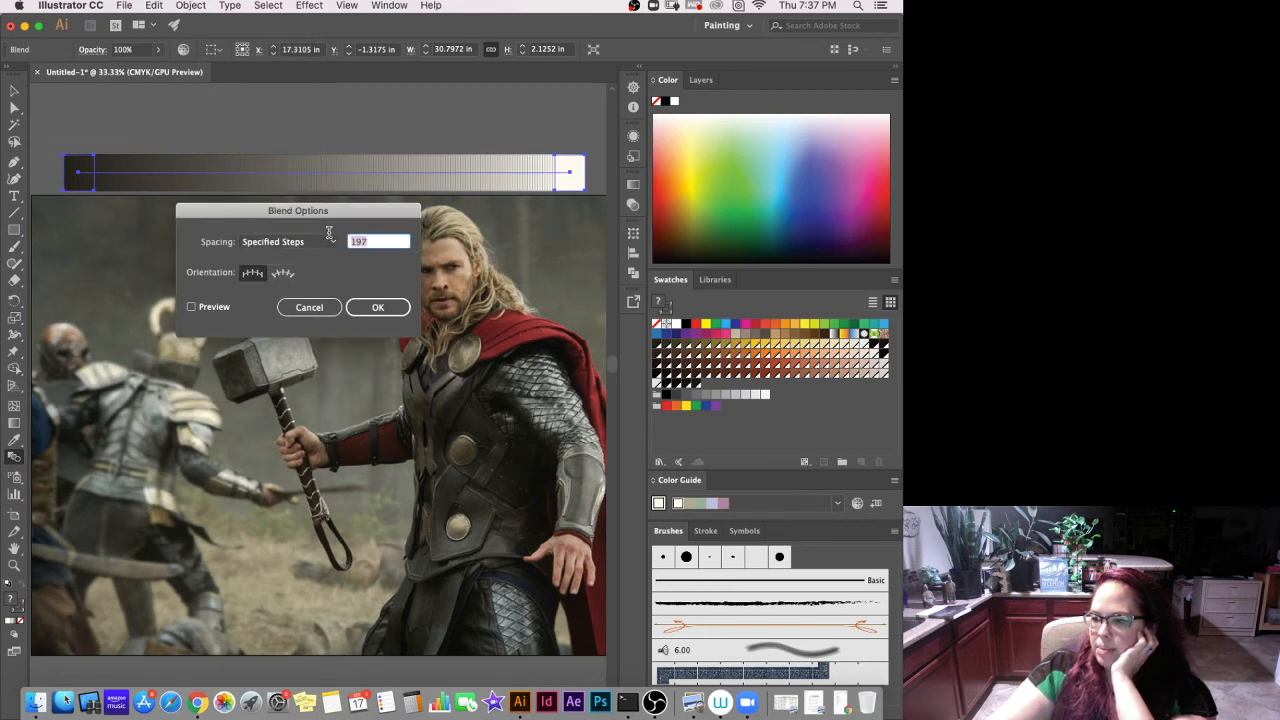
{"action": "type", "text": "20"}
{"action": "left_click", "coordinate": [190, 307]}
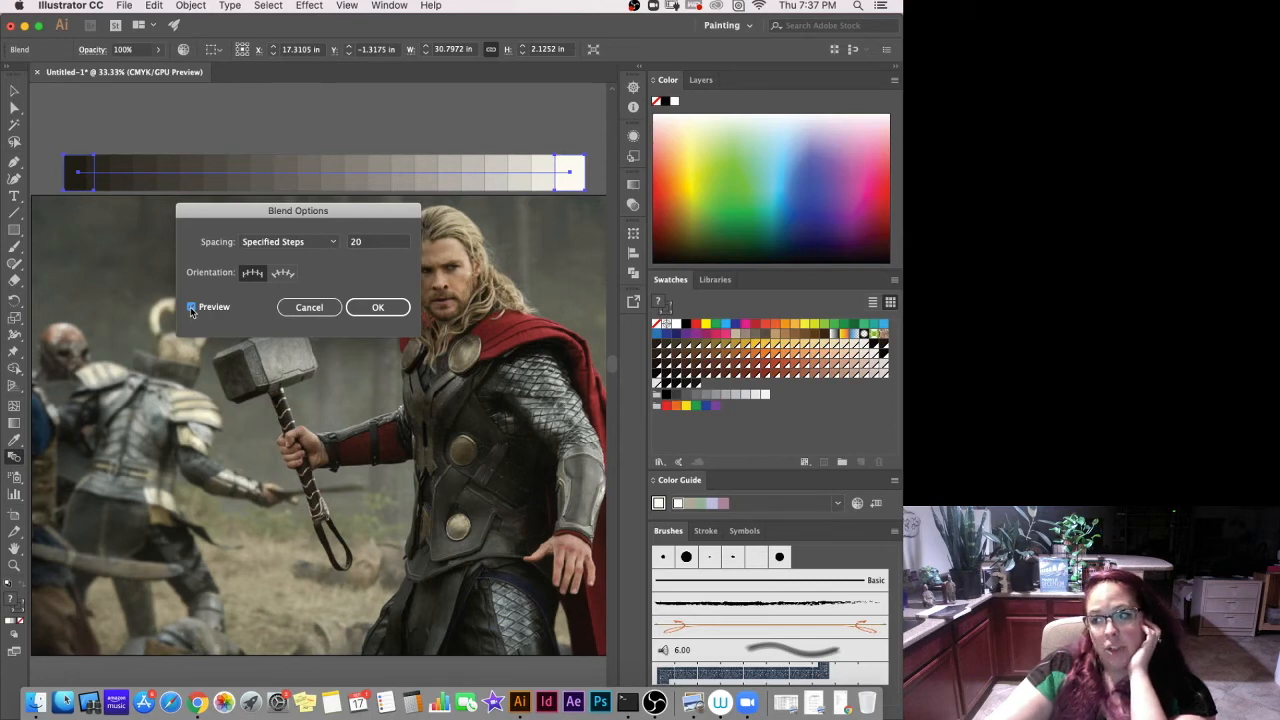
Preview the near-black to off-white blend with 18 specified steps, and settle on 17 specified steps.
{"action": "left_click", "coordinate": [347, 243]}
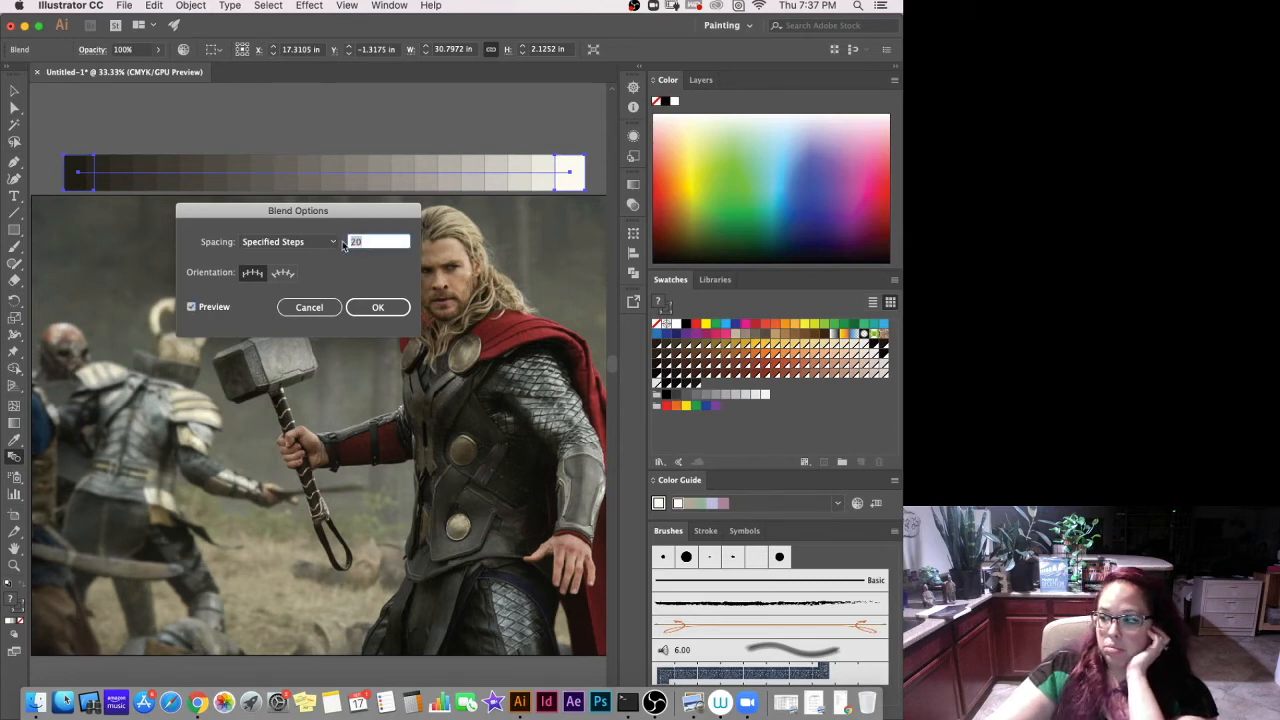
{"action": "type", "text": "18"}
{"action": "left_click", "coordinate": [191, 307]}
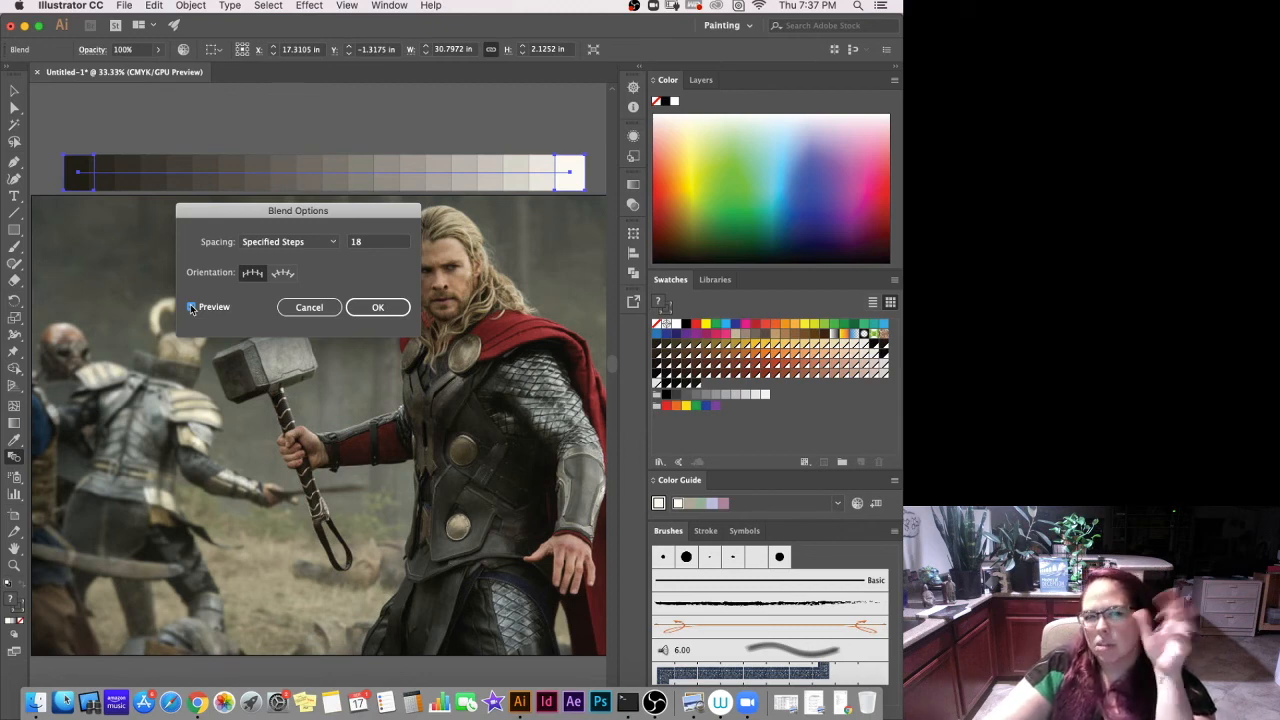
{"action": "left_click", "coordinate": [190, 306]}
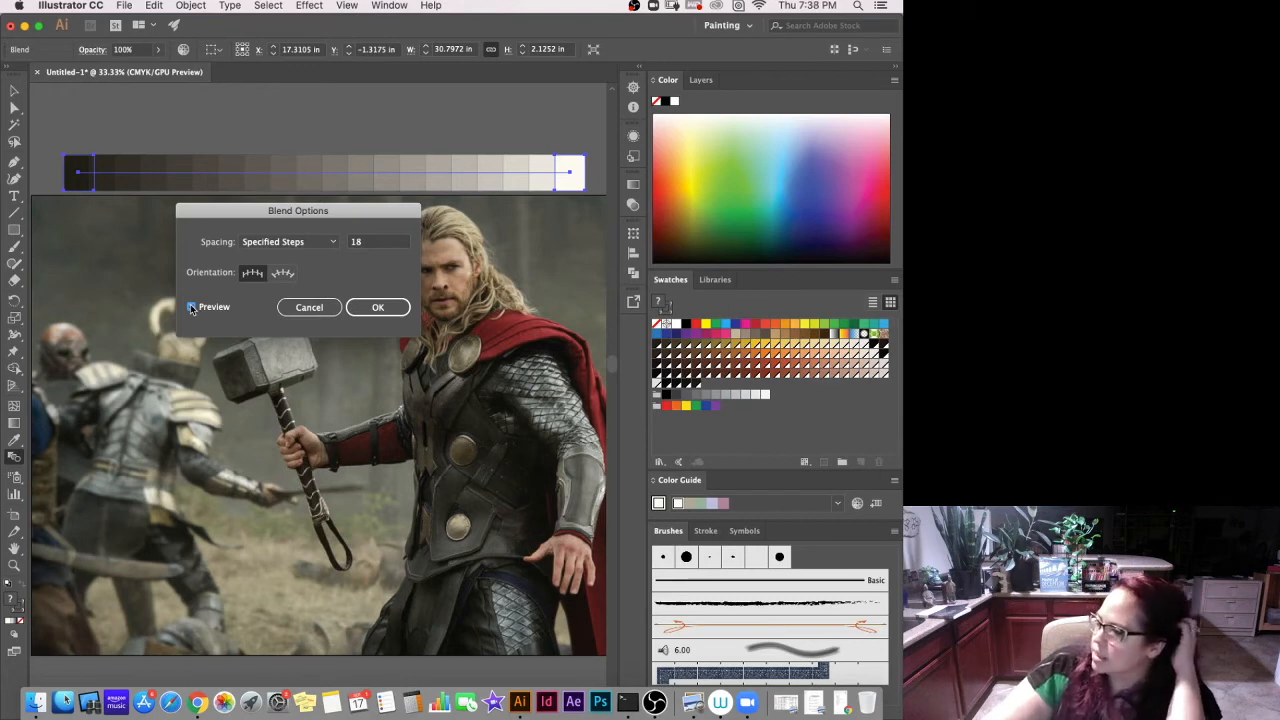
{"action": "left_click", "coordinate": [352, 241]}
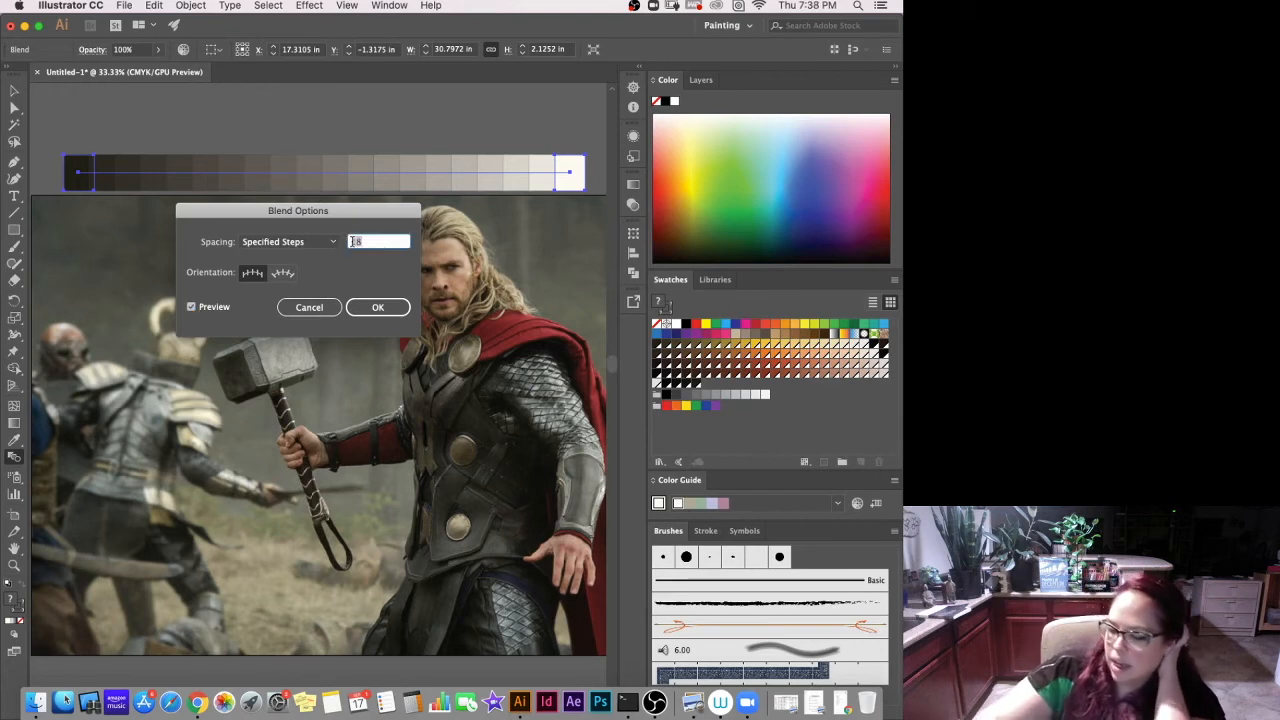
{"action": "left_click", "coordinate": [192, 308]}
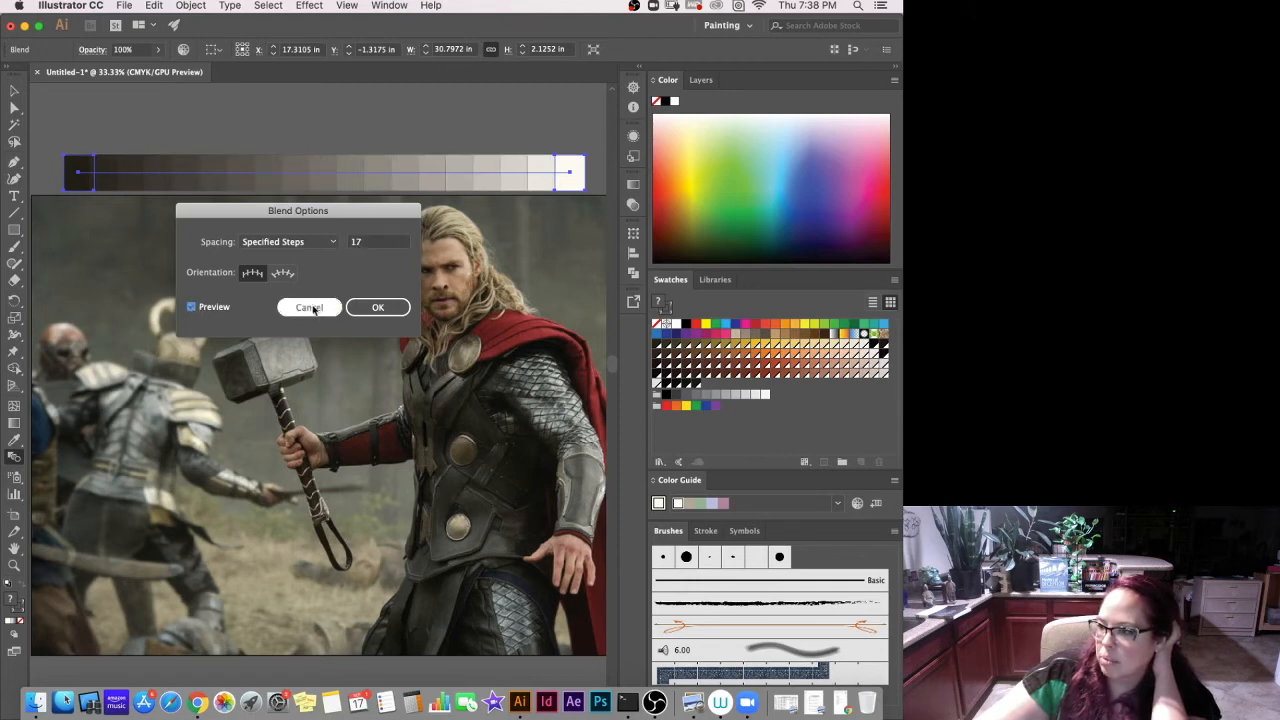
{"action": "left_click", "coordinate": [364, 307]}
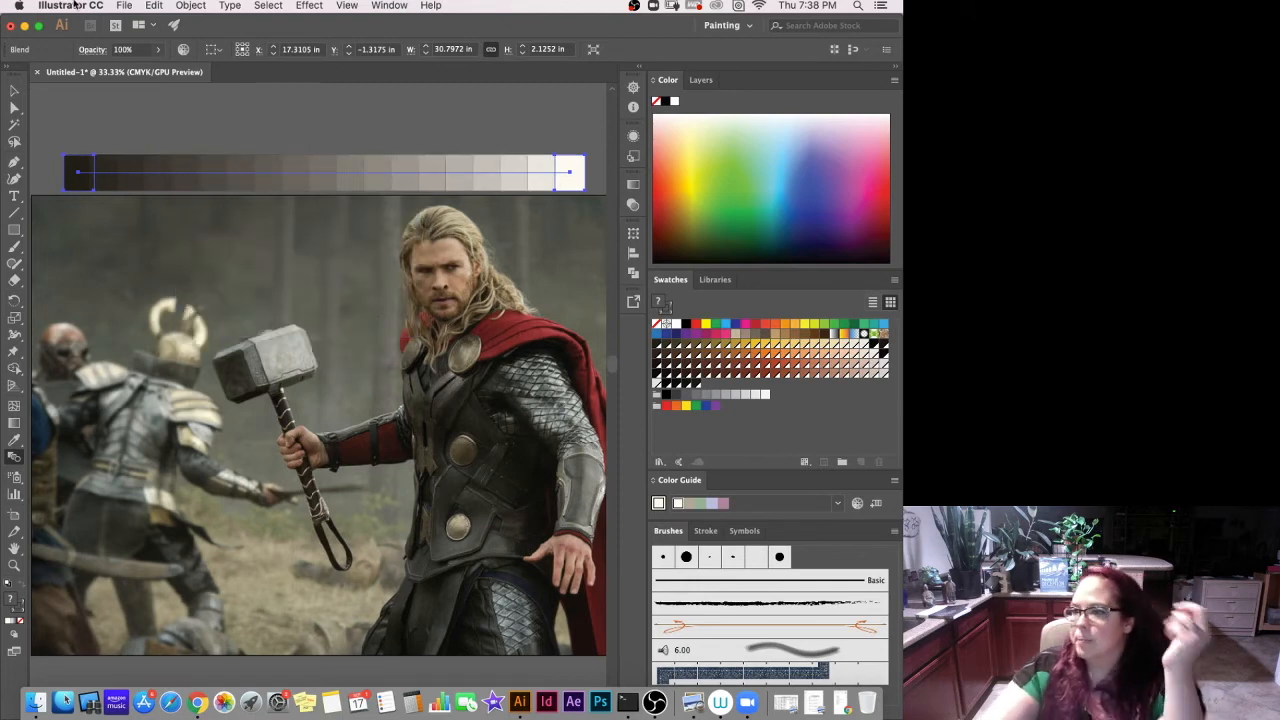
Expand the near-black to off-white blend and add its colours to the swatches.
{"action": "left_click", "coordinate": [189, 6]}
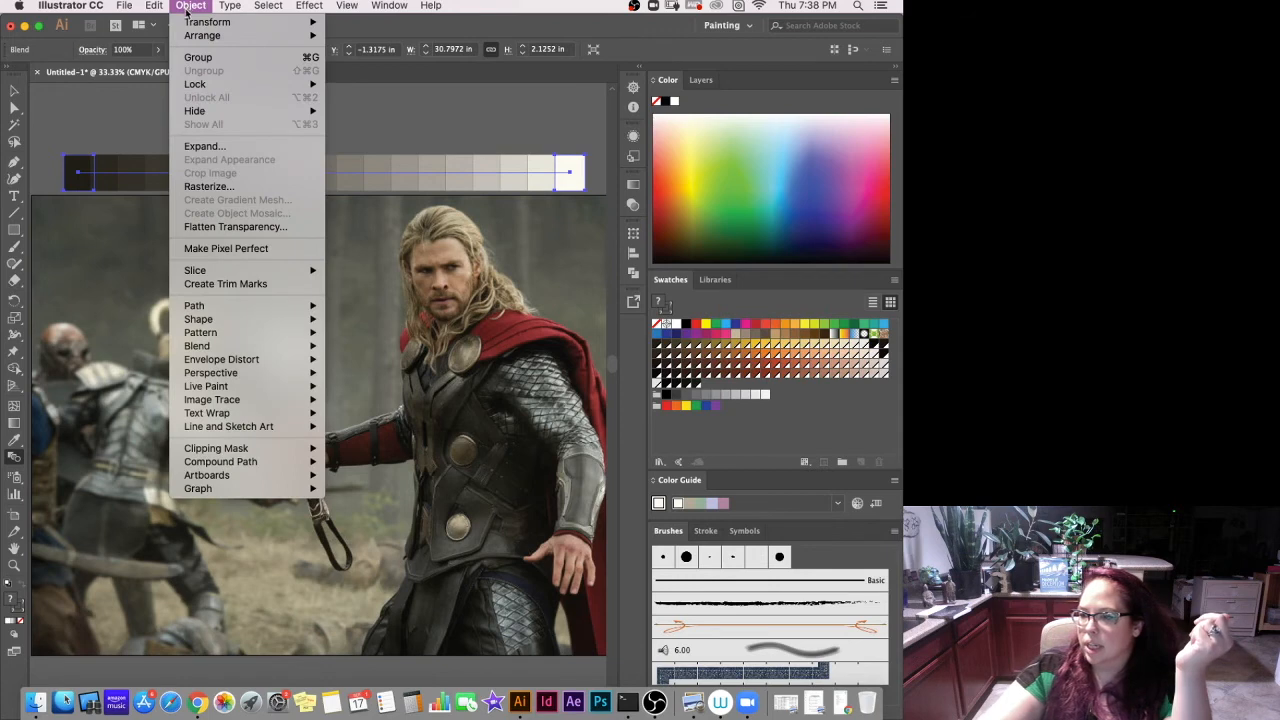
{"action": "left_click", "coordinate": [205, 146]}
{"action": "left_click", "coordinate": [558, 594]}
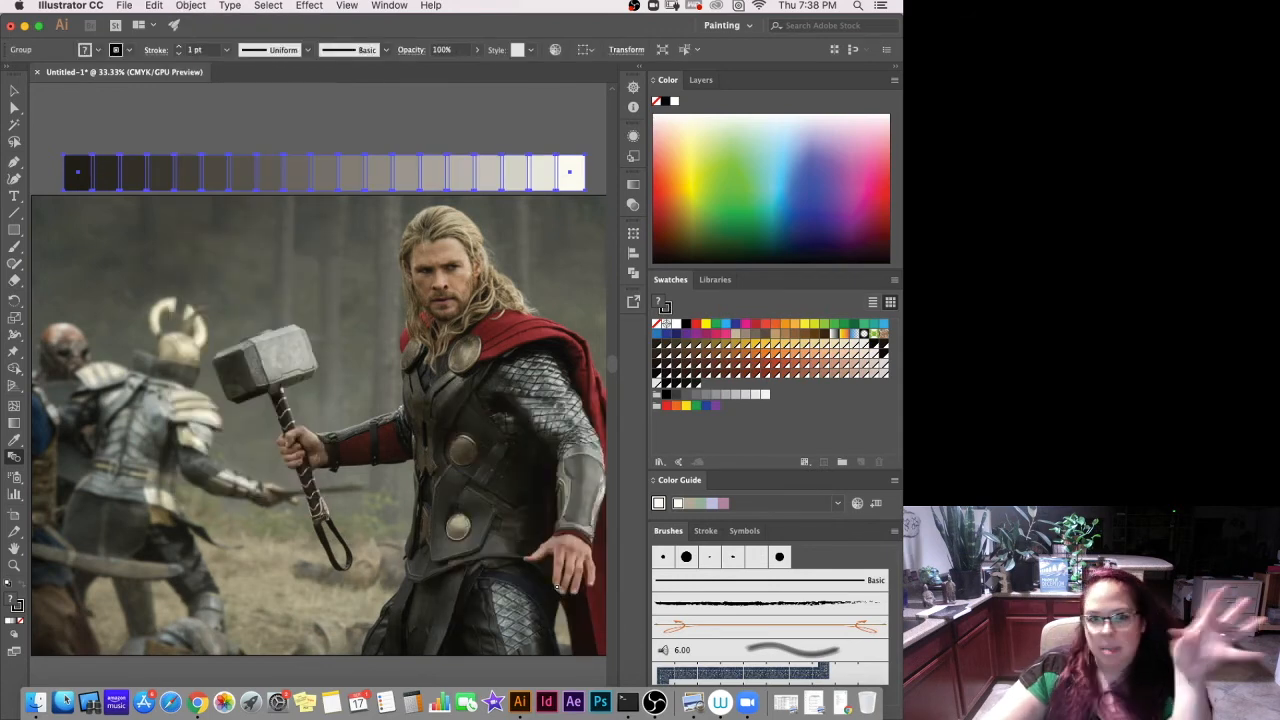
{"action": "left_click", "coordinate": [894, 80]}
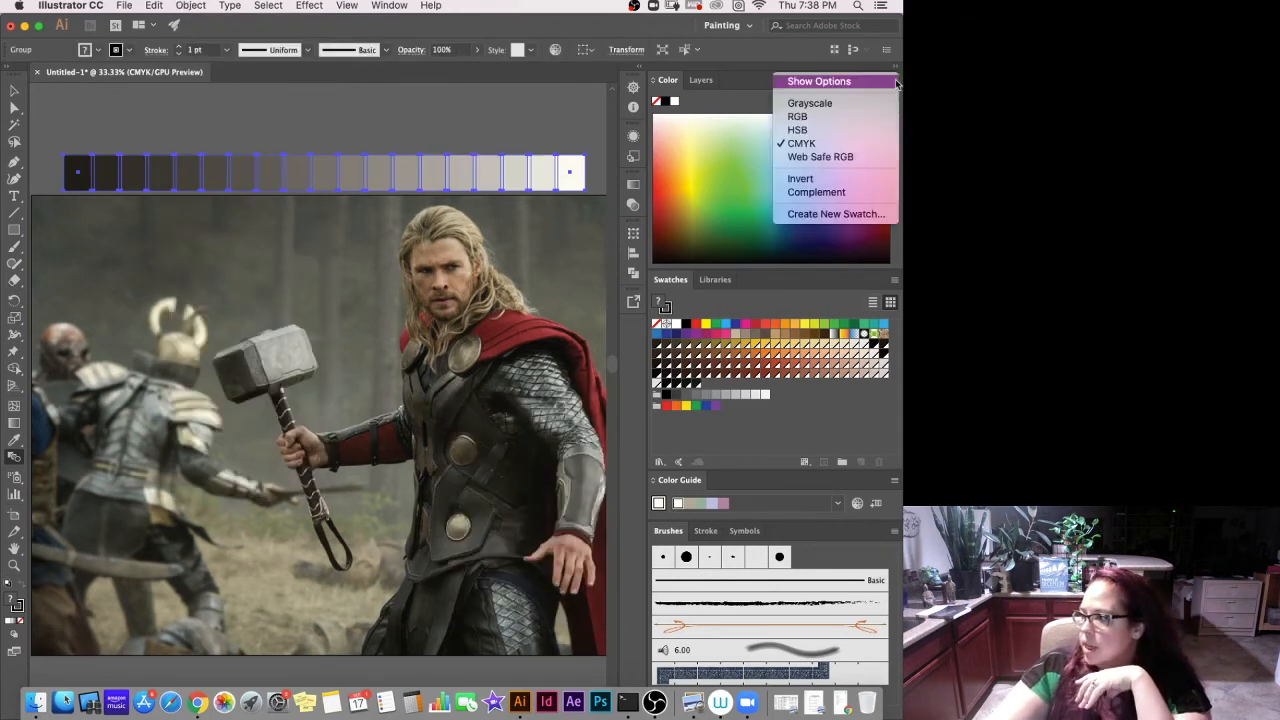
{"action": "left_click", "coordinate": [731, 88]}
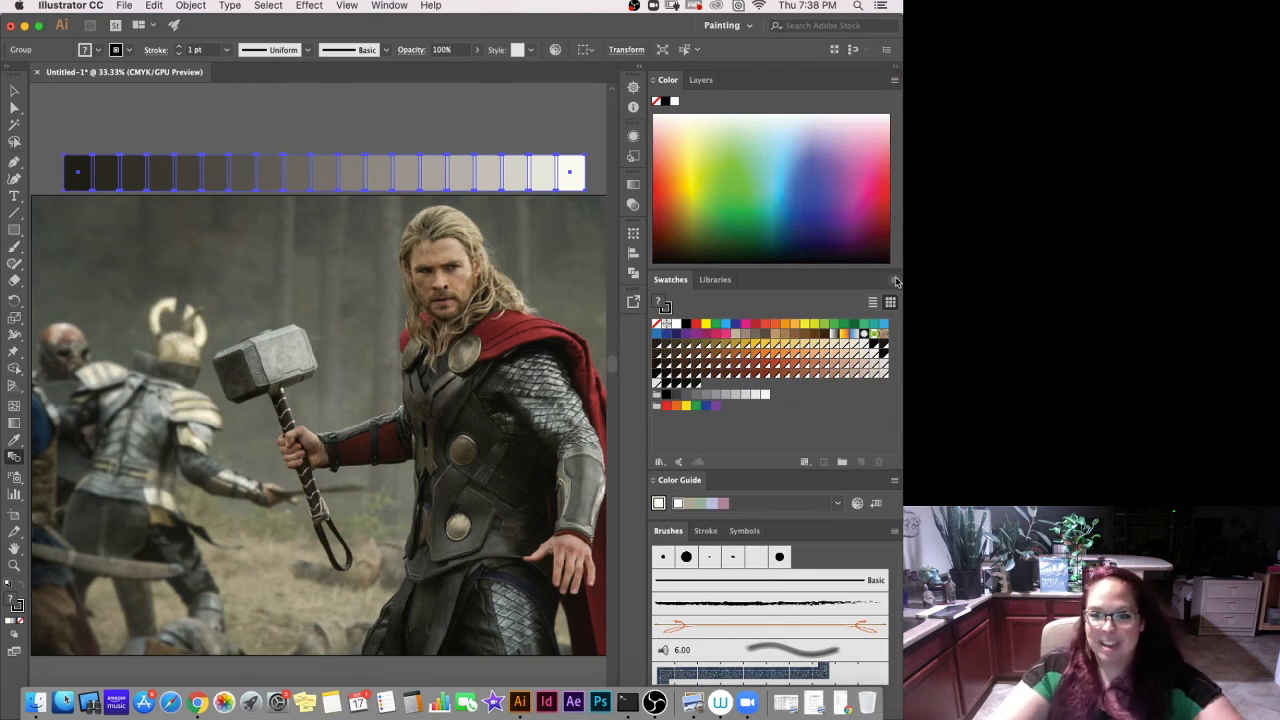
{"action": "left_click", "coordinate": [896, 282]}
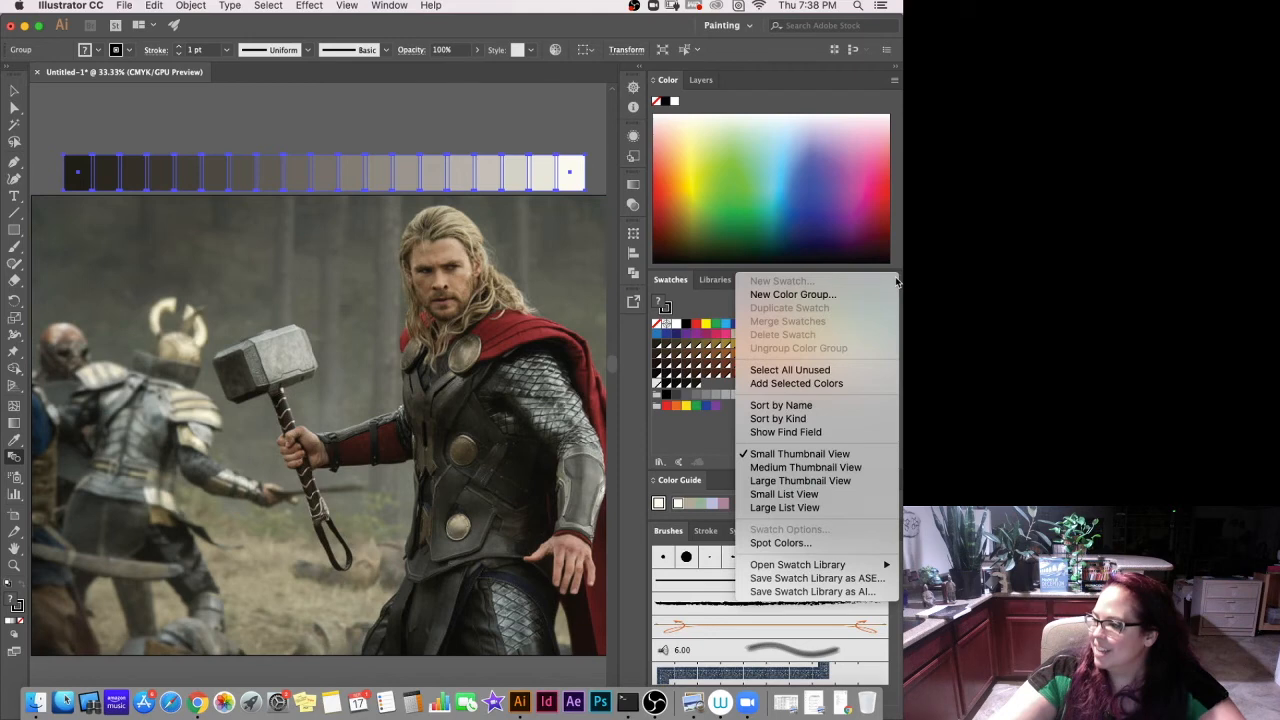
{"action": "left_click", "coordinate": [796, 383]}
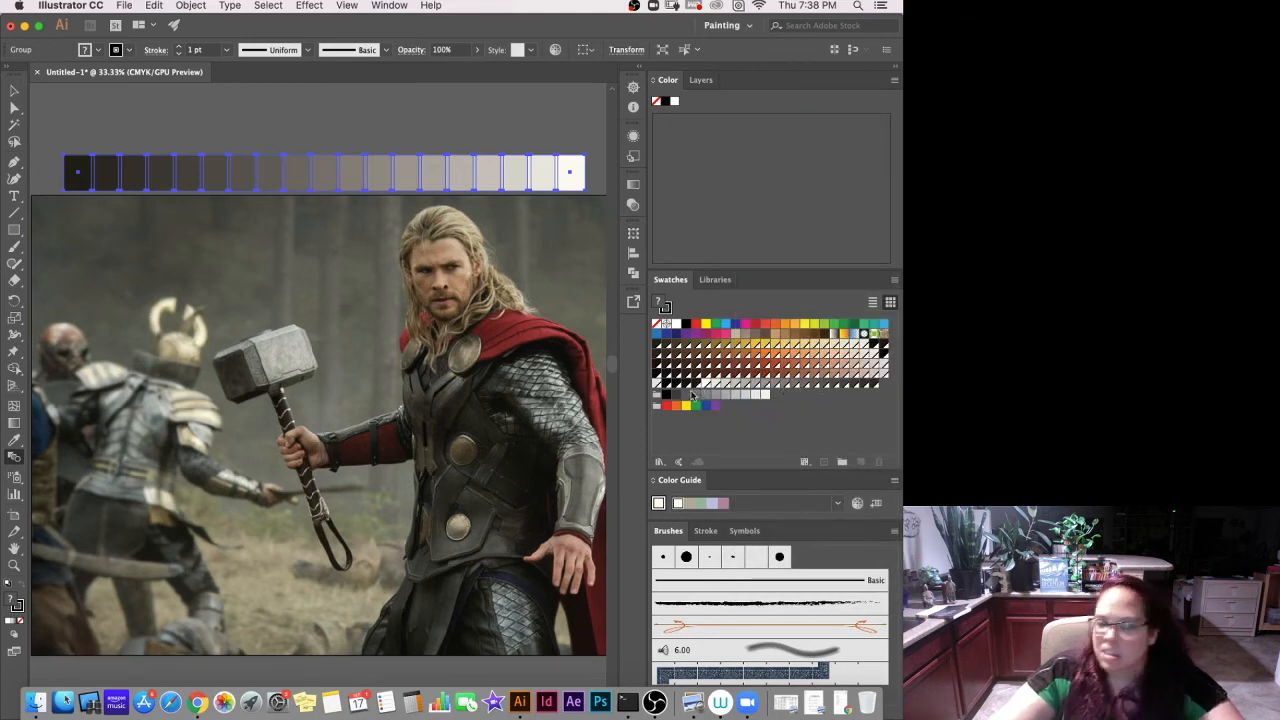
Reorder the newly added neutral swatches one by one so they run from dark to light.
{"action": "left_click", "coordinate": [802, 394]}
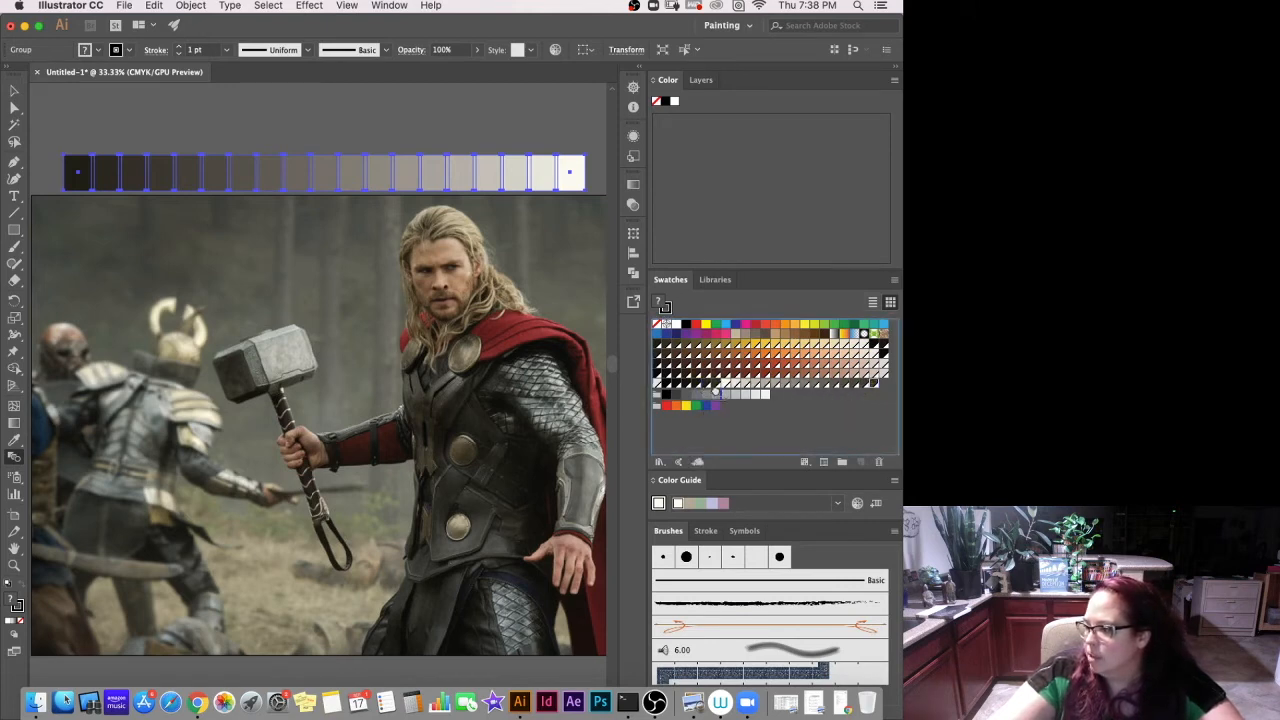
{"action": "left_click", "coordinate": [832, 394]}
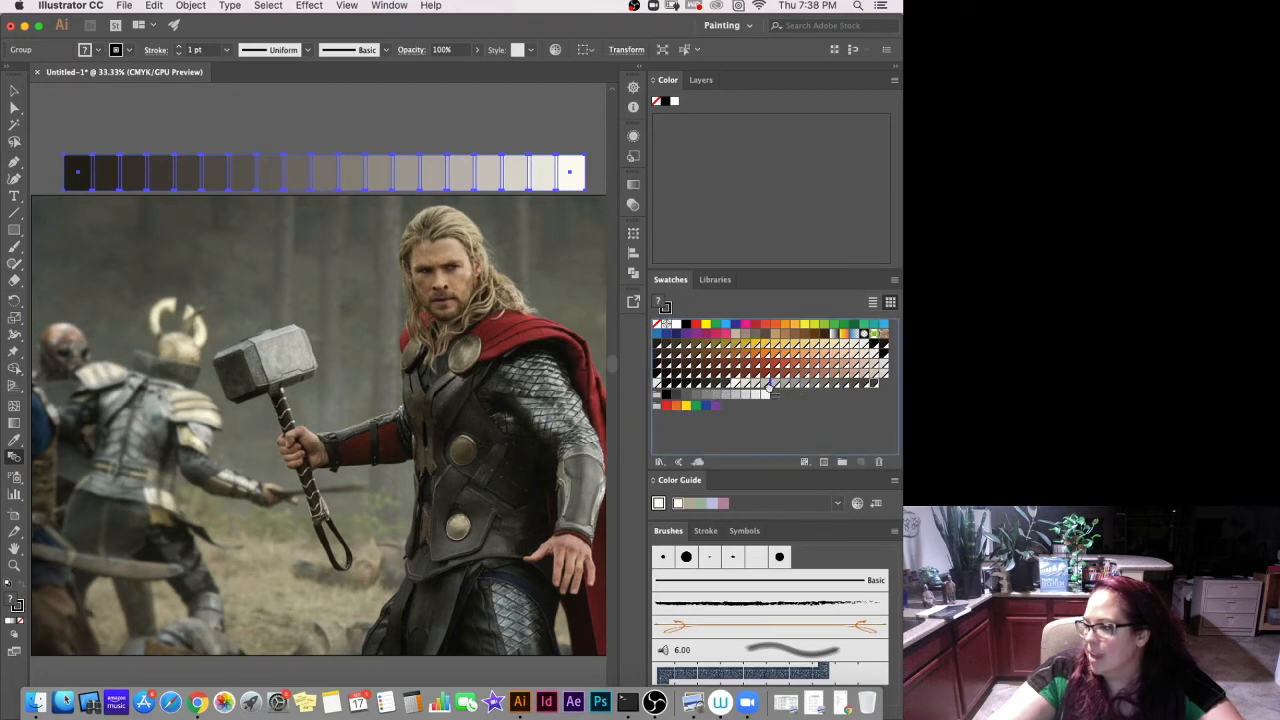
{"action": "left_click_drag", "start_coordinate": [873, 386], "coordinate": [754, 385]}
{"action": "left_click_drag", "start_coordinate": [874, 385], "coordinate": [762, 386]}
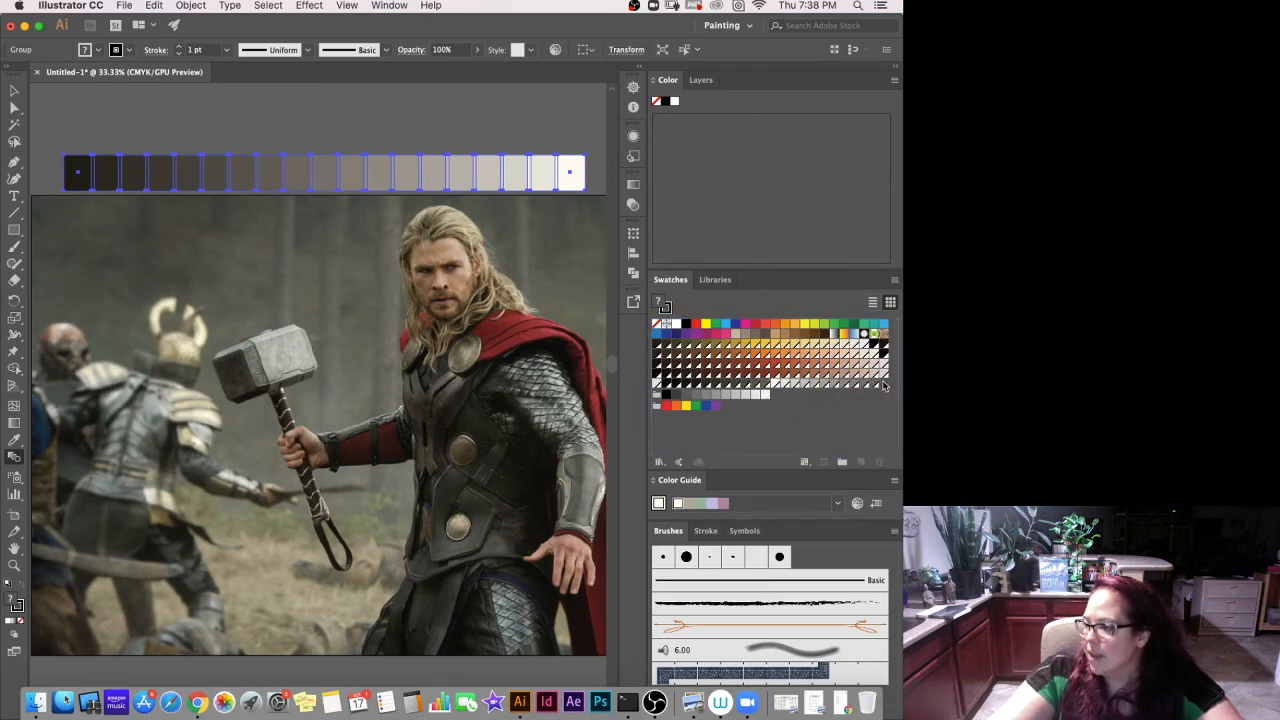
{"action": "left_click_drag", "start_coordinate": [874, 386], "coordinate": [770, 387]}
{"action": "left_click_drag", "start_coordinate": [874, 386], "coordinate": [779, 387]}
{"action": "left_click_drag", "start_coordinate": [874, 386], "coordinate": [792, 387]}
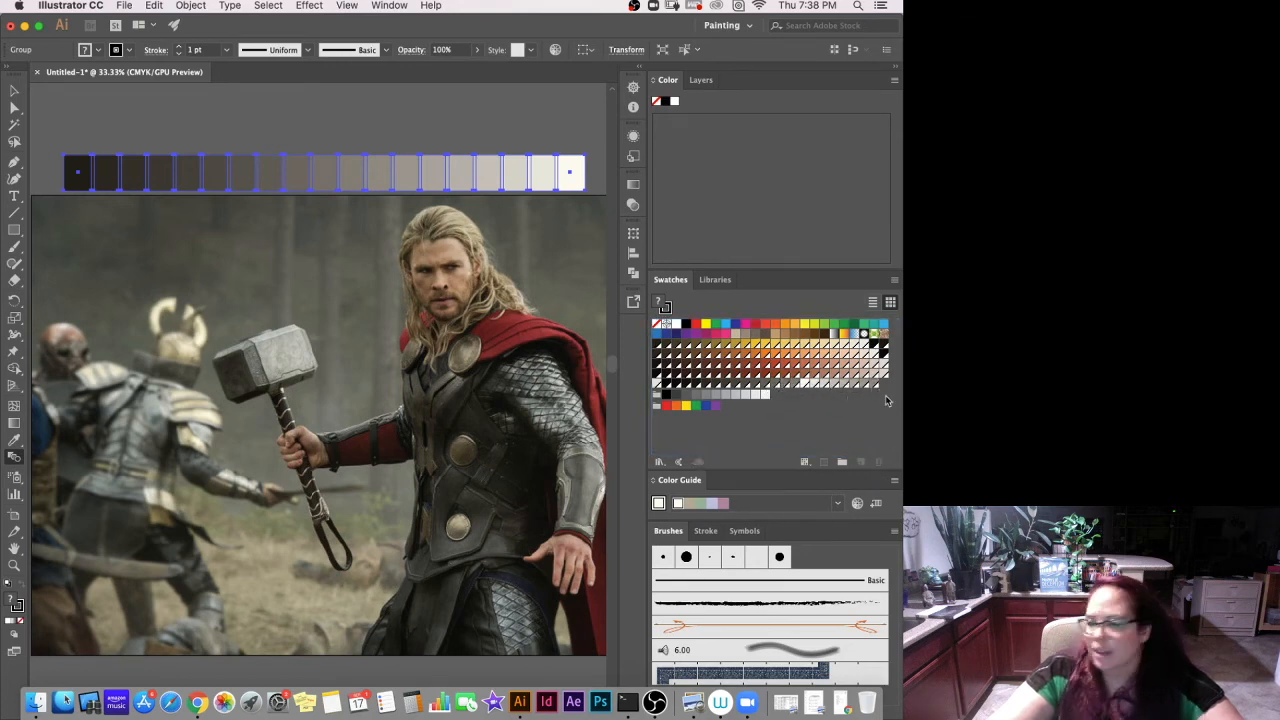
{"action": "left_click_drag", "start_coordinate": [876, 390], "coordinate": [840, 386]}
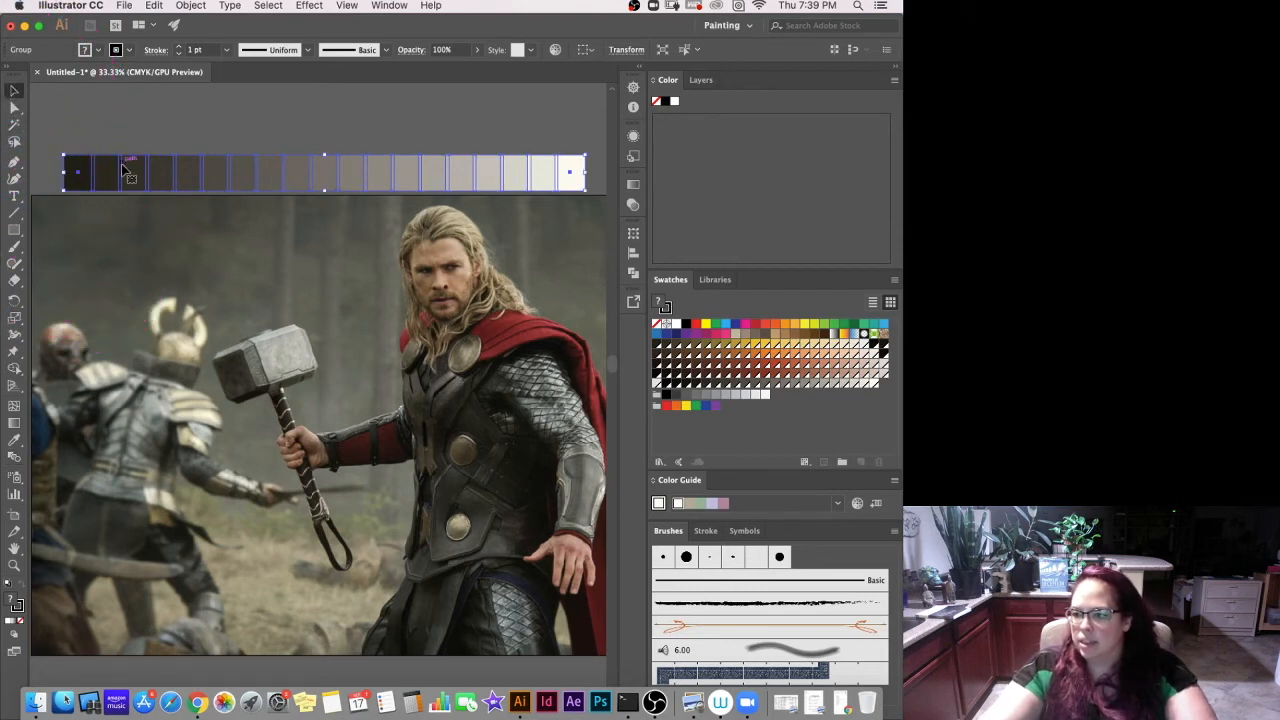
Delete the expanded neutral row above the photo and switch to the Pen tool.
{"action": "key", "text": "Delete"}
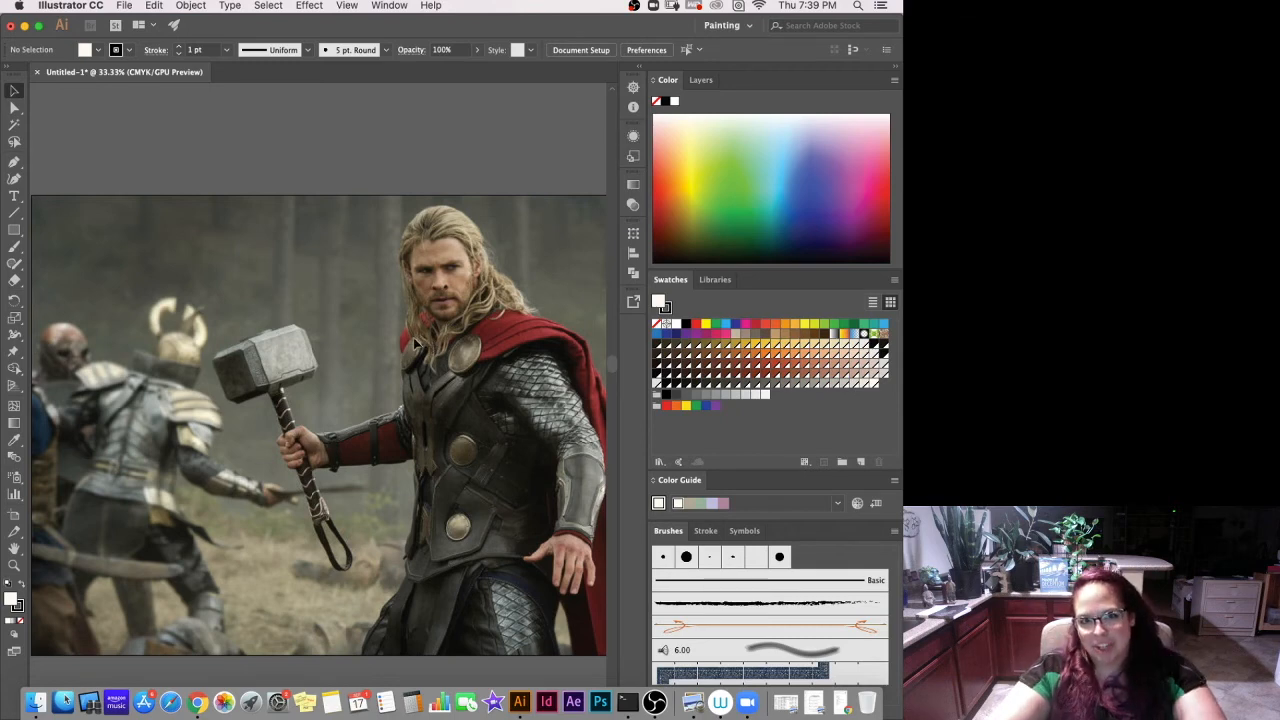
{"action": "left_click", "coordinate": [18, 163]}
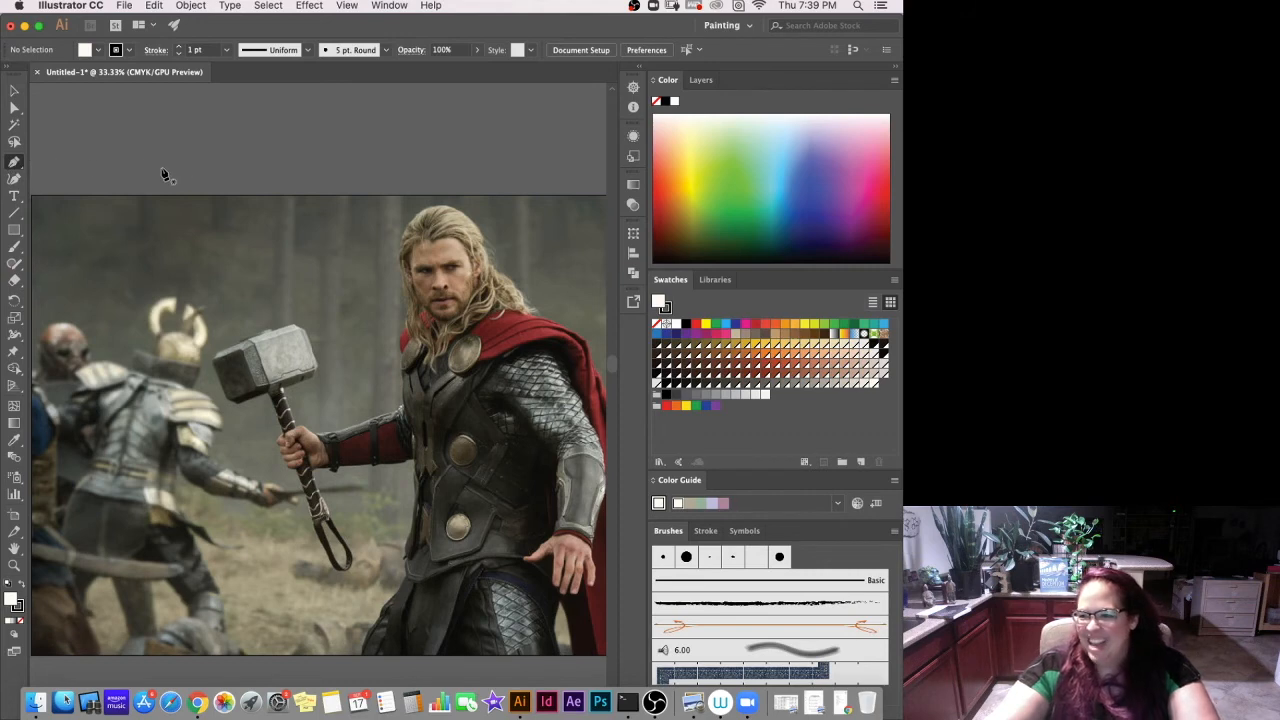
Examine Thor's hair, hairline and face up close for the shapes of light and shadow.
{"action": "key", "text": "super+equal"}
{"action": "key", "text": "super+equal"}
{"action": "key", "text": "super+equal"}
{"action": "key", "text": "super+equal"}
{"action": "key", "text": "super+equal"}
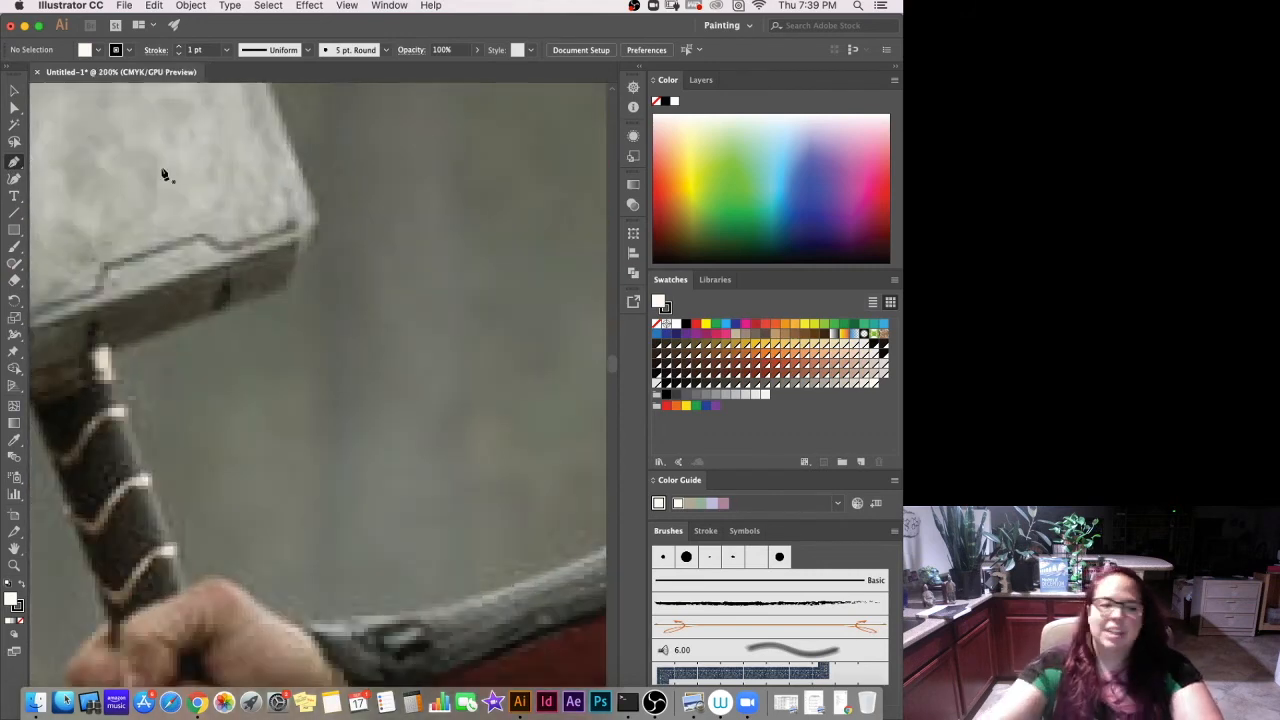
{"action": "left_click_drag", "start_coordinate": [440, 240], "coordinate": [110, 390]}
{"action": "left_click_drag", "start_coordinate": [556, 278], "coordinate": [318, 524]}
{"action": "left_click_drag", "start_coordinate": [297, 325], "coordinate": [266, 423]}
{"action": "left_click_drag", "start_coordinate": [303, 331], "coordinate": [223, 418]}
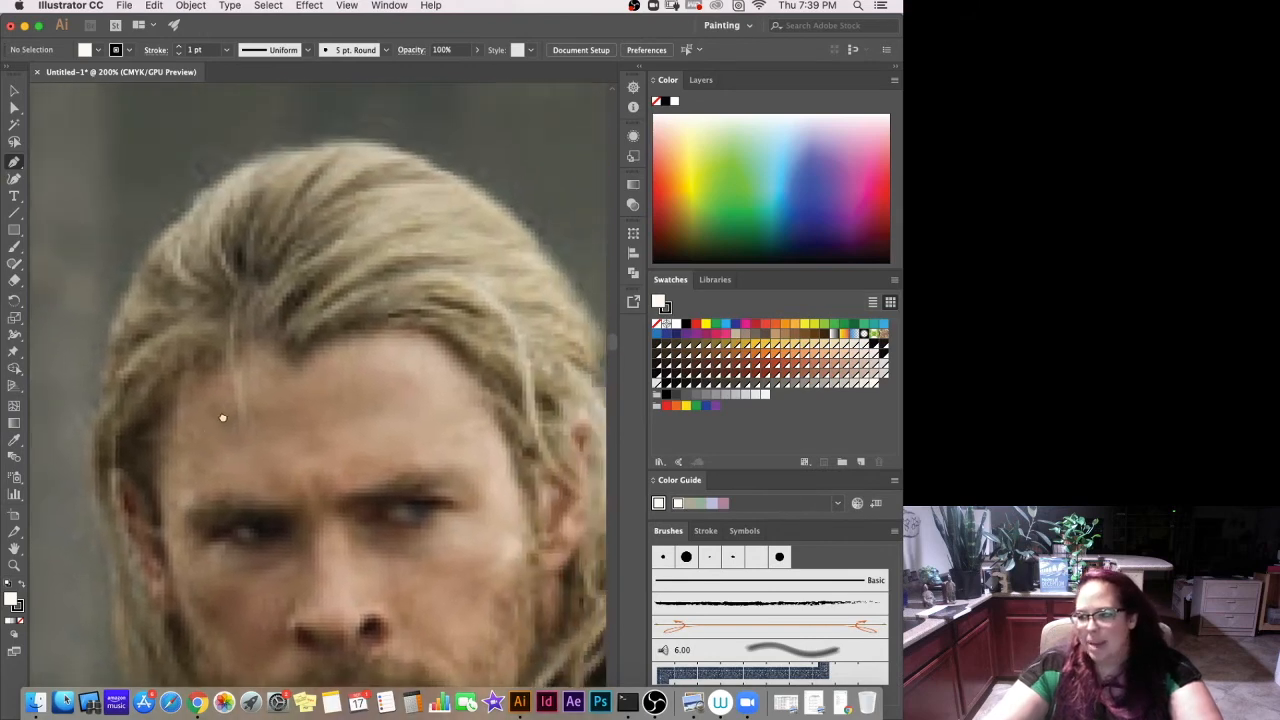
{"action": "key", "text": "super+equal"}
{"action": "left_click_drag", "start_coordinate": [204, 414], "coordinate": [165, 504]}
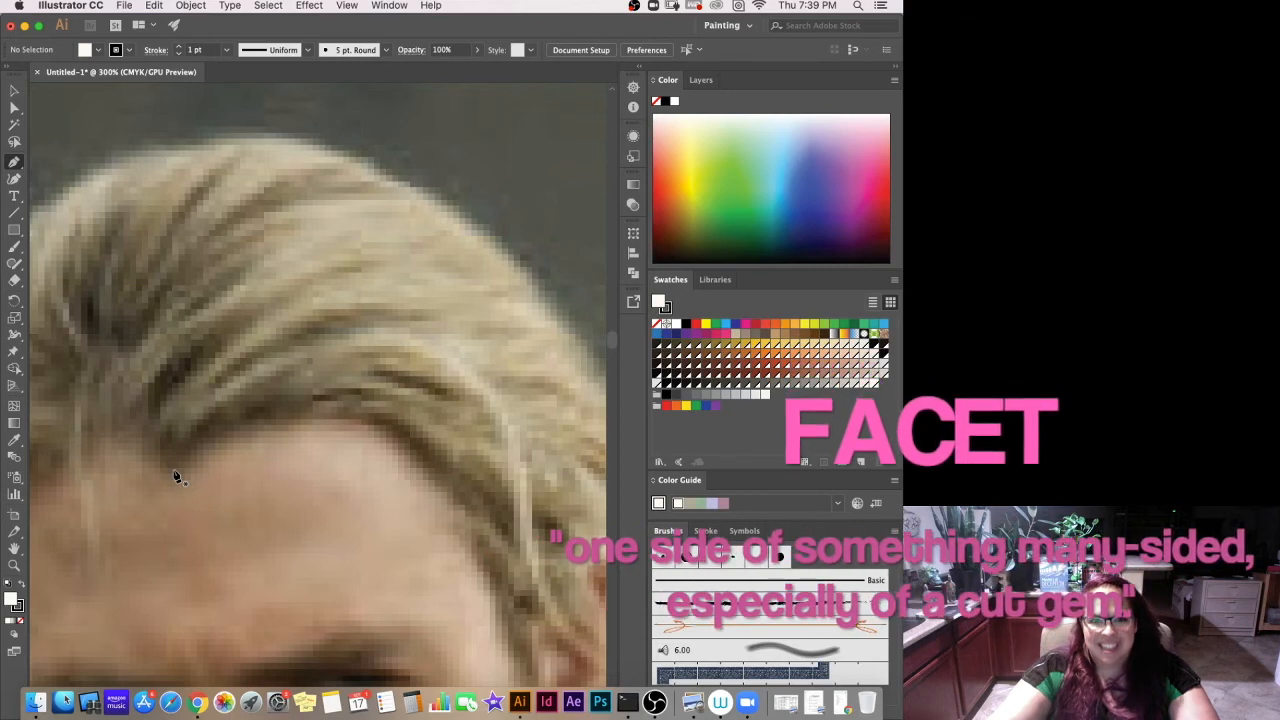
{"action": "left_click_drag", "start_coordinate": [171, 457], "coordinate": [155, 326]}
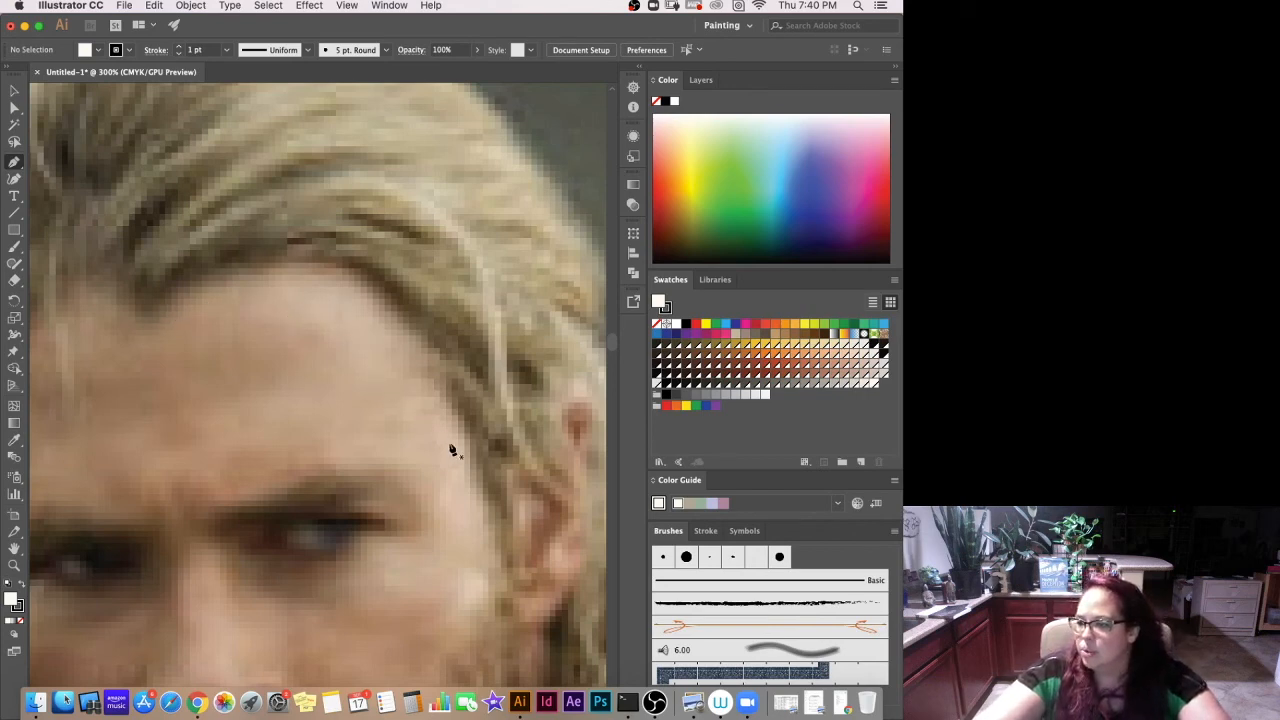
{"action": "key", "text": "super+minus"}
{"action": "key", "text": "super+minus"}
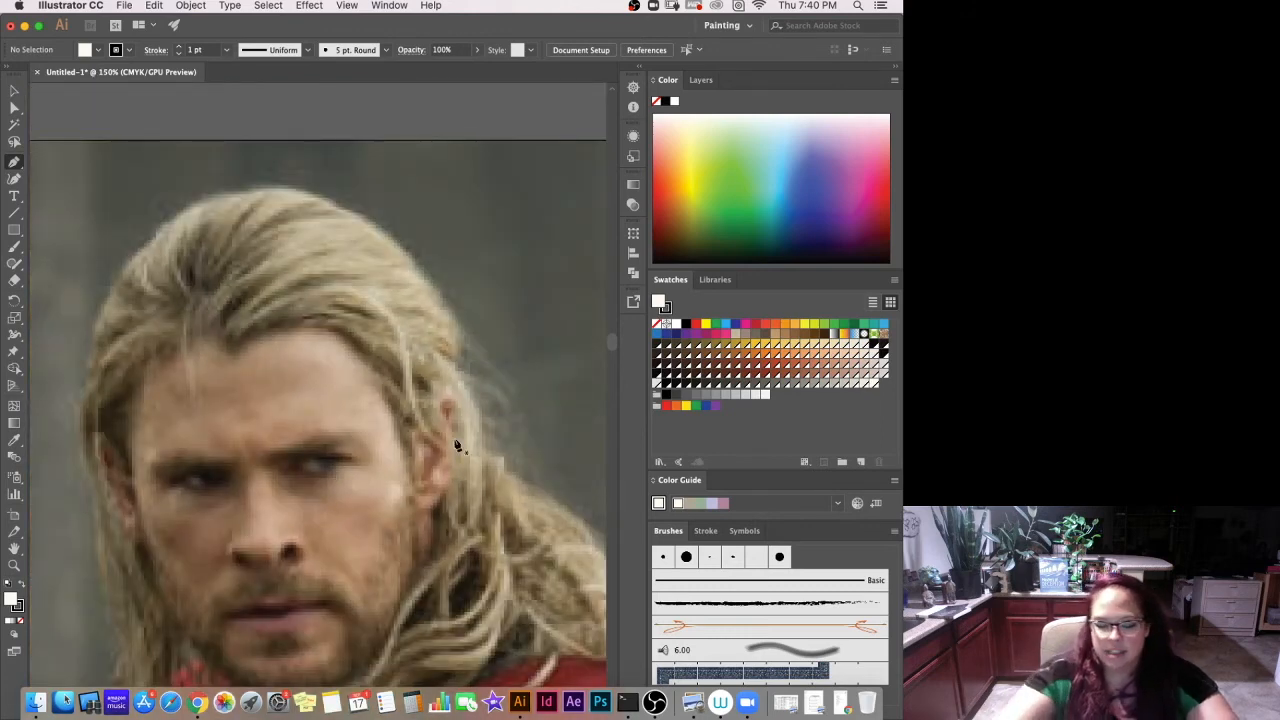
{"action": "left_click_drag", "start_coordinate": [454, 438], "coordinate": [456, 320]}
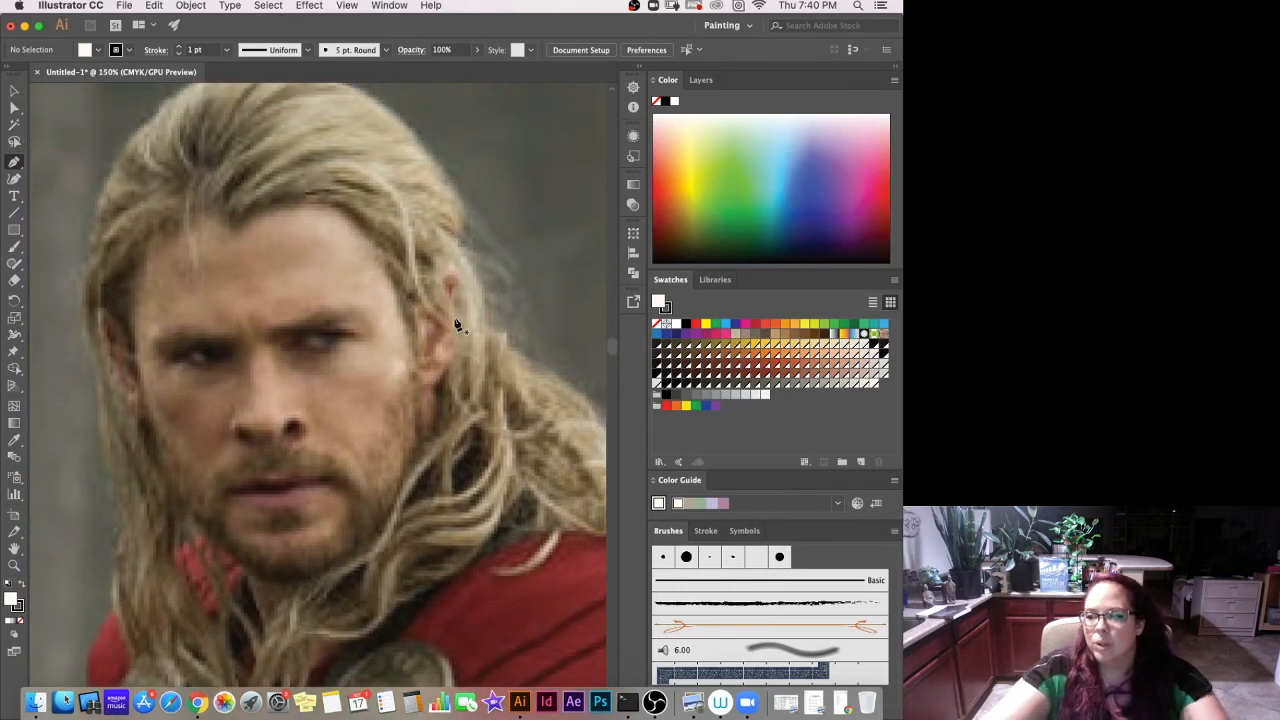
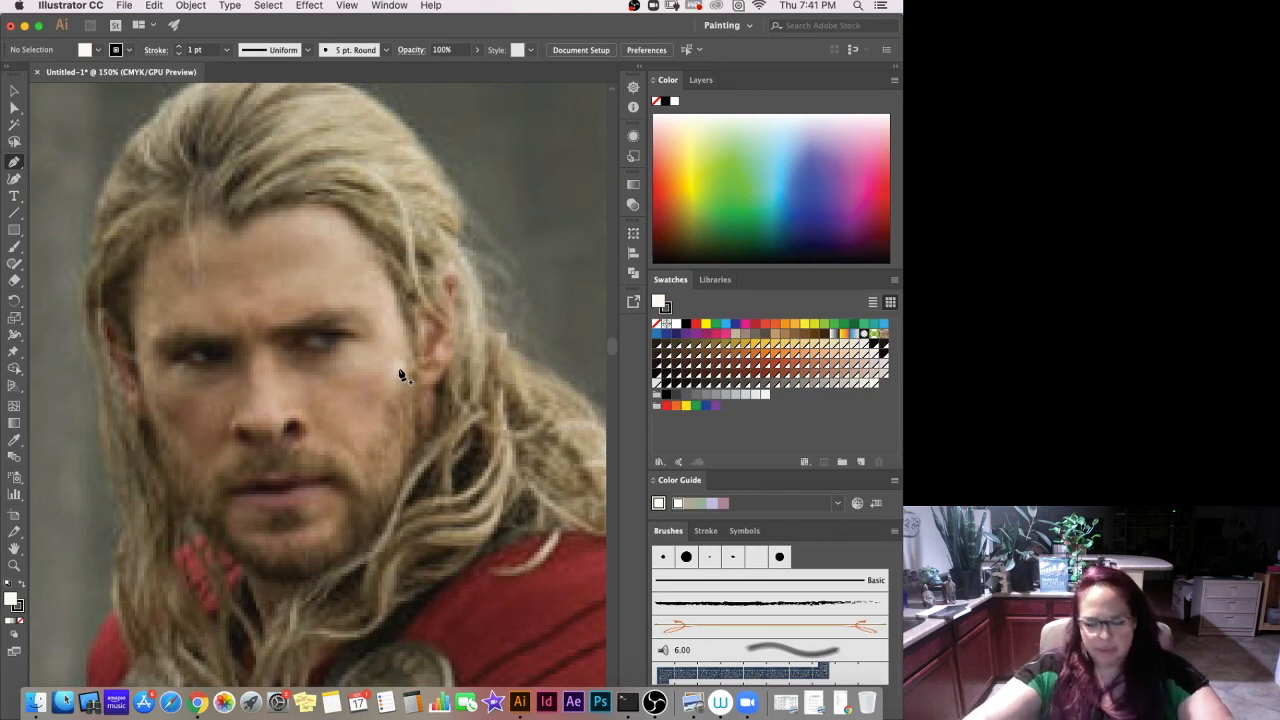
Draw a small closed Pen shape over the bright cheekbone highlight beside the ear and remove its stroke.
{"action": "key", "text": "super+plus"}
{"action": "key", "text": "super+plus"}
{"action": "key", "text": "super+plus"}
{"action": "left_click_drag", "start_coordinate": [398, 368], "coordinate": [251, 429]}
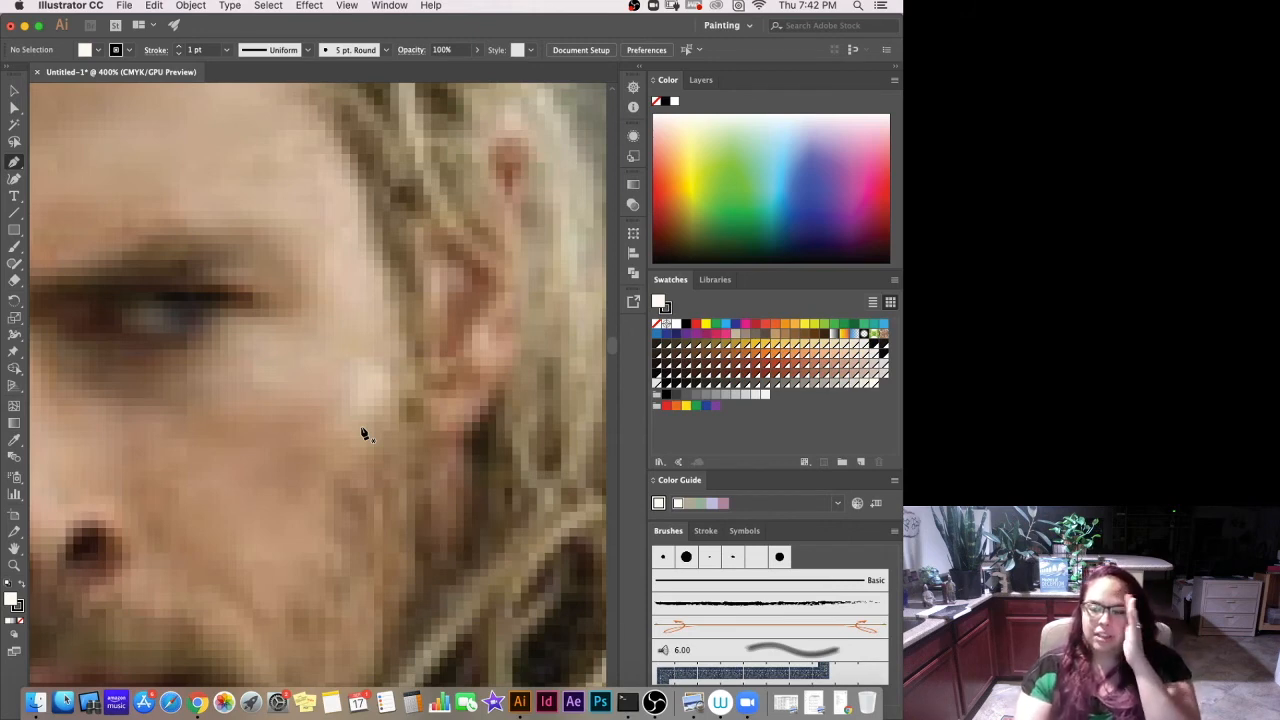
{"action": "key", "text": "super+minus"}
{"action": "key", "text": "super+minus"}
{"action": "key", "text": "super+minus"}
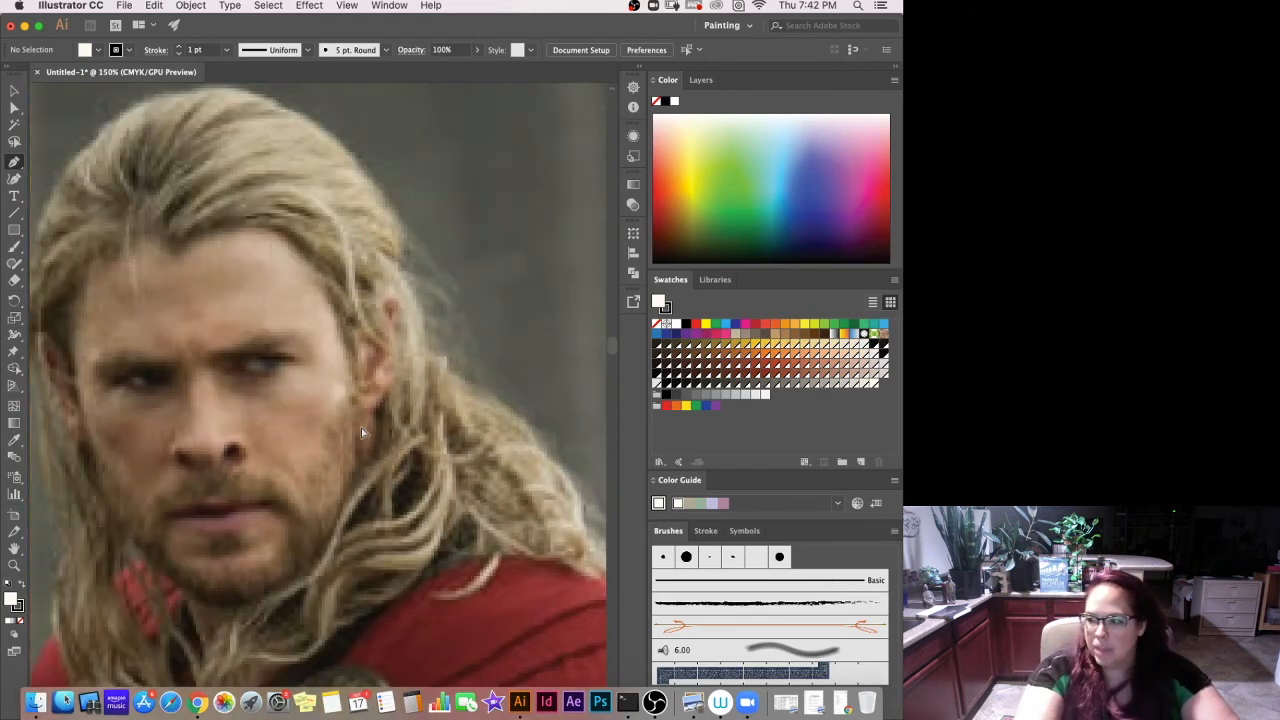
{"action": "key", "text": "super+equal"}
{"action": "key", "text": "super+equal"}
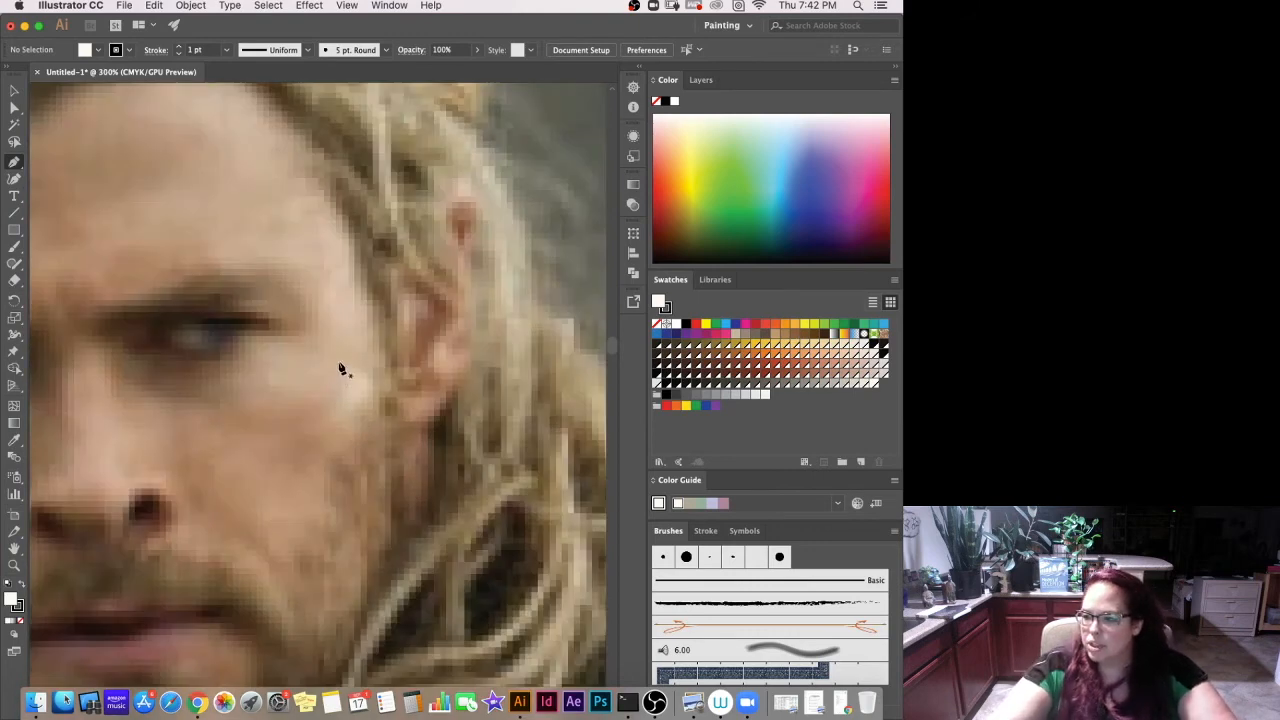
{"action": "left_click", "coordinate": [340, 366]}
{"action": "left_click_drag", "start_coordinate": [377, 391], "coordinate": [365, 412]}
{"action": "left_click", "coordinate": [340, 426]}
{"action": "left_click_drag", "start_coordinate": [341, 366], "coordinate": [356, 369]}
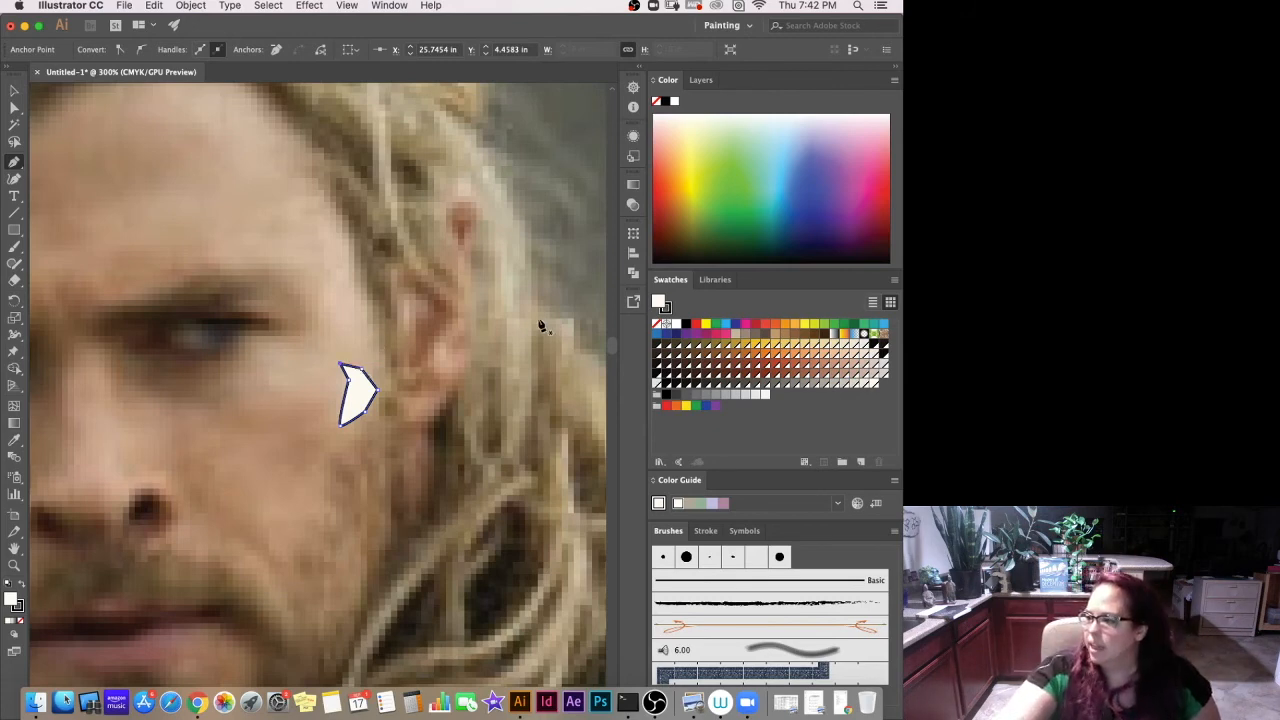
{"action": "left_click", "coordinate": [665, 308]}
{"action": "left_click", "coordinate": [656, 323]}
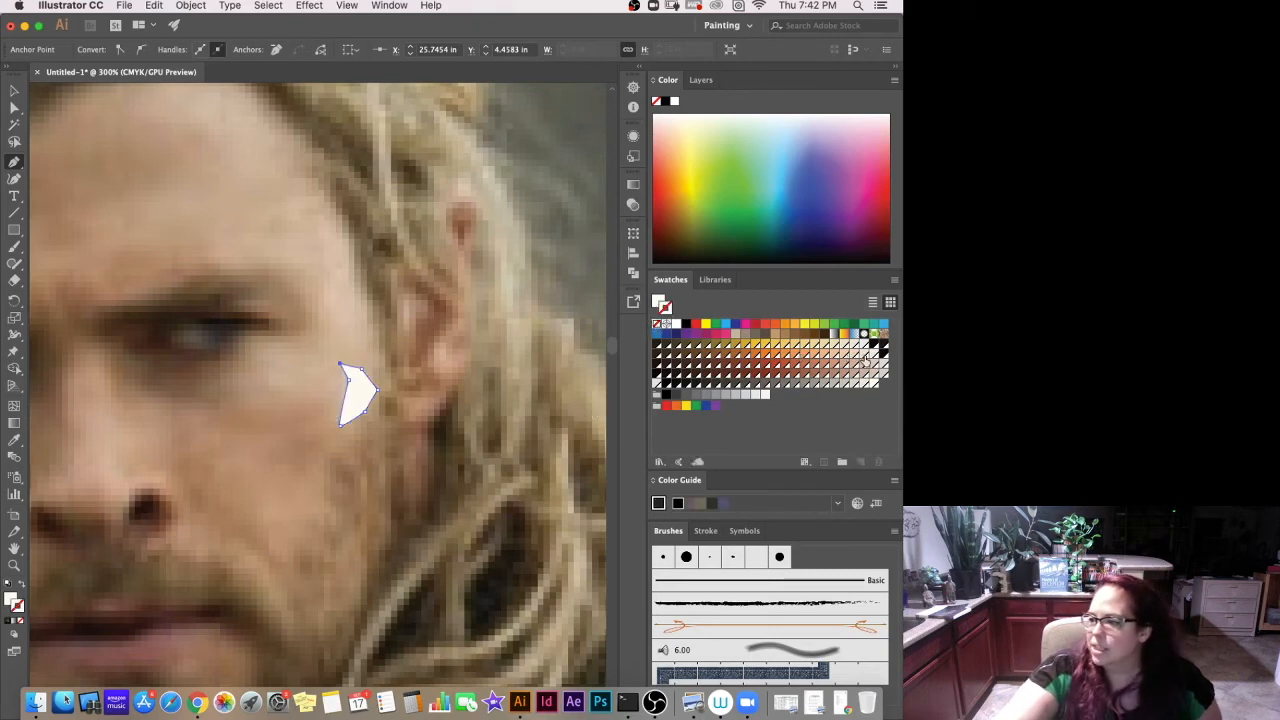
Examine the small cheekbone shape against the whole photo and again up close on the face.
{"action": "key", "text": "super+minus"}
{"action": "key", "text": "super+minus"}
{"action": "key", "text": "super+minus"}
{"action": "key", "text": "super+minus"}
{"action": "key", "text": "super+minus"}
{"action": "key", "text": "super+minus"}
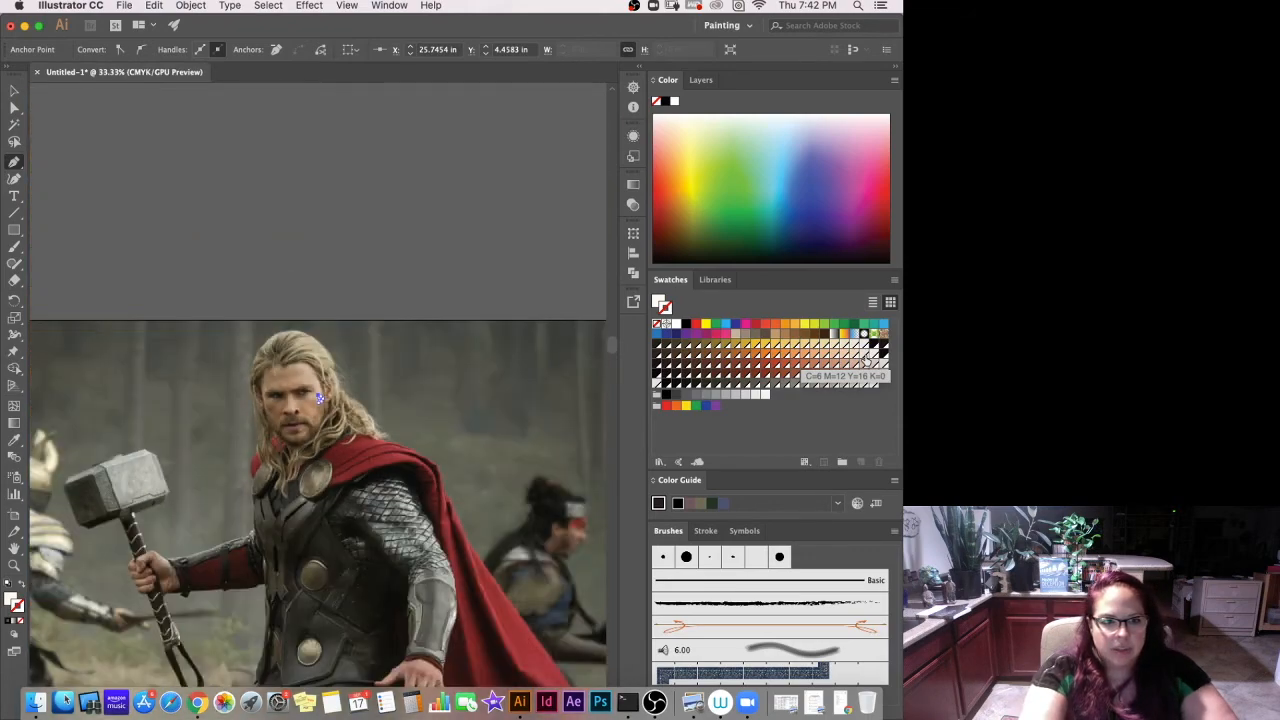
{"action": "key", "text": "super+minus"}
{"action": "key", "text": "super+minus"}
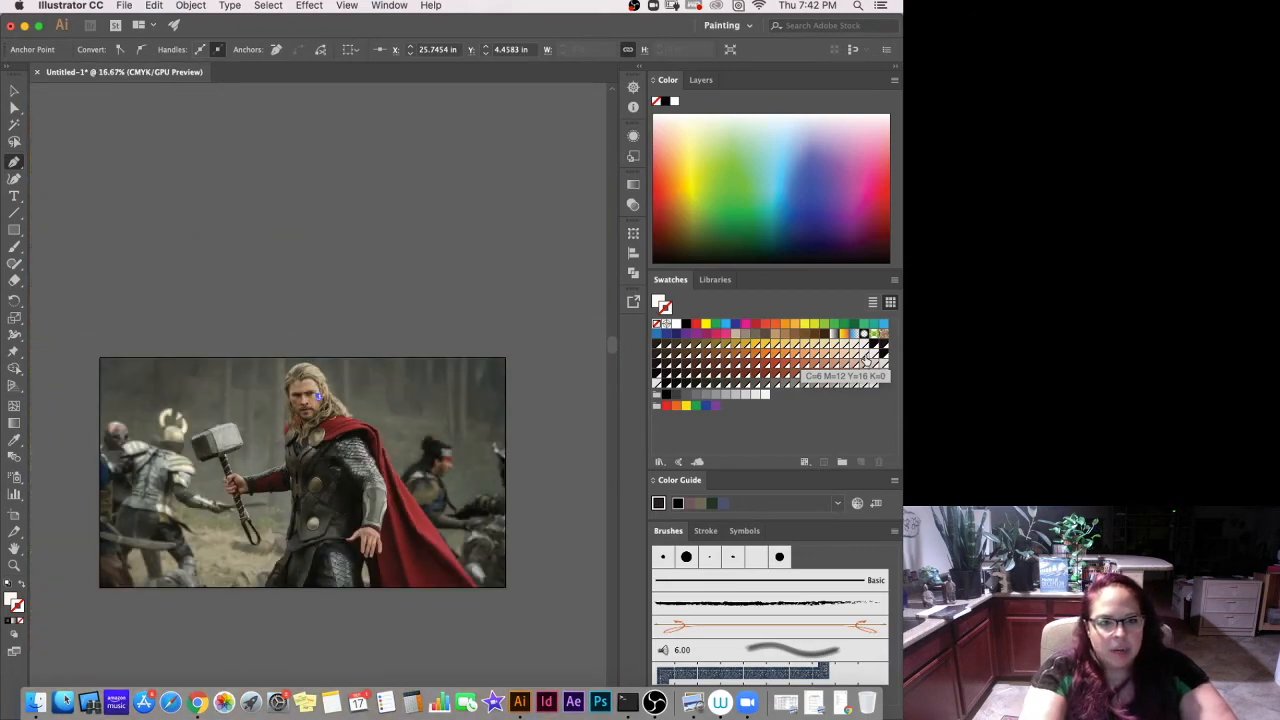
{"action": "key", "text": "super+equal"}
{"action": "key", "text": "super+equal"}
{"action": "key", "text": "super+equal"}
{"action": "key", "text": "super+equal"}
{"action": "key", "text": "super+equal"}
{"action": "key", "text": "super+equal"}
{"action": "key", "text": "super+equal"}
{"action": "key", "text": "super+equal"}
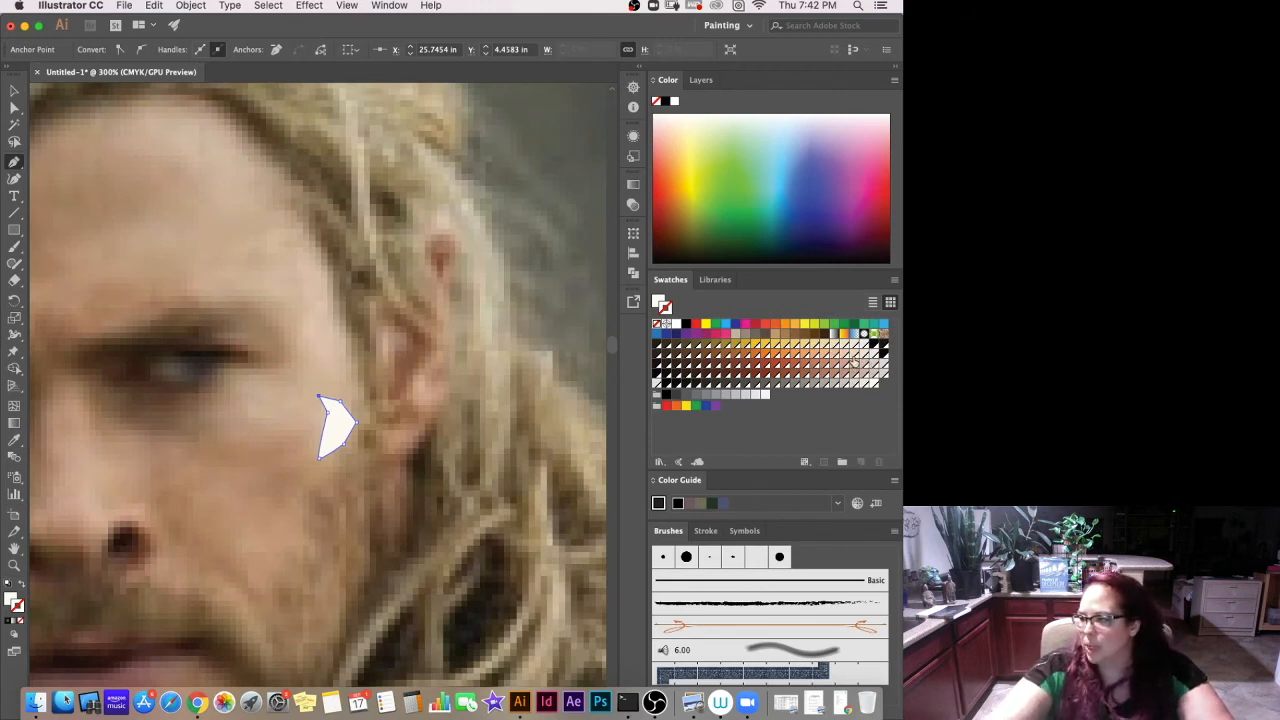
Fill the cheekbone highlight shape with a pale warm grey swatch and leave its stroke set to none.
{"action": "left_click", "coordinate": [862, 368]}
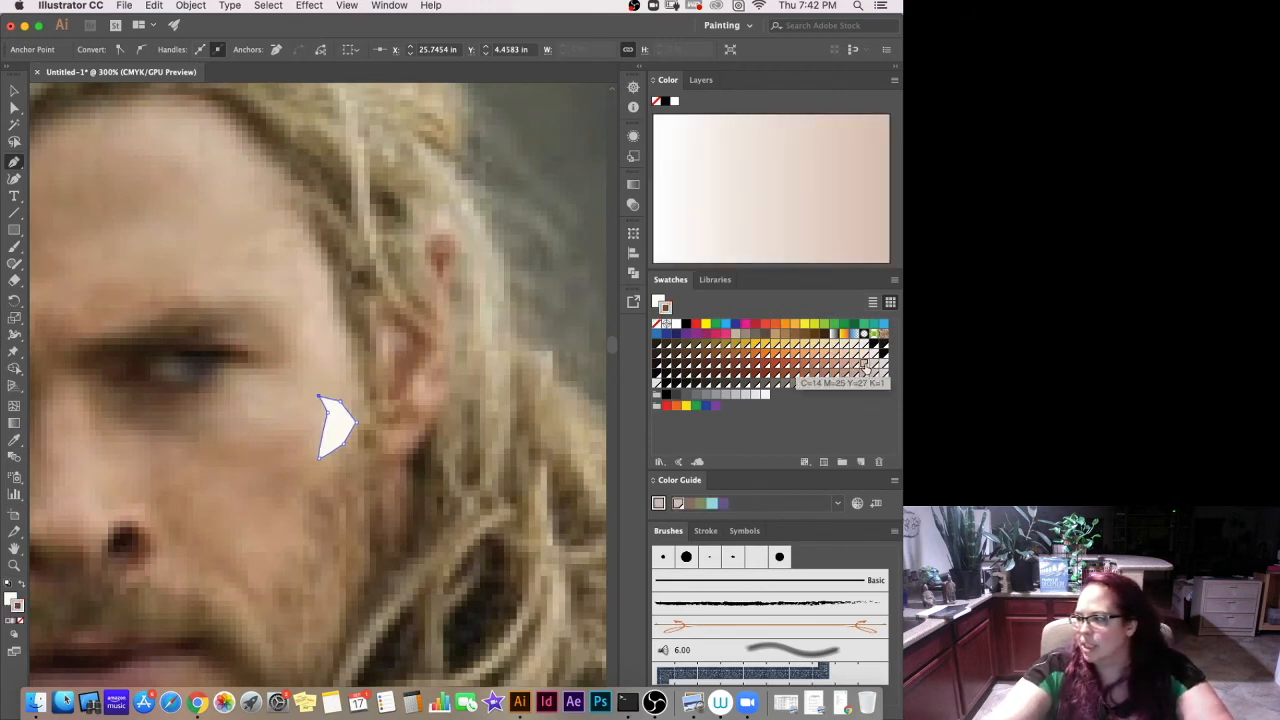
{"action": "left_click", "coordinate": [875, 366]}
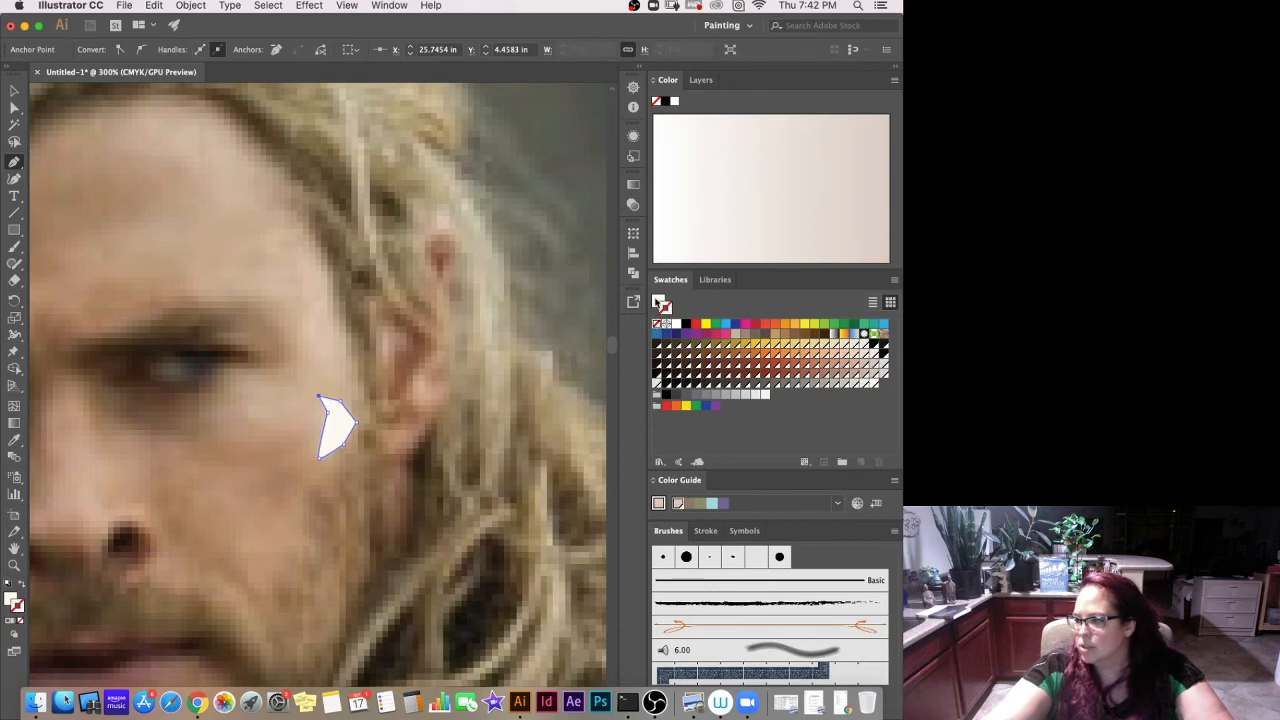
{"action": "left_click", "coordinate": [661, 305]}
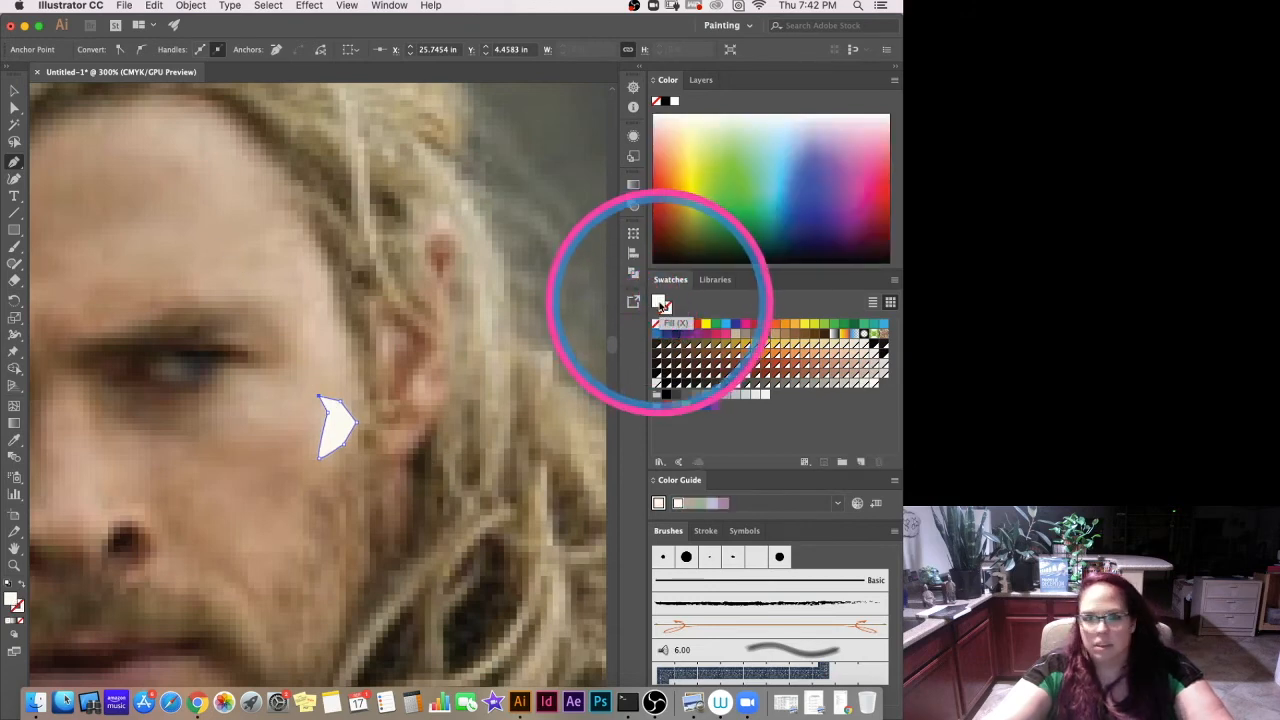
{"action": "left_click", "coordinate": [843, 358]}
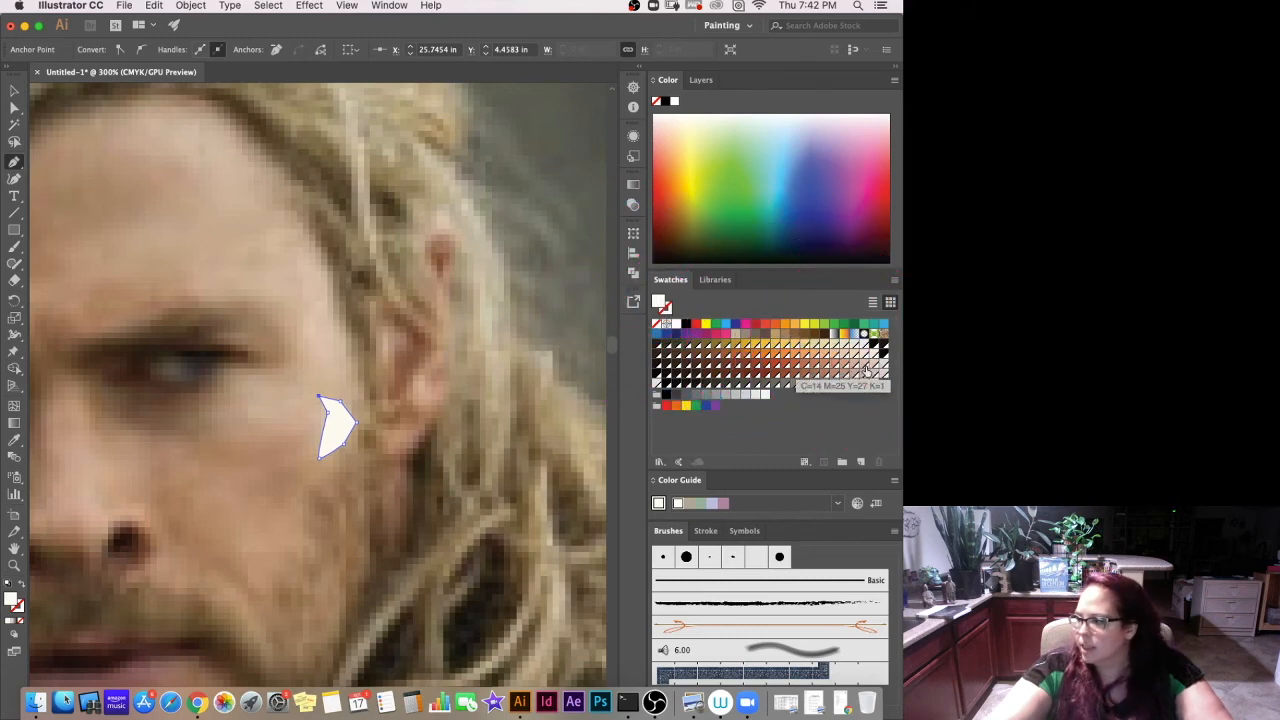
{"action": "left_click", "coordinate": [866, 350]}
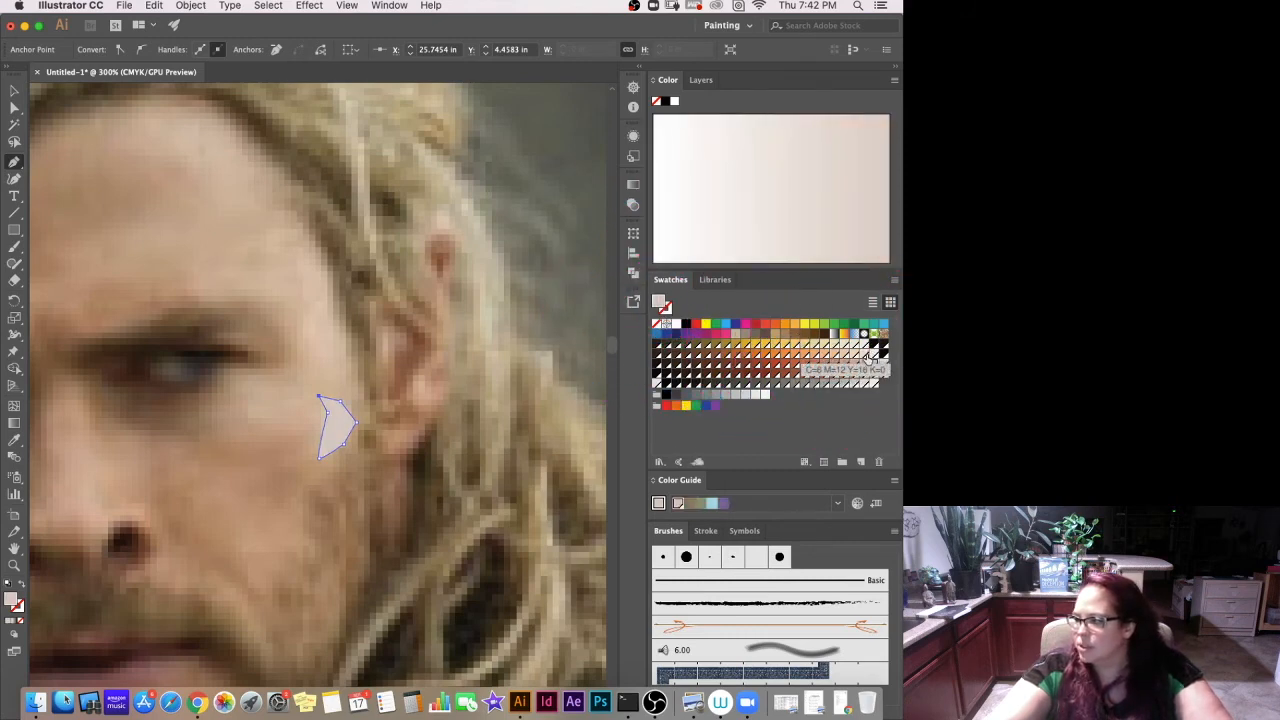
{"action": "left_click", "coordinate": [883, 367]}
{"action": "left_click", "coordinate": [877, 362]}
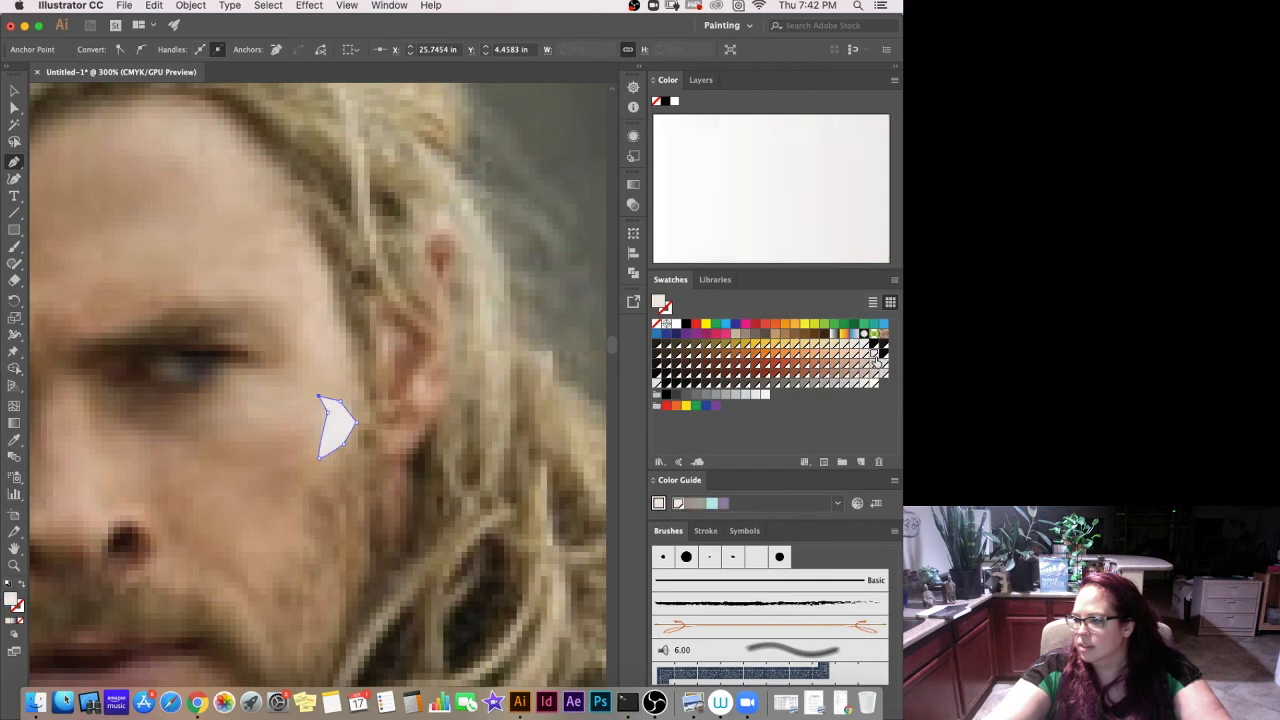
{"action": "left_click", "coordinate": [878, 373]}
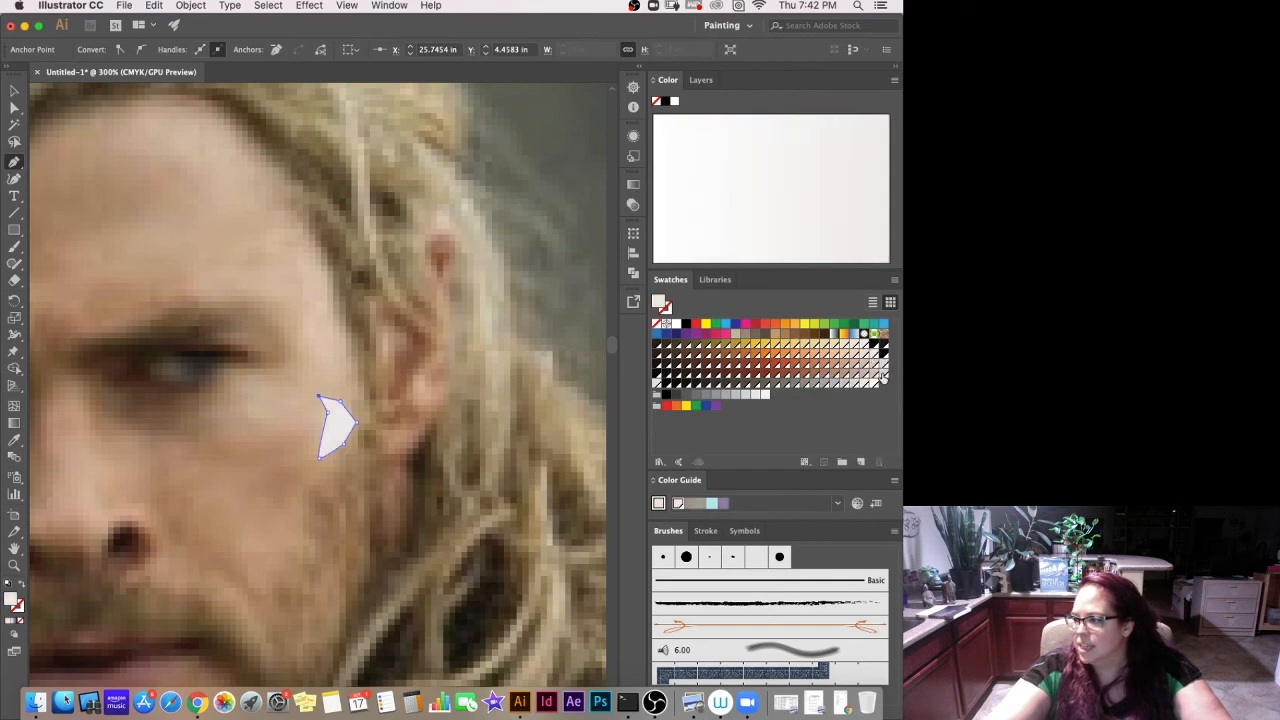
{"action": "left_click", "coordinate": [883, 373]}
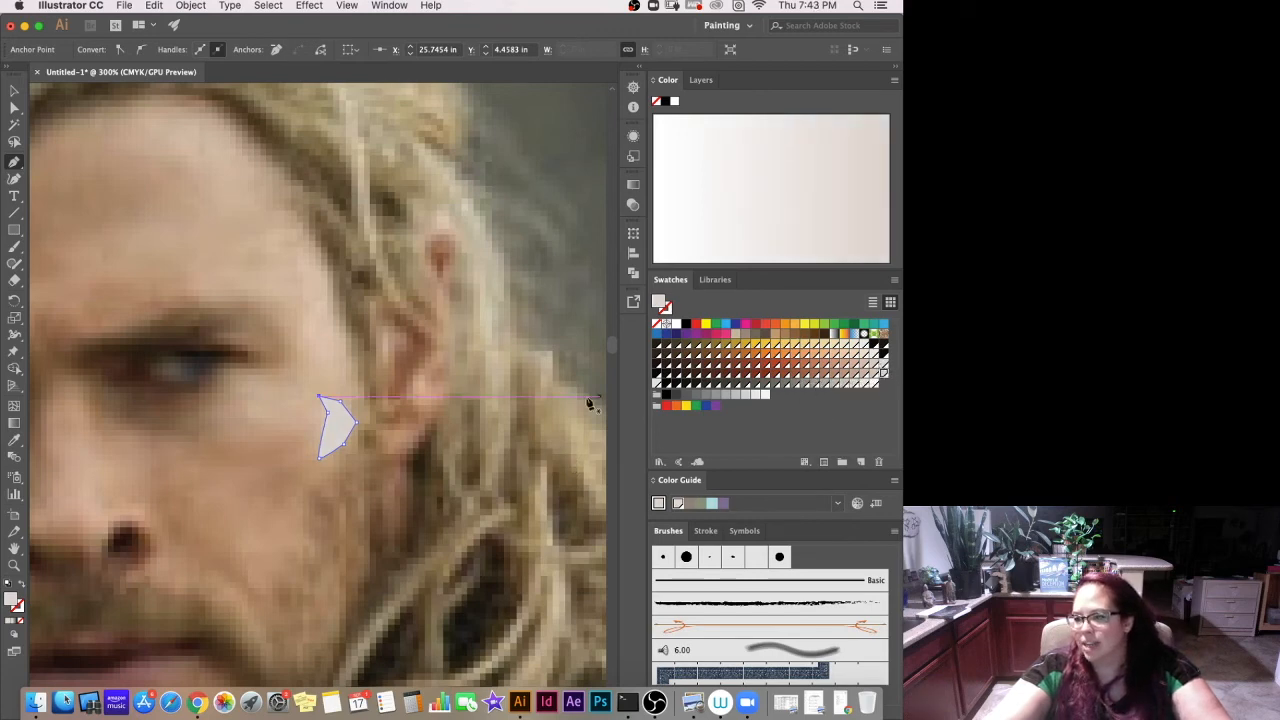
{"action": "left_click", "coordinate": [322, 451]}
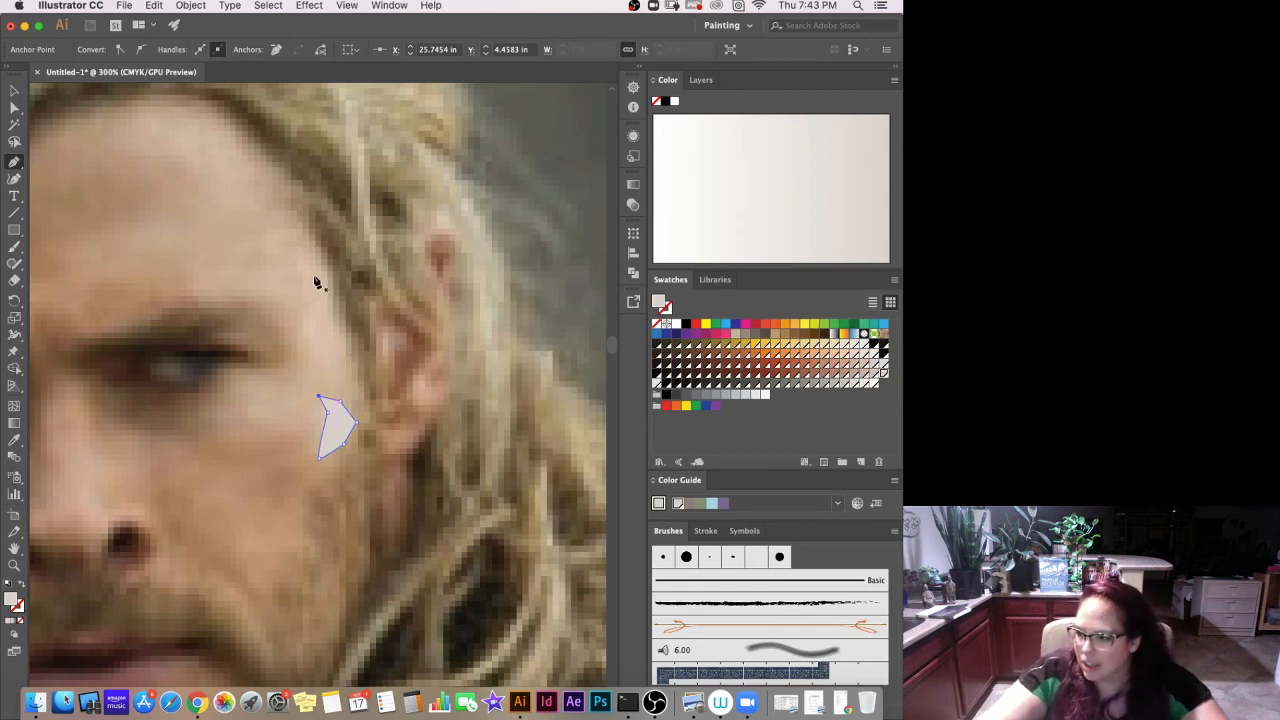
Draw a narrow closed Pen shape along the temple beside the eye, from the hairline down to the cheekbone highlight shape.
{"action": "left_click", "coordinate": [313, 284]}
{"action": "left_click", "coordinate": [331, 313]}
{"action": "left_click", "coordinate": [349, 349]}
{"action": "left_click", "coordinate": [355, 380]}
{"action": "left_click", "coordinate": [340, 398]}
{"action": "left_click", "coordinate": [320, 395]}
{"action": "left_click", "coordinate": [319, 352]}
{"action": "left_click", "coordinate": [306, 327]}
{"action": "left_click", "coordinate": [302, 308]}
{"action": "left_click", "coordinate": [313, 284]}
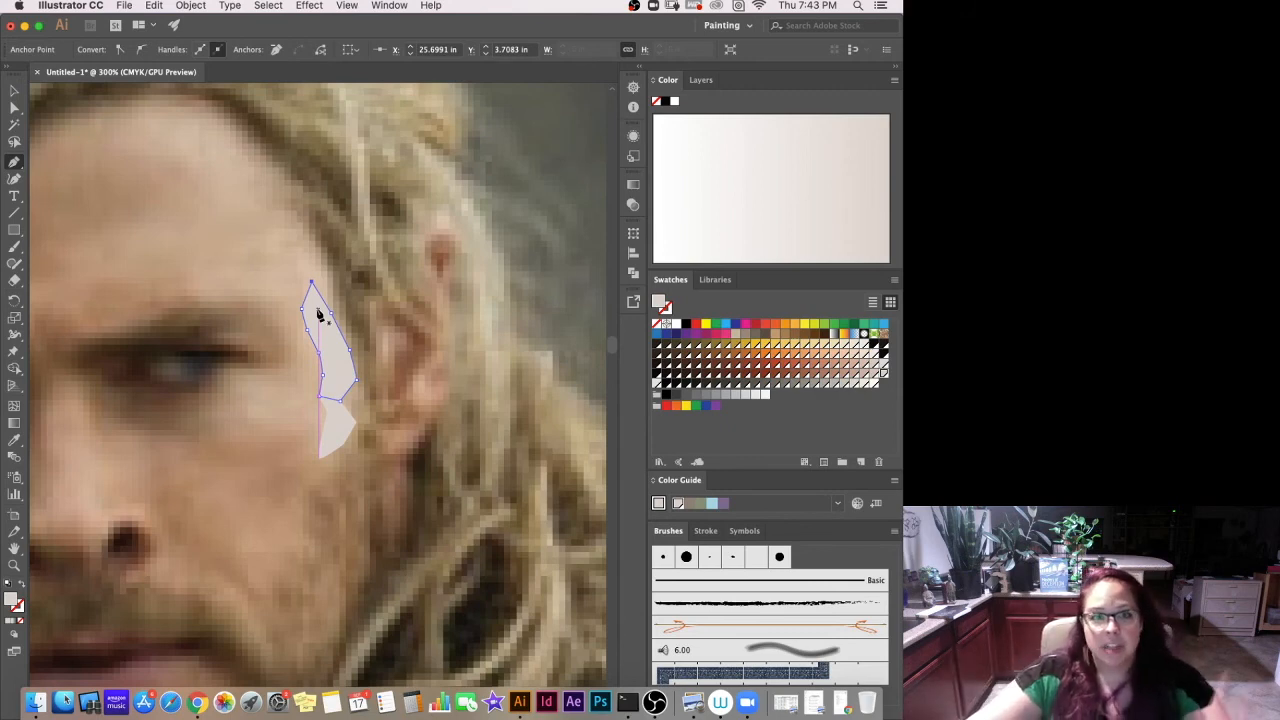
Try several pale swatches as the temple shape's fill and settle on a light peach skin tone.
{"action": "left_click", "coordinate": [869, 368]}
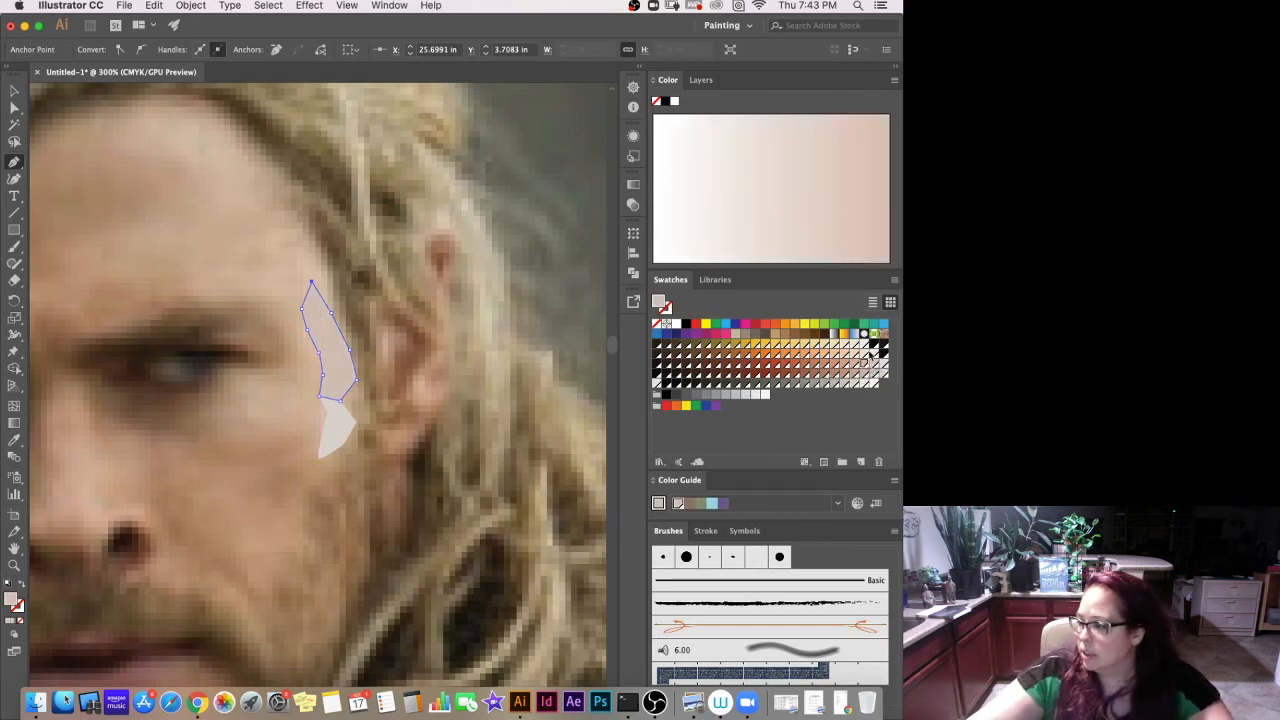
{"action": "left_click", "coordinate": [863, 352]}
{"action": "left_click", "coordinate": [865, 340]}
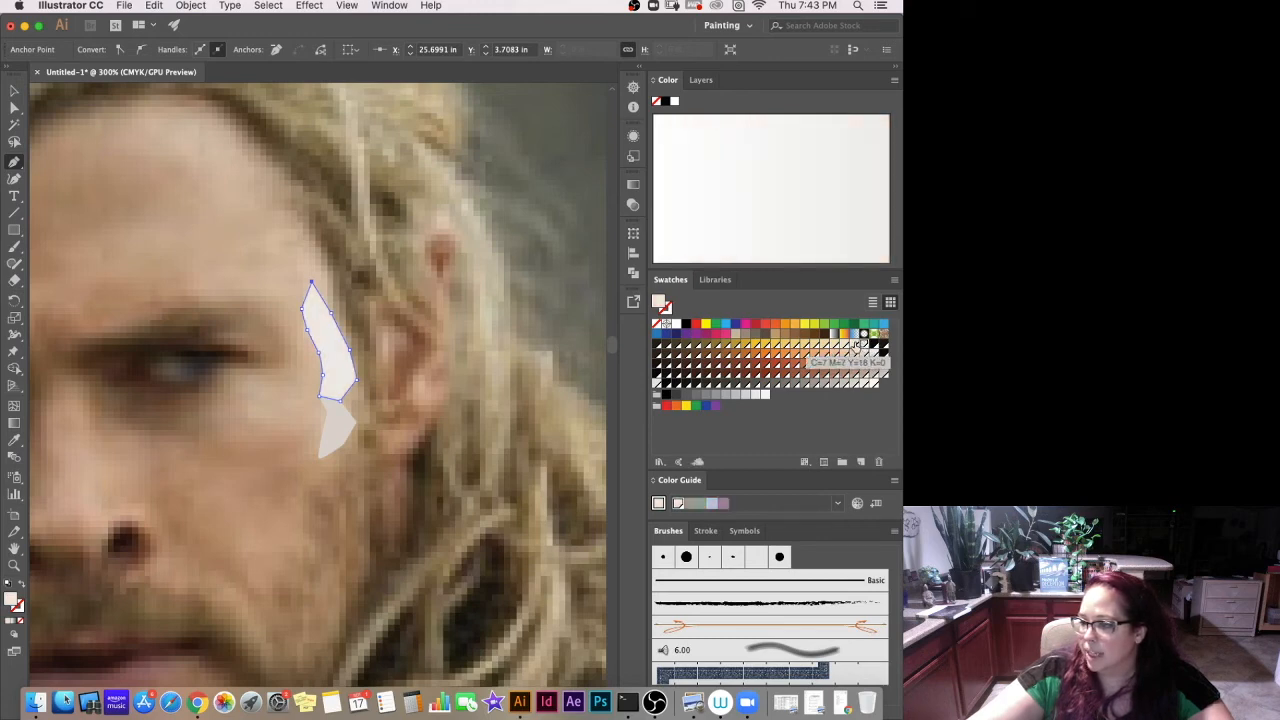
{"action": "left_click", "coordinate": [832, 344]}
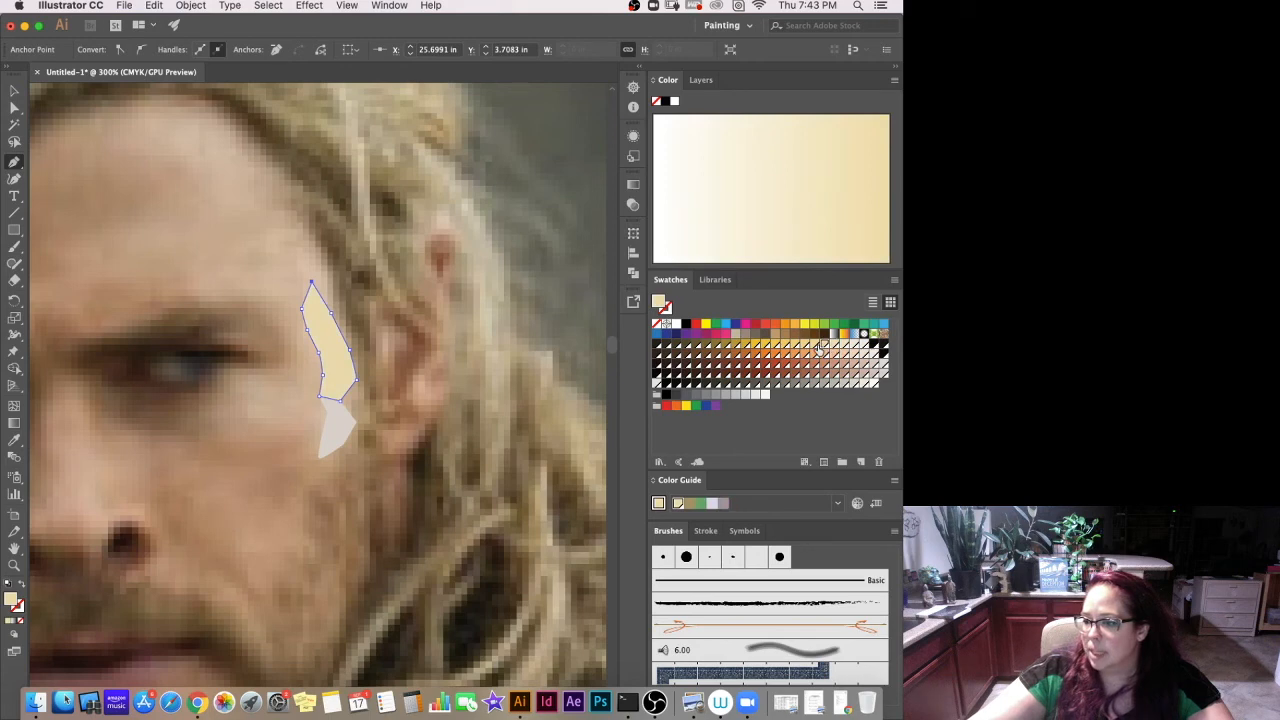
{"action": "left_click", "coordinate": [347, 428]}
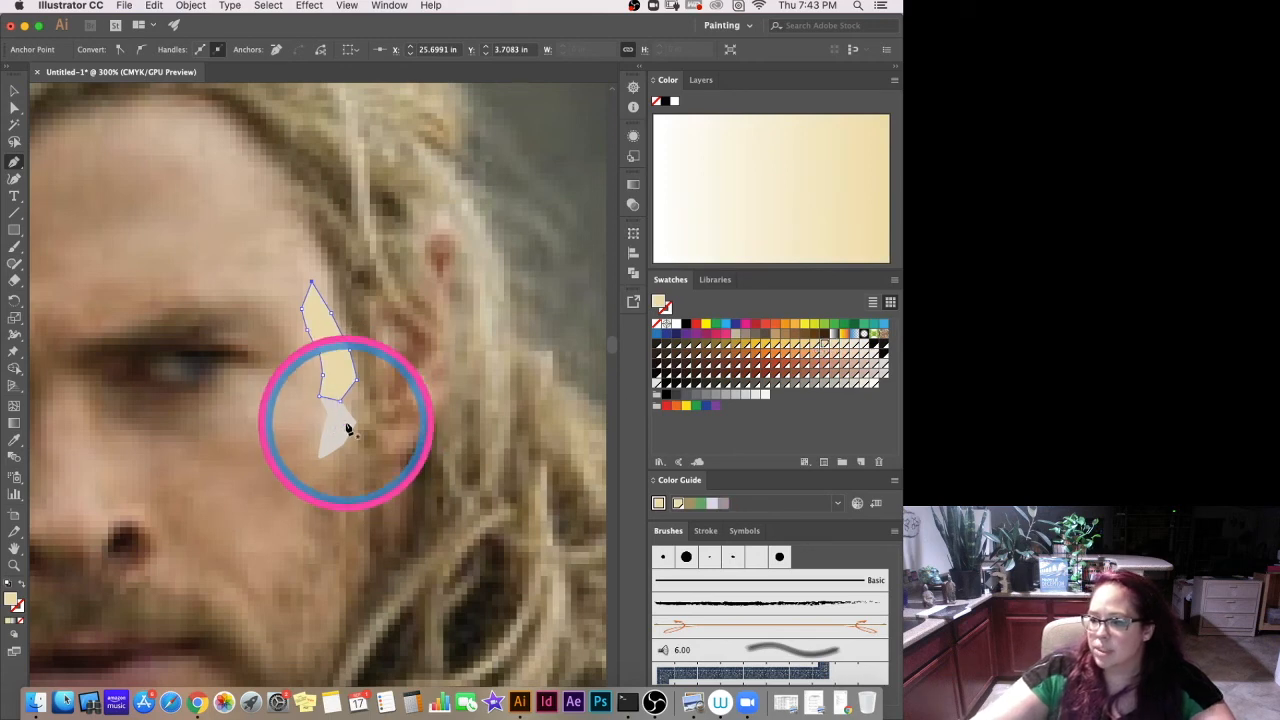
{"action": "left_click", "coordinate": [330, 372]}
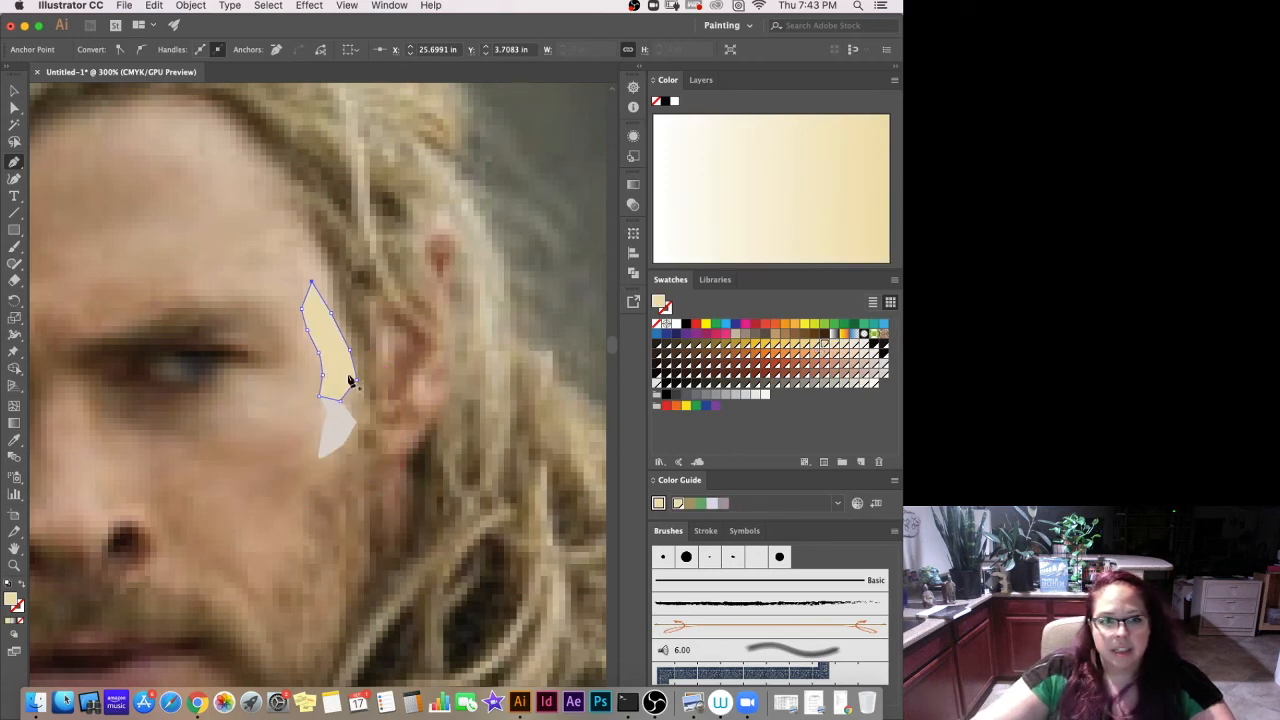
{"action": "left_click", "coordinate": [815, 350]}
{"action": "left_click", "coordinate": [842, 356]}
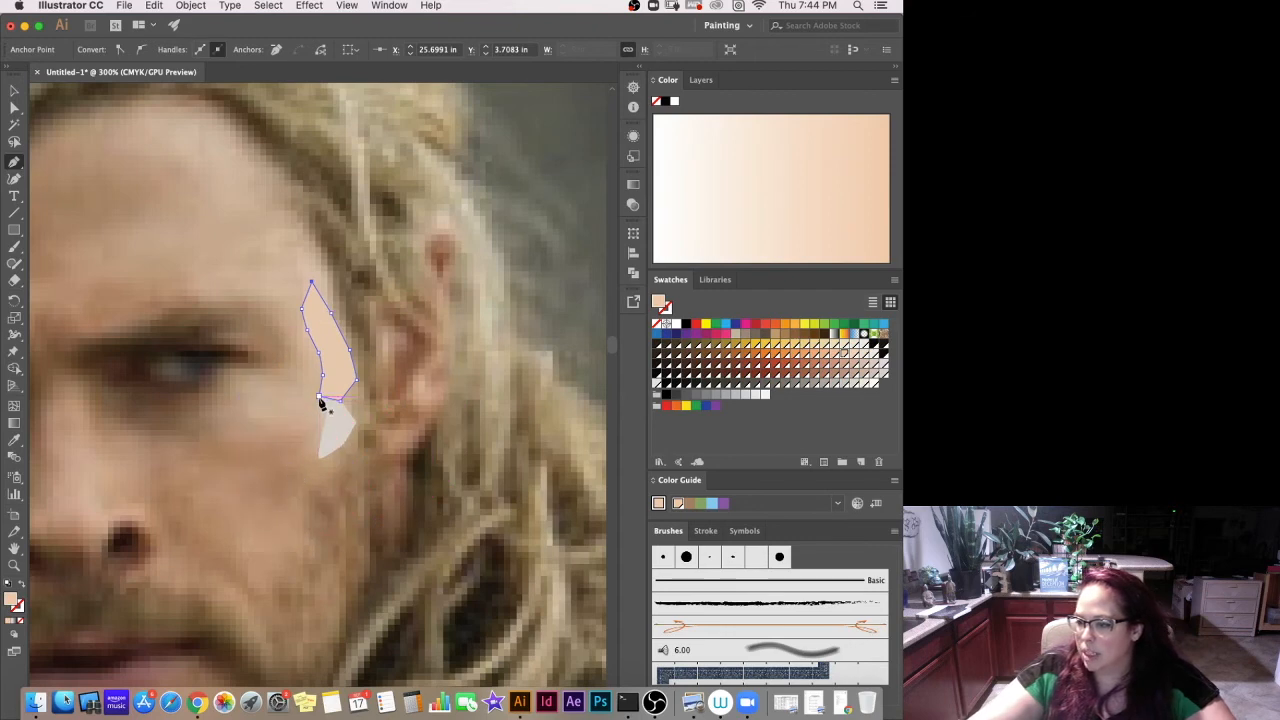
Draw a curved closed Pen shape from the base of the temple shape down across the cheek and fill it with a pale greyish-pink swatch.
{"action": "left_click", "coordinate": [320, 399]}
{"action": "left_click", "coordinate": [318, 423]}
{"action": "left_click", "coordinate": [310, 441]}
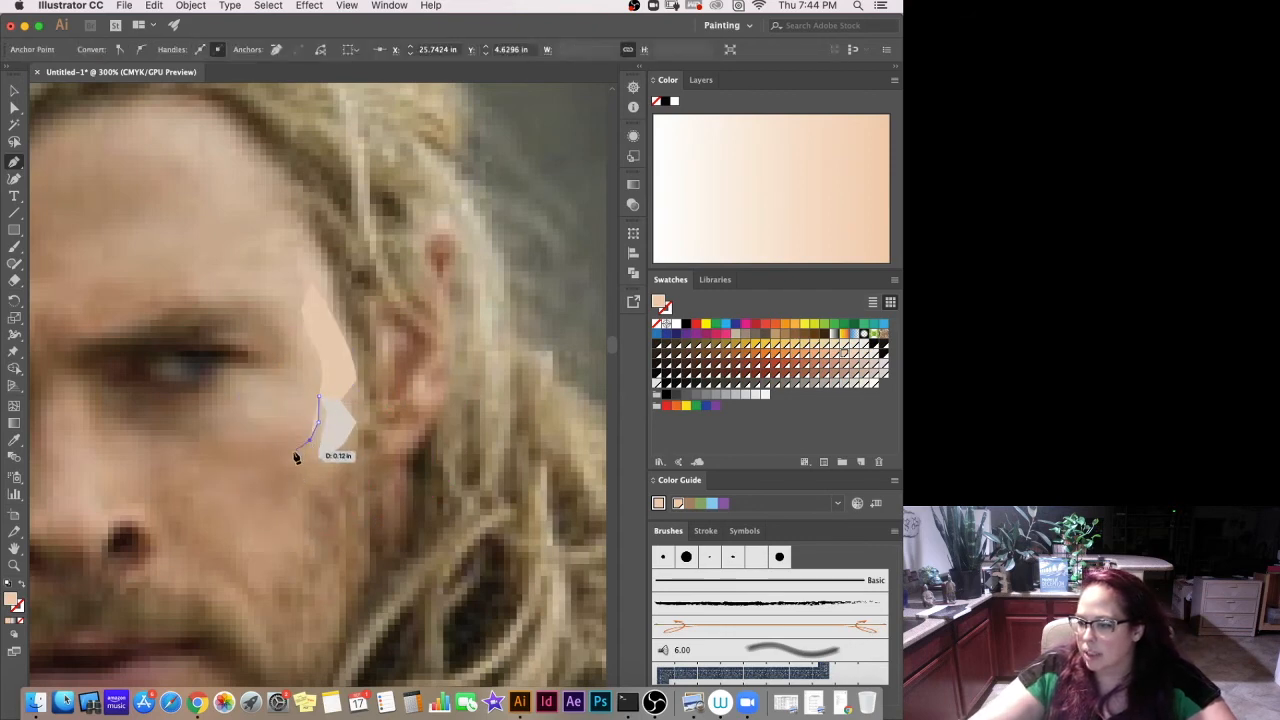
{"action": "left_click", "coordinate": [291, 453]}
{"action": "left_click", "coordinate": [271, 465]}
{"action": "left_click", "coordinate": [298, 464]}
{"action": "left_click", "coordinate": [321, 457]}
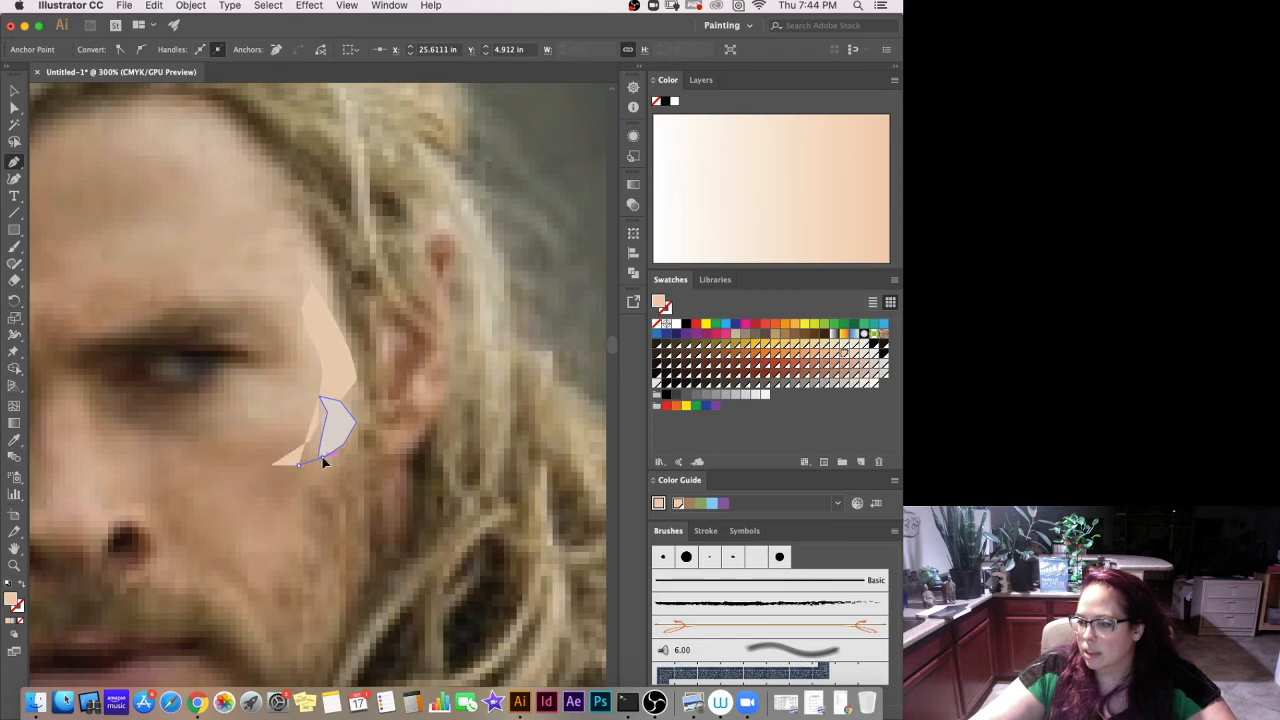
{"action": "left_click", "coordinate": [343, 425]}
{"action": "left_click", "coordinate": [348, 412]}
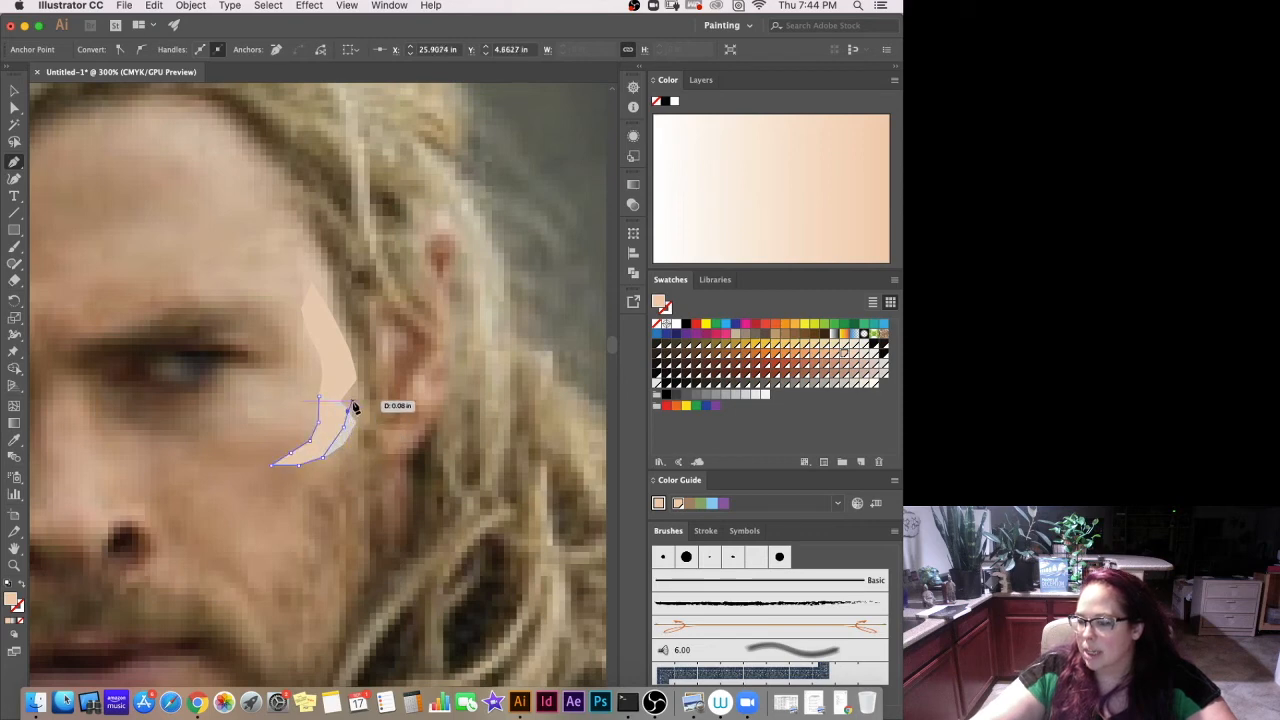
{"action": "left_click", "coordinate": [355, 380]}
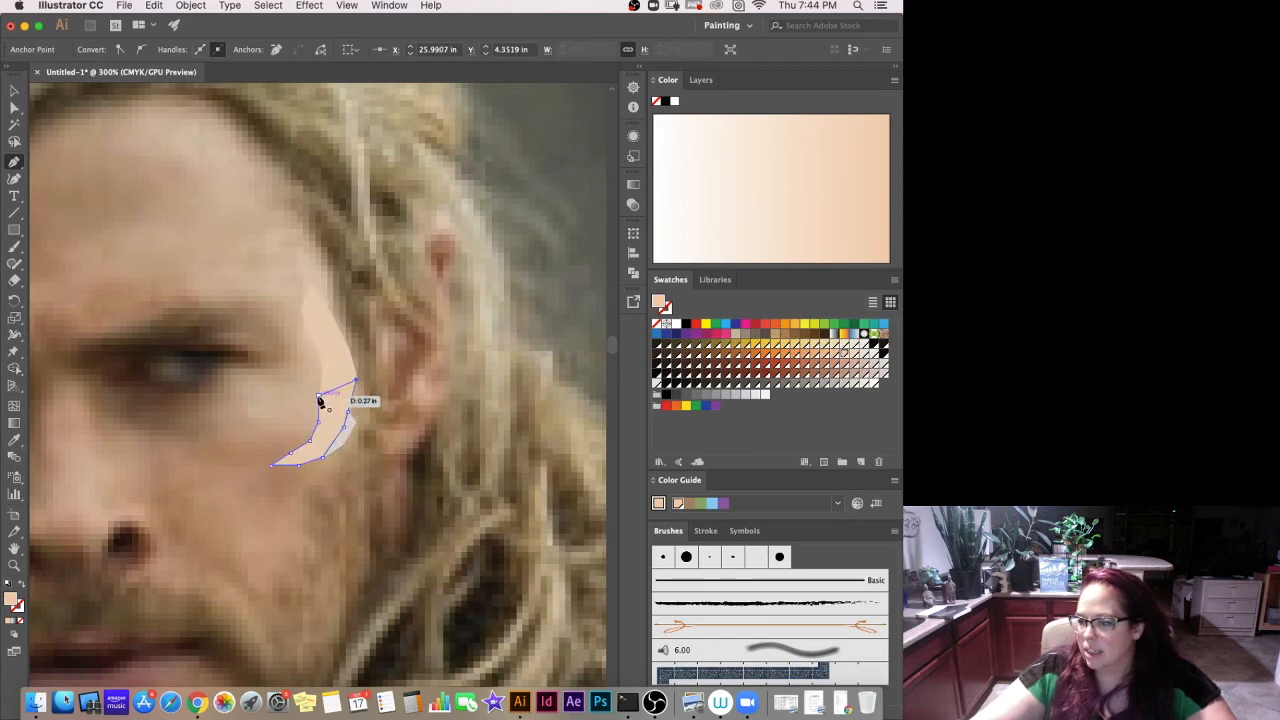
{"action": "left_click", "coordinate": [320, 399]}
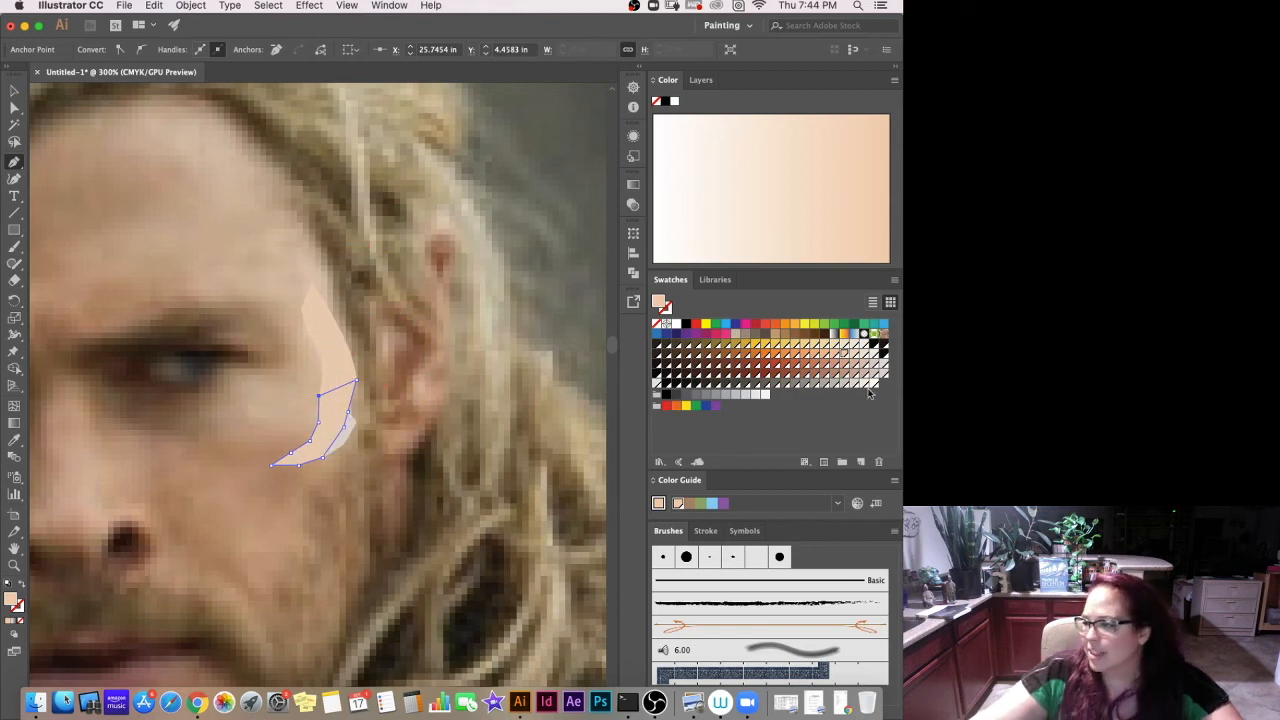
{"action": "left_click", "coordinate": [882, 379]}
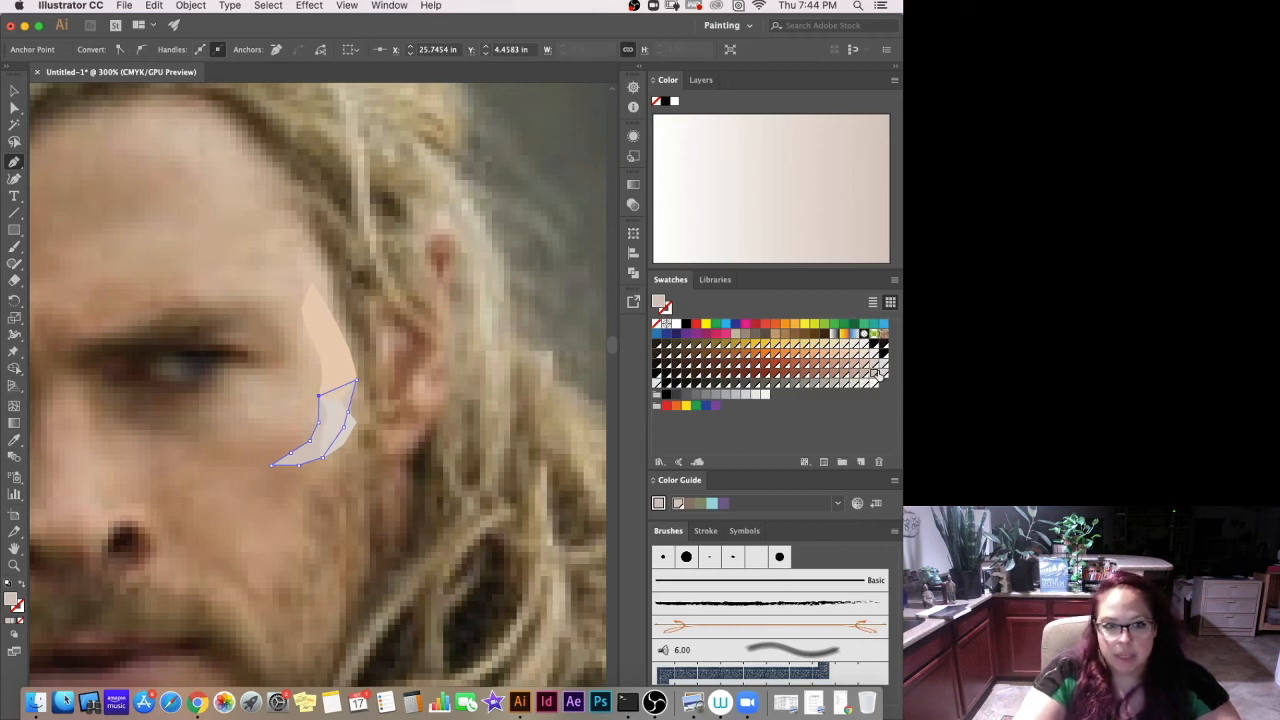
Send the curved cheek shape behind the small highlight shape and bring it back to the front.
{"action": "key", "text": "super+equal"}
{"action": "key", "text": "super+equal"}
{"action": "key", "text": "super+equal"}
{"action": "key", "text": "super+equal"}
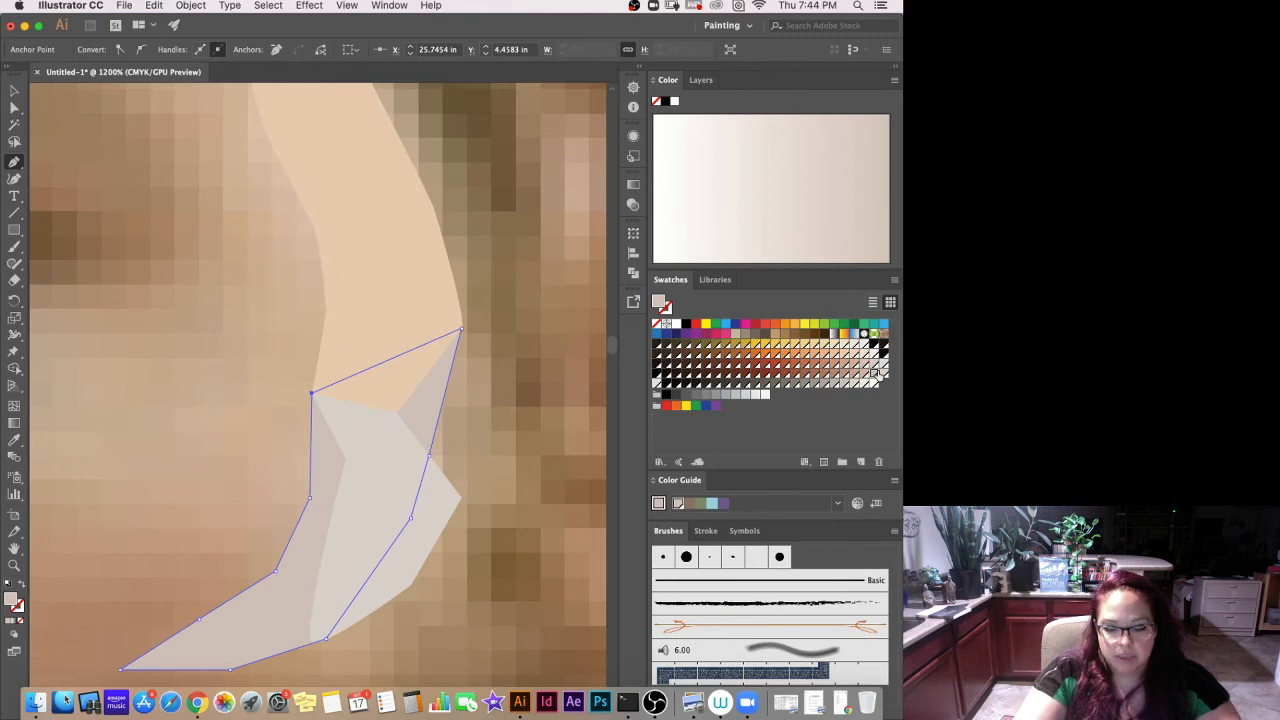
{"action": "left_click", "coordinate": [876, 372]}
{"action": "key", "text": "super+z"}
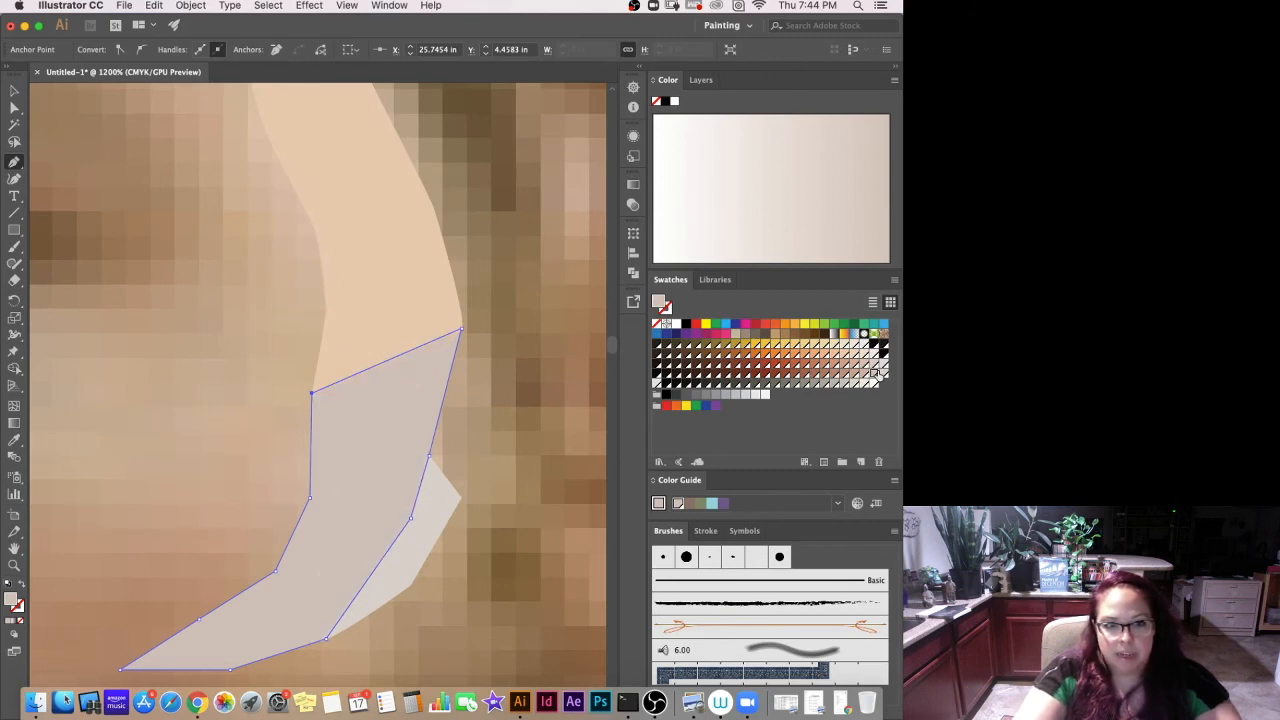
{"action": "key", "text": "shift+super+["}
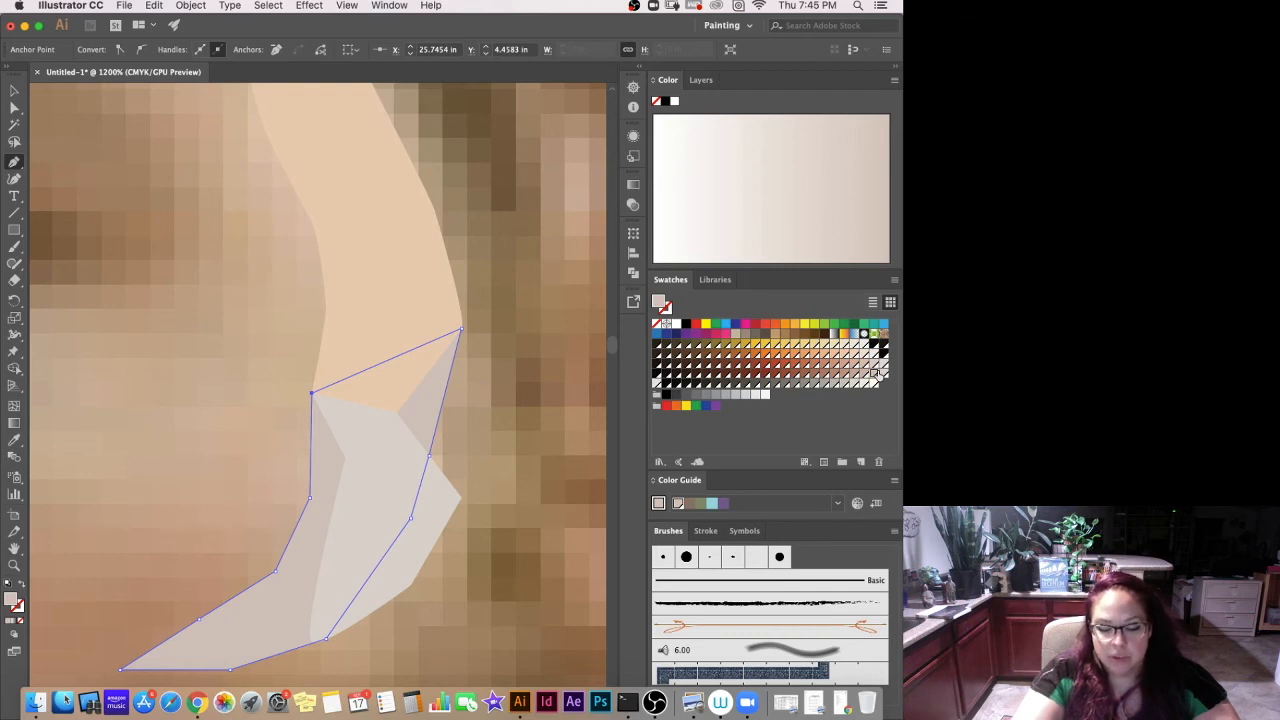
{"action": "key", "text": "shift+super+bracketright"}
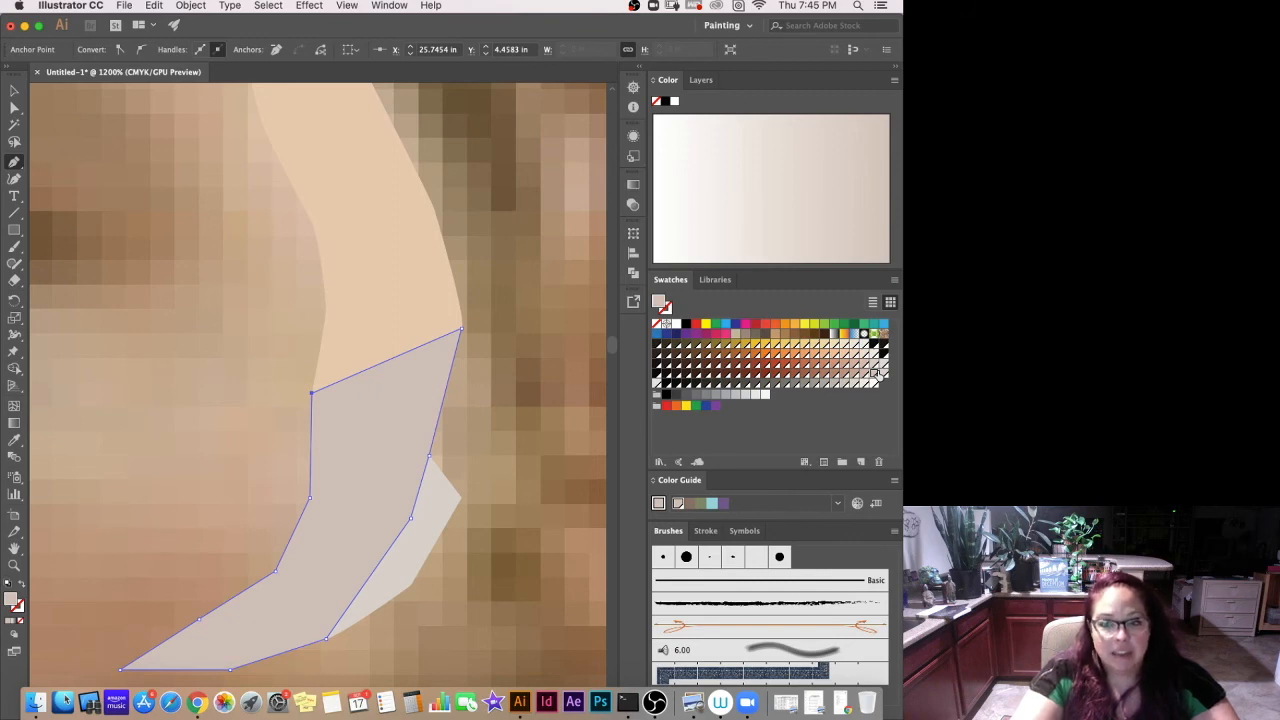
Send the curved cheek shape behind the small highlight shape and the peach temple shape.
{"action": "key", "text": "shift+super+bracketleft"}
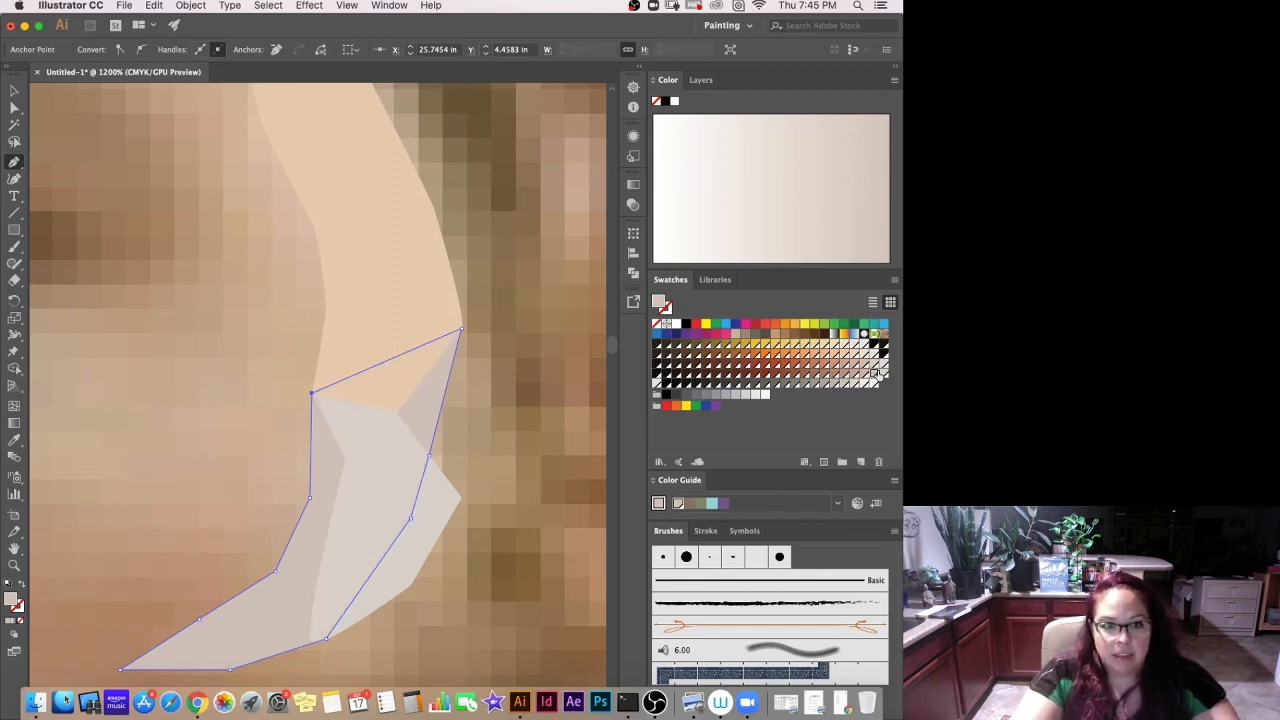
{"action": "key", "text": "super+minus"}
{"action": "key", "text": "super+minus"}
{"action": "key", "text": "super+minus"}
{"action": "key", "text": "super+minus"}
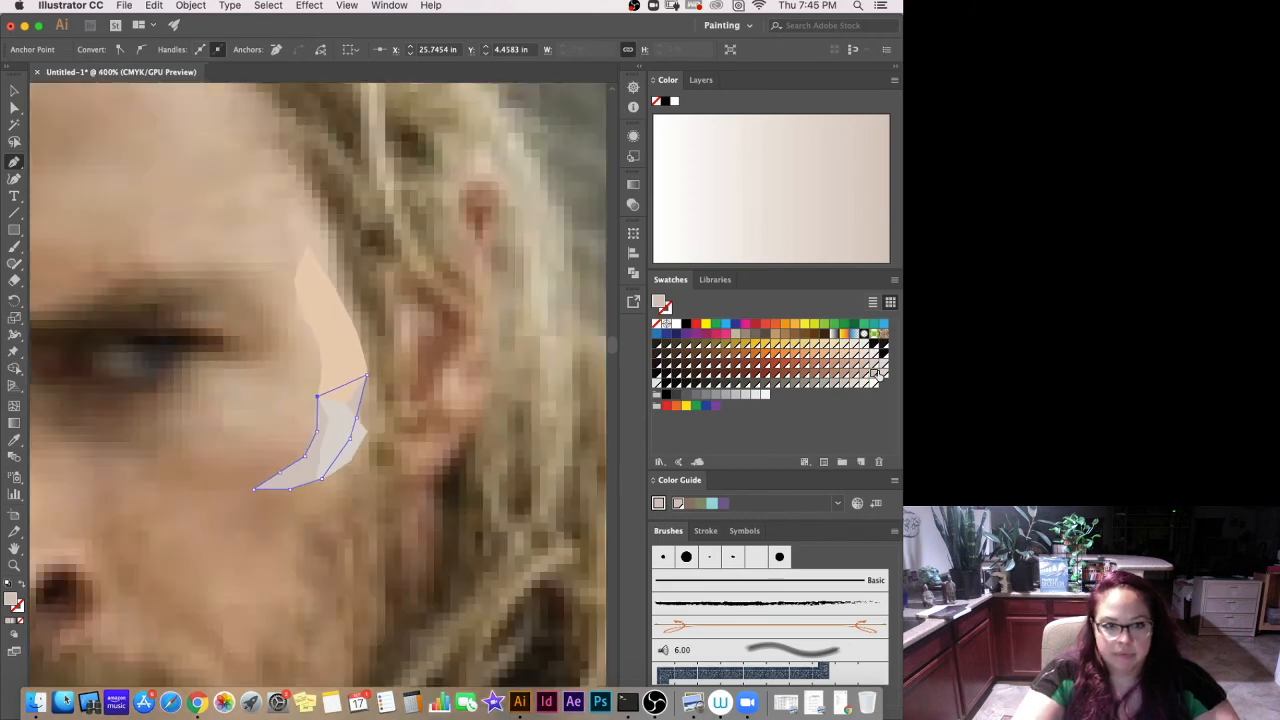
{"action": "key", "text": "super+equal"}
{"action": "key", "text": "super+equal"}
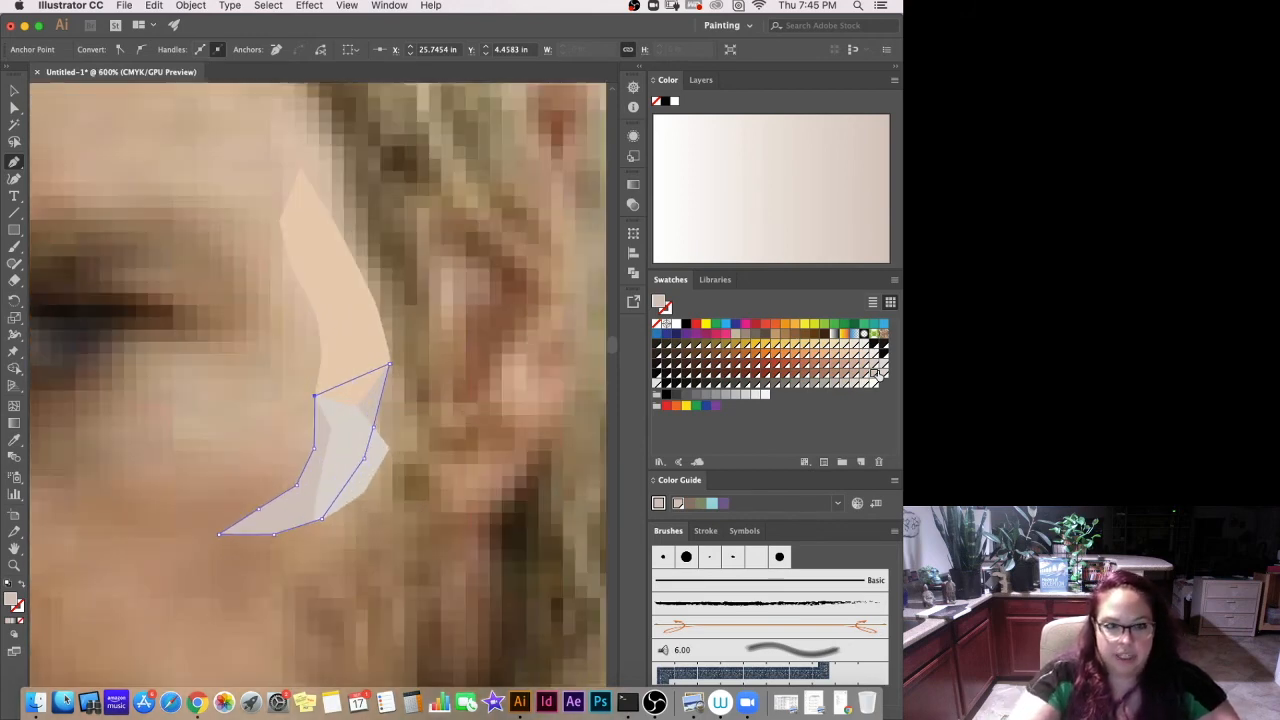
Try several pale grey, peach and yellow swatches as the curved cheek shape's fill and settle on a golden yellow.
{"action": "left_click", "coordinate": [883, 374]}
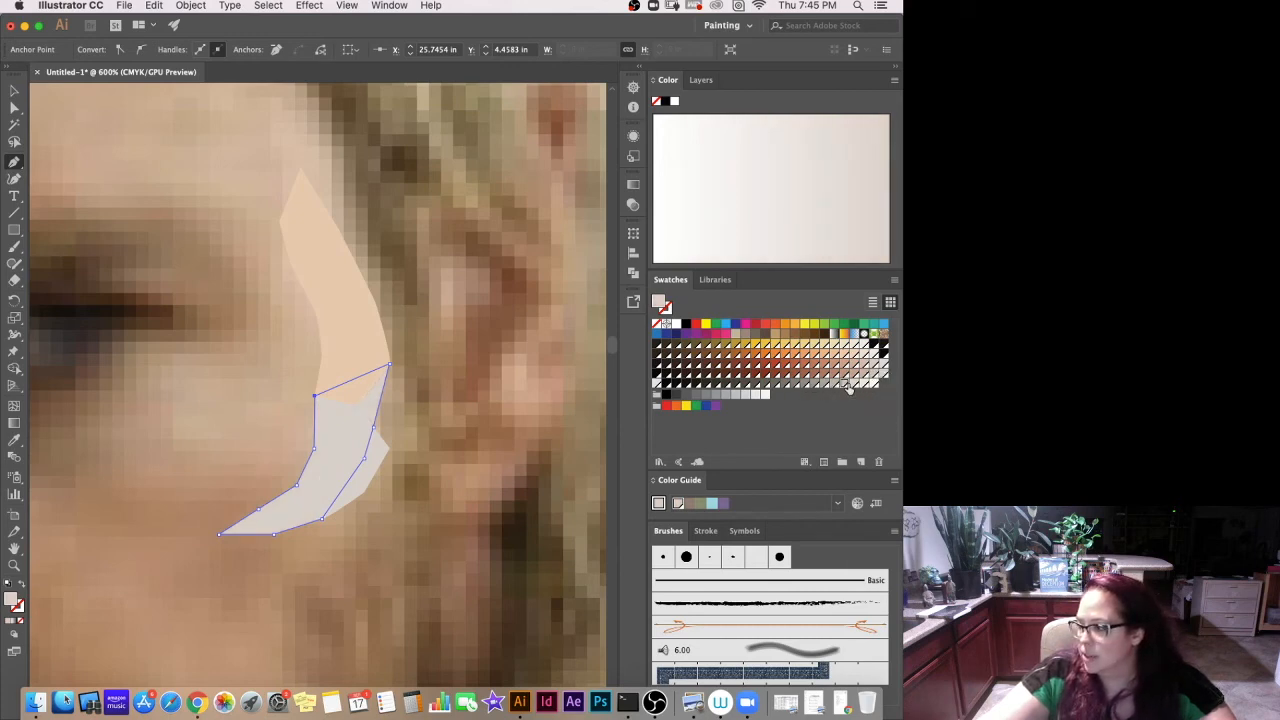
{"action": "left_click", "coordinate": [846, 386]}
{"action": "left_click", "coordinate": [856, 388]}
{"action": "left_click", "coordinate": [847, 387]}
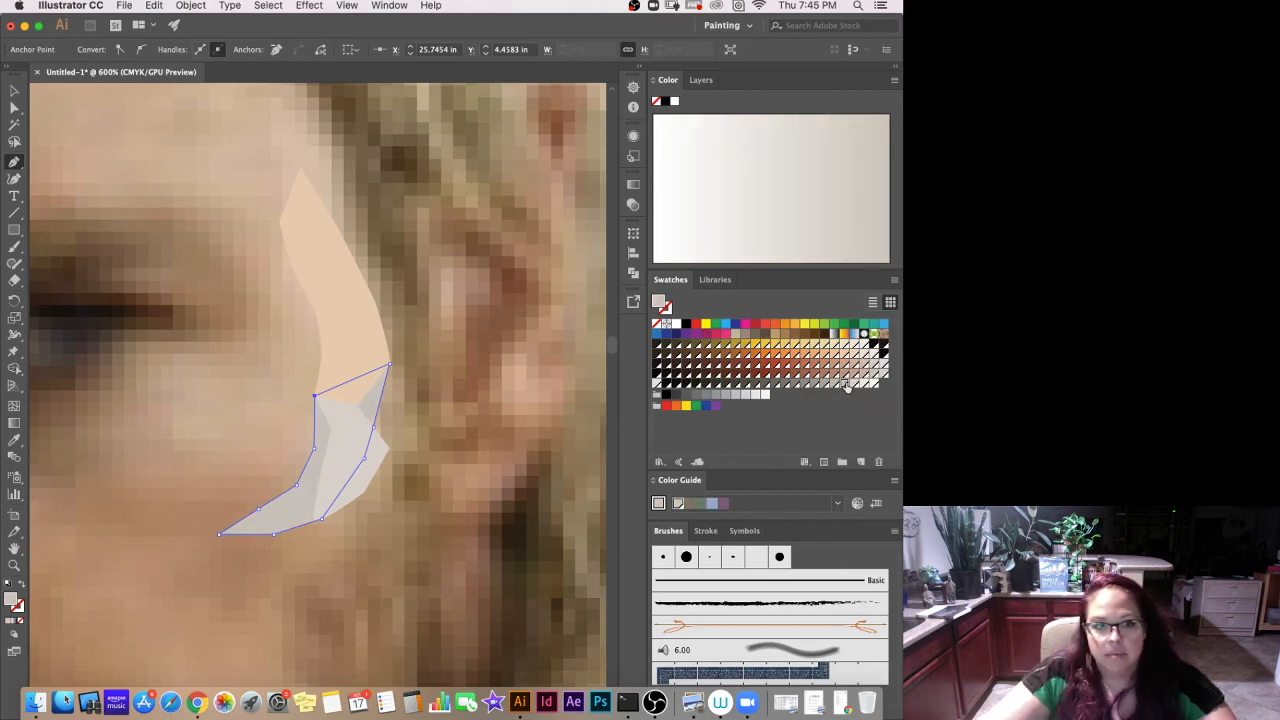
{"action": "left_click", "coordinate": [873, 364]}
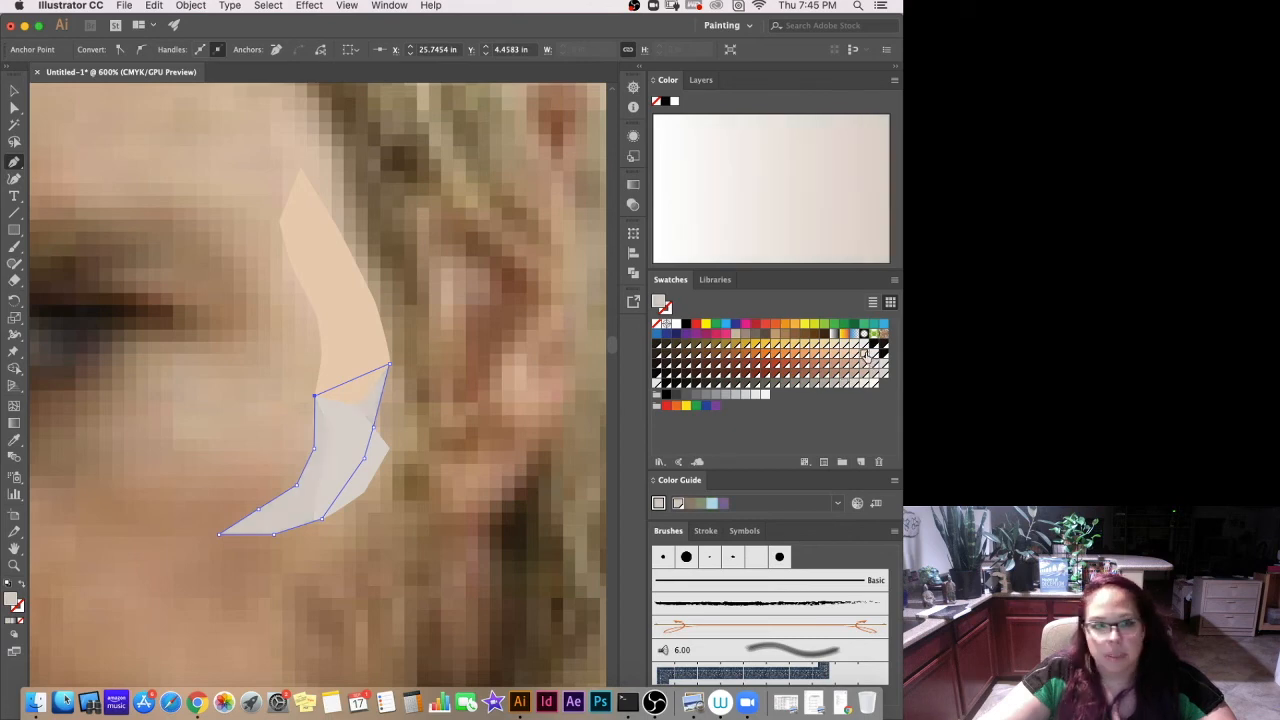
{"action": "left_click", "coordinate": [864, 355]}
{"action": "left_click", "coordinate": [873, 355]}
{"action": "left_click", "coordinate": [863, 355]}
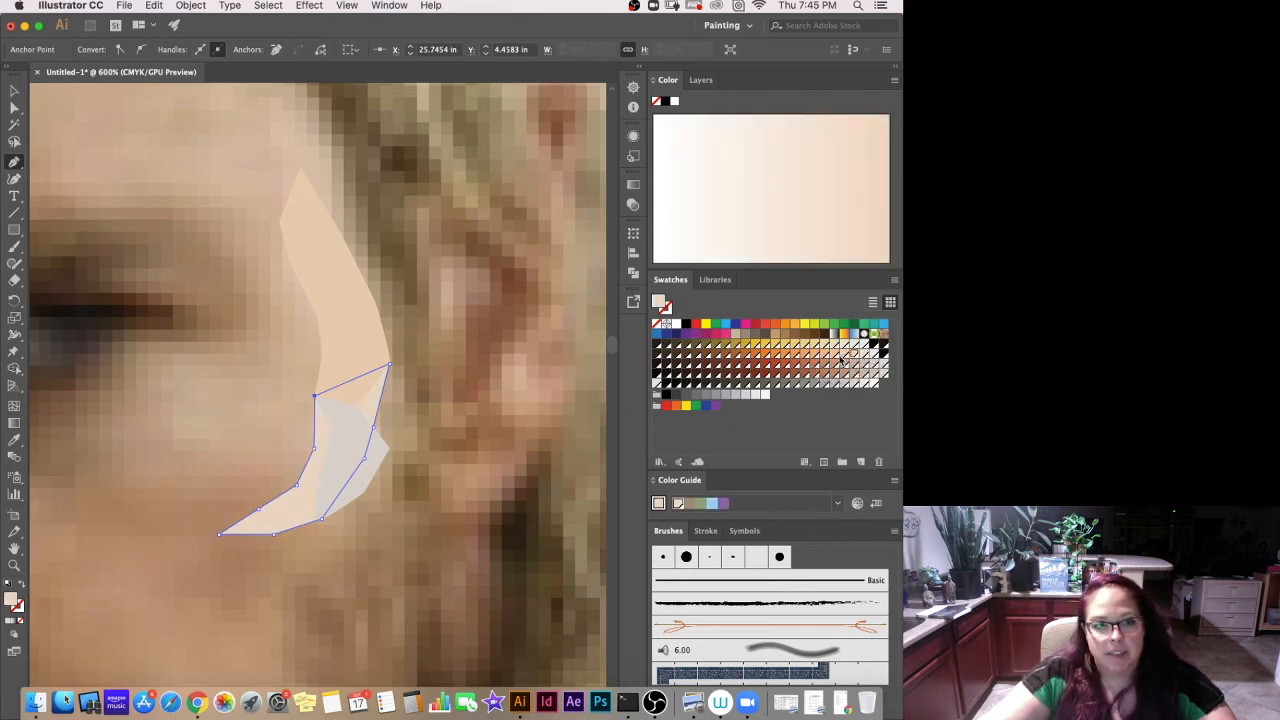
{"action": "left_click", "coordinate": [830, 363]}
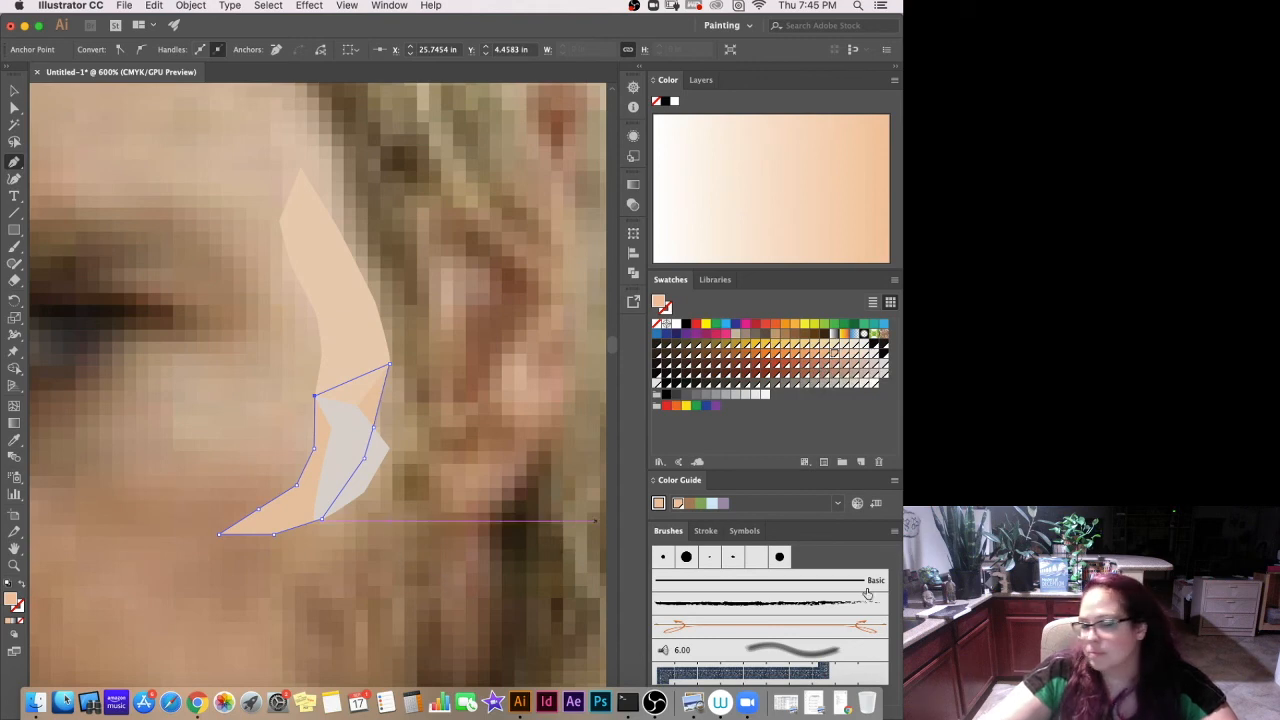
{"action": "left_click", "coordinate": [834, 346]}
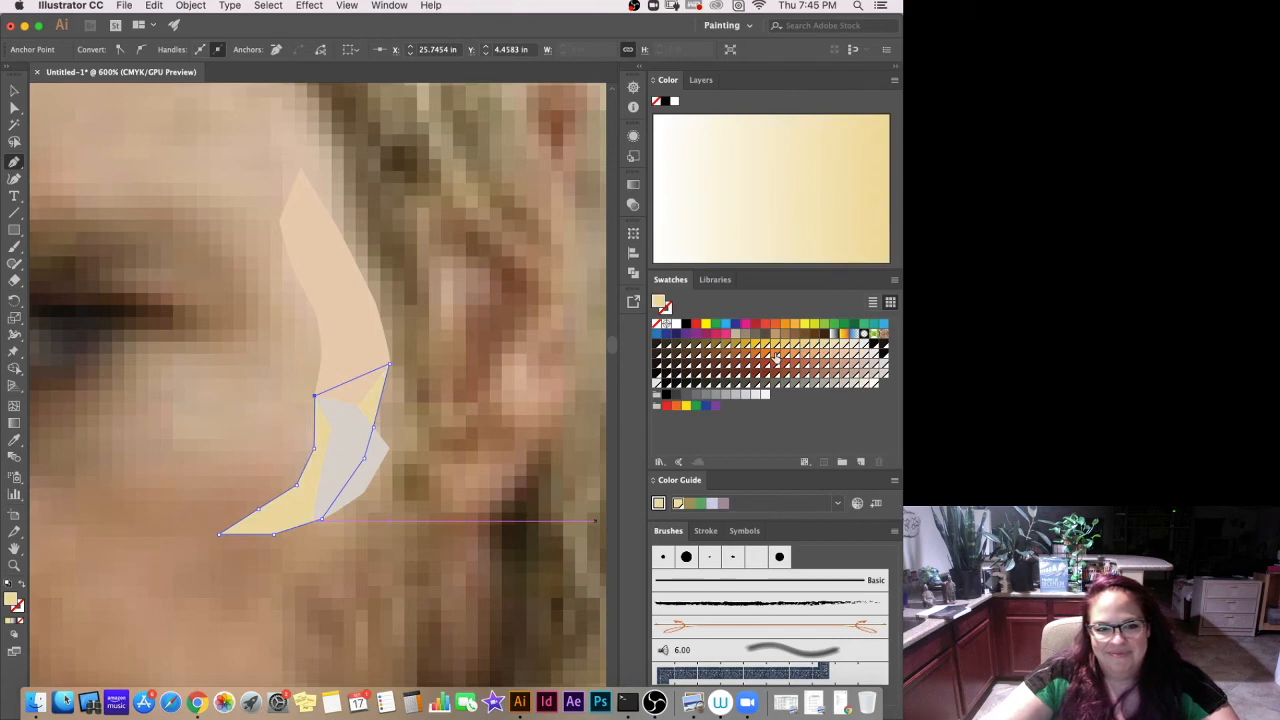
{"action": "left_click", "coordinate": [795, 352]}
{"action": "left_click", "coordinate": [796, 346]}
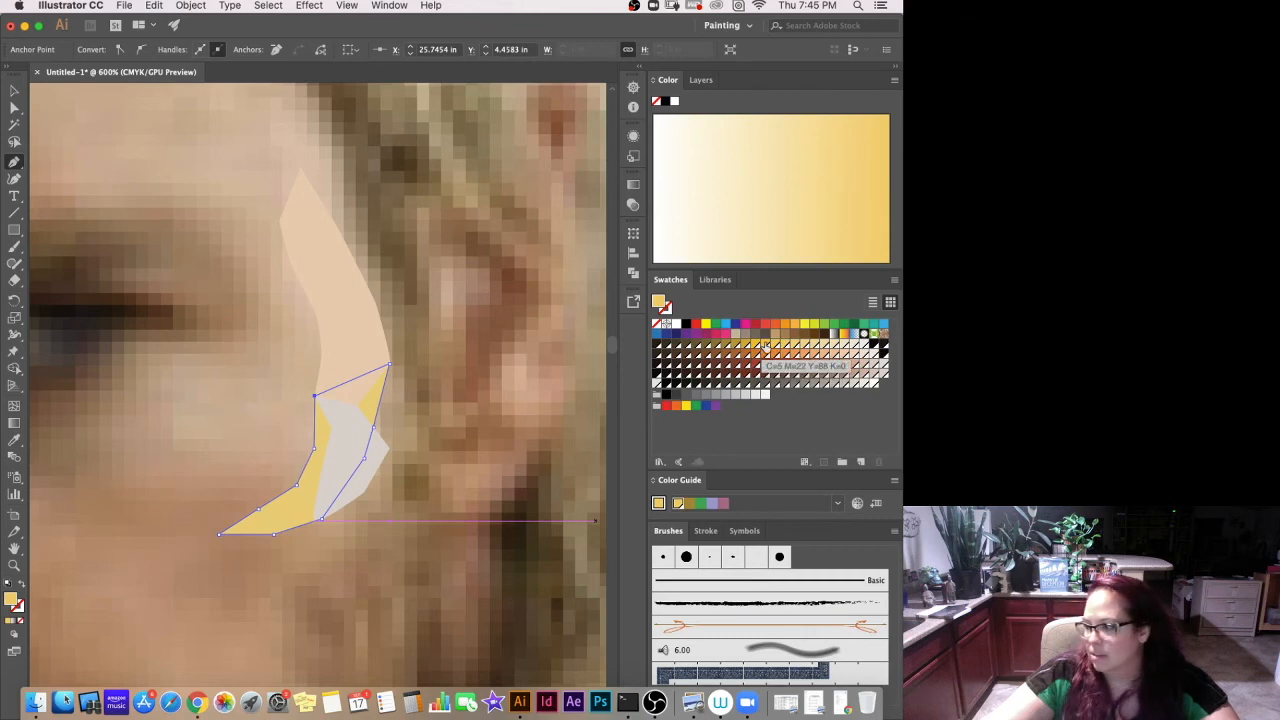
{"action": "left_click", "coordinate": [765, 345]}
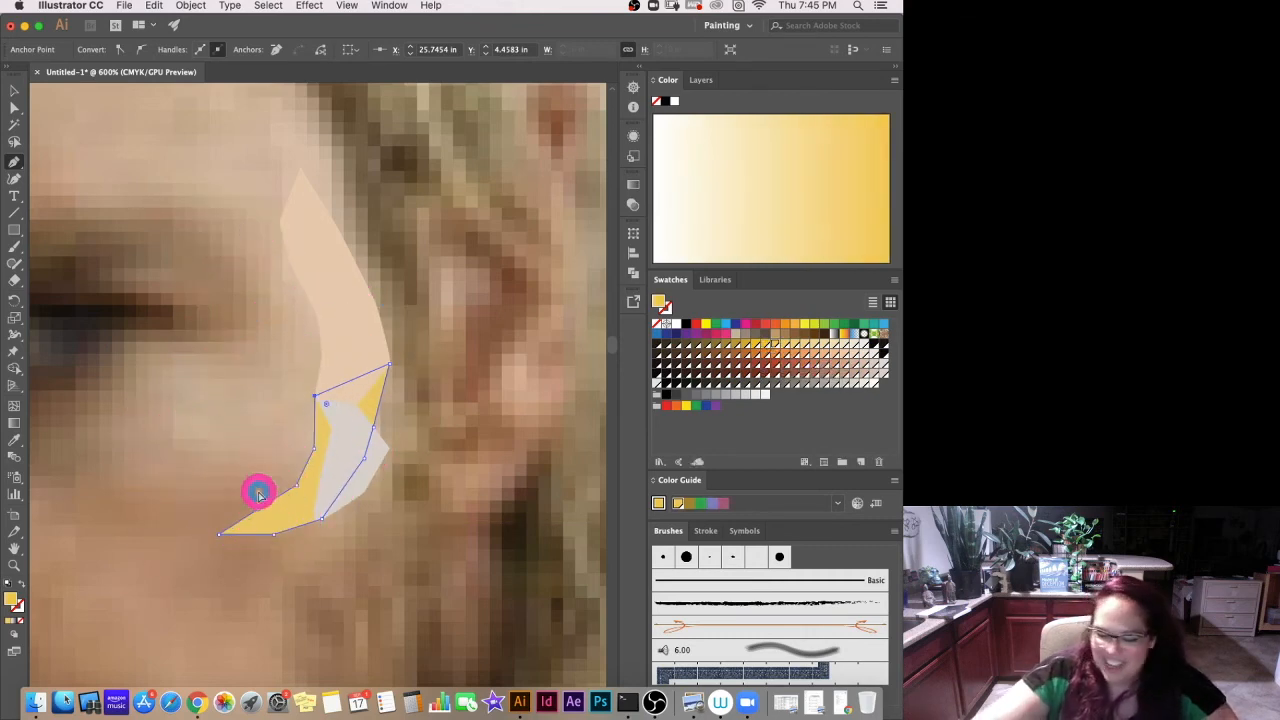
Examine the golden cheek shape against the whole portrait and again up close.
{"action": "key", "text": "super+minus"}
{"action": "key", "text": "super+minus"}
{"action": "key", "text": "super+minus"}
{"action": "key", "text": "super+minus"}
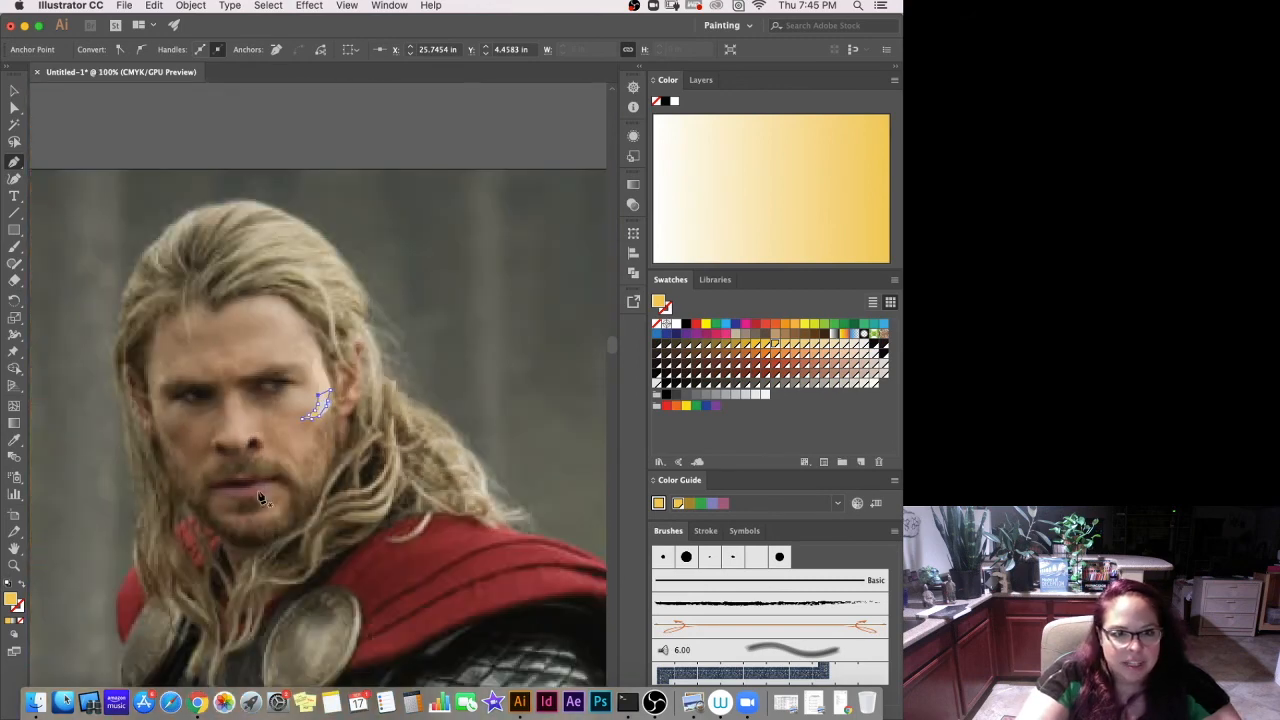
{"action": "key", "text": "super+equal"}
{"action": "key", "text": "super+equal"}
{"action": "key", "text": "super+equal"}
{"action": "key", "text": "super+equal"}
{"action": "key", "text": "super+equal"}
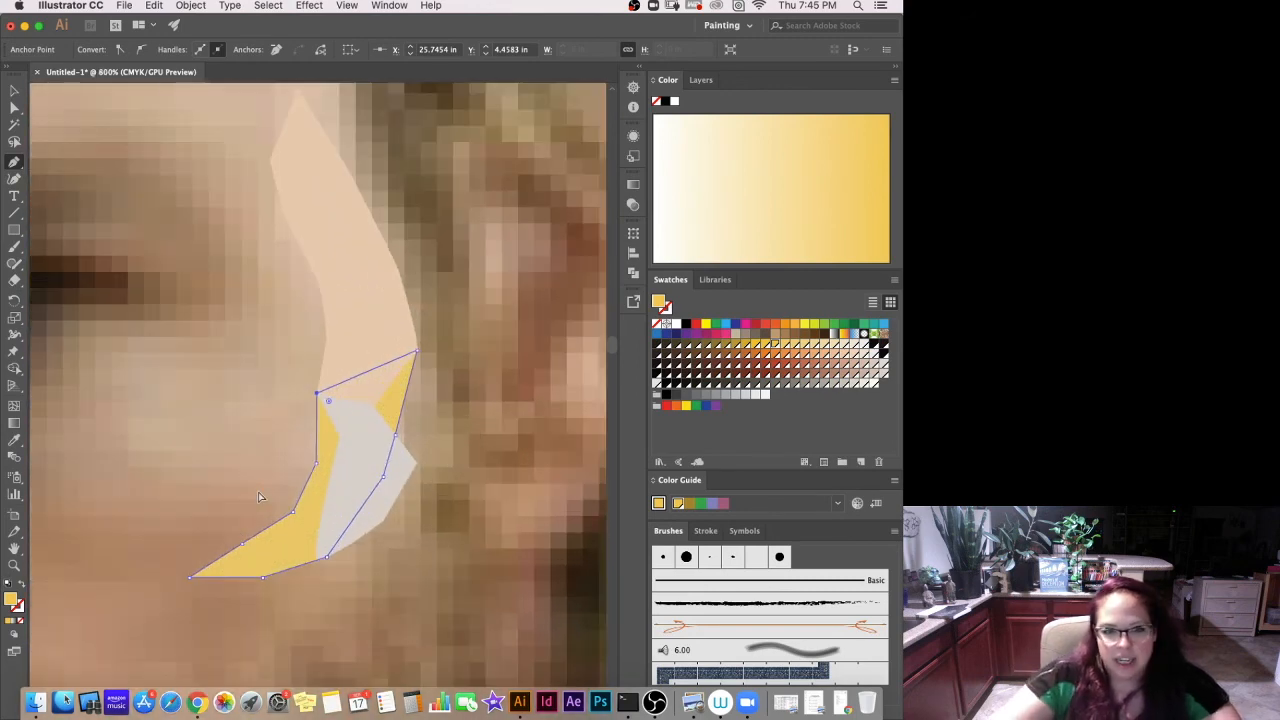
{"action": "key", "text": "super+minus"}
{"action": "key", "text": "super+minus"}
{"action": "left_click", "coordinate": [257, 491]}
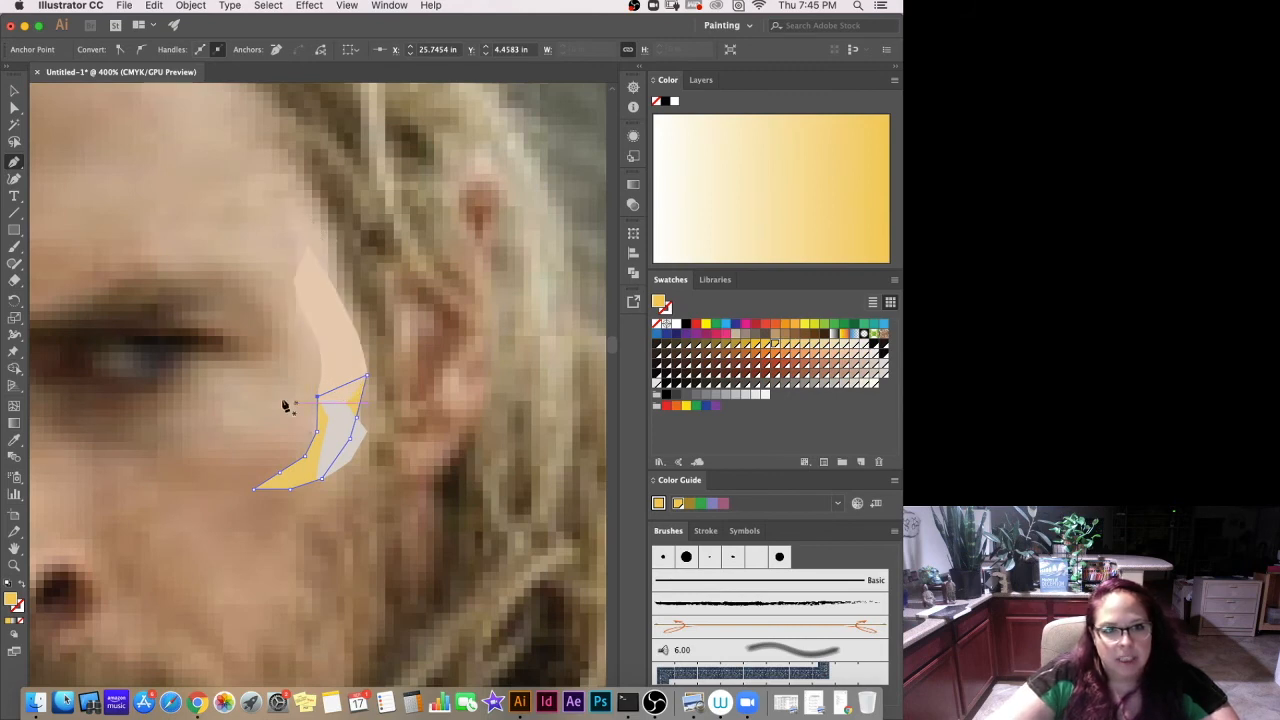
Draw a narrow closed golden Pen shape along the hairline at the upper tip of the temple shape and send it to the back.
{"action": "left_click", "coordinate": [294, 280]}
{"action": "left_click", "coordinate": [296, 232]}
{"action": "left_click", "coordinate": [282, 188]}
{"action": "left_click", "coordinate": [318, 208]}
{"action": "left_click", "coordinate": [330, 235]}
{"action": "left_click", "coordinate": [341, 301]}
{"action": "left_click", "coordinate": [295, 281]}
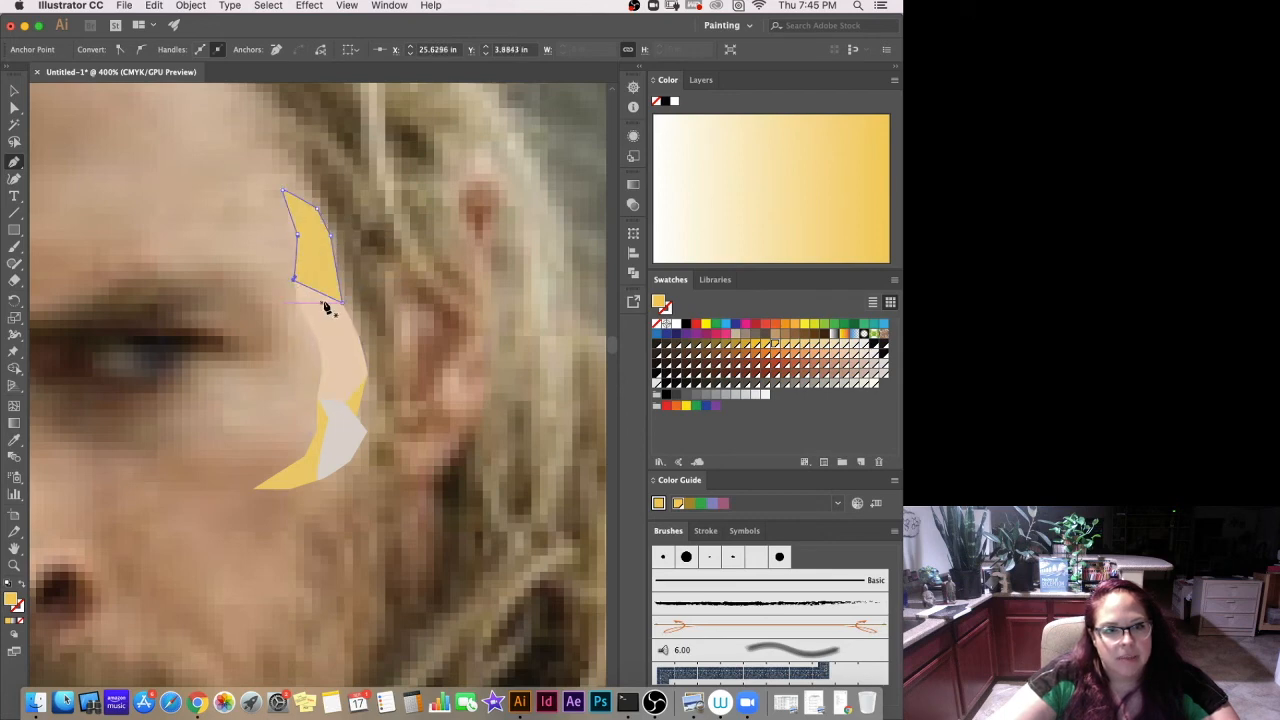
{"action": "left_click", "coordinate": [328, 308], "text": "super"}
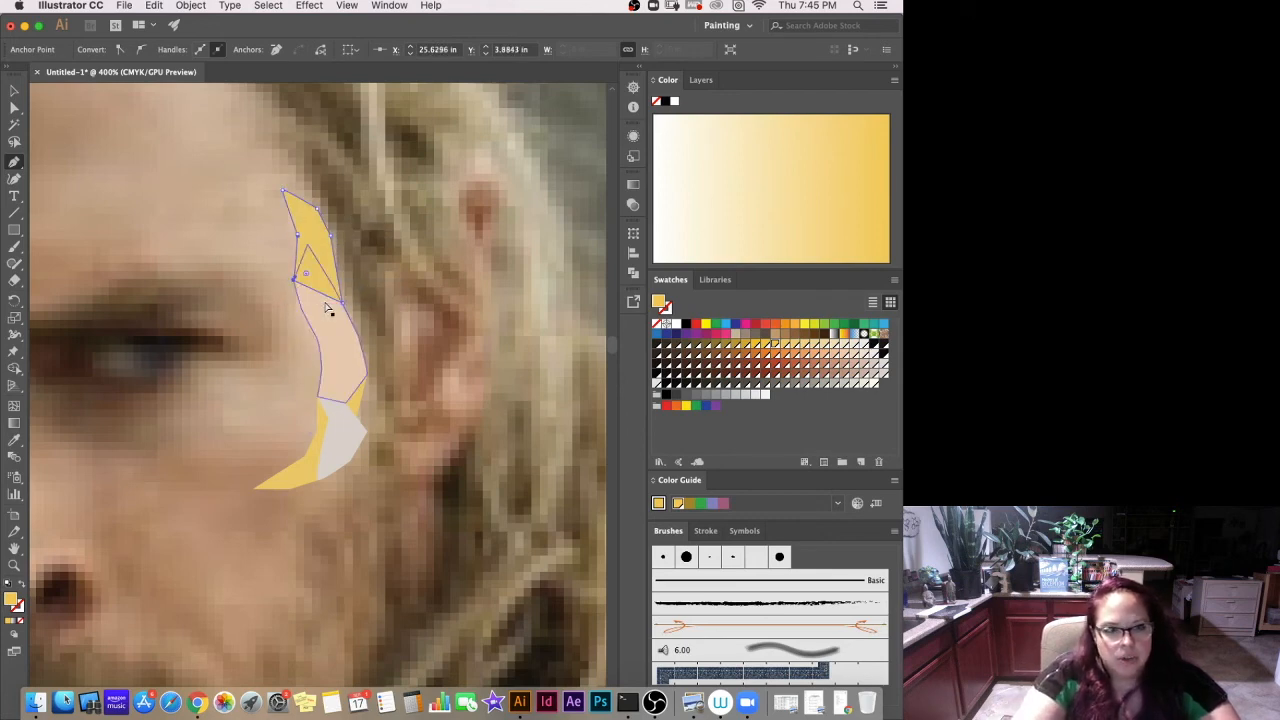
{"action": "key", "text": "BackSpace"}
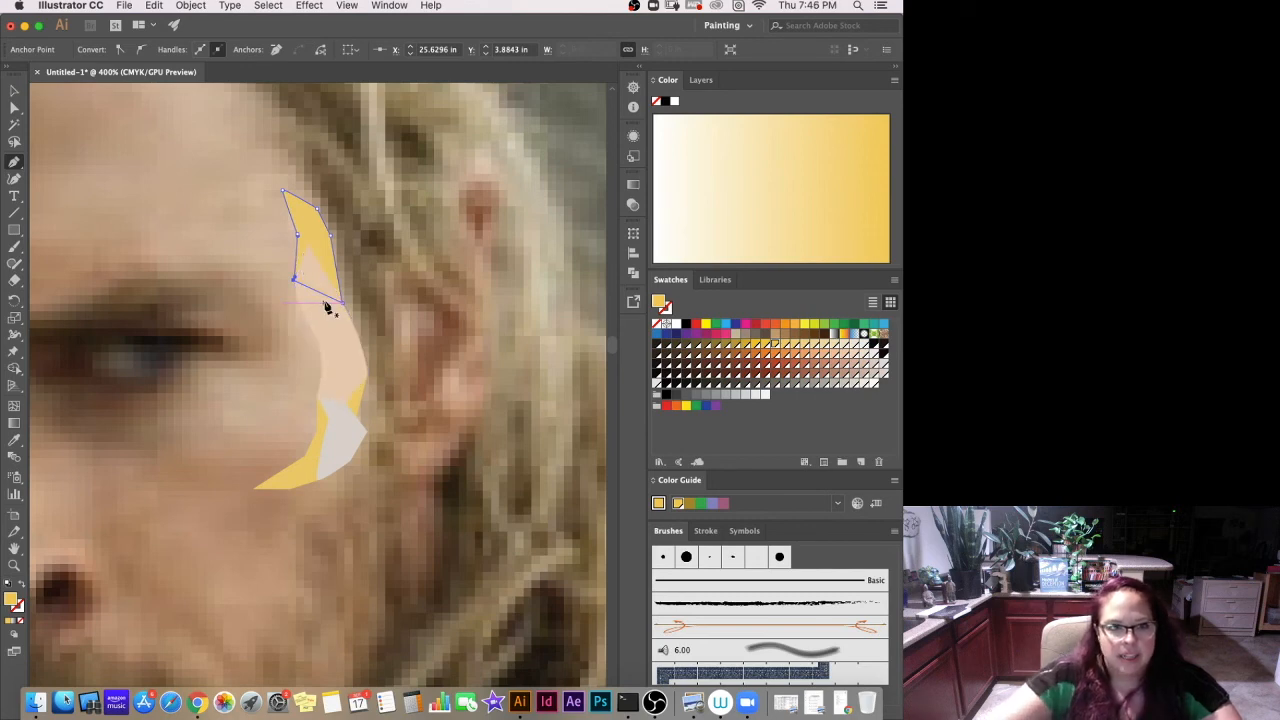
Draw a closed peach-filled Pen shape along the temple shape's inner edge down to the cheekbone and send it to the back.
{"action": "left_click", "coordinate": [310, 457], "text": "super"}
{"action": "left_click", "coordinate": [298, 461]}
{"action": "left_click", "coordinate": [297, 426]}
{"action": "left_click_drag", "start_coordinate": [305, 397], "coordinate": [301, 358]}
{"action": "left_click", "coordinate": [294, 338]}
{"action": "left_click", "coordinate": [288, 310]}
{"action": "left_click", "coordinate": [293, 280]}
{"action": "left_click", "coordinate": [349, 328]}
{"action": "left_click", "coordinate": [348, 428]}
{"action": "left_click", "coordinate": [299, 463]}
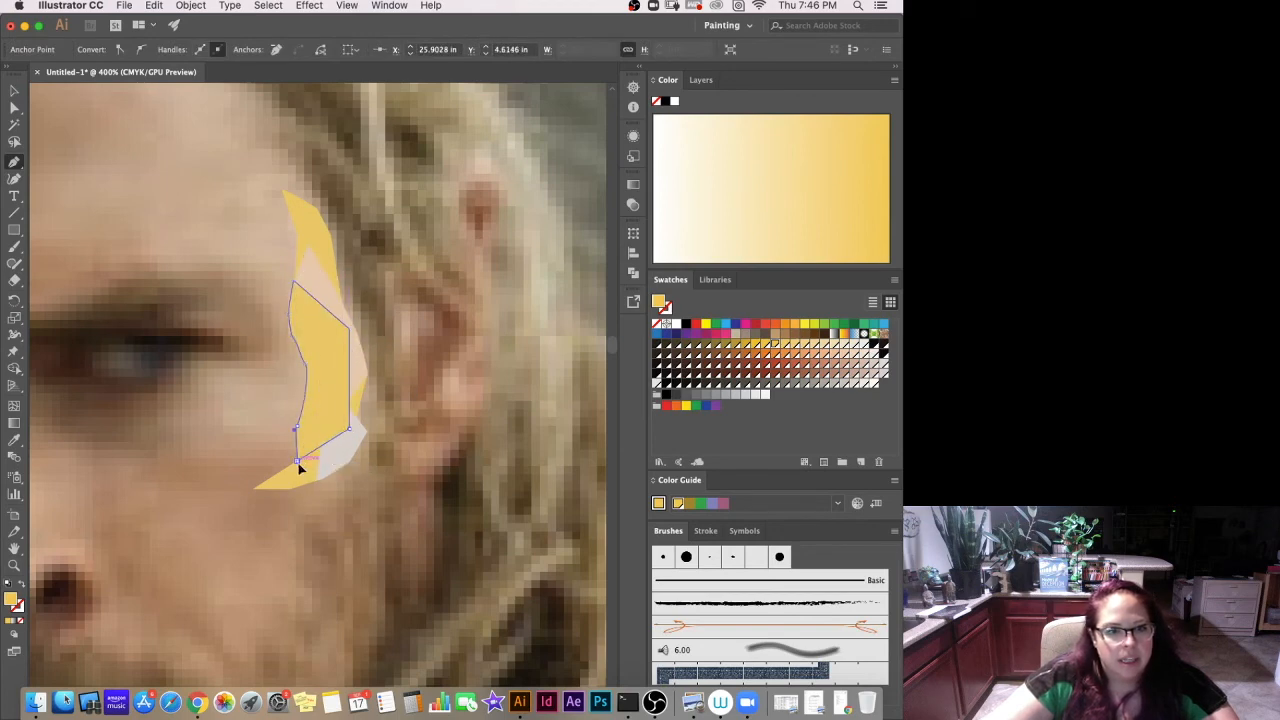
{"action": "left_click", "coordinate": [822, 358]}
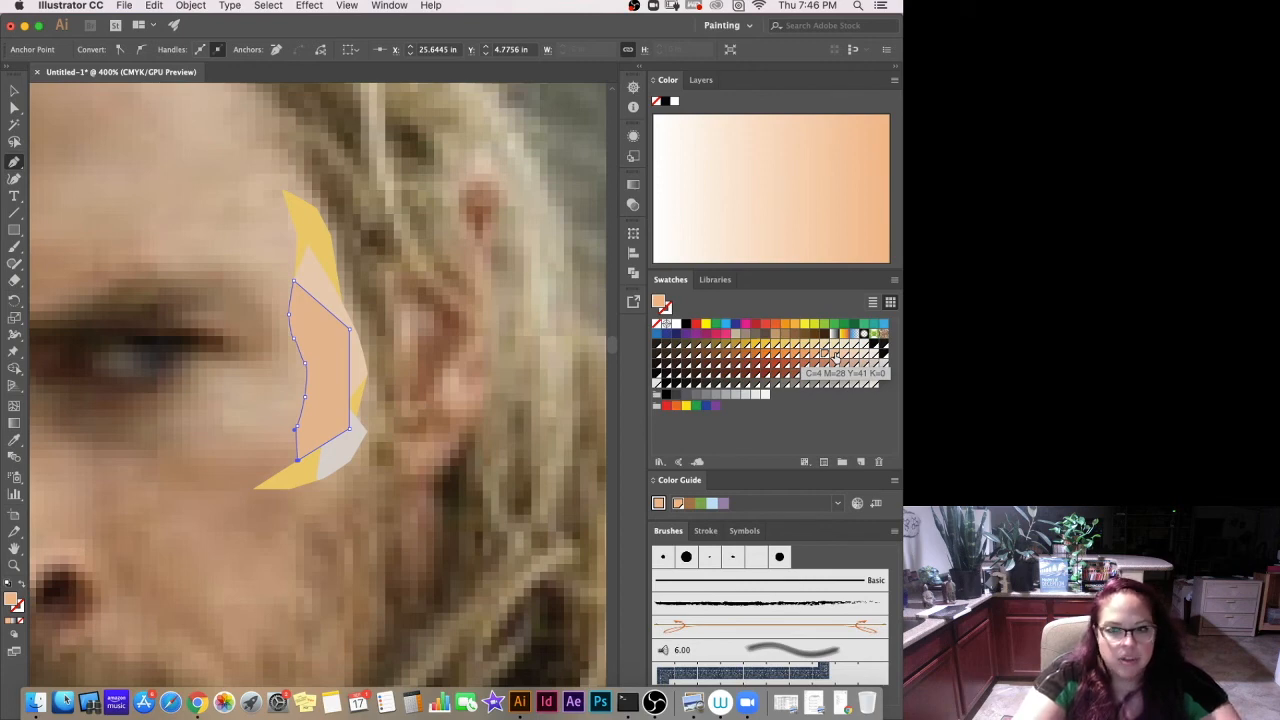
{"action": "key", "text": "super+shift+bracketleft"}
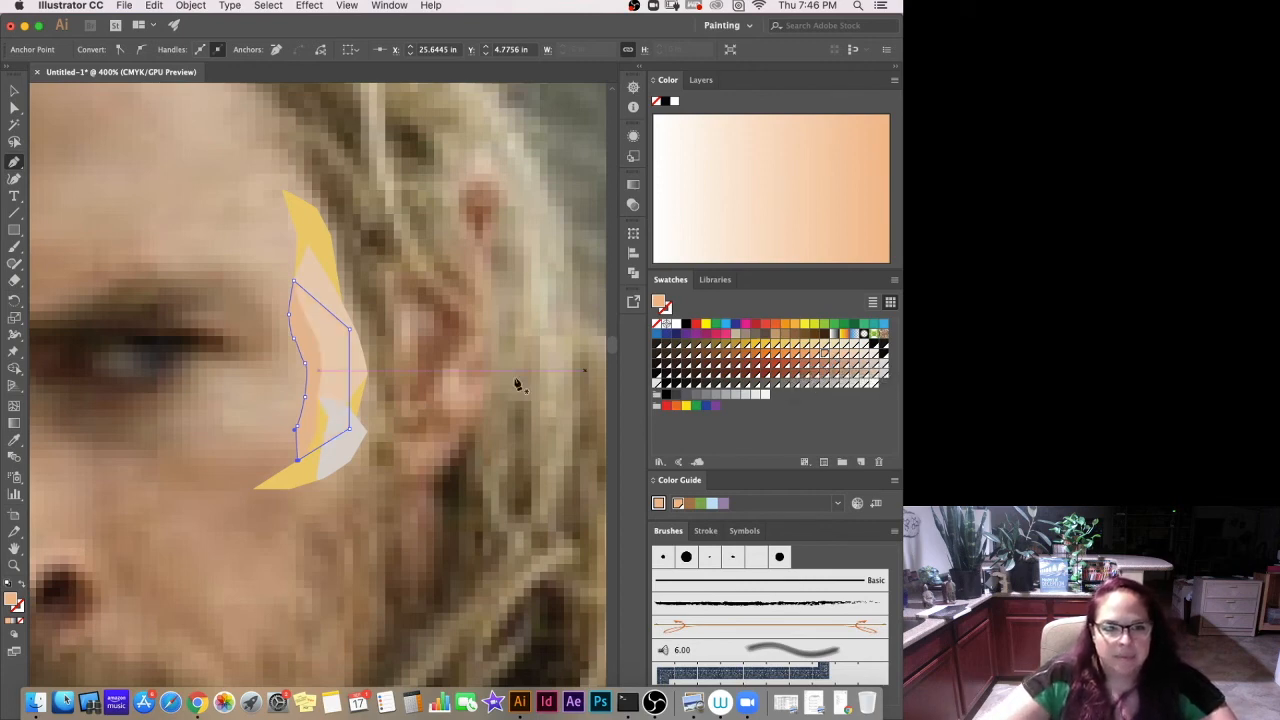
Draw a curved closed peach Pen shape above the eyebrow from the temple inward, with a pointed upper tip, and send it to the back.
{"action": "left_click", "coordinate": [294, 225]}
{"action": "left_click", "coordinate": [273, 225]}
{"action": "left_click", "coordinate": [227, 225]}
{"action": "left_click_drag", "start_coordinate": [201, 235], "coordinate": [148, 260]}
{"action": "left_click", "coordinate": [207, 218]}
{"action": "left_click", "coordinate": [227, 206]}
{"action": "left_click", "coordinate": [189, 221]}
{"action": "left_click", "coordinate": [163, 271]}
{"action": "left_click", "coordinate": [218, 260]}
{"action": "left_click_drag", "start_coordinate": [242, 263], "coordinate": [288, 284]}
{"action": "left_click", "coordinate": [300, 302]}
{"action": "left_click", "coordinate": [311, 268]}
{"action": "left_click", "coordinate": [294, 225]}
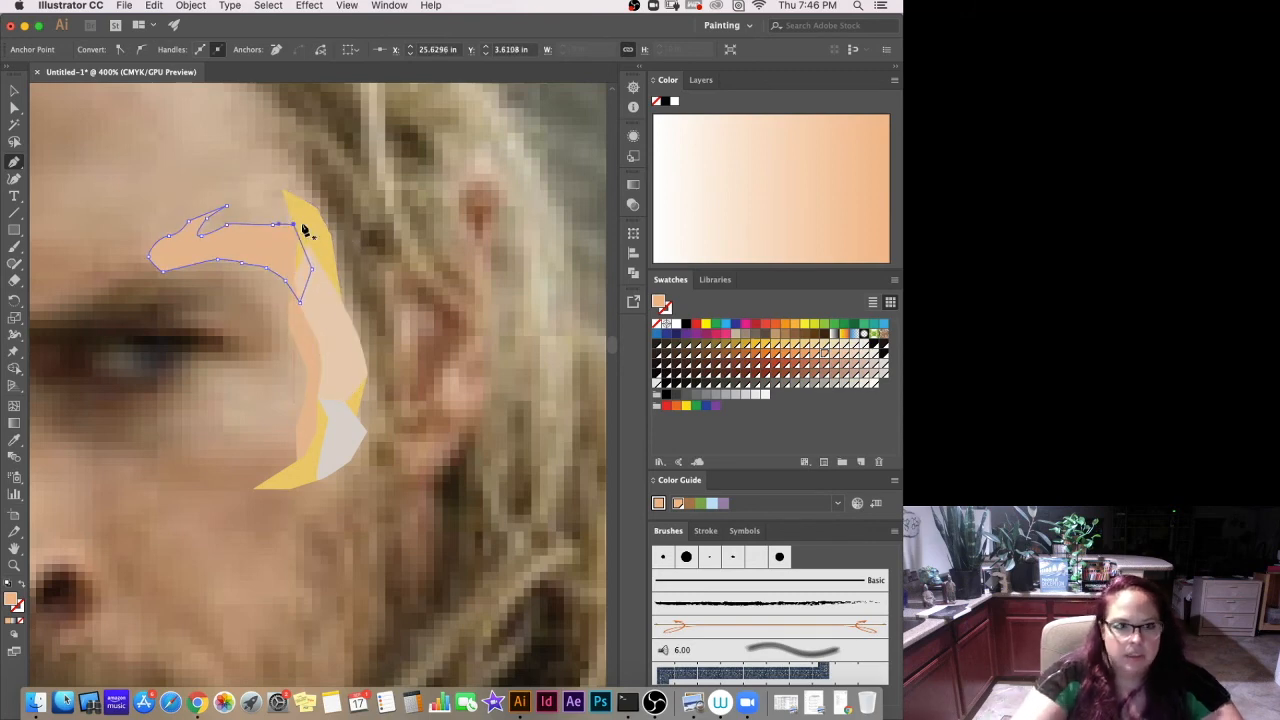
Draw a closed Pen shape beneath the outer corner of the eye, running up alongside the temple strip, and send it to the back.
{"action": "left_click", "coordinate": [297, 346]}
{"action": "left_click", "coordinate": [297, 375]}
{"action": "left_click", "coordinate": [283, 390]}
{"action": "left_click", "coordinate": [258, 390]}
{"action": "left_click", "coordinate": [234, 374]}
{"action": "left_click", "coordinate": [214, 374]}
{"action": "left_click", "coordinate": [221, 401]}
{"action": "left_click", "coordinate": [228, 428]}
{"action": "left_click", "coordinate": [270, 438]}
{"action": "left_click", "coordinate": [310, 452]}
{"action": "left_click", "coordinate": [317, 402]}
{"action": "left_click", "coordinate": [317, 338]}
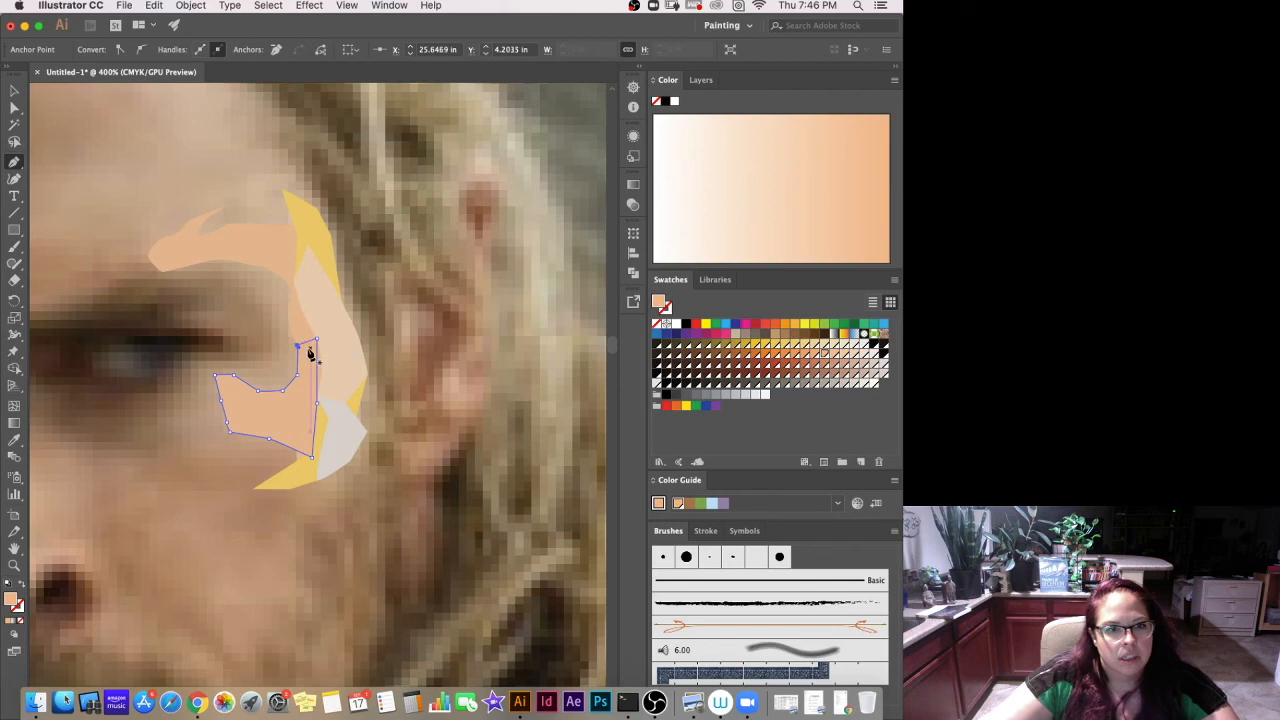
{"action": "left_click", "coordinate": [305, 349]}
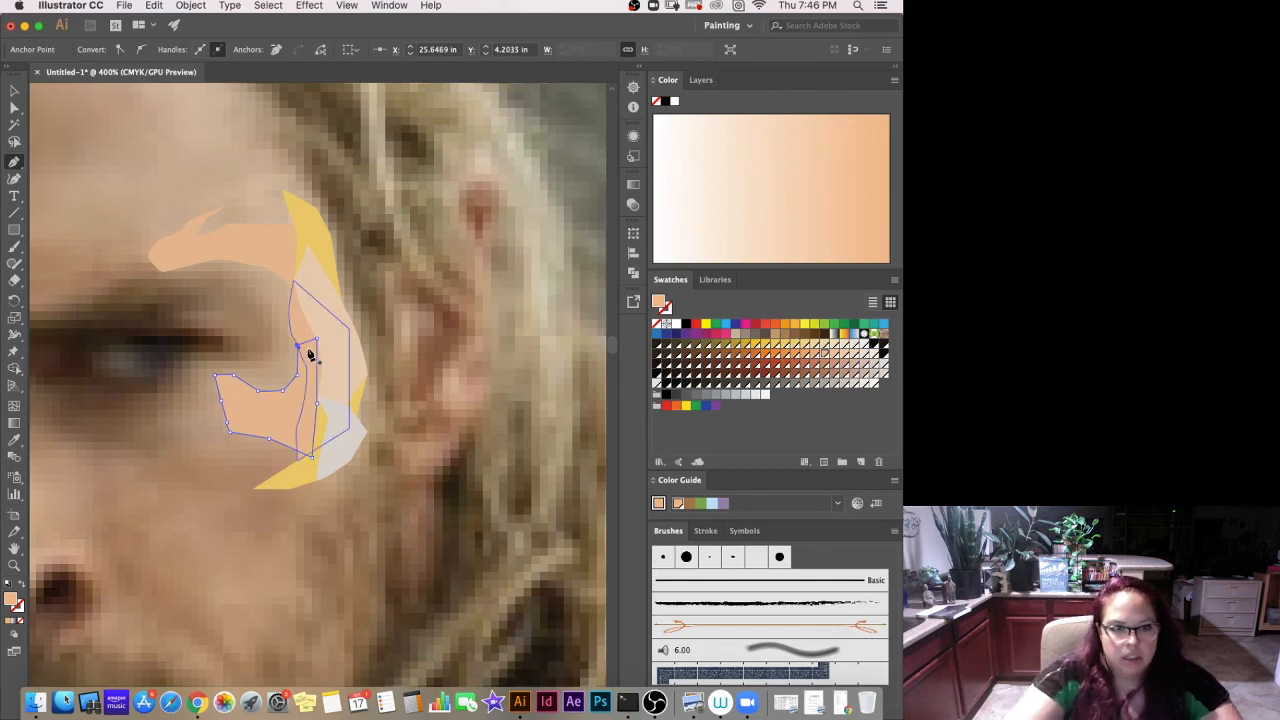
Try several muted pinkish-beige swatches as the under-eye shape's fill and settle on a light warm grey.
{"action": "left_click", "coordinate": [832, 376]}
{"action": "left_click", "coordinate": [846, 375]}
{"action": "left_click", "coordinate": [858, 374]}
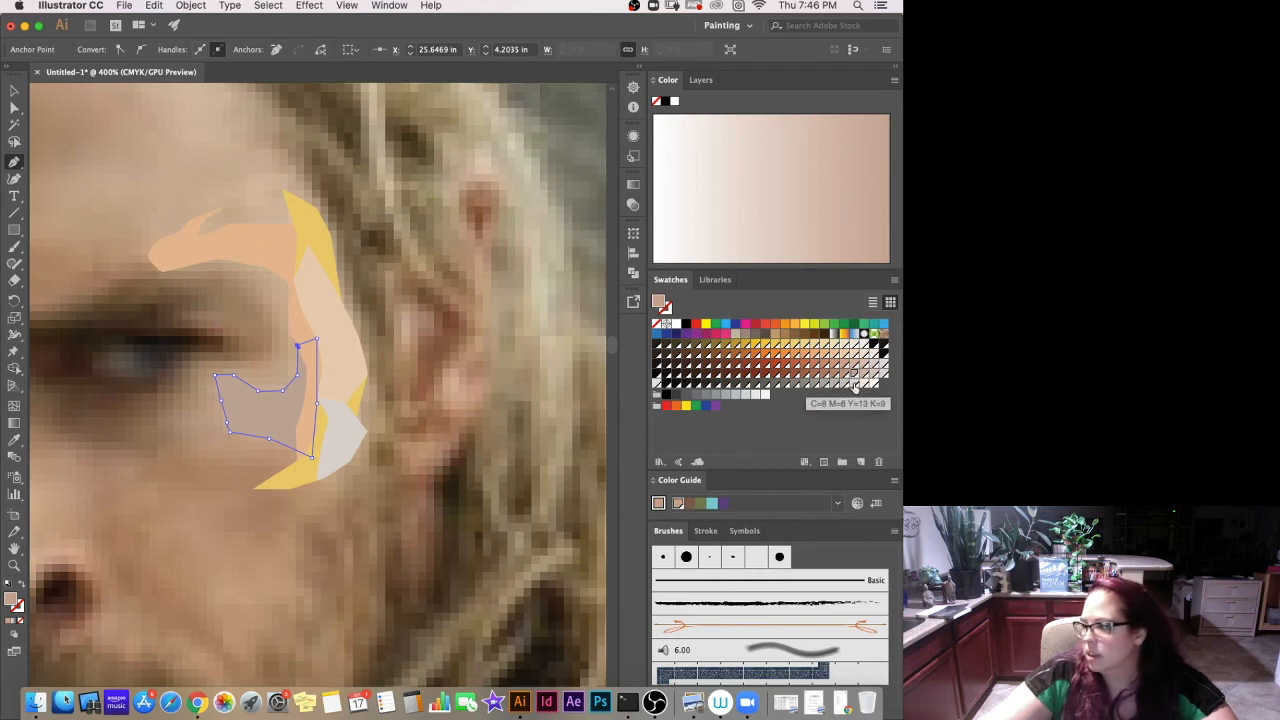
{"action": "left_click", "coordinate": [840, 386]}
{"action": "left_click", "coordinate": [840, 388]}
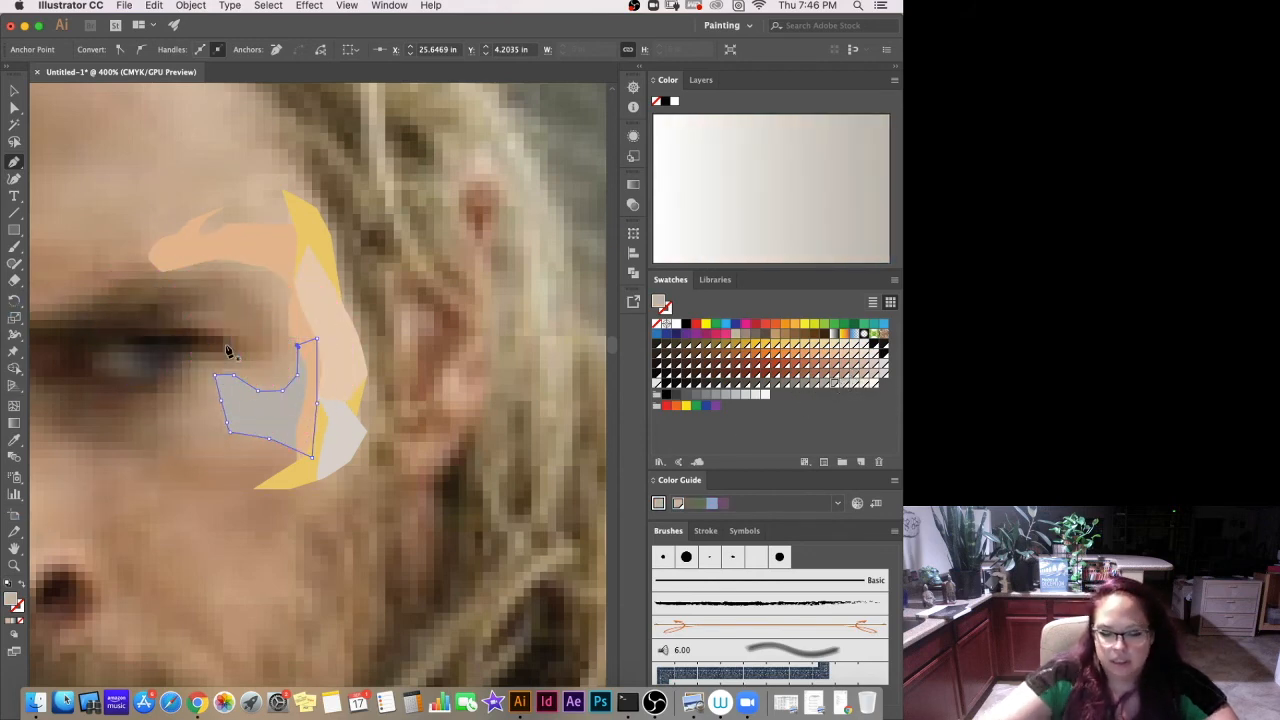
Draw a C-shaped closed Pen shape around the outer eye, from beneath the brow shape down to the grey under-eye shape.
{"action": "left_click", "coordinate": [163, 272]}
{"action": "left_click", "coordinate": [219, 271]}
{"action": "left_click", "coordinate": [249, 280]}
{"action": "left_click", "coordinate": [265, 294]}
{"action": "left_click", "coordinate": [278, 317]}
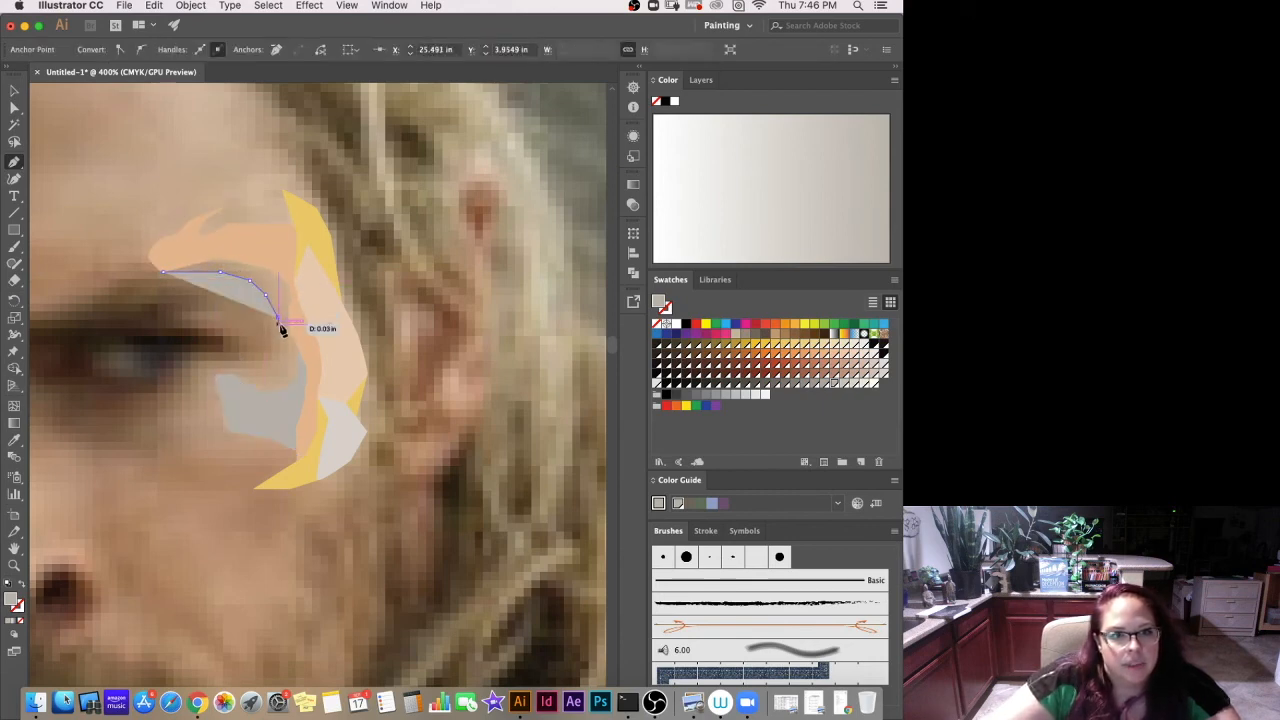
{"action": "left_click", "coordinate": [285, 338]}
{"action": "left_click", "coordinate": [281, 360]}
{"action": "left_click", "coordinate": [276, 374]}
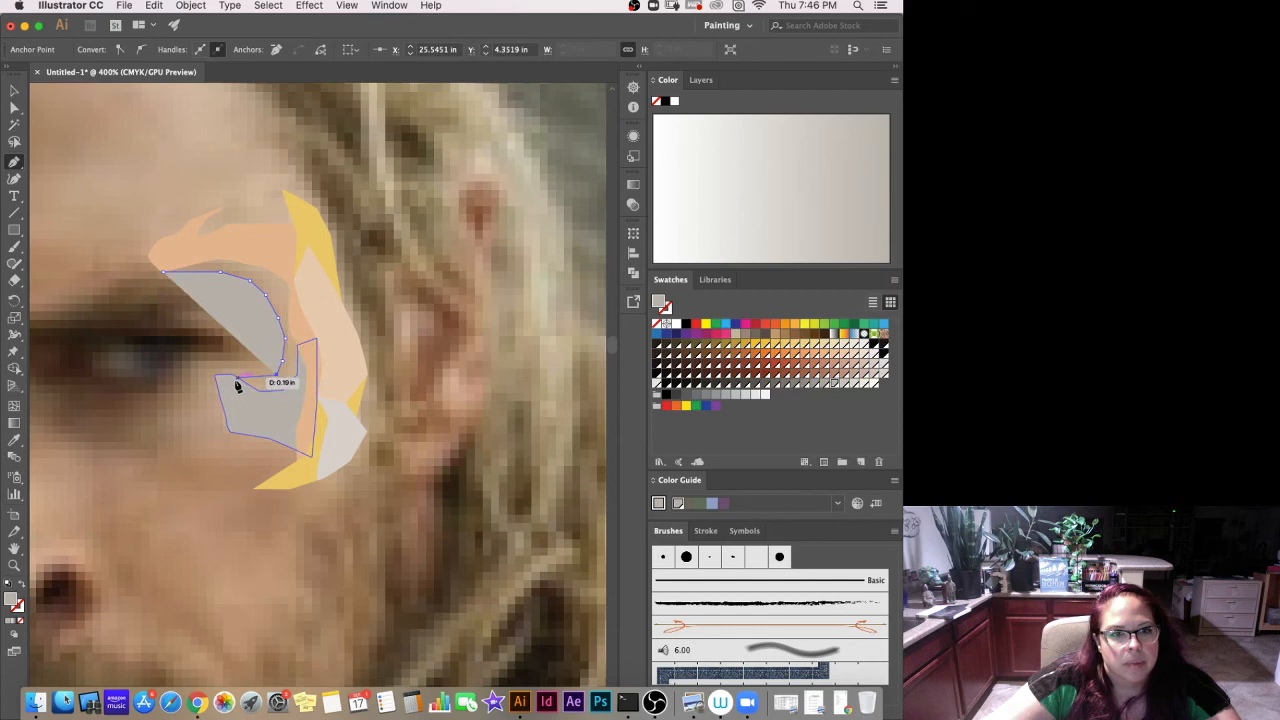
{"action": "left_click", "coordinate": [234, 380]}
{"action": "left_click", "coordinate": [260, 412]}
{"action": "left_click", "coordinate": [349, 407]}
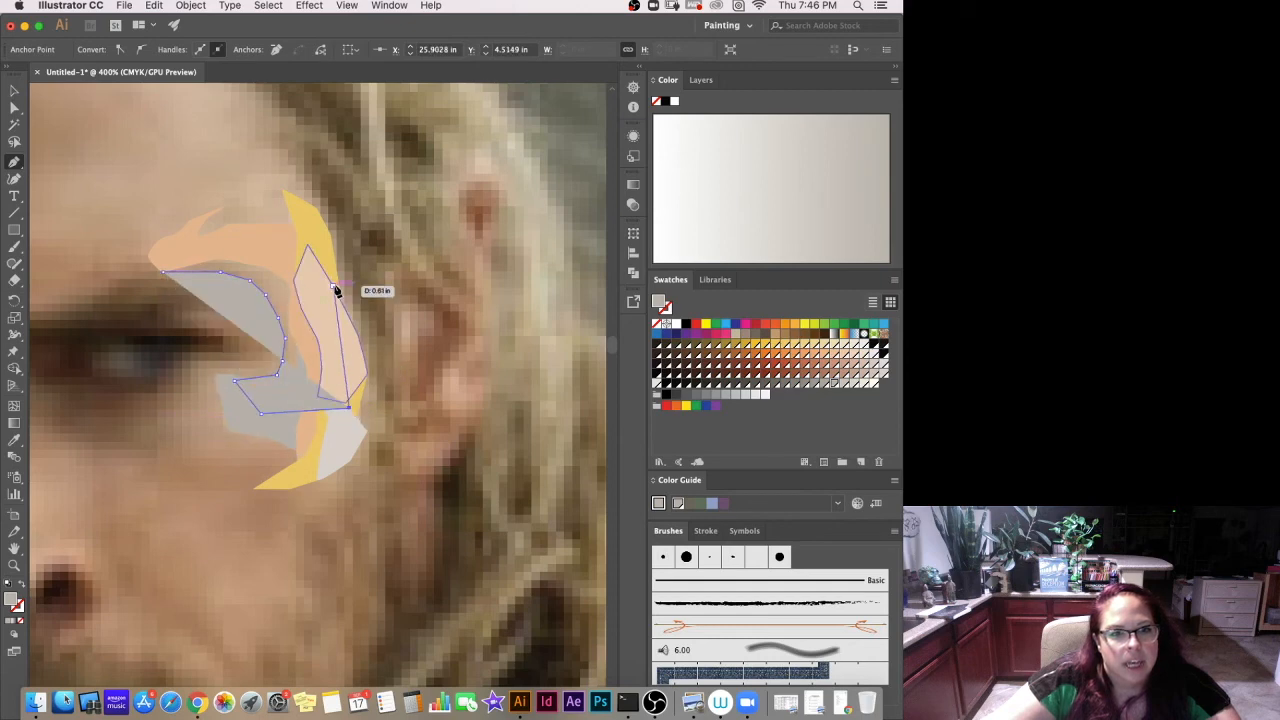
{"action": "left_click", "coordinate": [307, 245]}
{"action": "left_click", "coordinate": [181, 246]}
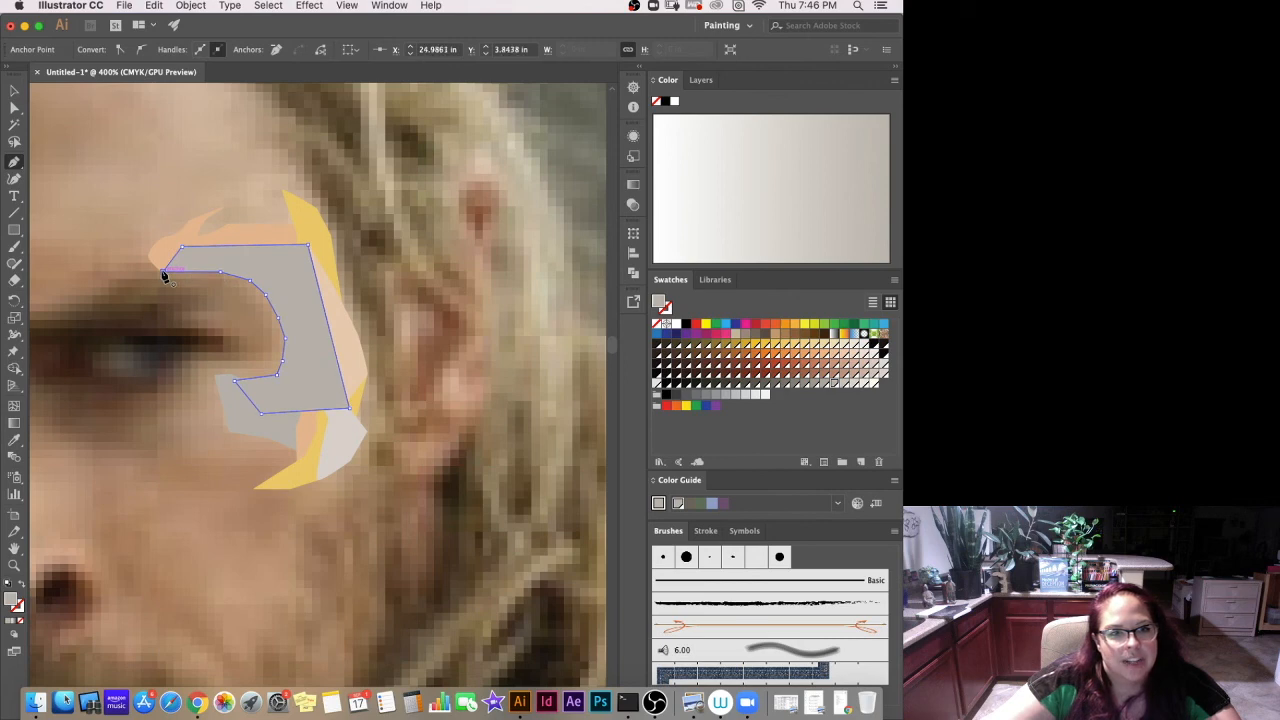
Fill the C-shaped eye contour with the pinkish-beige swatch C=14 M=27 Y=29 K=7 and send it to the back.
{"action": "left_click", "coordinate": [850, 379]}
{"action": "left_click", "coordinate": [862, 375]}
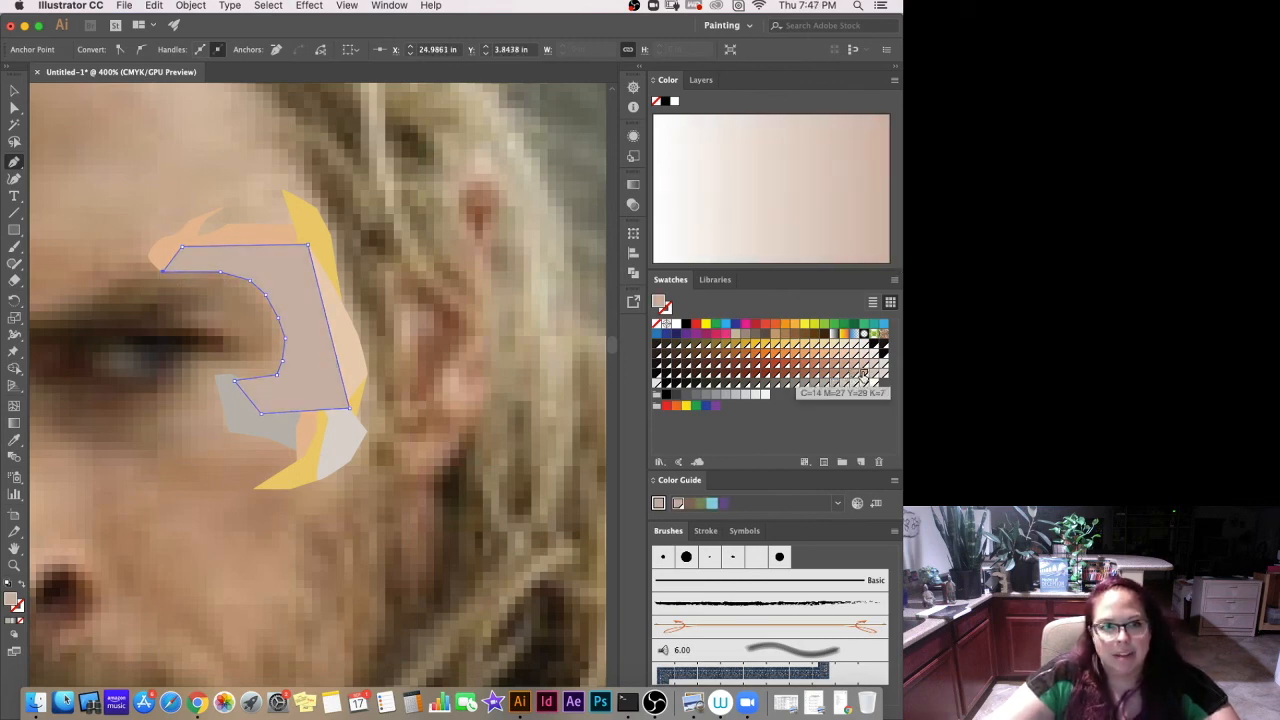
{"action": "key", "text": "super+shift+["}
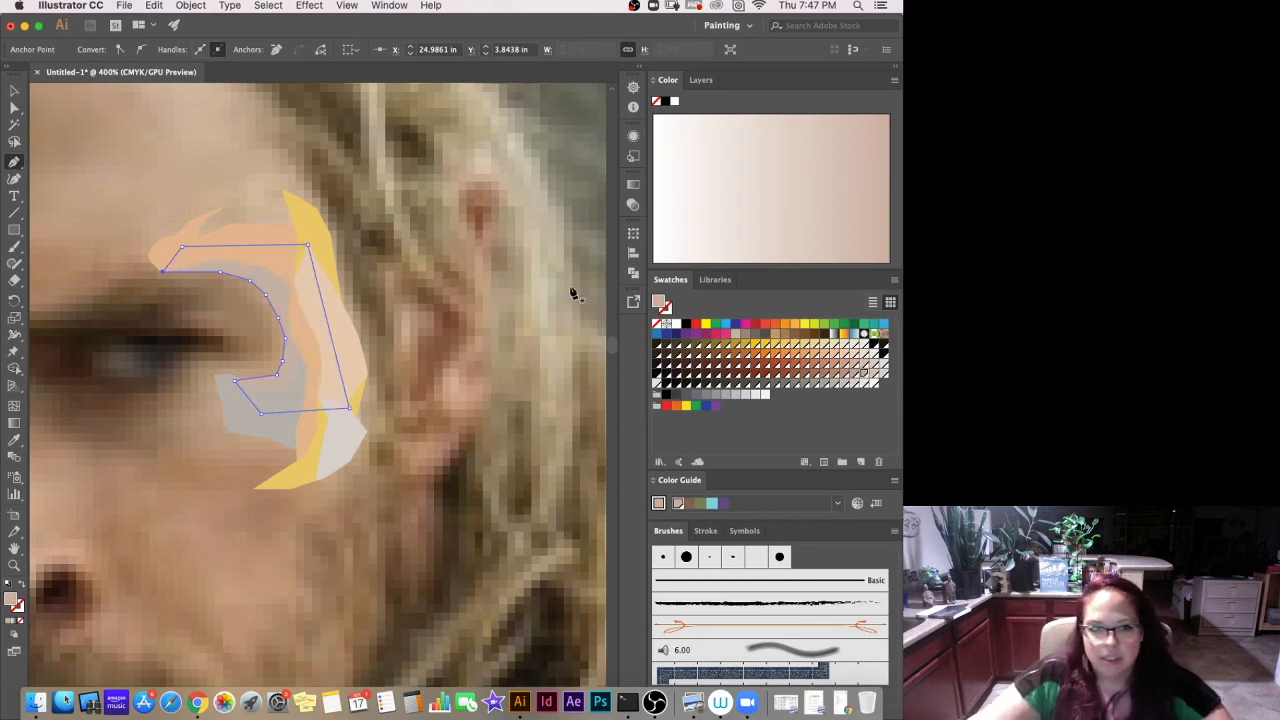
Draw a larger closed Pen shape hugging the outer corner of the eye, from the brow to below the grey shape, and send it to the back.
{"action": "left_click", "coordinate": [235, 295]}
{"action": "left_click", "coordinate": [257, 325]}
{"action": "left_click", "coordinate": [262, 358]}
{"action": "left_click", "coordinate": [242, 367]}
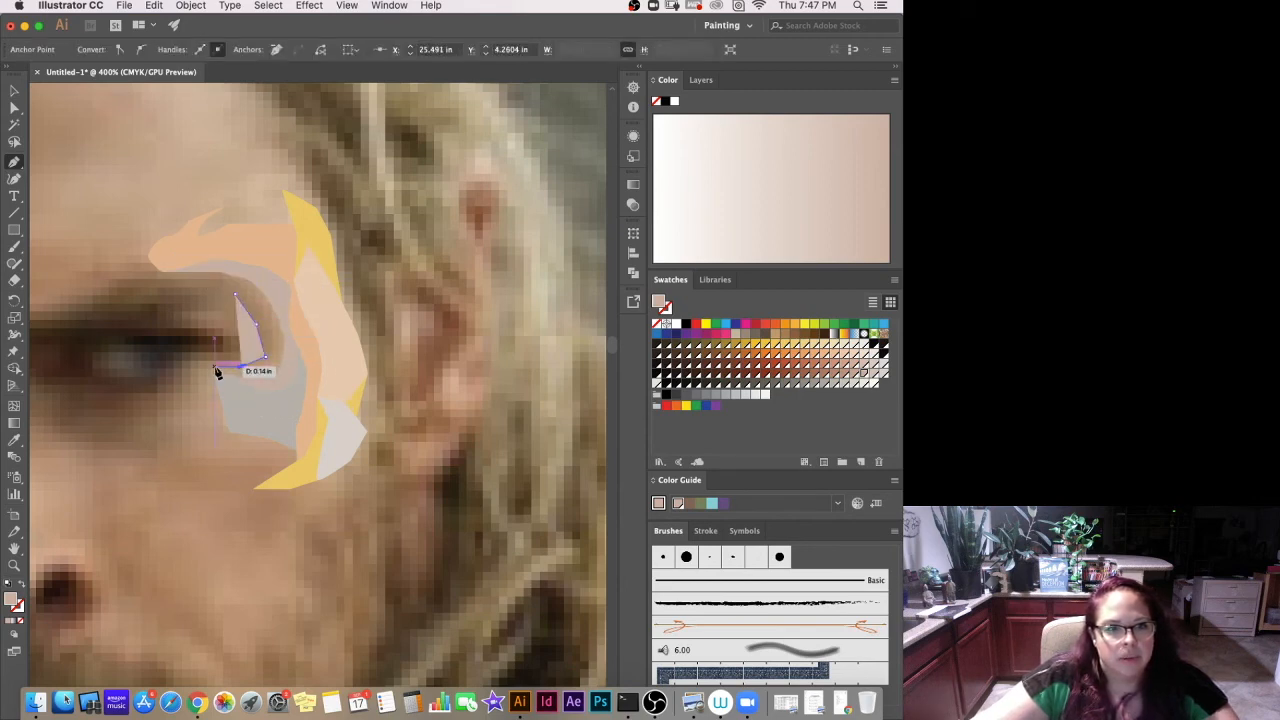
{"action": "left_click", "coordinate": [199, 368]}
{"action": "left_click", "coordinate": [193, 404]}
{"action": "left_click", "coordinate": [193, 451]}
{"action": "left_click", "coordinate": [215, 461]}
{"action": "left_click", "coordinate": [229, 443]}
{"action": "left_click", "coordinate": [257, 437]}
{"action": "left_click_drag", "start_coordinate": [330, 437], "coordinate": [331, 401]}
{"action": "left_click", "coordinate": [310, 302]}
{"action": "left_click", "coordinate": [265, 247]}
{"action": "left_click", "coordinate": [223, 260]}
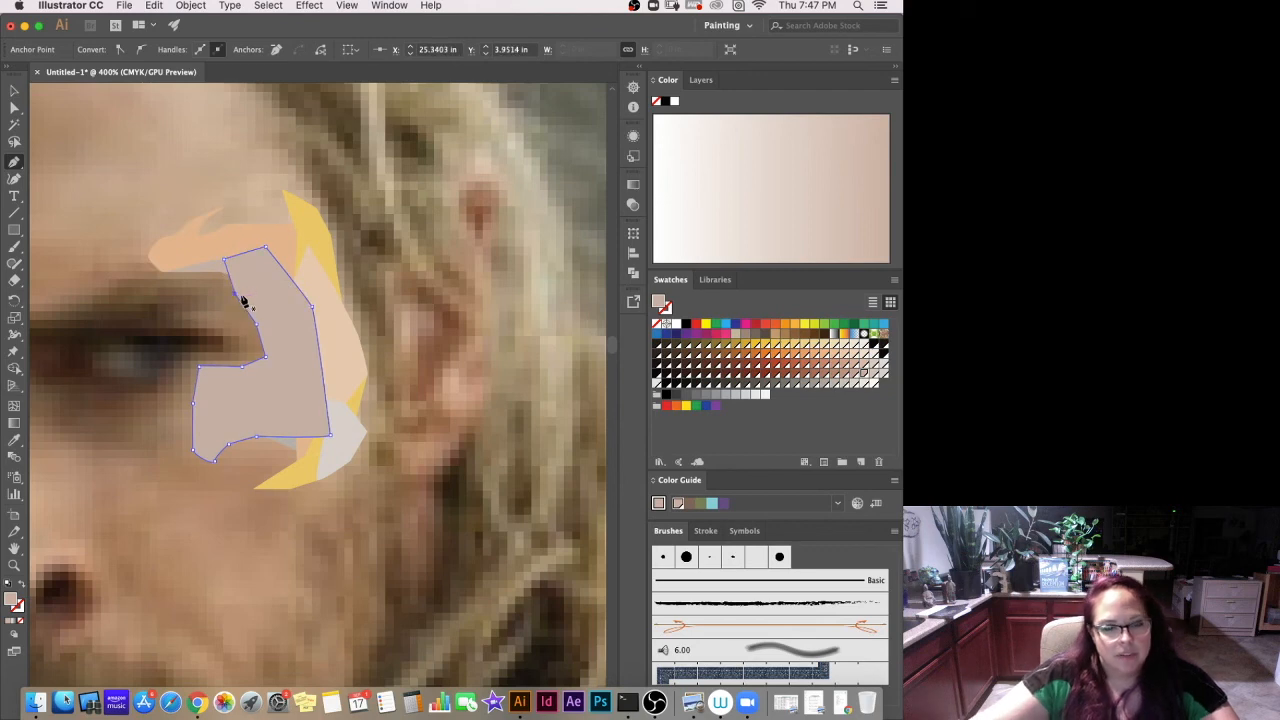
{"action": "left_click", "coordinate": [241, 298]}
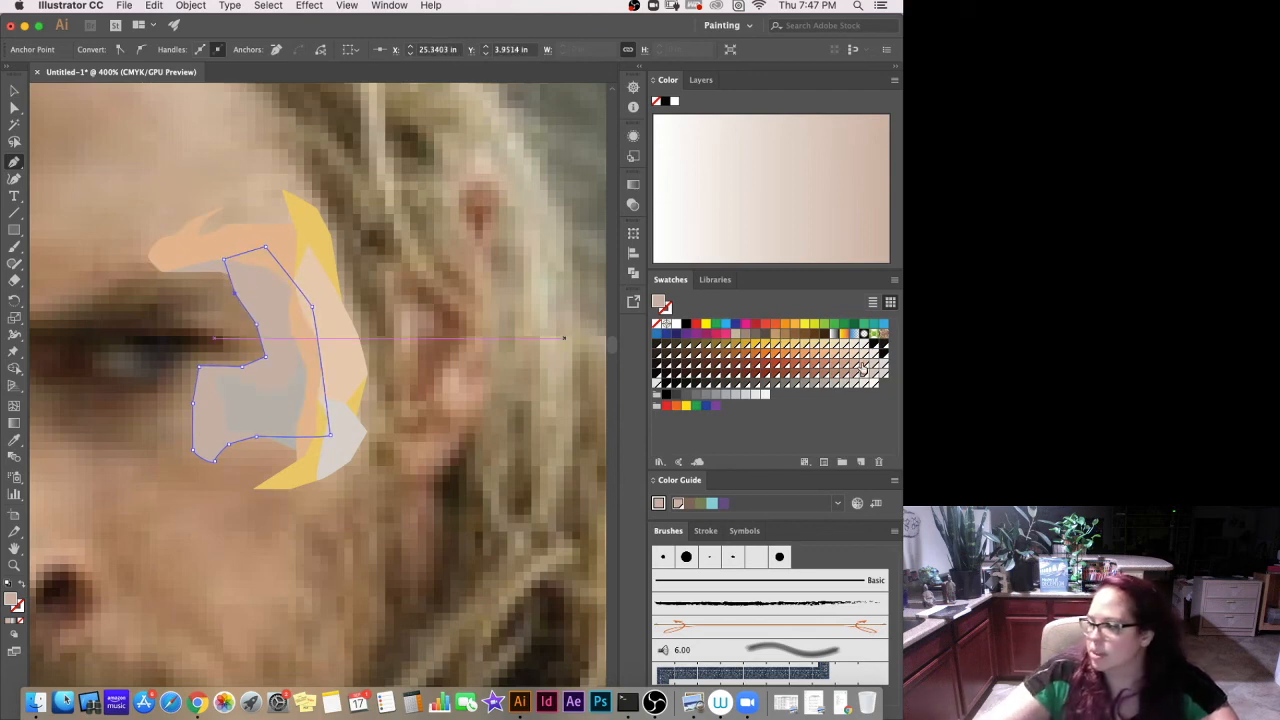
Try peach, golden yellow and grey swatches as the outer-eye shape's fill and settle on a medium warm grey.
{"action": "left_click", "coordinate": [836, 356]}
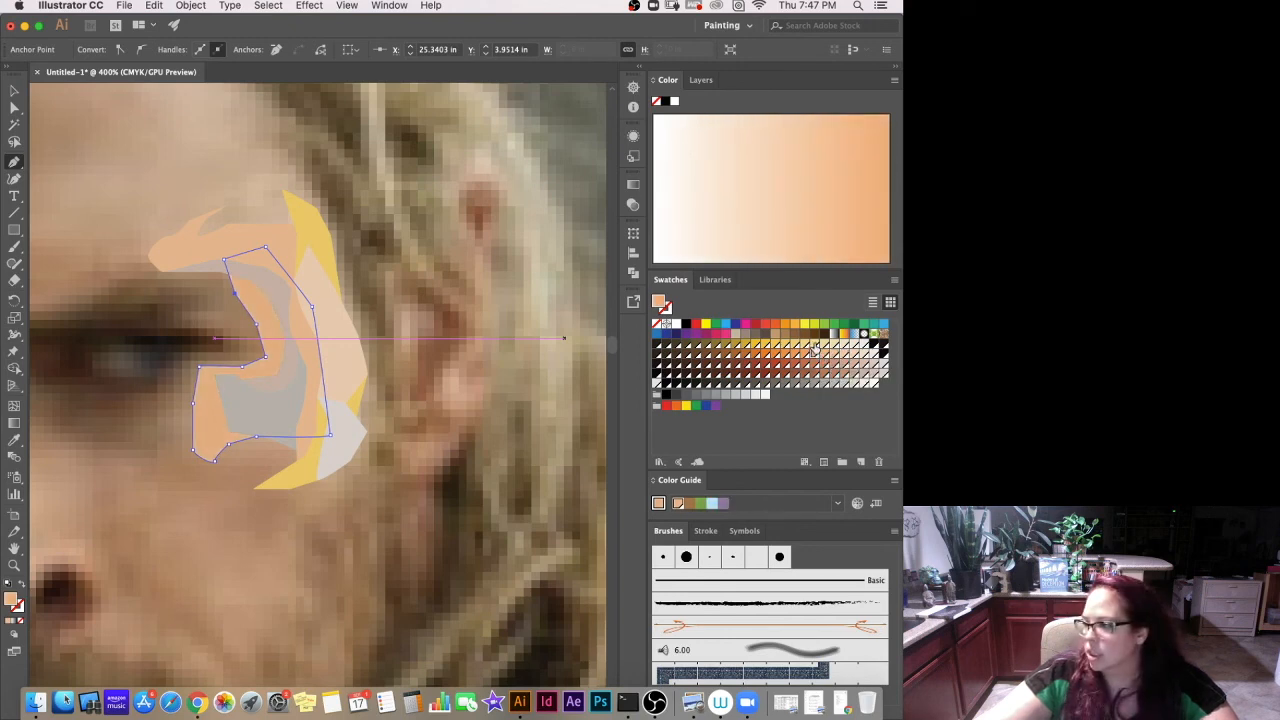
{"action": "left_click", "coordinate": [753, 346]}
{"action": "left_click", "coordinate": [751, 346]}
{"action": "left_click", "coordinate": [746, 346]}
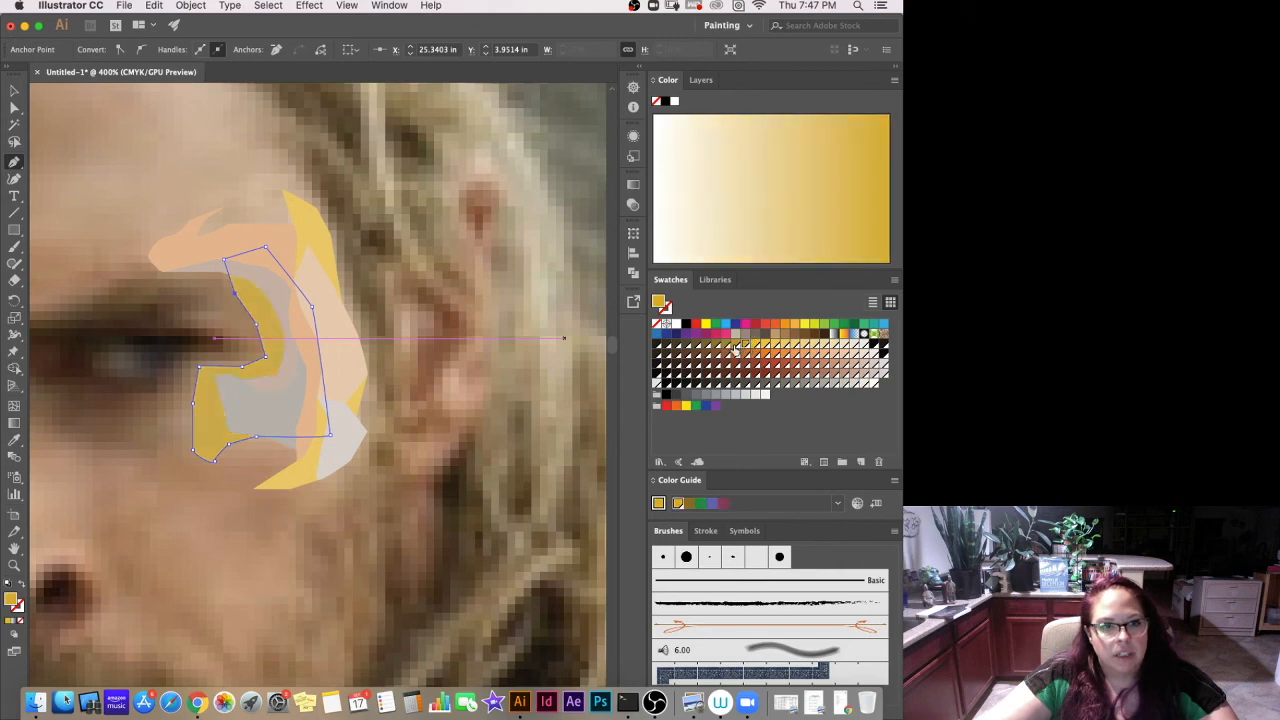
{"action": "left_click", "coordinate": [742, 346]}
{"action": "left_click", "coordinate": [745, 348]}
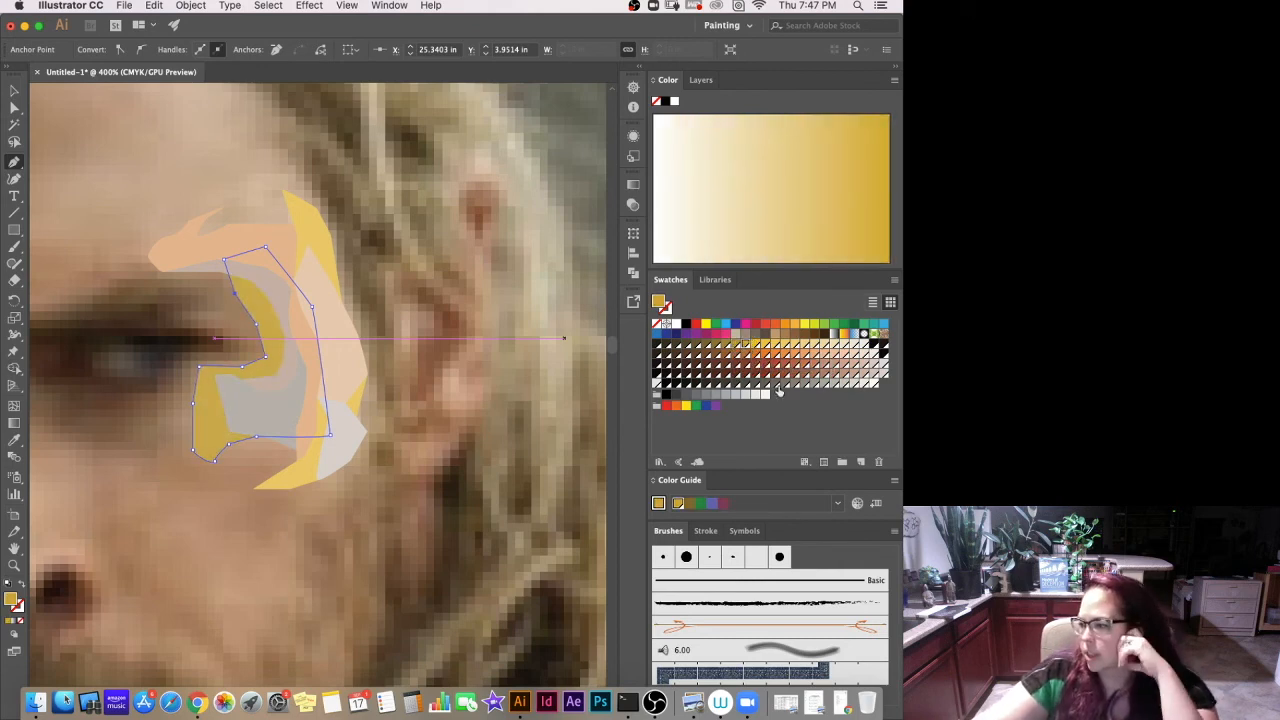
{"action": "left_click", "coordinate": [834, 386]}
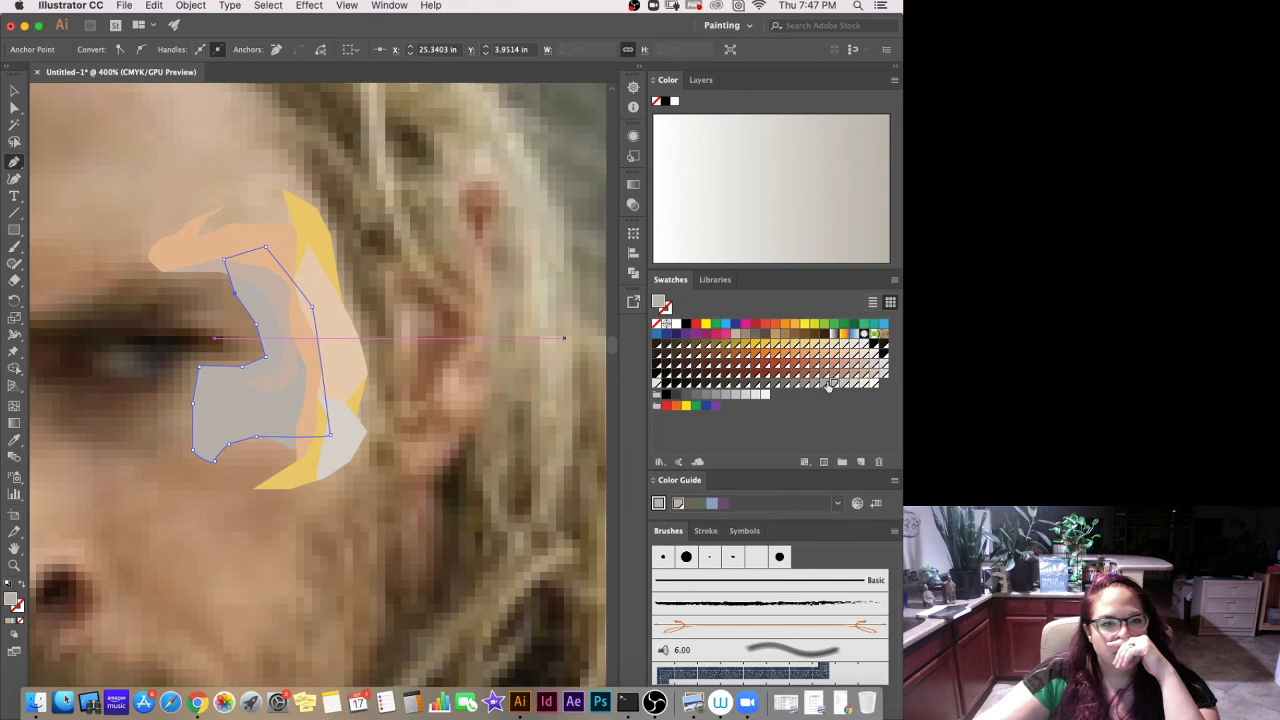
{"action": "left_click", "coordinate": [826, 386]}
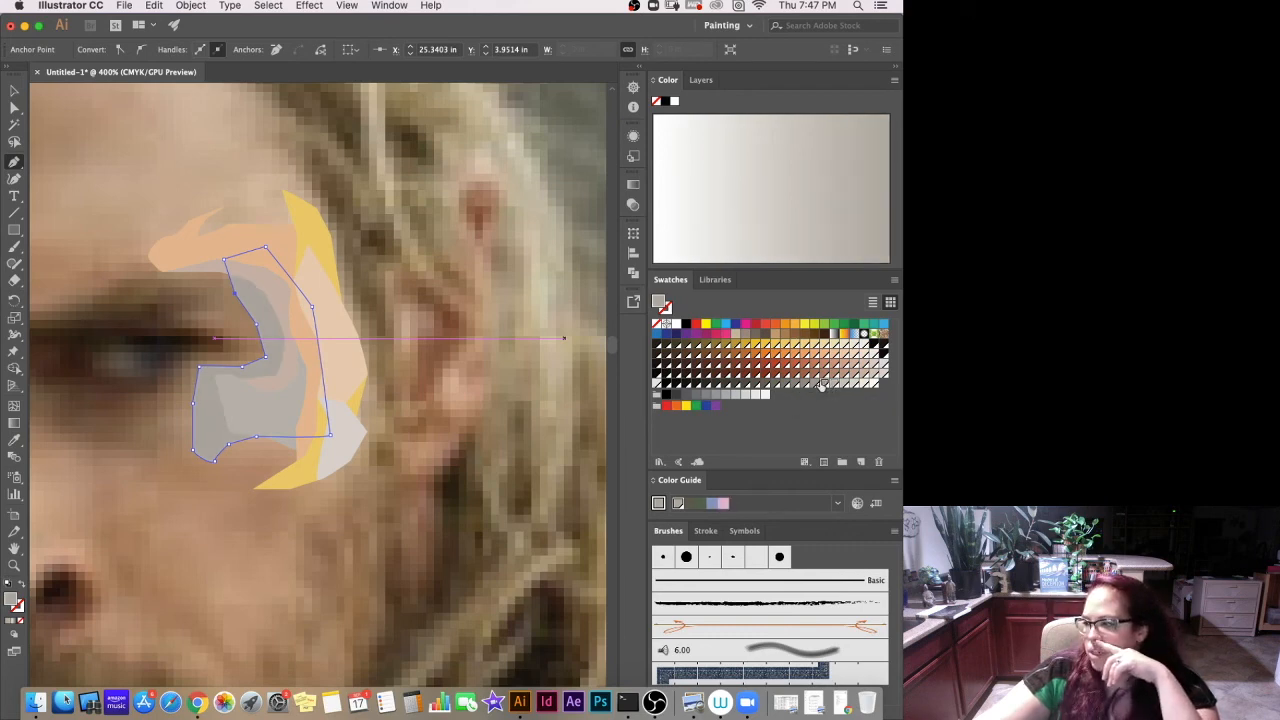
Fine-tune the outer-eye shape's fill in the Color Picker to the more neutral grey AAA7A3.
{"action": "left_click", "coordinate": [660, 305]}
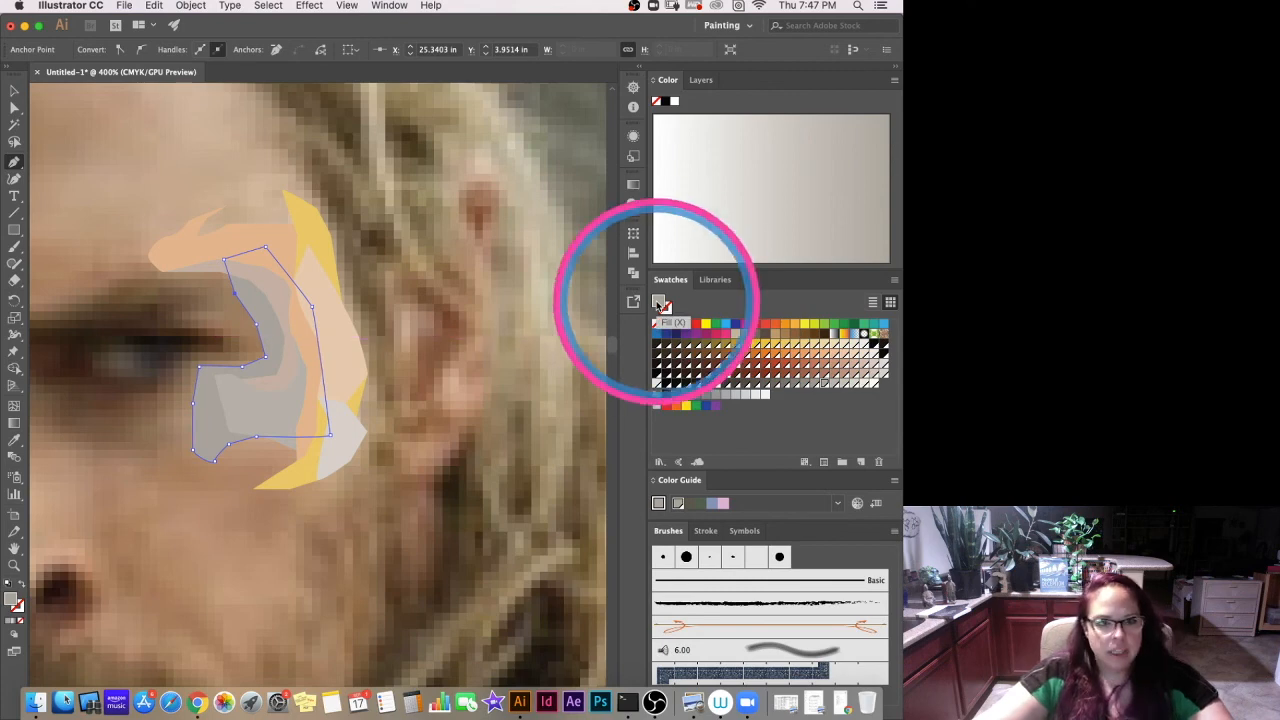
{"action": "double_click", "coordinate": [660, 305]}
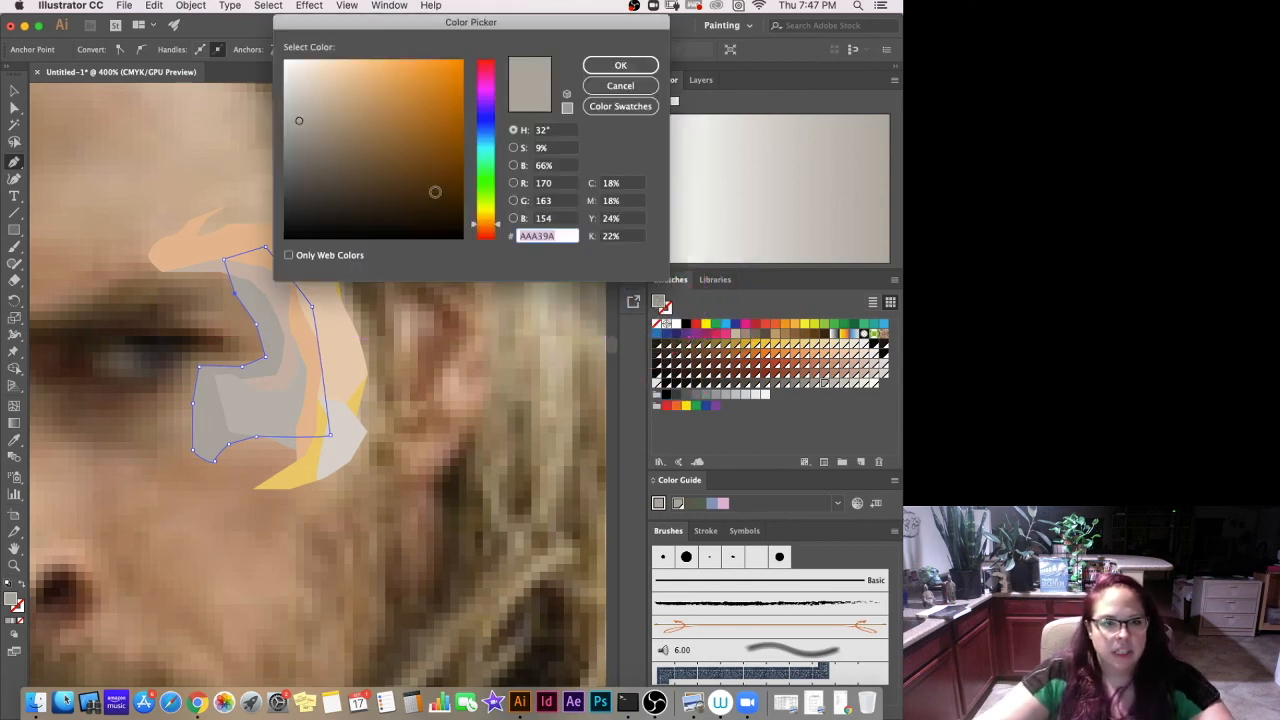
{"action": "left_click", "coordinate": [296, 121]}
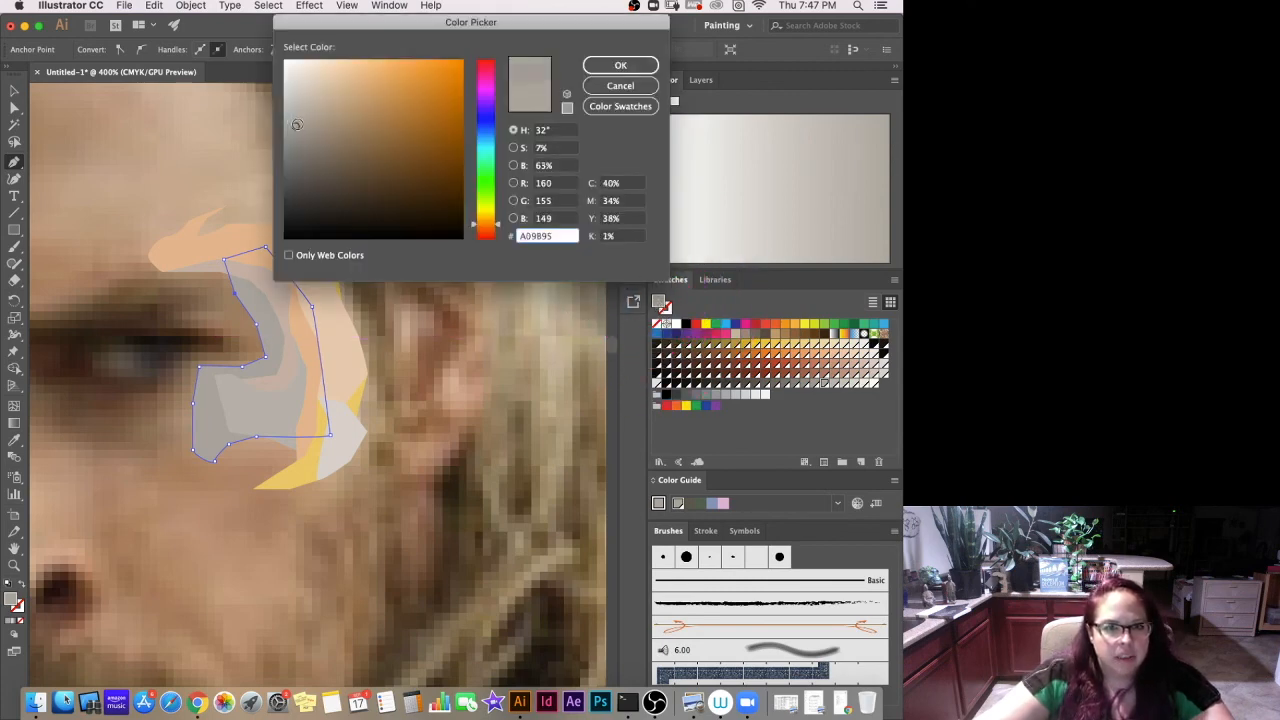
{"action": "left_click", "coordinate": [536, 92]}
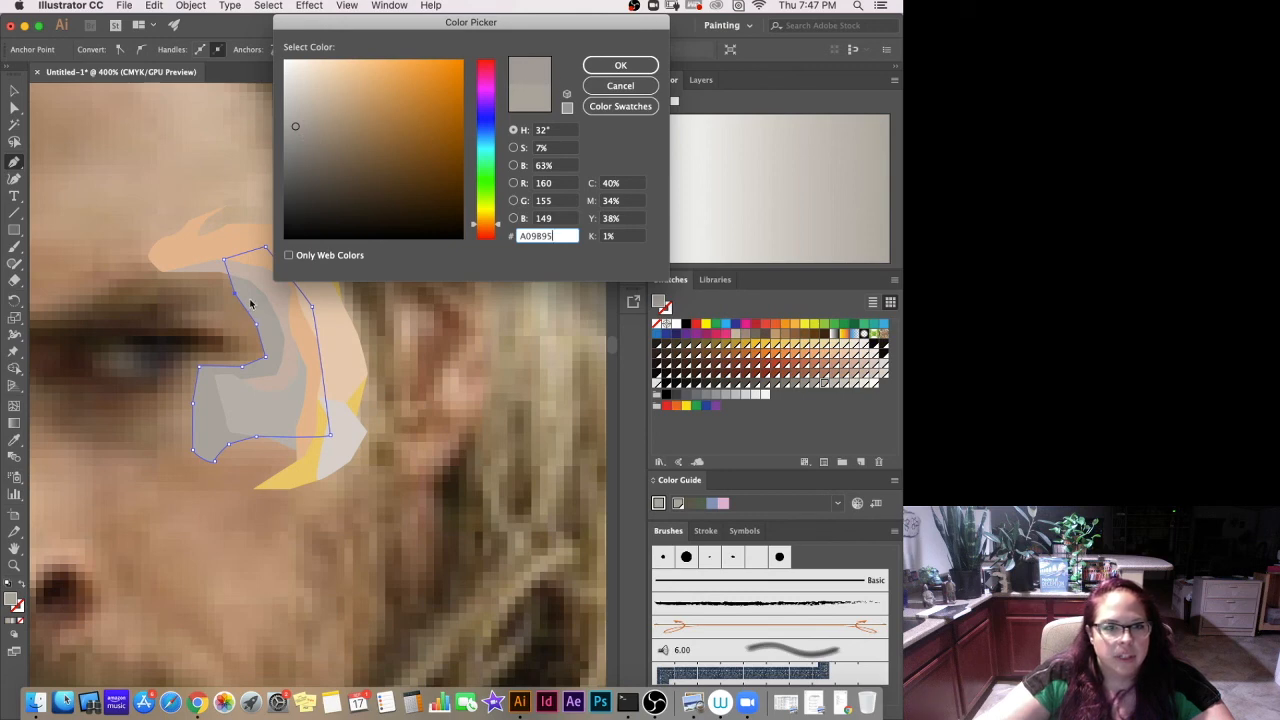
{"action": "left_click_drag", "start_coordinate": [296, 121], "coordinate": [296, 117]}
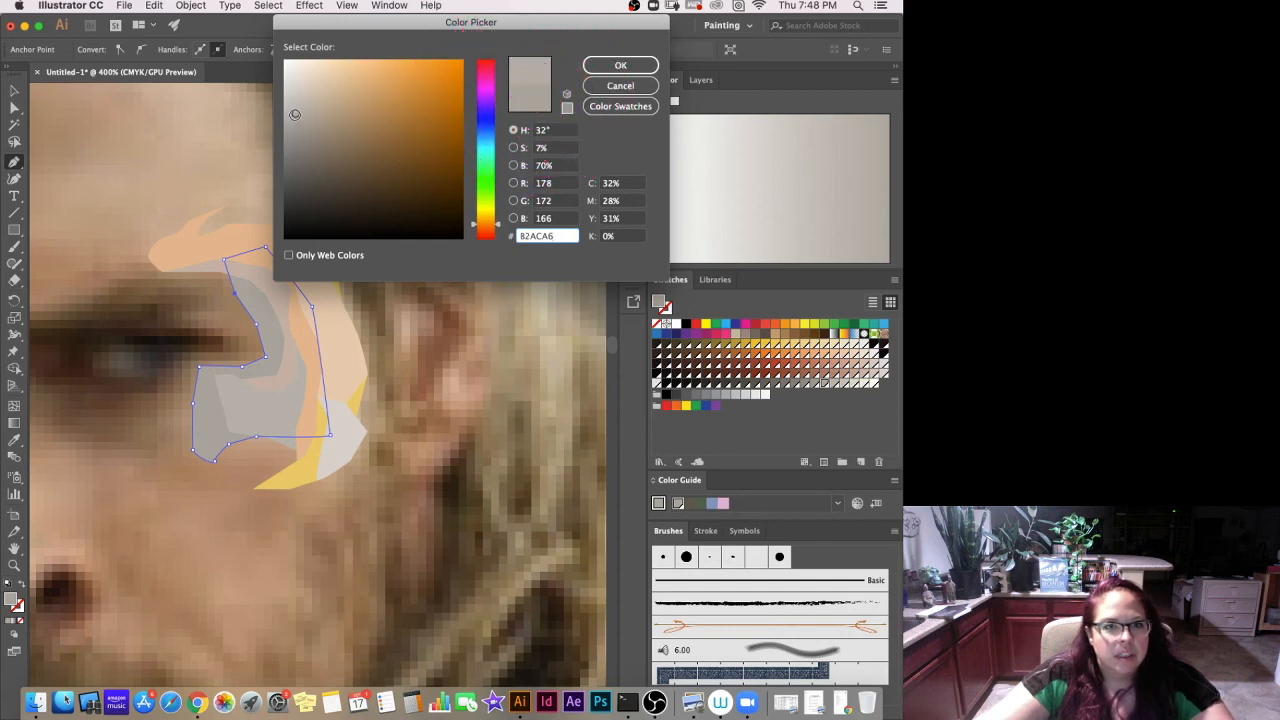
{"action": "left_click", "coordinate": [599, 66]}
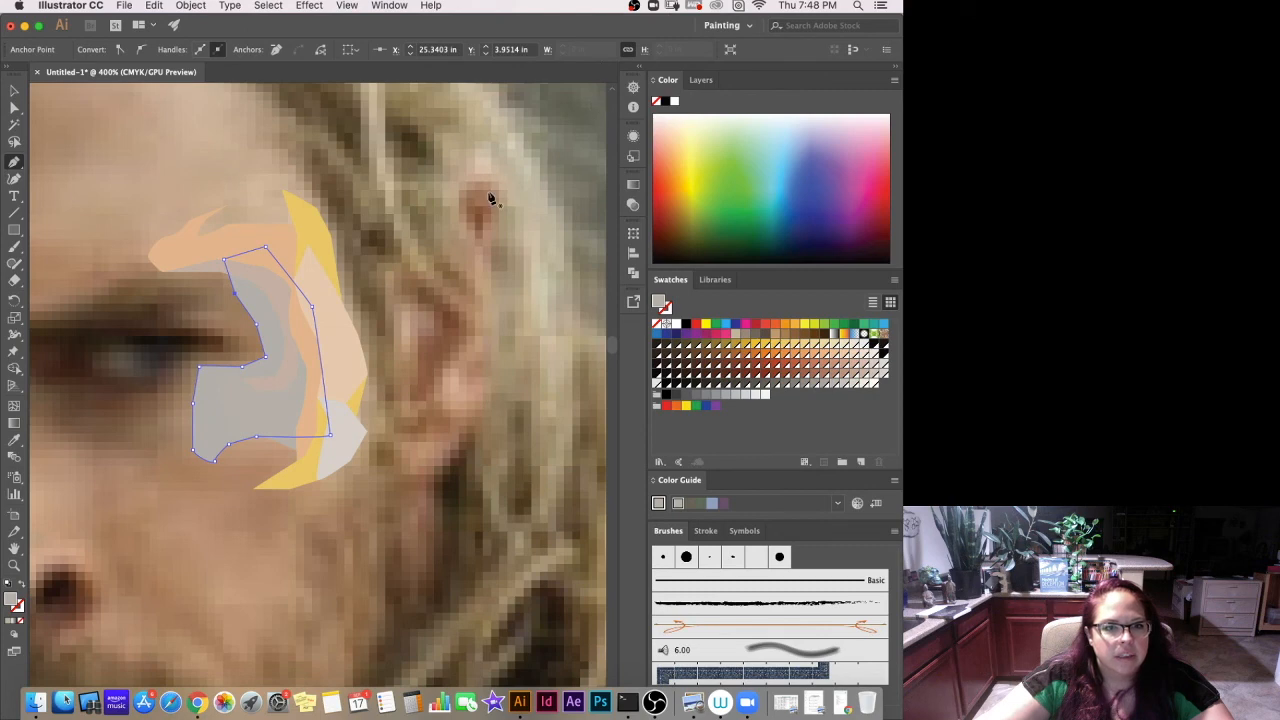
{"action": "double_click", "coordinate": [658, 301]}
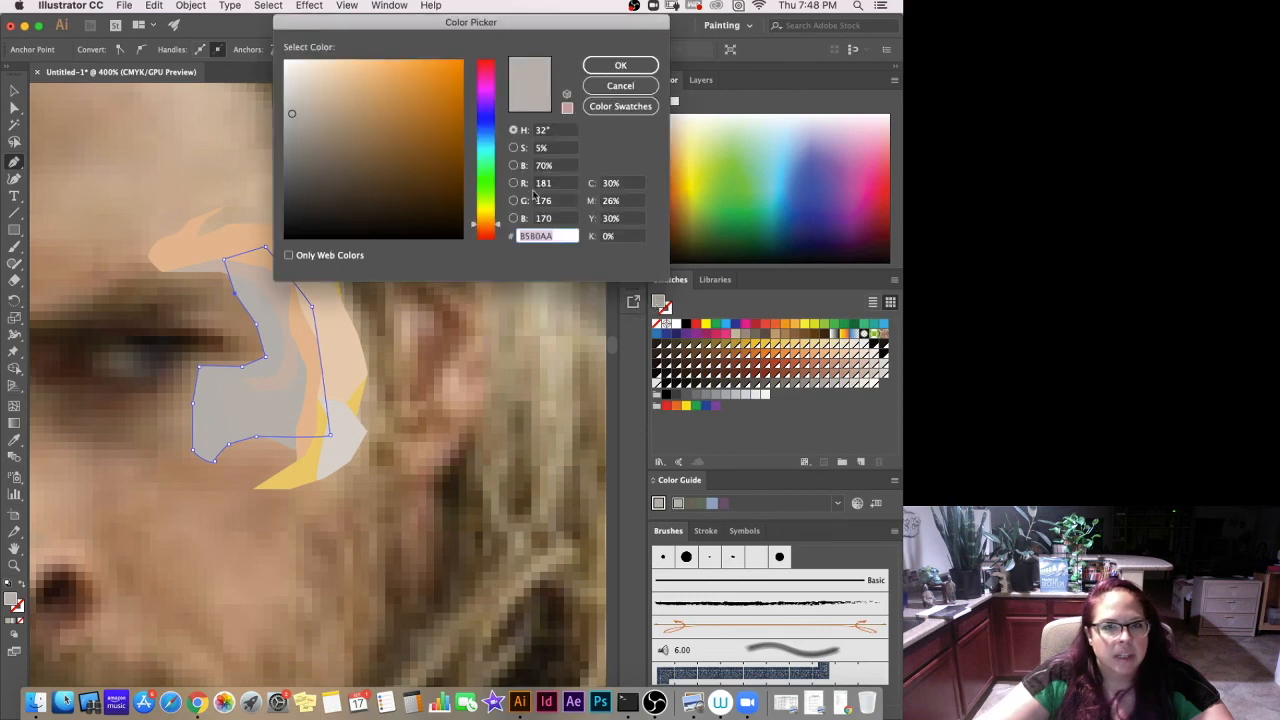
{"action": "left_click", "coordinate": [291, 119]}
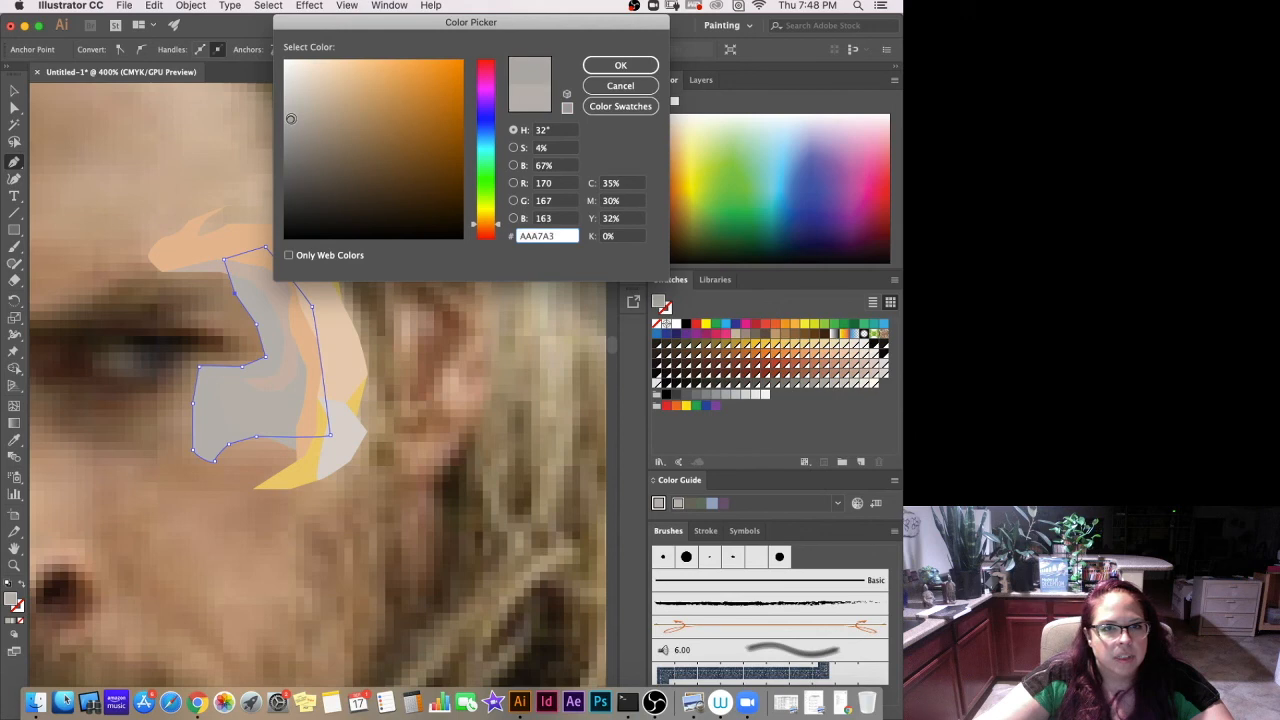
{"action": "left_click", "coordinate": [616, 65]}
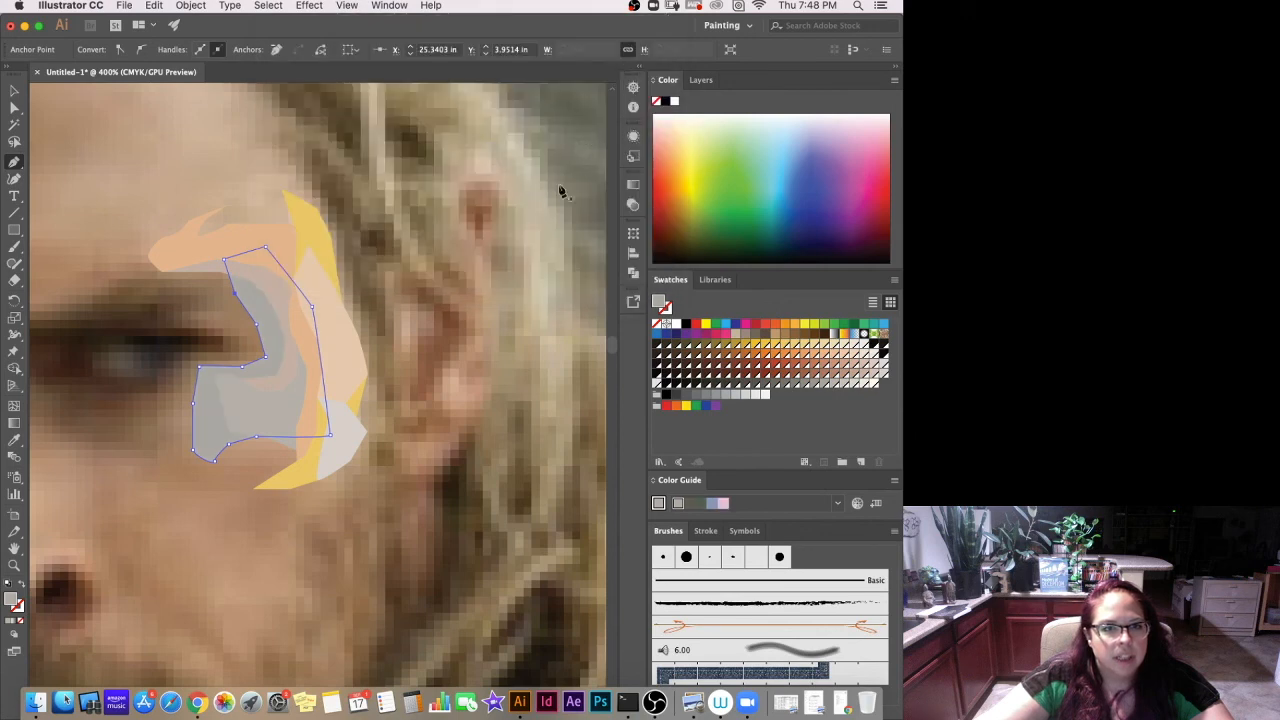
Draw a small closed Pen shape on the temple above the yellow and orange shapes and send it to the back.
{"action": "left_click_drag", "start_coordinate": [395, 386], "coordinate": [523, 526]}
{"action": "left_click", "coordinate": [446, 348]}
{"action": "left_click", "coordinate": [405, 296]}
{"action": "left_click", "coordinate": [369, 318]}
{"action": "left_click", "coordinate": [370, 368]}
{"action": "left_click", "coordinate": [408, 386]}
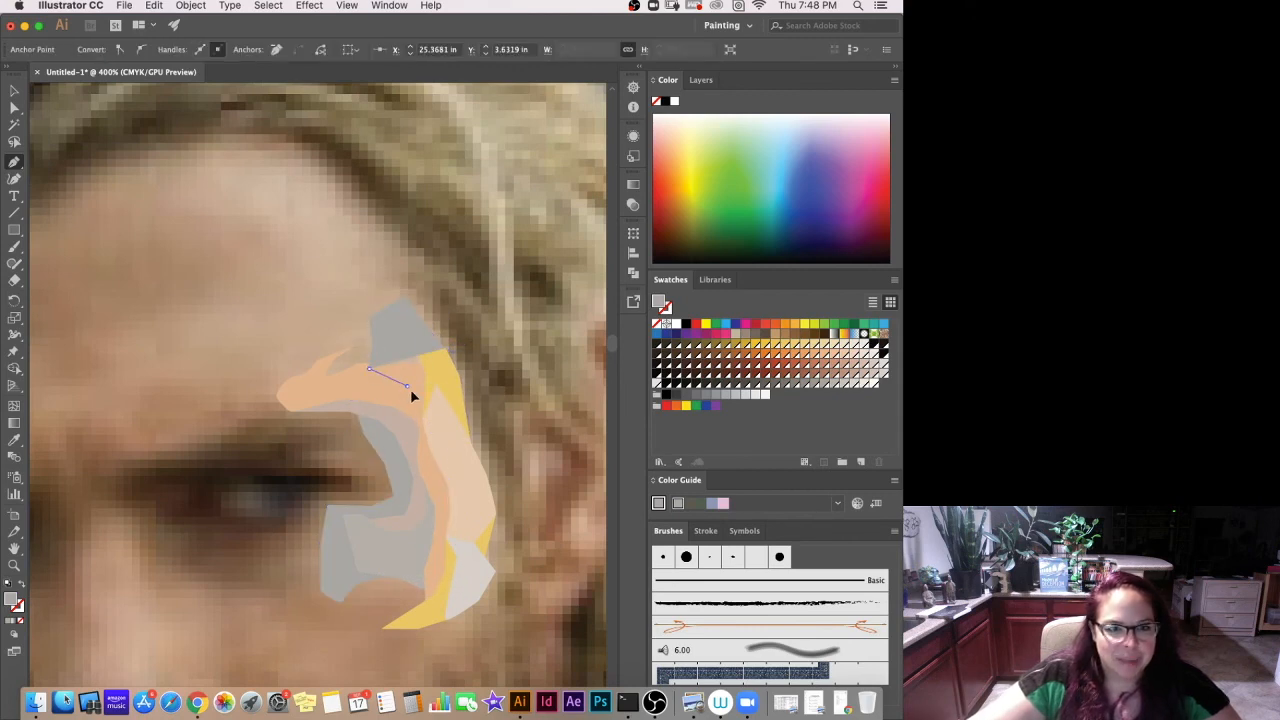
{"action": "left_click", "coordinate": [440, 389]}
{"action": "left_click", "coordinate": [446, 350]}
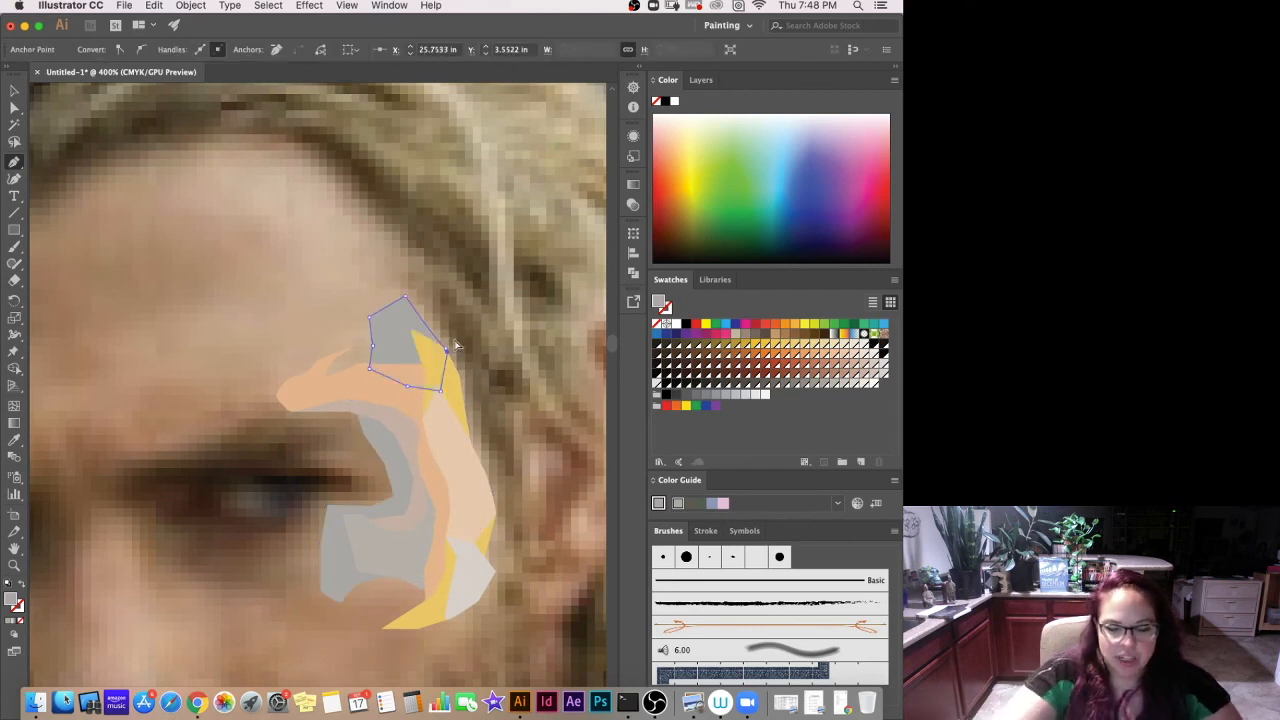
Try several peach, pale yellow and pink swatches as the temple shape's fill and settle on a muted pinkish tan.
{"action": "left_click", "coordinate": [834, 349]}
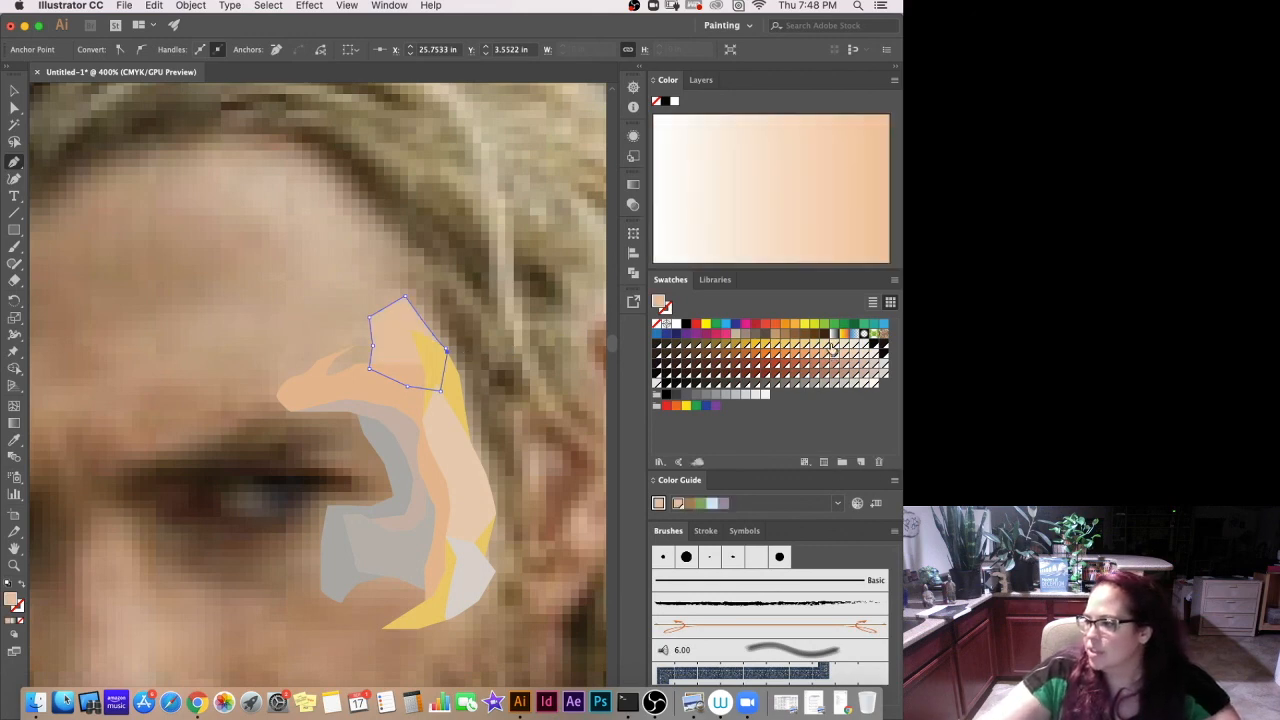
{"action": "left_click", "coordinate": [821, 347]}
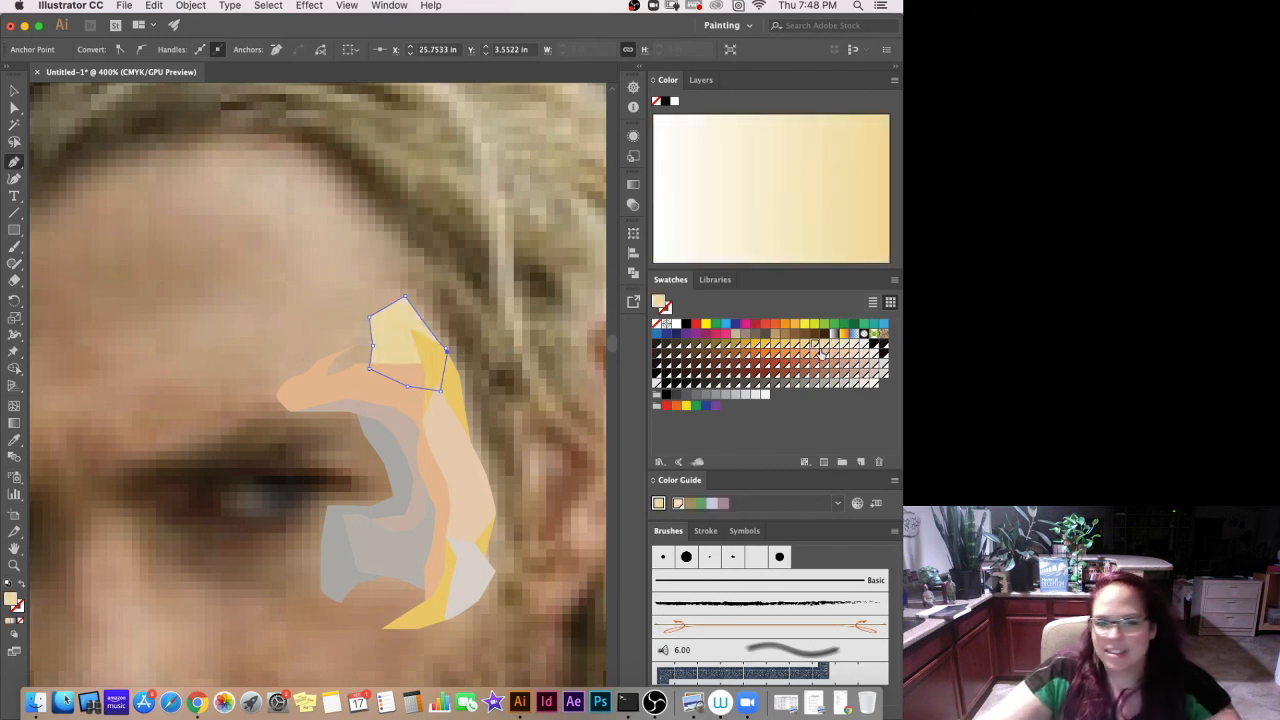
{"action": "left_click", "coordinate": [834, 357]}
{"action": "left_click", "coordinate": [844, 355]}
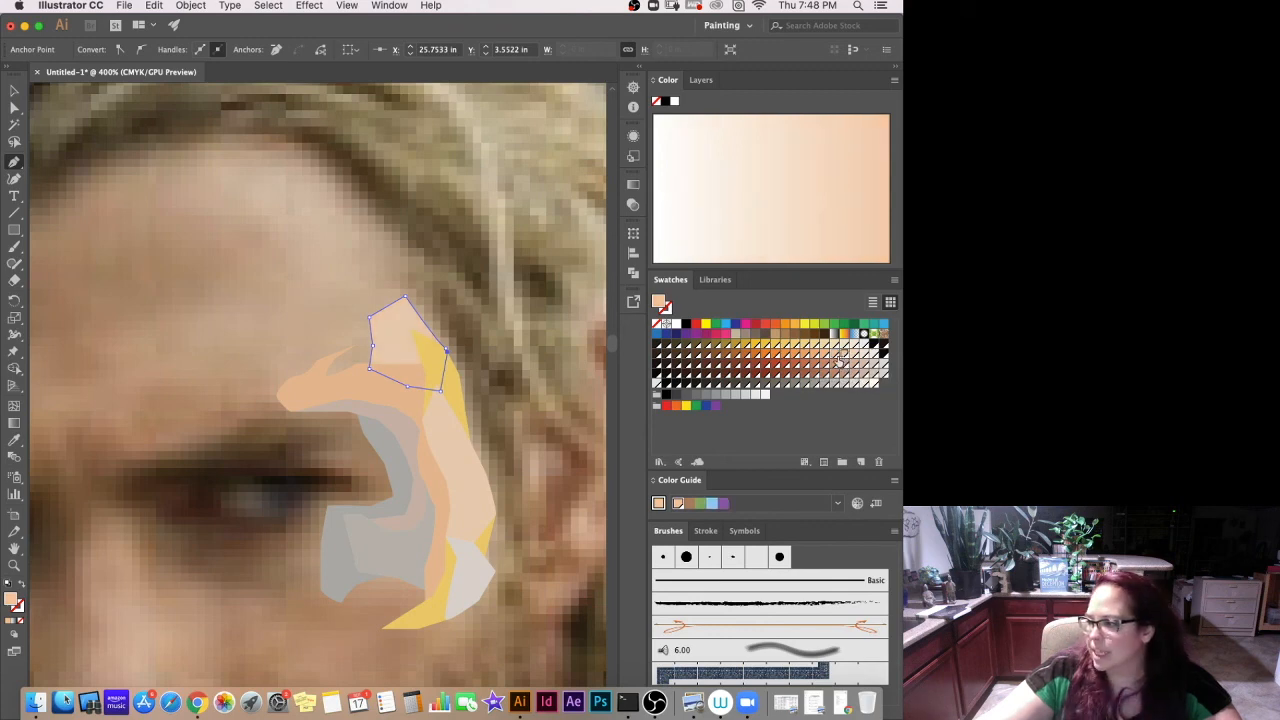
{"action": "left_click", "coordinate": [838, 366]}
{"action": "left_click", "coordinate": [845, 366]}
{"action": "left_click", "coordinate": [850, 367]}
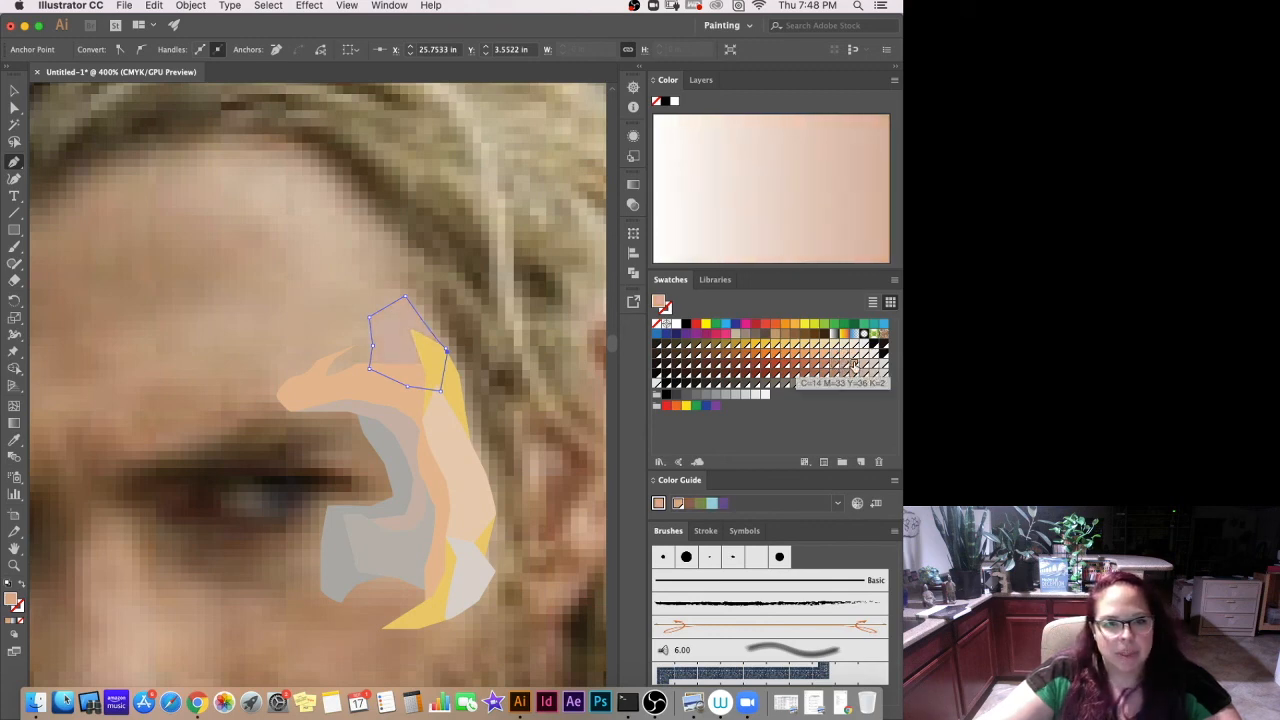
{"action": "left_click", "coordinate": [847, 368]}
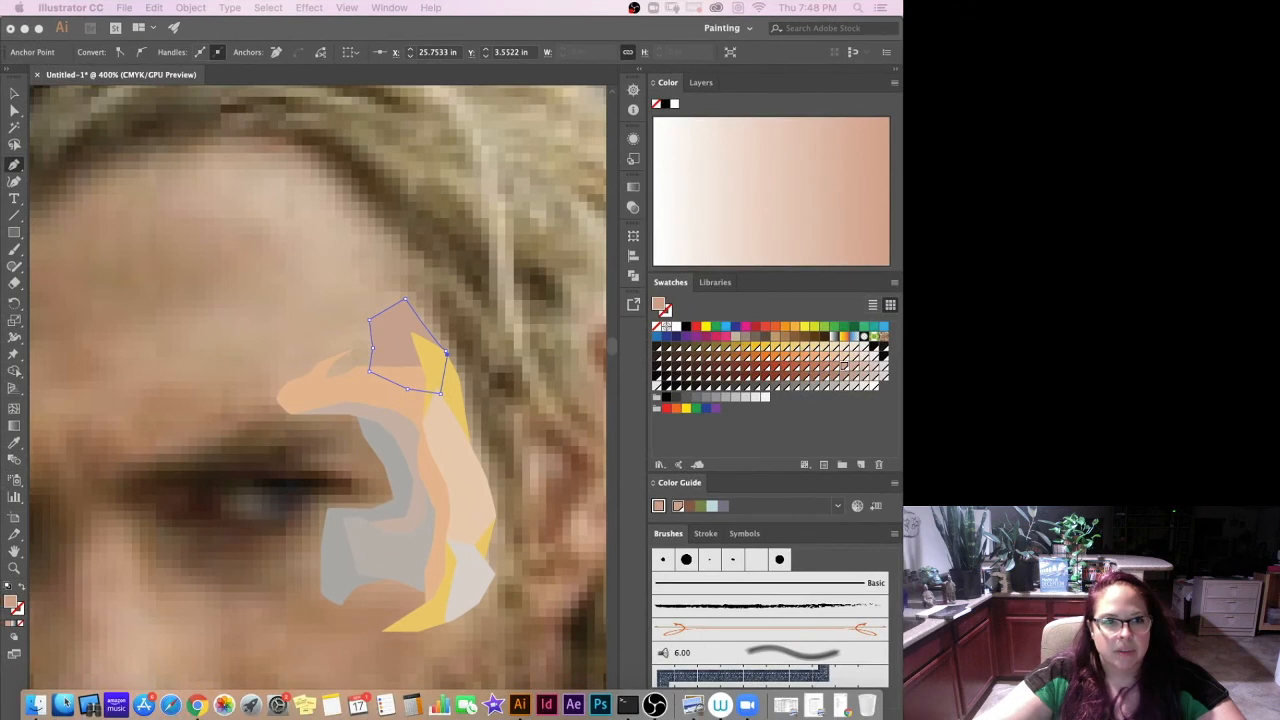
Draw a closed Pen shape from the outer brow up to the temple, behind the orange brow shape, filled with a deeper pinkish-tan swatch.
{"action": "left_click", "coordinate": [213, 387]}
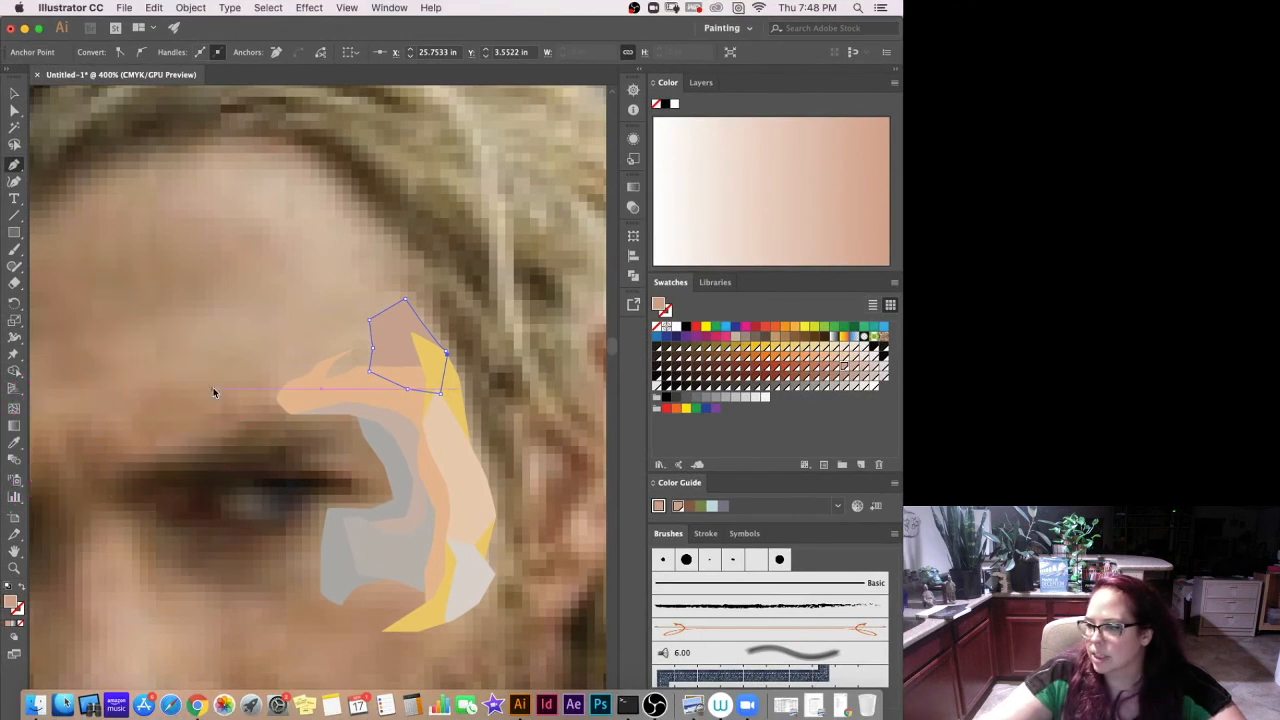
{"action": "left_click", "coordinate": [401, 287]}
{"action": "left_click", "coordinate": [365, 282]}
{"action": "left_click", "coordinate": [335, 285]}
{"action": "left_click", "coordinate": [370, 325]}
{"action": "left_click", "coordinate": [331, 332]}
{"action": "left_click", "coordinate": [285, 352]}
{"action": "left_click_drag", "start_coordinate": [281, 382], "coordinate": [280, 390]}
{"action": "left_click", "coordinate": [282, 401]}
{"action": "left_click", "coordinate": [382, 401]}
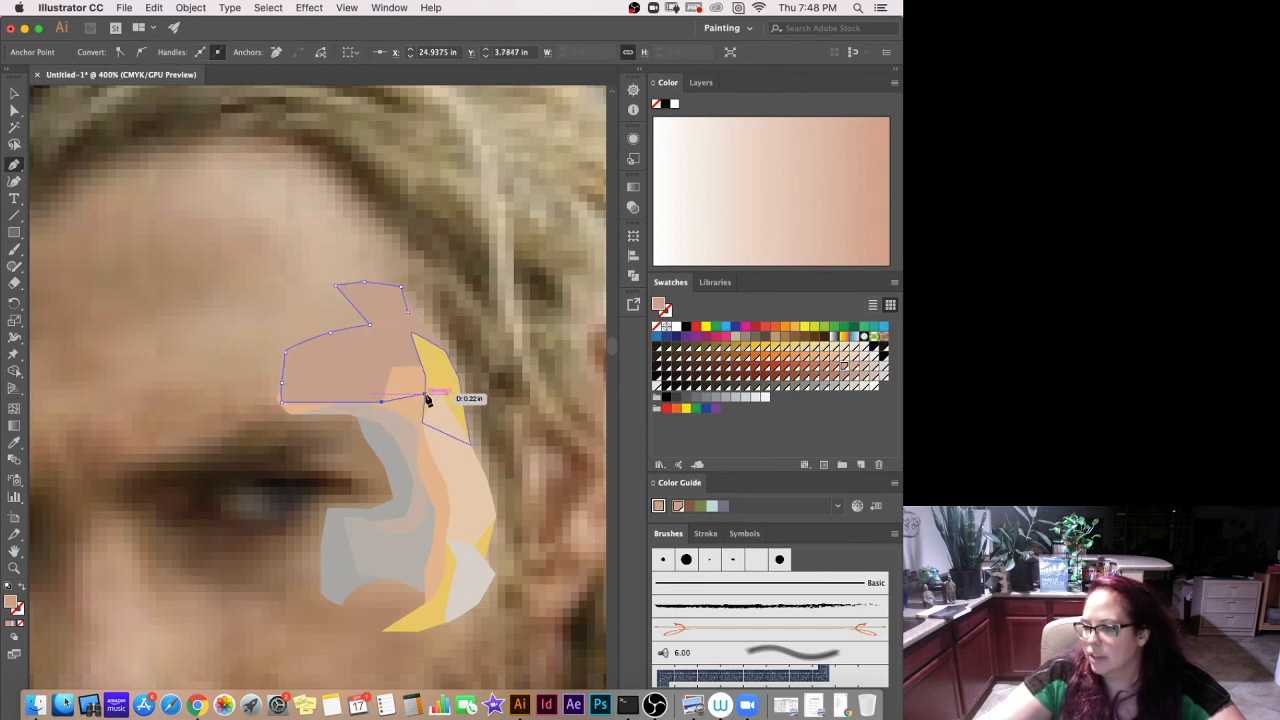
{"action": "left_click", "coordinate": [424, 392]}
{"action": "left_click", "coordinate": [408, 314]}
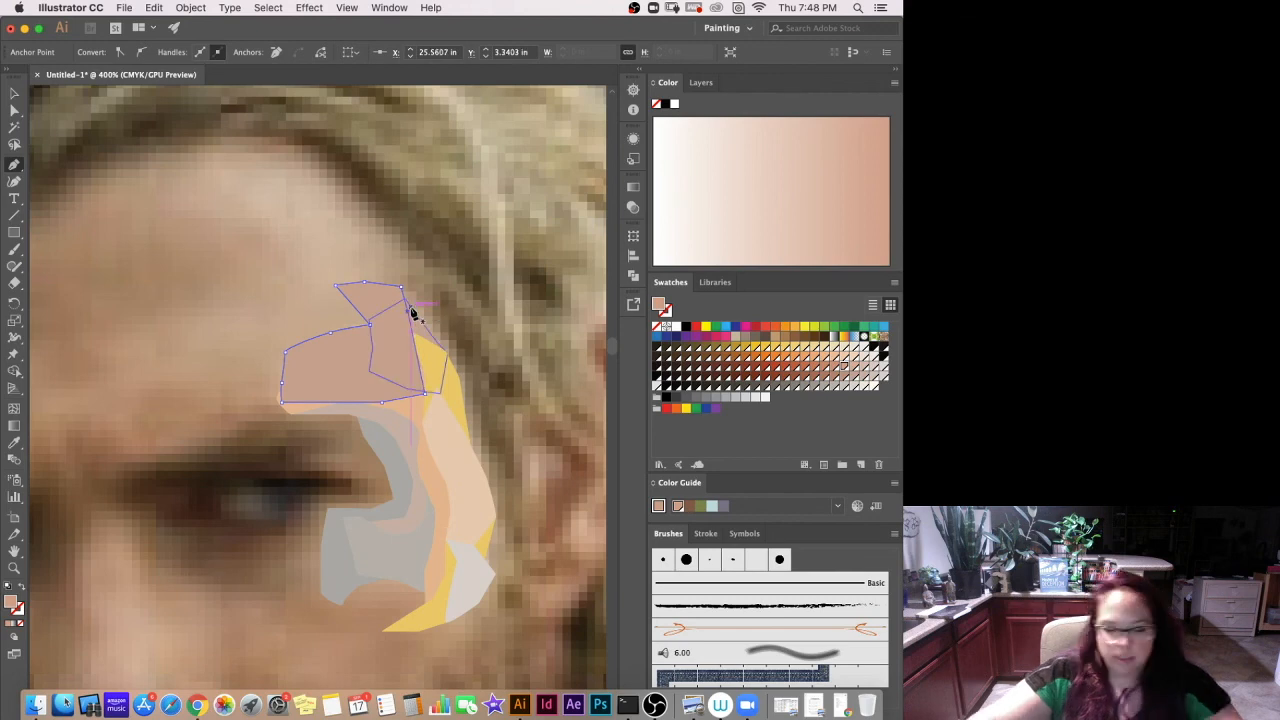
{"action": "key", "text": "super+["}
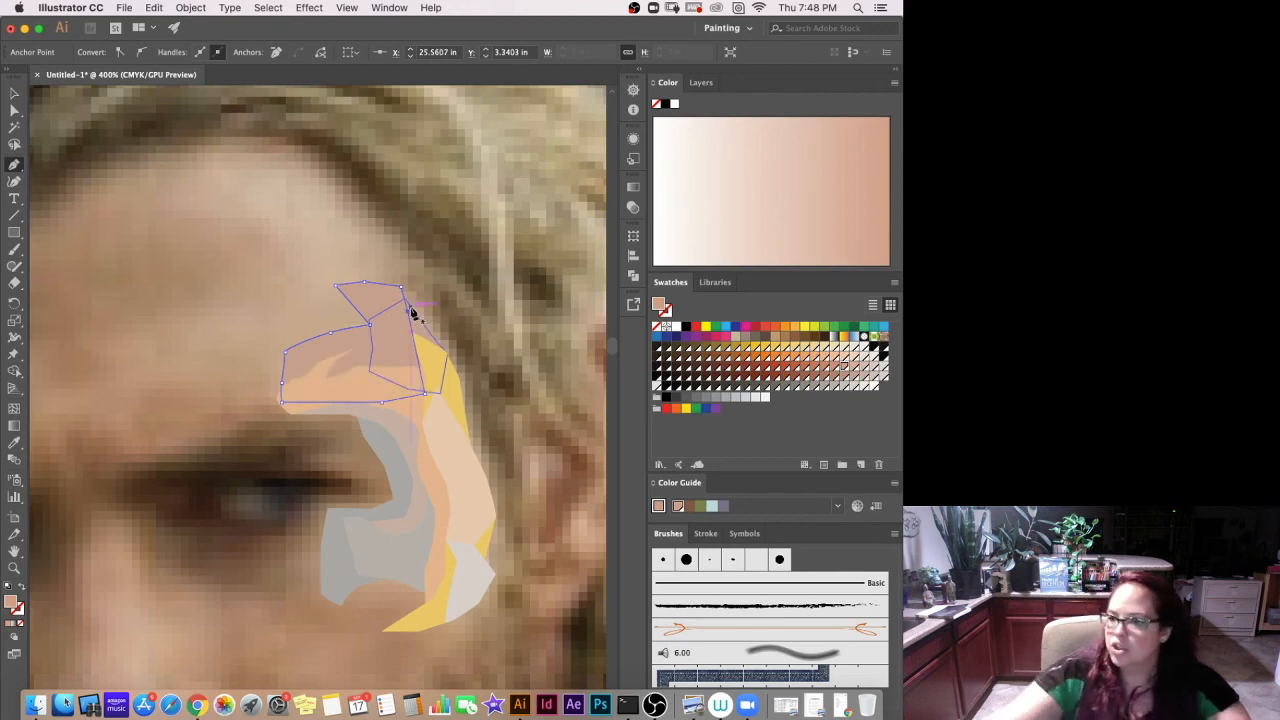
{"action": "left_click", "coordinate": [838, 368]}
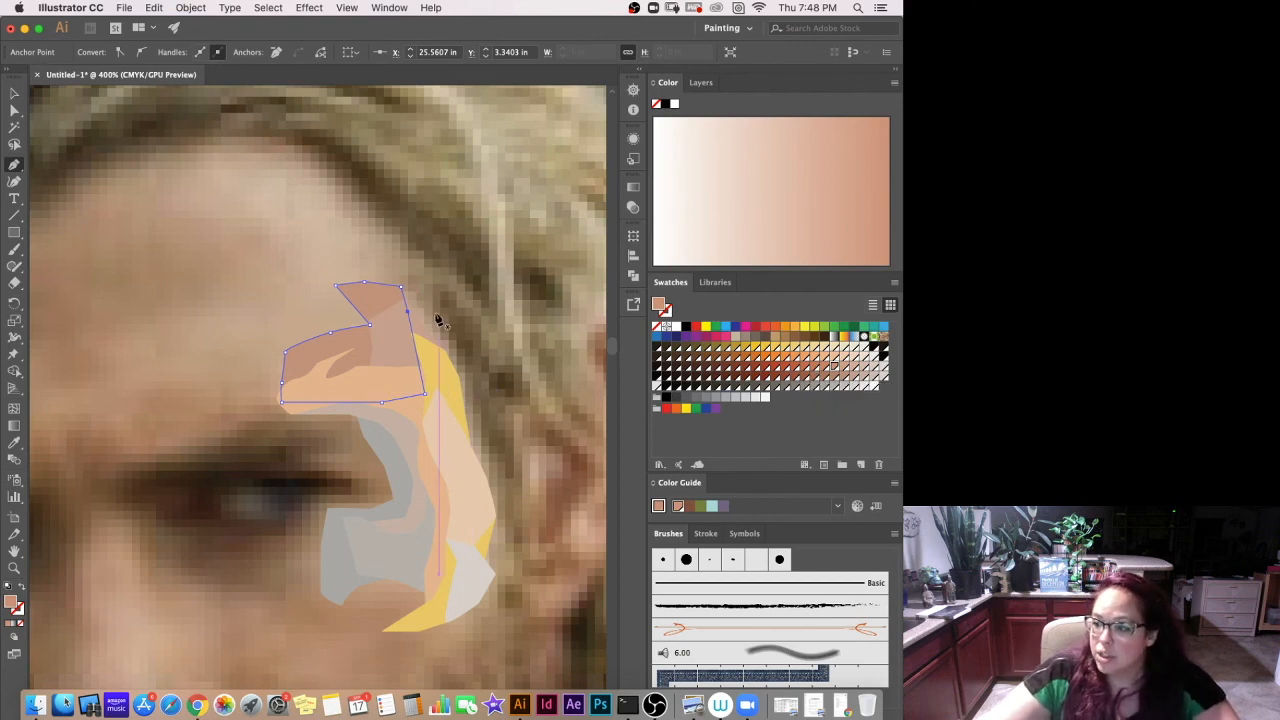
{"action": "key", "text": "super+shift+a"}
Draw a curved closed Pen shape along the hairline, from the temple shapes up onto the side of the forehead.
{"action": "left_click_drag", "start_coordinate": [376, 277], "coordinate": [347, 240]}
{"action": "left_click_drag", "start_coordinate": [347, 228], "coordinate": [337, 211]}
{"action": "left_click", "coordinate": [329, 199]}
{"action": "left_click", "coordinate": [302, 192]}
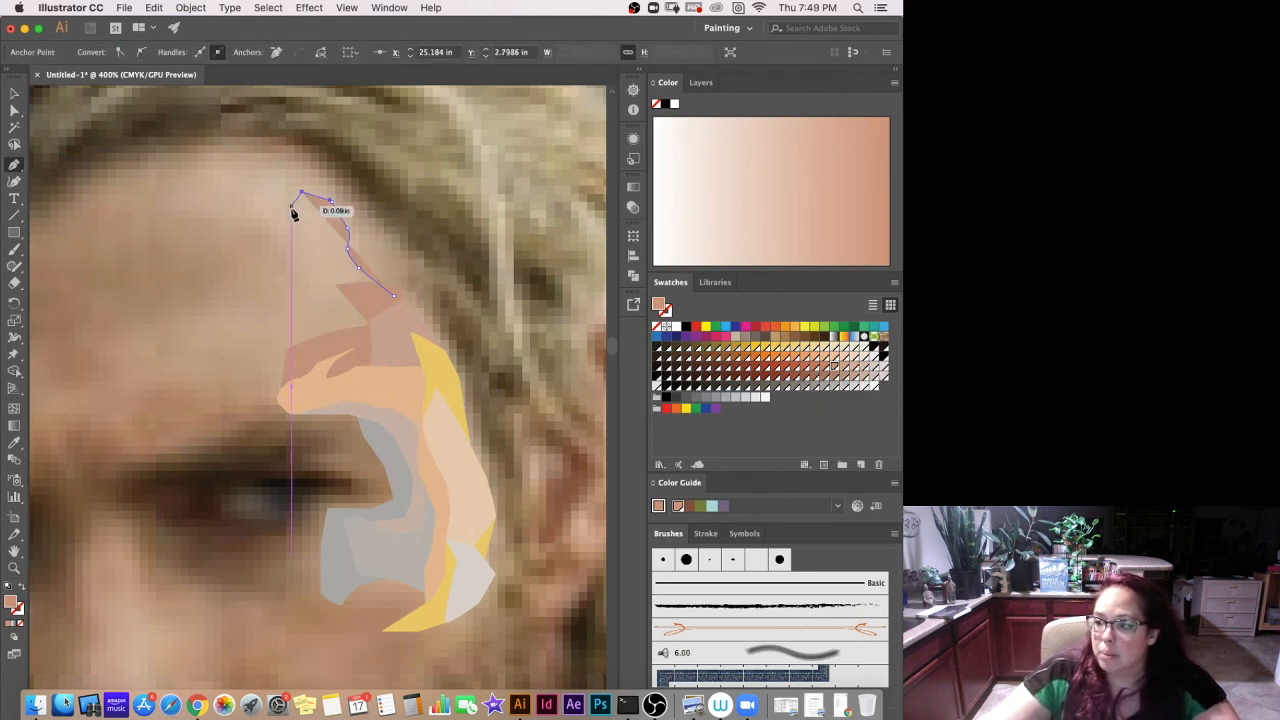
{"action": "left_click", "coordinate": [292, 218]}
{"action": "left_click", "coordinate": [297, 250]}
{"action": "left_click", "coordinate": [303, 280]}
{"action": "left_click", "coordinate": [324, 295]}
{"action": "left_click", "coordinate": [372, 305]}
Try several brownish and grey swatches as the forehead shape's fill and settle on a light warm grey.
{"action": "left_click", "coordinate": [850, 382]}
{"action": "left_click", "coordinate": [846, 376]}
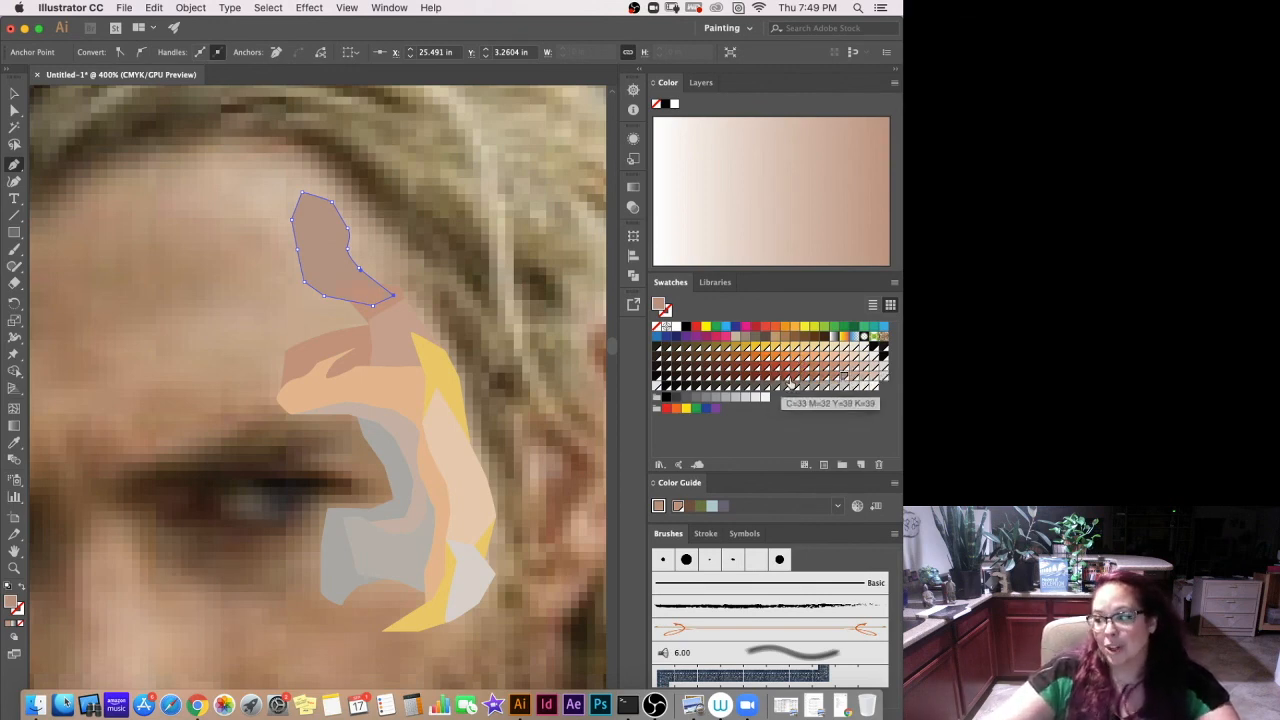
{"action": "left_click", "coordinate": [852, 376]}
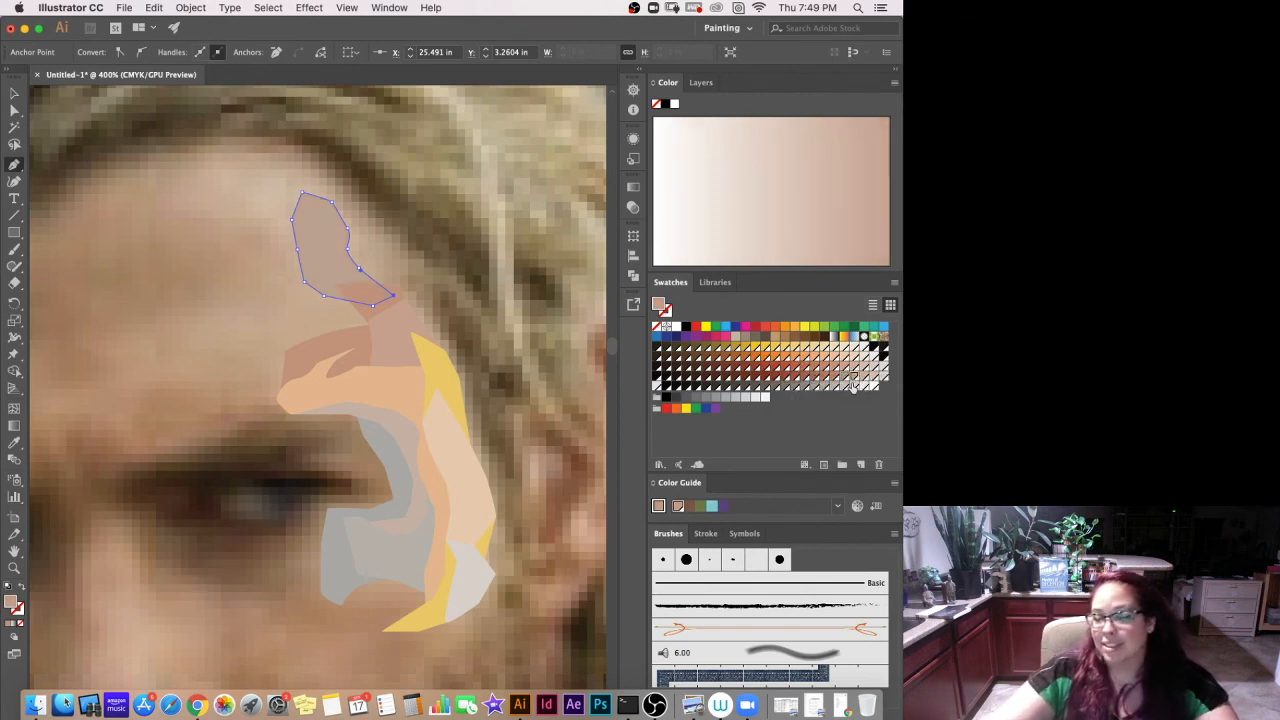
{"action": "left_click", "coordinate": [850, 386]}
{"action": "left_click", "coordinate": [845, 386]}
{"action": "left_click", "coordinate": [840, 386]}
{"action": "left_click", "coordinate": [835, 388]}
{"action": "left_click", "coordinate": [834, 388]}
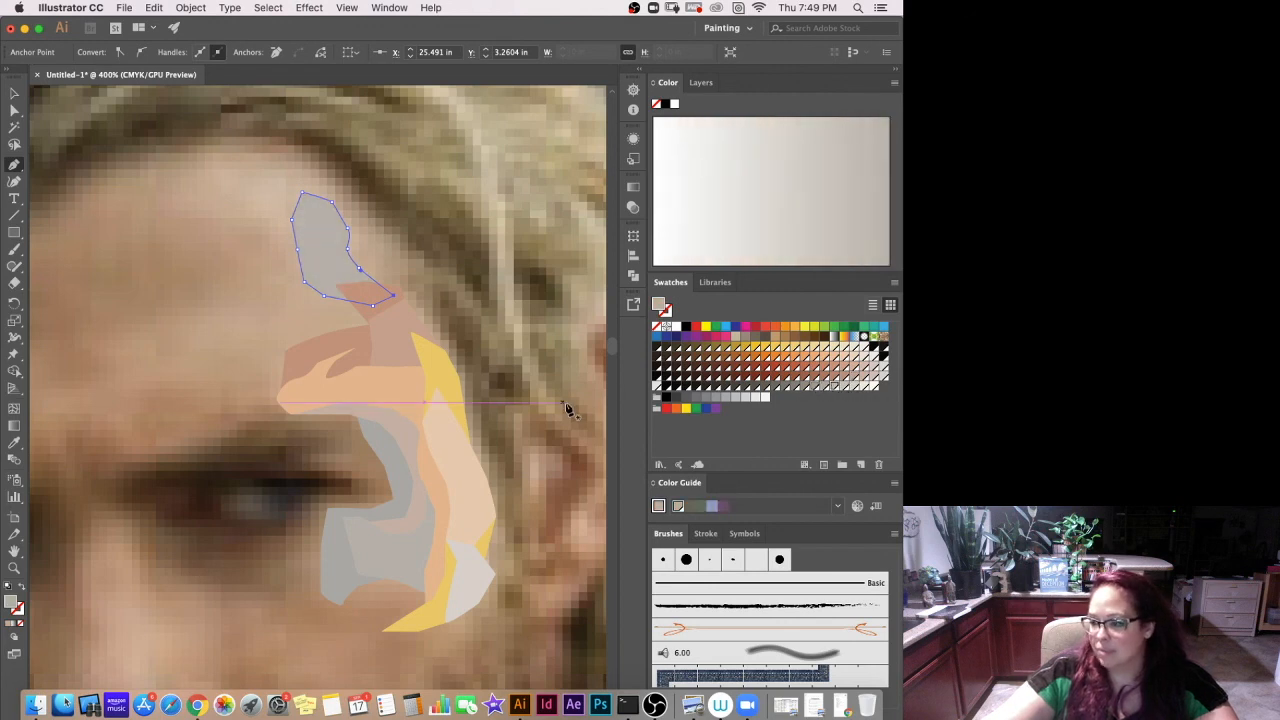
Compare the layered shapes with the whole face in the photo and deselect the forehead shape.
{"action": "key", "text": "super+minus"}
{"action": "key", "text": "super+minus"}
{"action": "key", "text": "super+minus"}
{"action": "key", "text": "super+minus"}
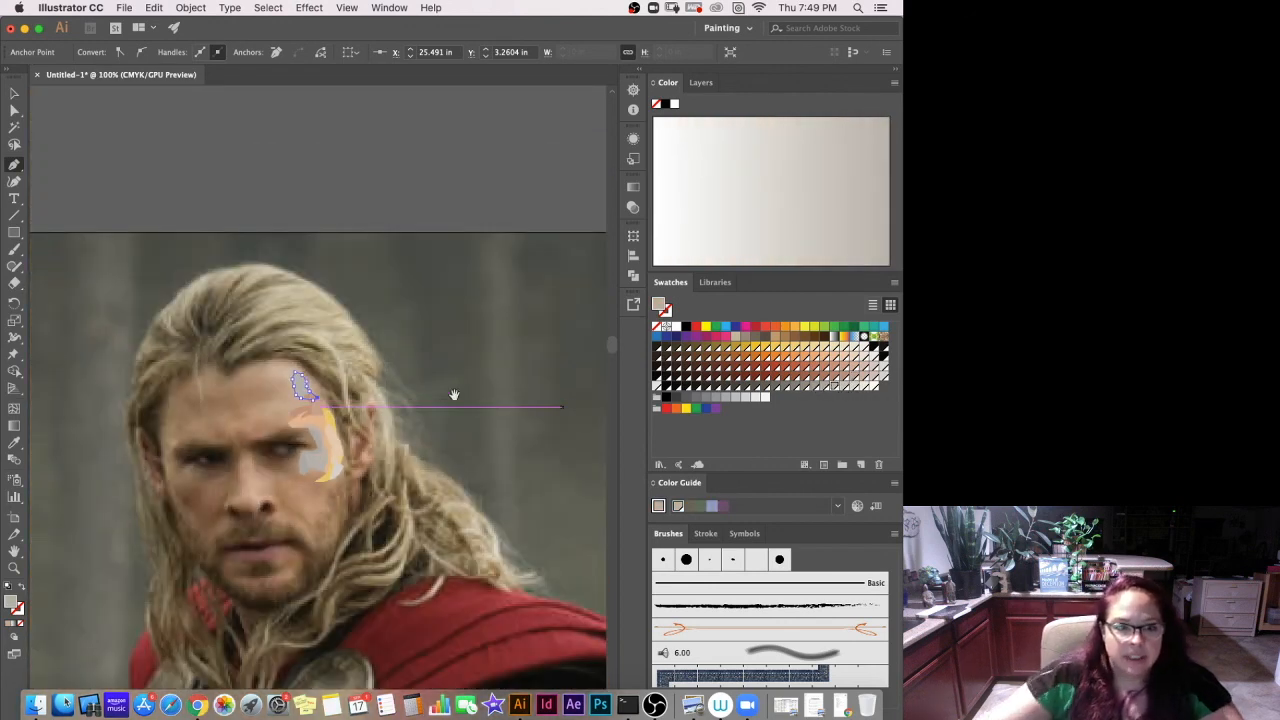
{"action": "scroll", "coordinate": [451, 397], "scroll_direction": "down", "scroll_amount": 2}
{"action": "scroll", "coordinate": [414, 401], "scroll_direction": "down", "scroll_amount": 2}
{"action": "key", "text": "super+plus"}
{"action": "key", "text": "super+plus"}
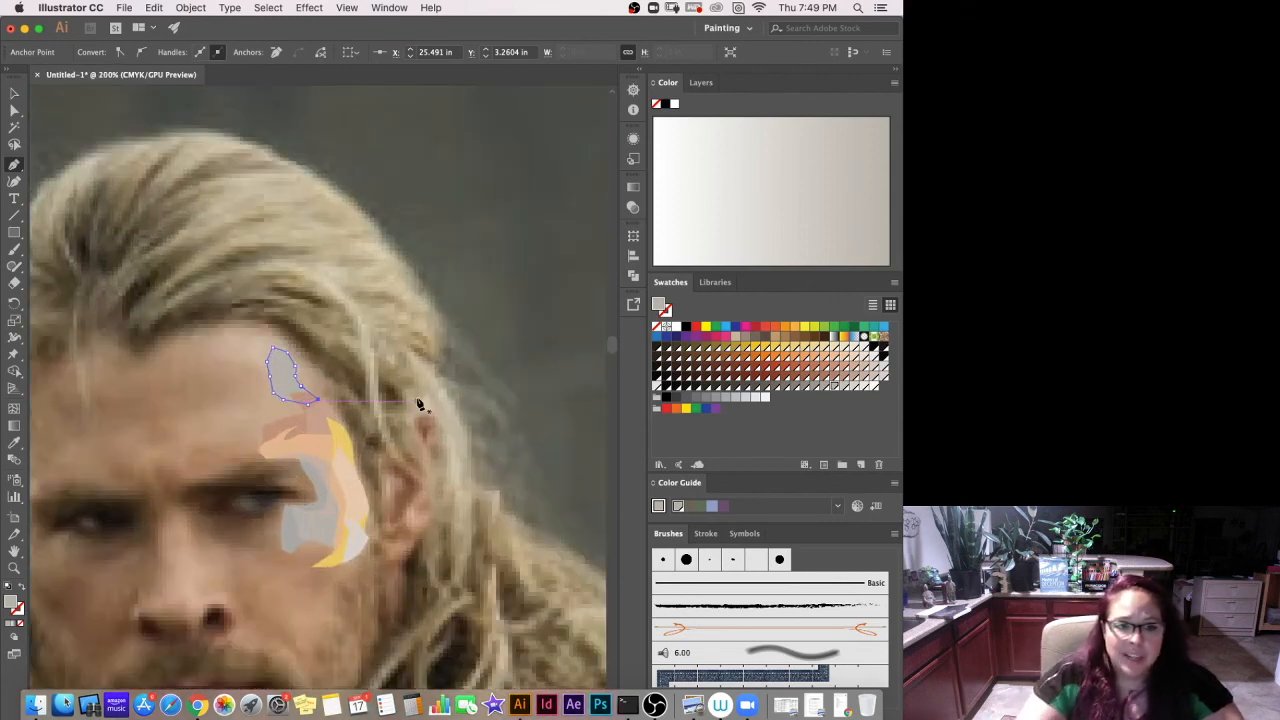
{"action": "left_click_drag", "start_coordinate": [430, 380], "coordinate": [490, 306]}
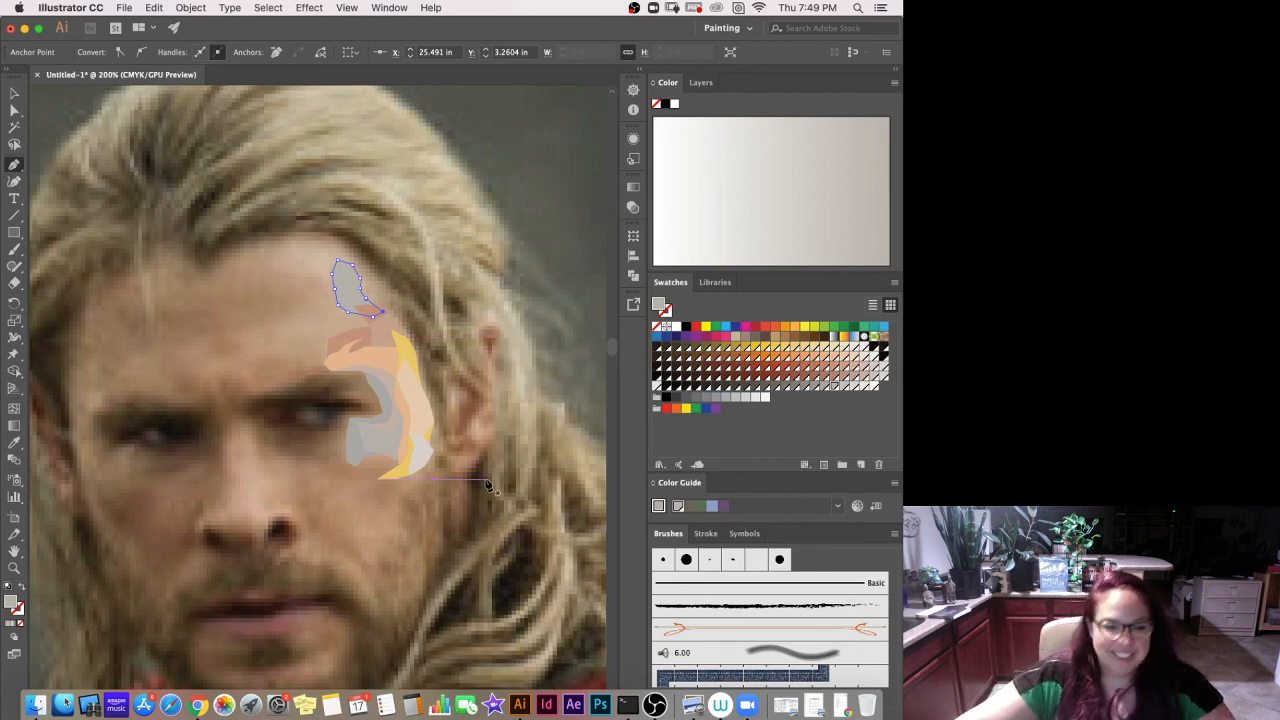
{"action": "scroll", "coordinate": [450, 390], "scroll_direction": "down", "scroll_amount": 3}
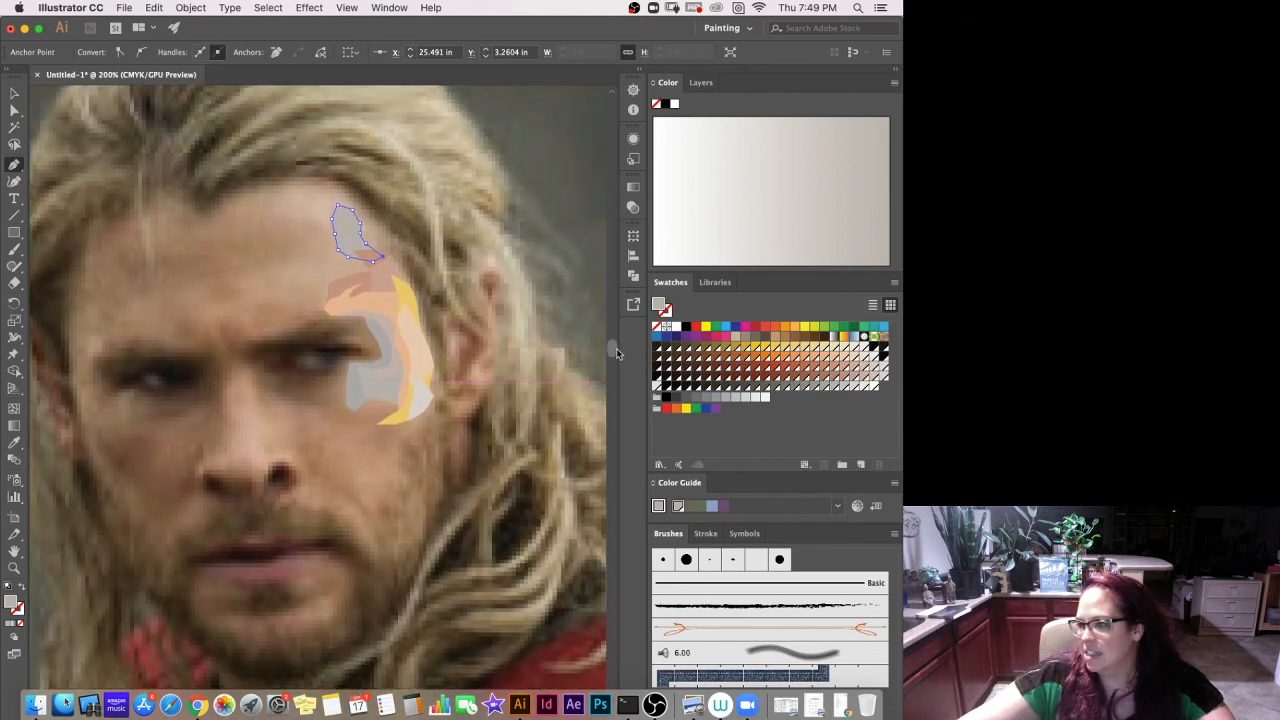
{"action": "left_click", "coordinate": [519, 376]}
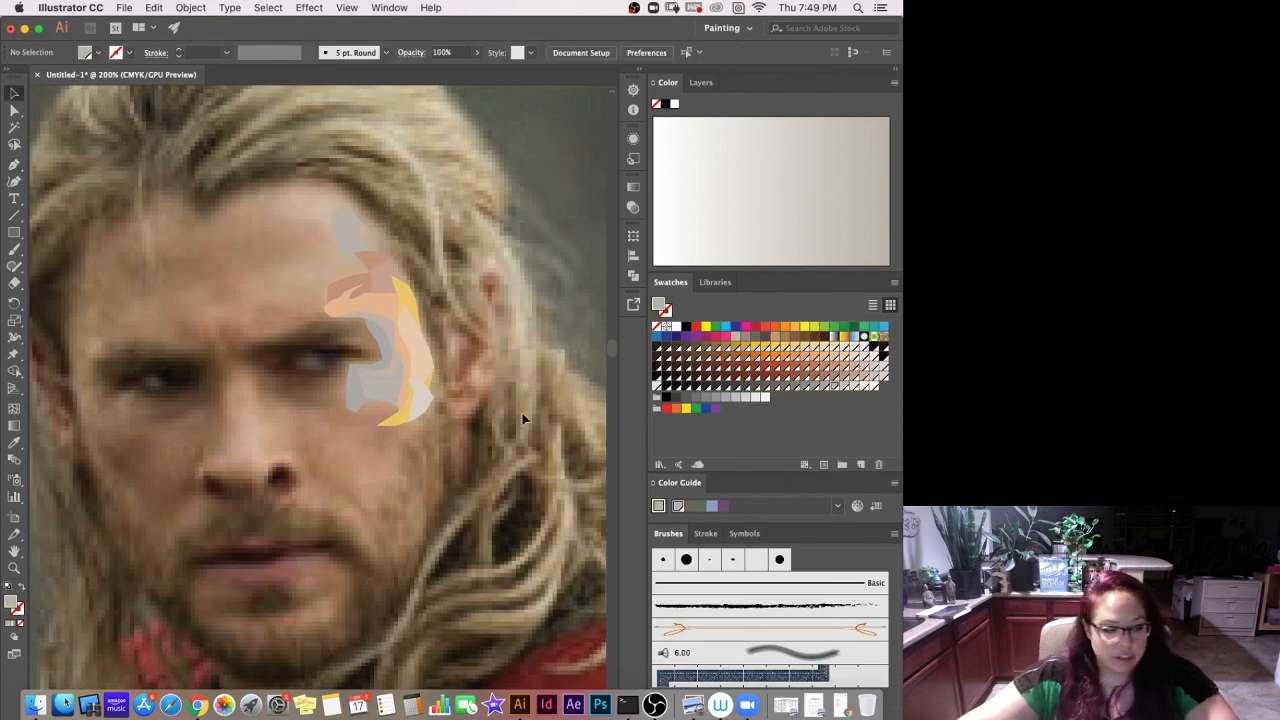